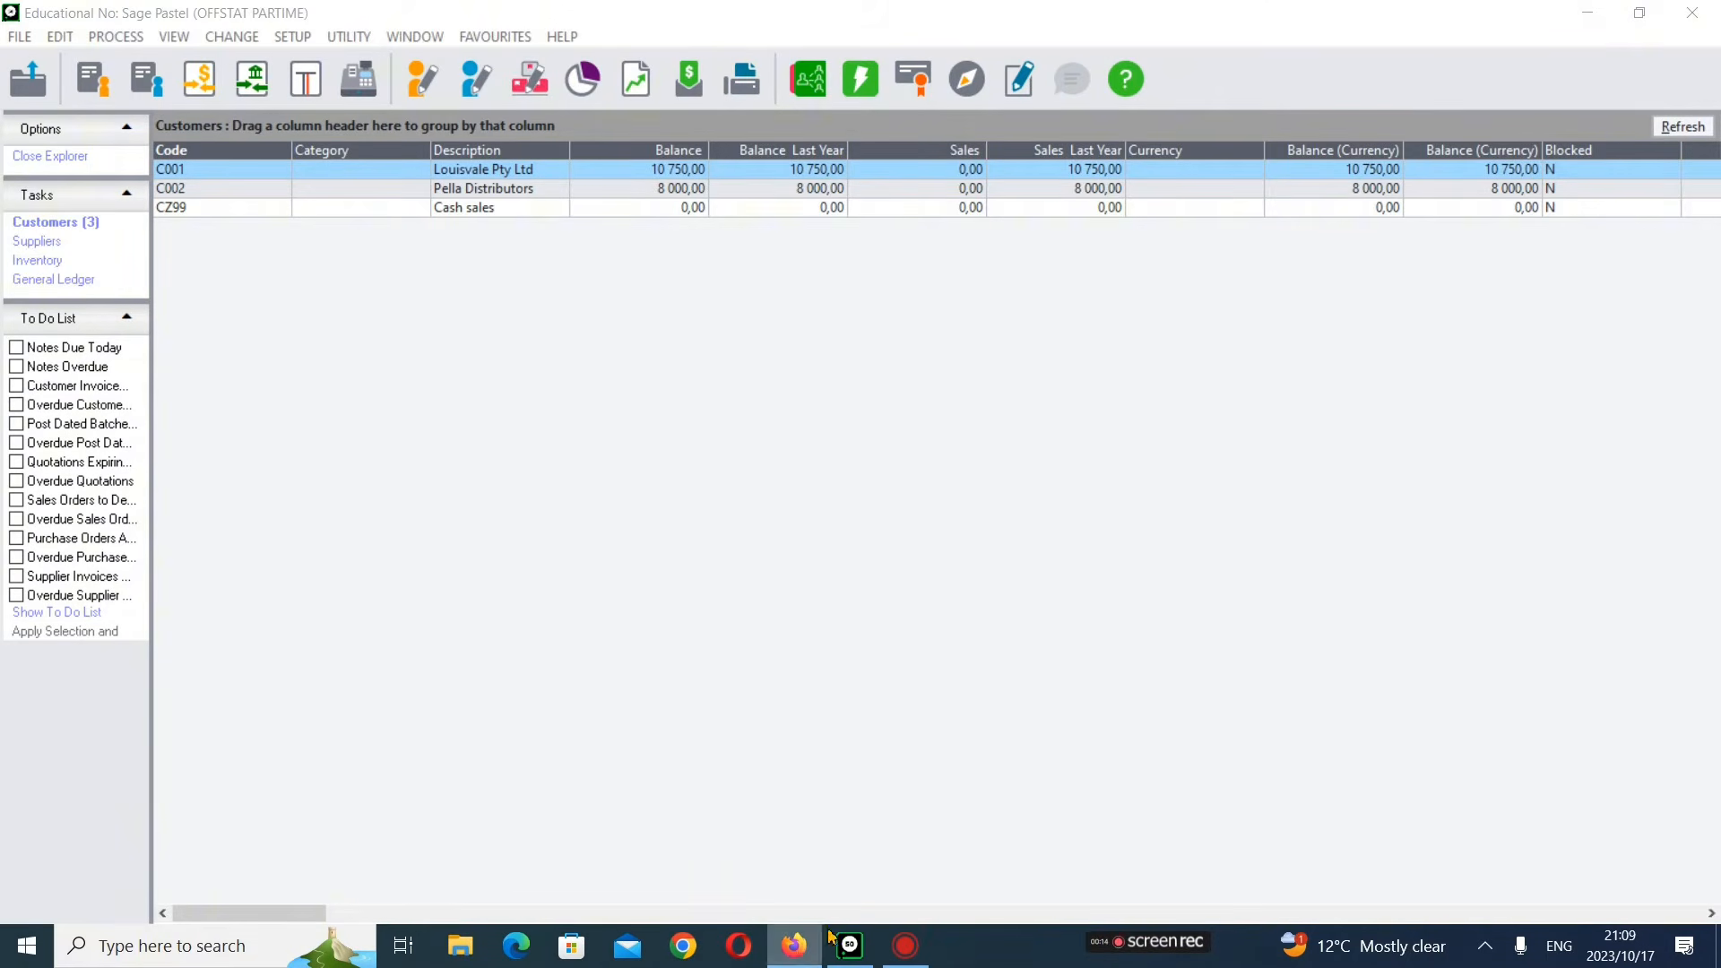
- Switch to the exam paper PDF in Firefox and go to its cover page
left_click(795, 949)
scroll(883, 787, "down", 10)
scroll(883, 787, "up", 20)
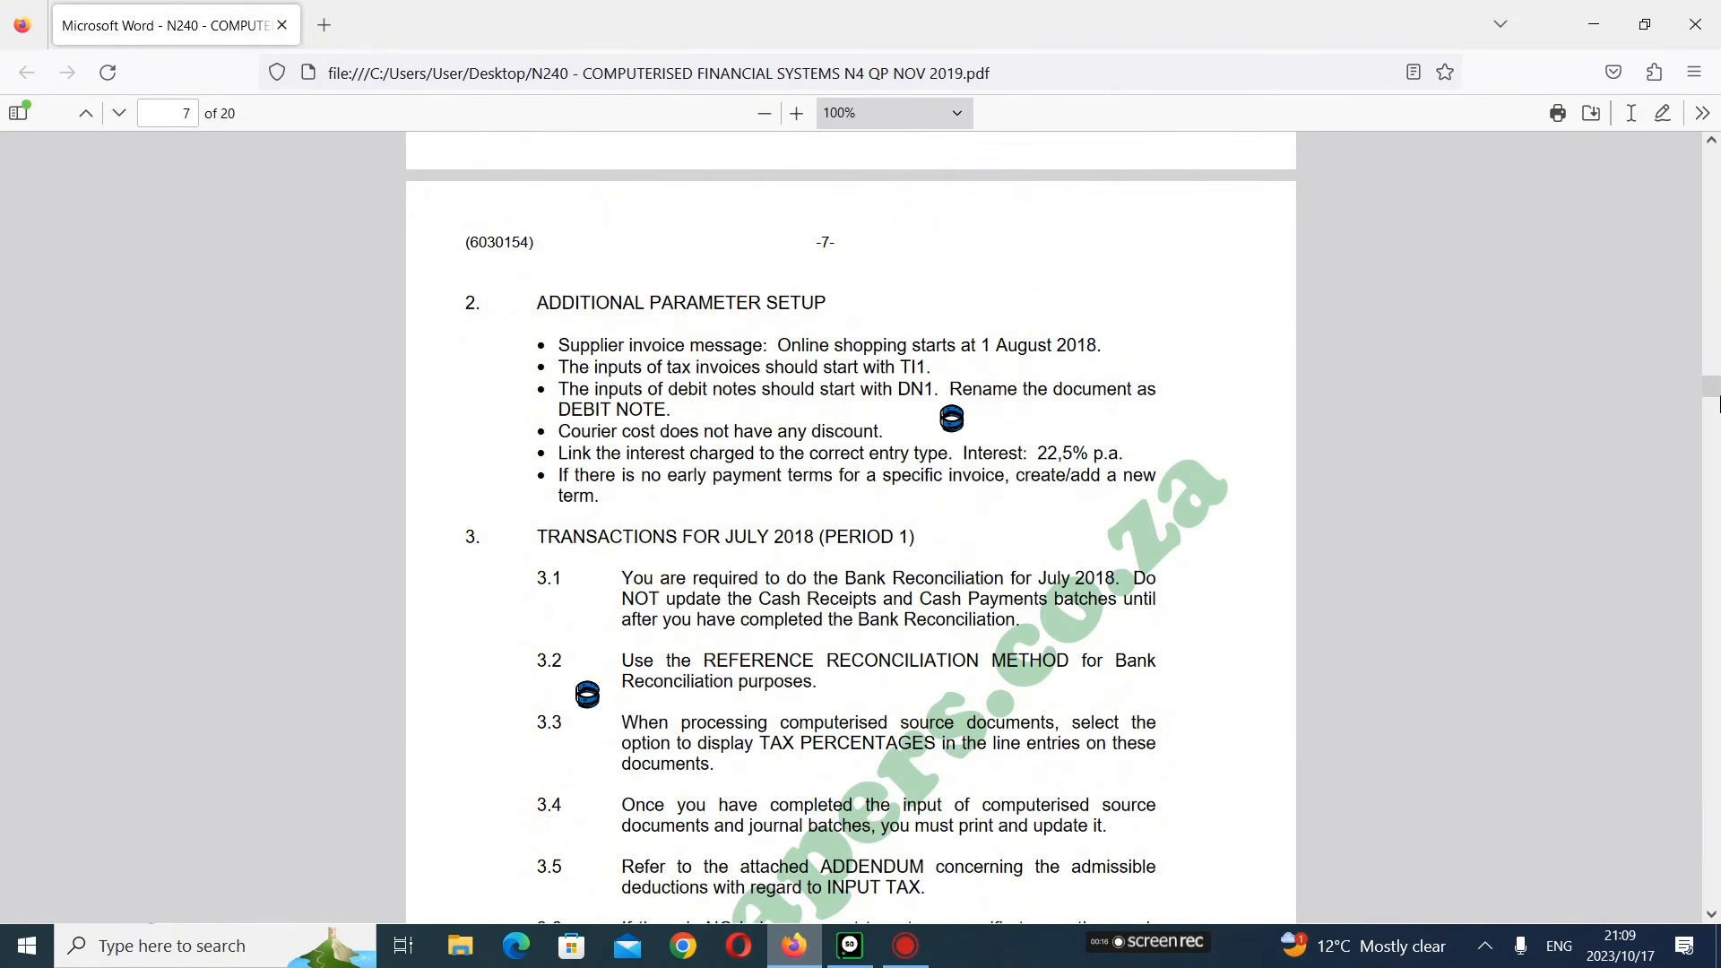
left_click_drag(1718, 394, 1719, 153)
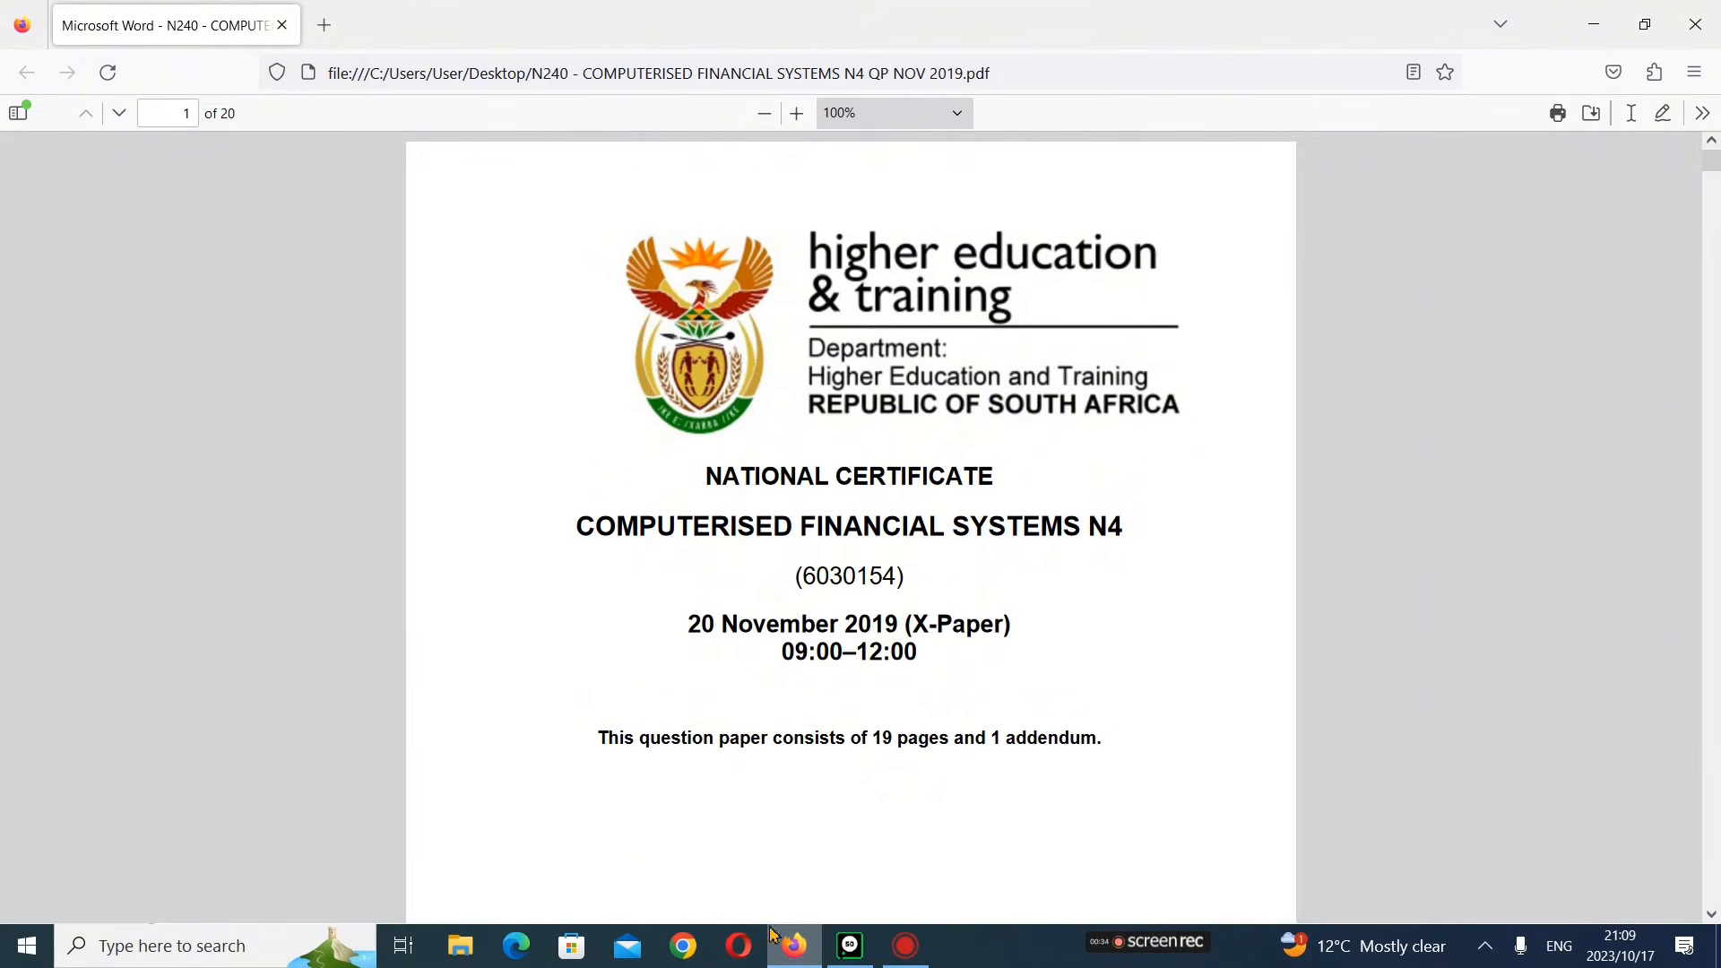
left_click(851, 946)
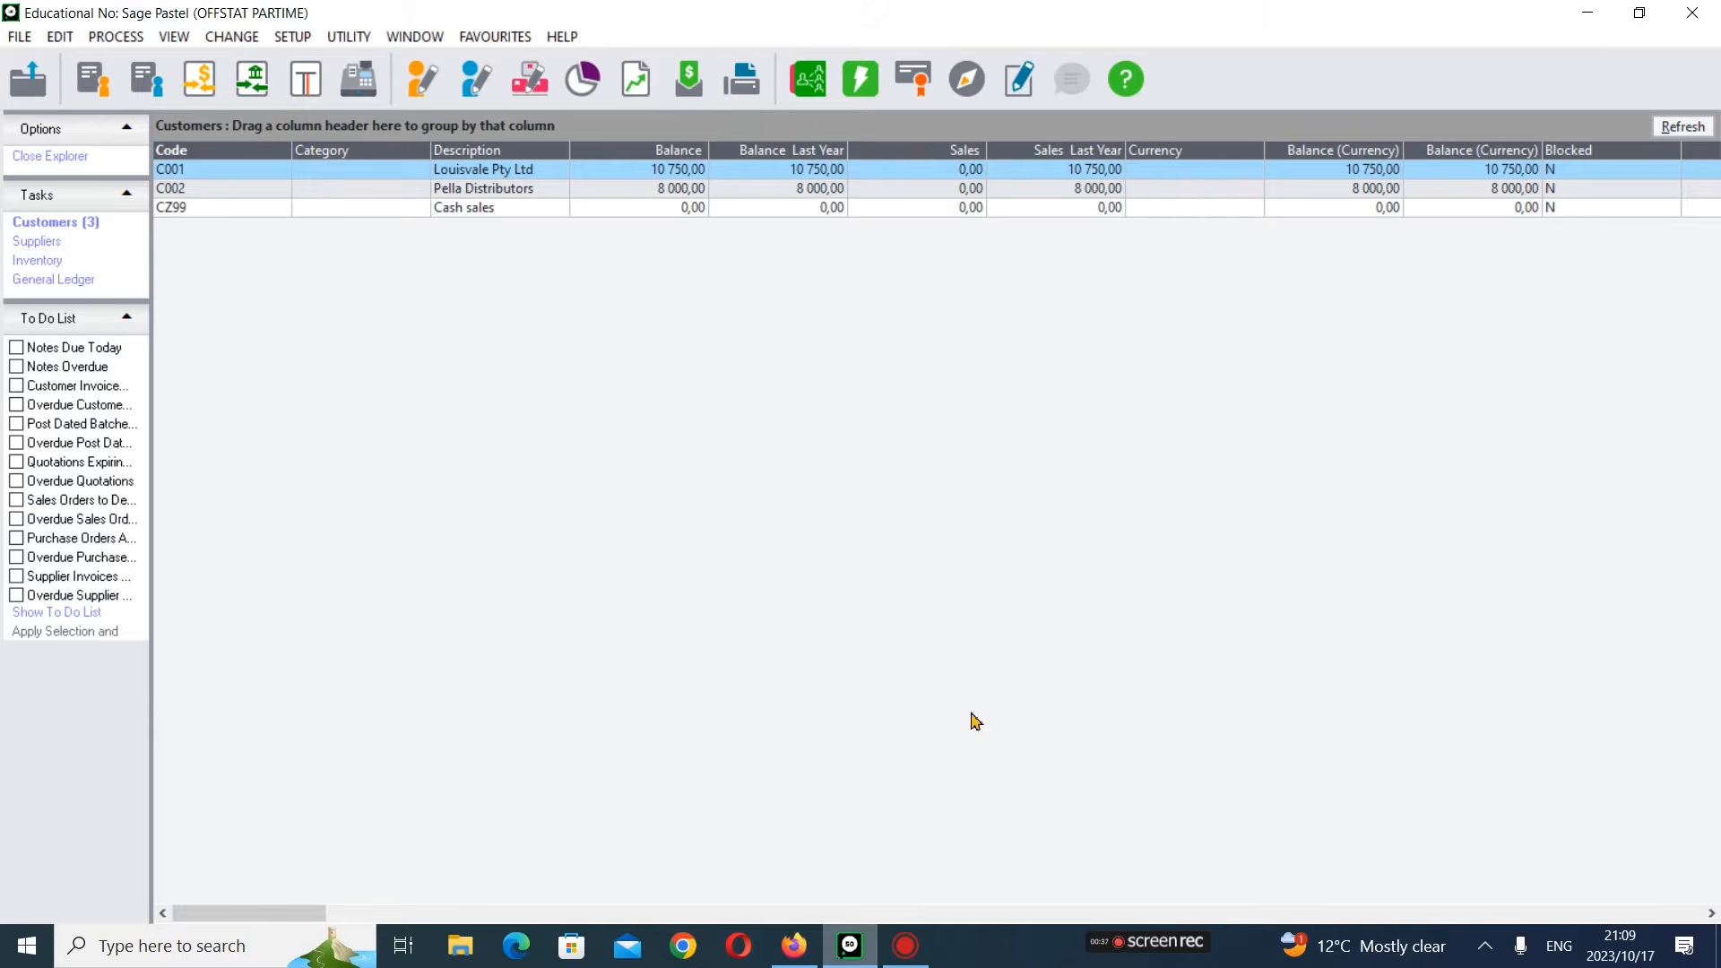
left_click(794, 946)
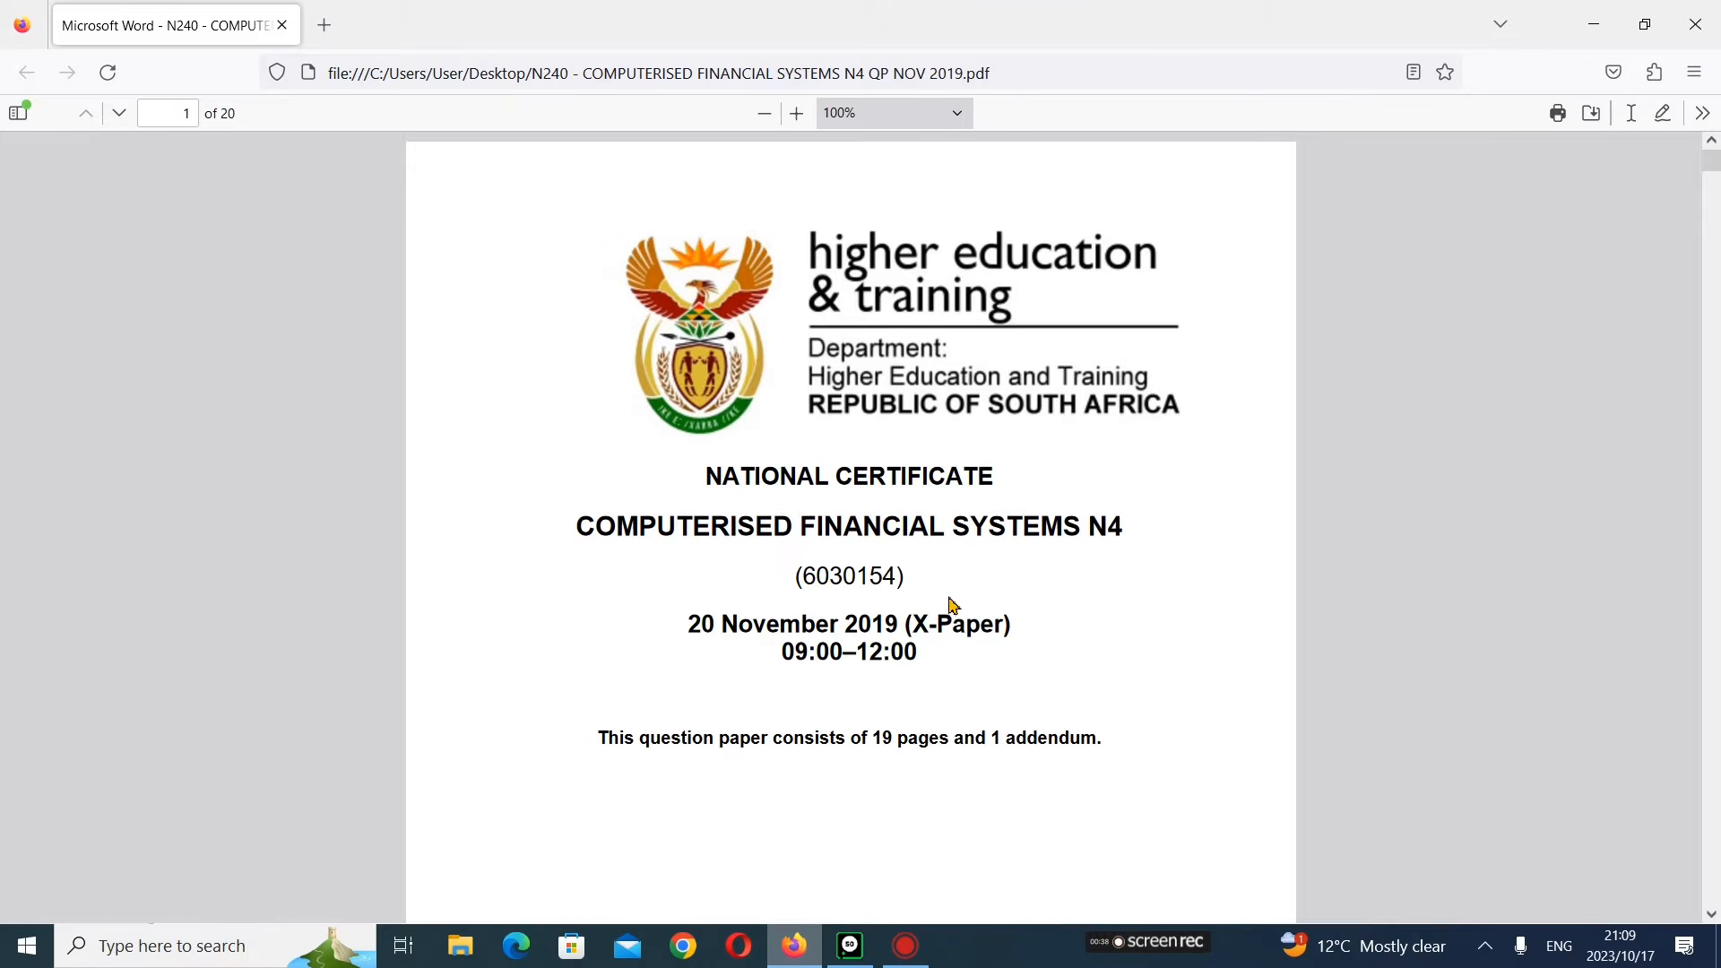
- Read the paper's candidate instructions, entry types and customers schedule, and compare the schedule with the customer list in Sage Pastel
scroll(902, 701, "down", 4)
scroll(902, 701, "down", 15)
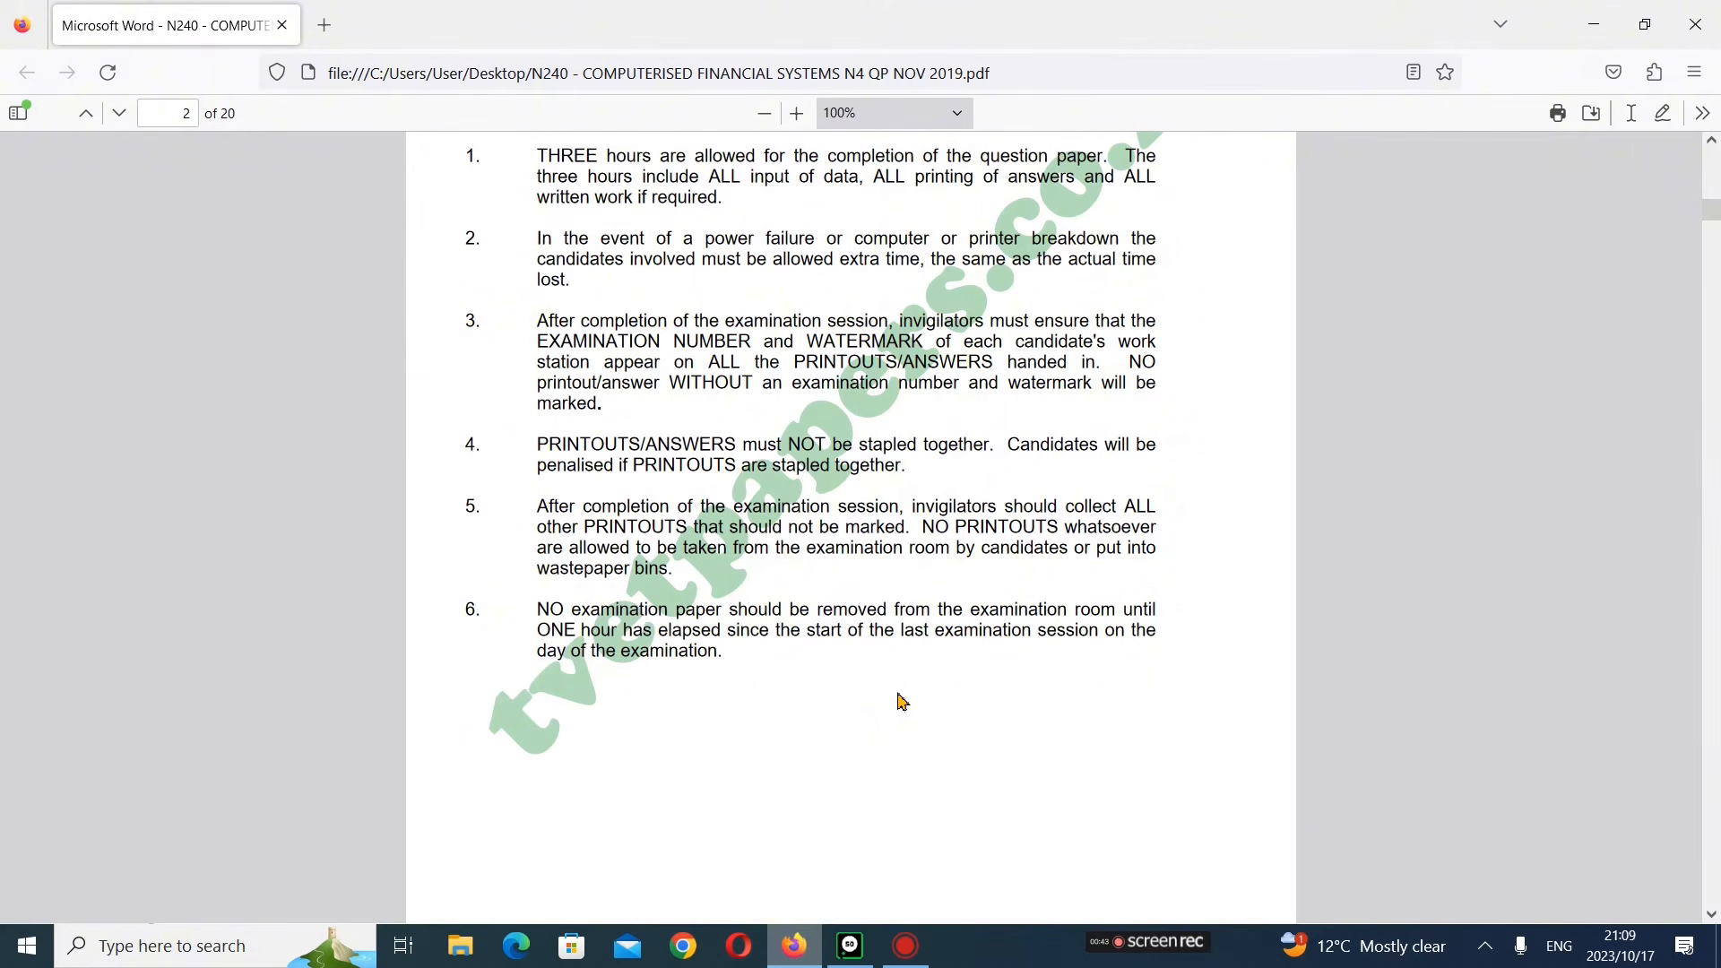
scroll(902, 701, "down", 16)
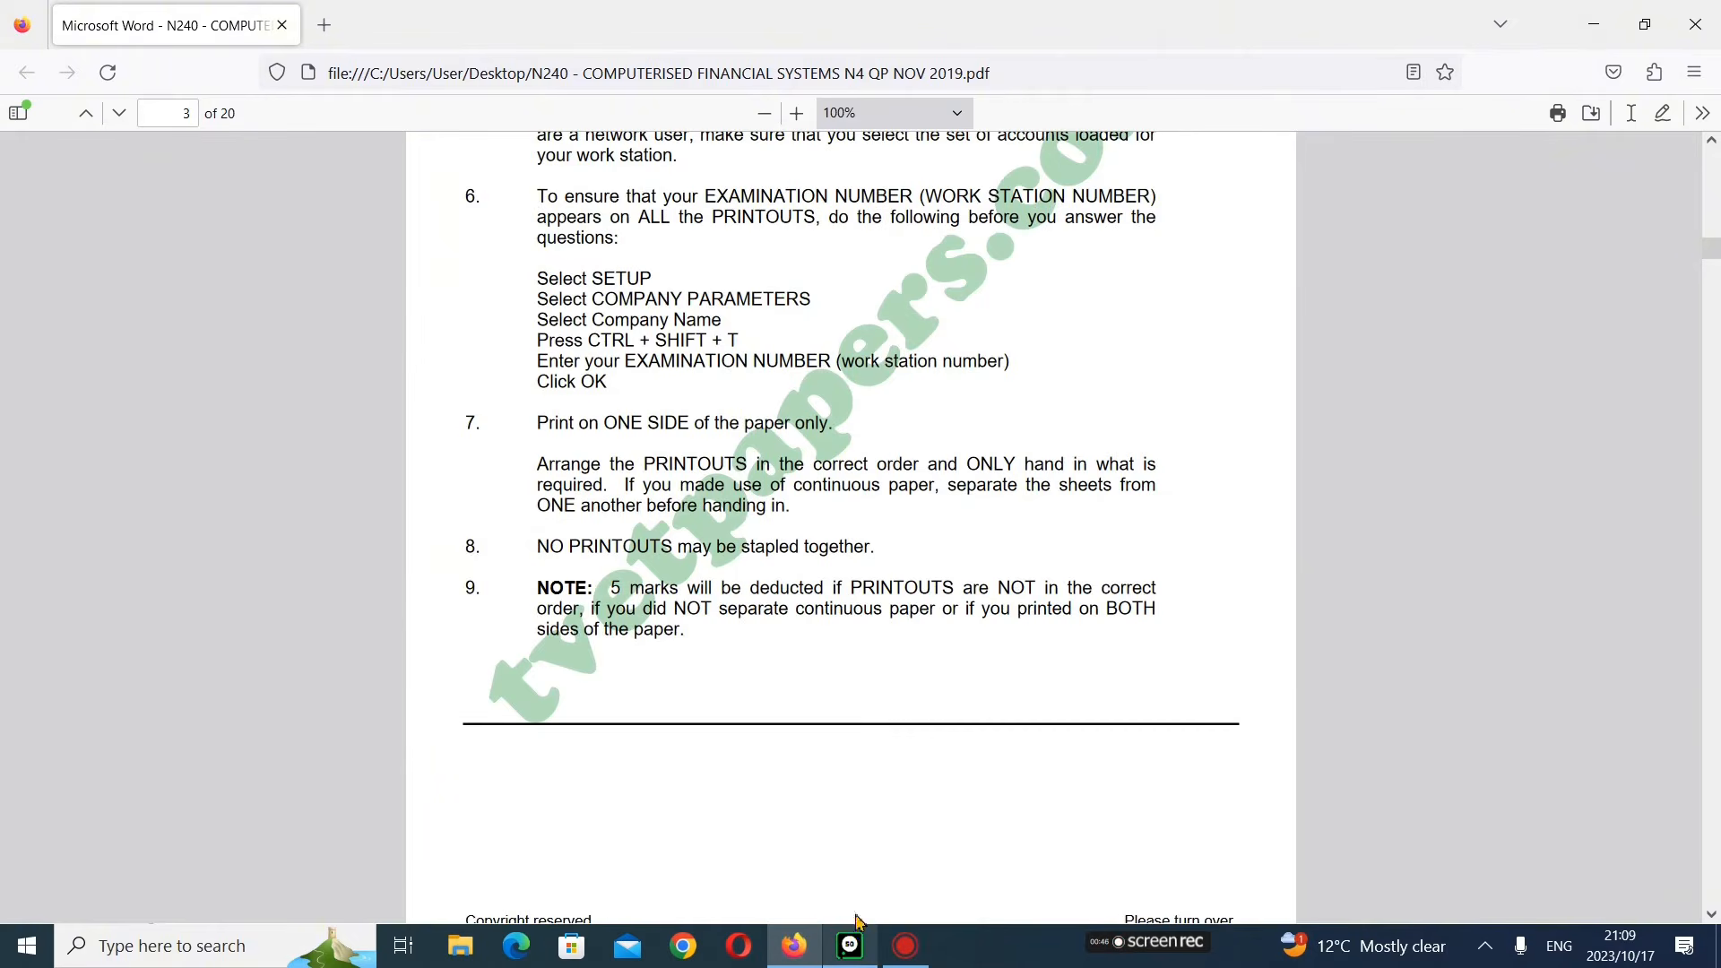
scroll(860, 730, "down", 12)
scroll(861, 733, "down", 3)
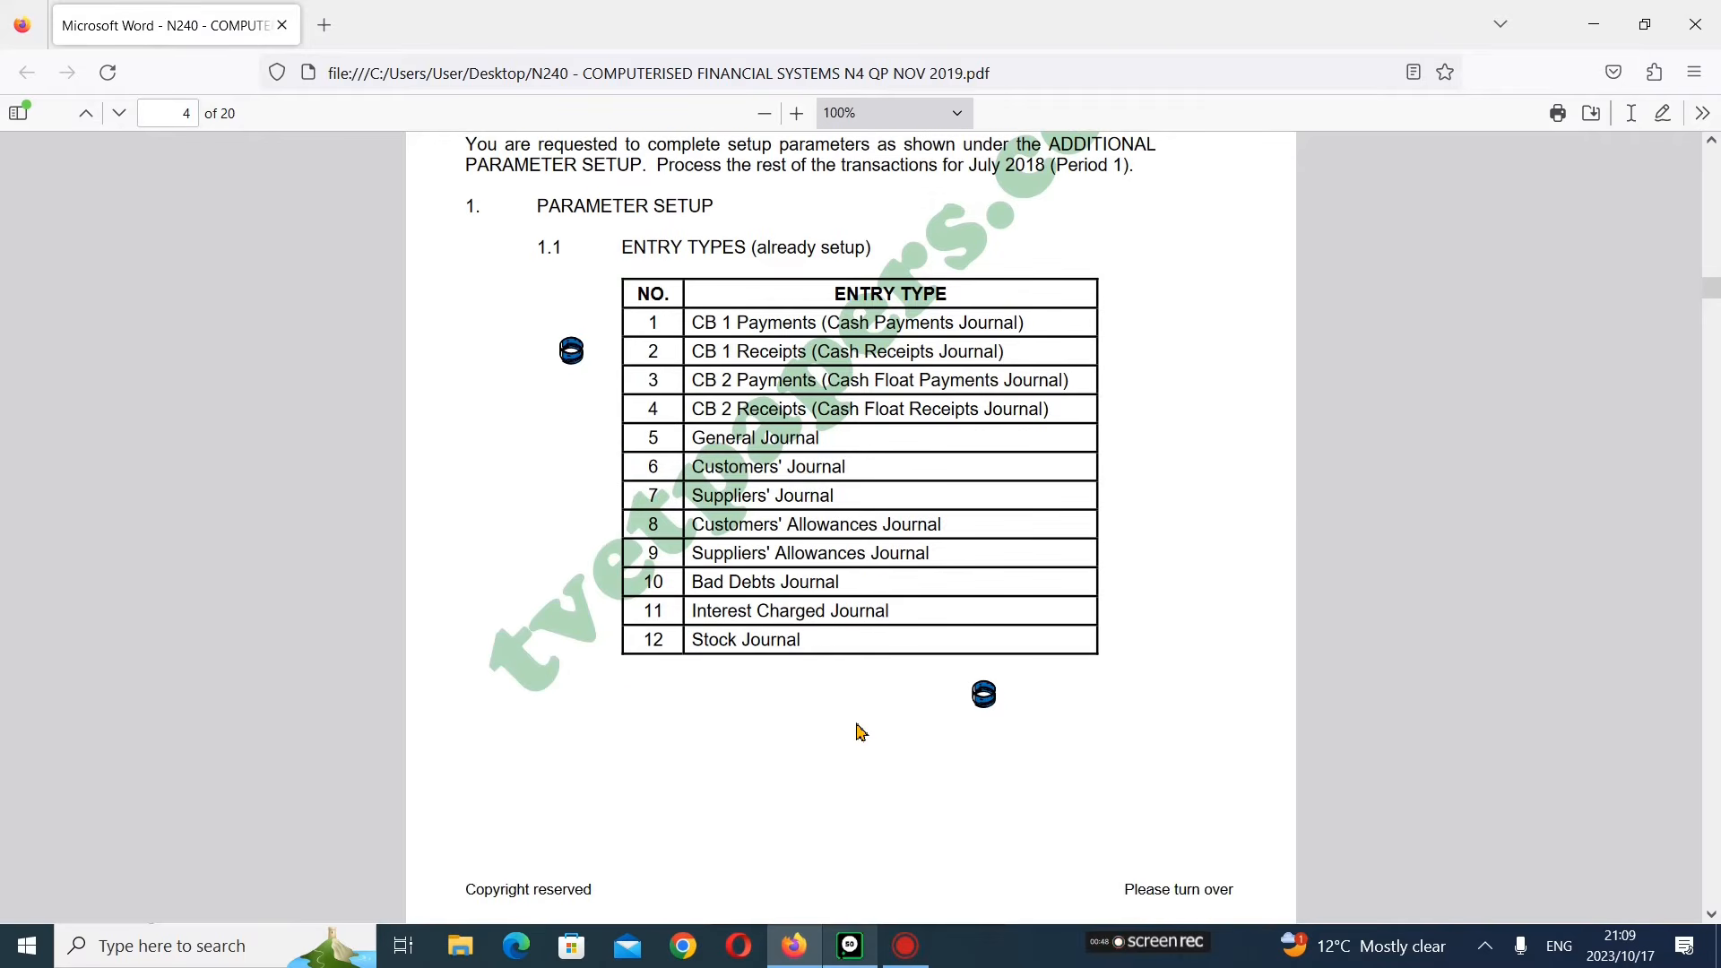
scroll(850, 680, "up", 3)
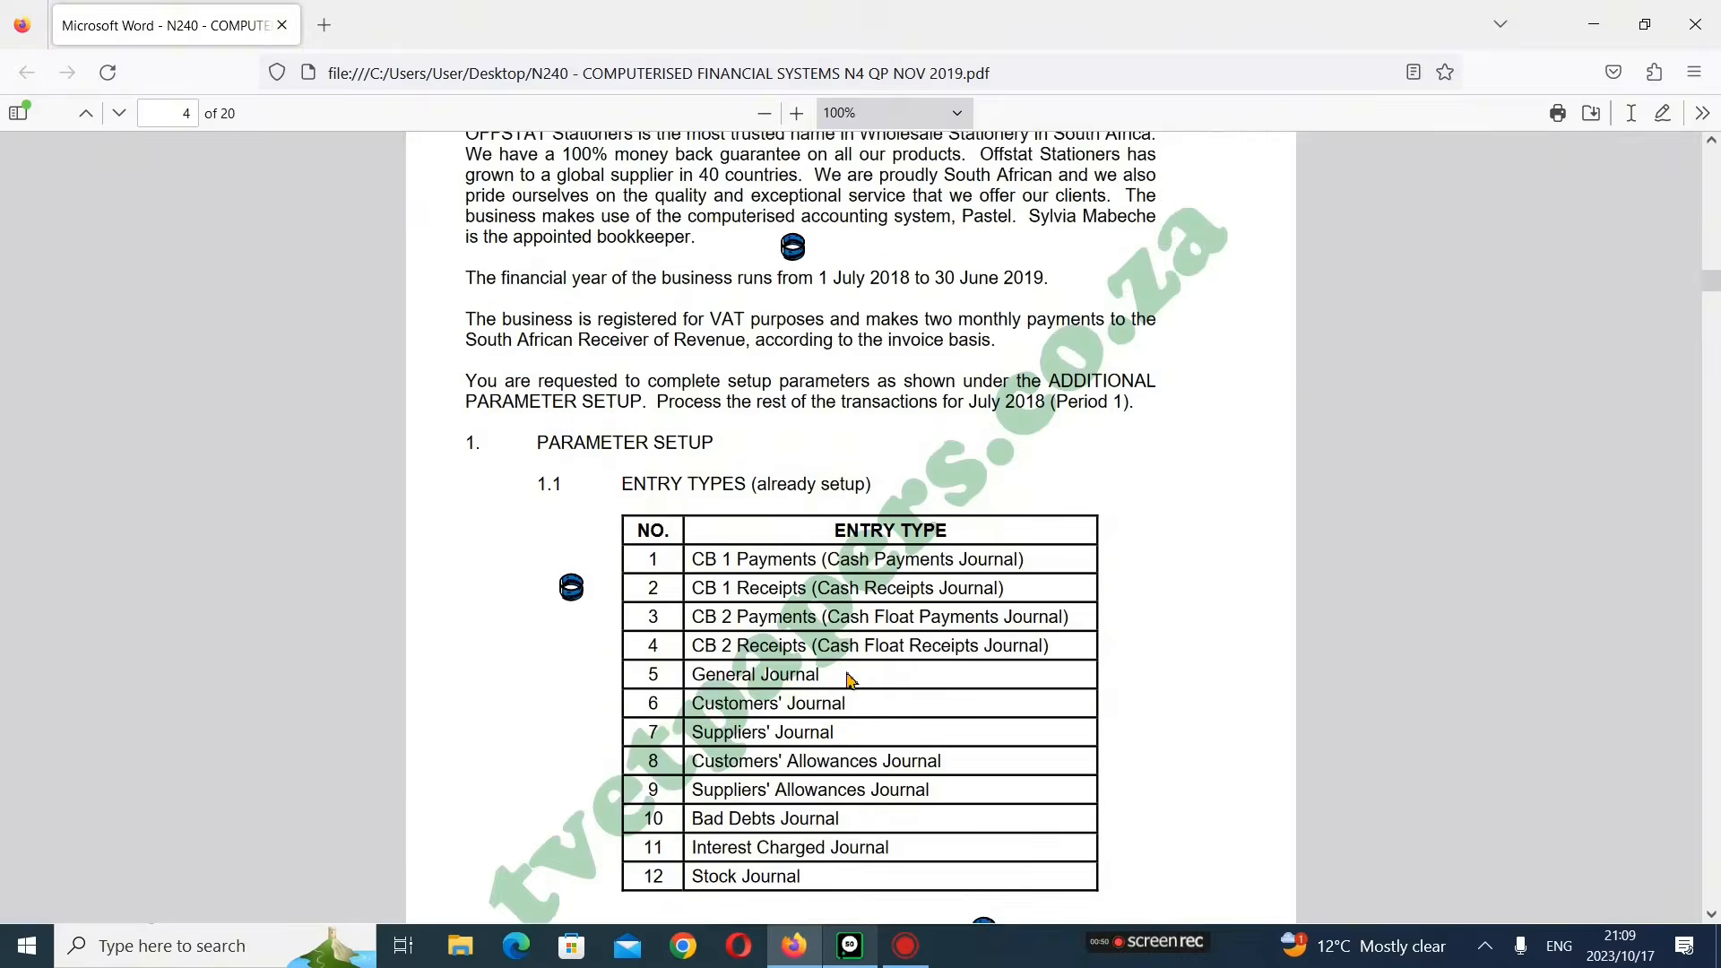
scroll(849, 680, "down", 18)
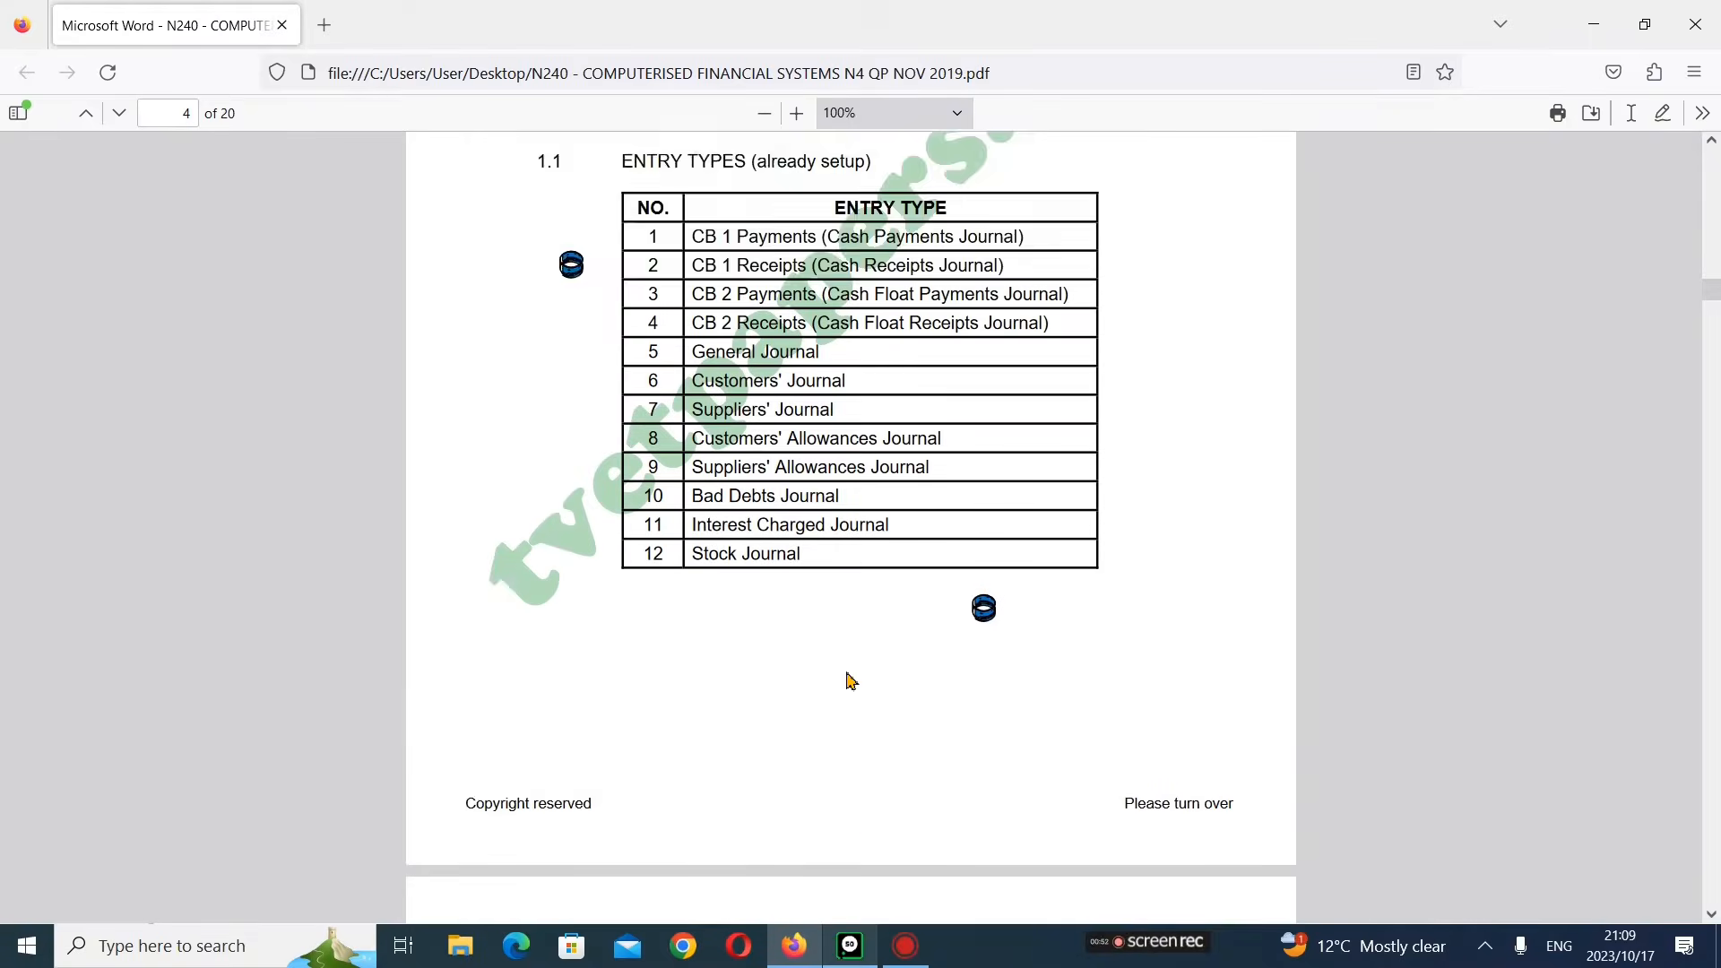
scroll(850, 680, "down", 15)
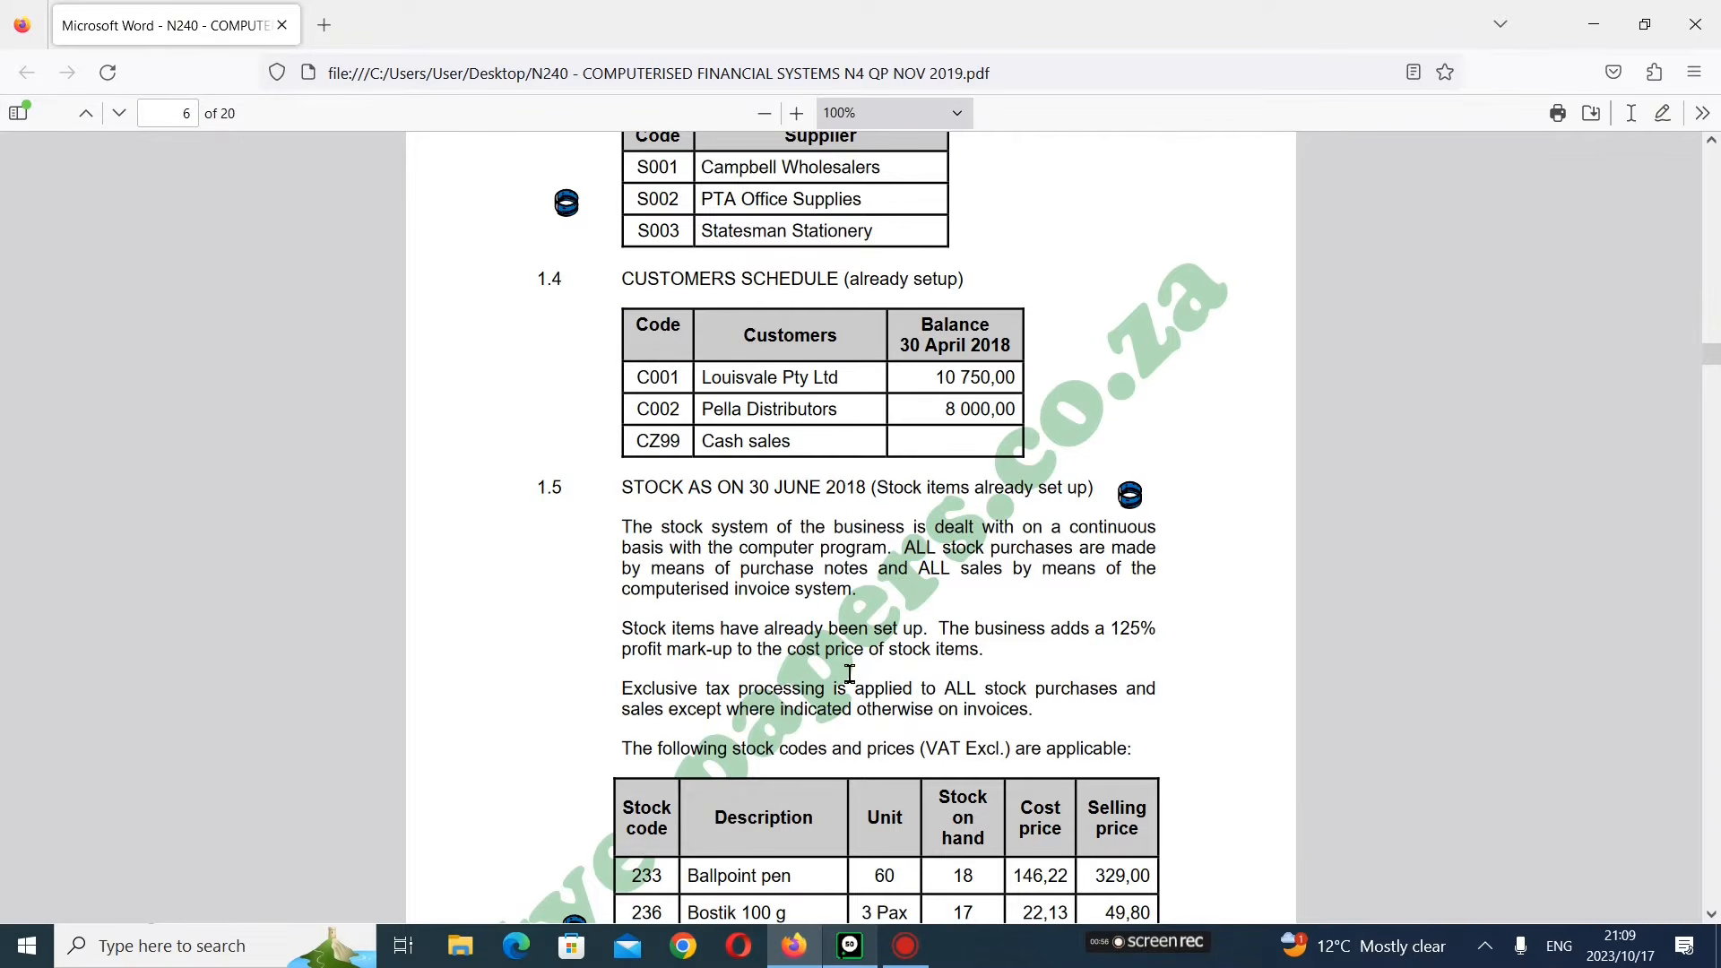
left_click(854, 956)
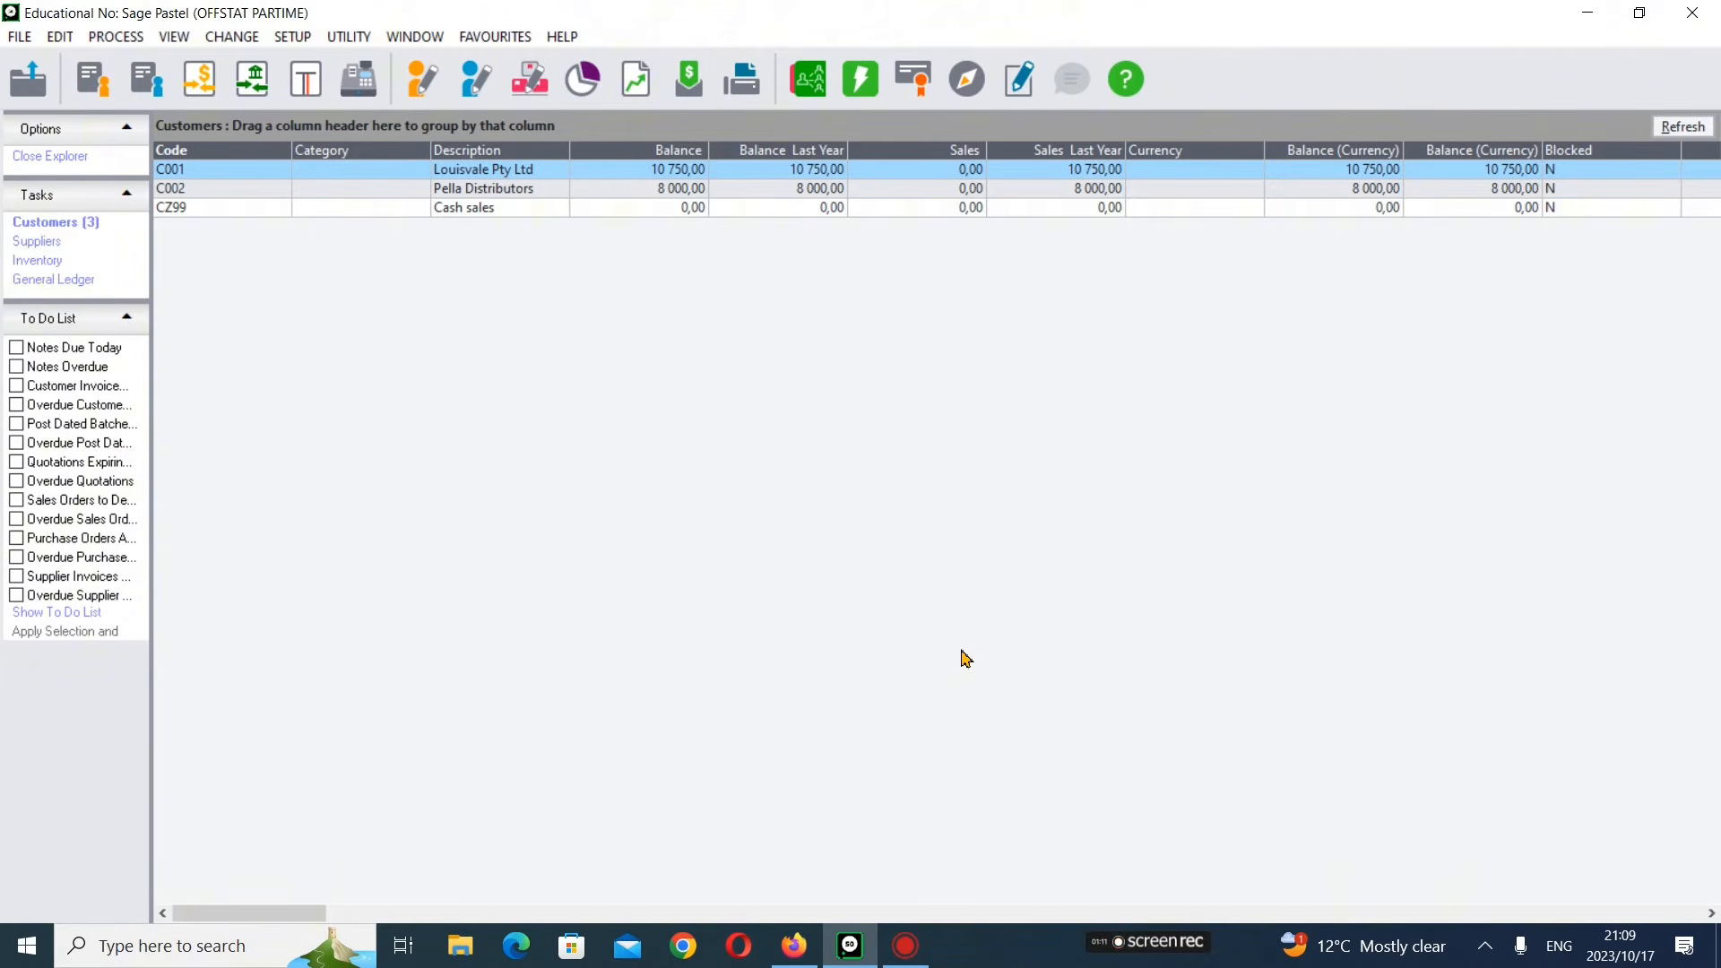
- Return to the exam paper in Firefox and review the additional parameter setup, credit invoices, Section B questions, required printouts and sundry transactions
mouse_move(808, 964)
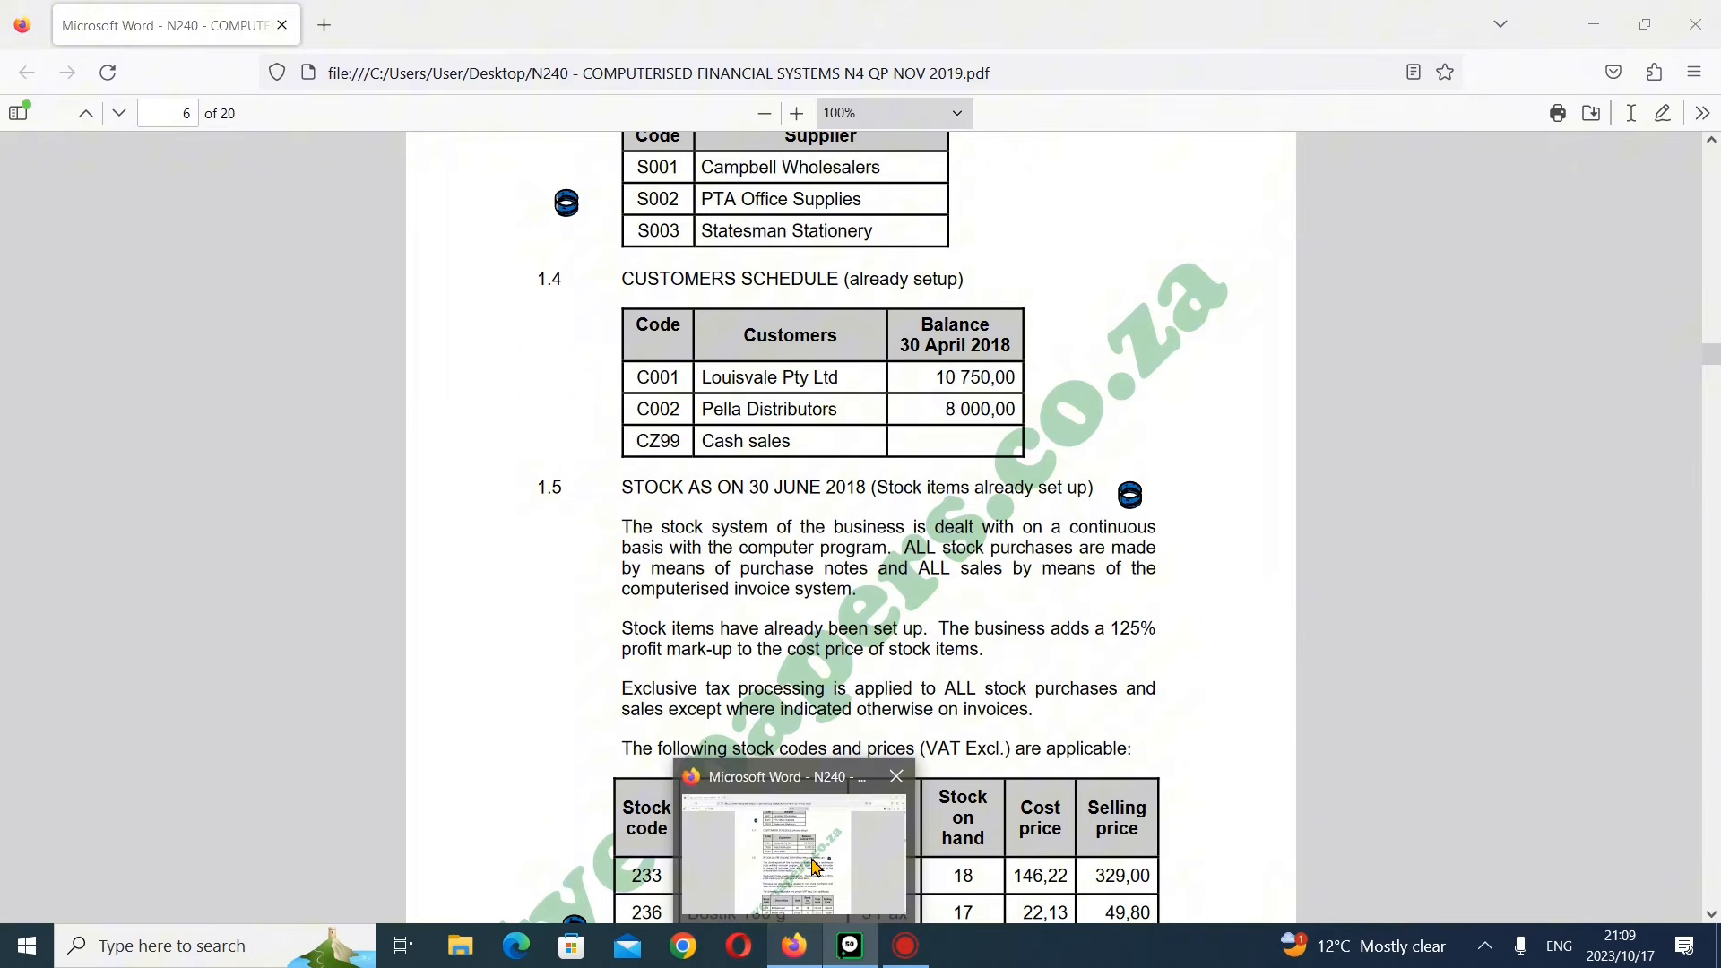
left_click(815, 865)
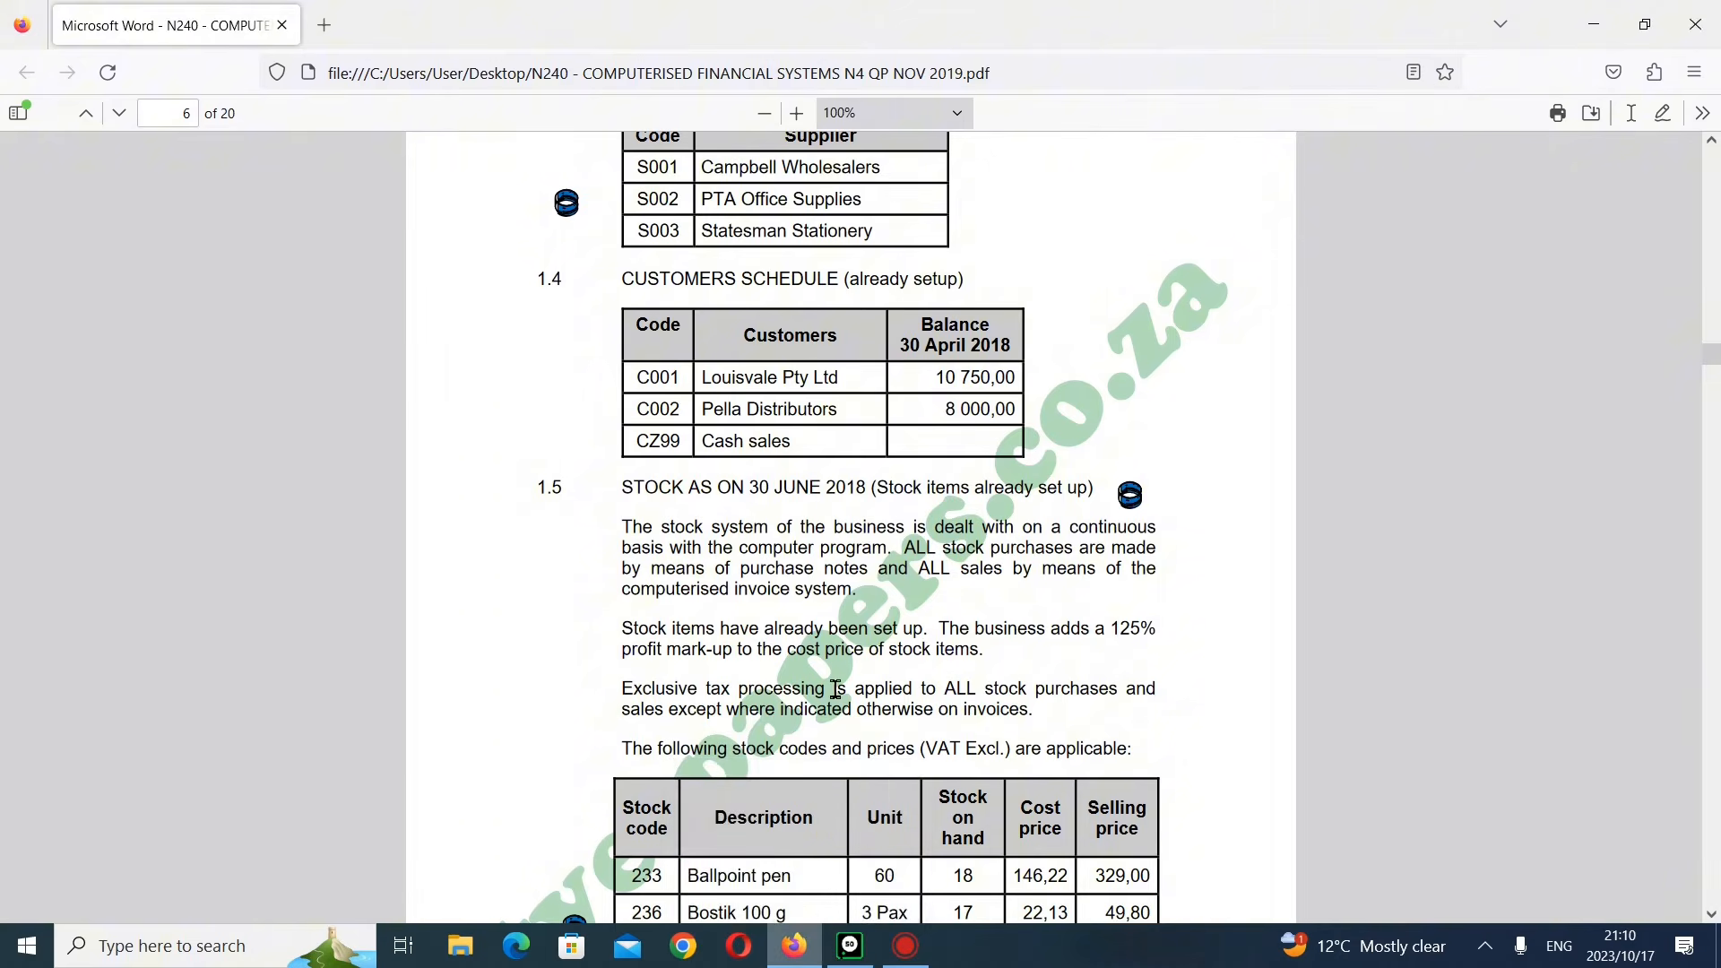
scroll(835, 689, "down", 10)
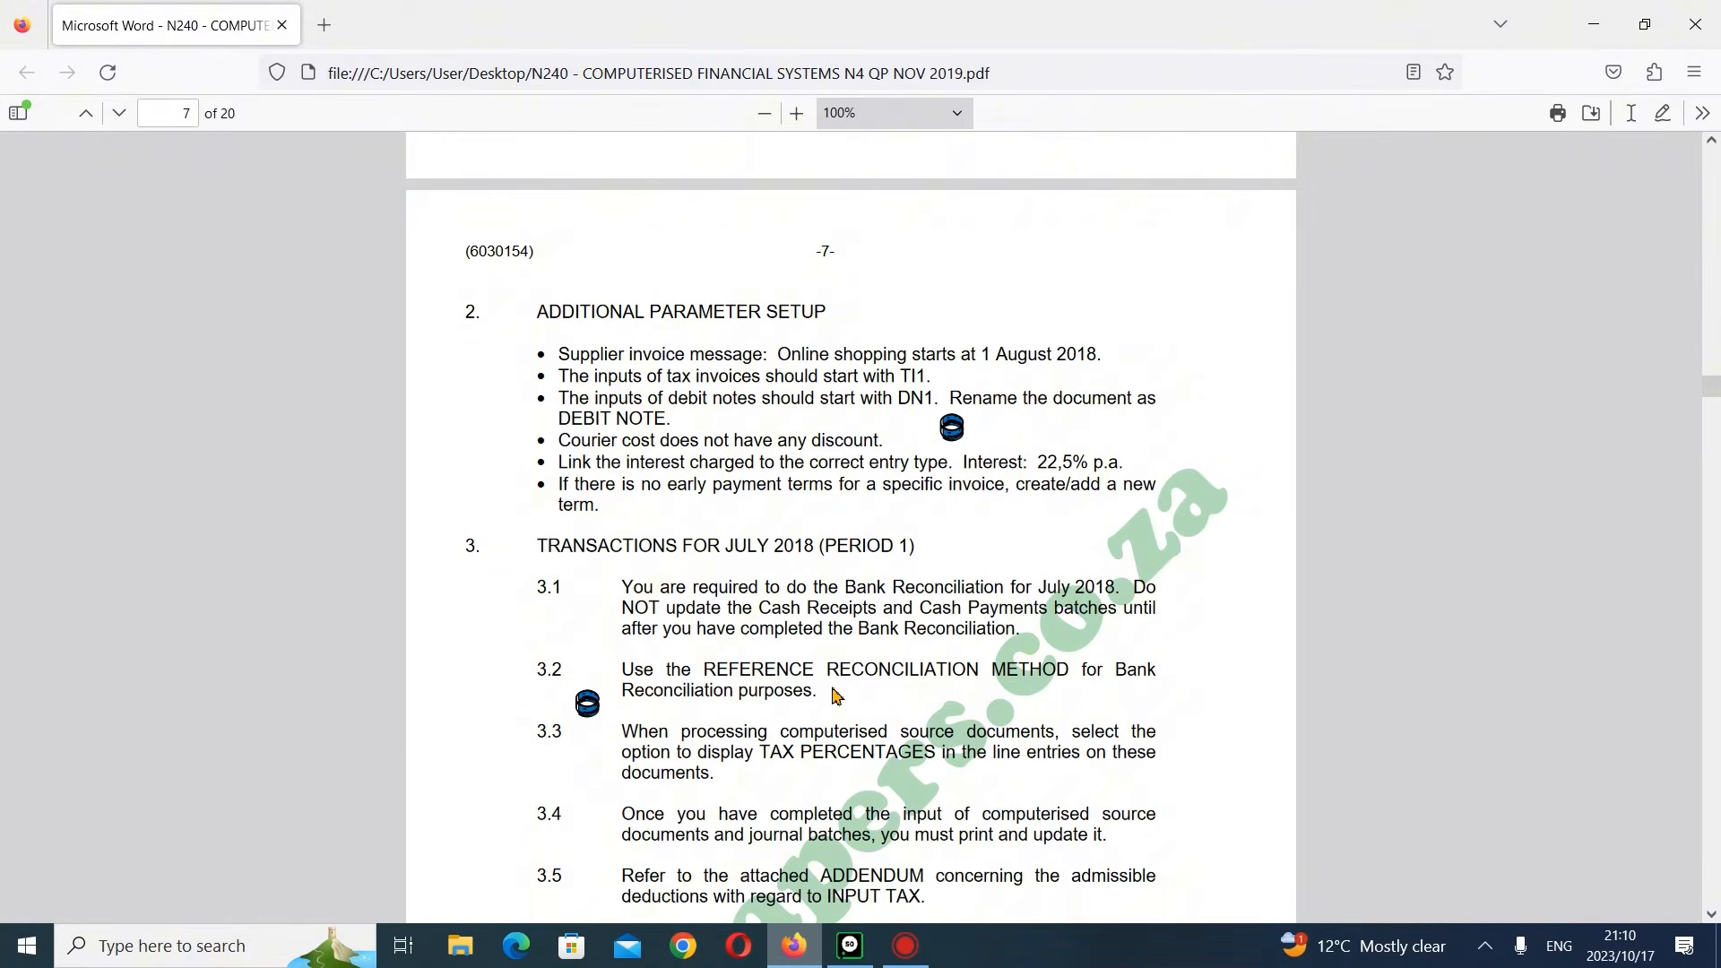
scroll(835, 696, "down", 10)
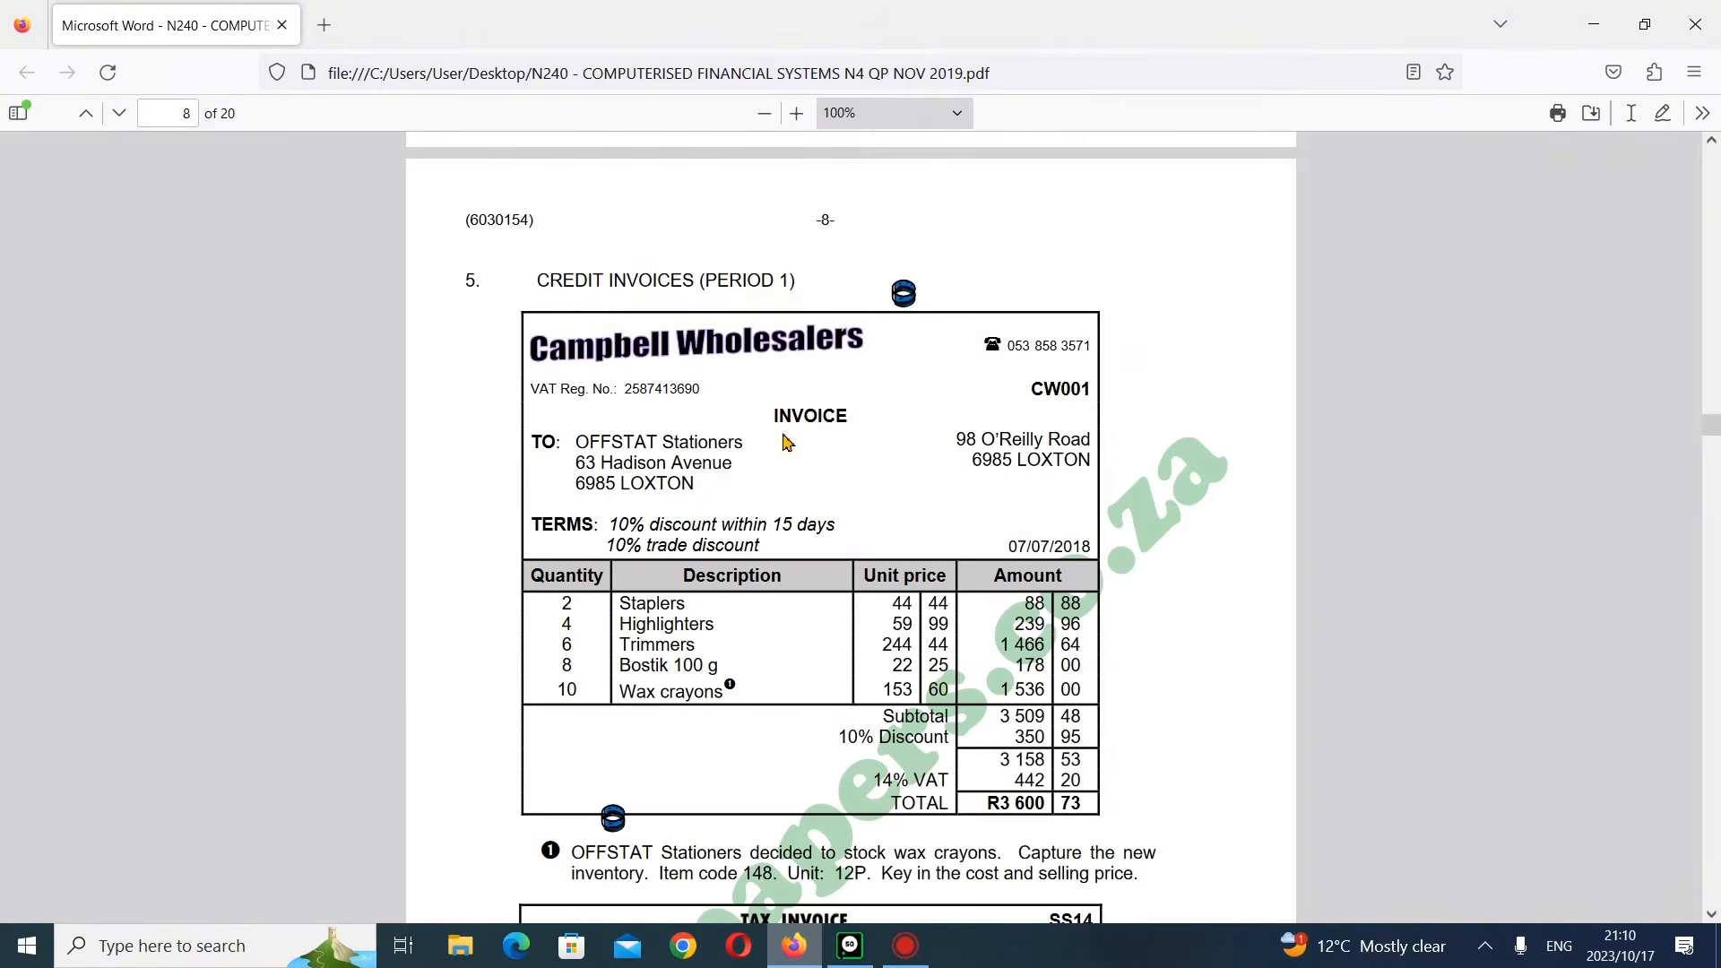
scroll(780, 430, "down", 9)
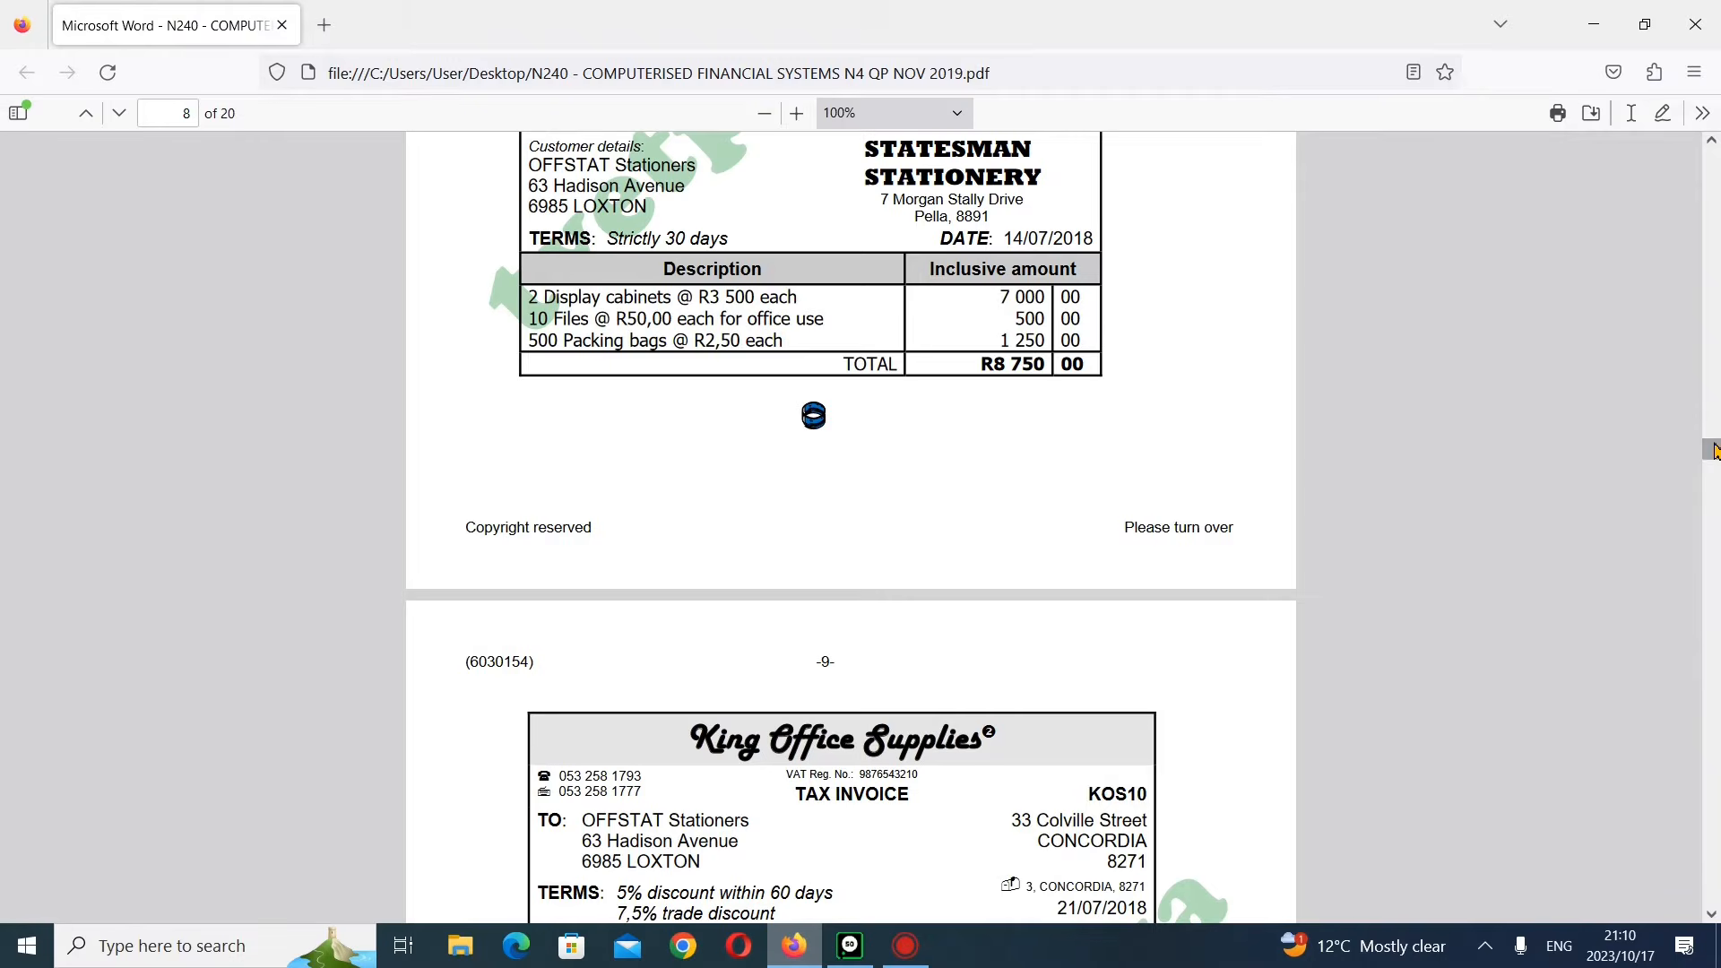
left_click_drag(1712, 450, 1704, 860)
scroll(1094, 601, "up", 20)
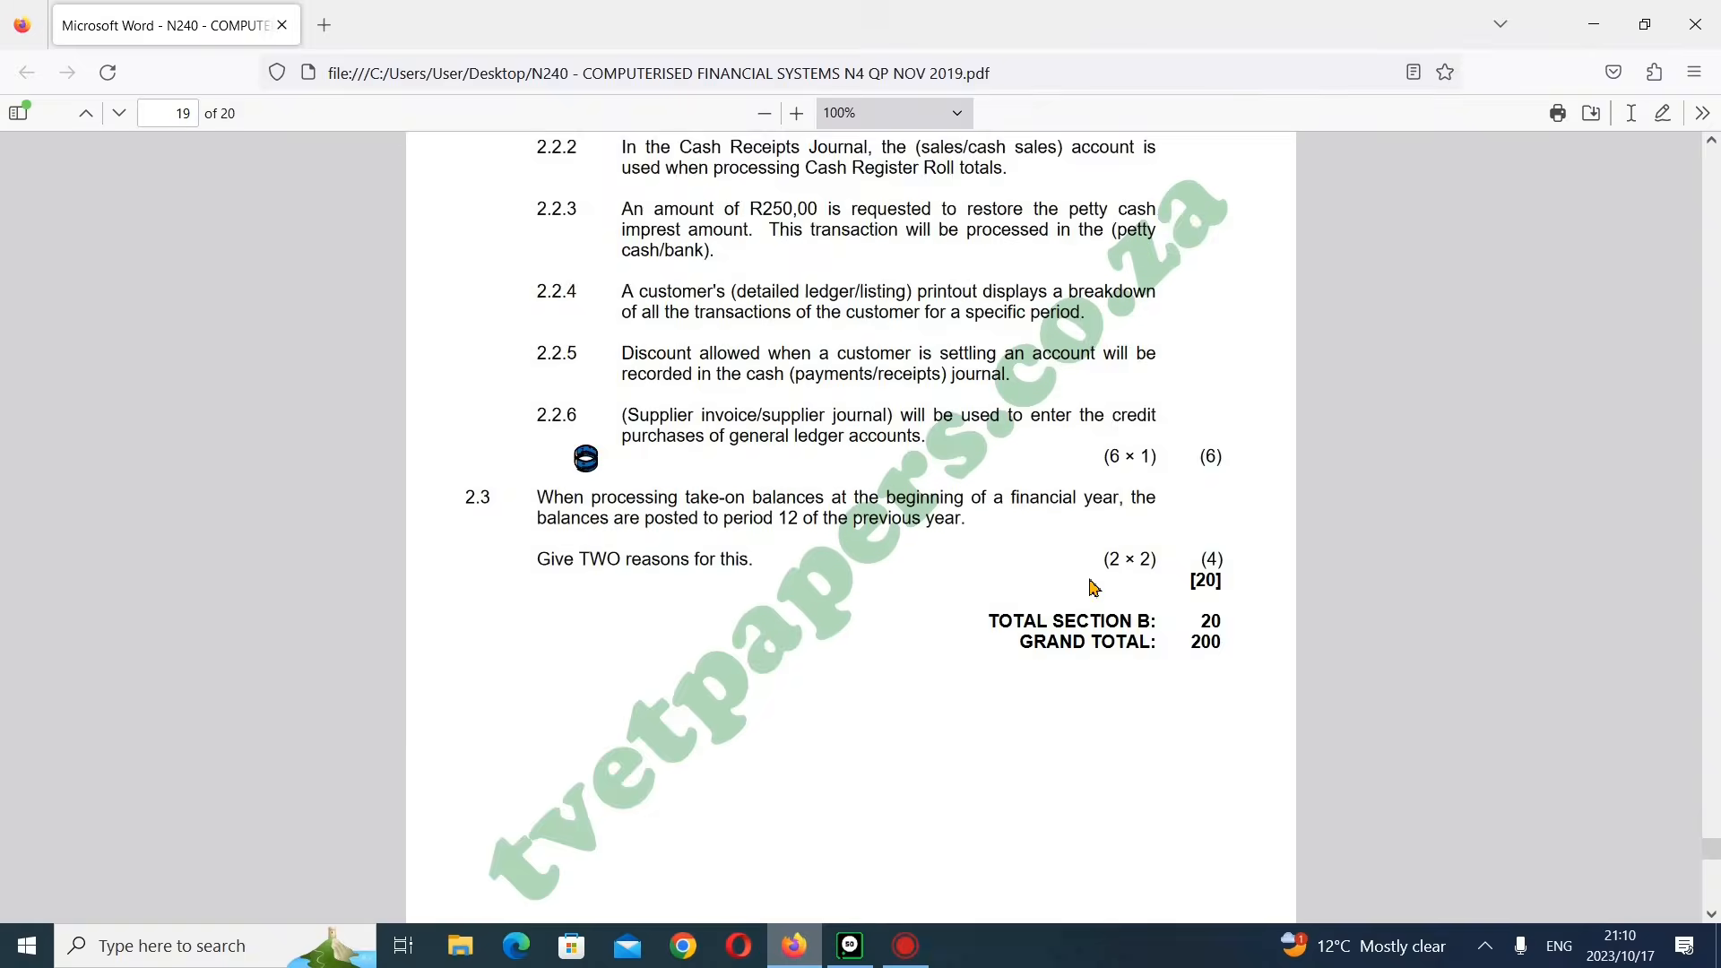
scroll(1093, 589, "up", 15)
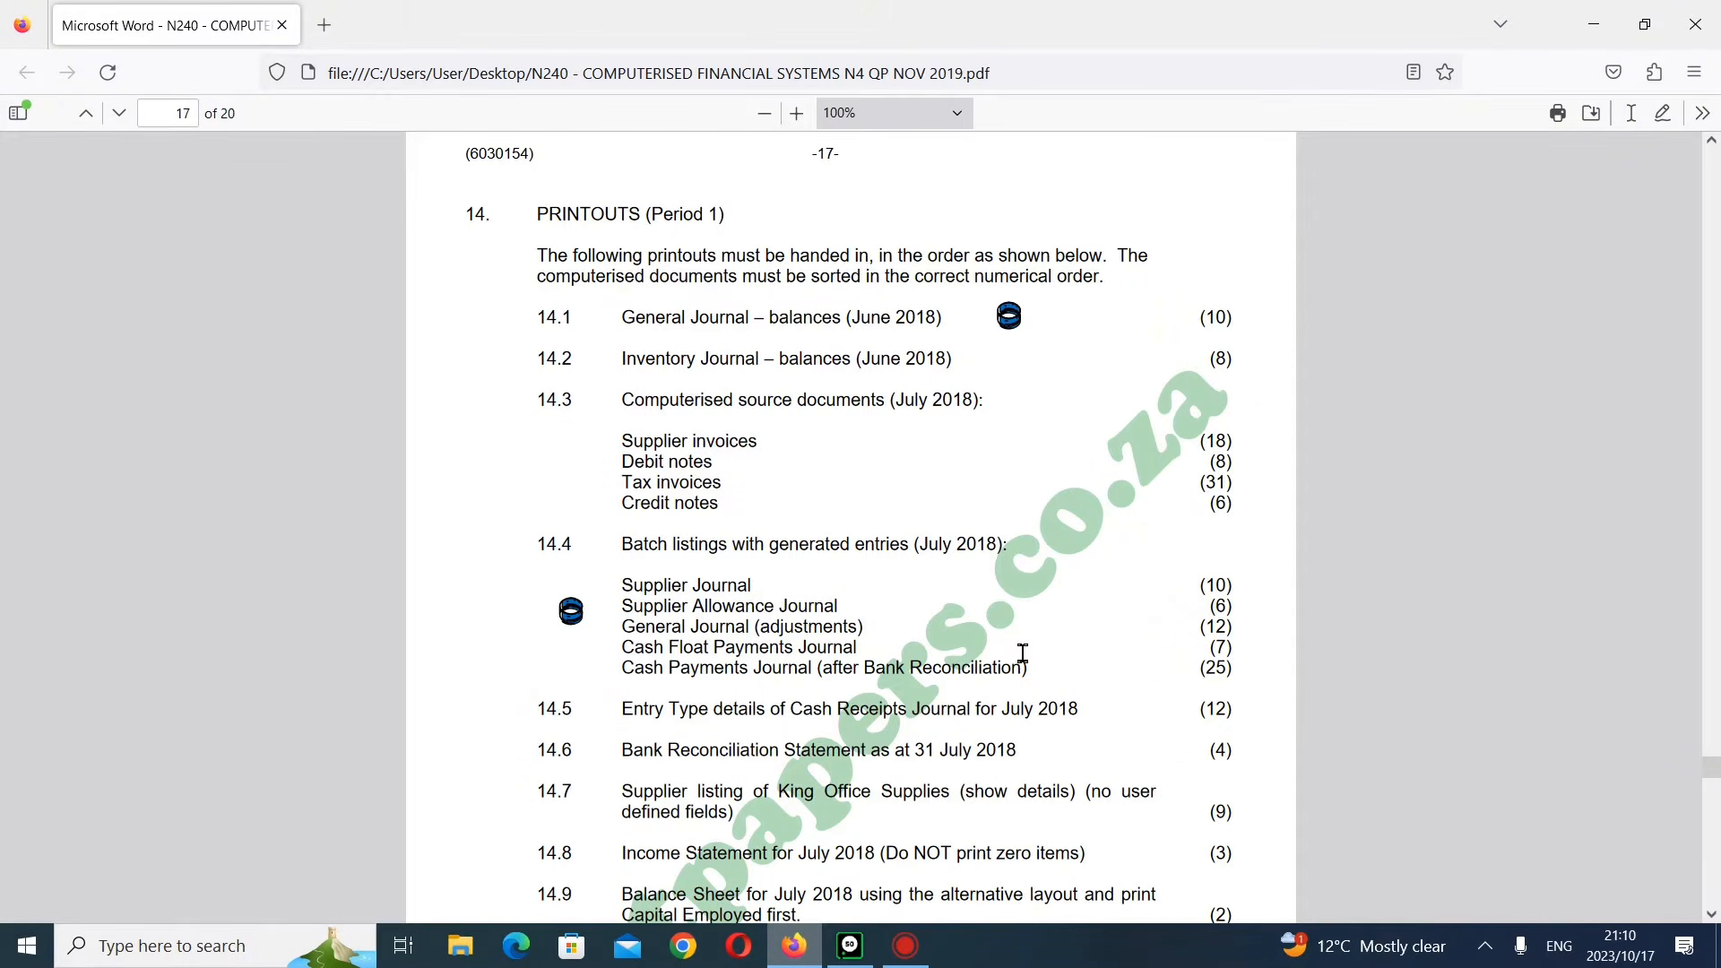
scroll(1021, 653, "up", 10)
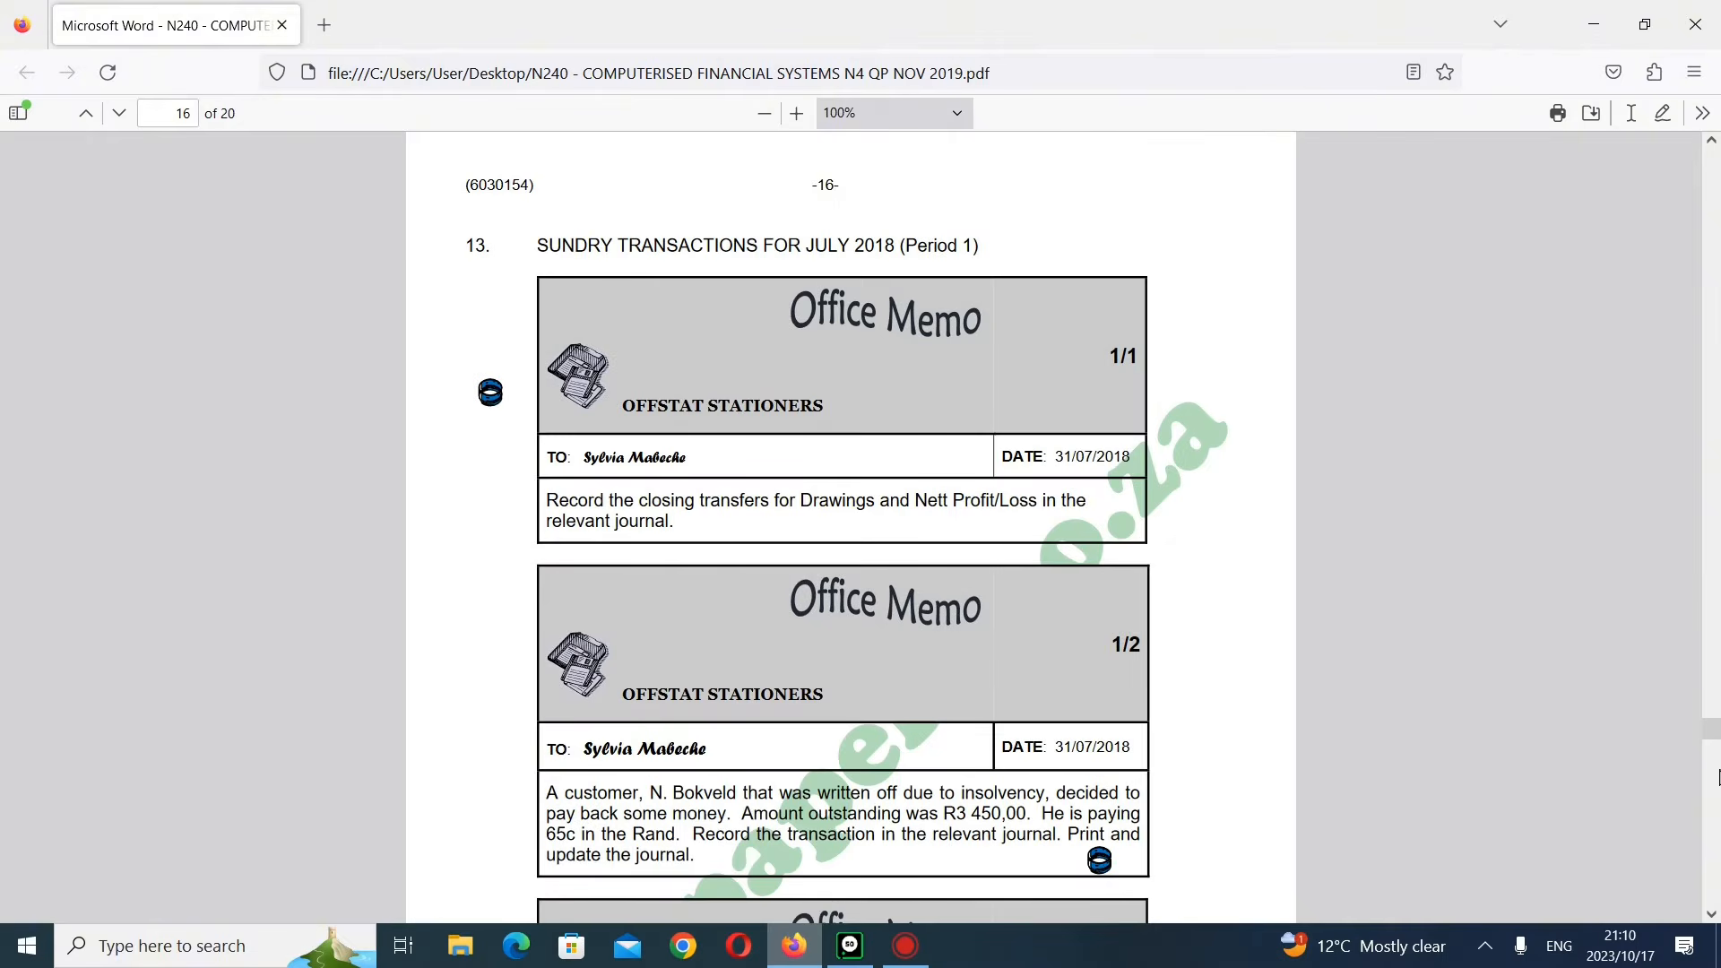
- Review the page 3 instructions for showing the examination number on printouts and the Question 1 introduction
left_click_drag(1712, 728, 1715, 239)
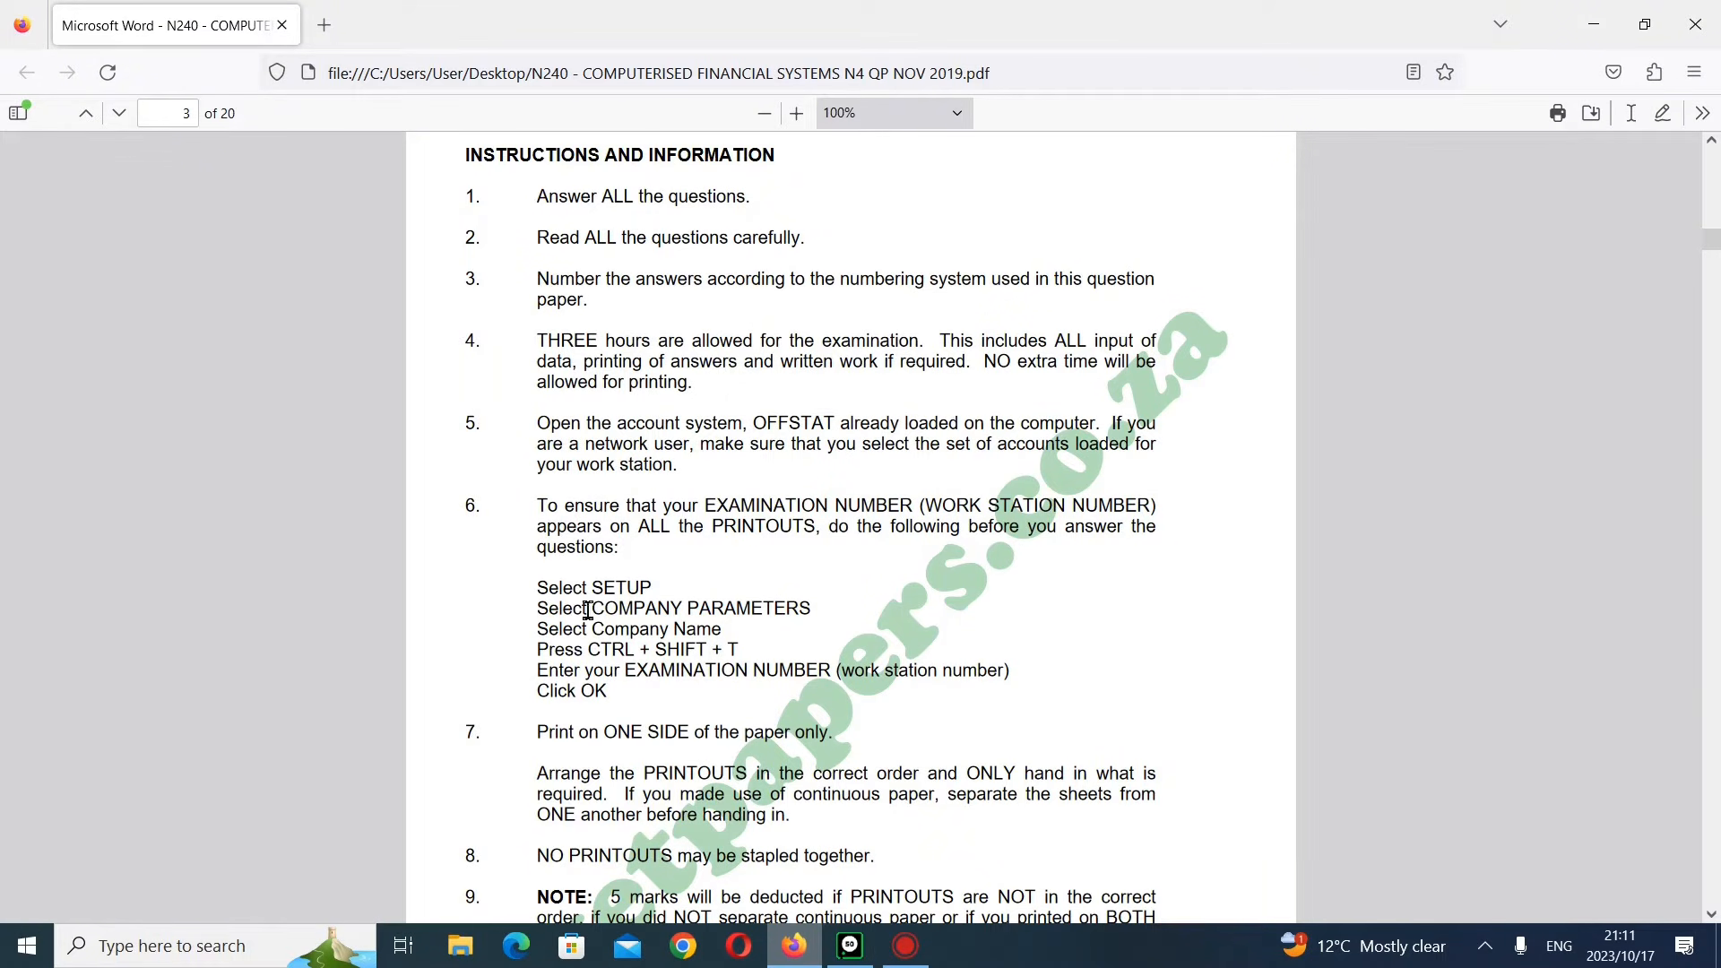
mouse_move(849, 943)
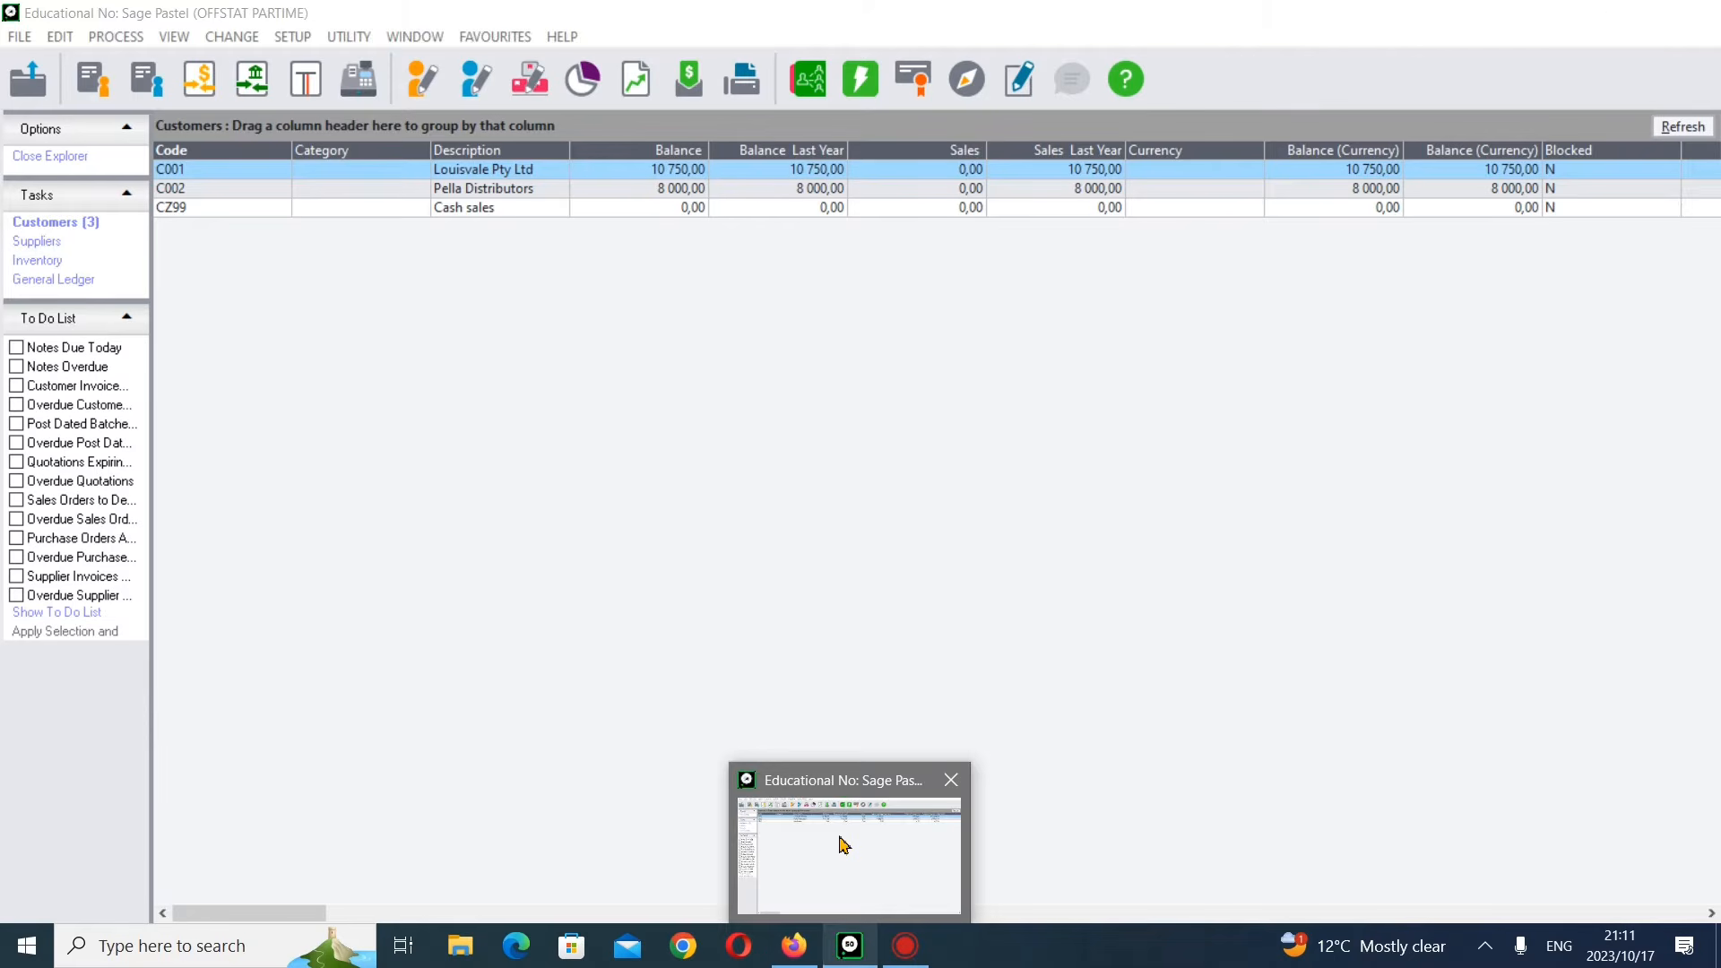
left_click(844, 845)
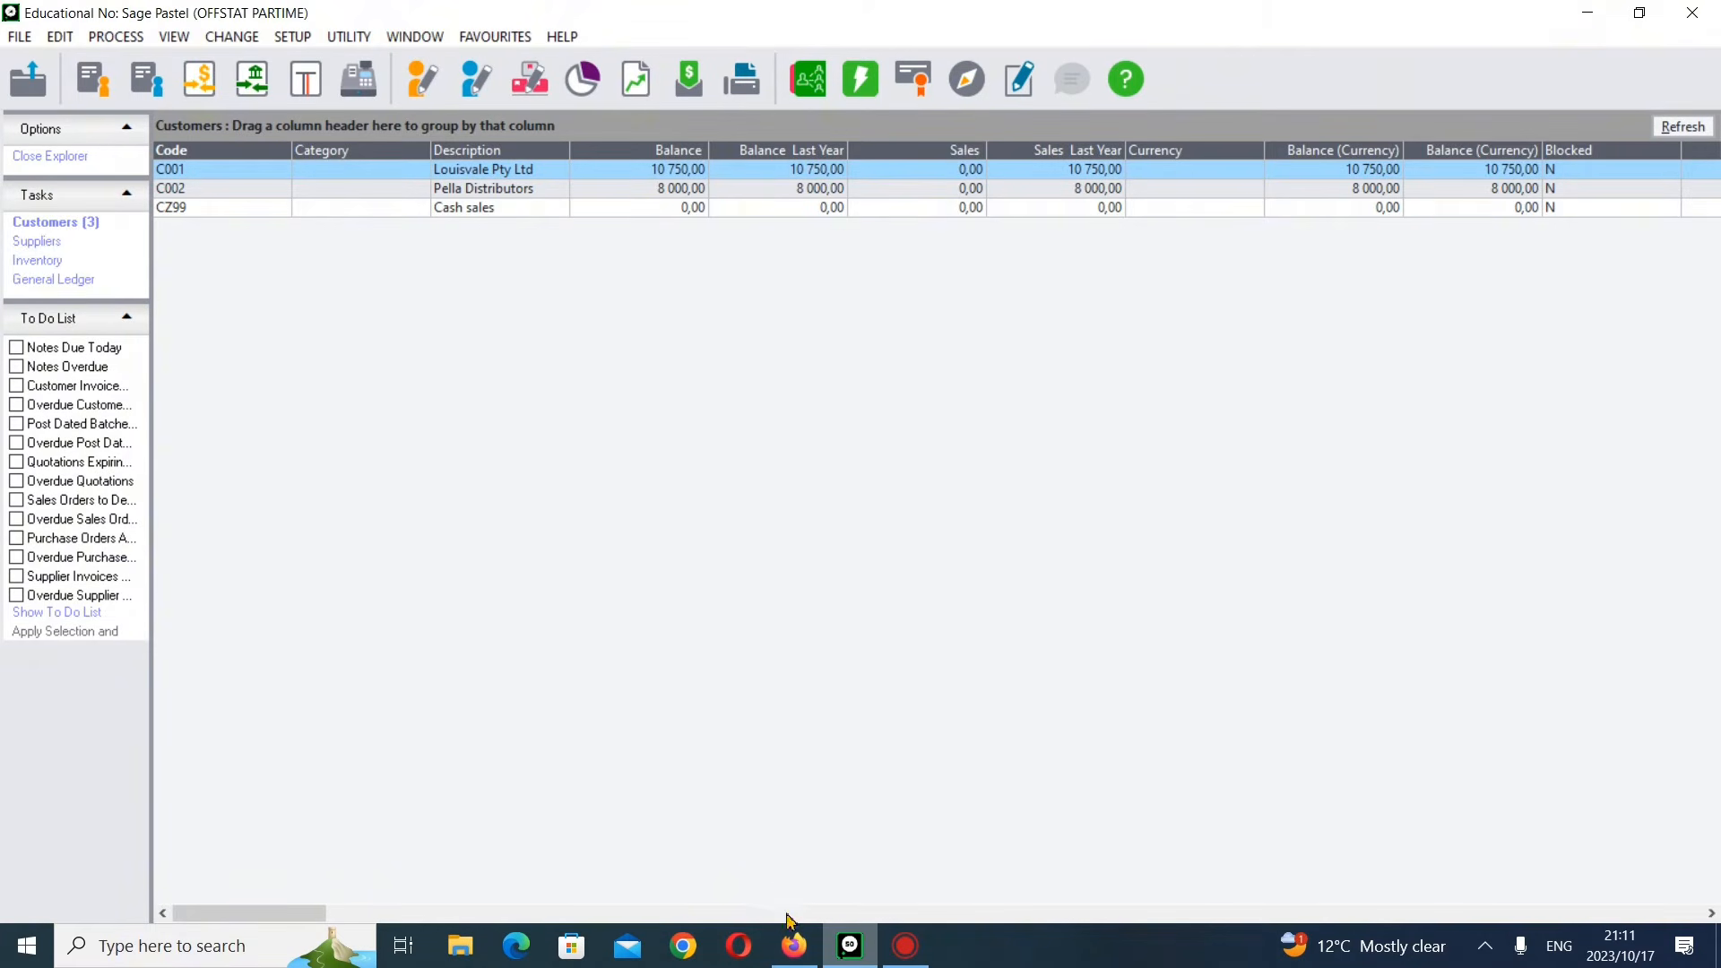
mouse_move(793, 942)
left_click(722, 843)
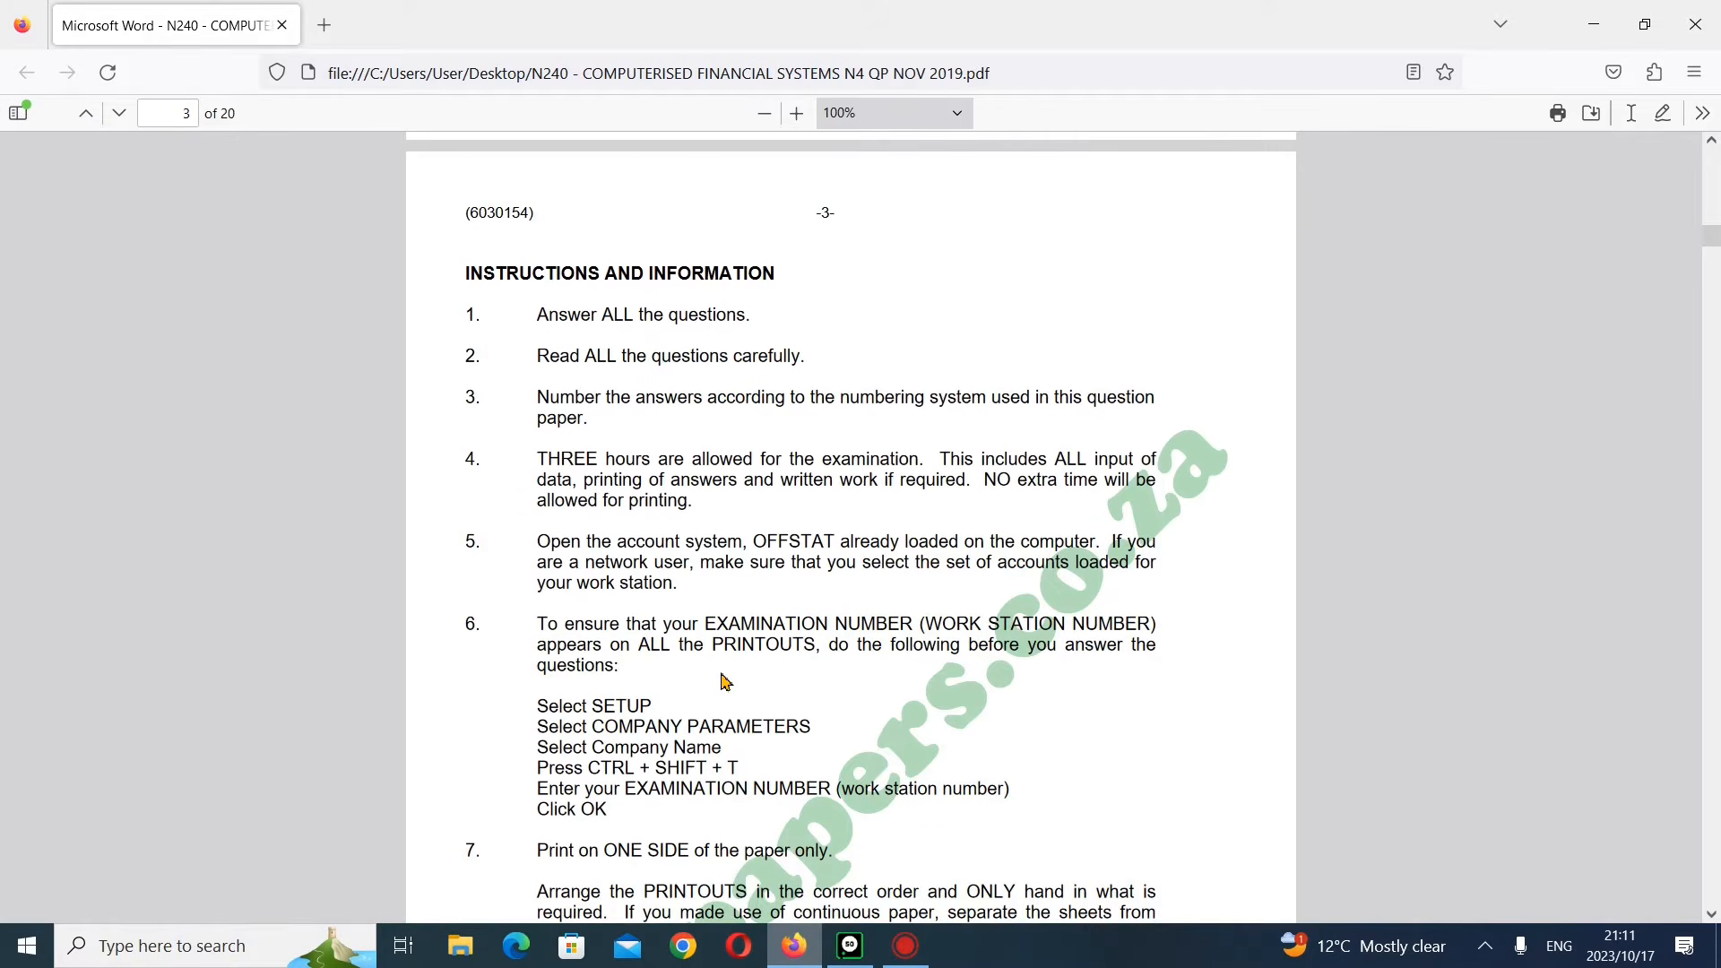
scroll(726, 681, "down", 10)
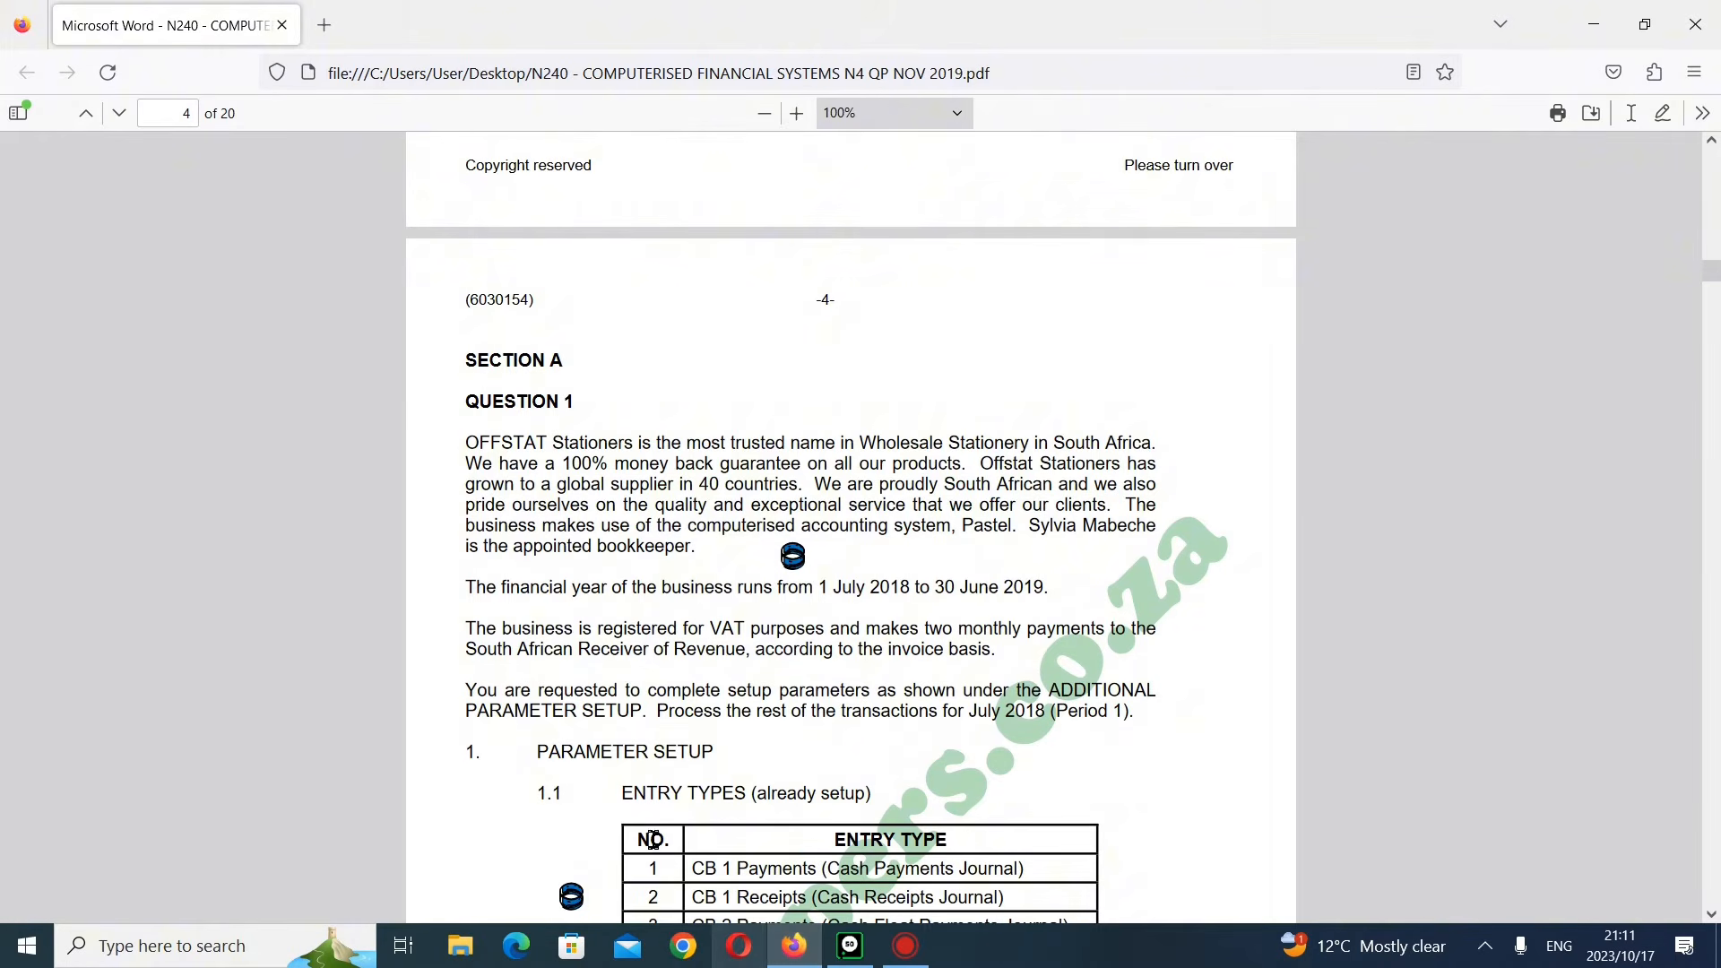
- Switch to Sage Pastel and open the company parameters setup, entering the account password
left_click(870, 943)
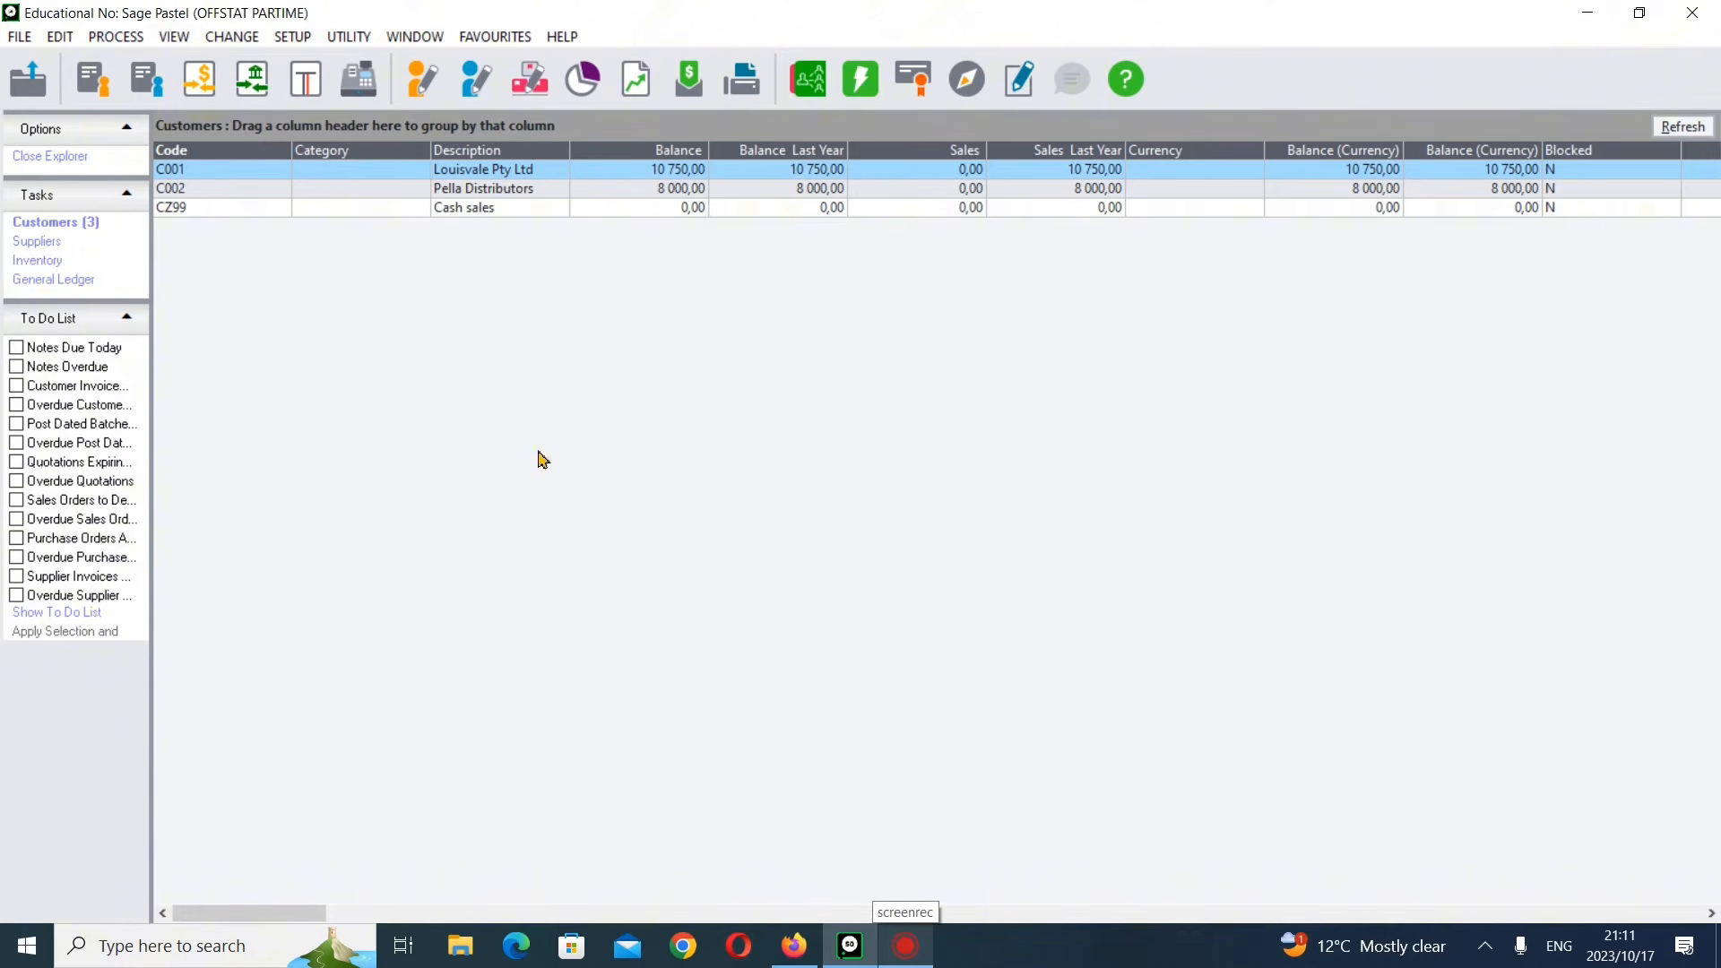
left_click(292, 37)
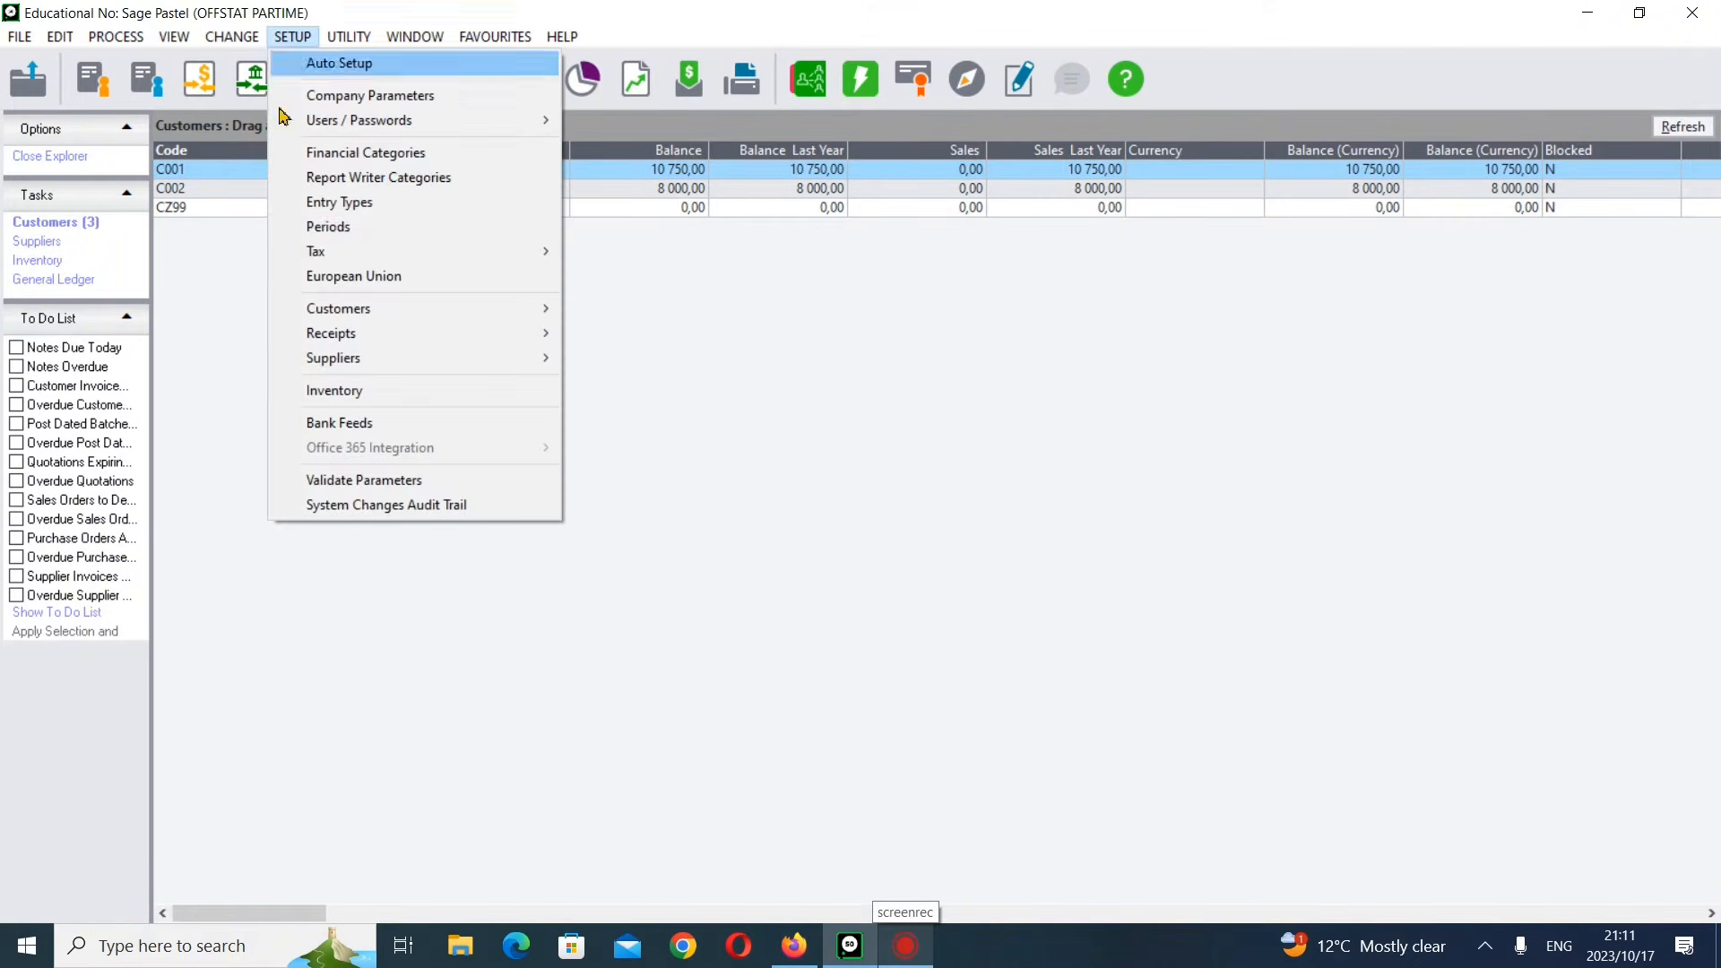
left_click(367, 98)
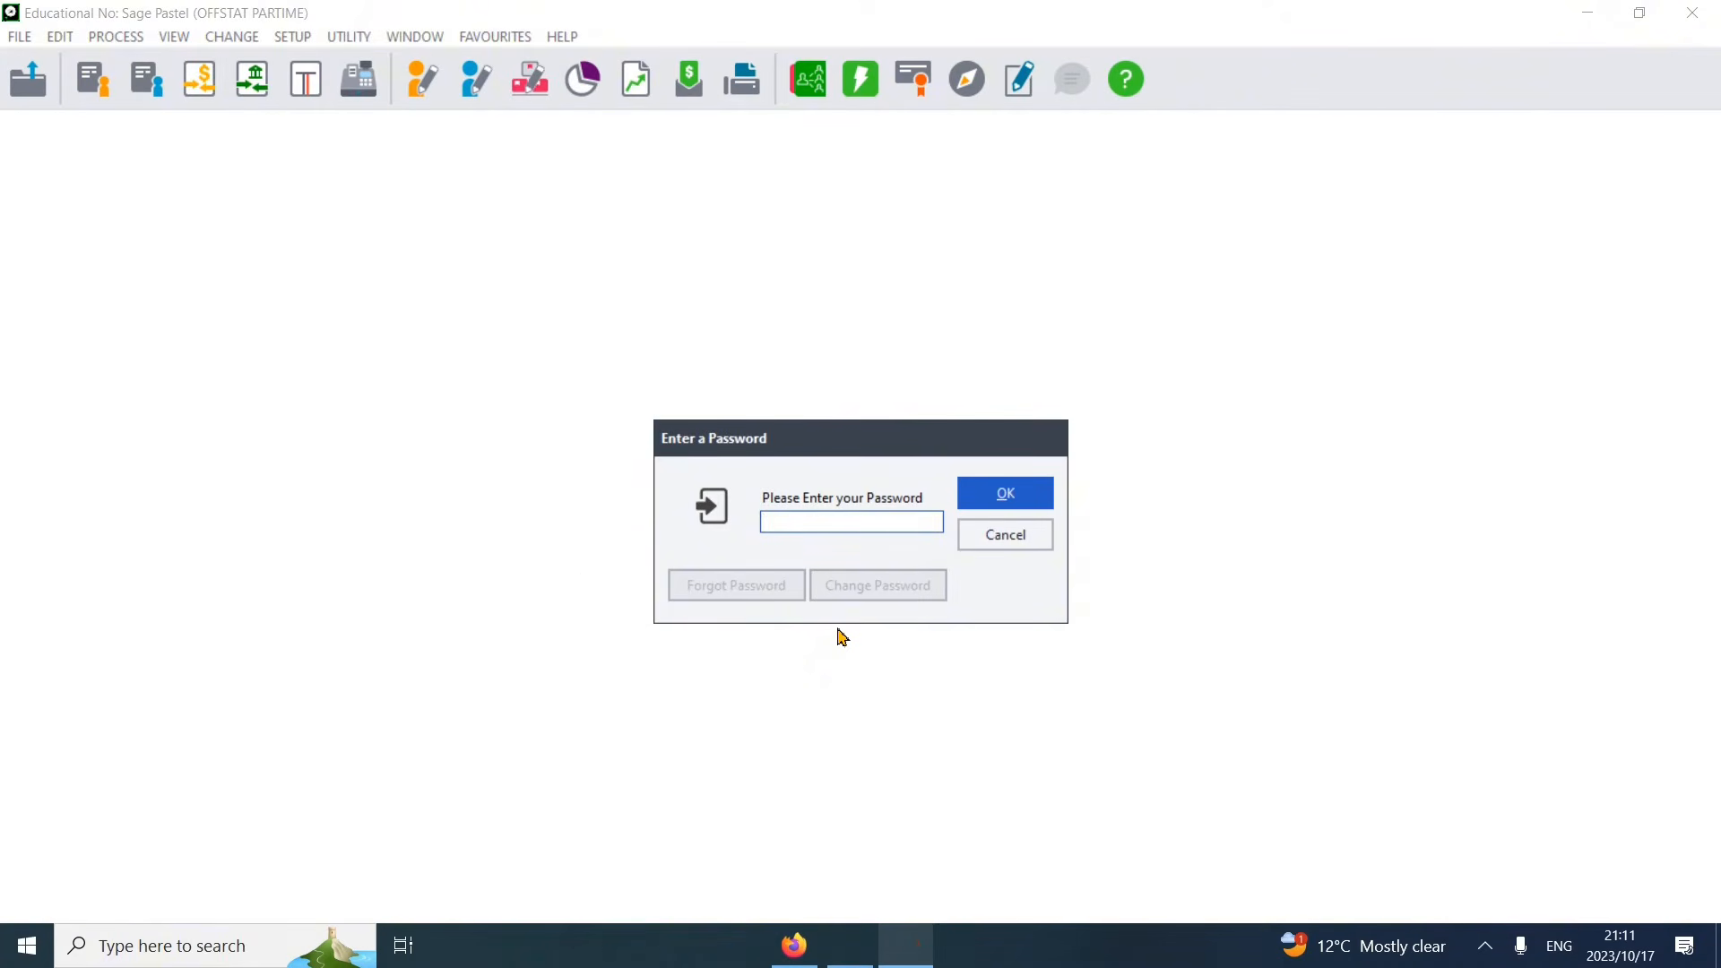
type("•")
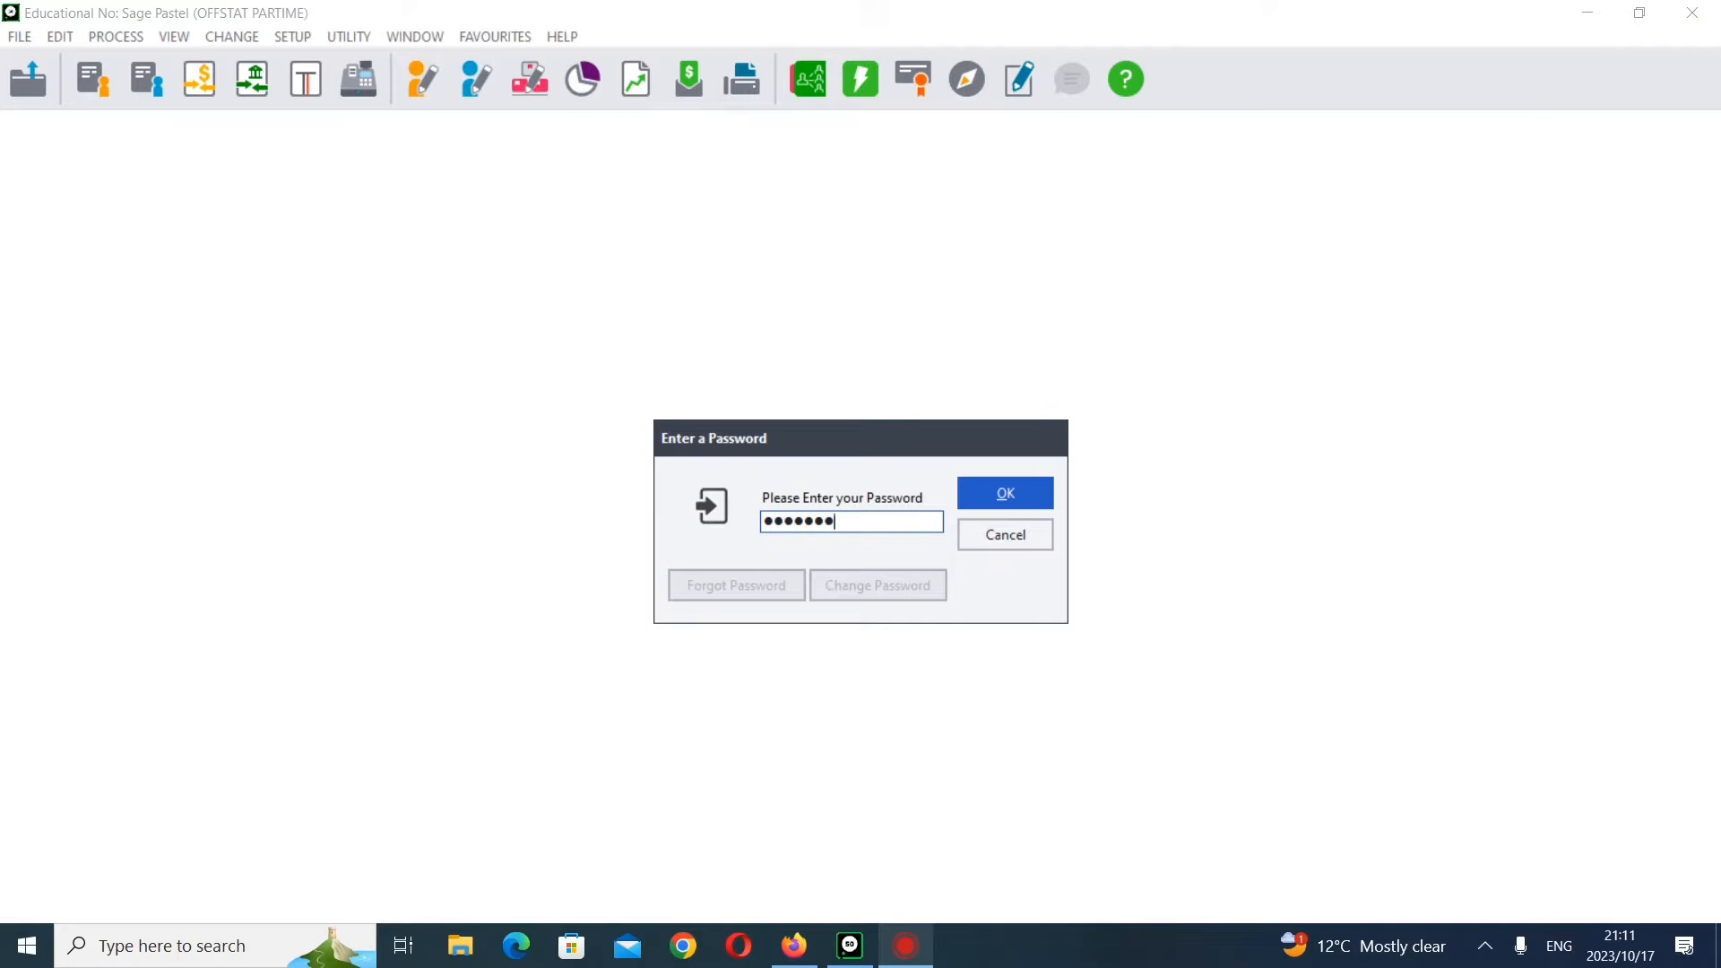
key("Return")
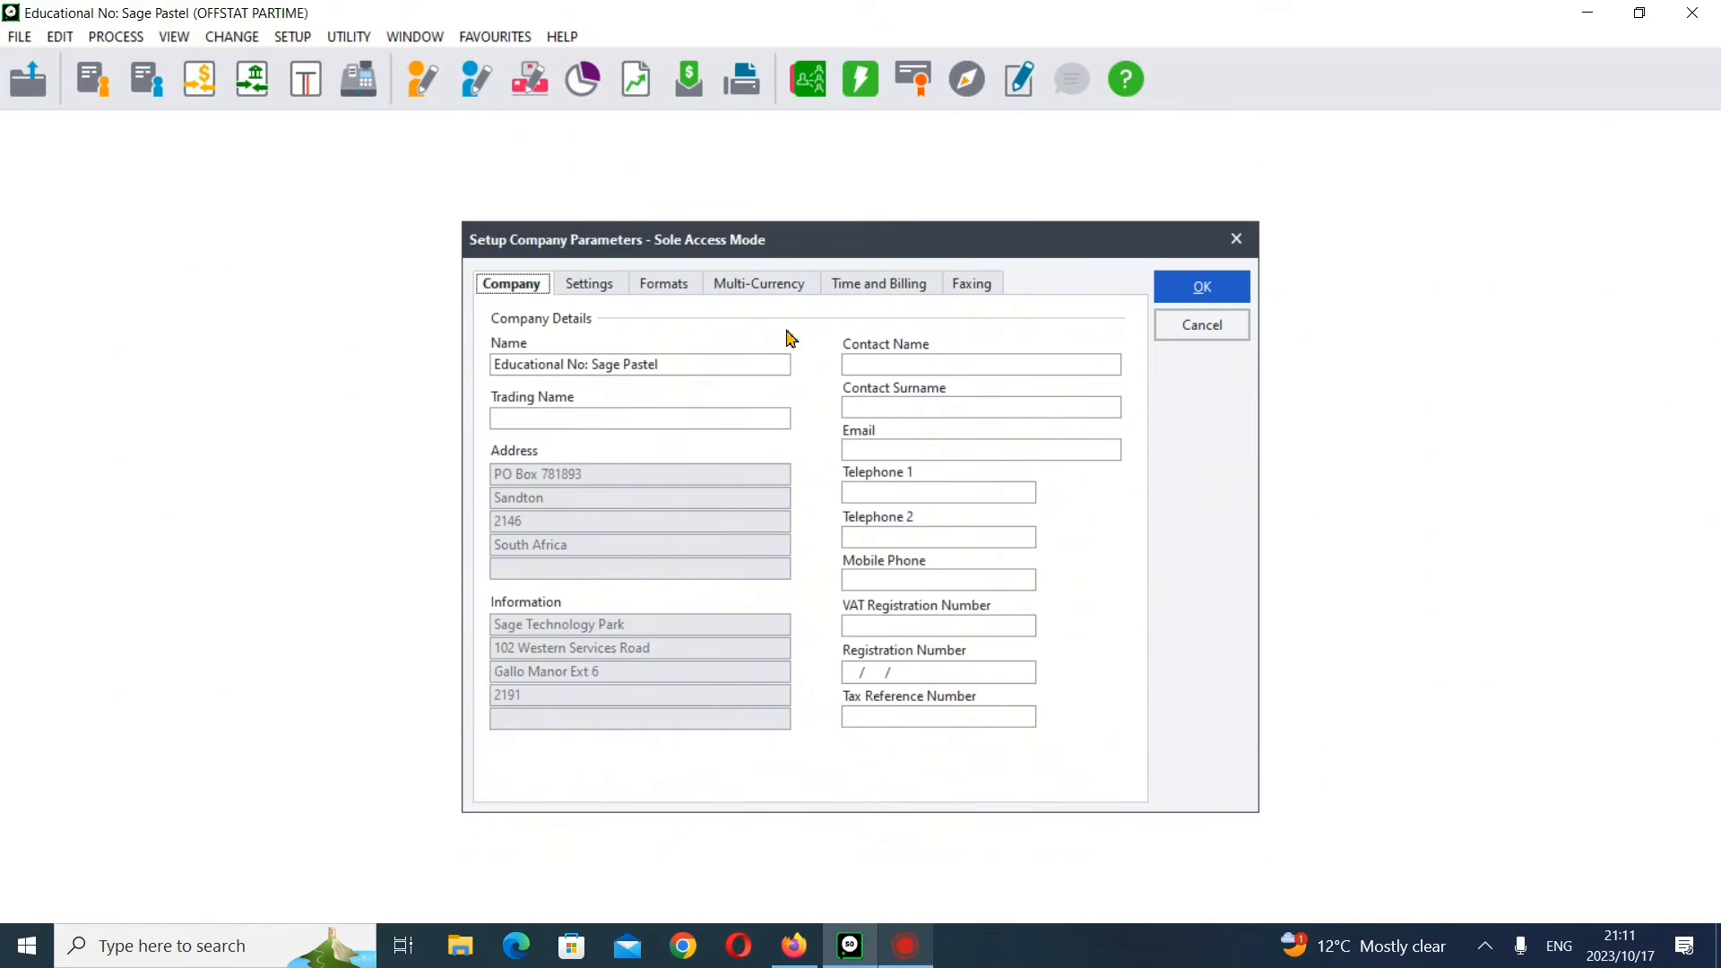
- Replace the educational number in the company name with the examination number and save the company parameters
left_click(748, 367)
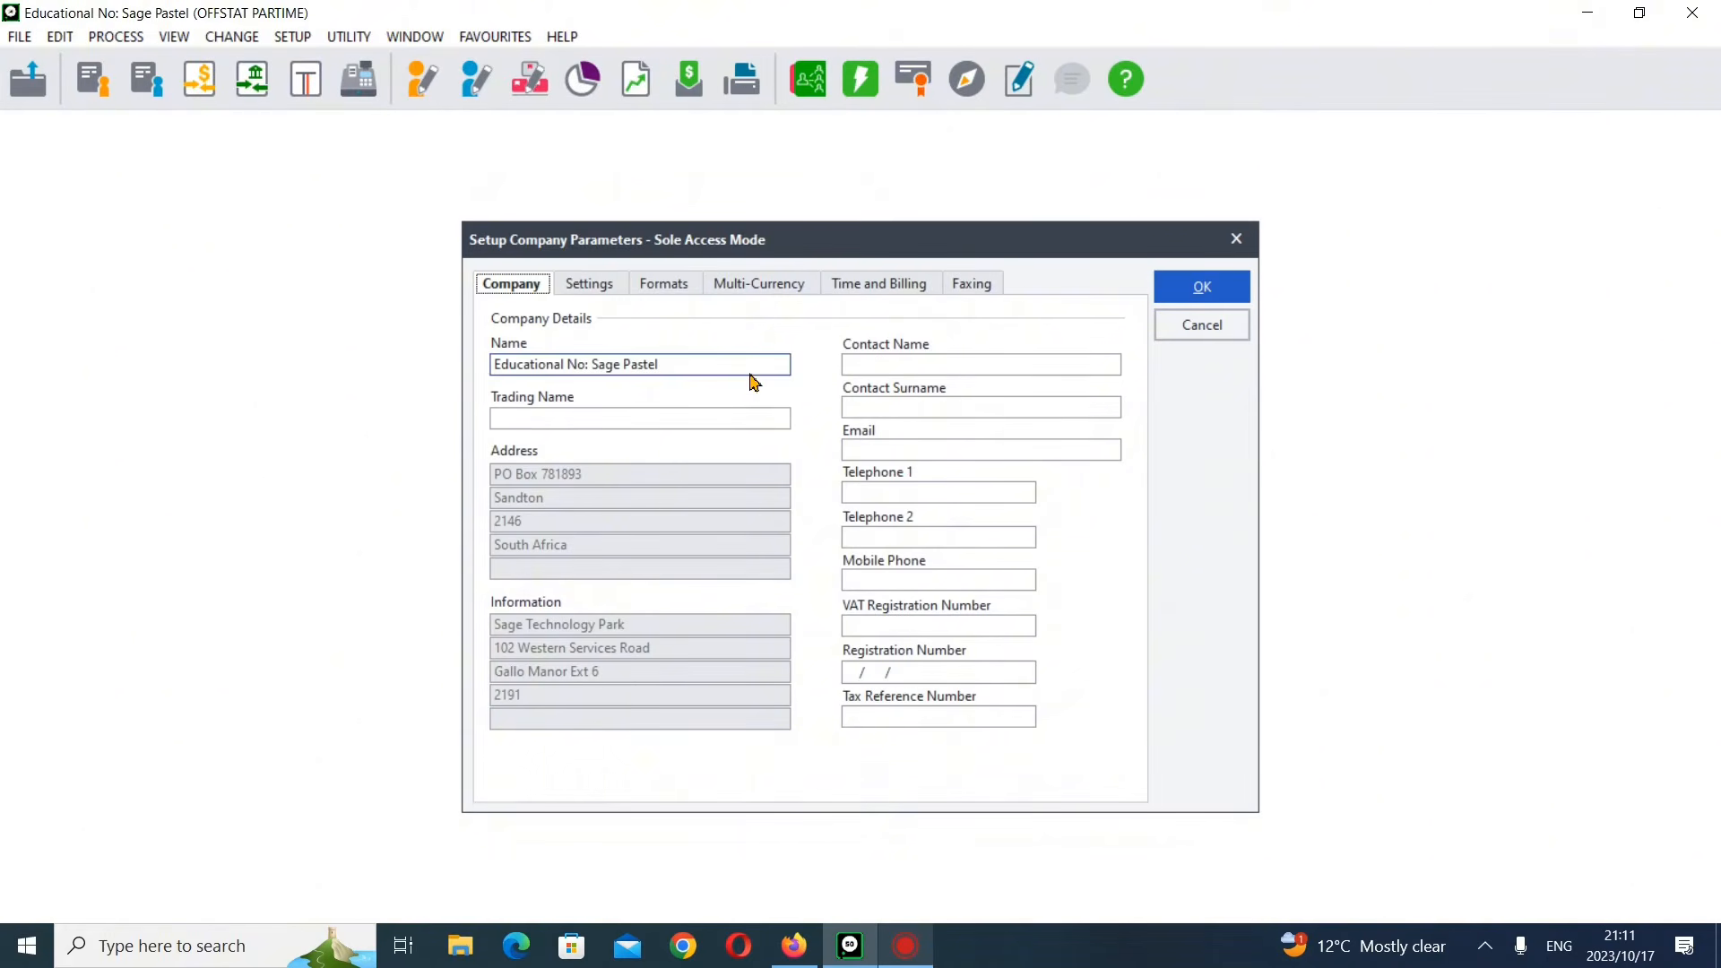
left_click(733, 368)
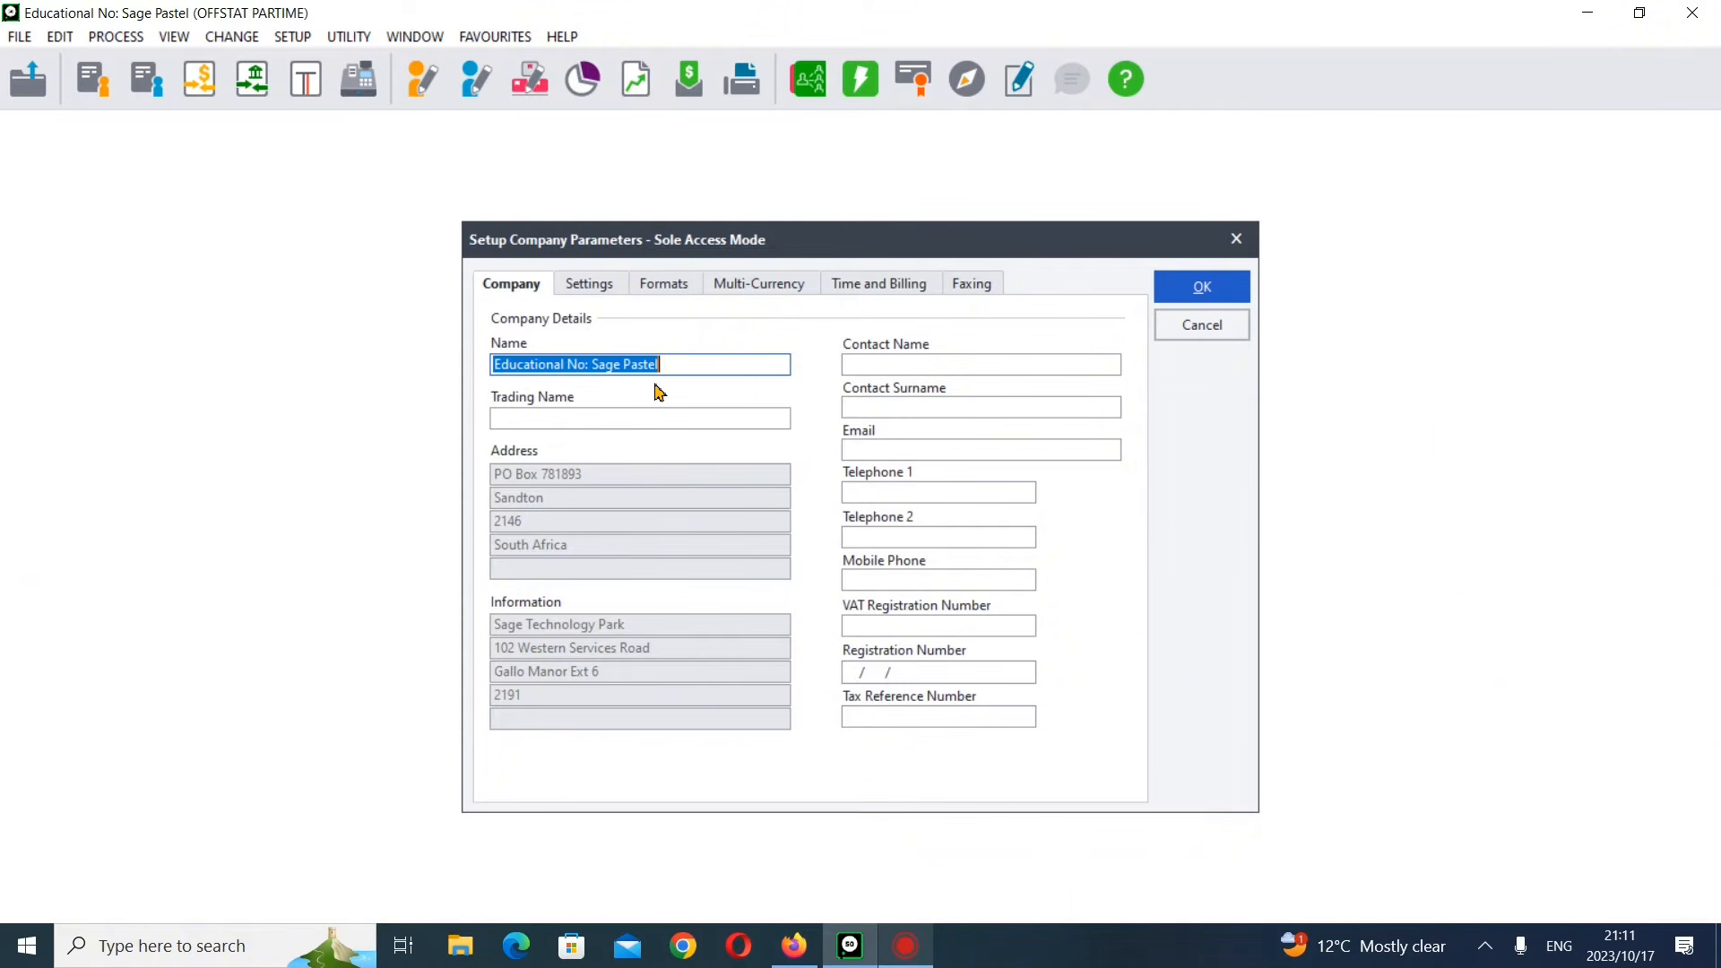
key("BackSpace")
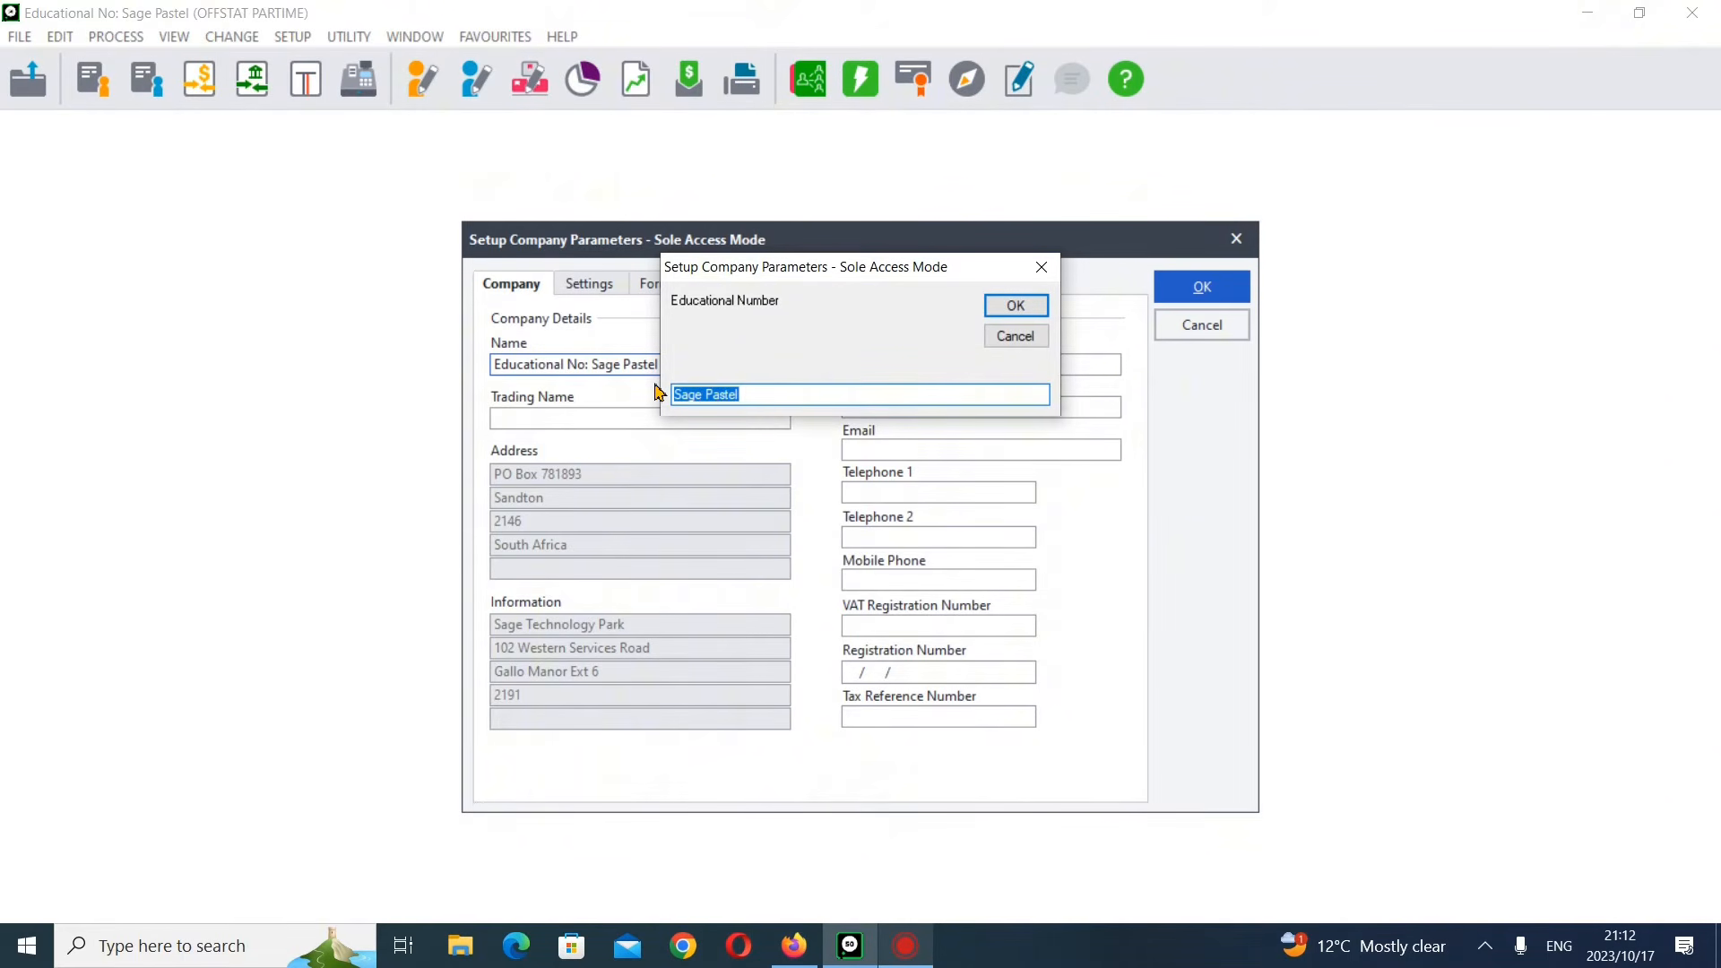
type("123456789")
left_click(1010, 306)
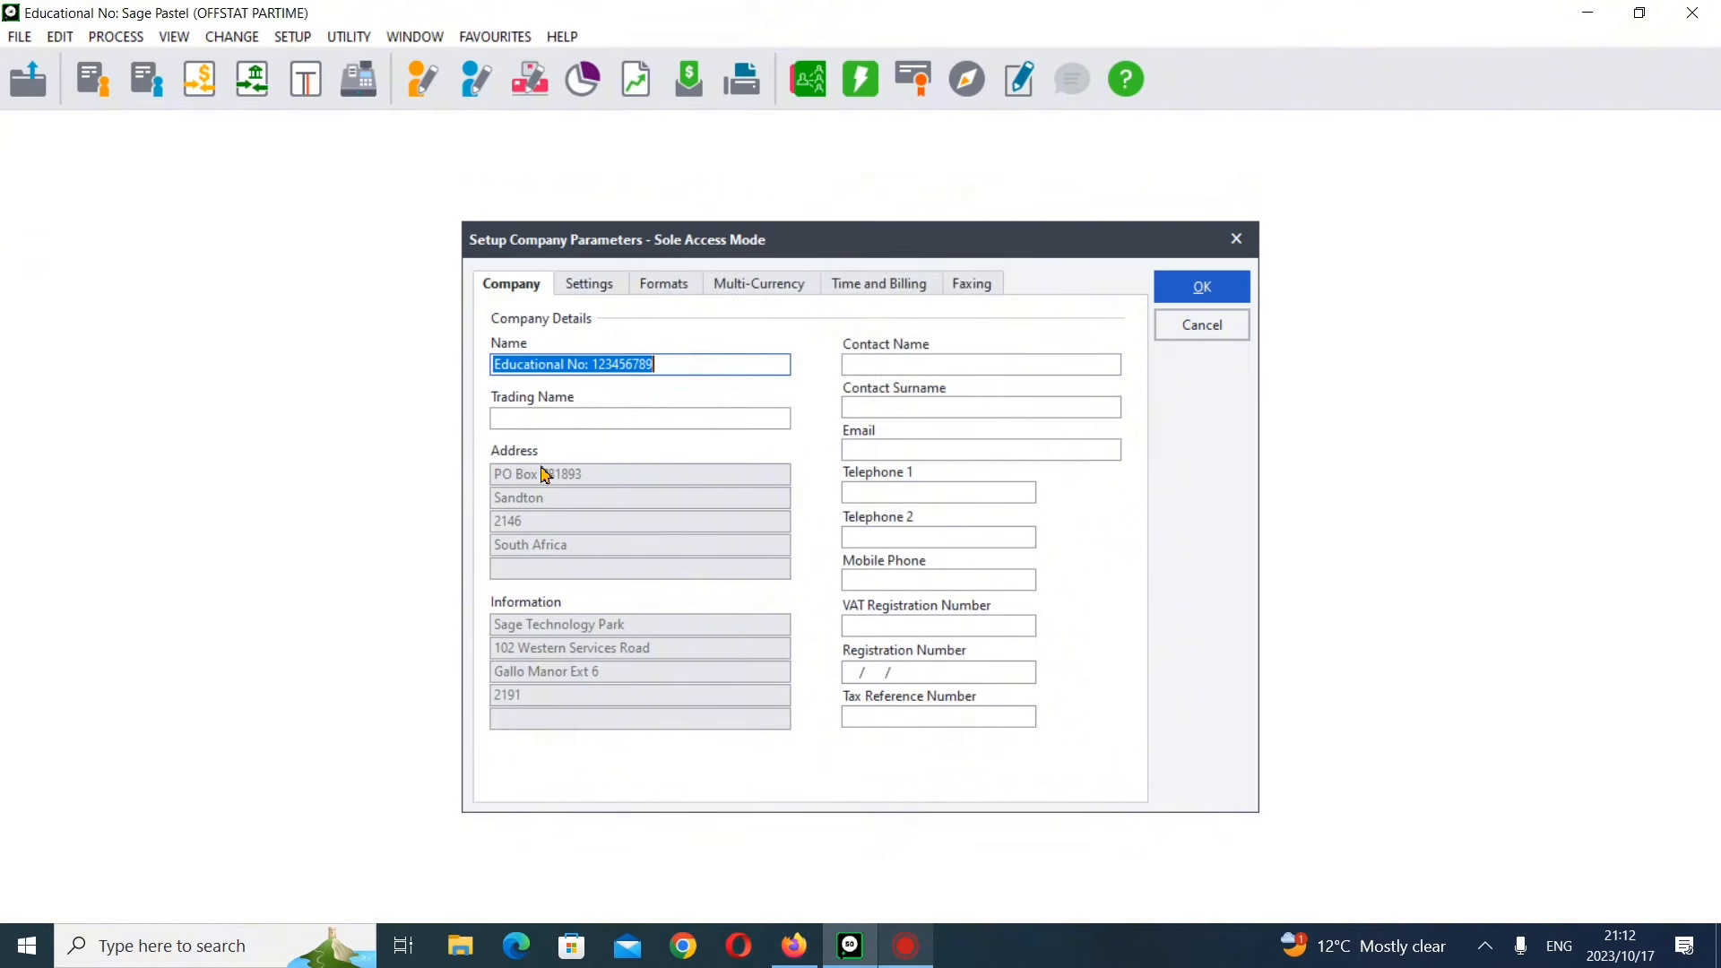
left_click(1231, 297)
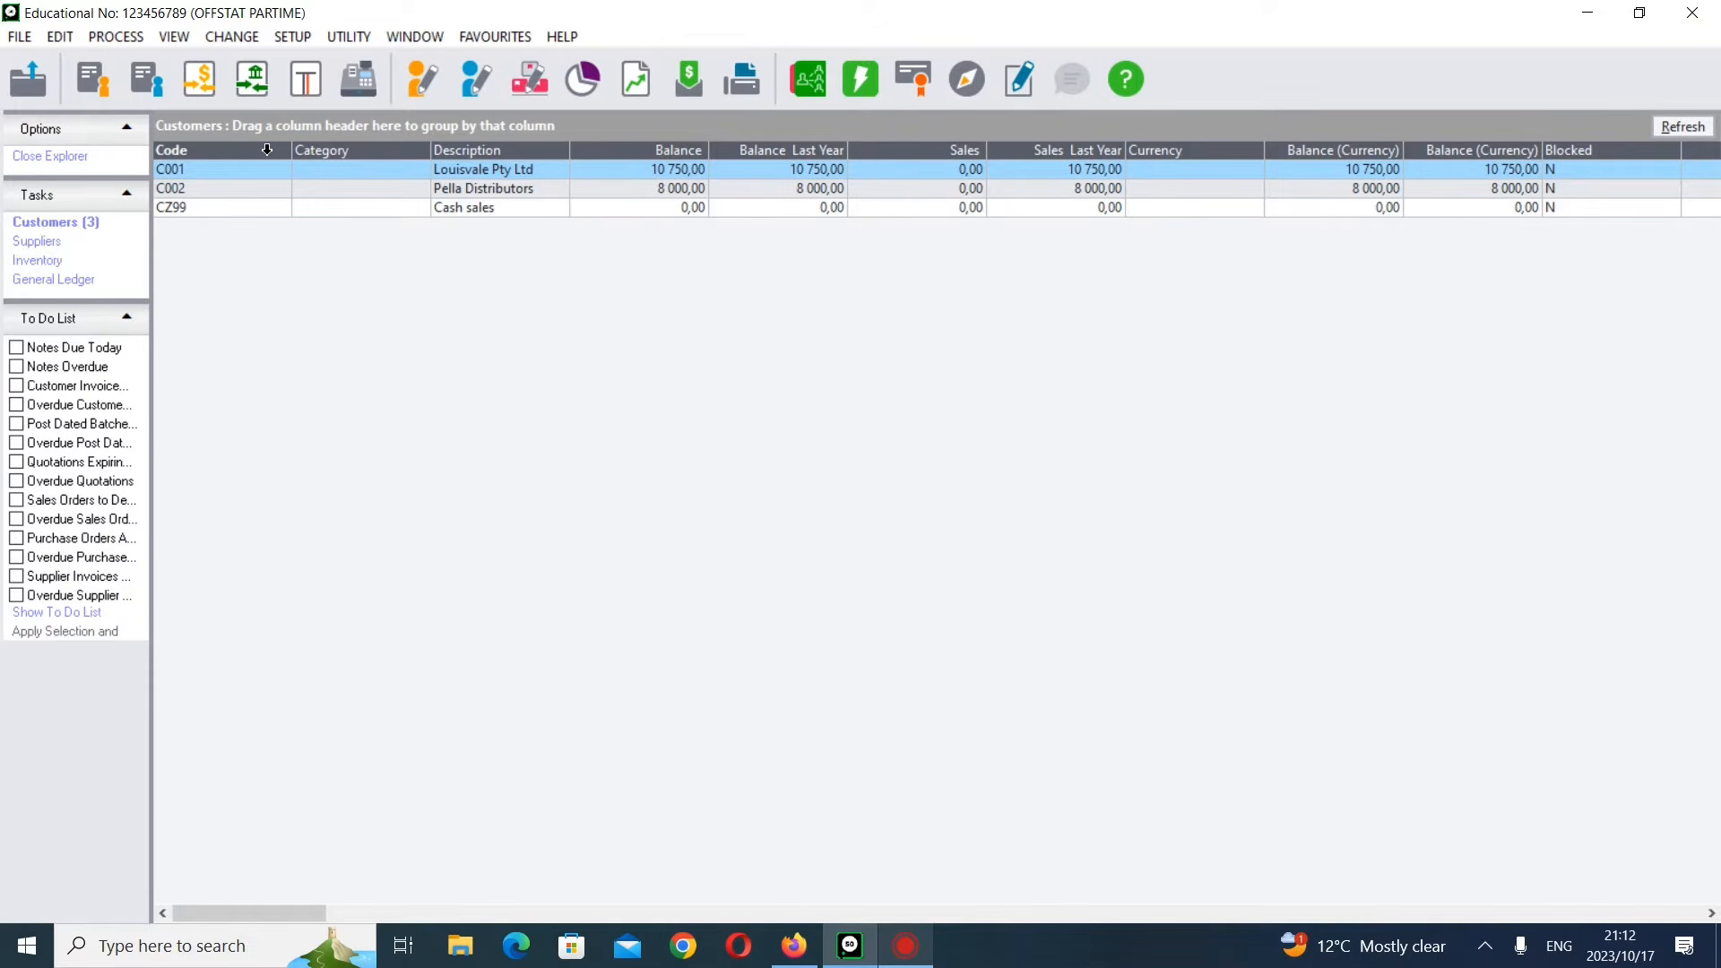
- Switch to the exam paper in Firefox and review the existing setup schedules, additional parameters, July 2018 instructions and take-on balances
left_click(794, 946)
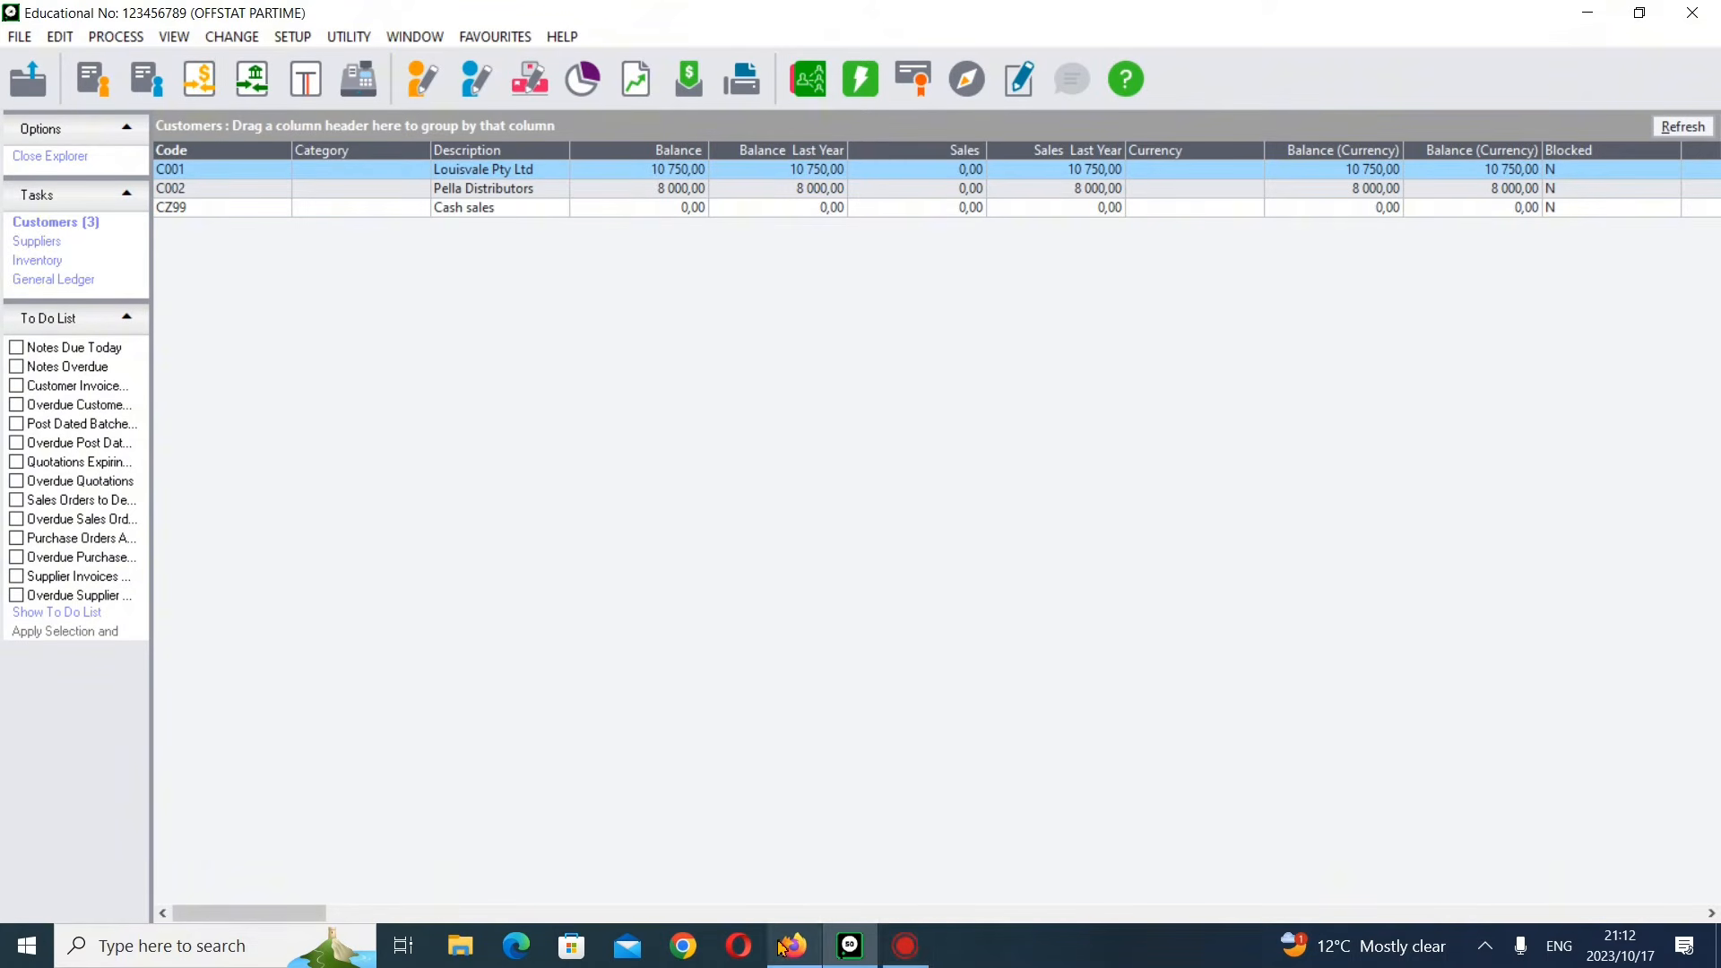
scroll(735, 690, "down", 15)
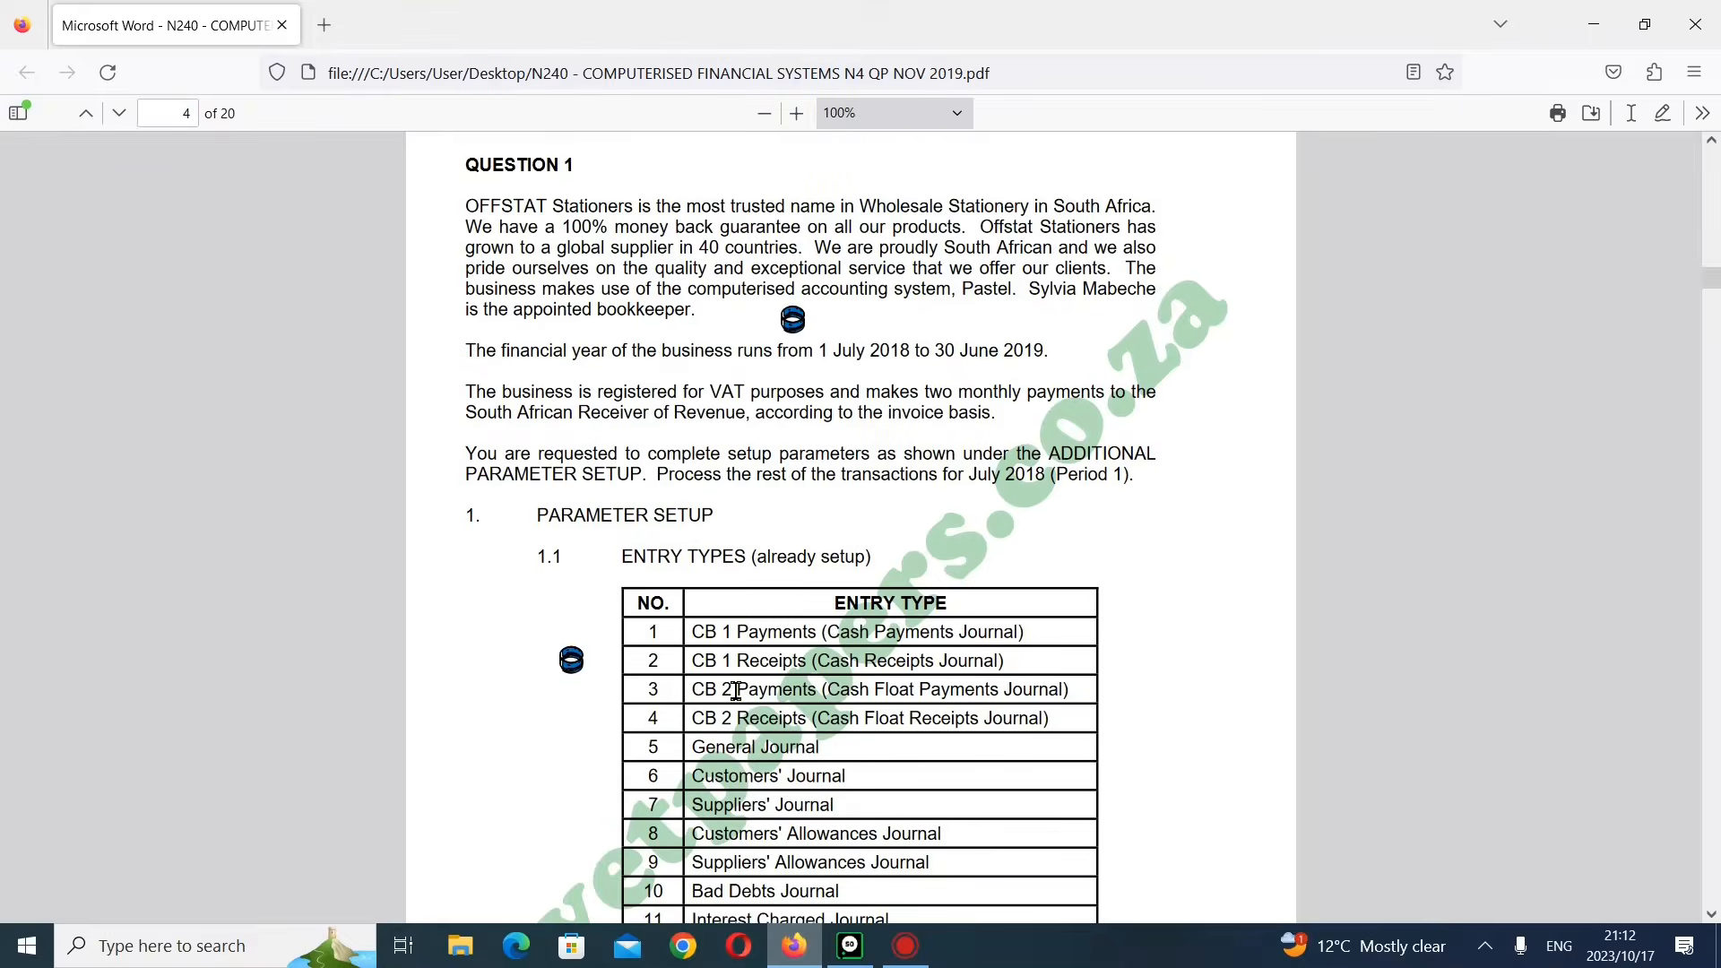
scroll(734, 697, "down", 15)
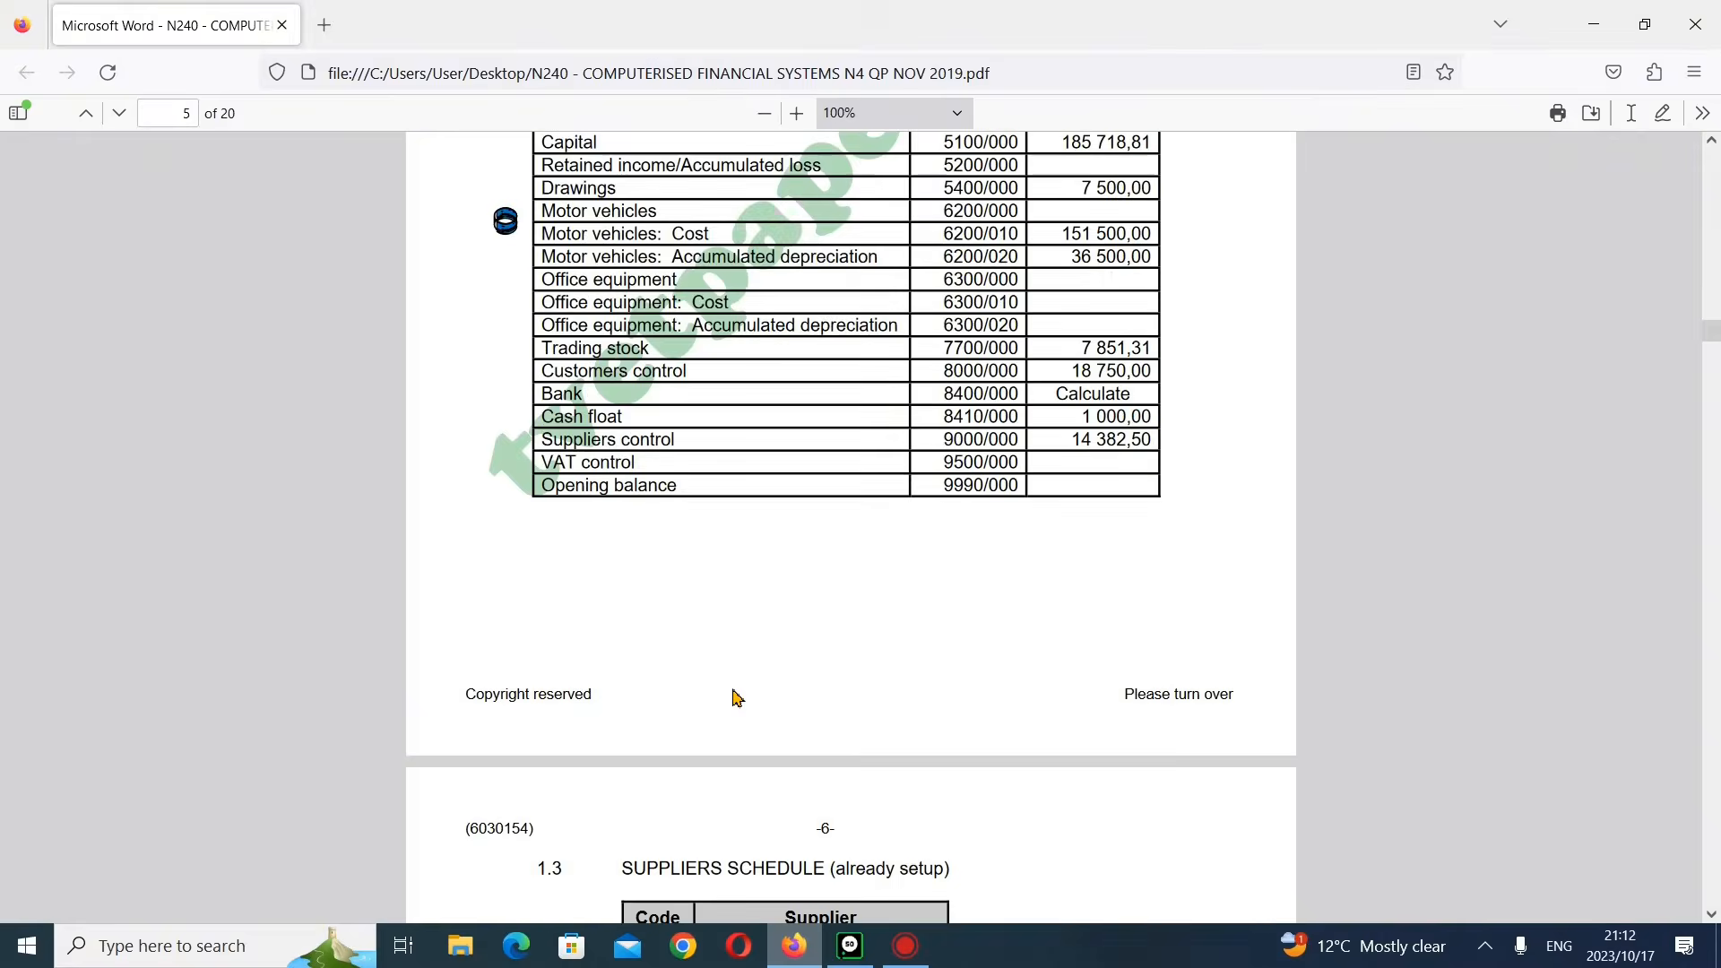
scroll(733, 697, "down", 10)
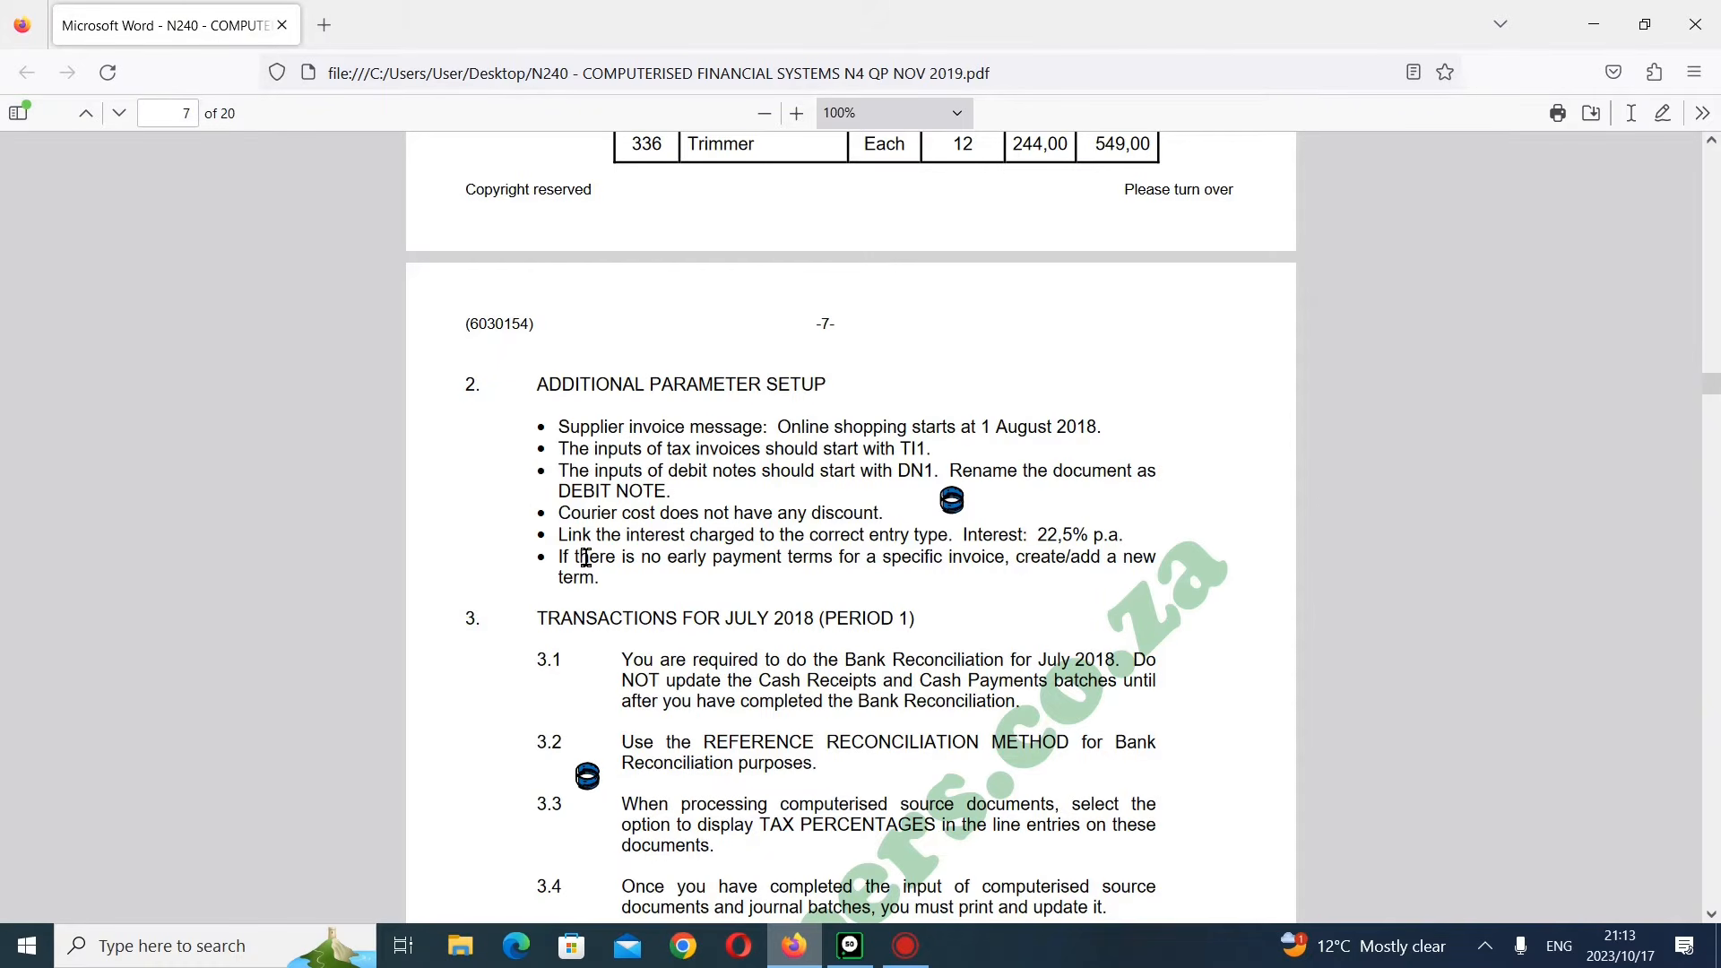
scroll(682, 617, "down", 4)
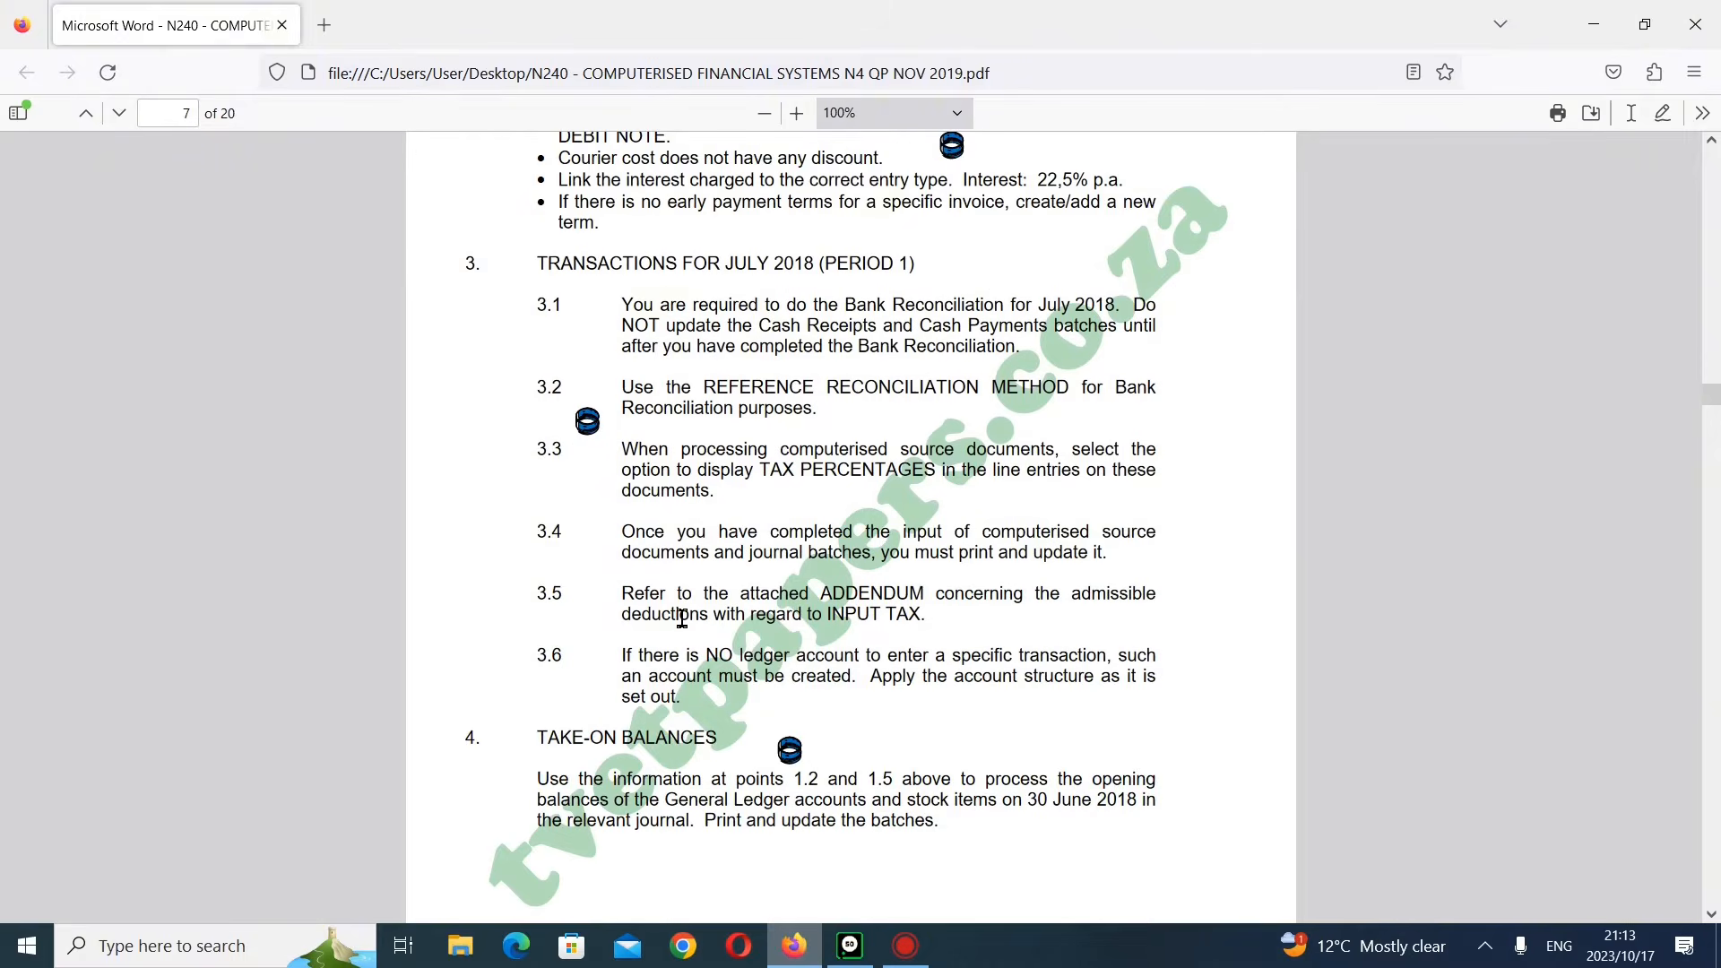
scroll(682, 618, "down", 13)
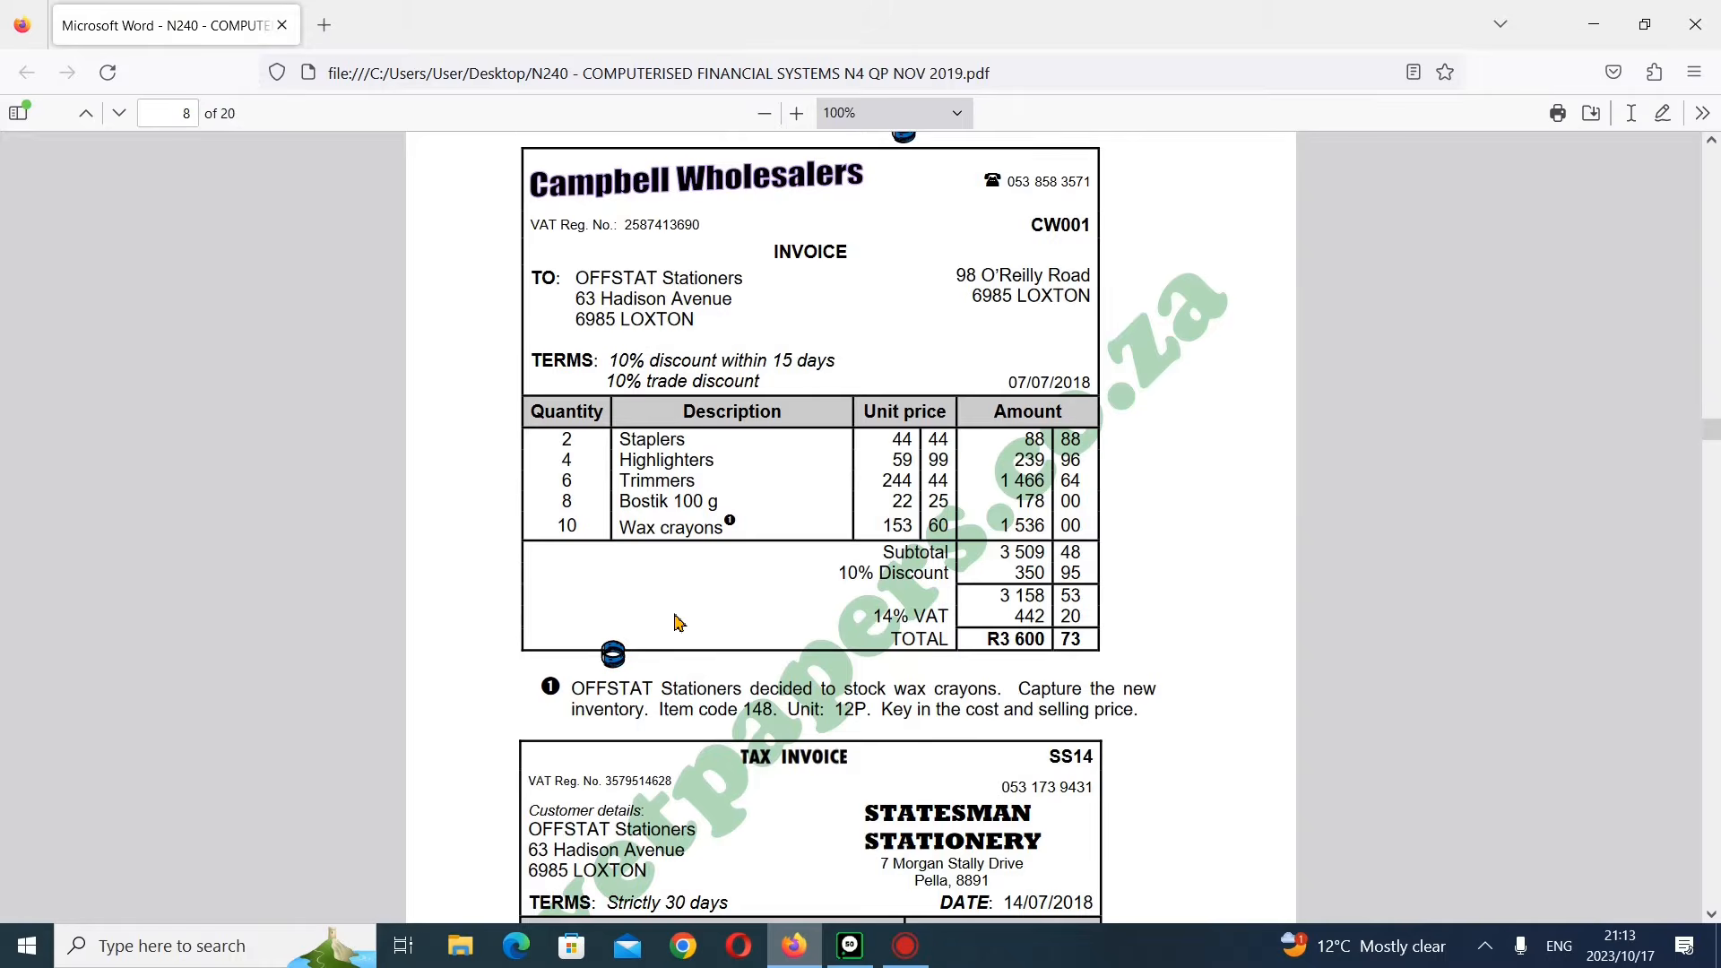
- Review the credit invoices from Campbell Wholesalers, Statesman Stationery and King Office Supplies, including the new item and supplier notes
scroll(679, 621, "down", 2)
scroll(614, 500, "up", 1)
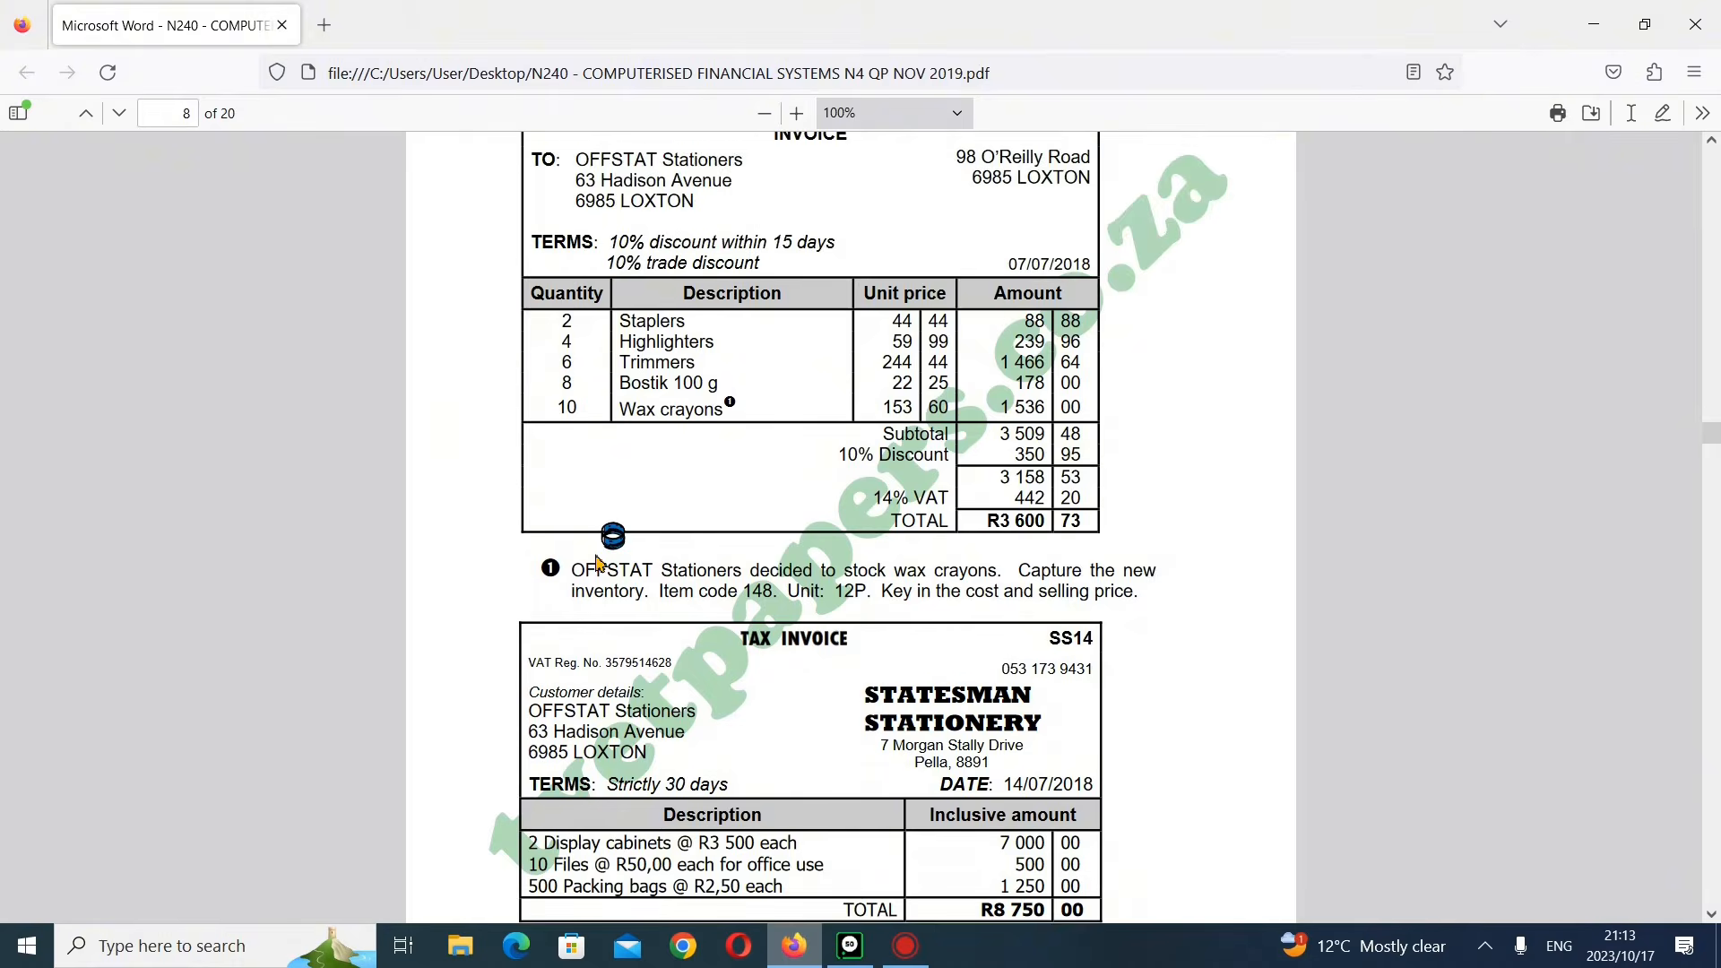
scroll(614, 618, "up", 7)
scroll(613, 618, "down", 8)
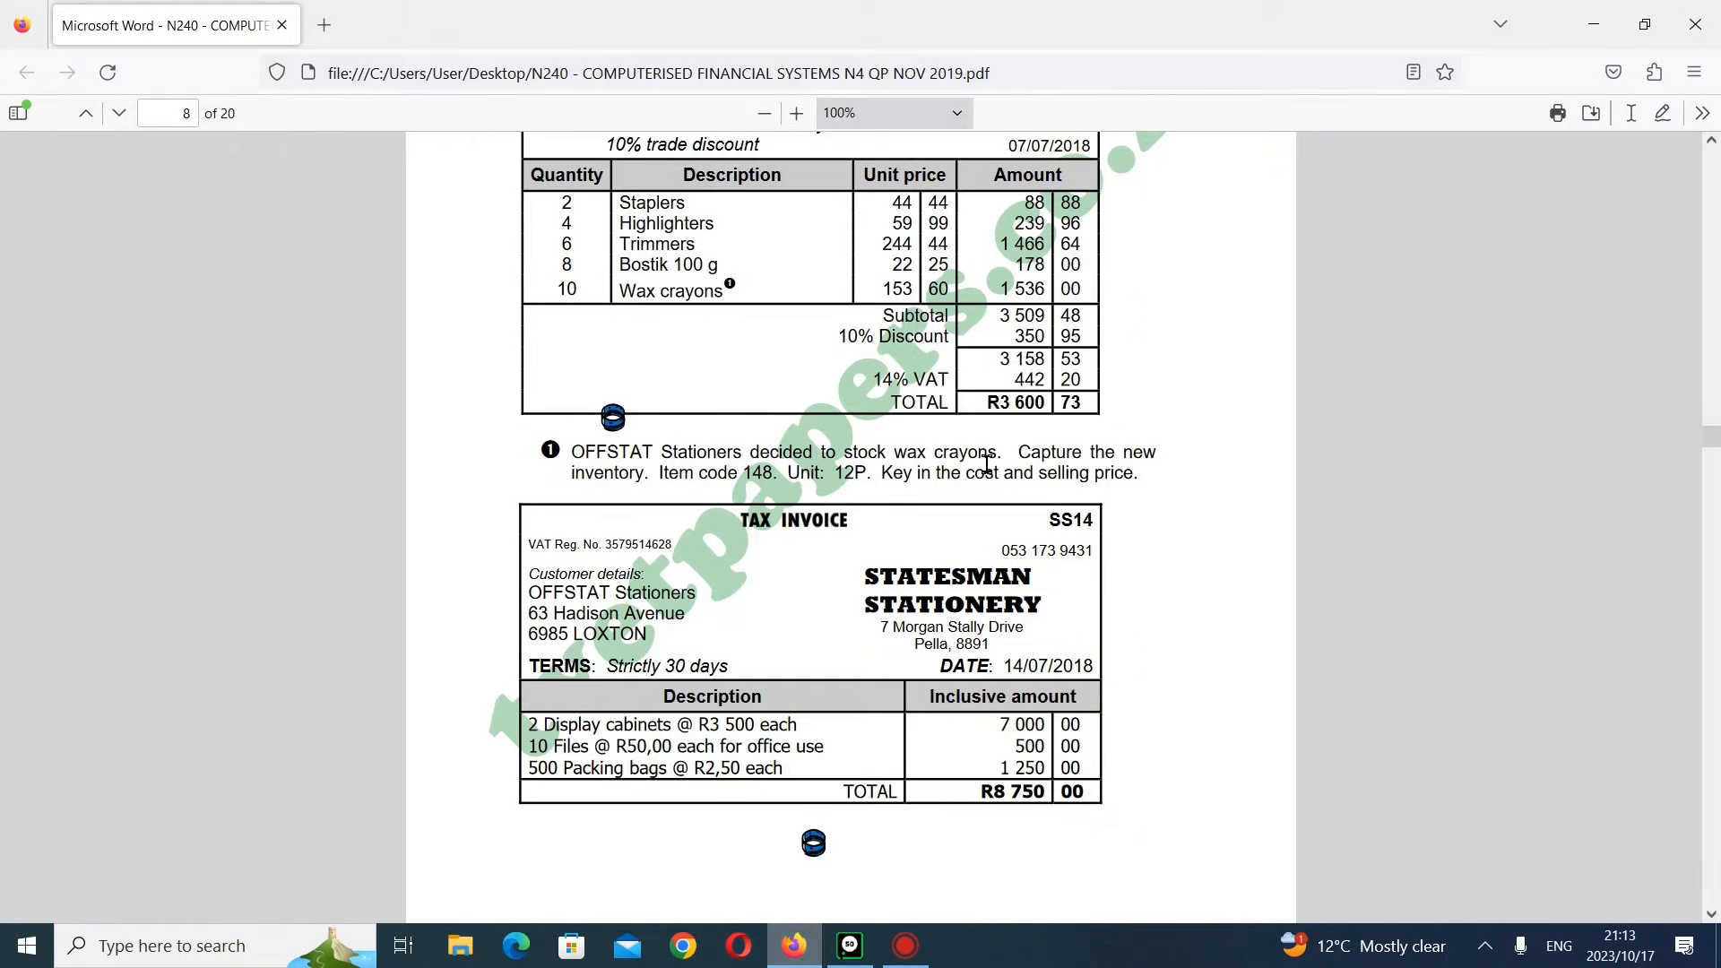
scroll(823, 610, "down", 7)
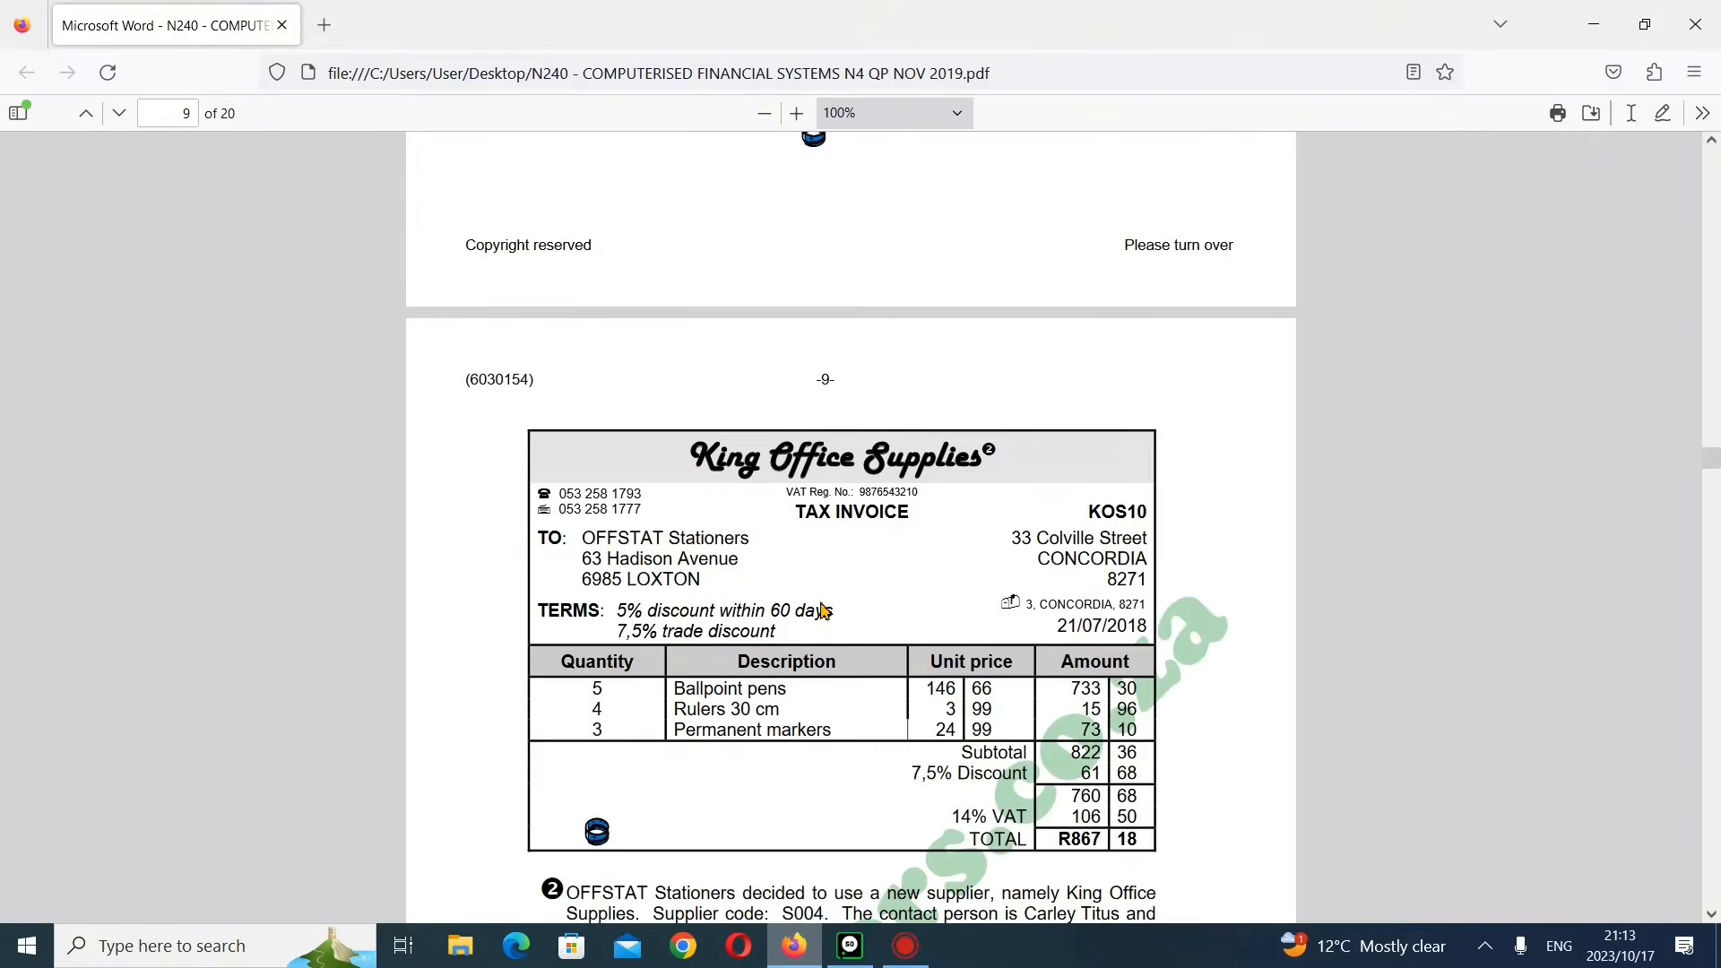
scroll(823, 610, "down", 3)
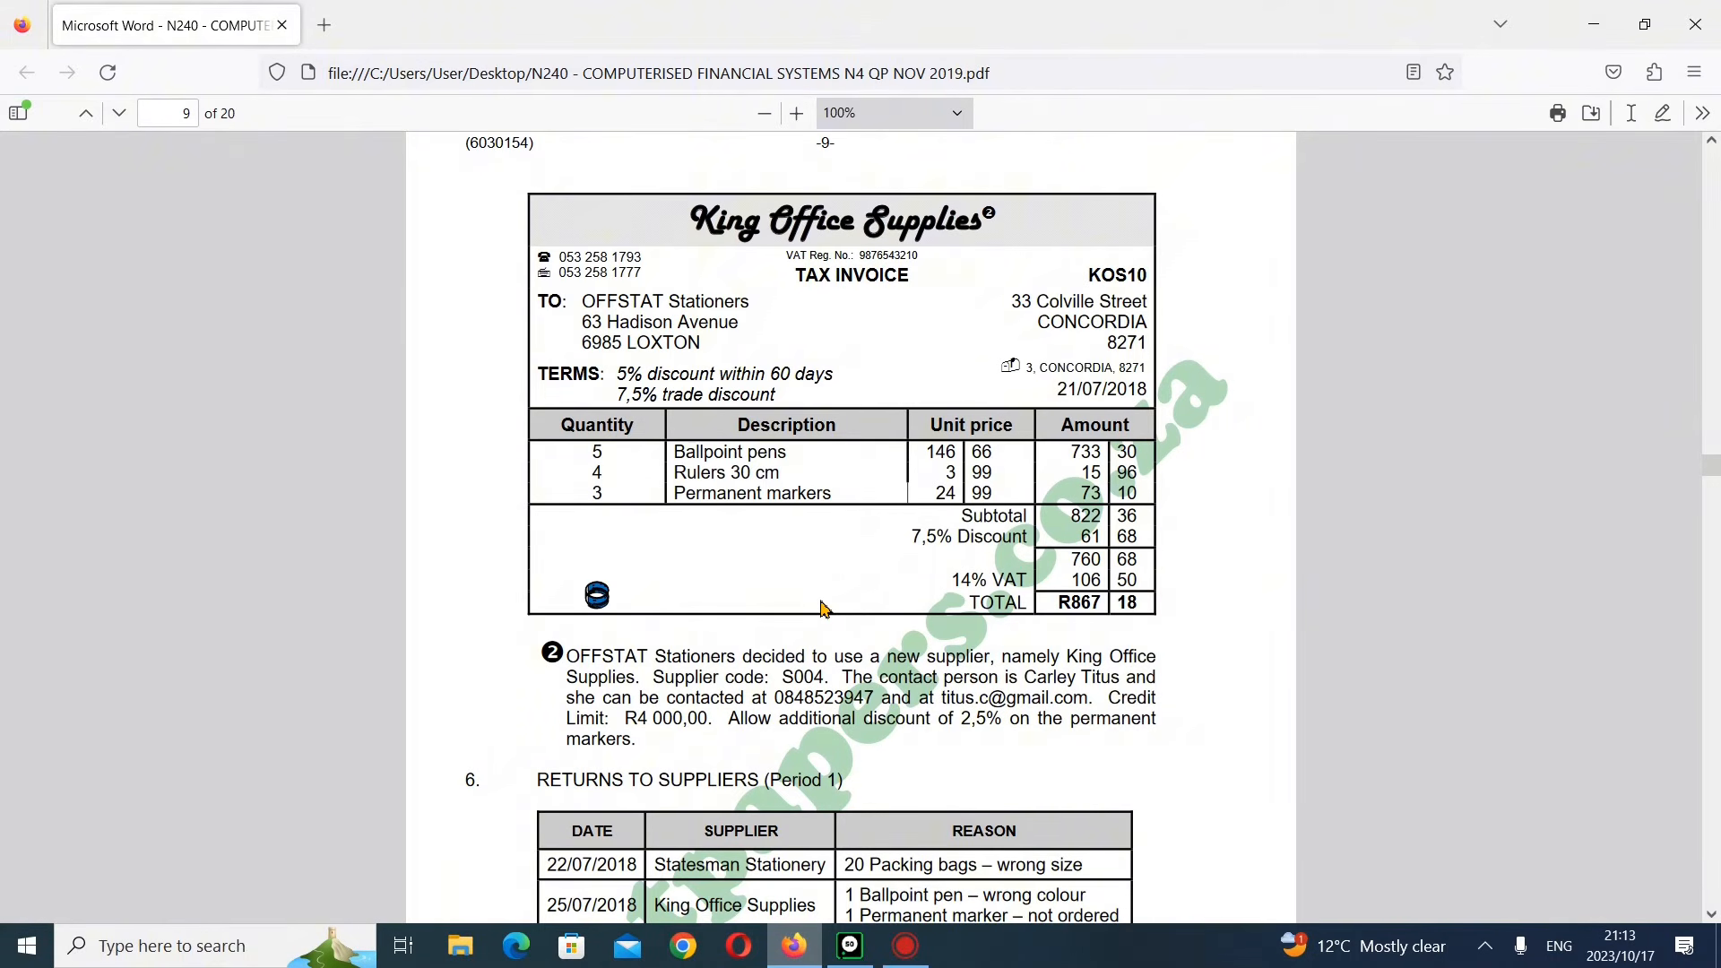
scroll(823, 610, "down", 2)
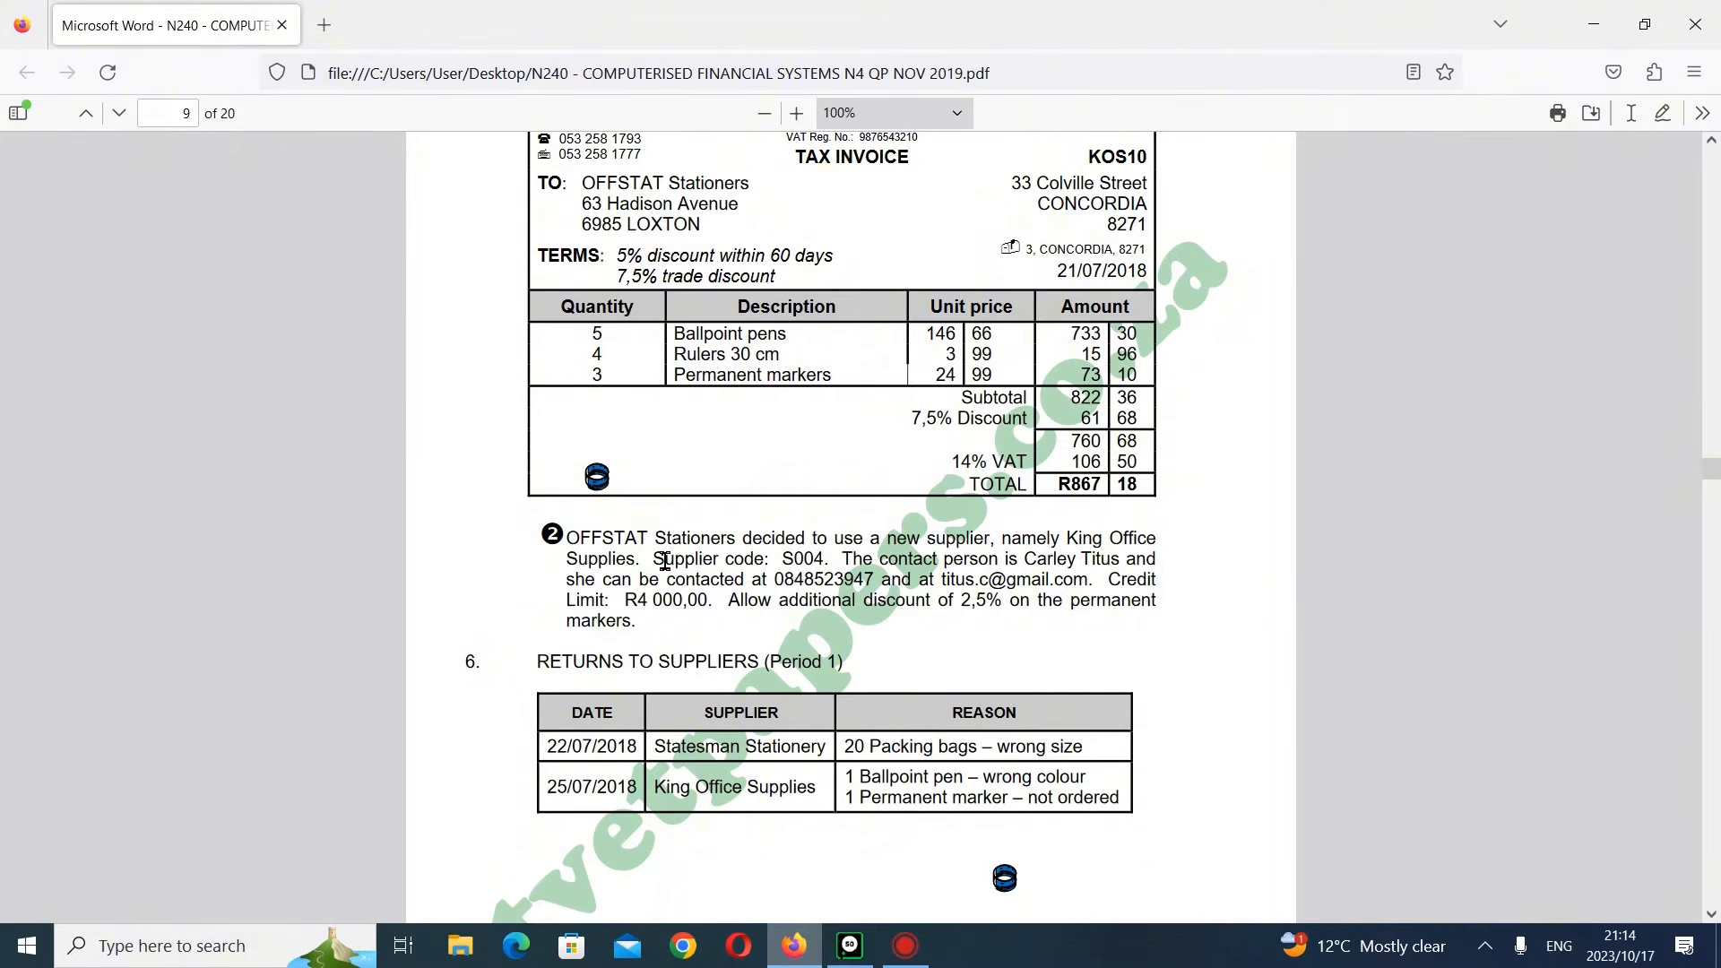
- Recheck the supplier invoices' terms and lines, and return to the Additional Parameter Setup list on page 7
scroll(664, 561, "up", 3)
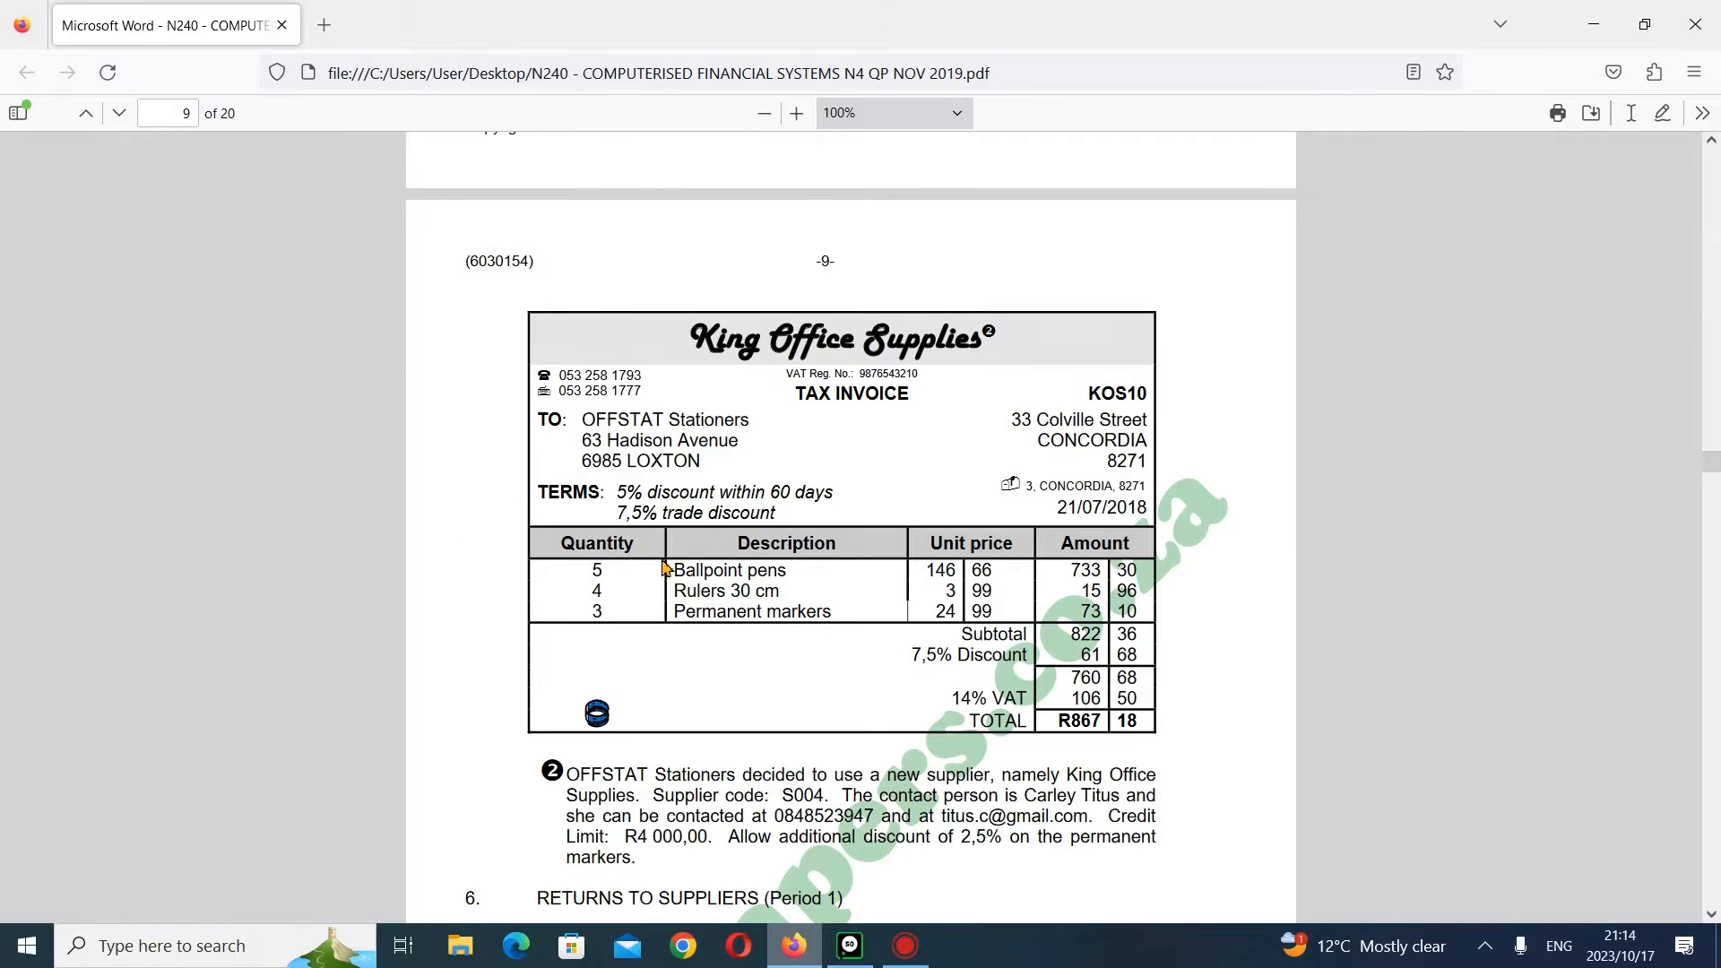
scroll(664, 568, "down", 5)
scroll(666, 568, "up", 10)
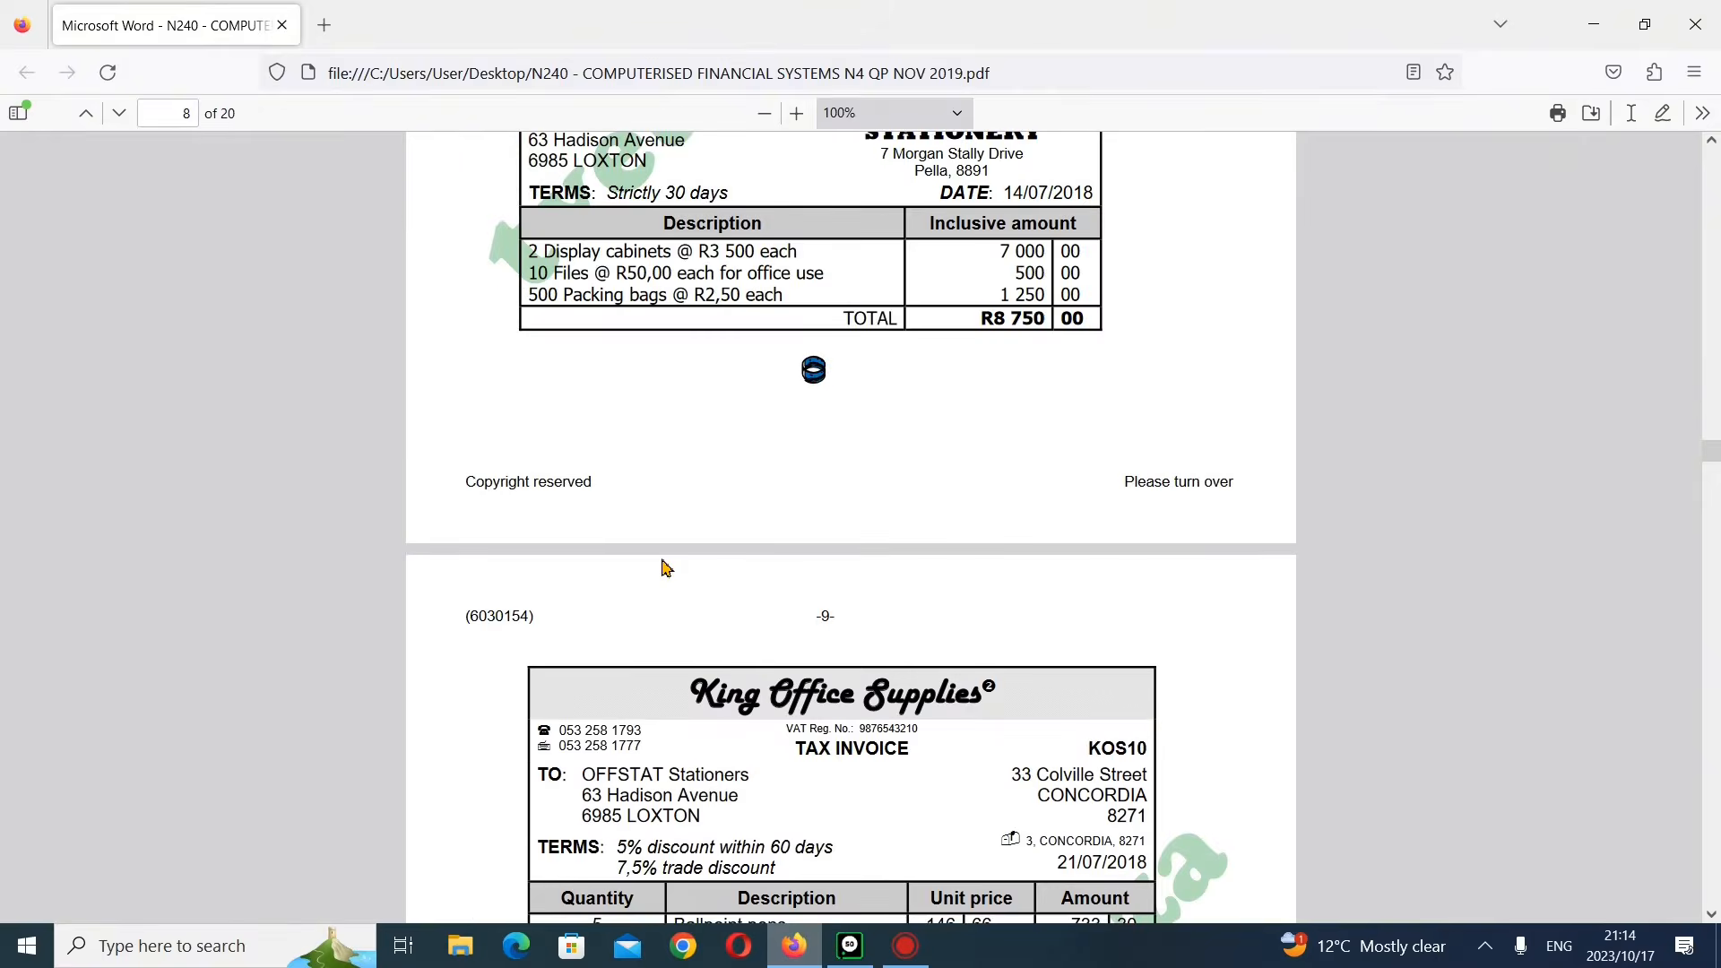
scroll(666, 568, "up", 6)
scroll(665, 561, "up", 6)
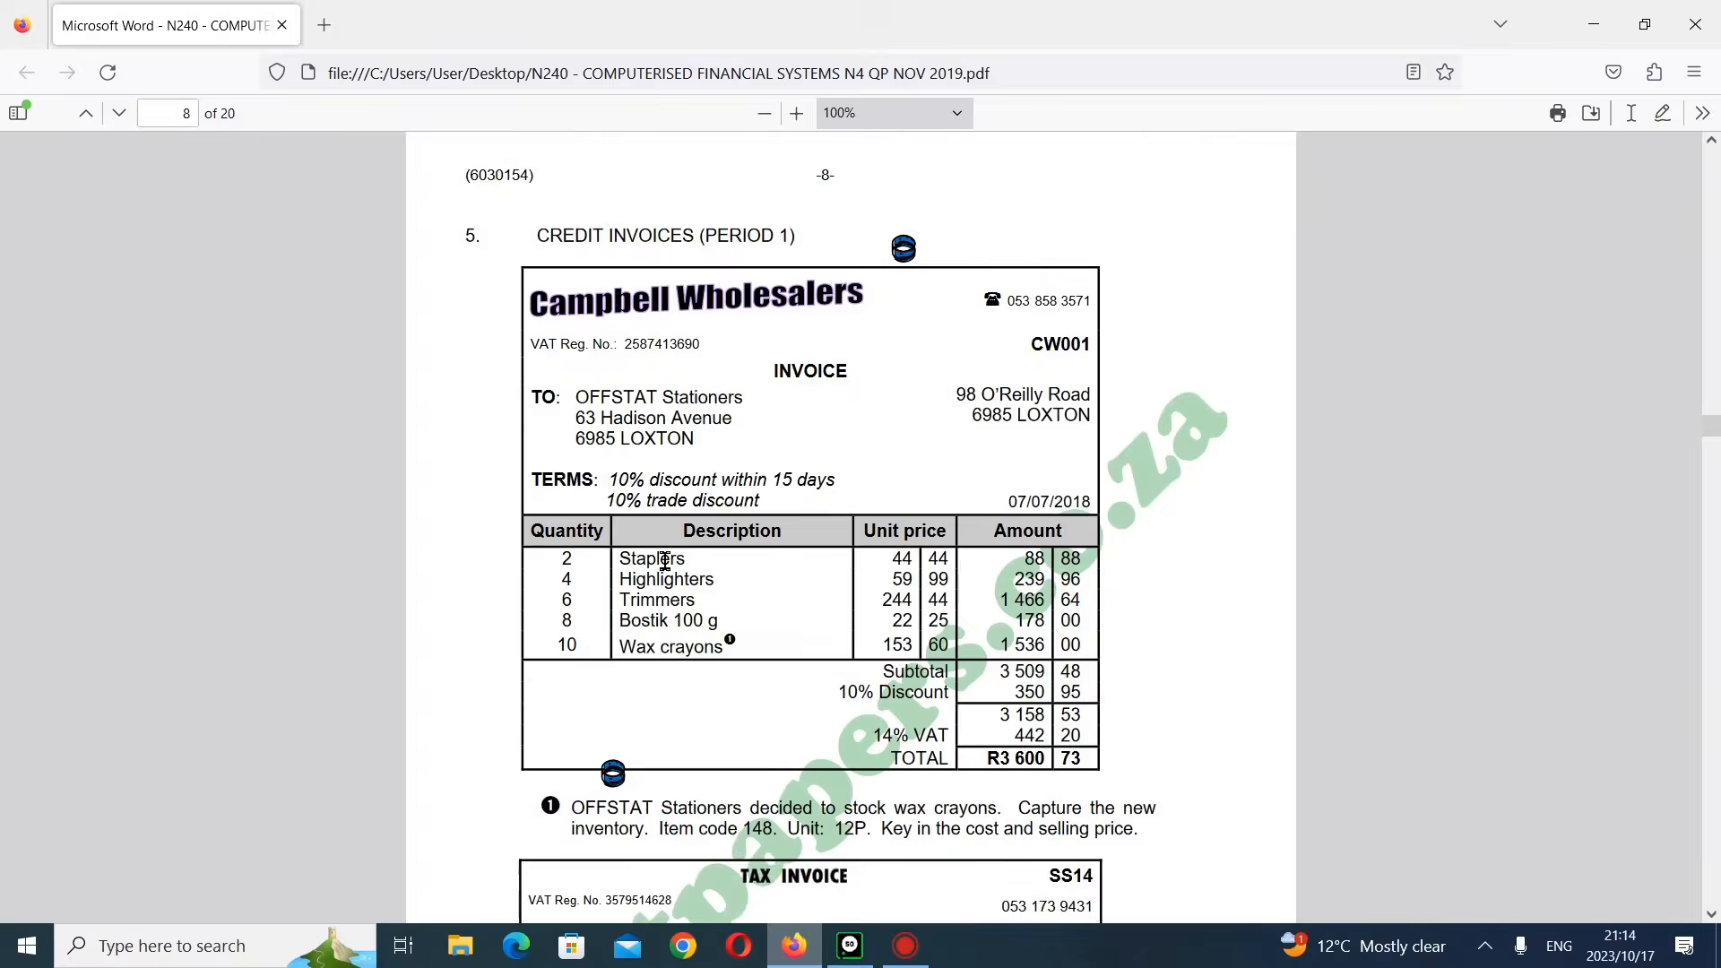
scroll(664, 559, "down", 5)
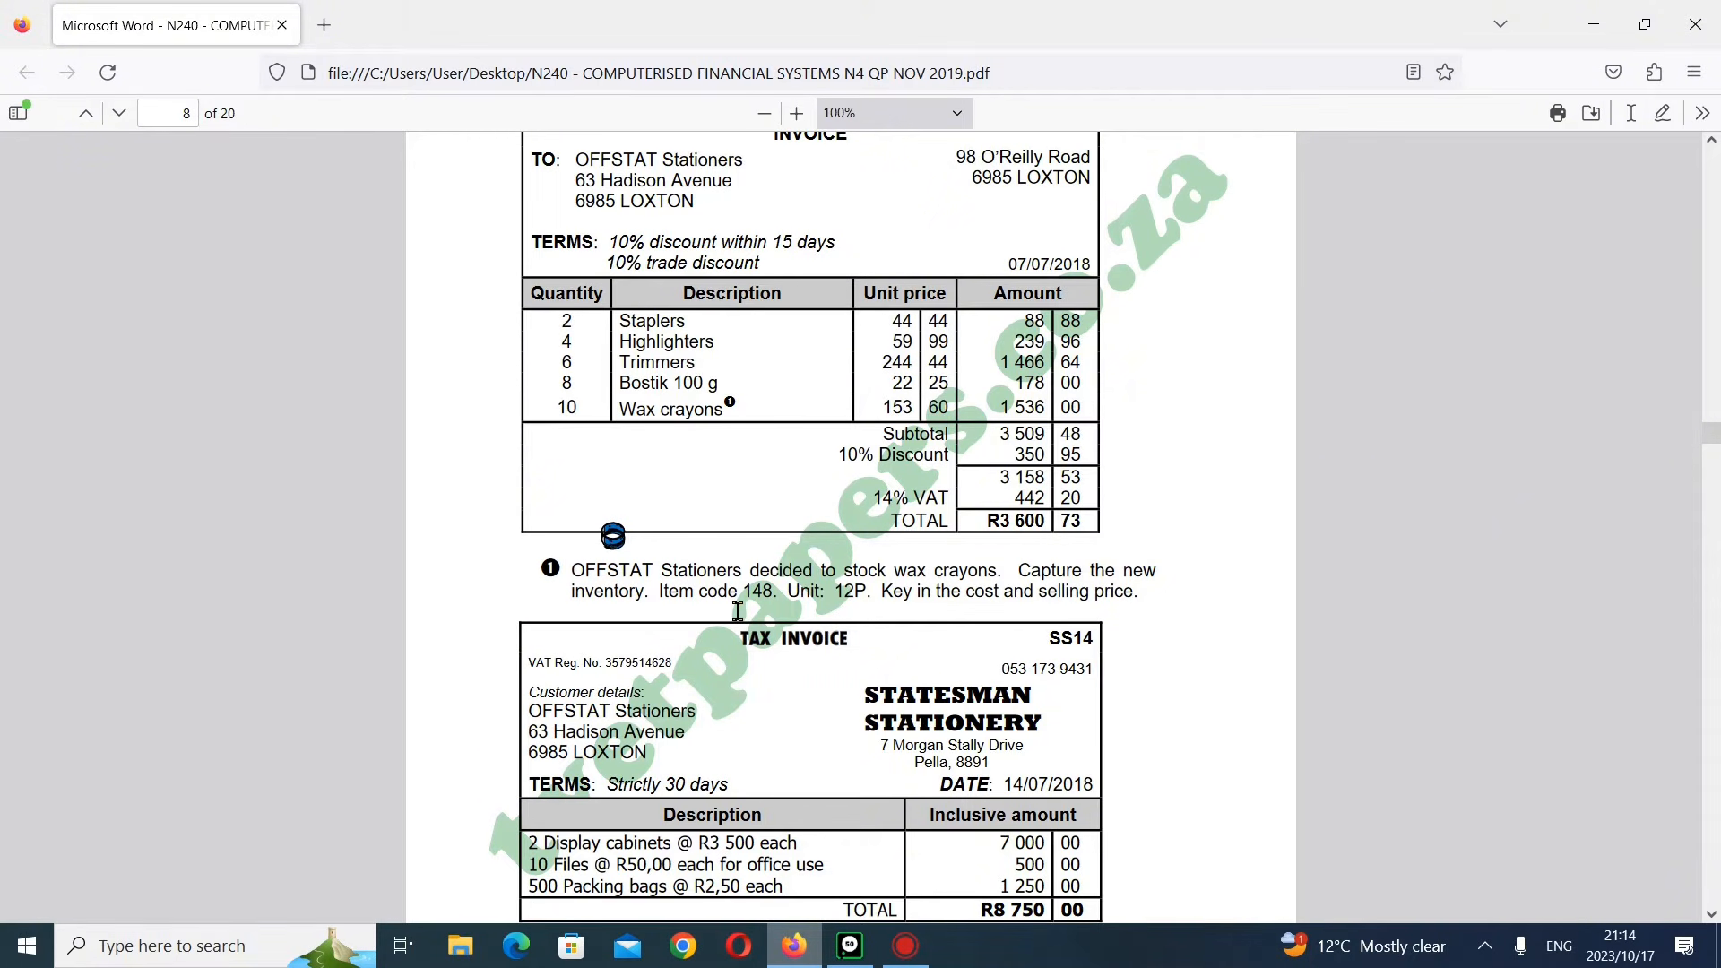
scroll(737, 611, "up", 10)
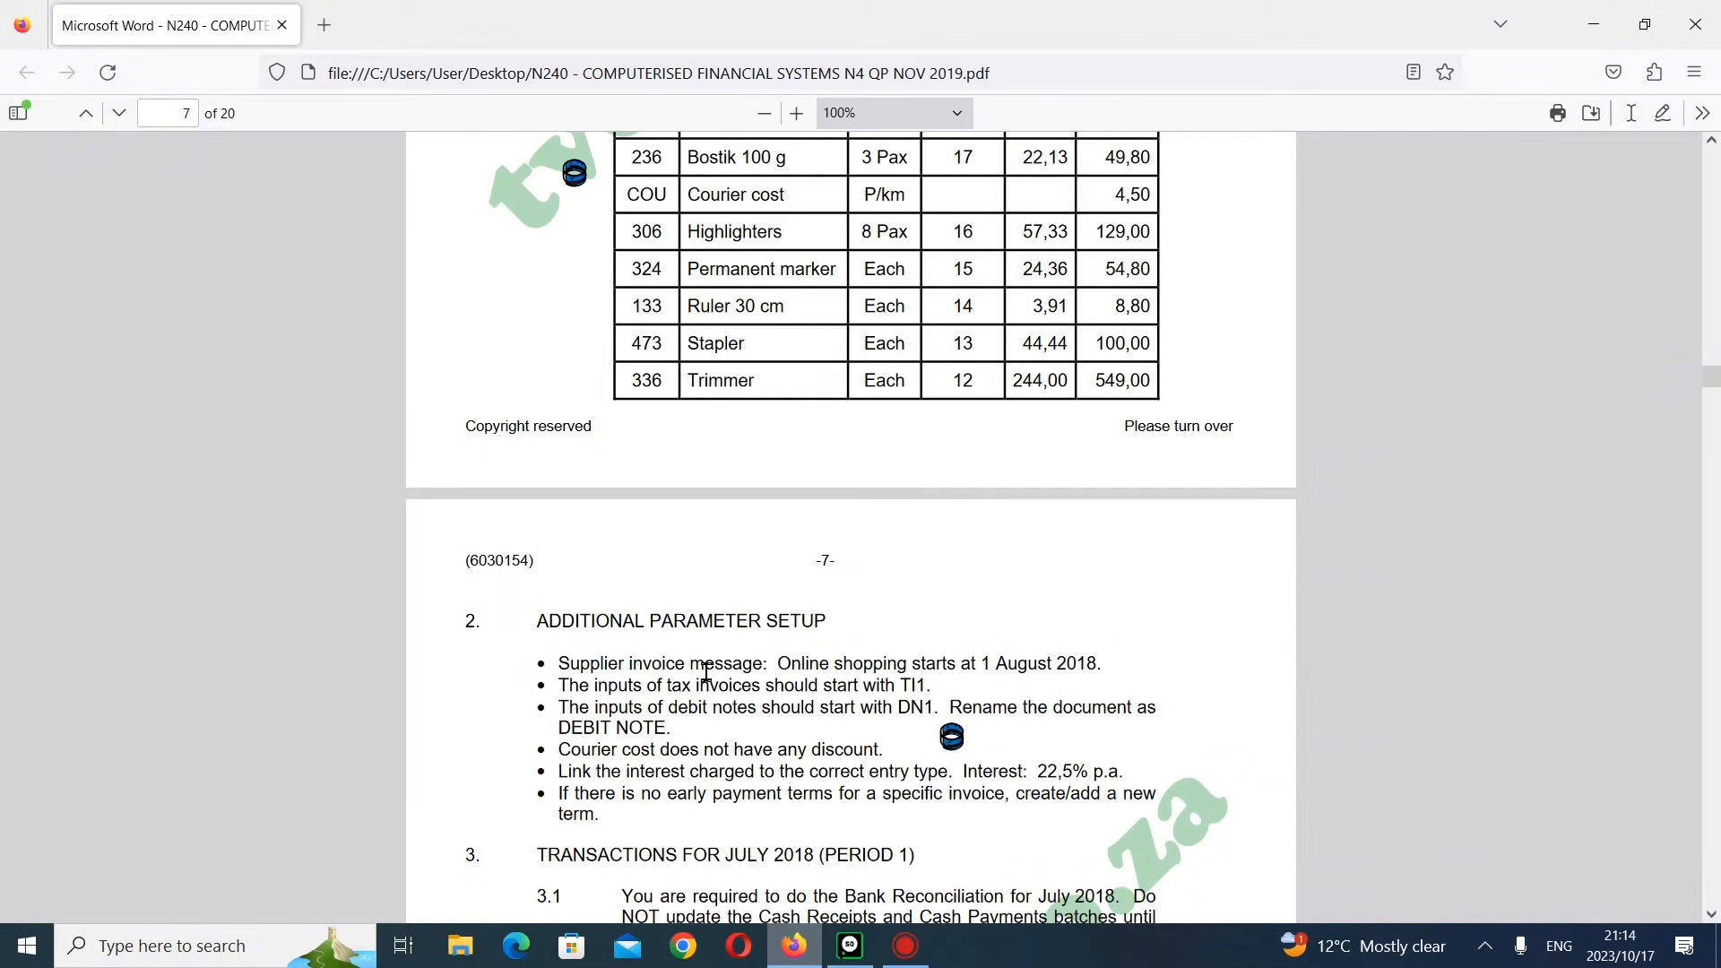
- Switch to Sage Pastel and open the supplier documents setup on the Supplier Invoice settings
left_click(850, 943)
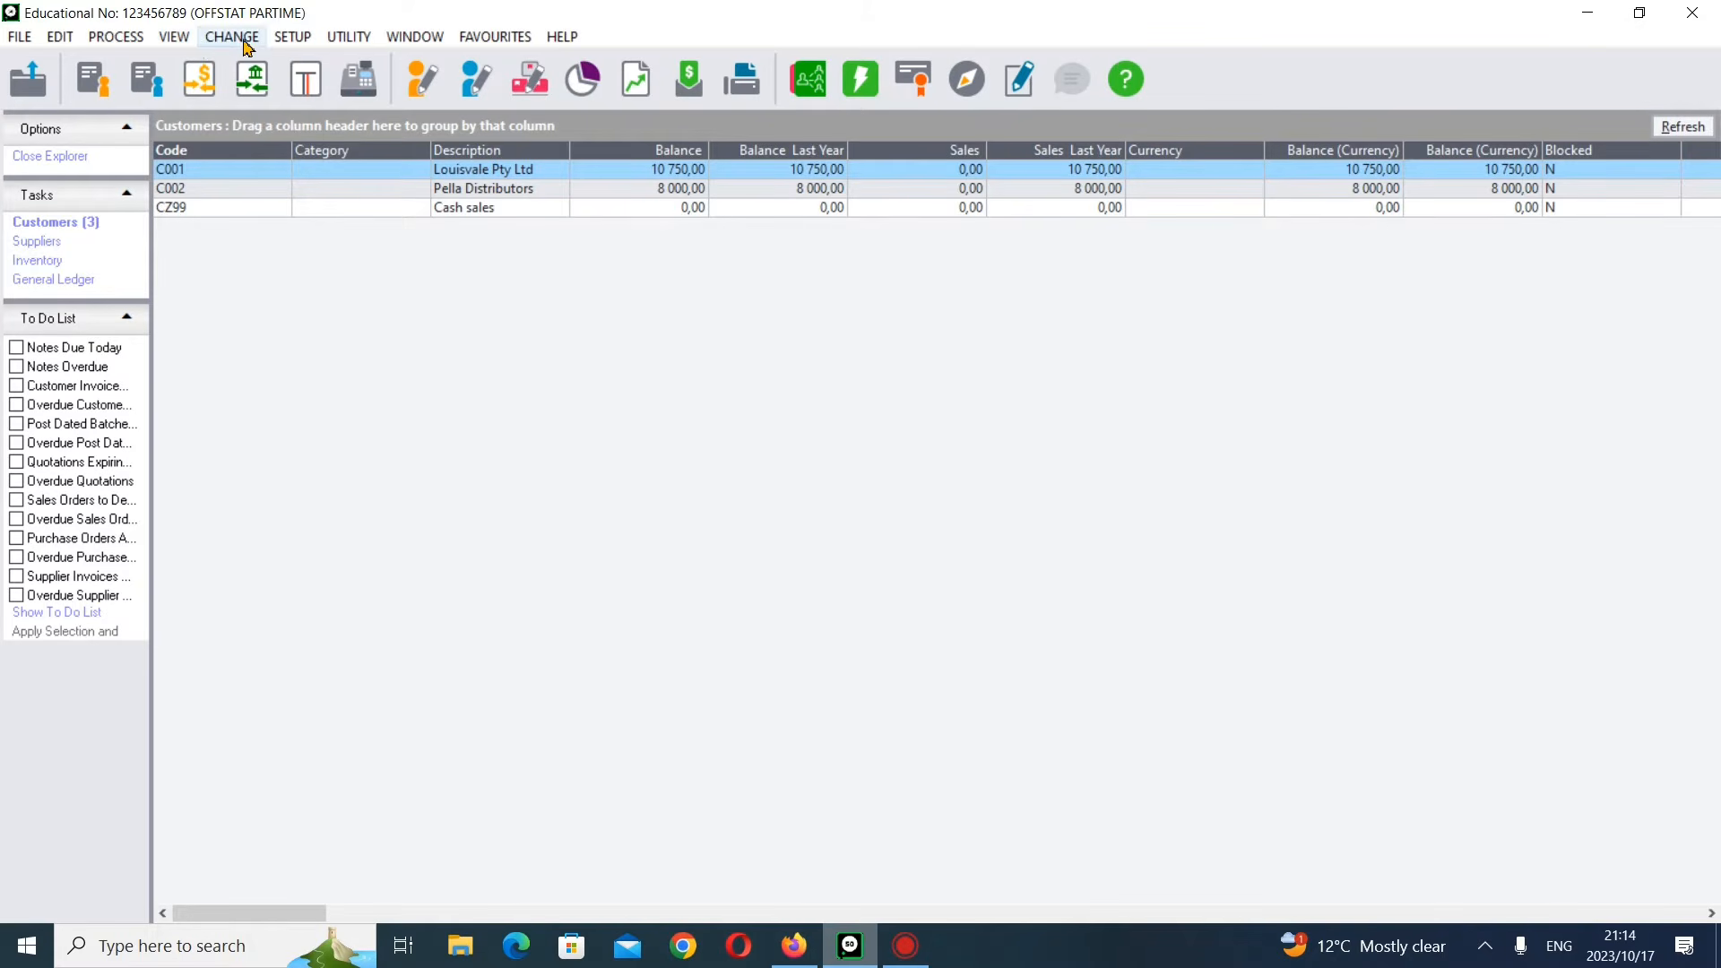
left_click(292, 42)
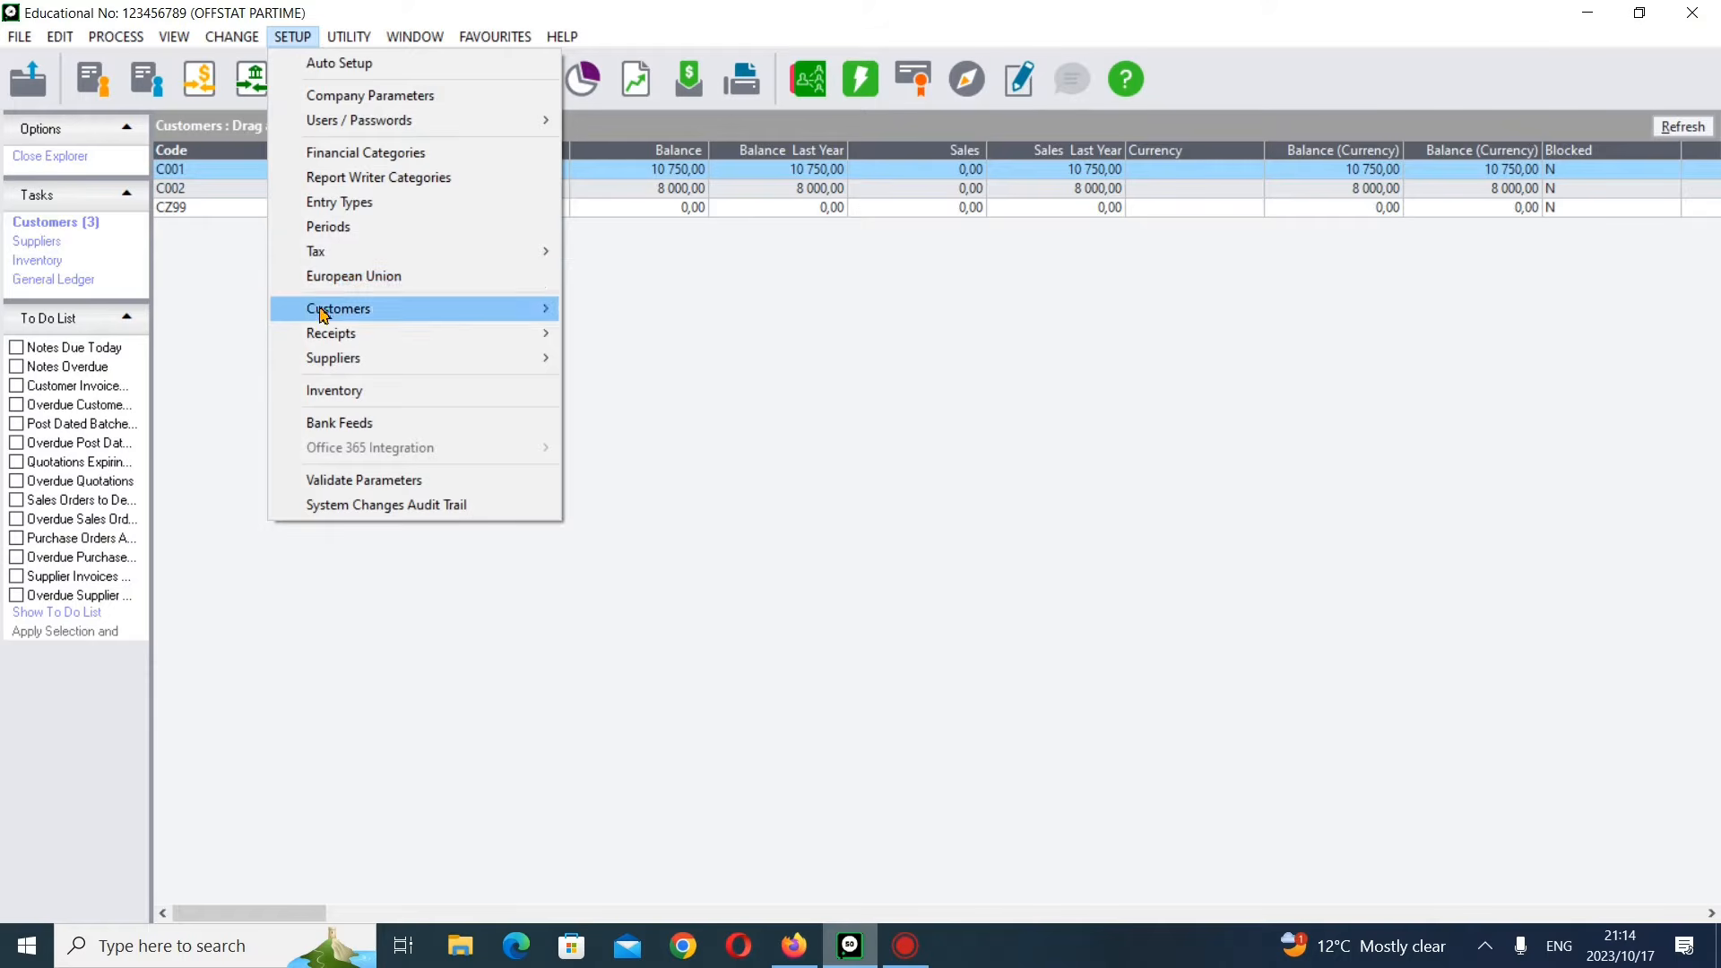
mouse_move(328, 359)
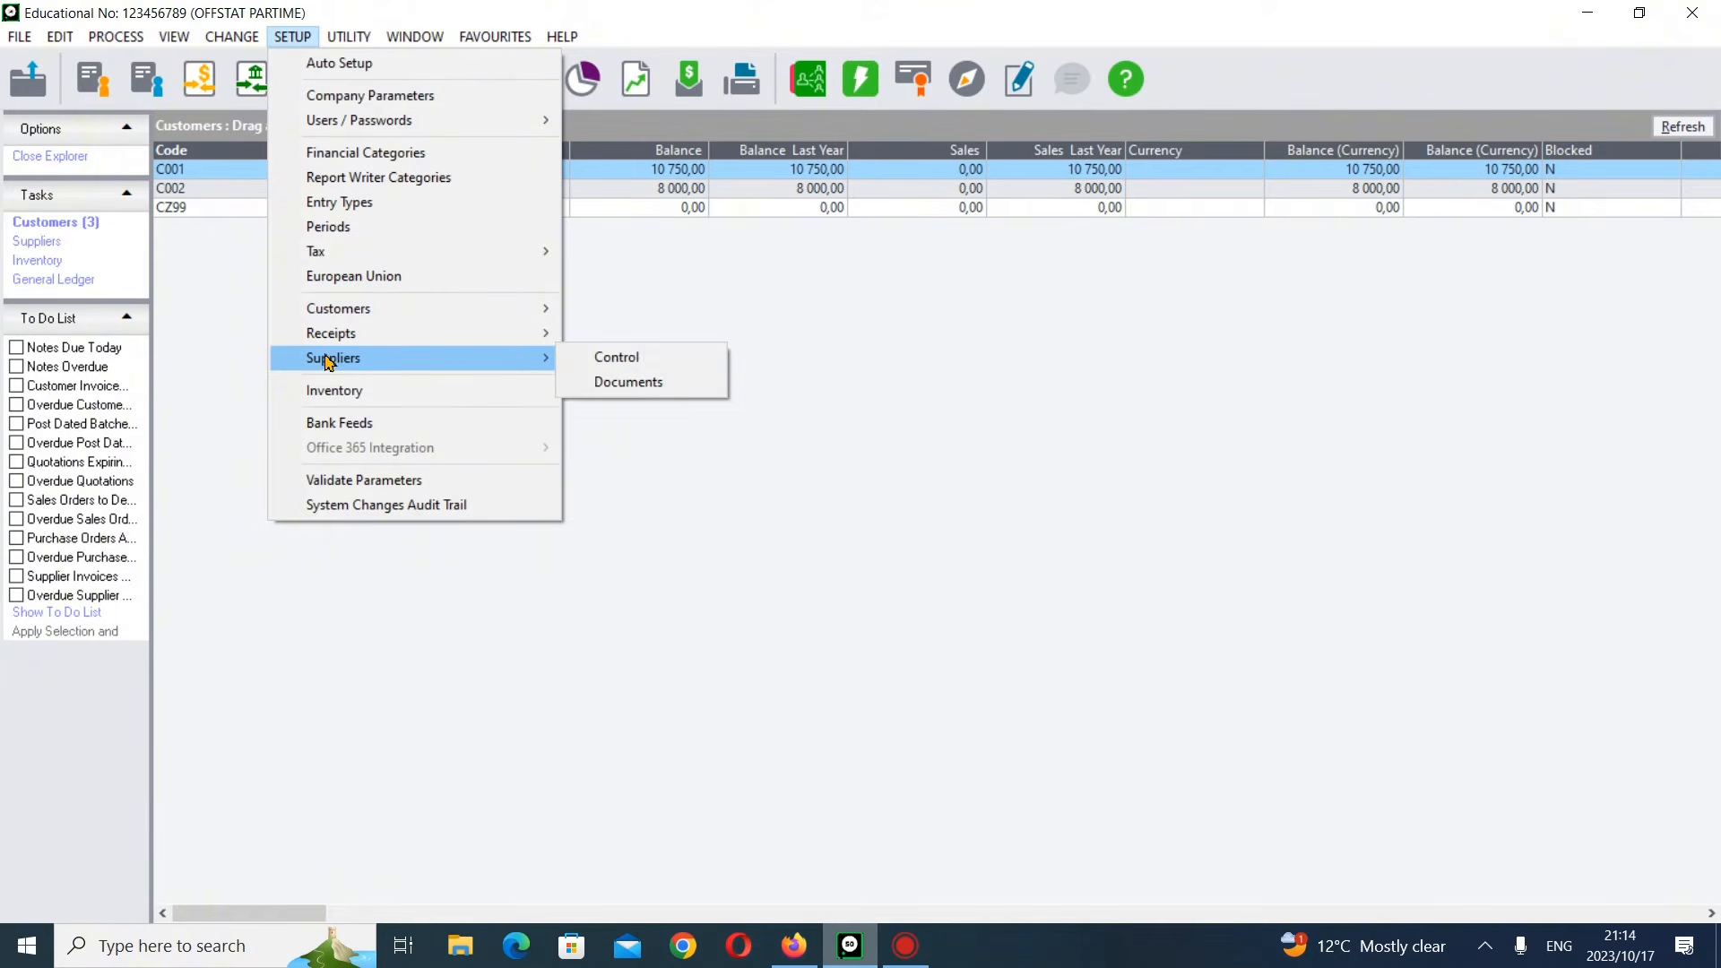
left_click(619, 381)
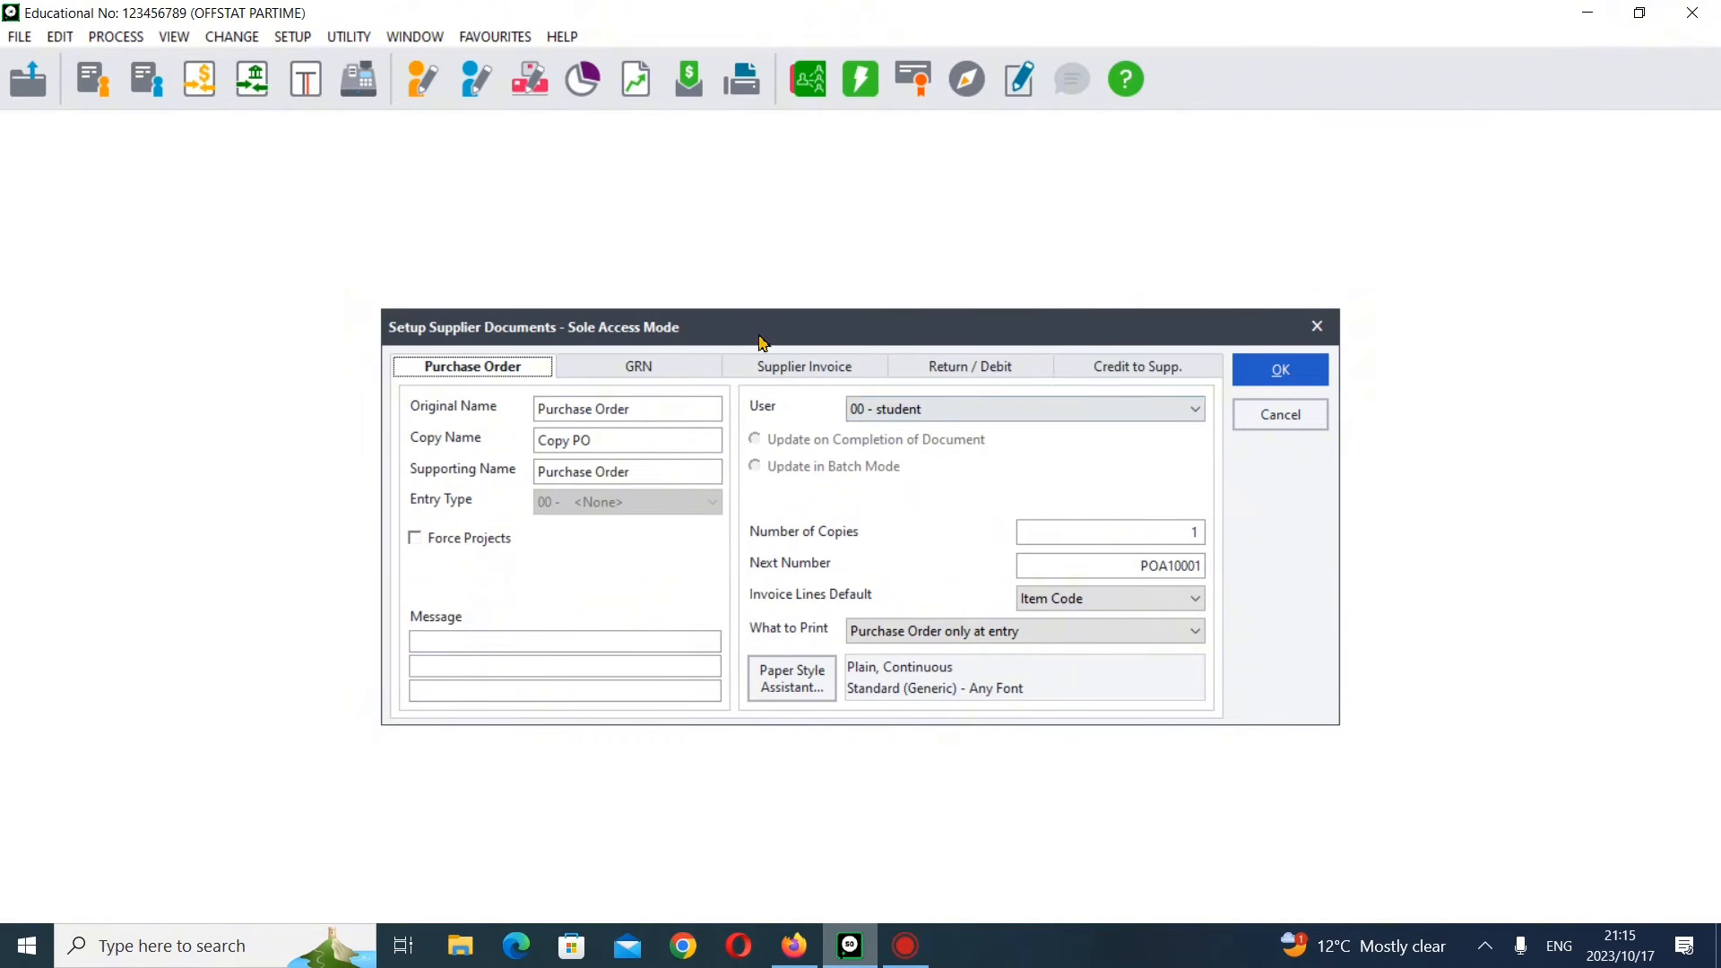
left_click_drag(853, 331, 799, 265)
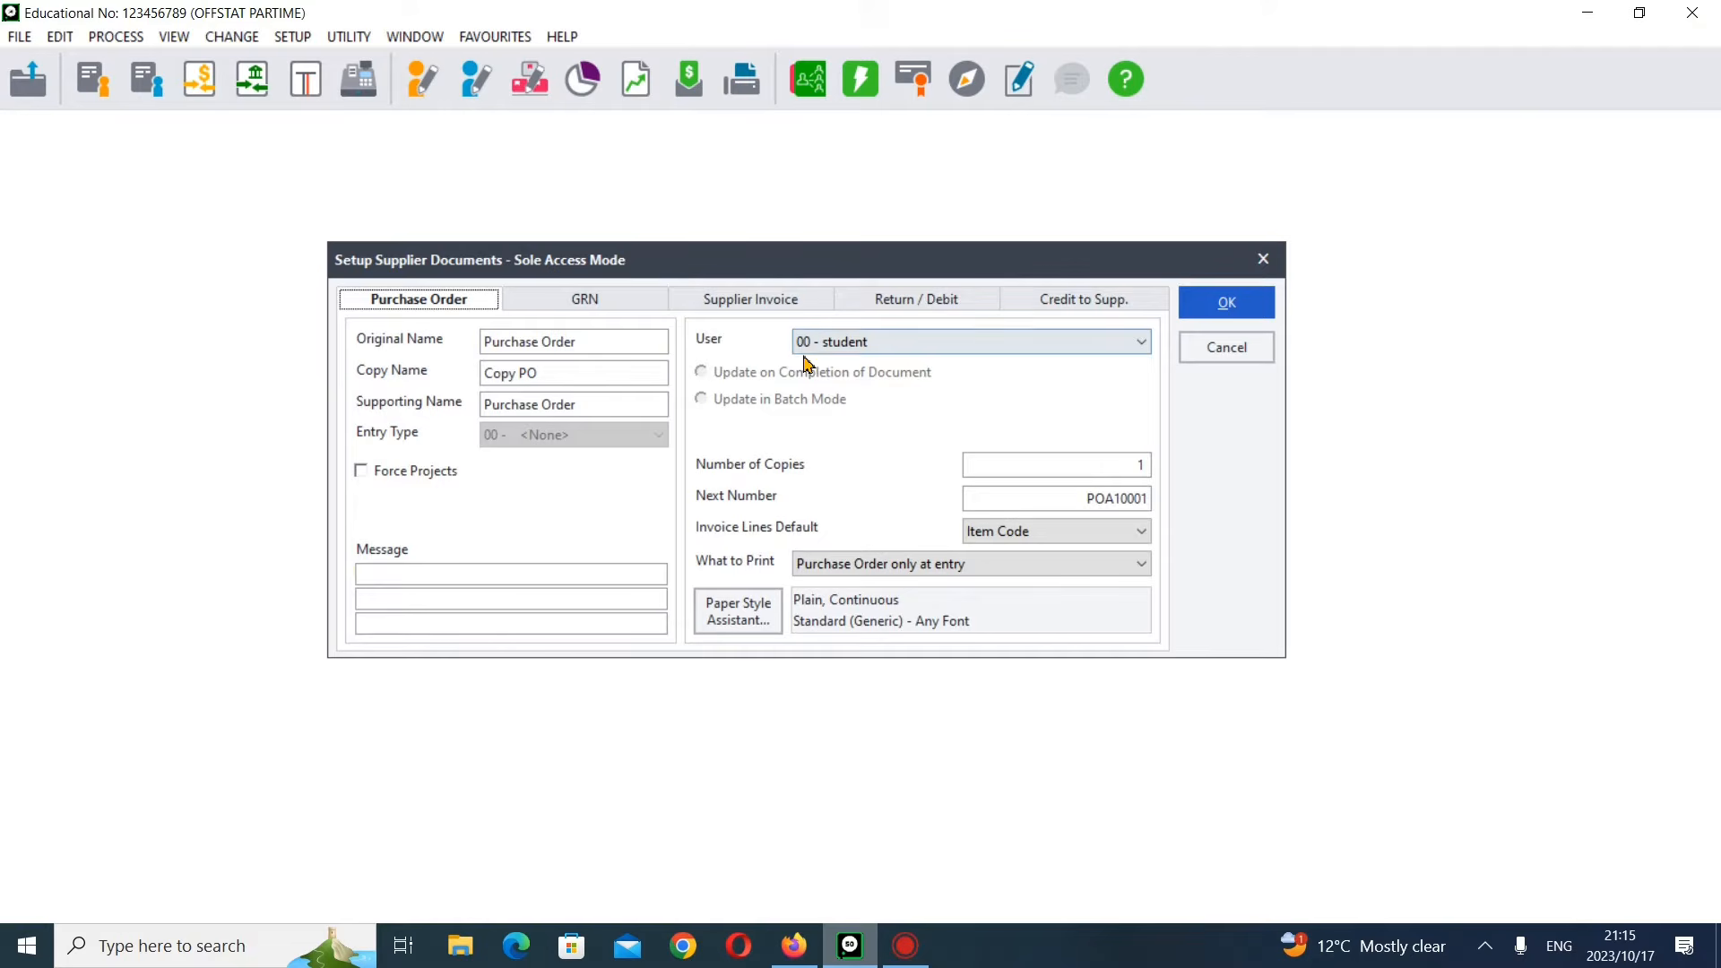
left_click(760, 301)
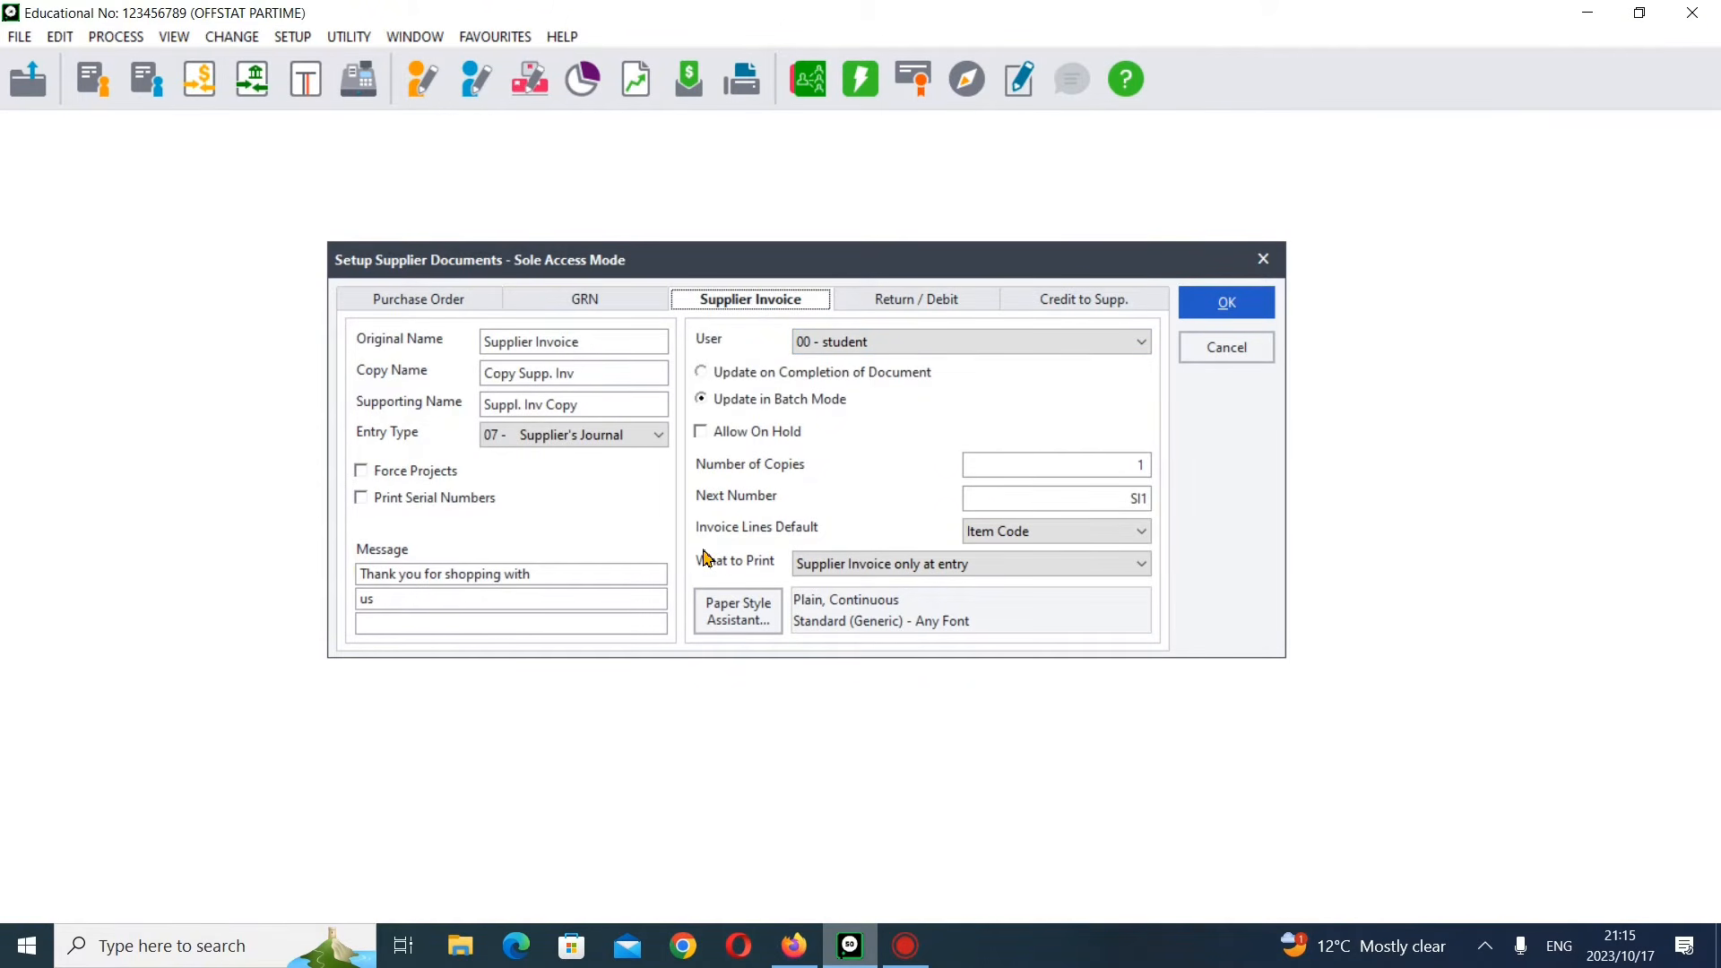
- Check the required message in the exam paper, set the supplier invoice's first message line to "Online Shopping Starts at", and clear the second line
left_click(811, 957)
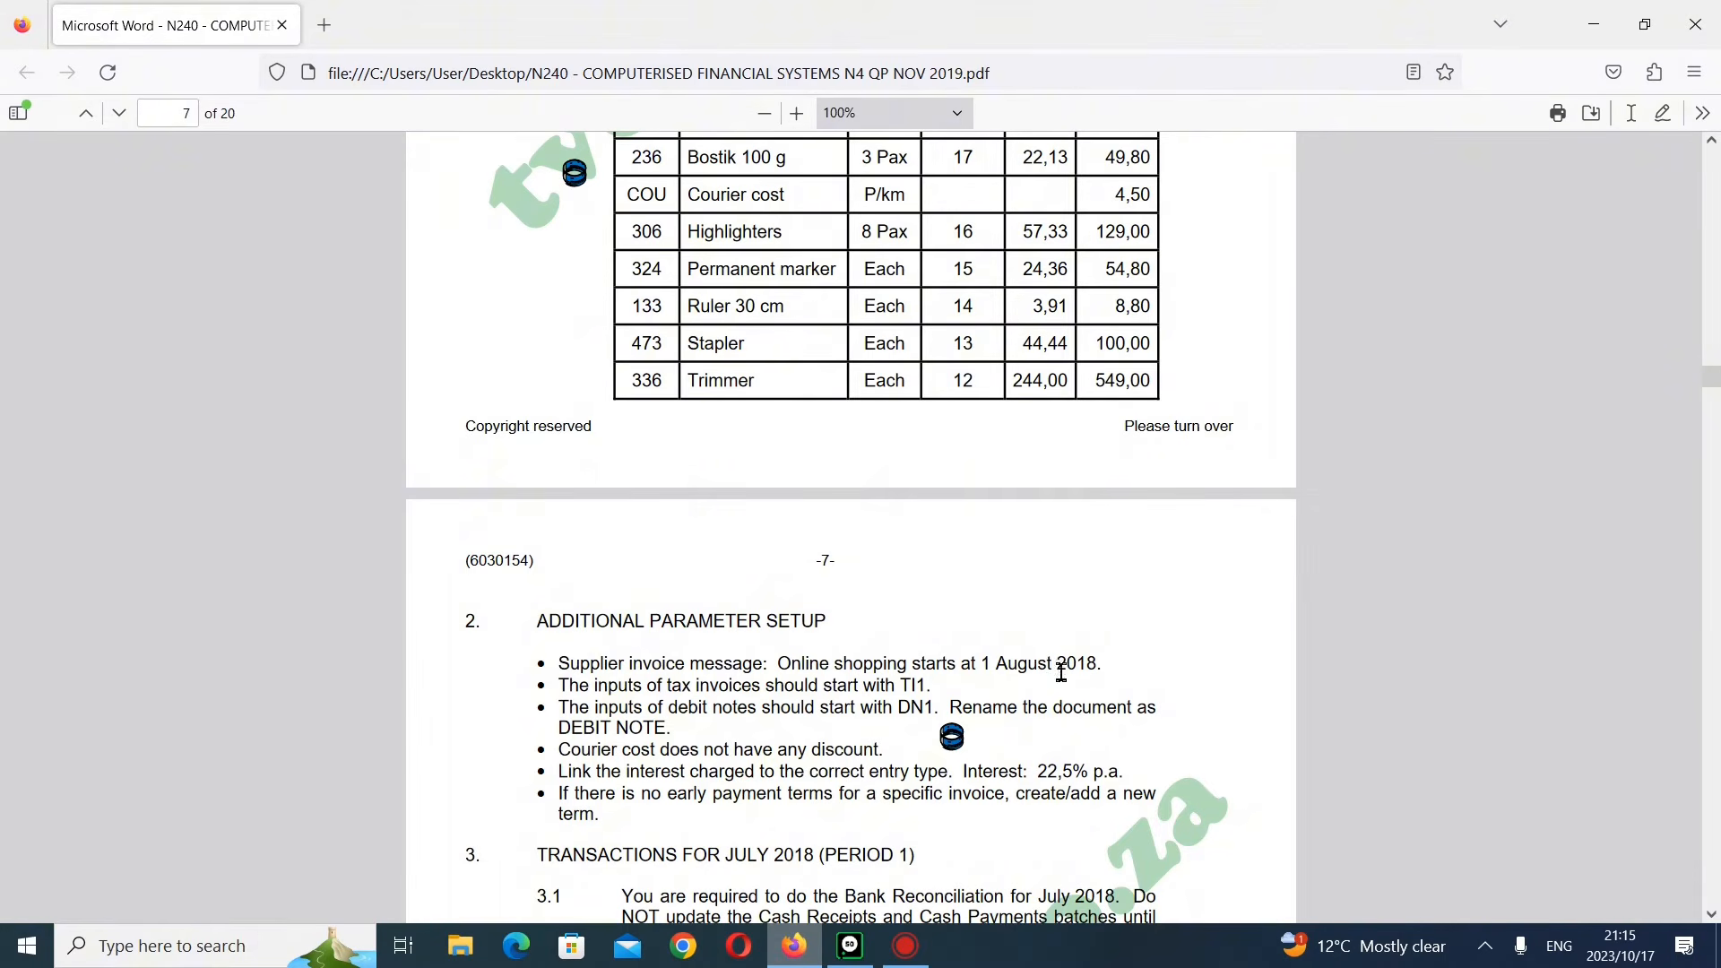
left_click(853, 954)
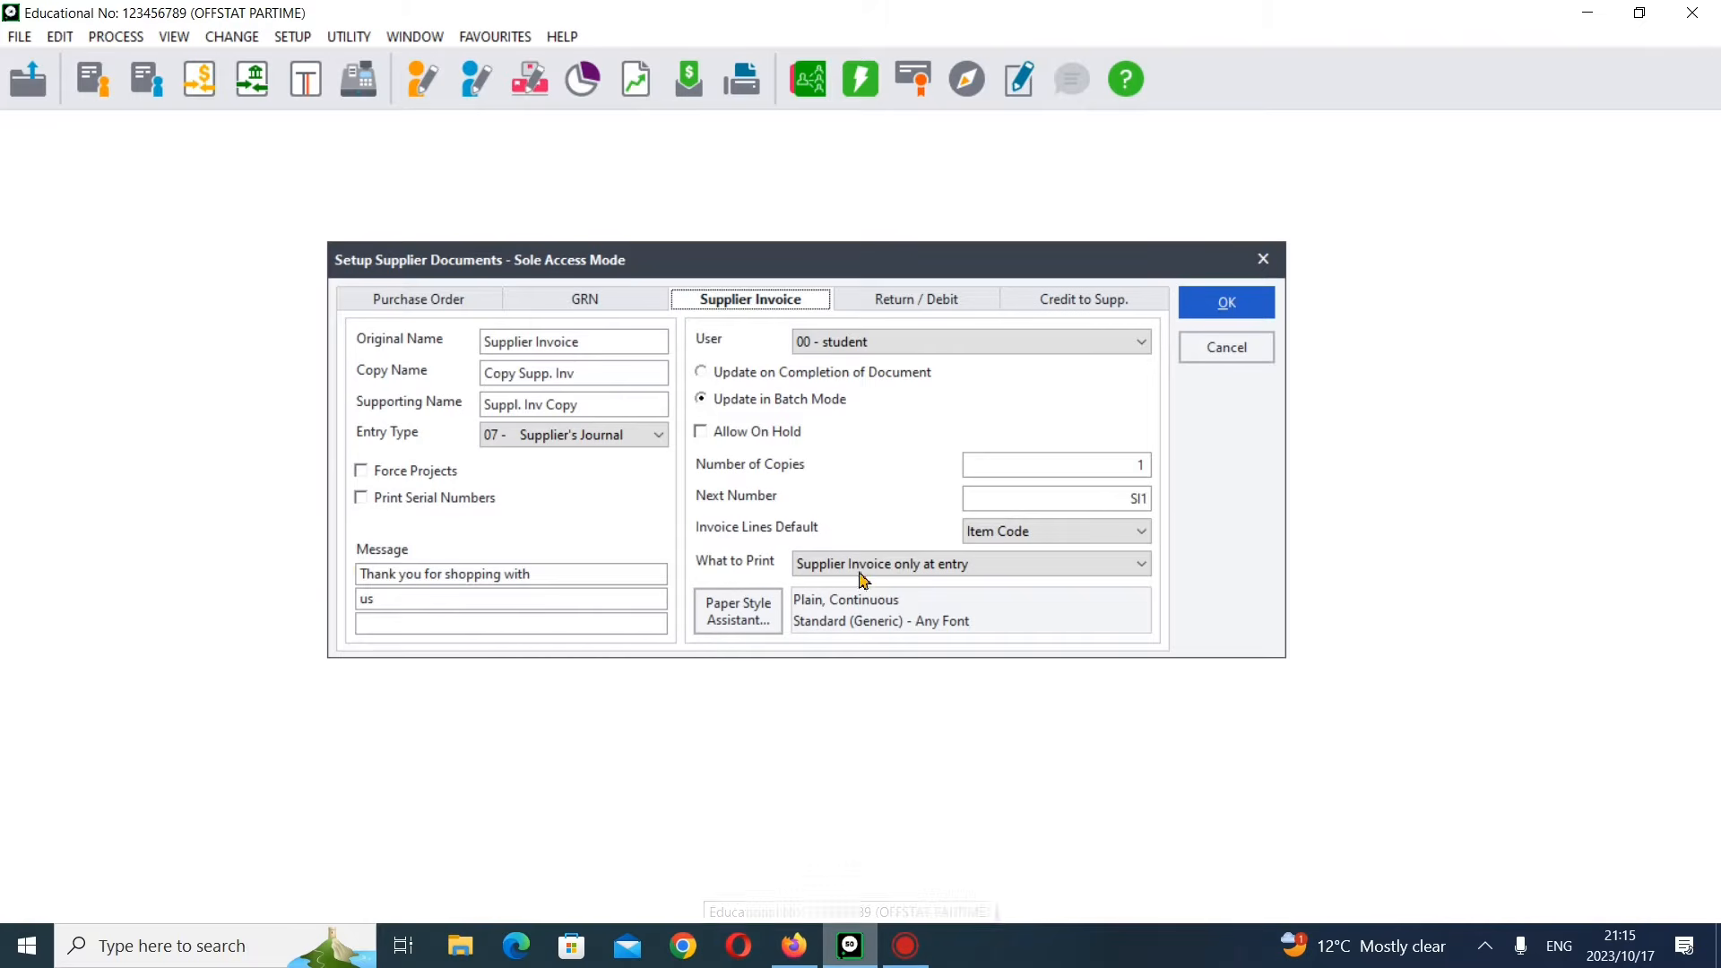
left_click(504, 579)
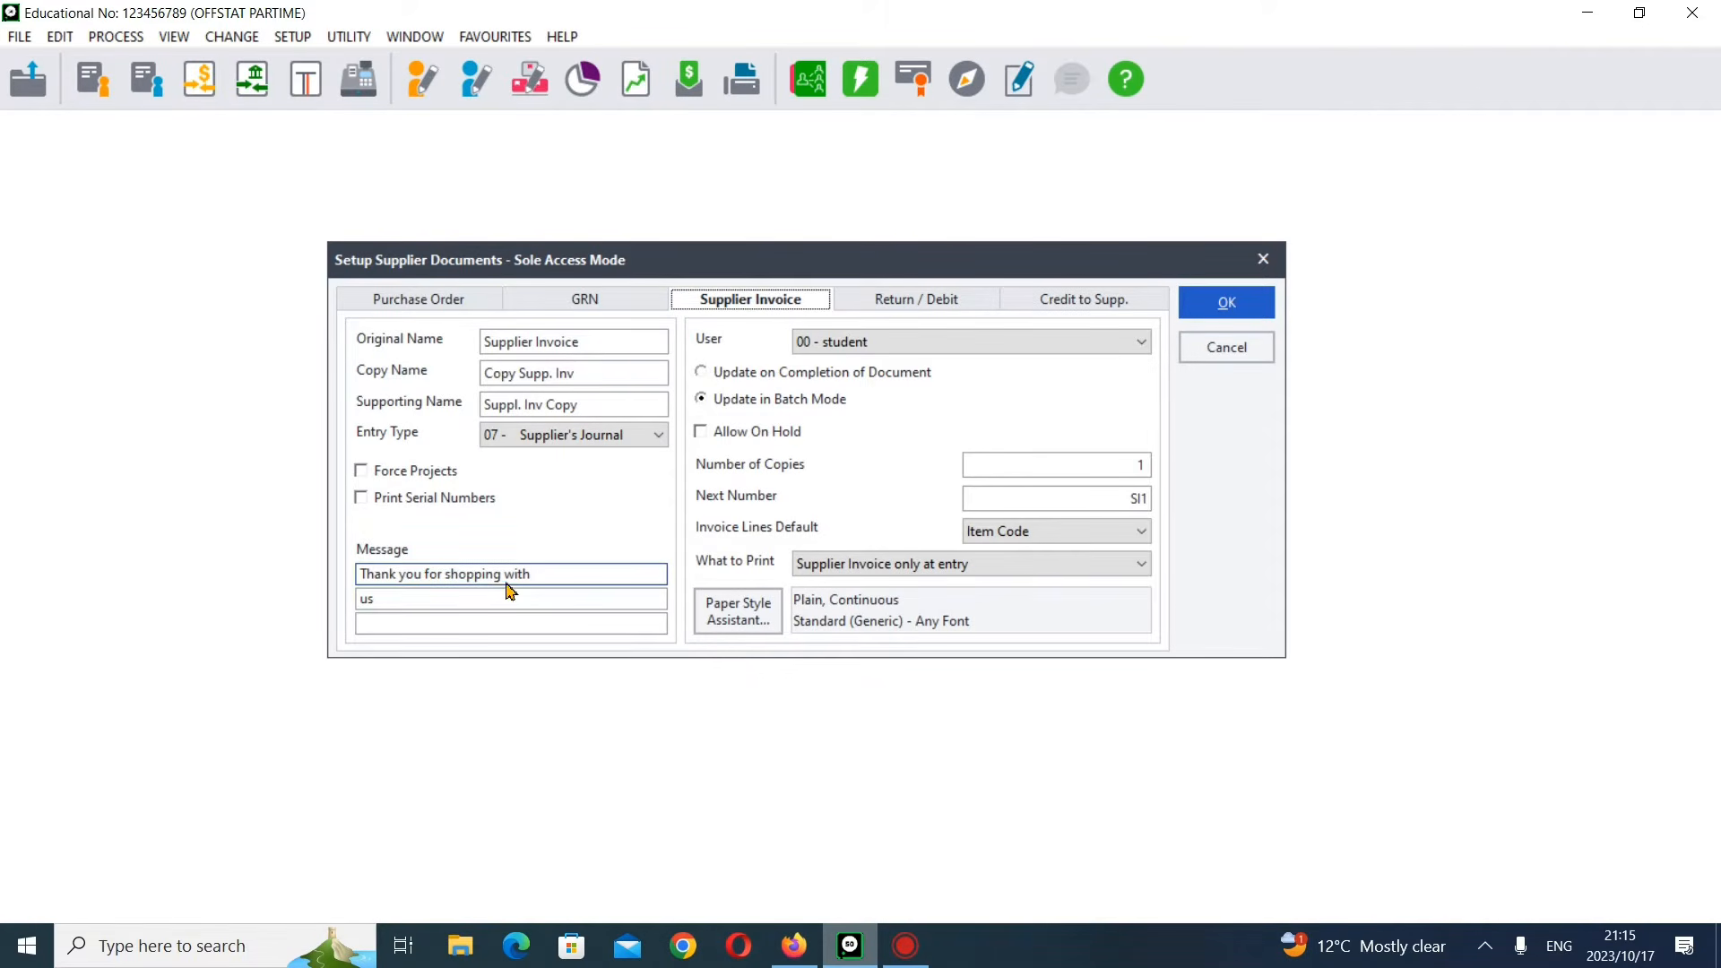
left_click(507, 583)
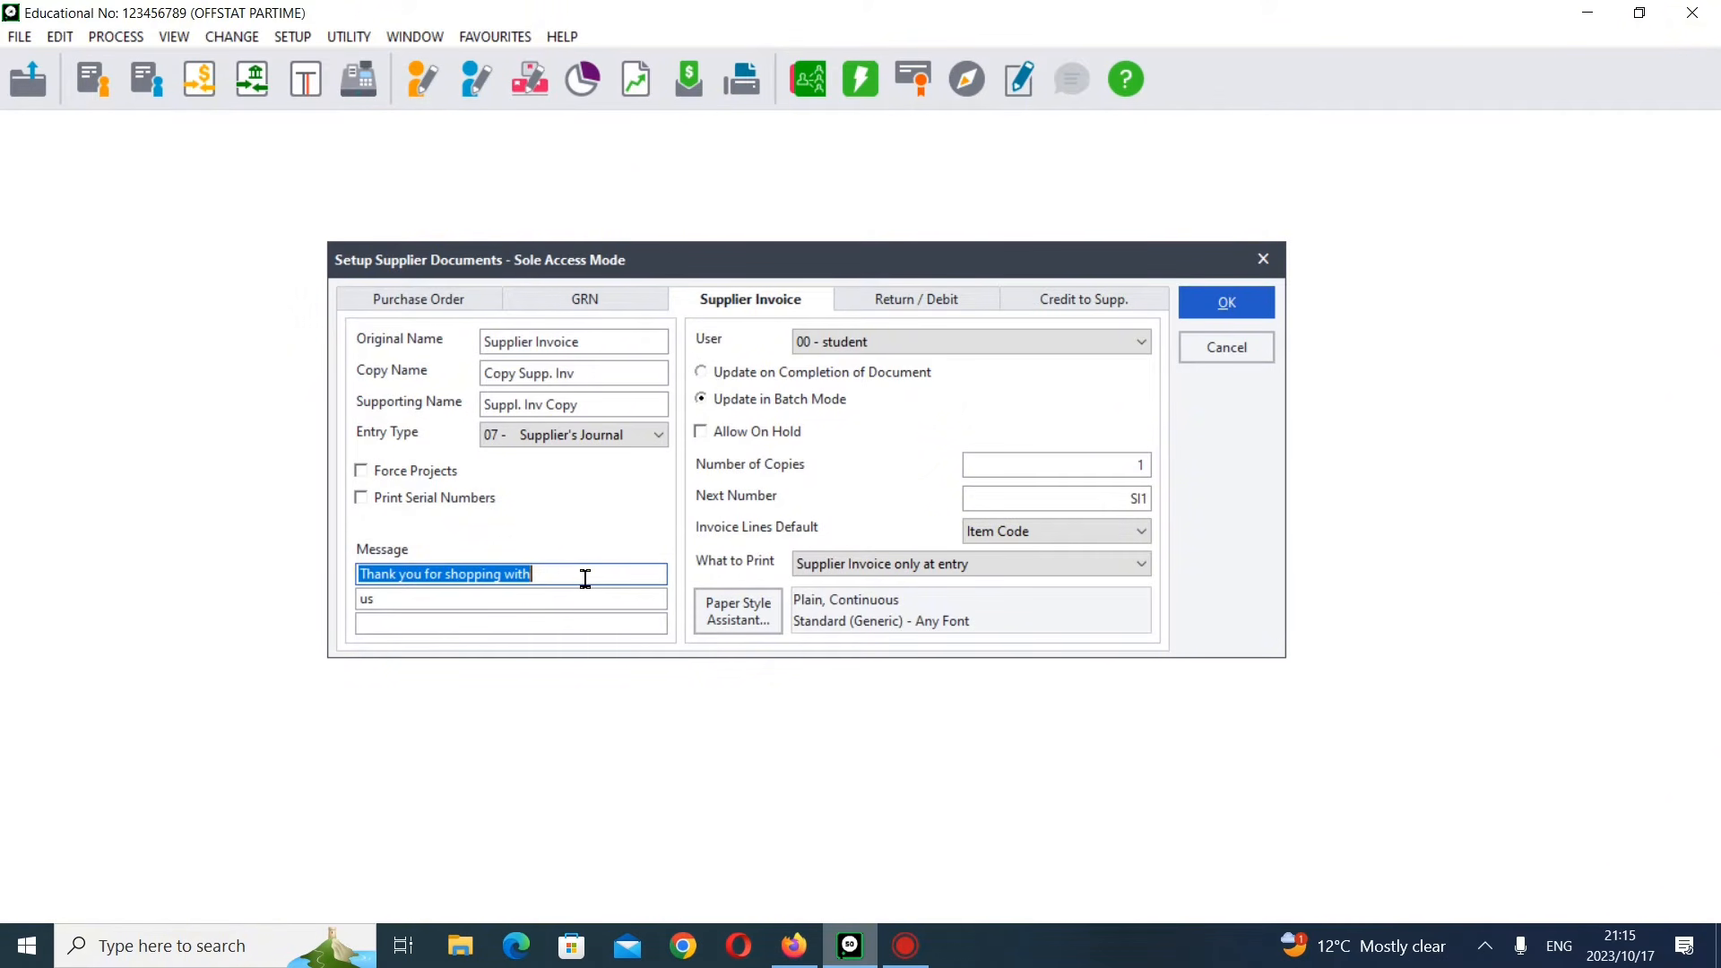
key("BackSpace")
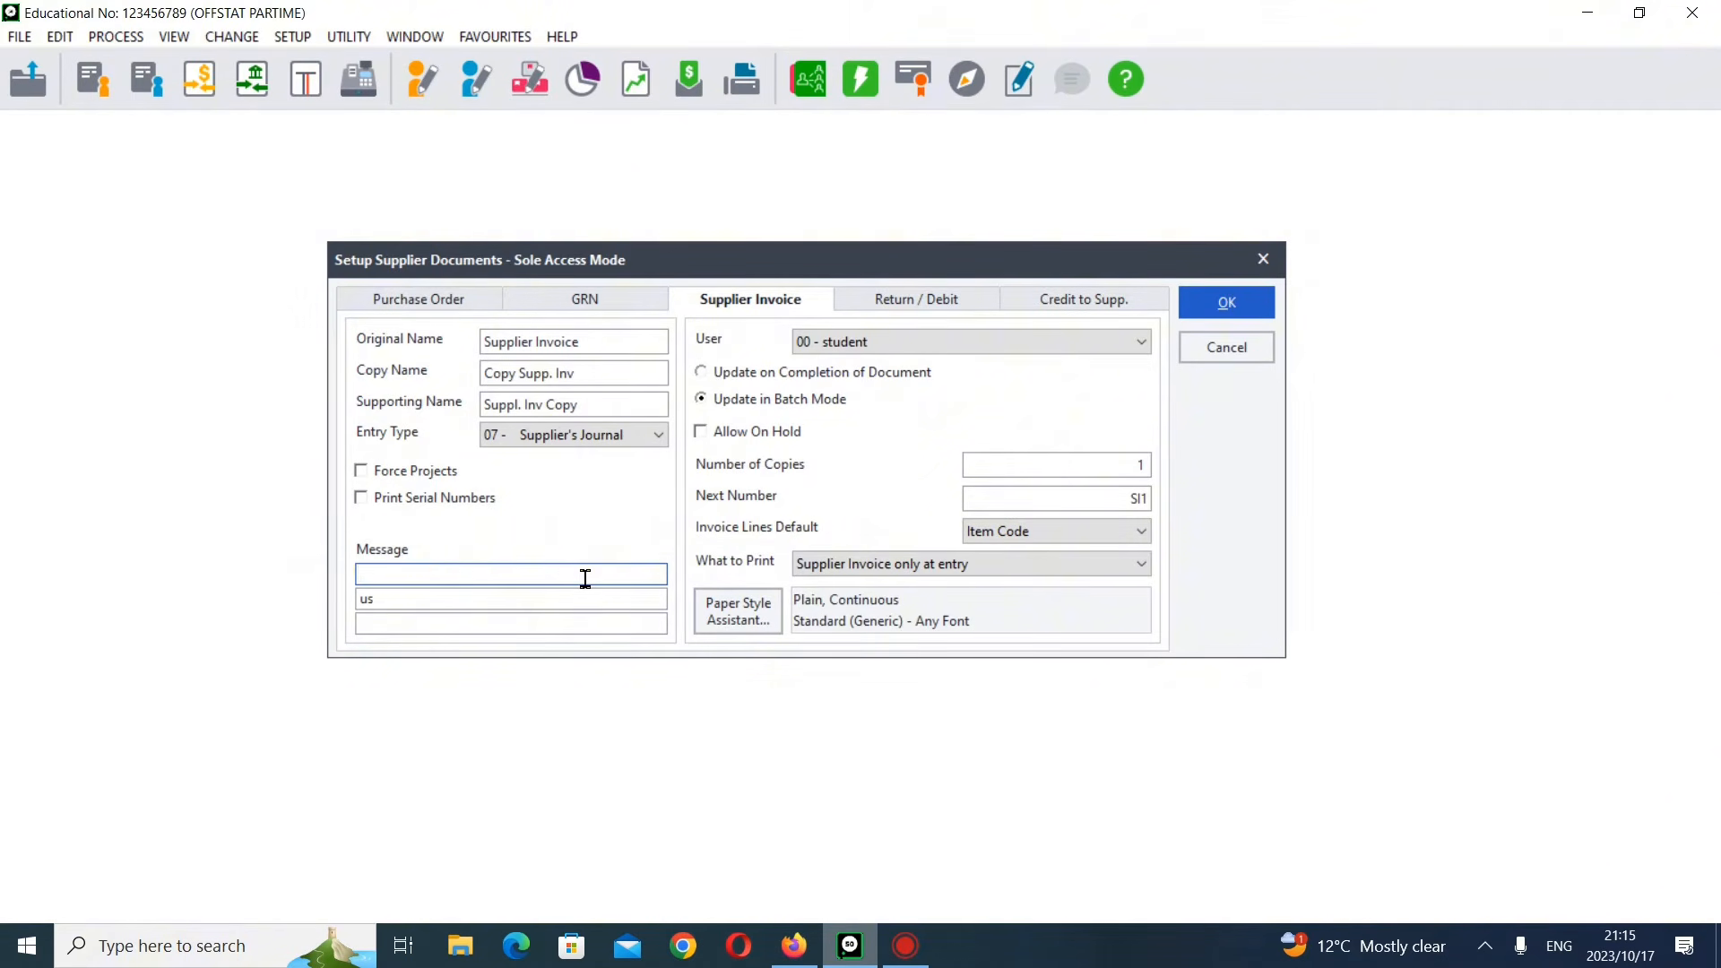
type("Online shopping Starts")
left_click(408, 575)
key("Delete")
type("S")
left_click(443, 601)
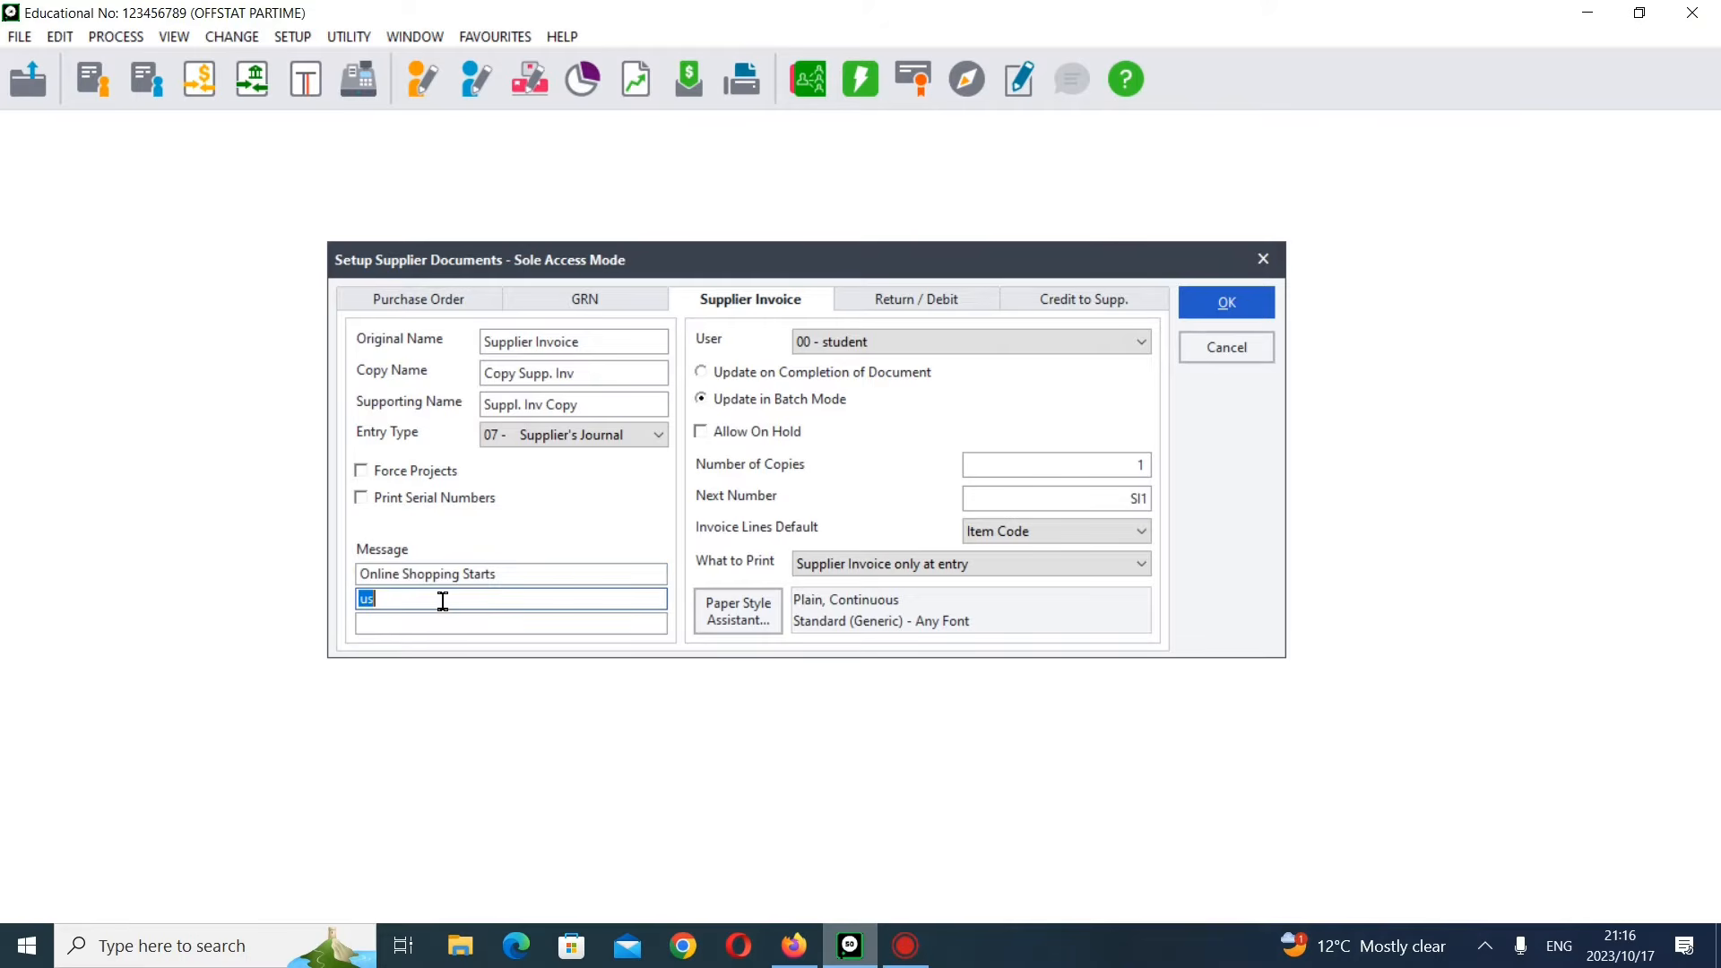
left_click(519, 579)
left_click(519, 572)
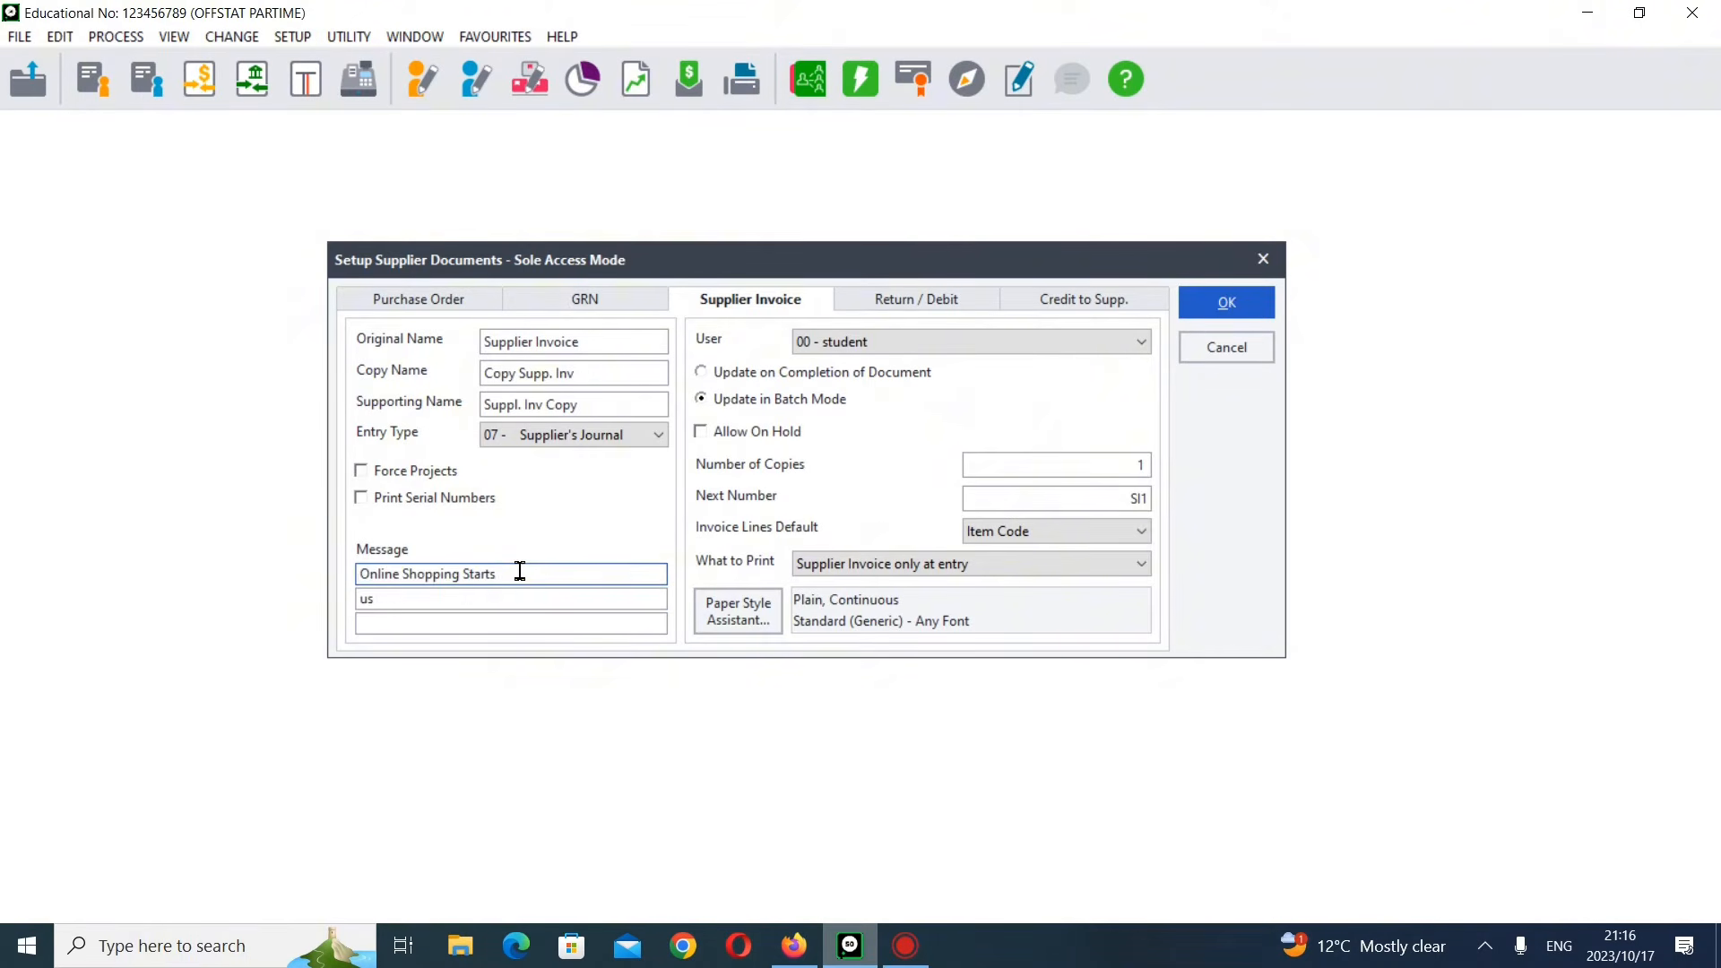
type("at")
key("Tab")
key("Delete")
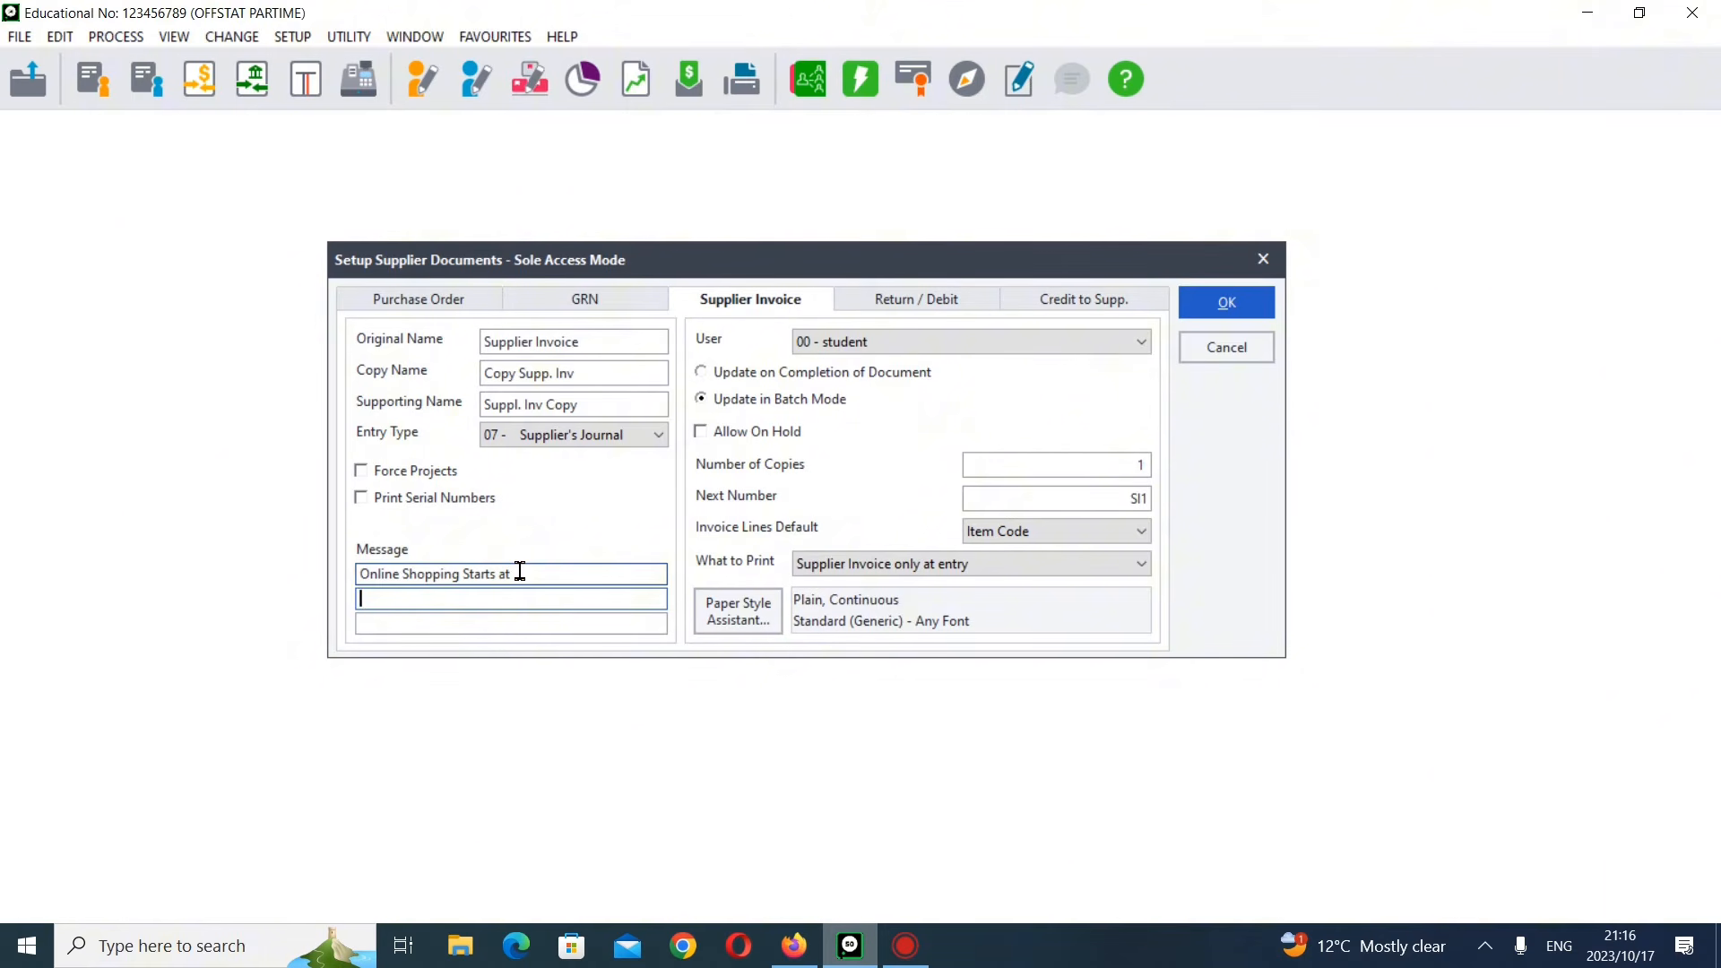
- Enter "1 August 2018" as the supplier invoice's second message line and check the remaining document requirements in the exam paper
left_click(795, 946)
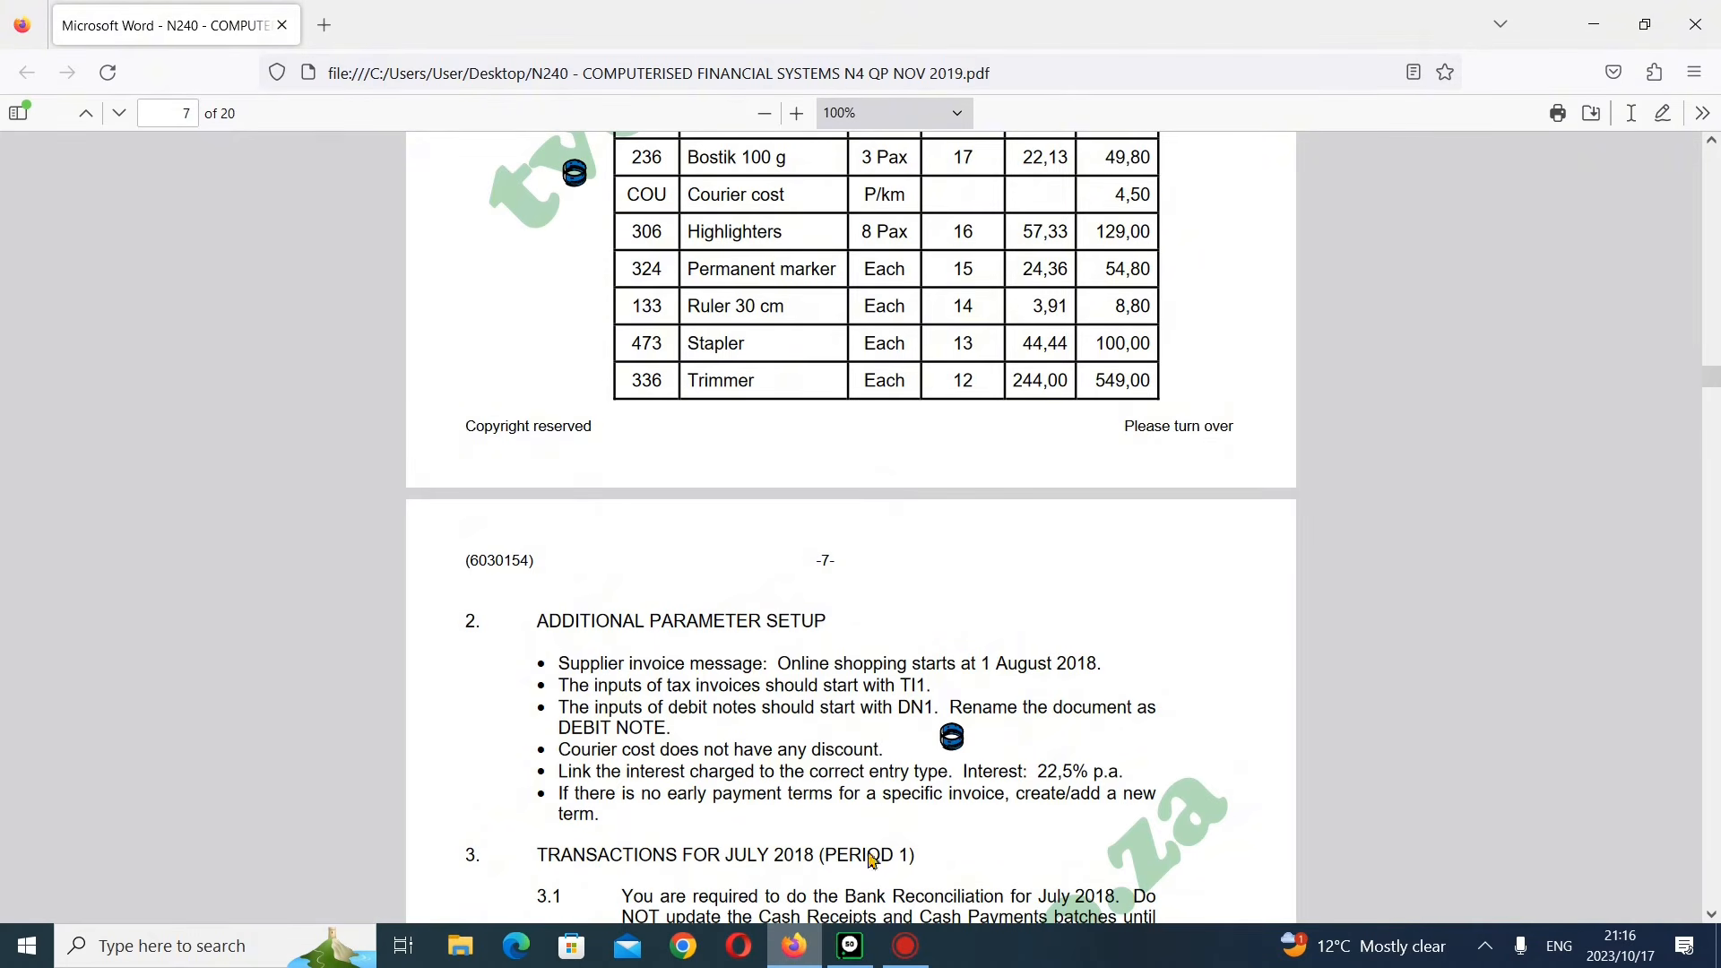
left_click(850, 946)
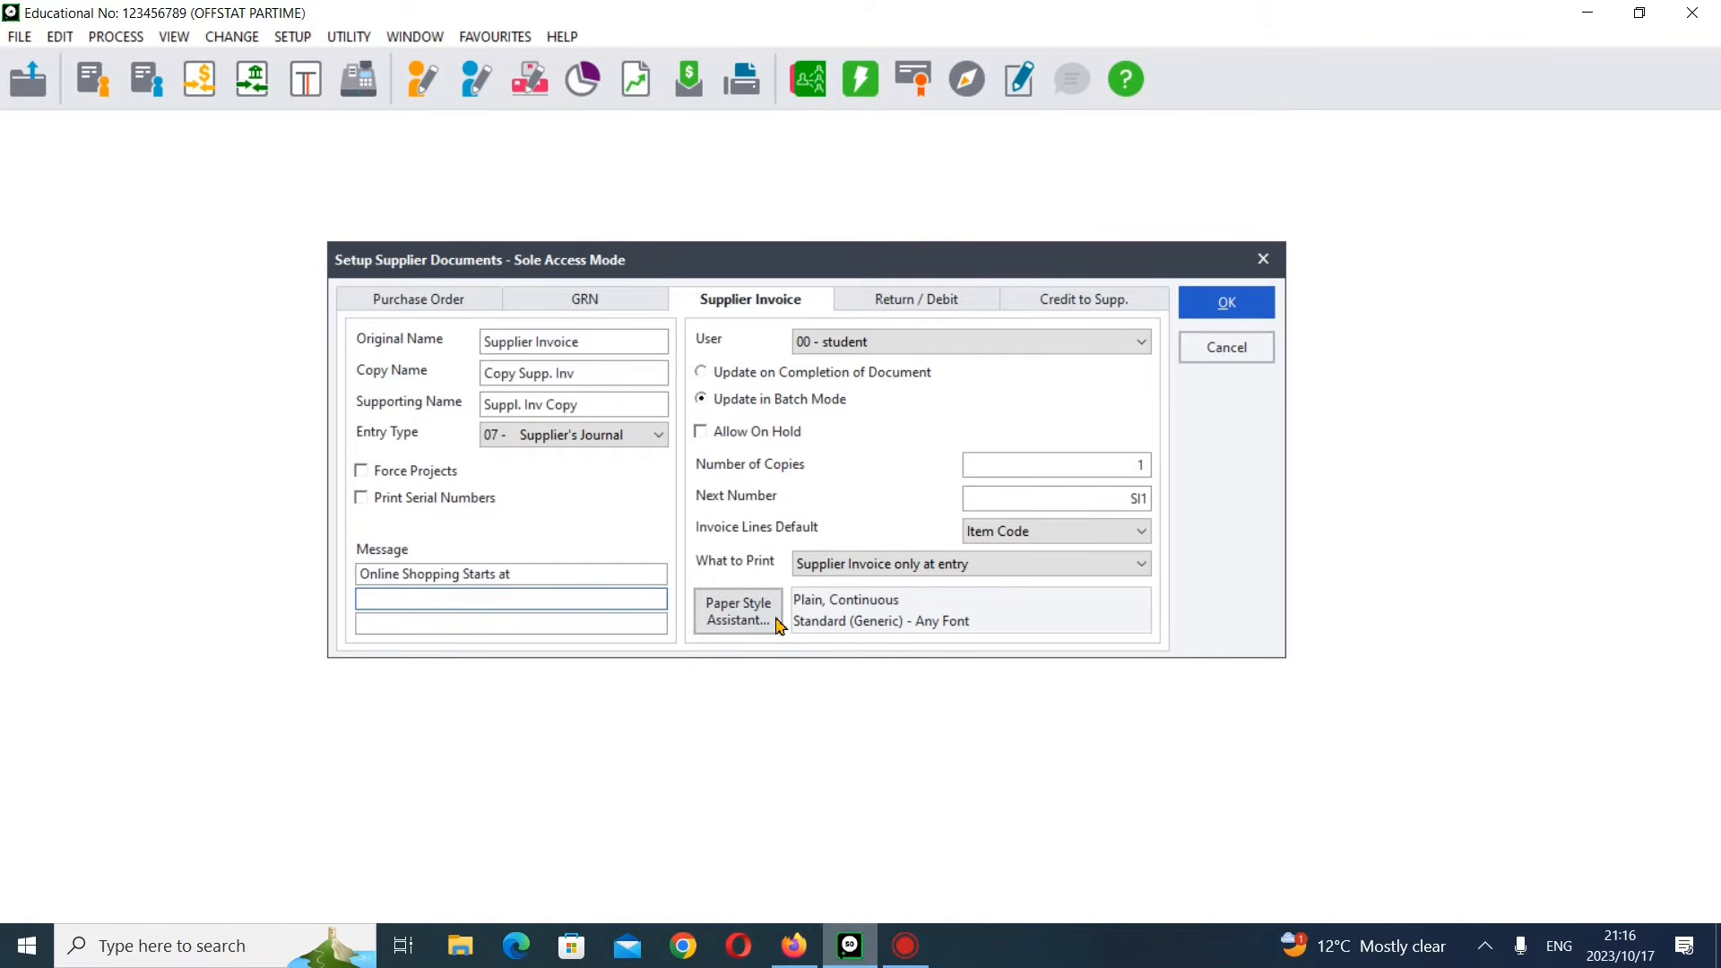
type("1 August 2018")
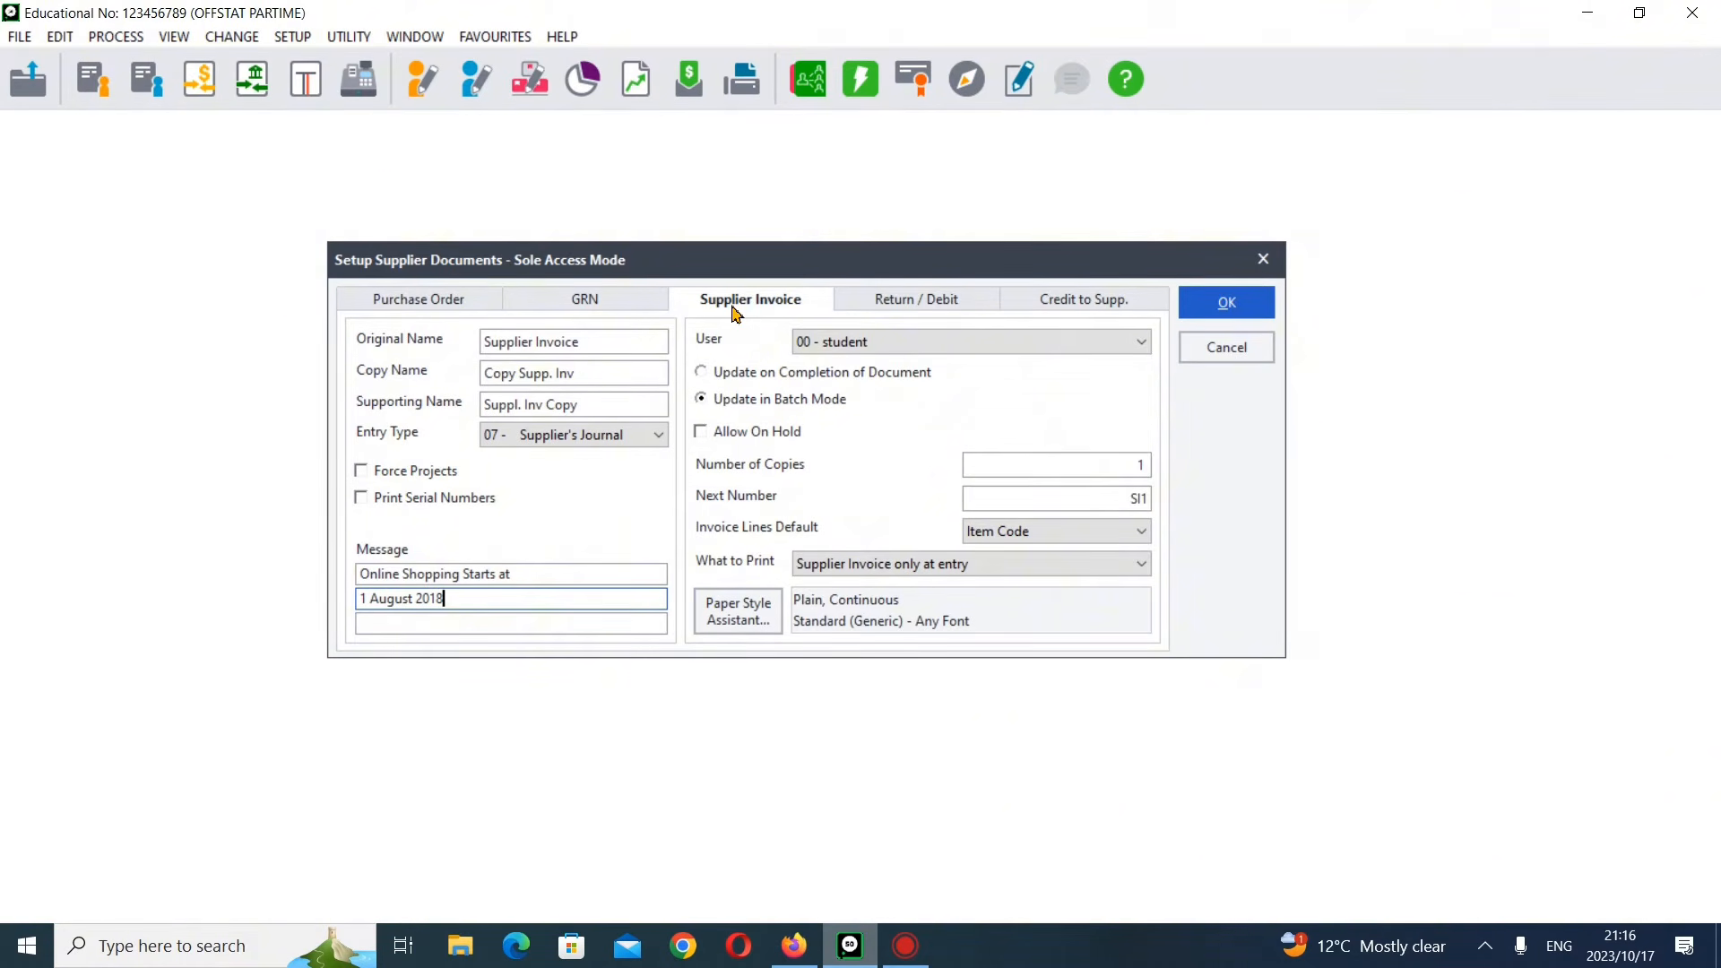
left_click(795, 945)
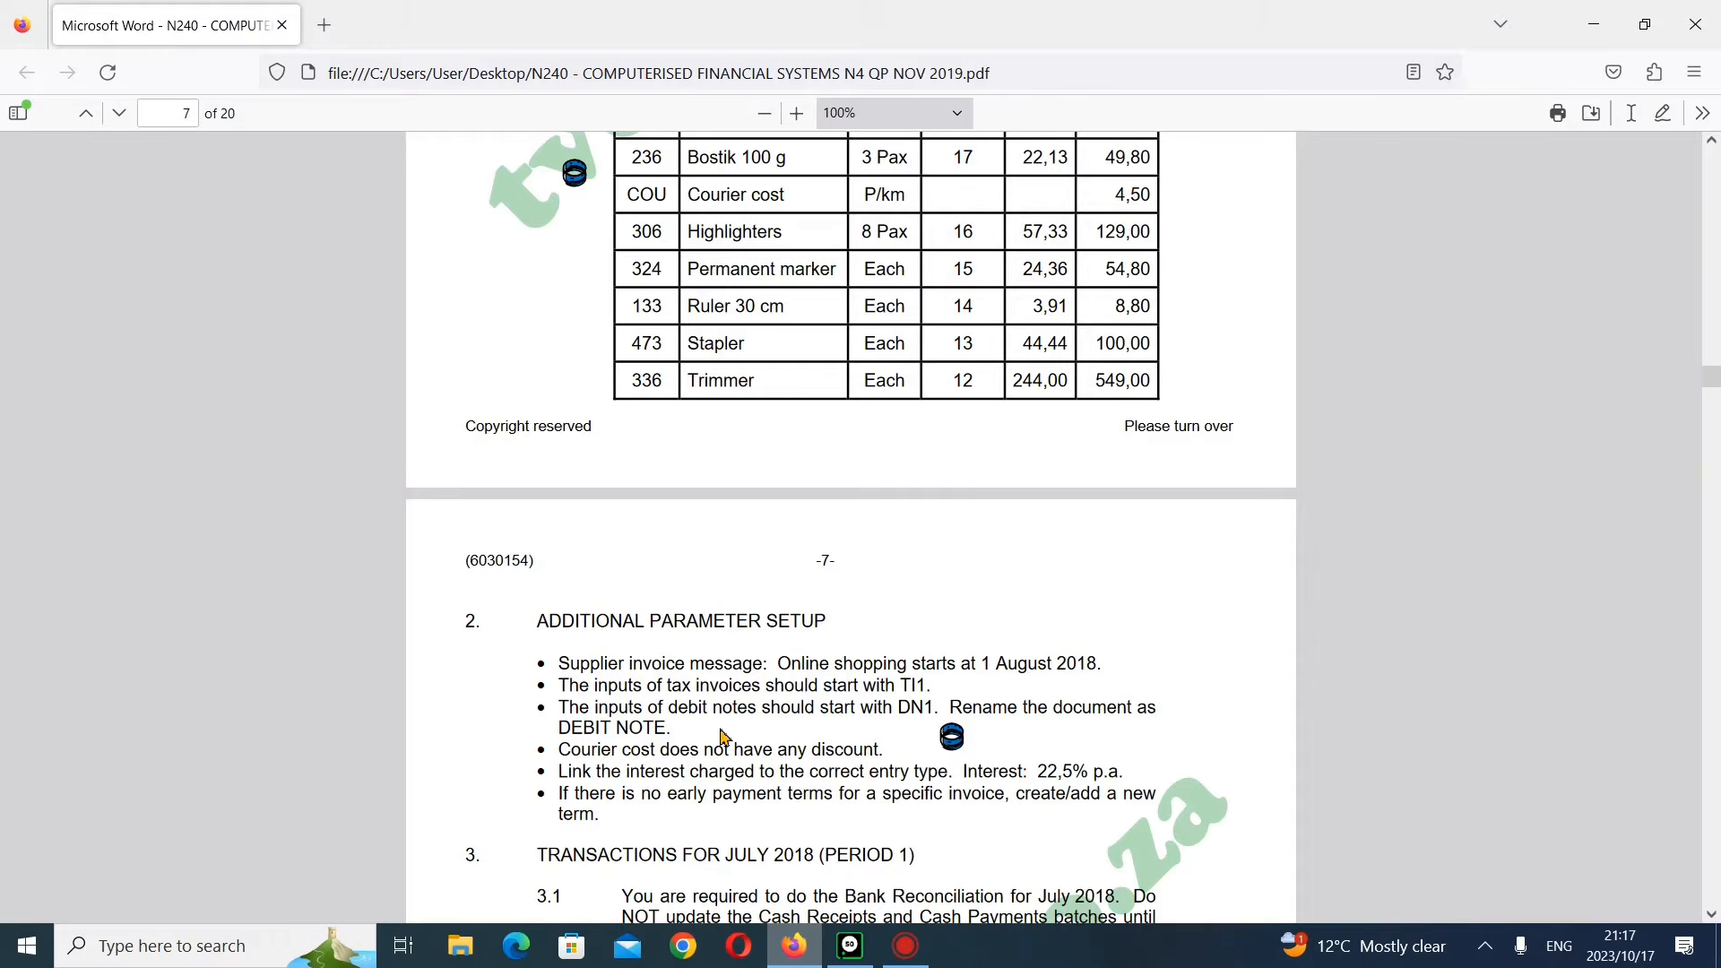
left_click(848, 945)
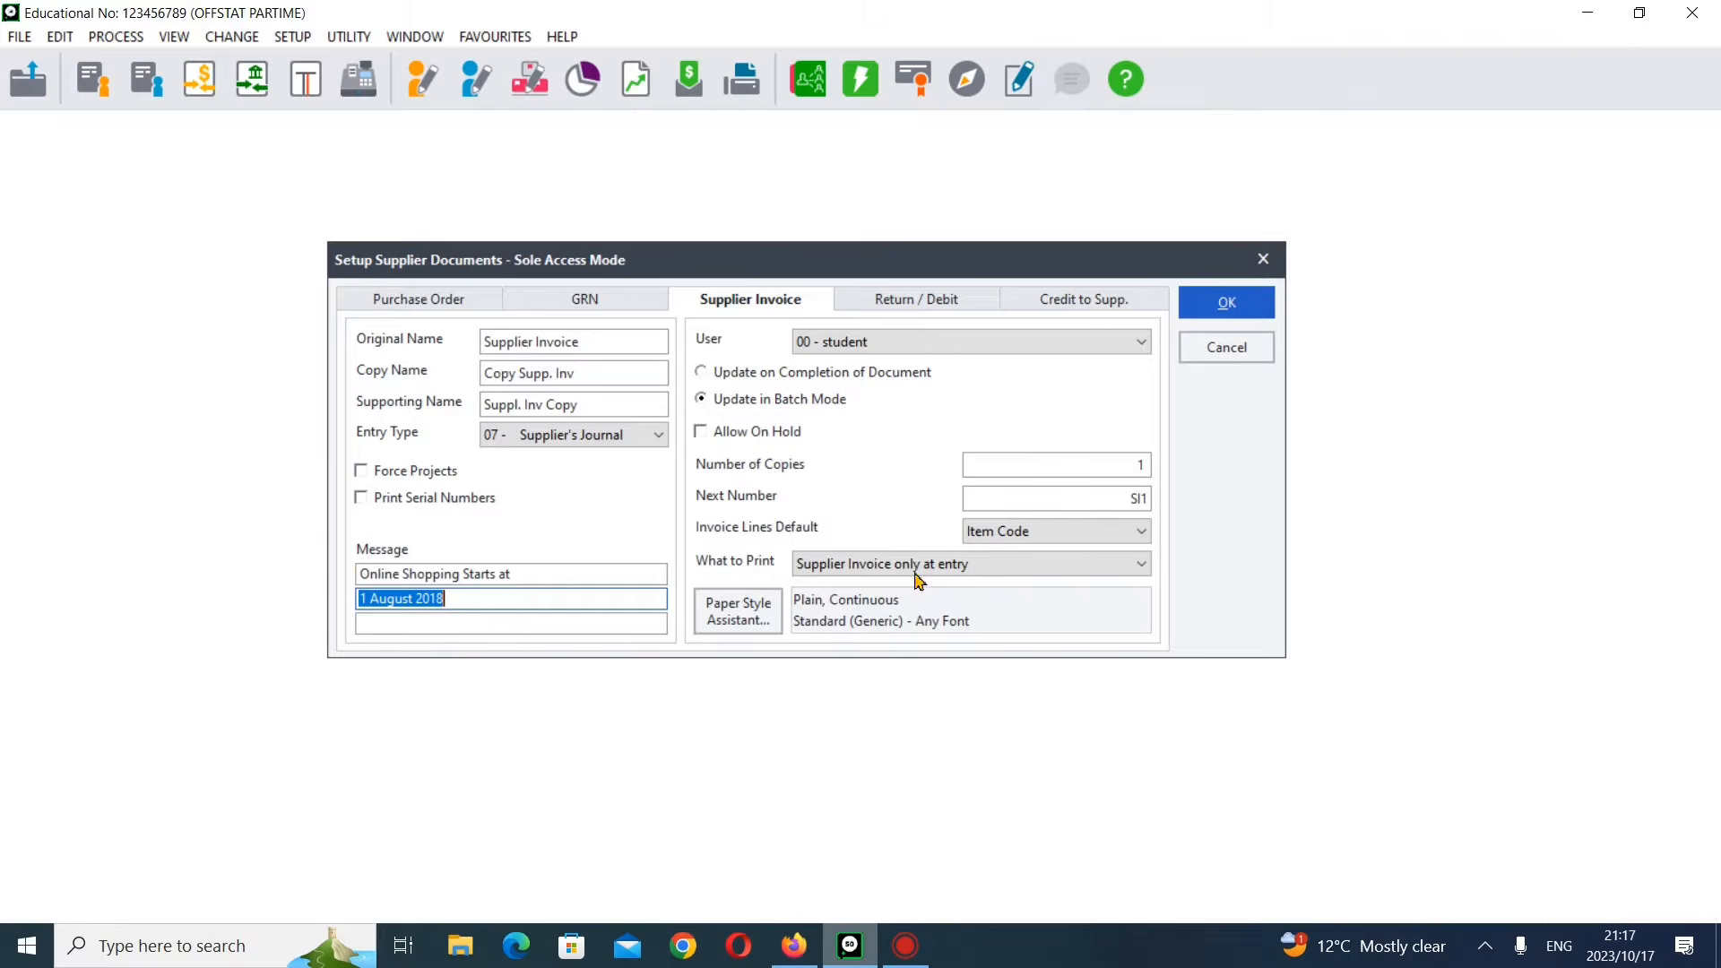
- Check the debit note numbering in the exam paper and set the supplier Return / Debit document's next number to DN1
left_click(885, 302)
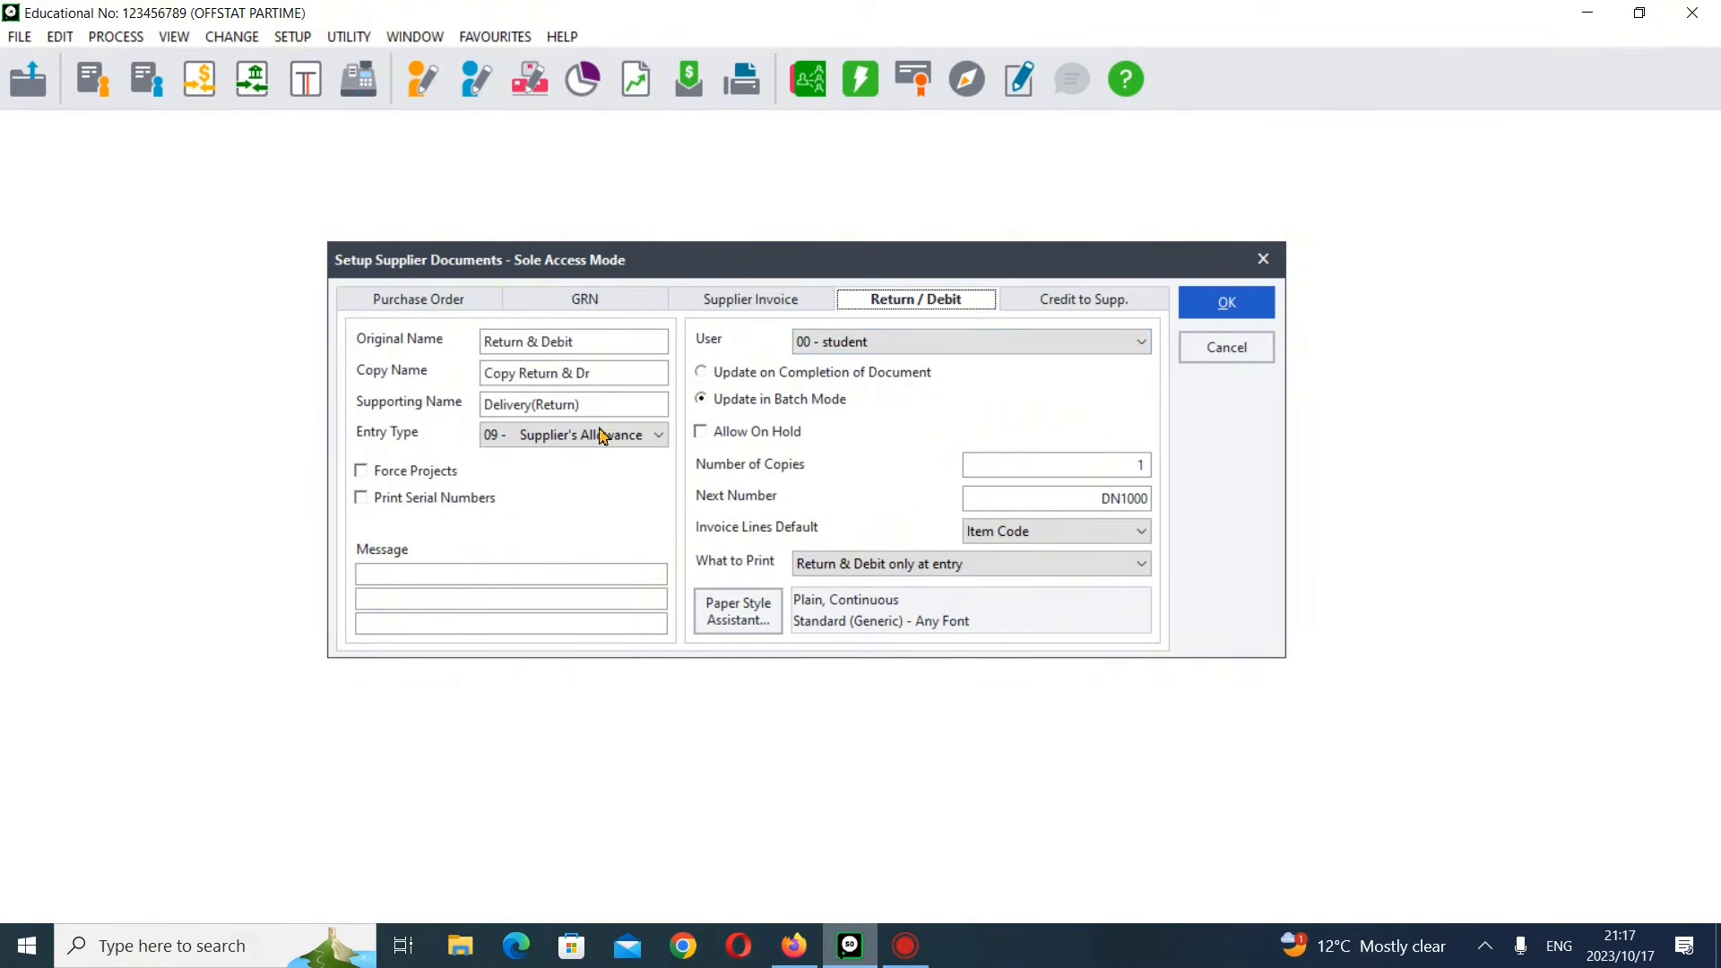
left_click(794, 946)
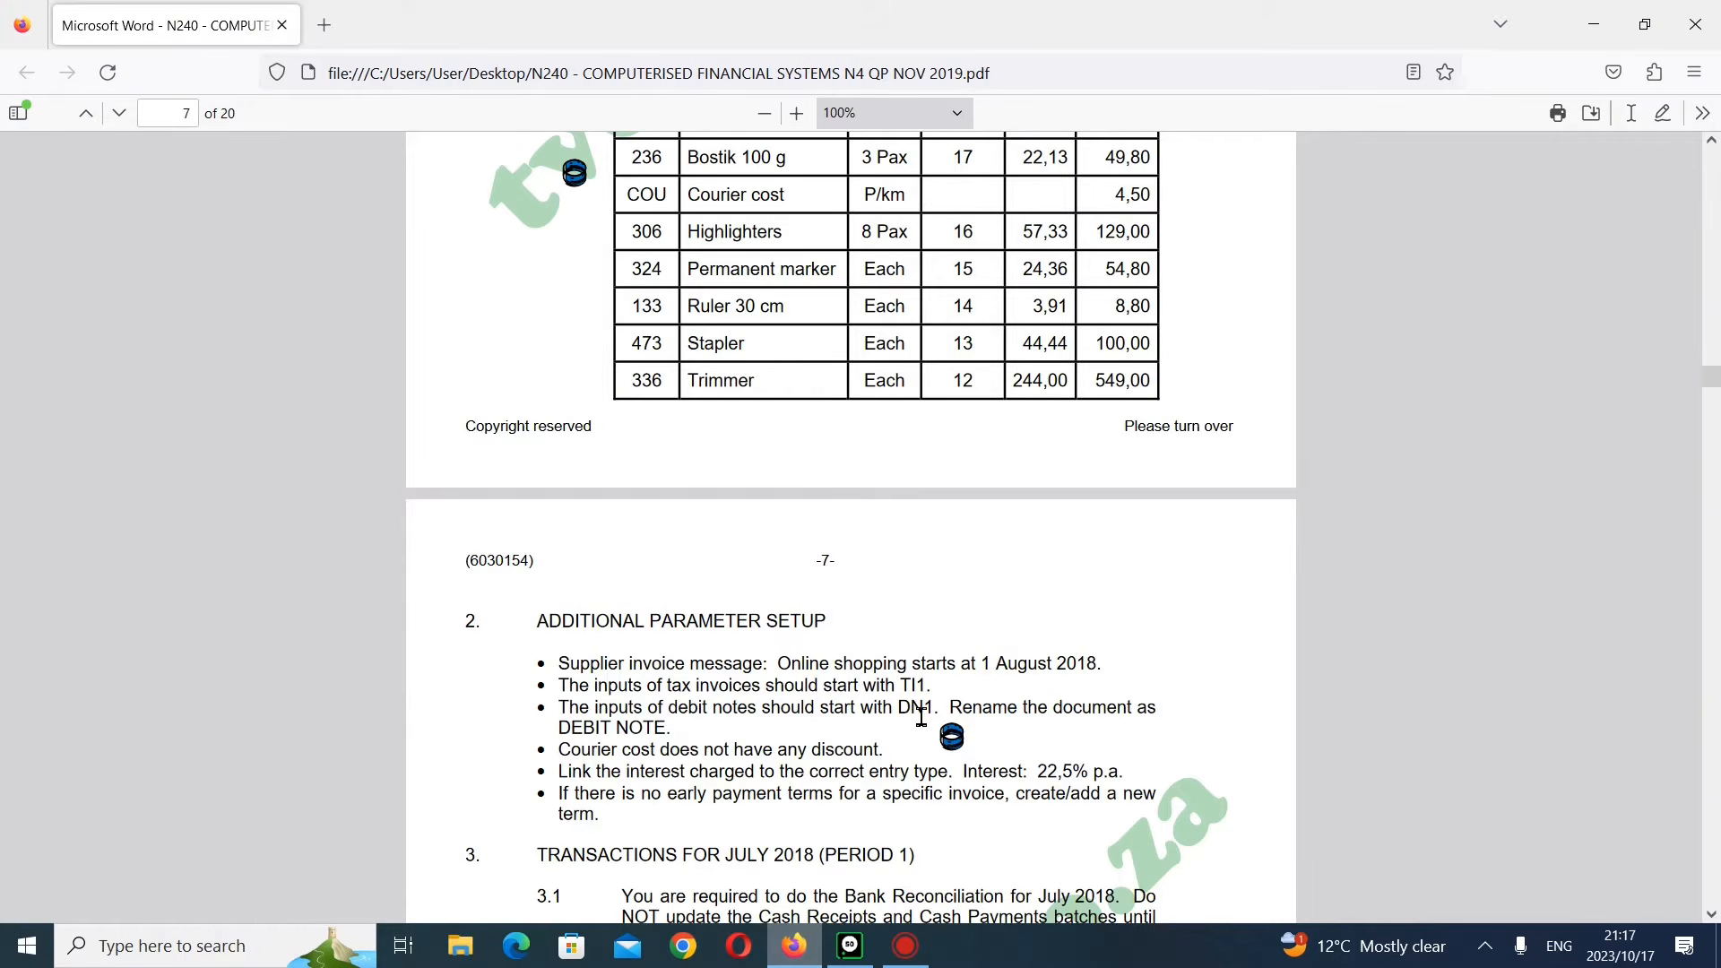
left_click(850, 945)
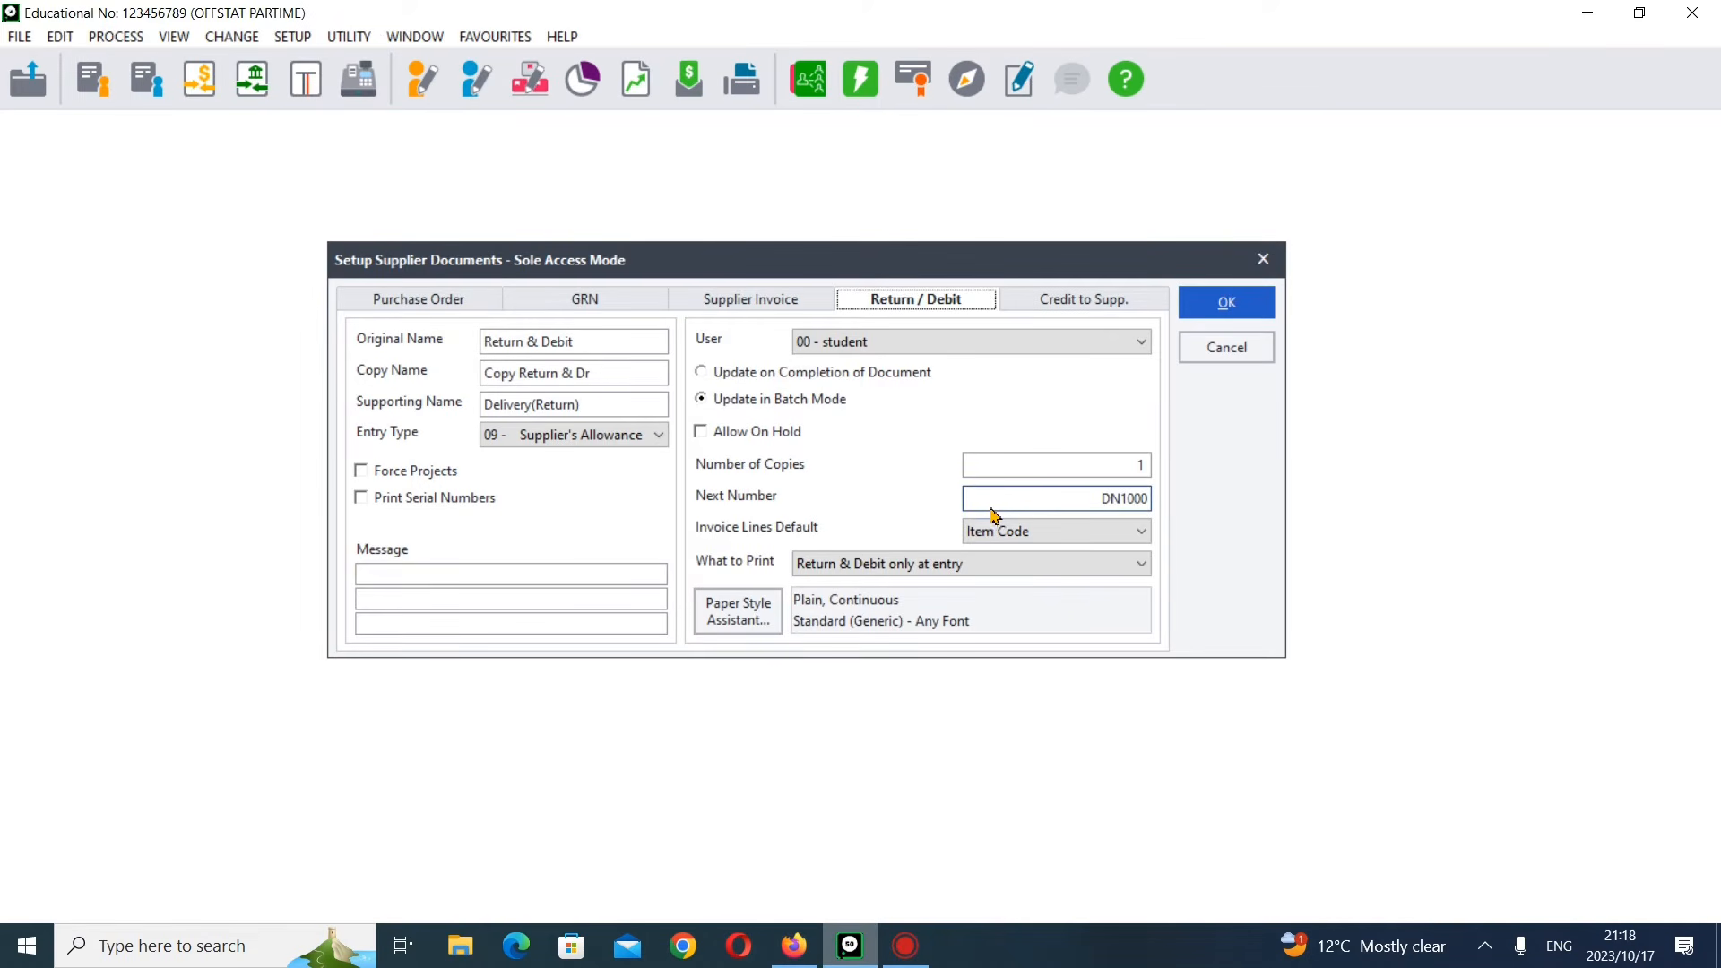
left_click(1032, 494)
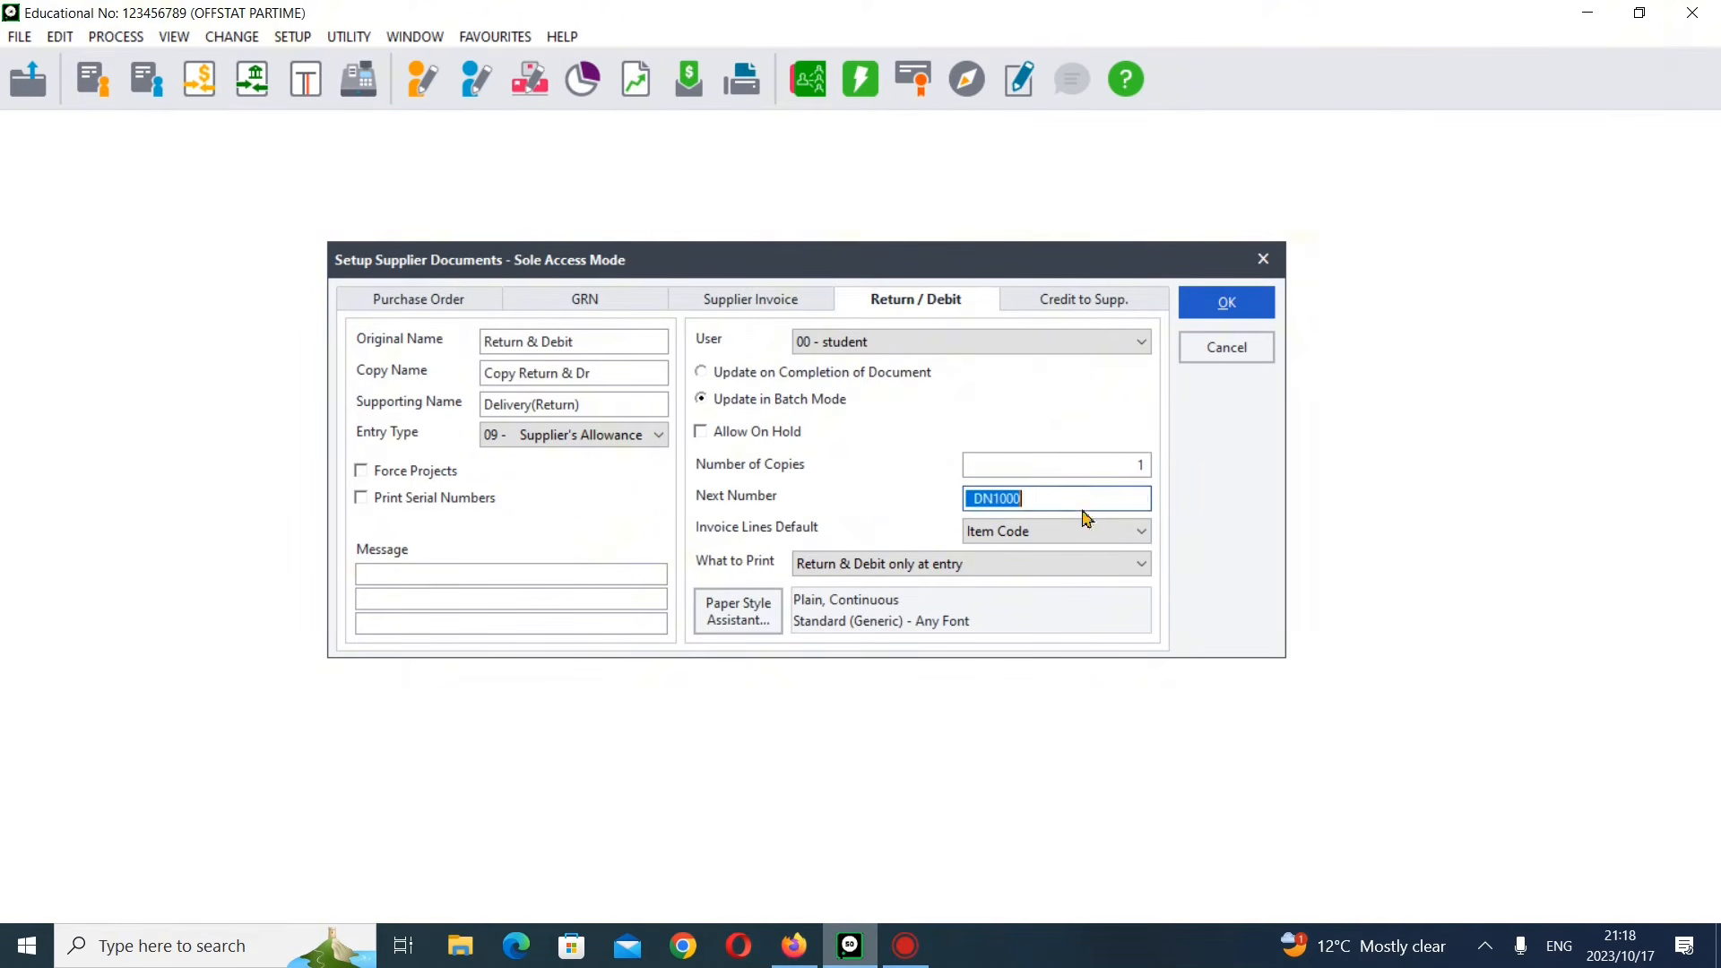
key("BackSpace")
type("DN1")
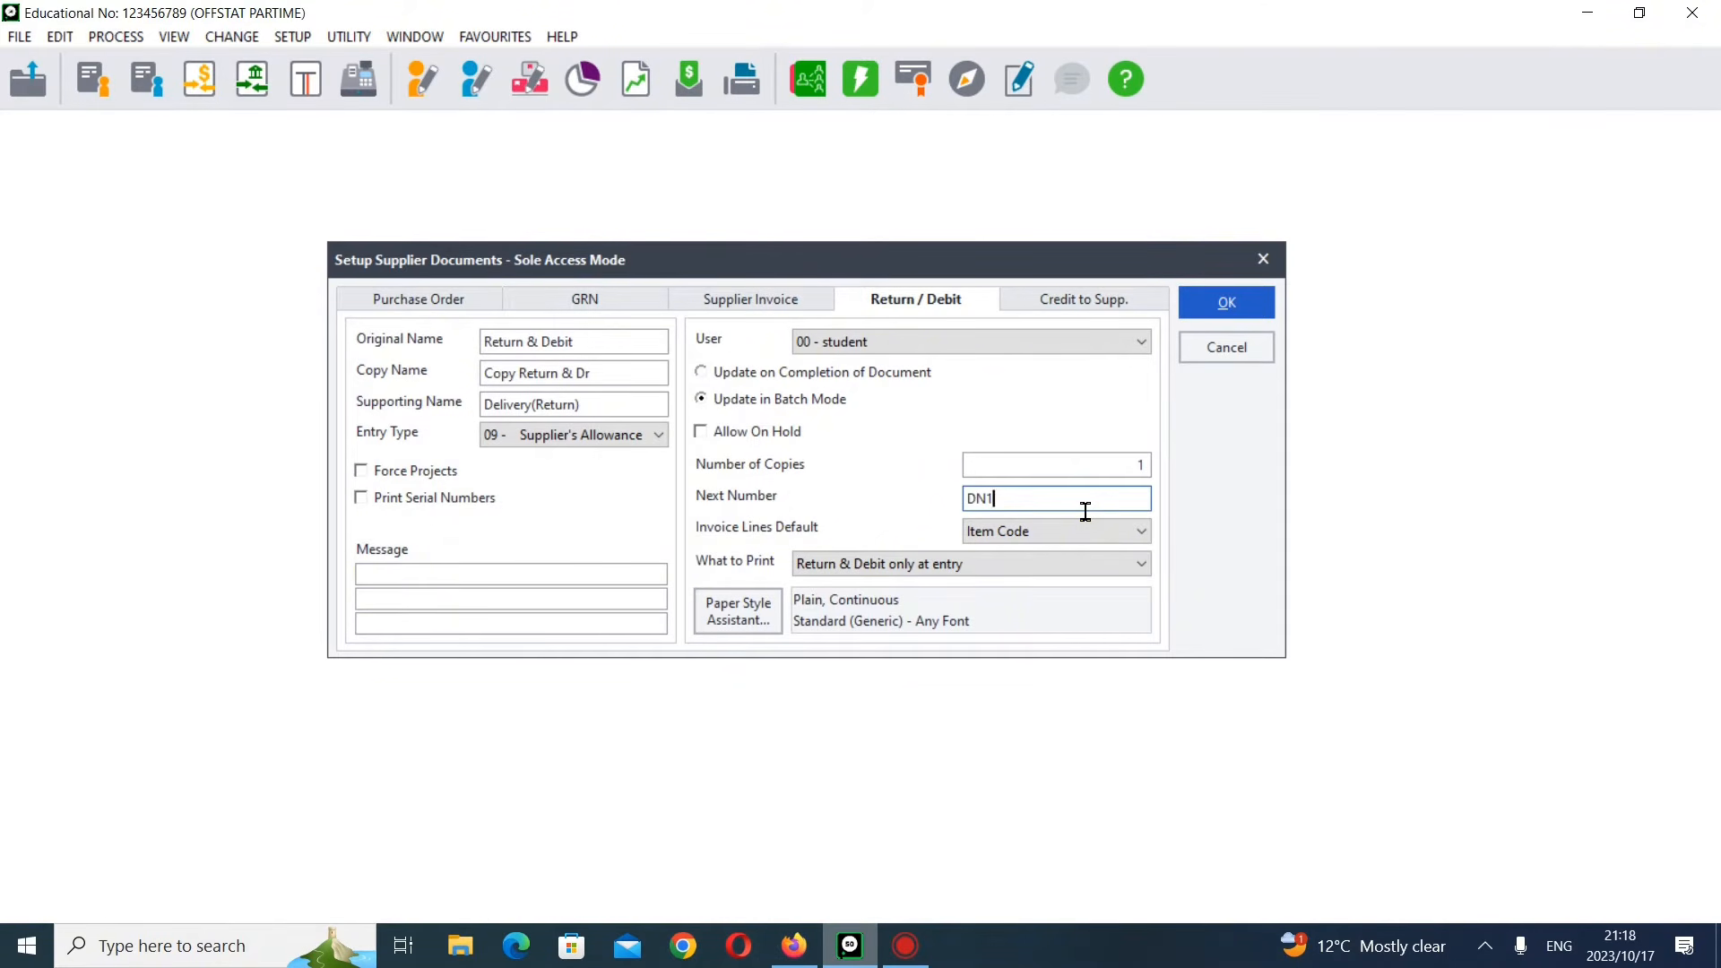
- Rename the supplier Return / Debit document's original name as "Debit Note", checking it against the exam paper, and save the supplier documents setup
left_click(788, 945)
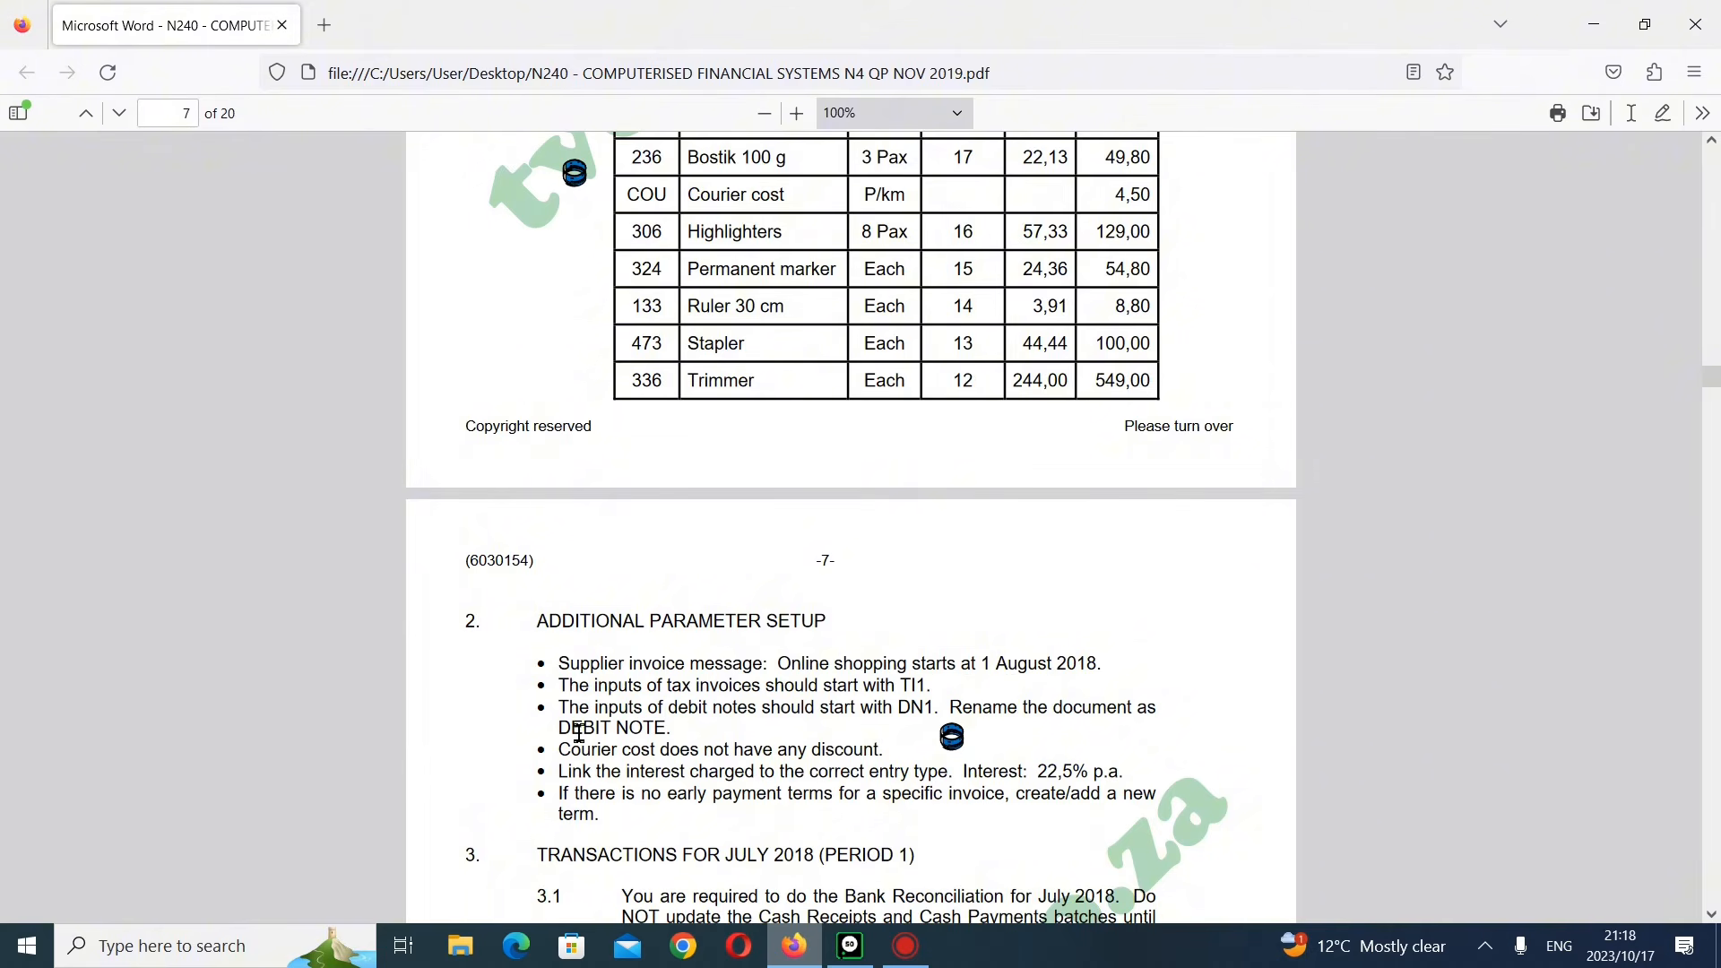
left_click(850, 945)
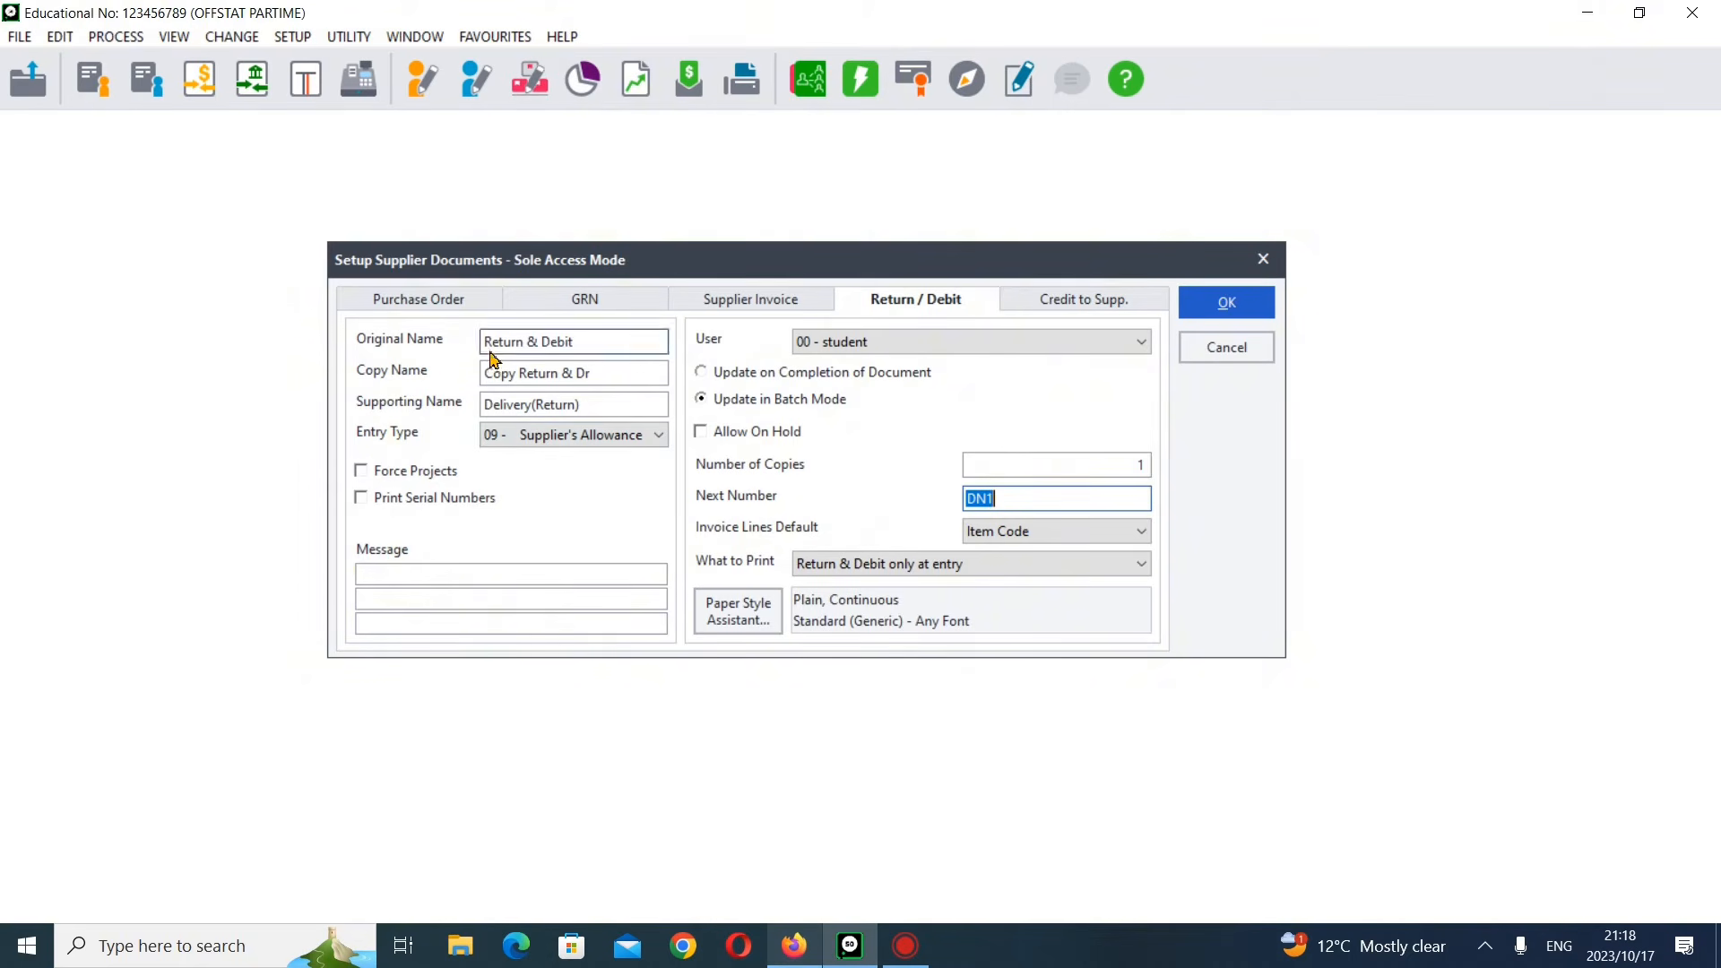
left_click(600, 339)
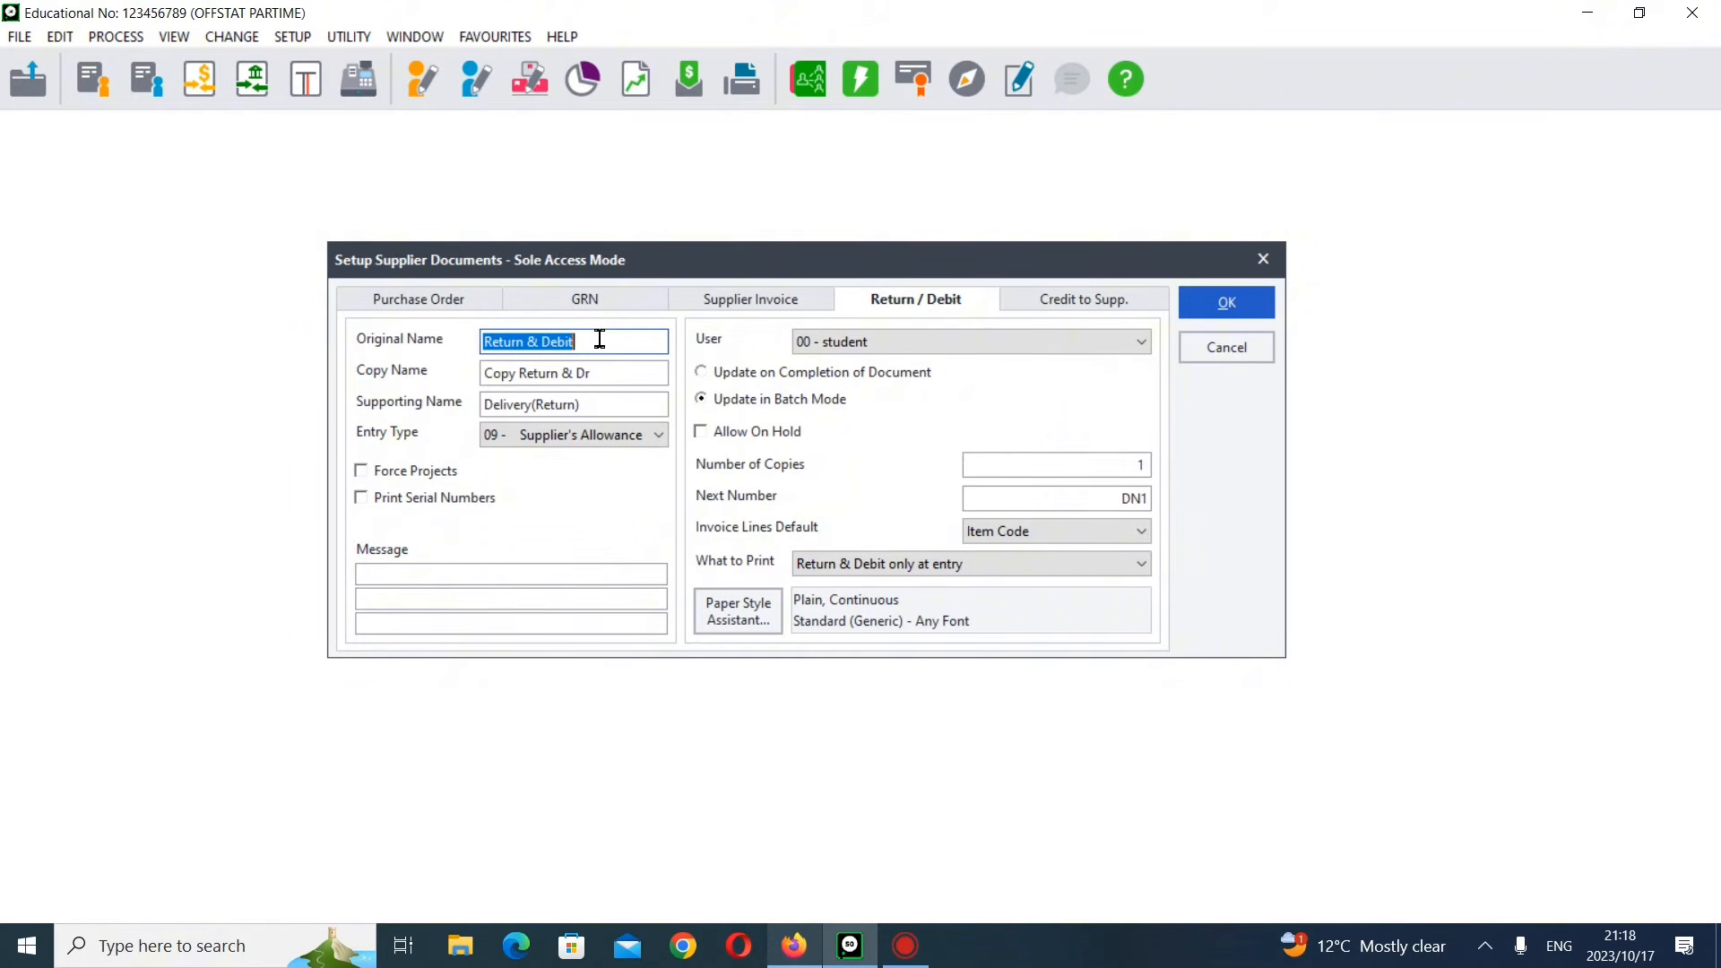
key("BackSpace")
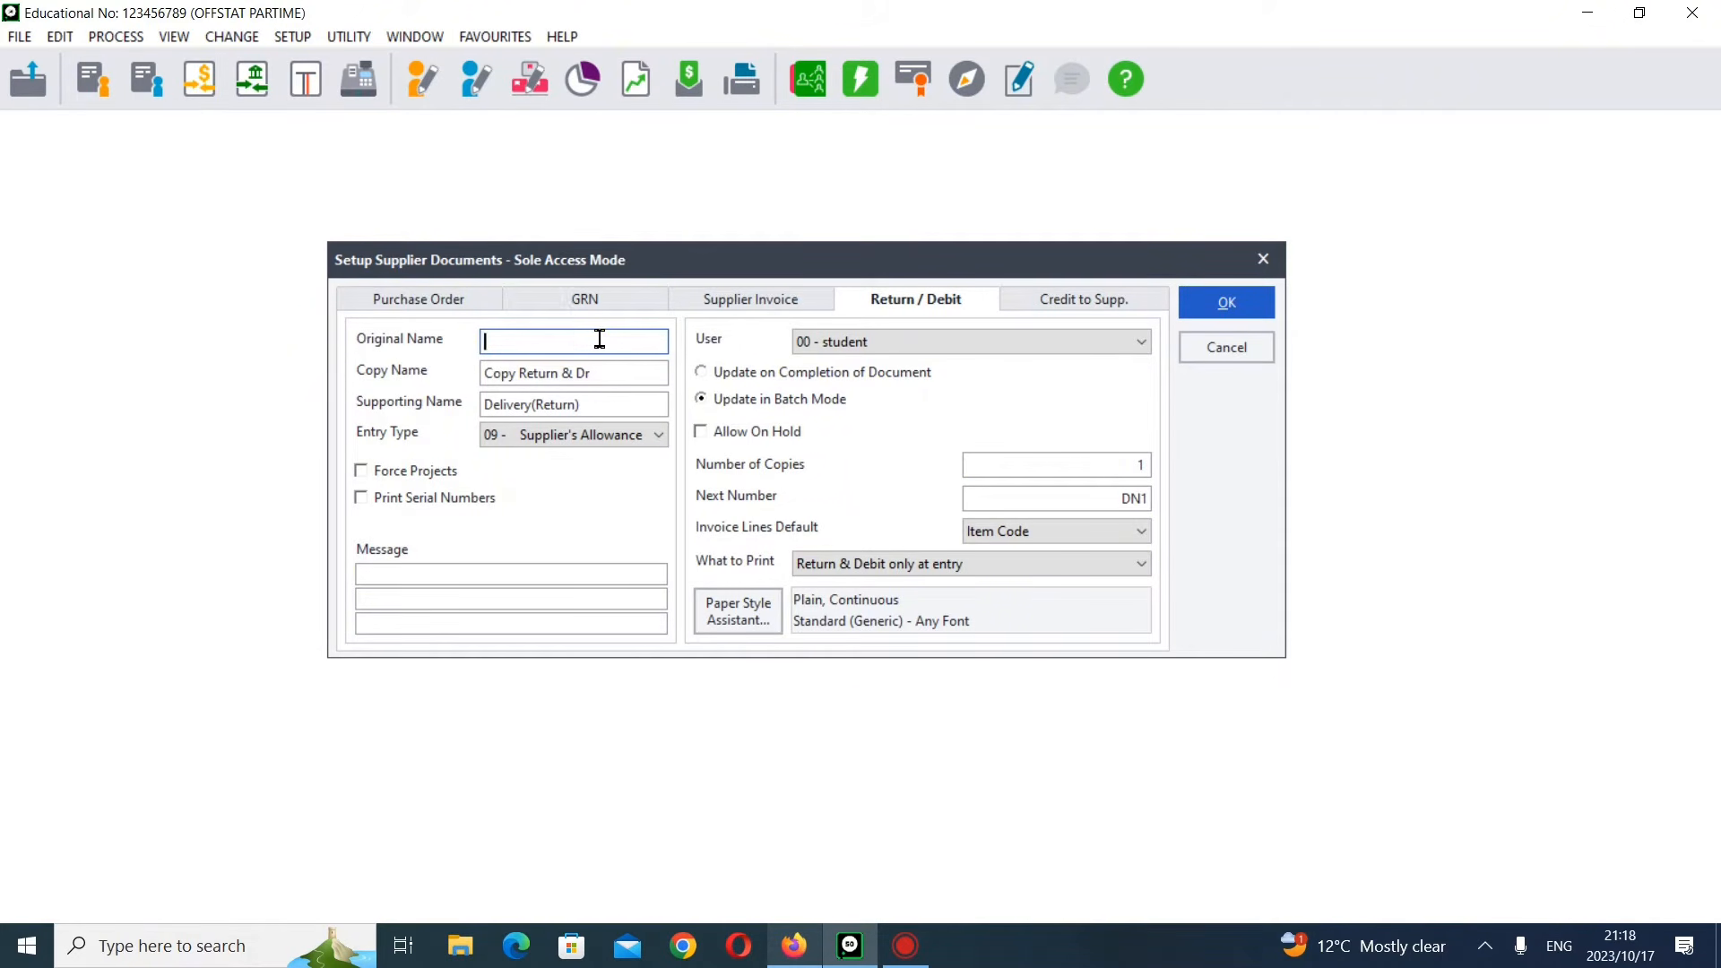
type("Debit Note")
left_click(796, 946)
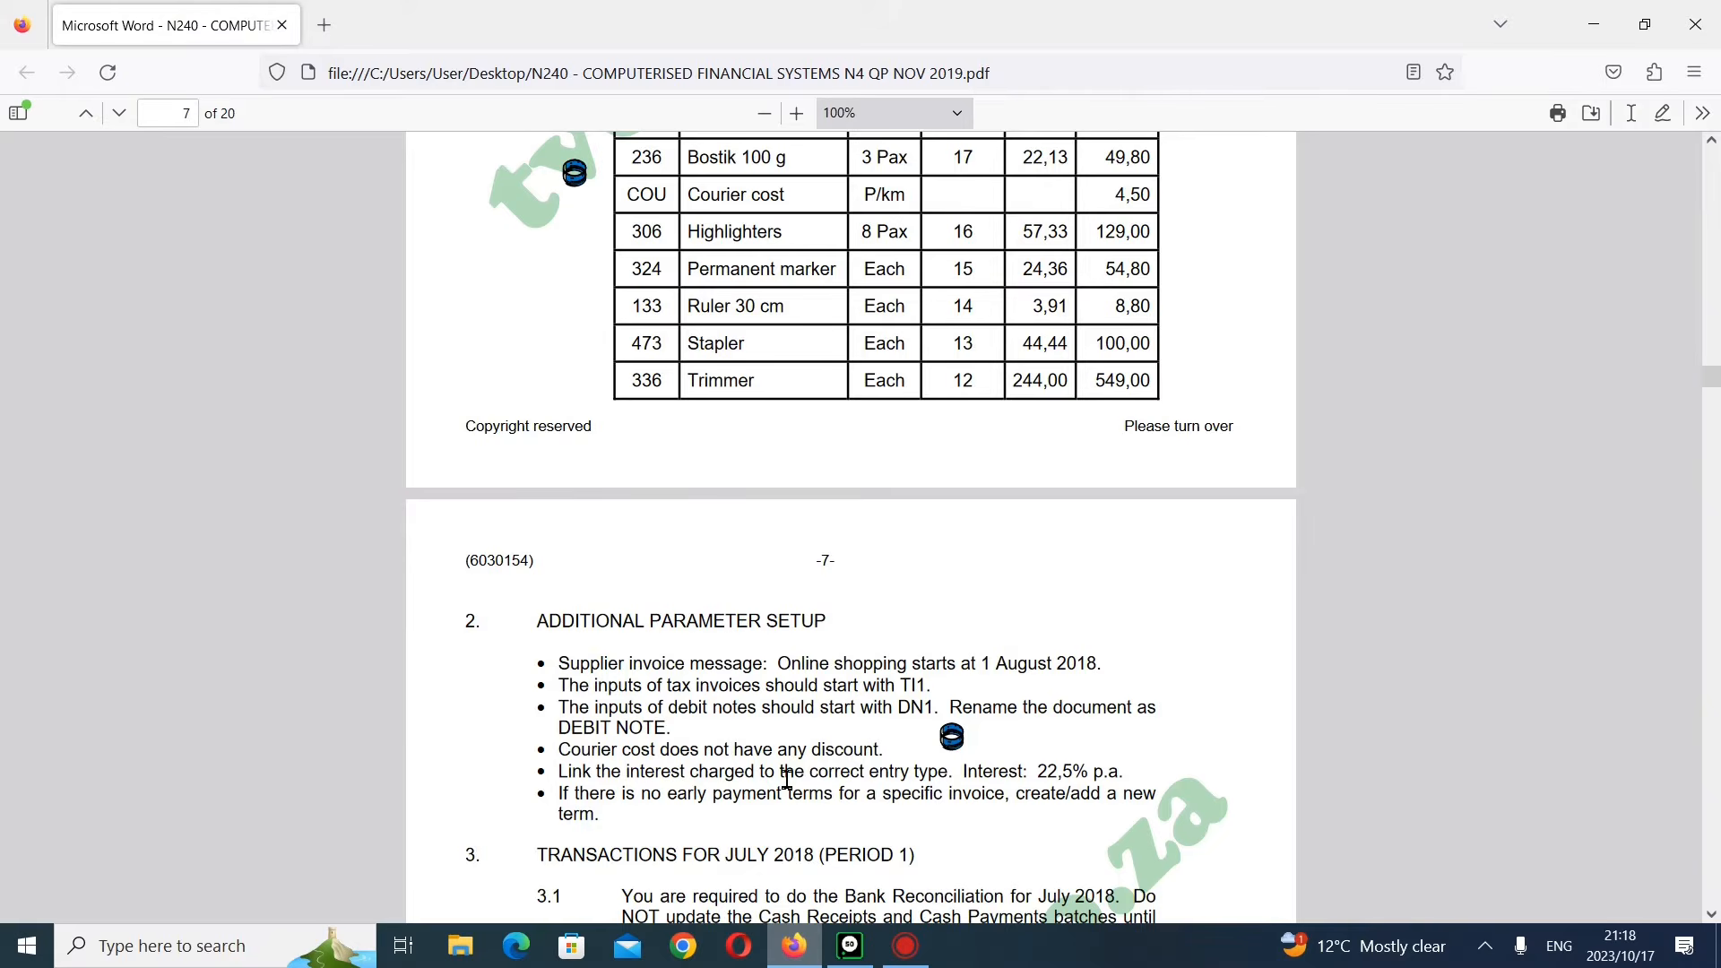
left_click(852, 944)
left_click(1223, 303)
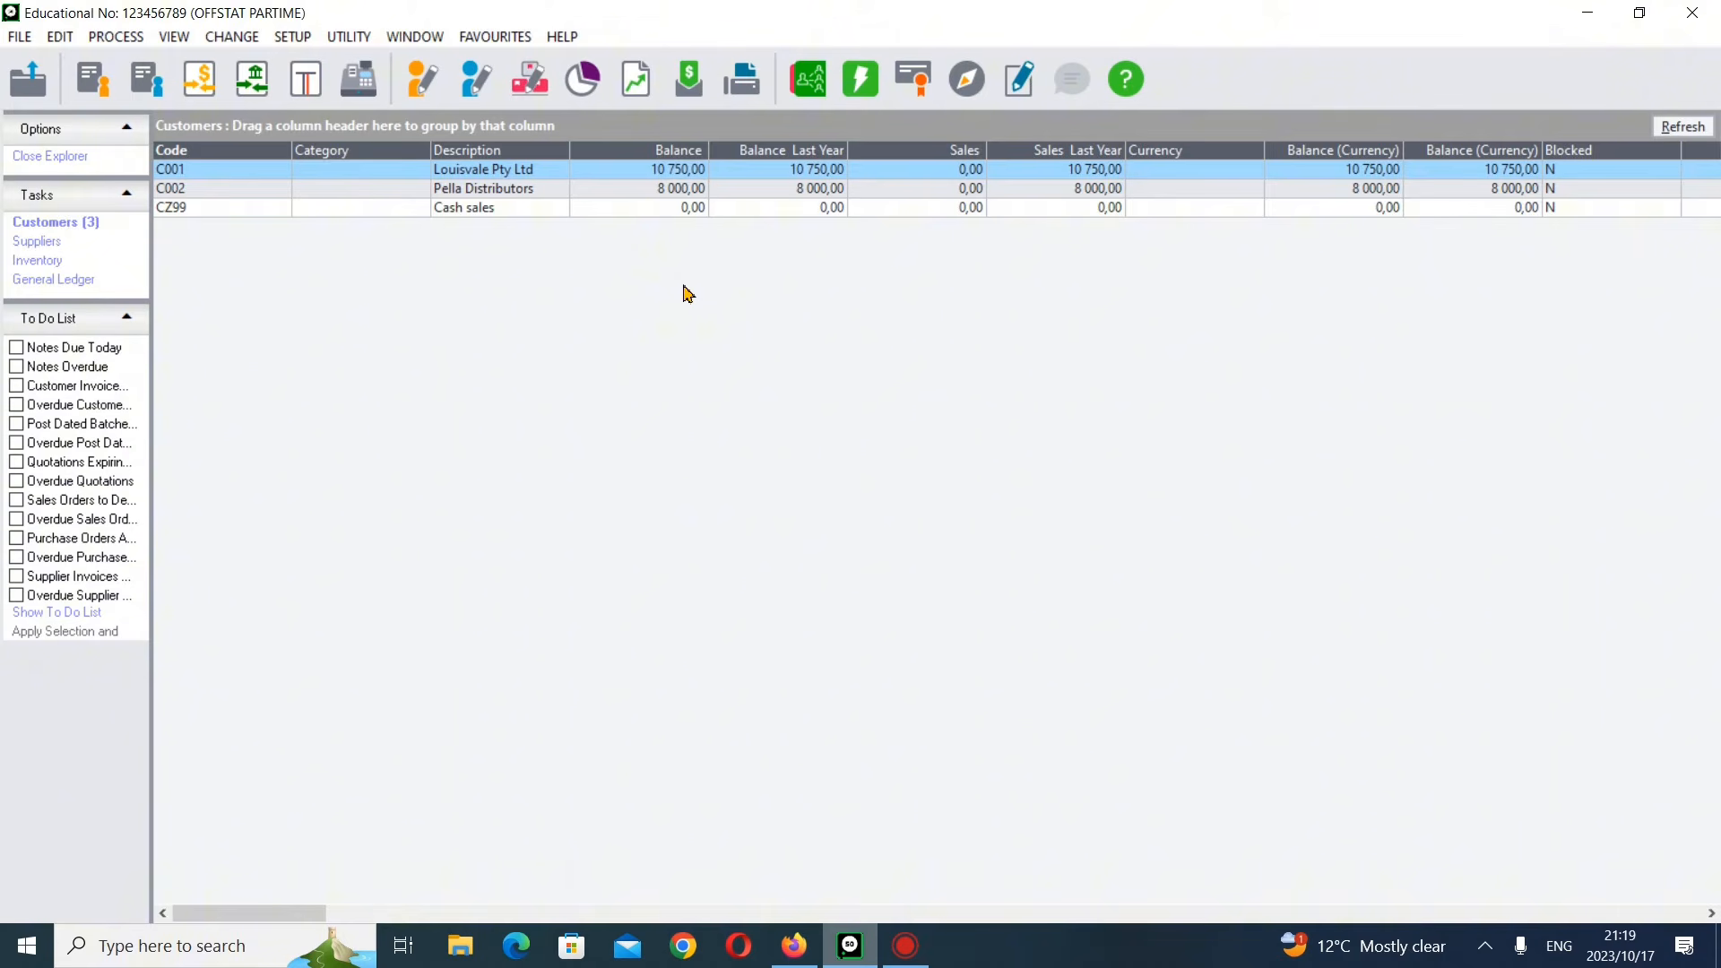
- Open the customer documents setup on the Invoice settings and check the required tax invoice numbering in the exam paper
left_click(294, 36)
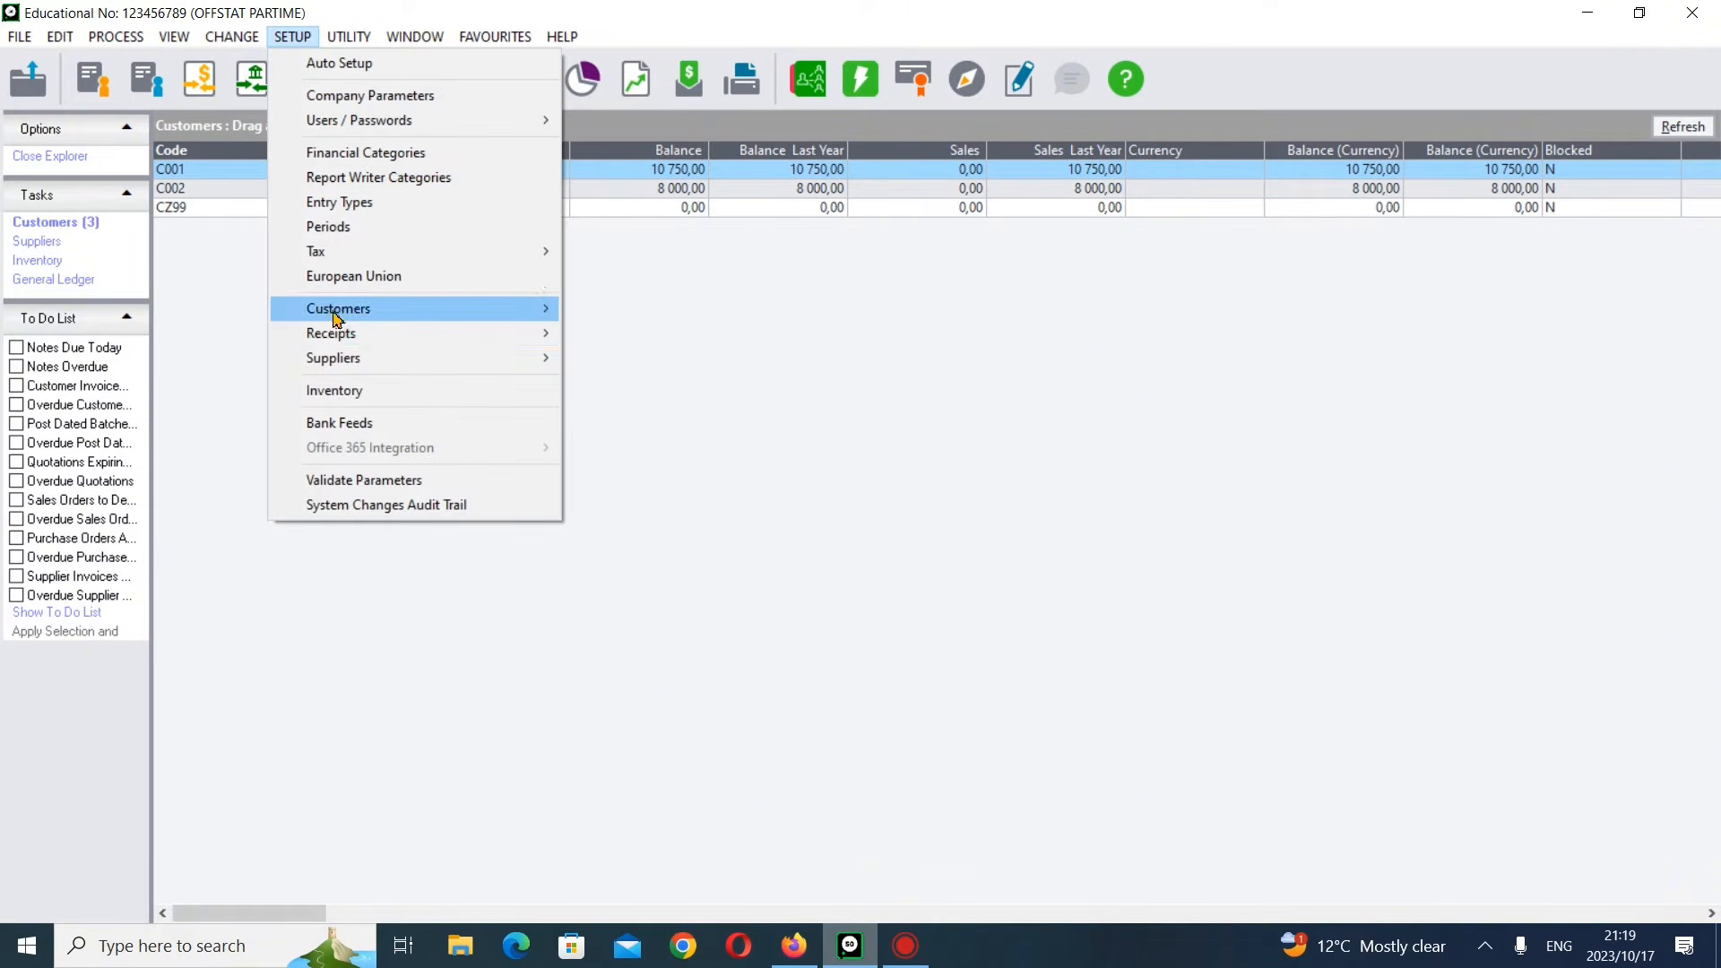
mouse_move(492, 315)
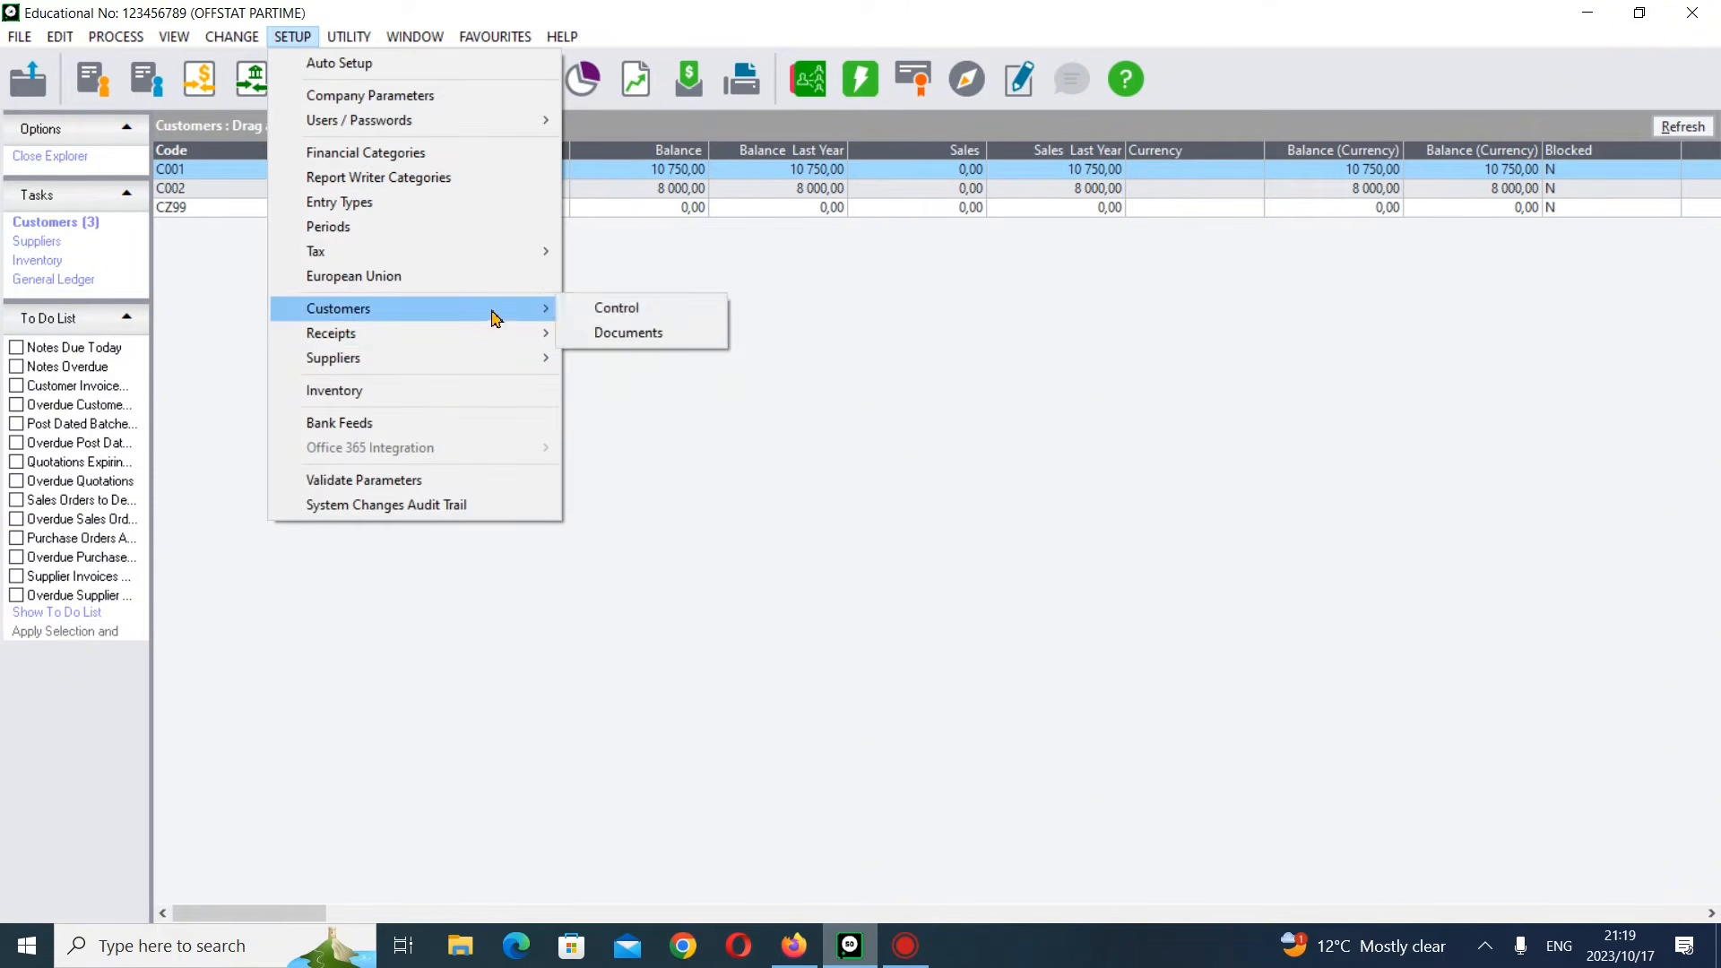
left_click(599, 335)
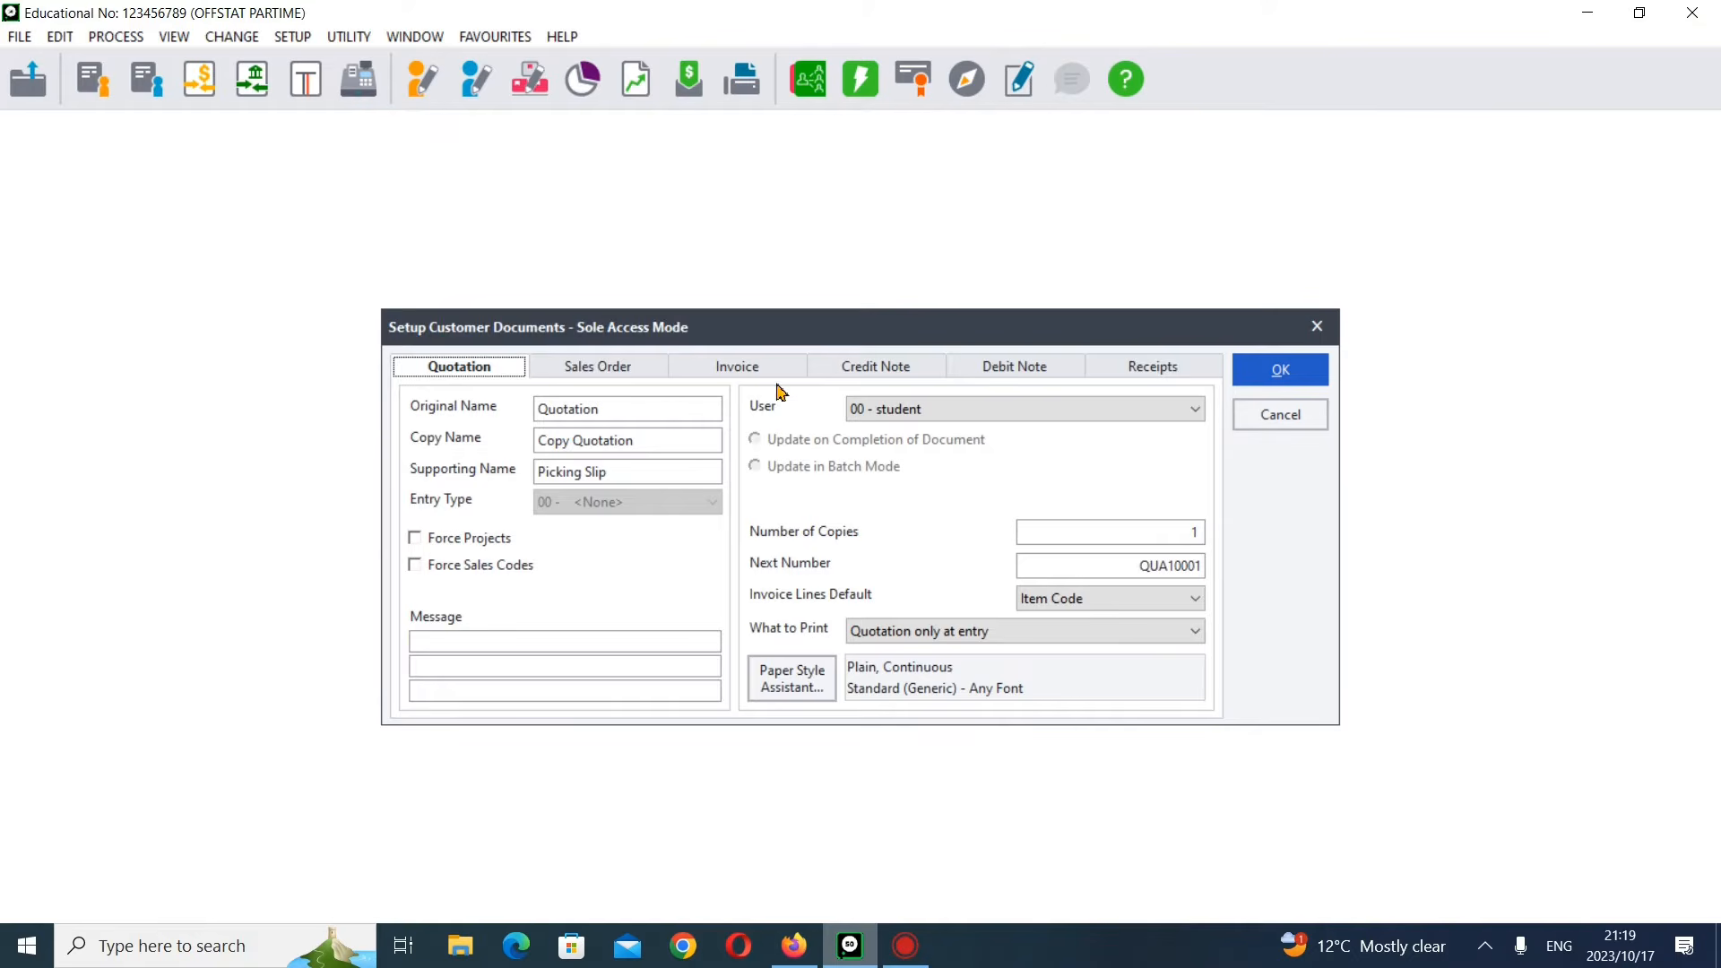
left_click(771, 367)
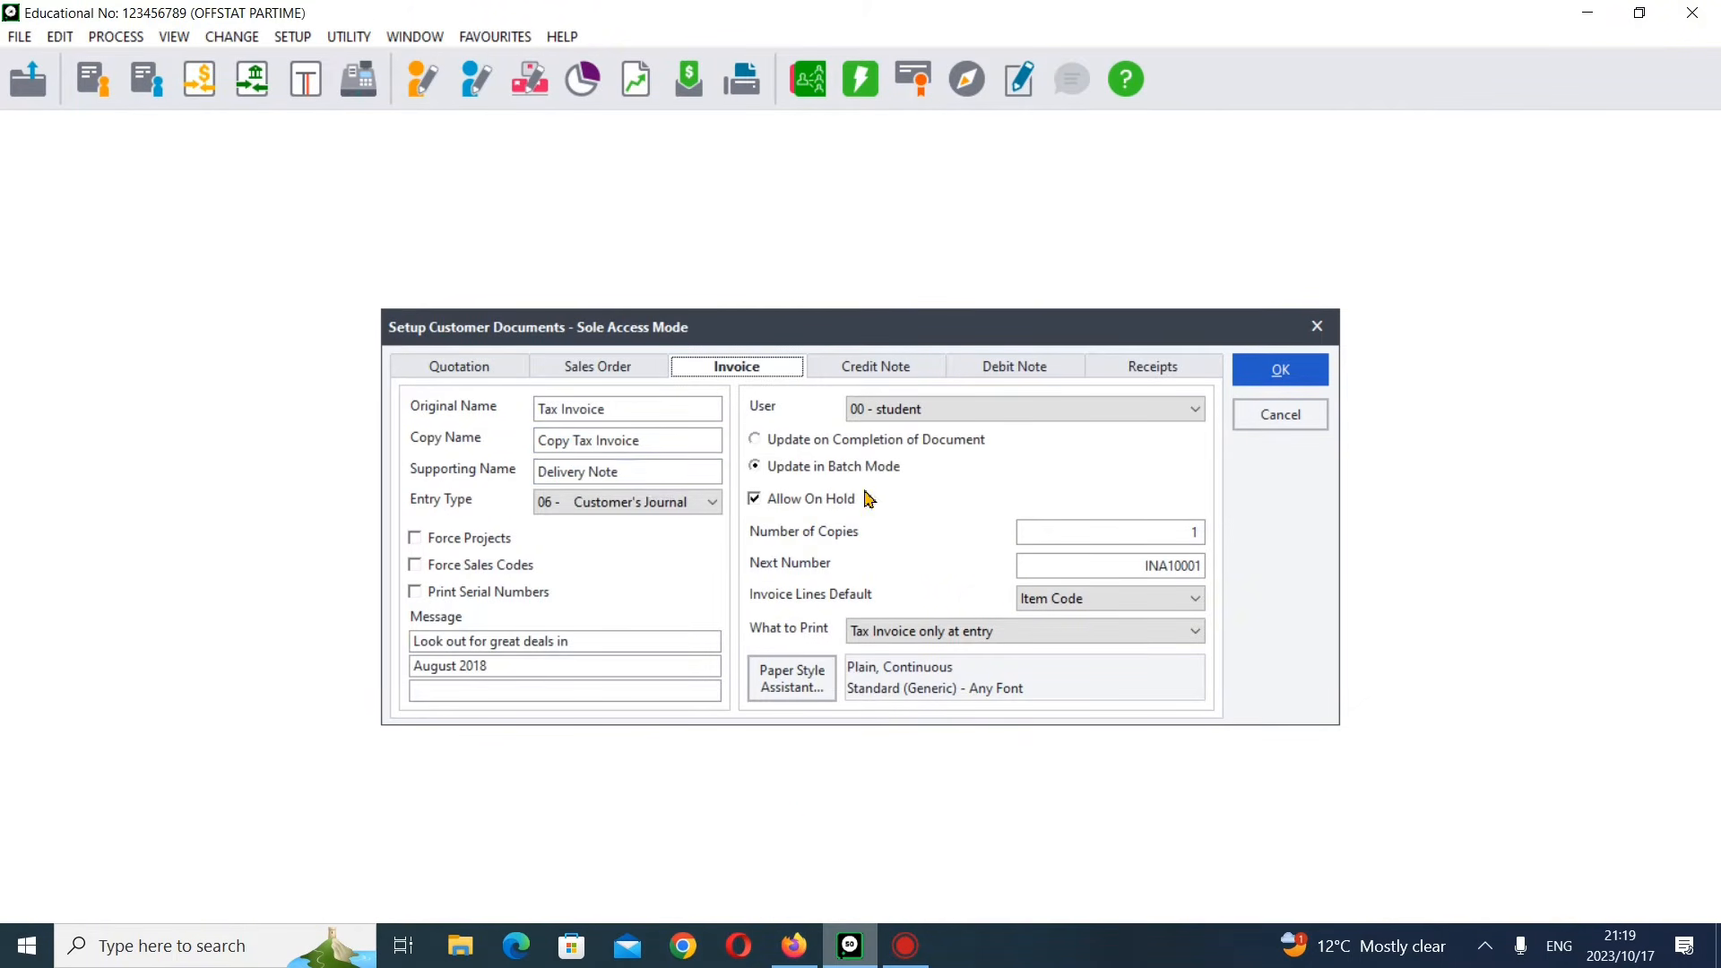
left_click(795, 946)
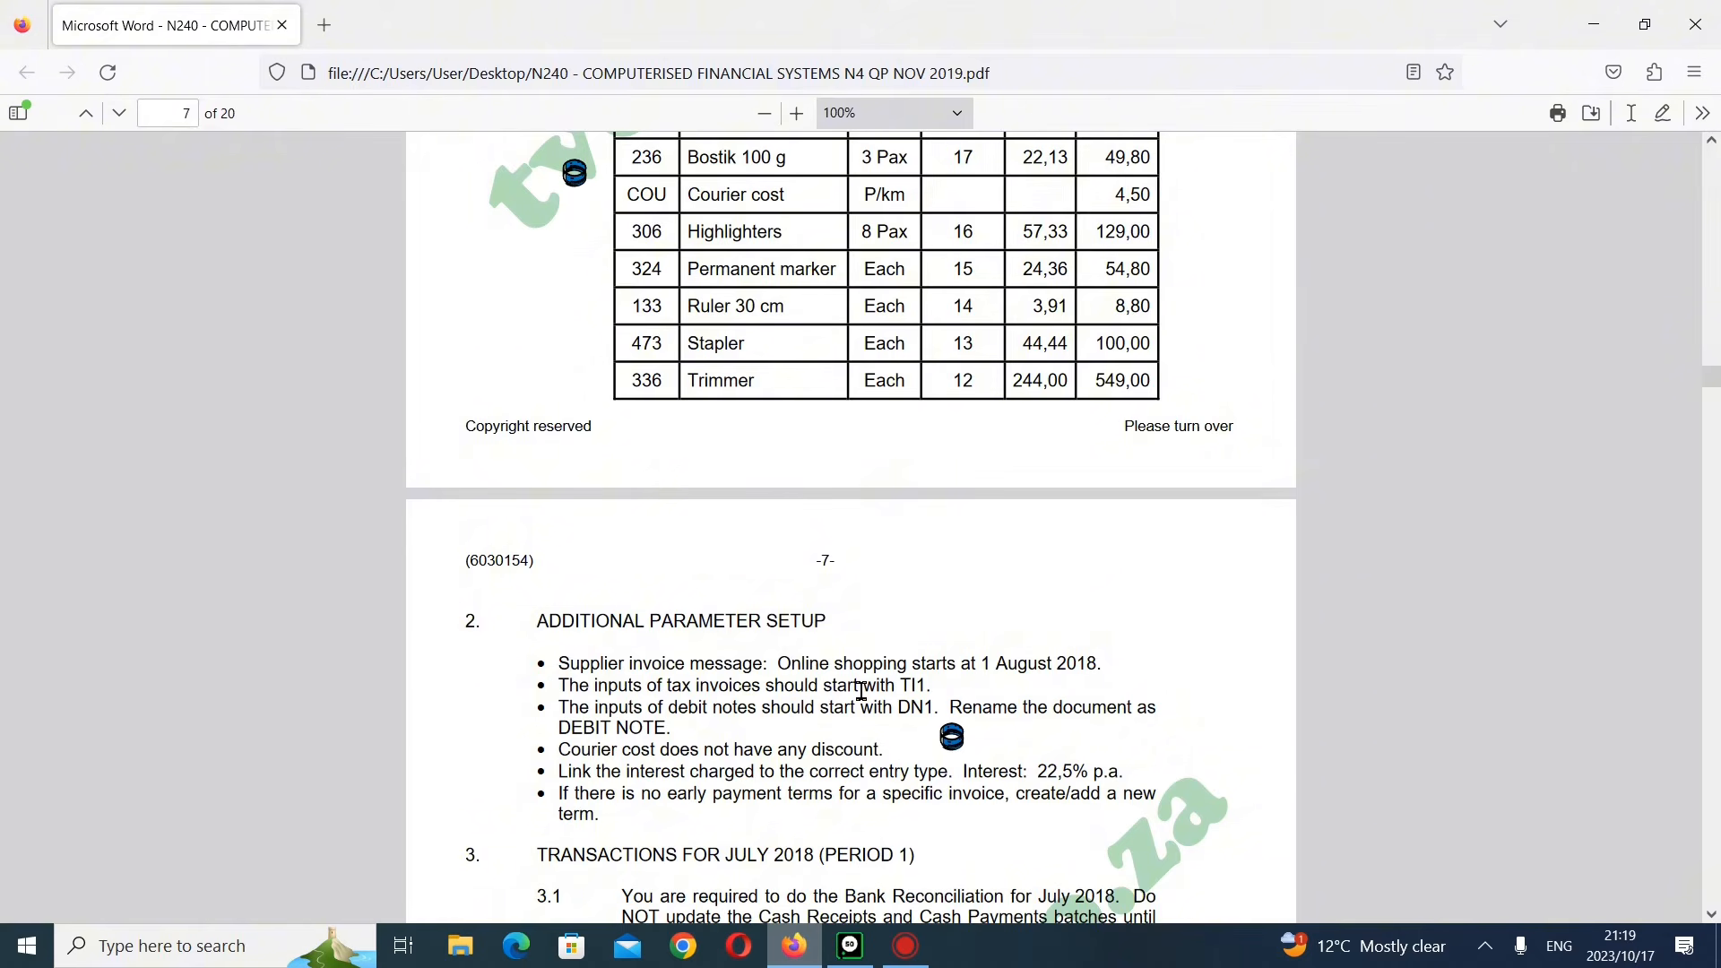
left_click(850, 946)
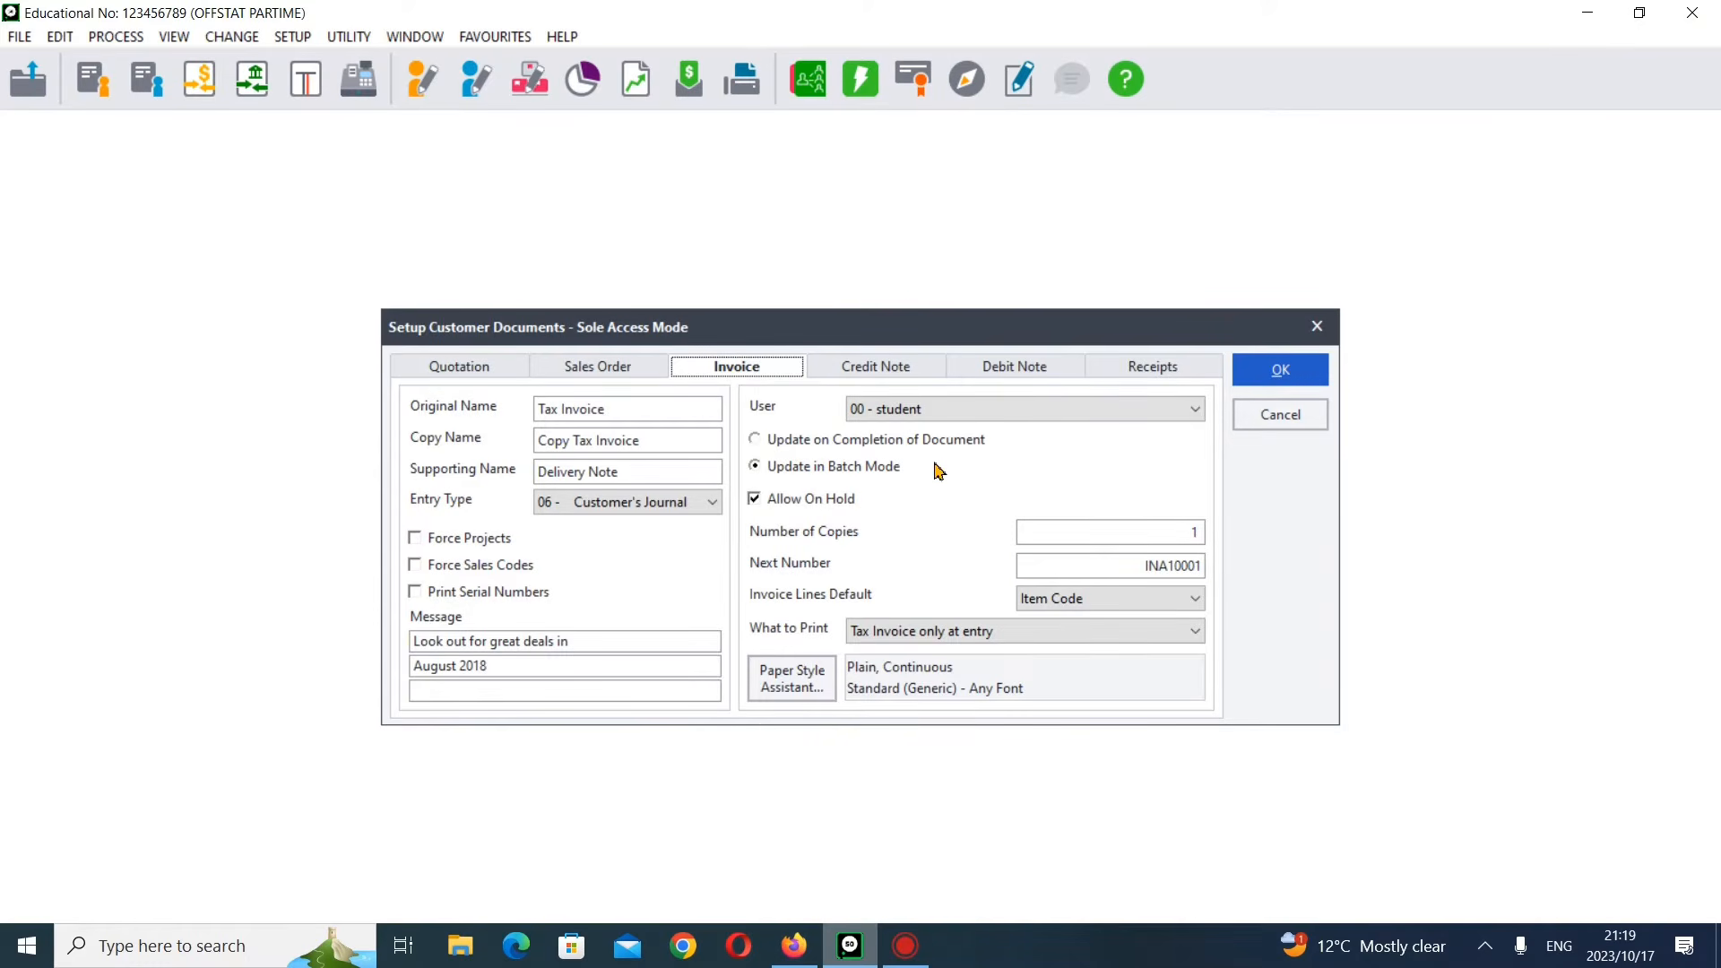
- Set the customer tax invoice's next number to TI1, recheck it in the exam paper, and save the customer documents setup
left_click(1120, 566)
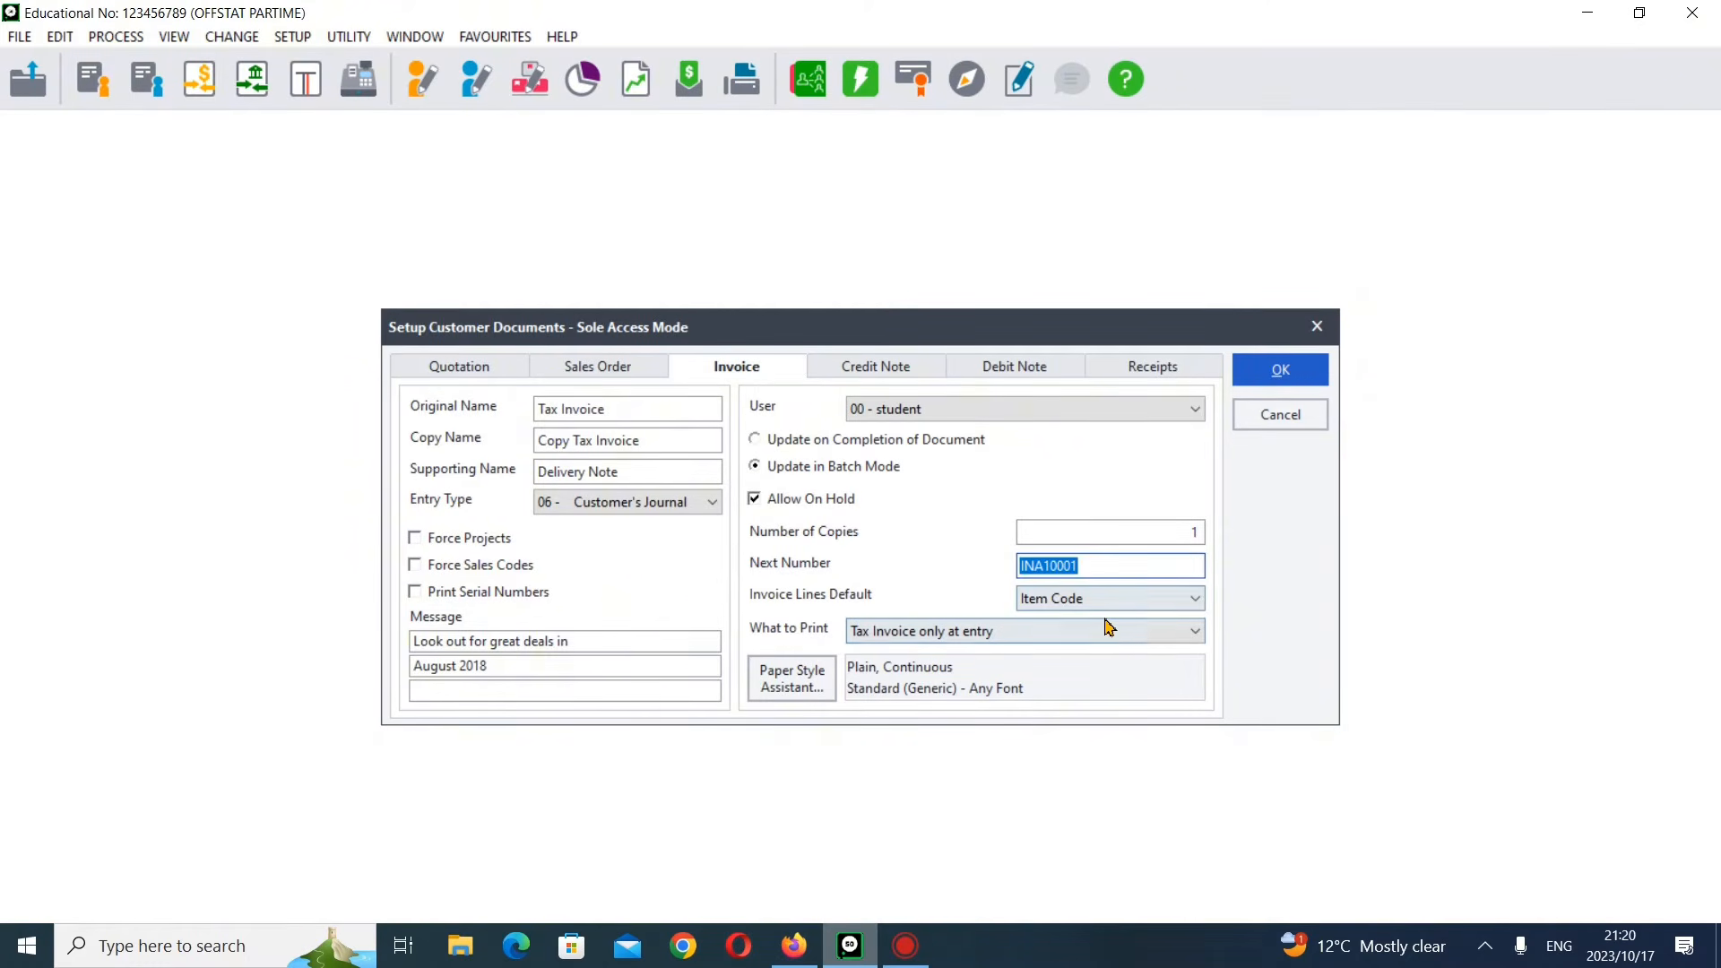
key("Delete")
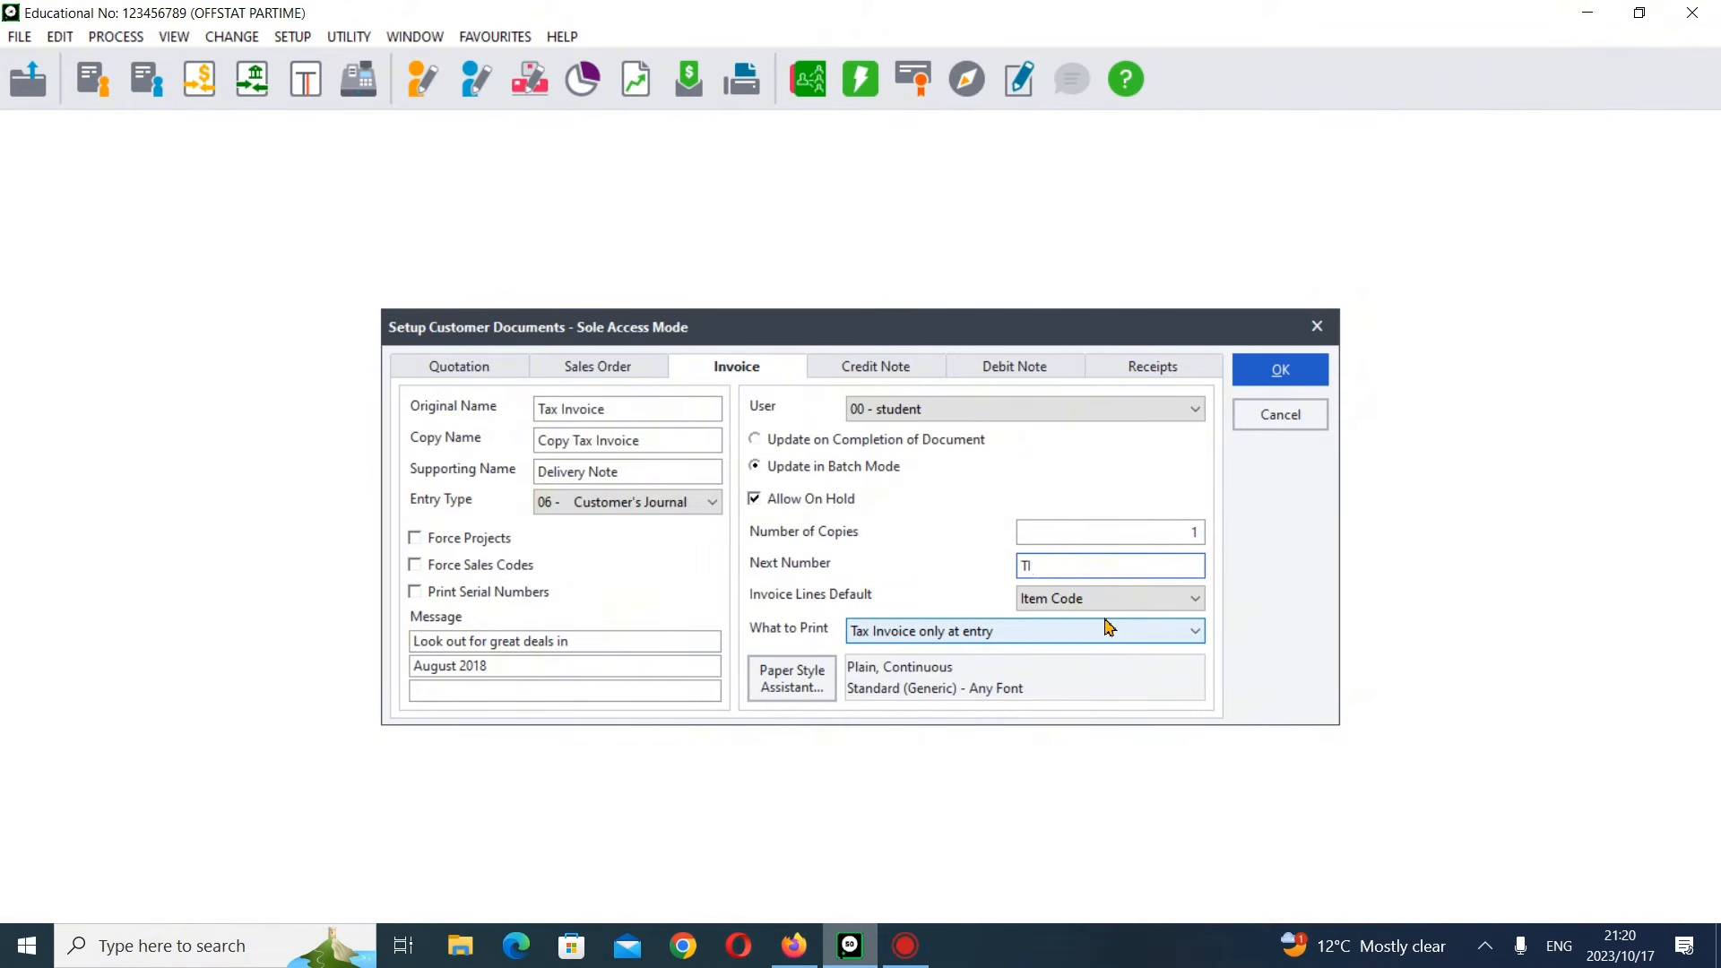
left_click(797, 944)
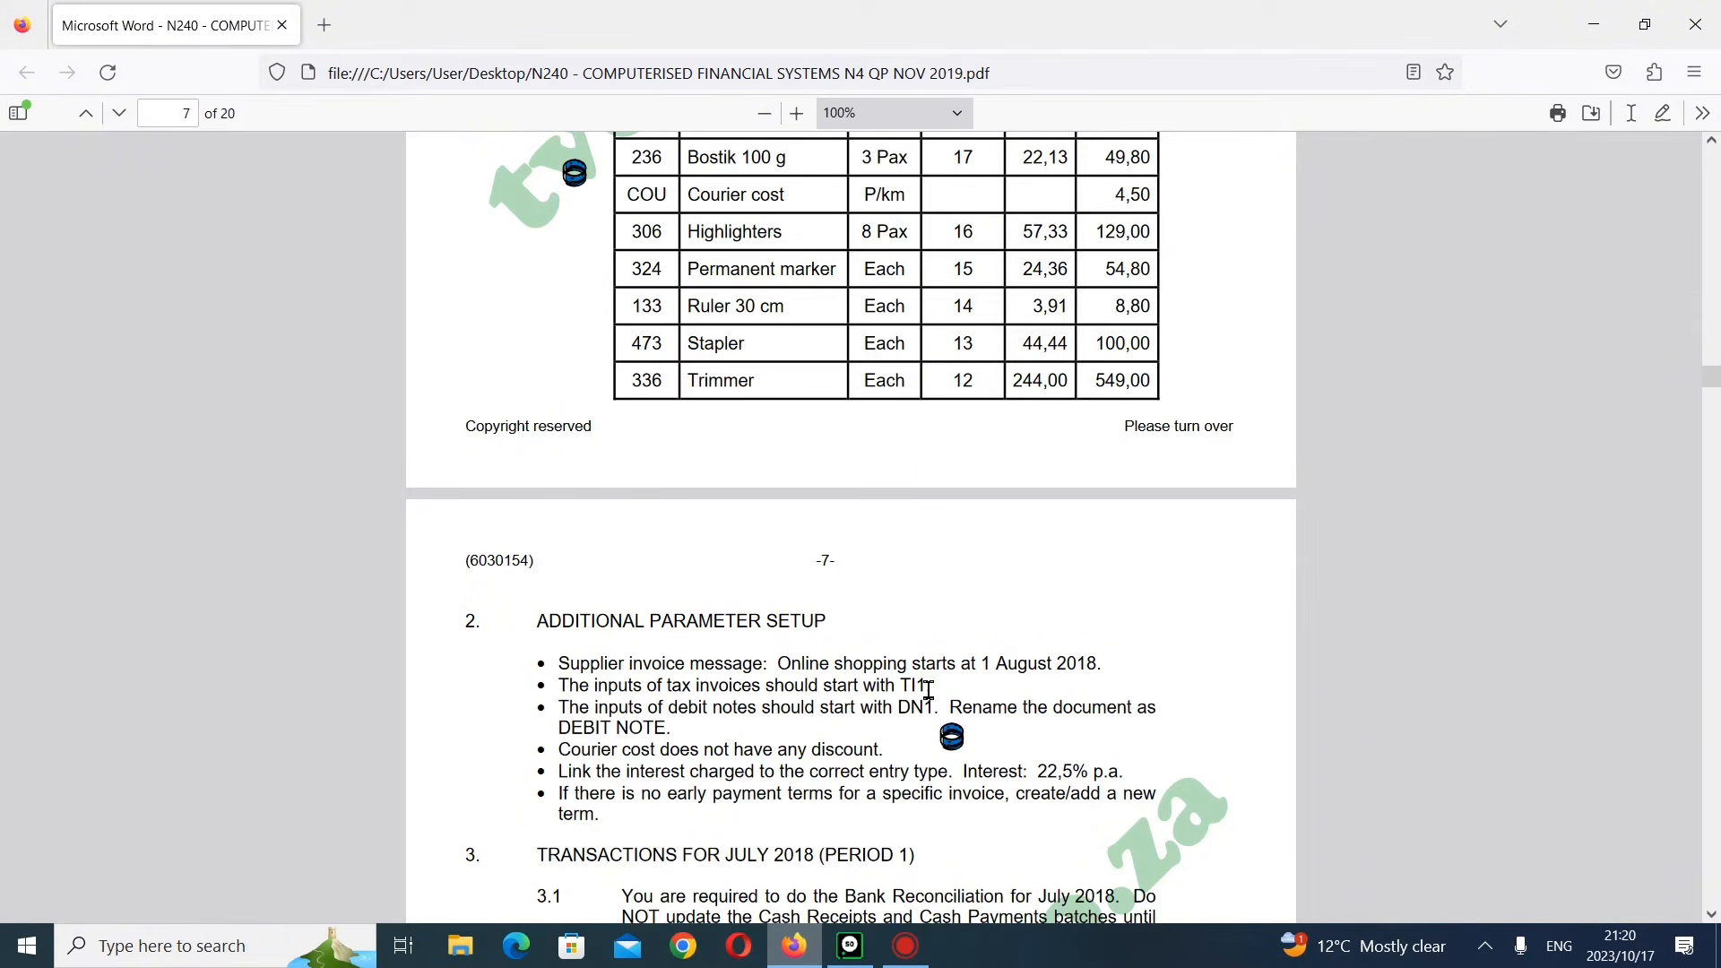
left_click(850, 959)
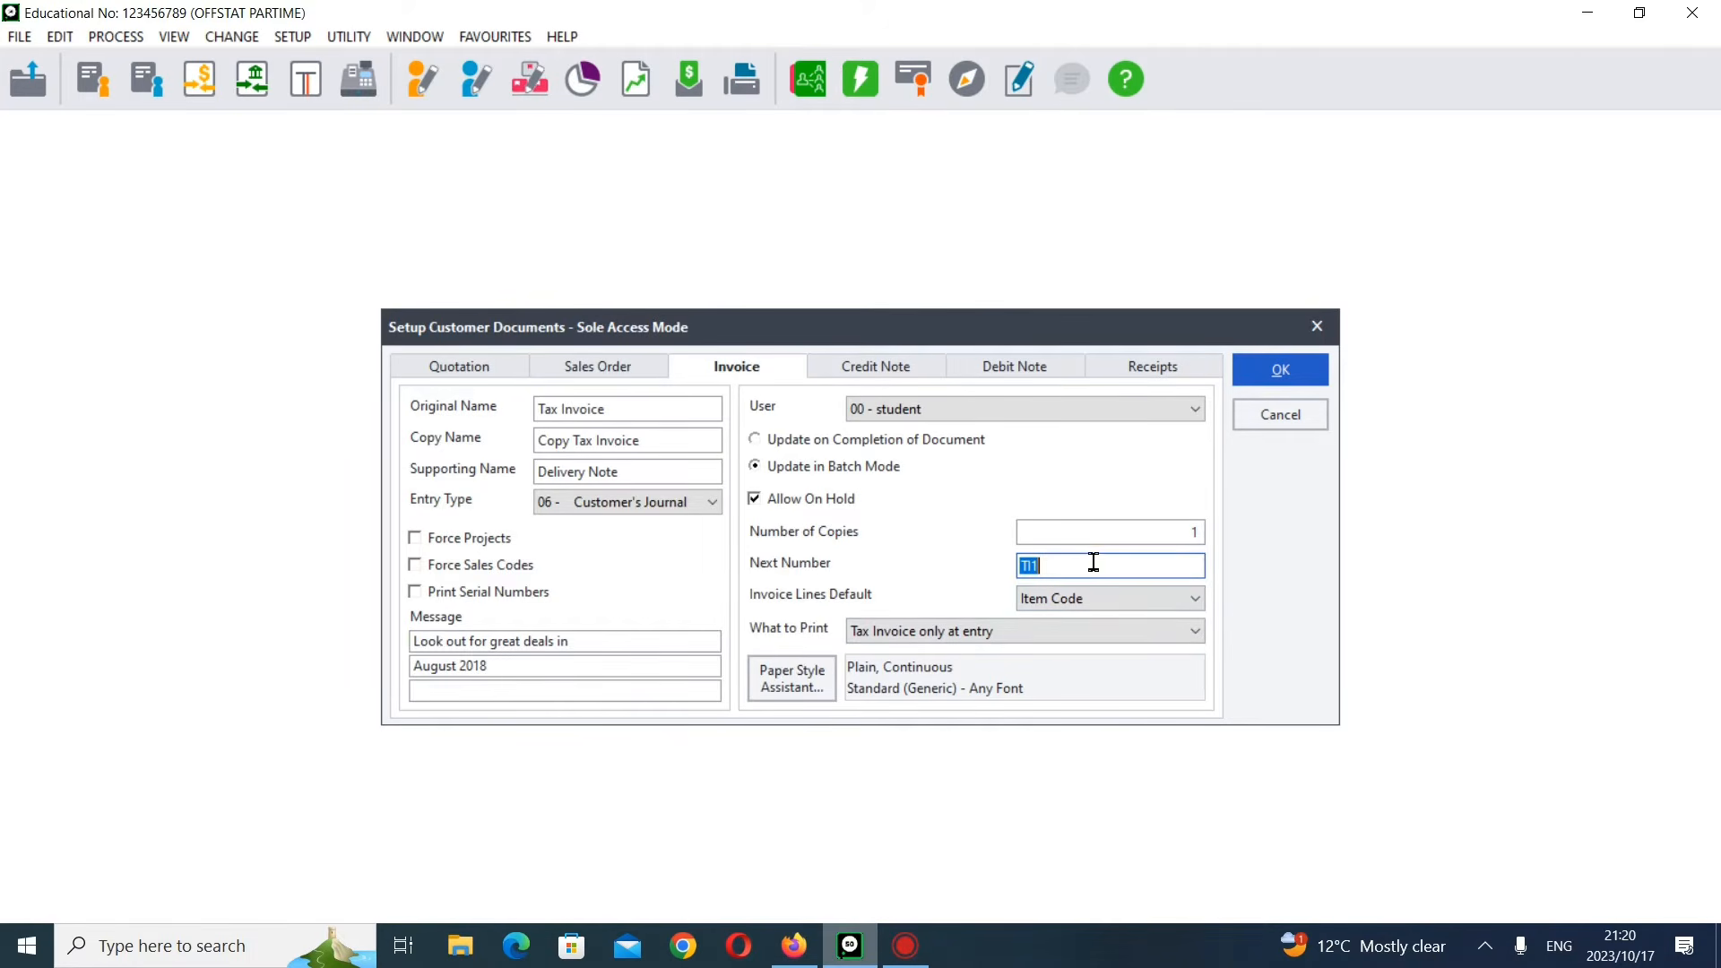
left_click(793, 946)
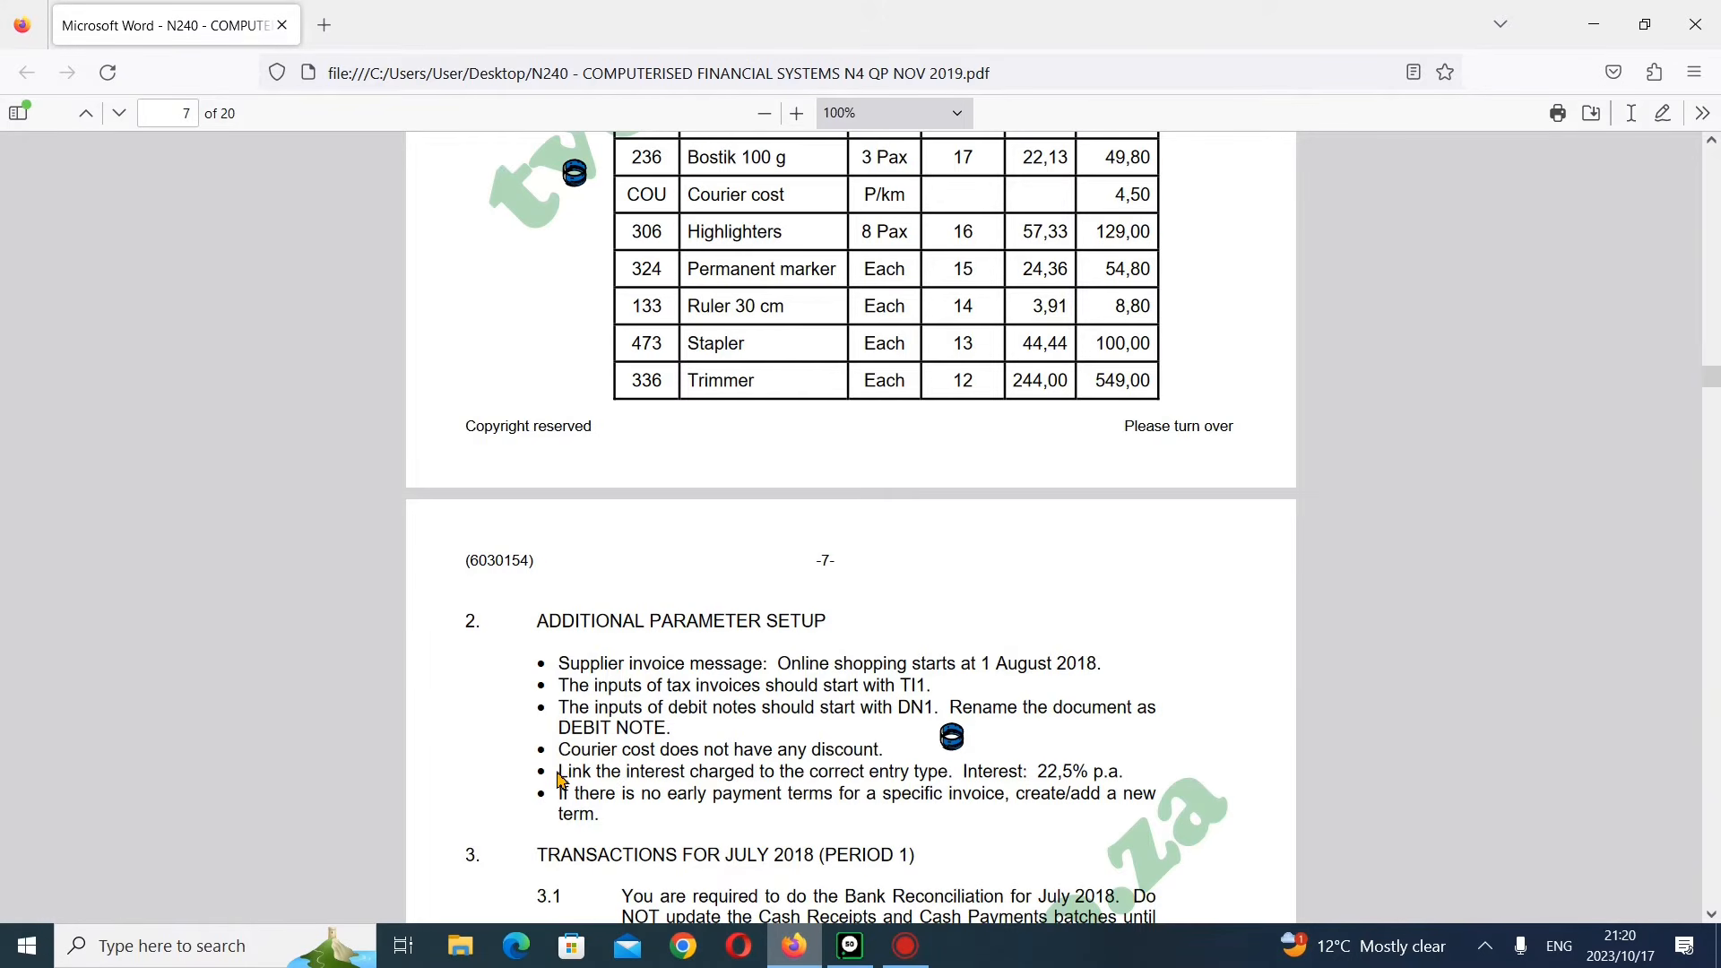
left_click(850, 946)
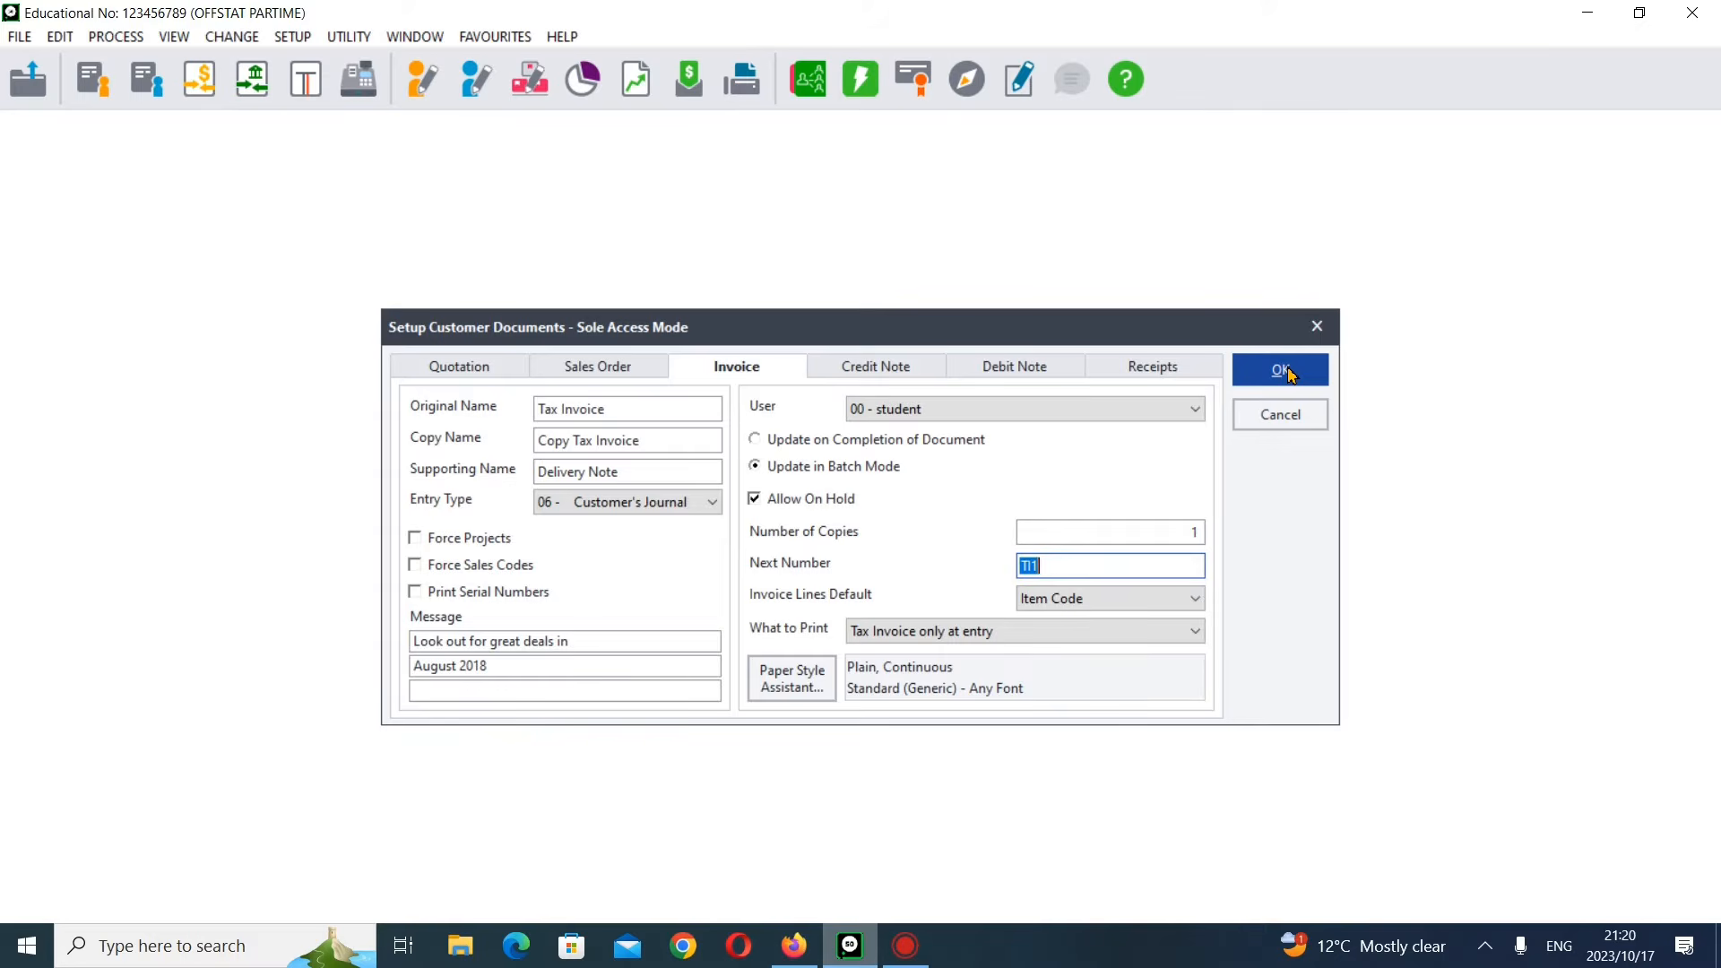
left_click(1288, 375)
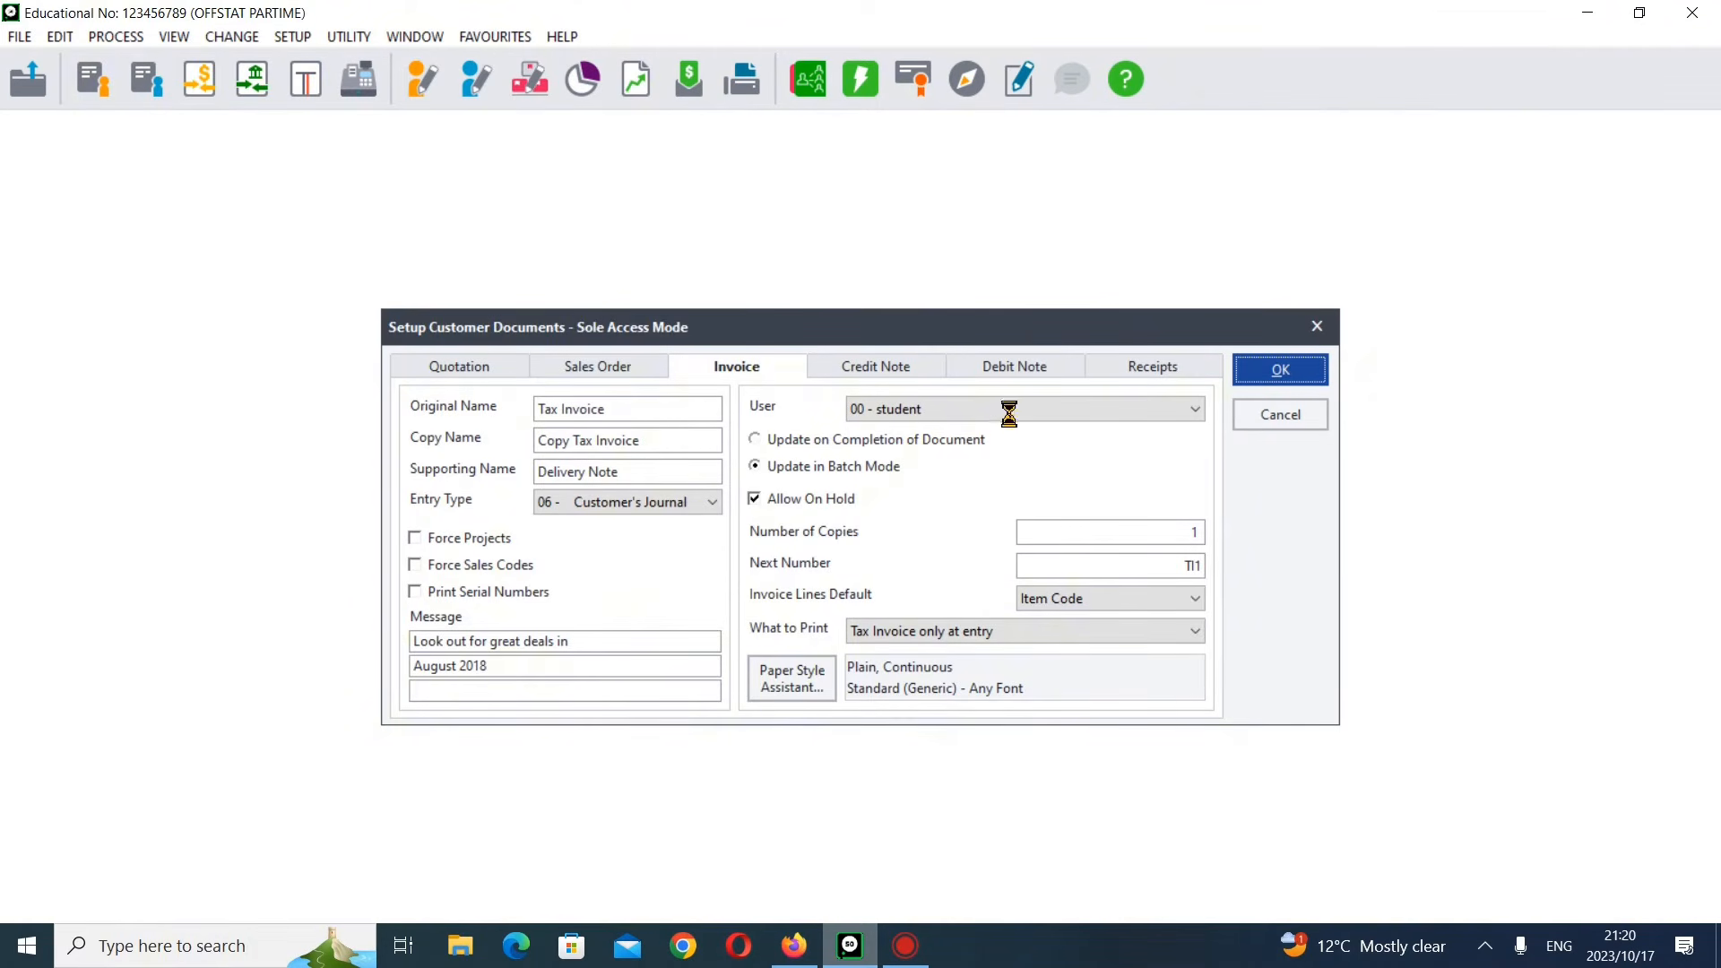
- Reopen the customer documents setup and review the Credit Note settings
left_click(292, 38)
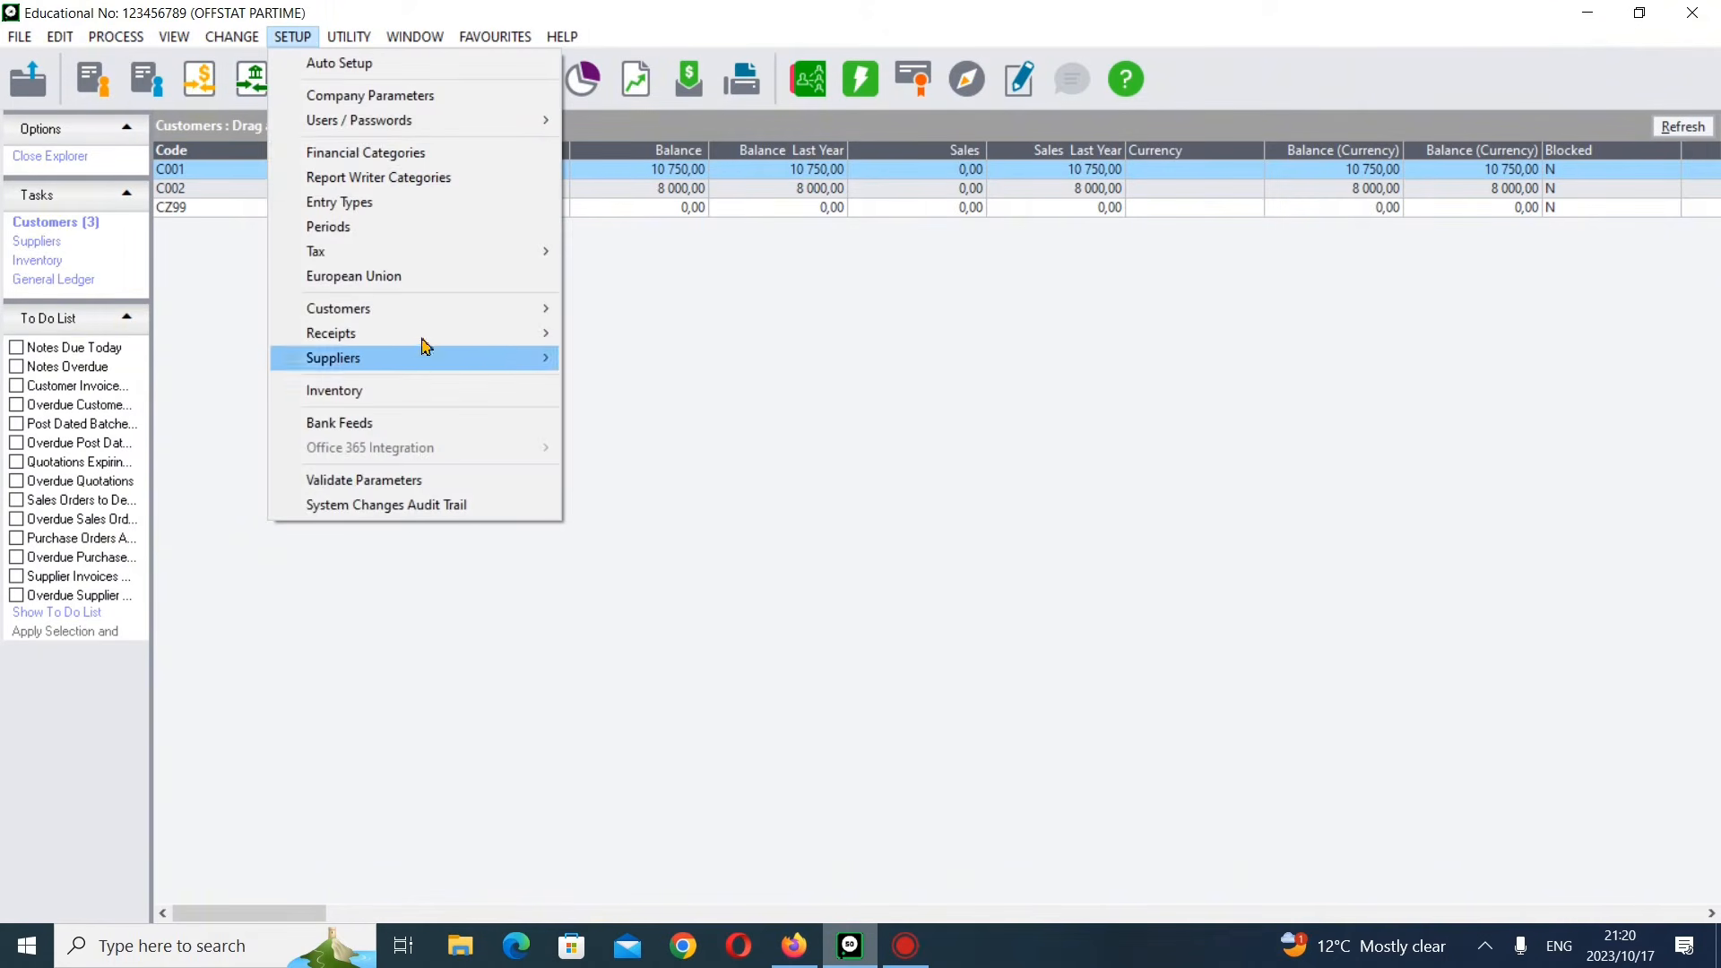
mouse_move(434, 309)
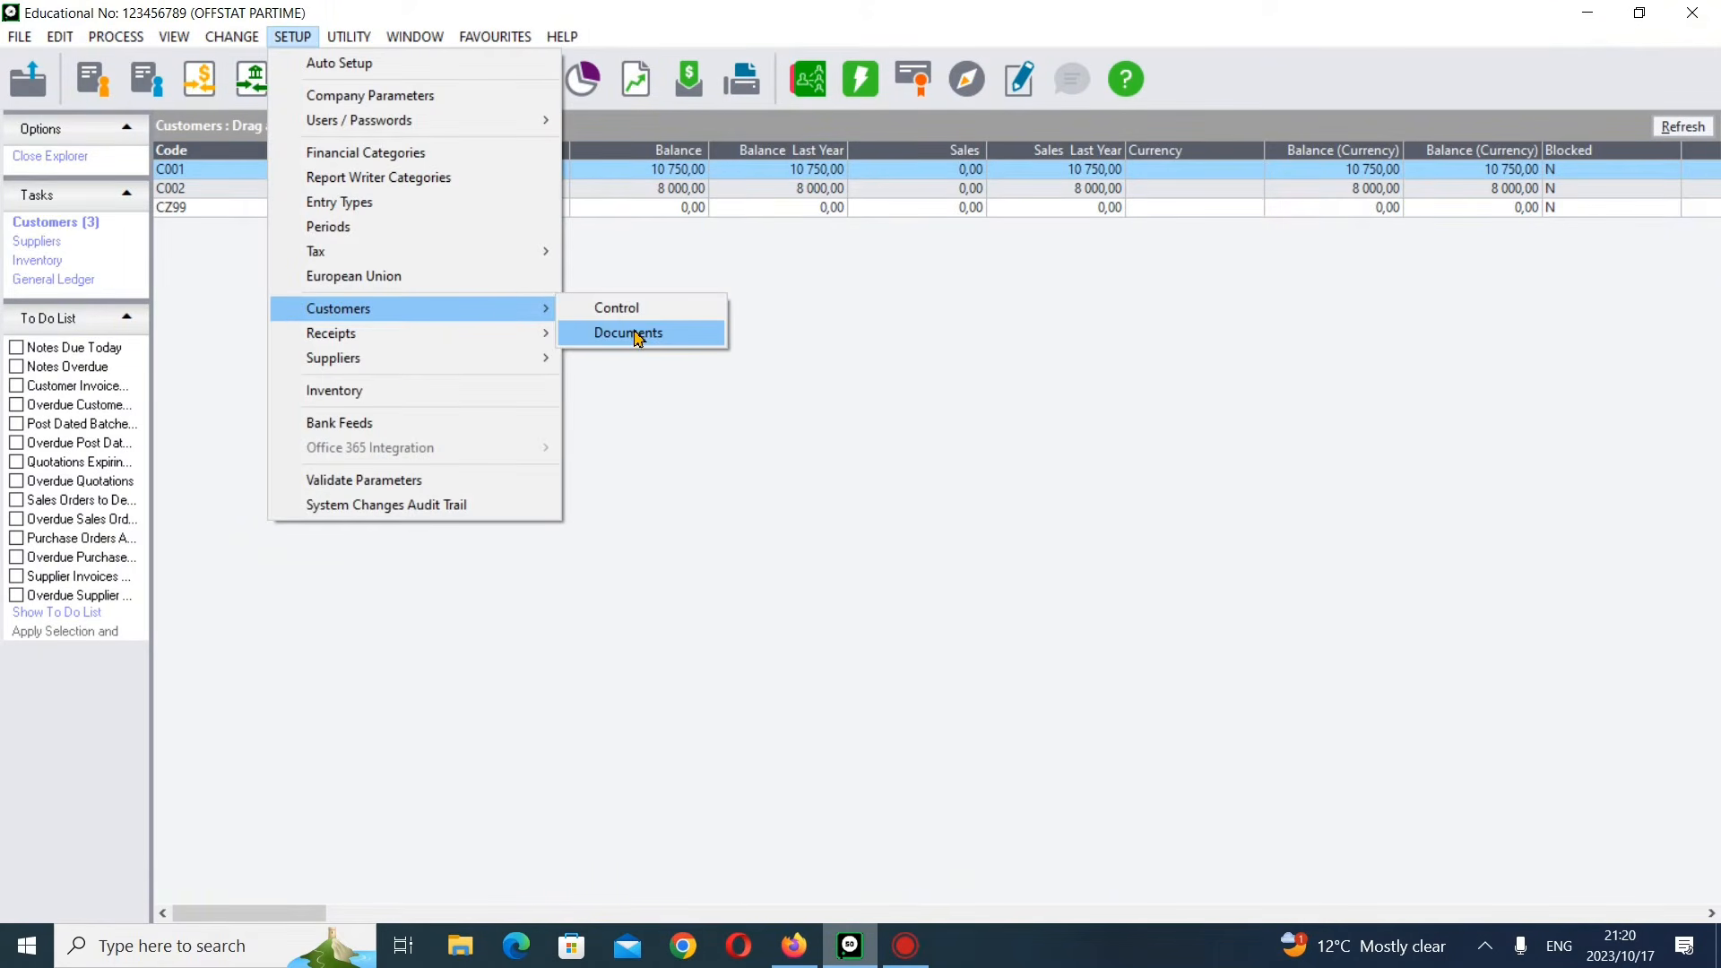
left_click(637, 336)
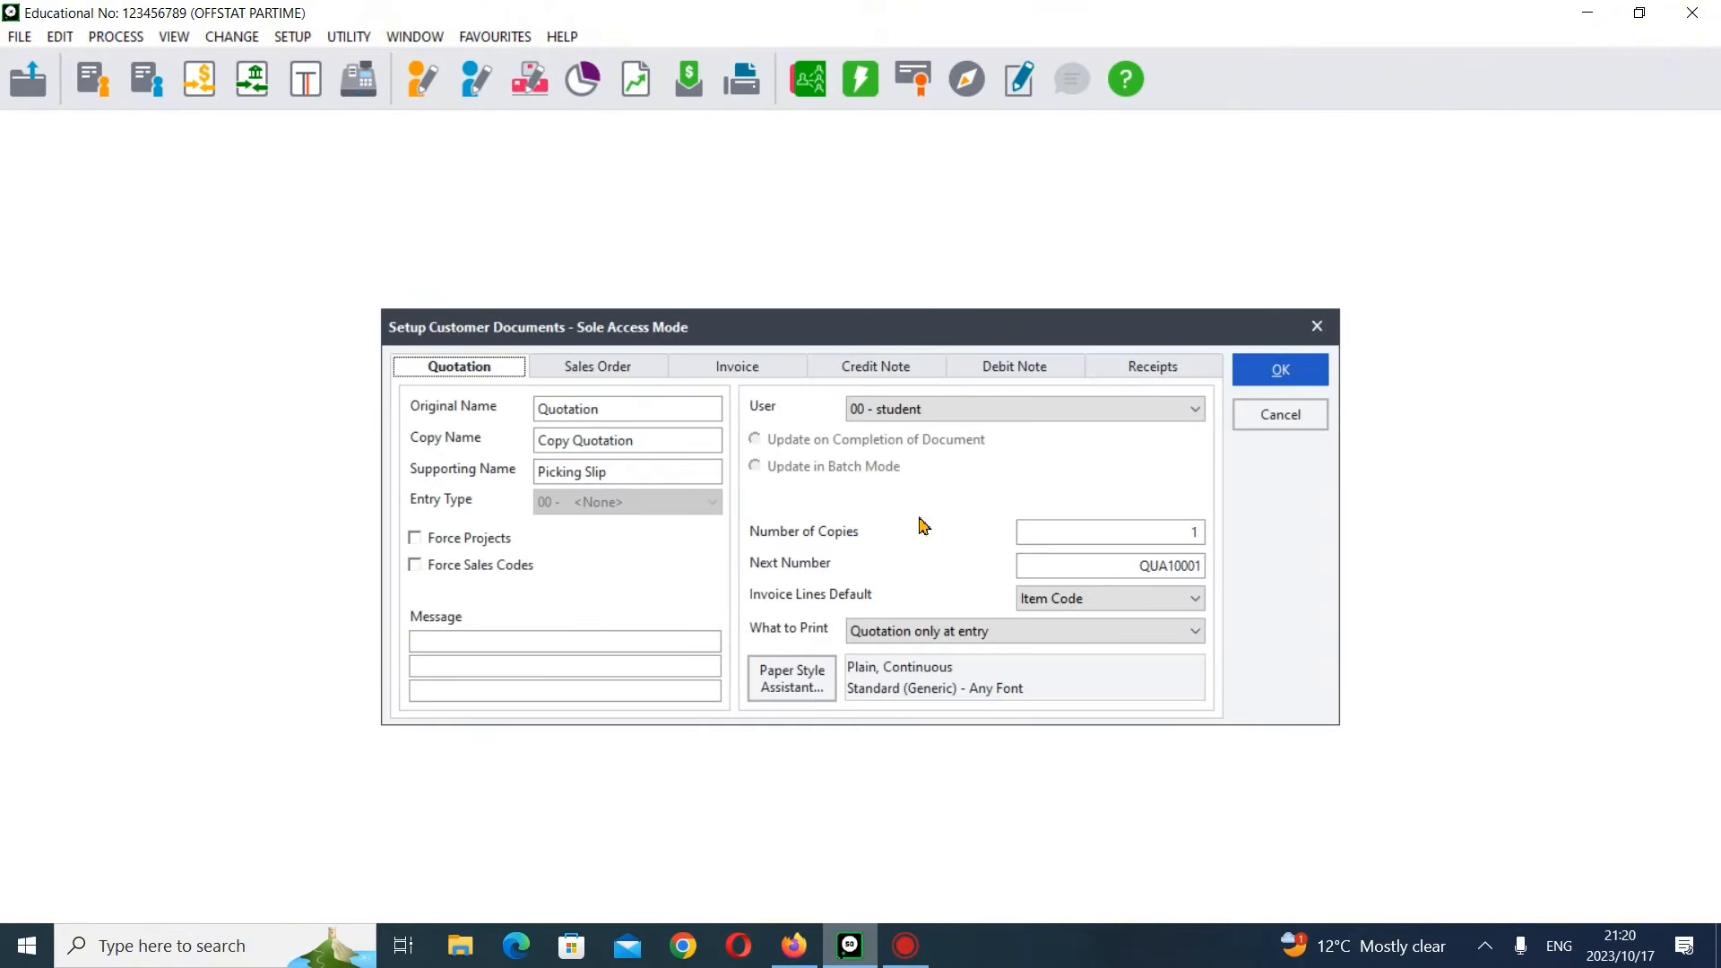
left_click(875, 366)
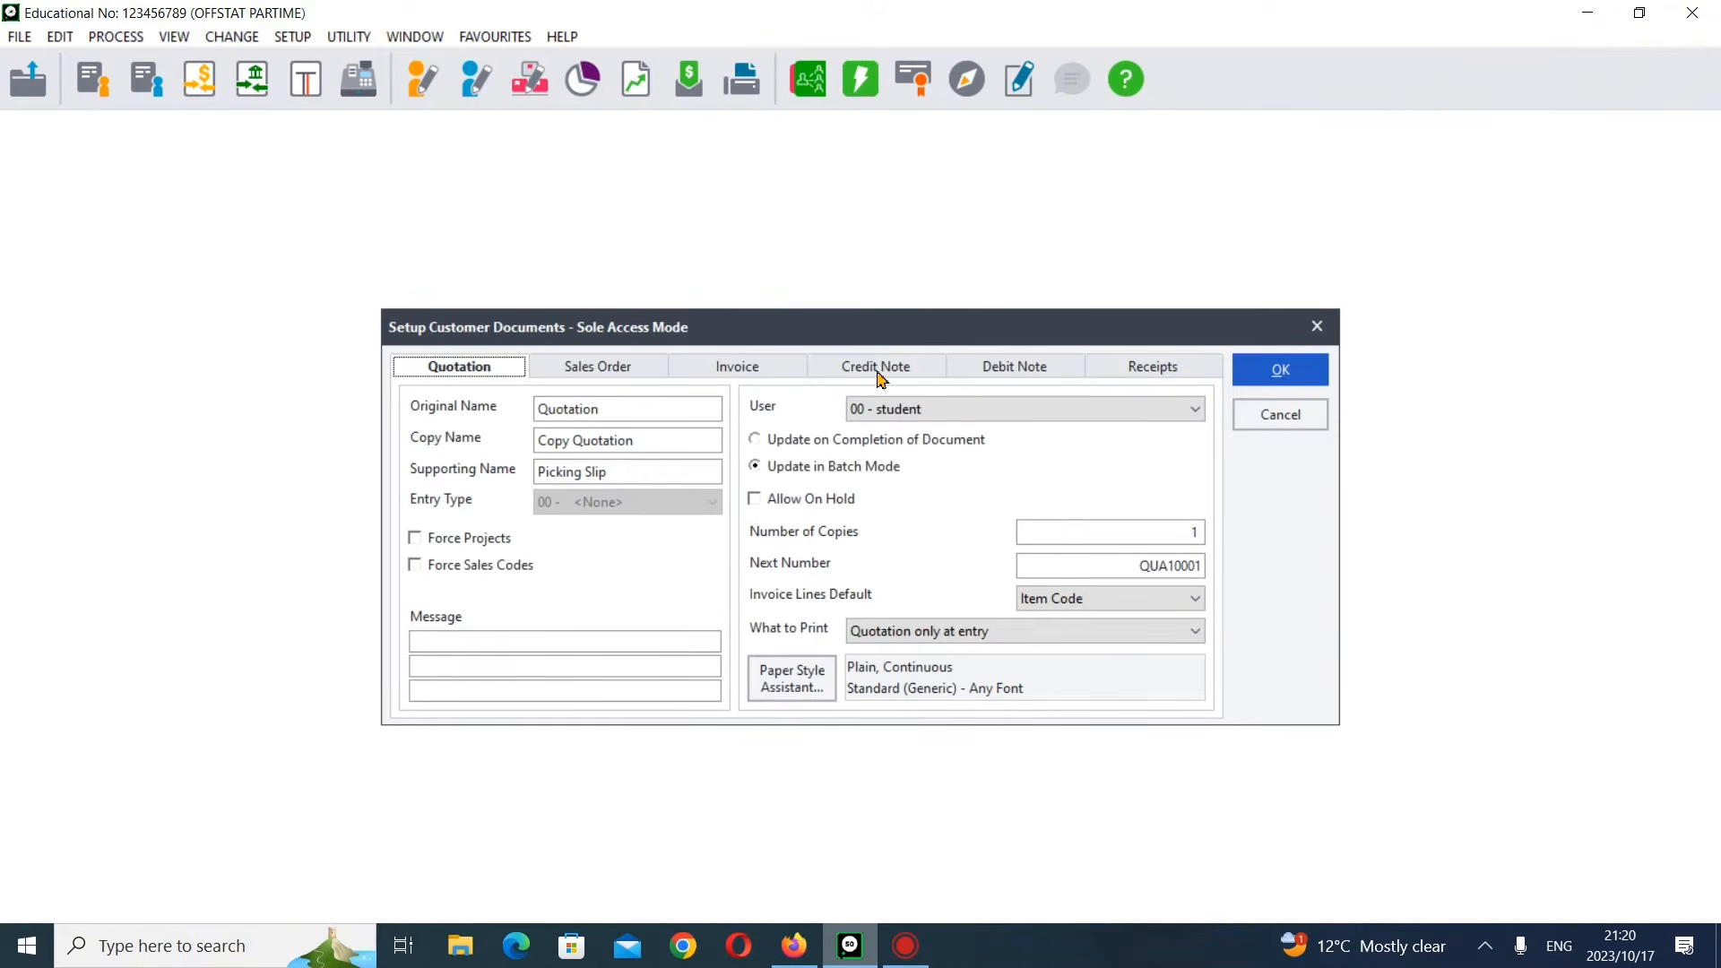
left_click(605, 418)
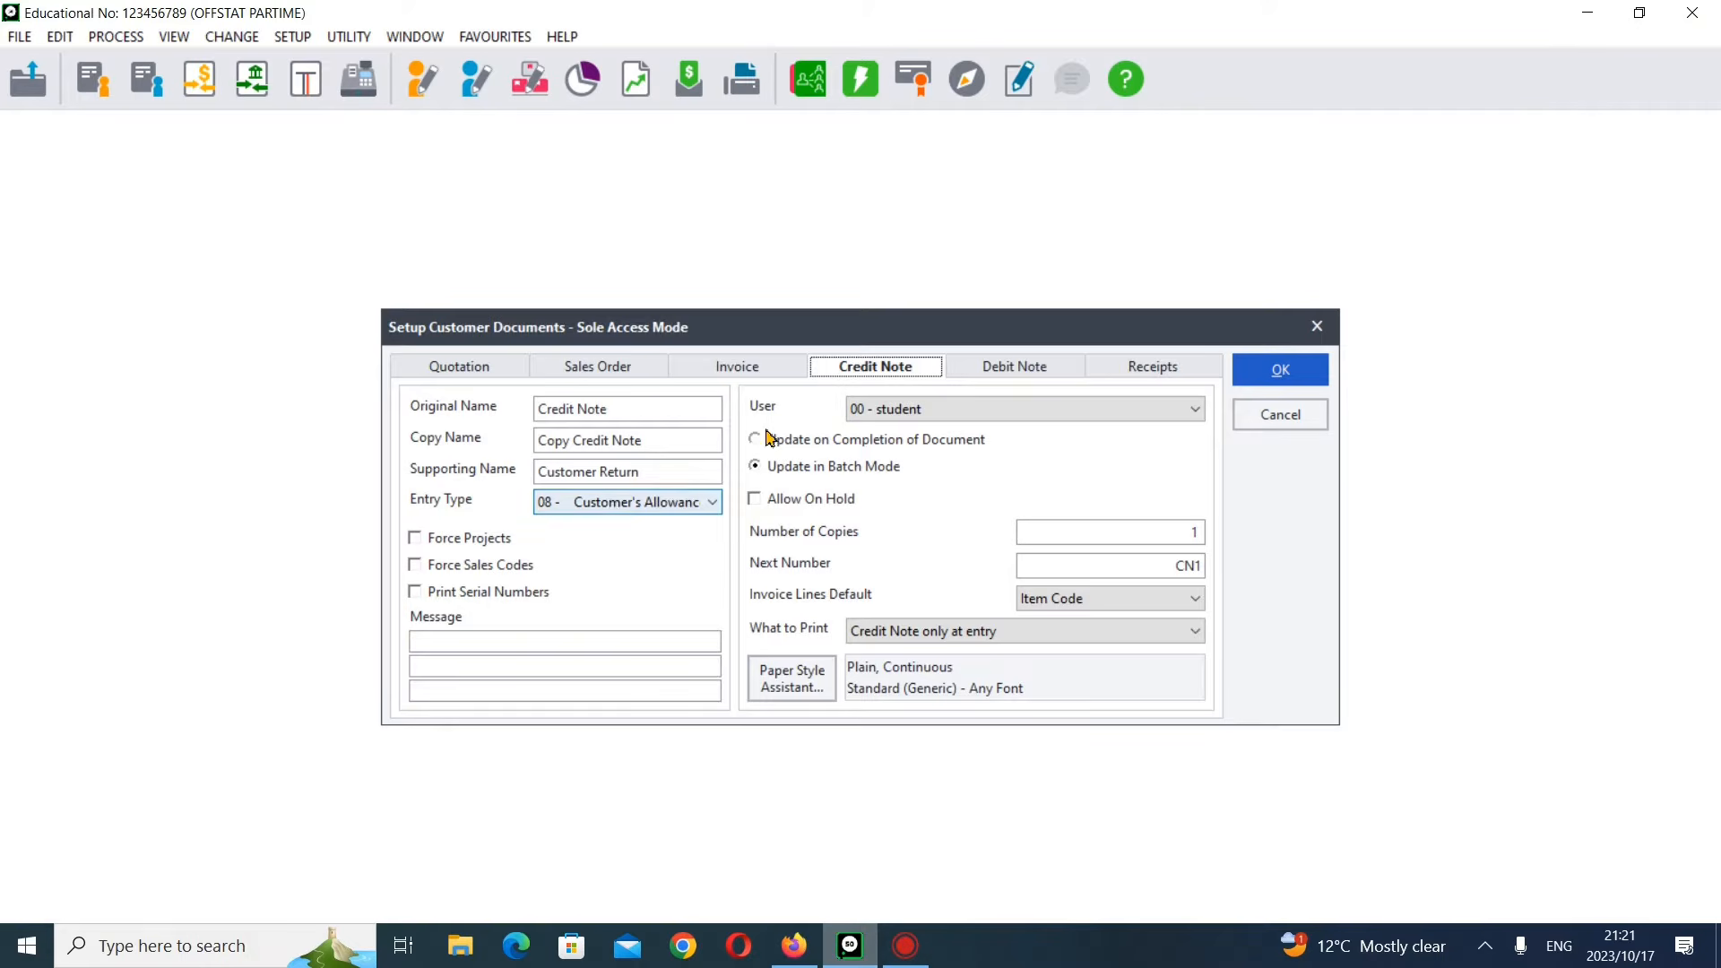
- Try the credit note's entry type as "00 - <Not Initialised>" and reselect "08 - Customer's Allowance"
left_click(641, 504)
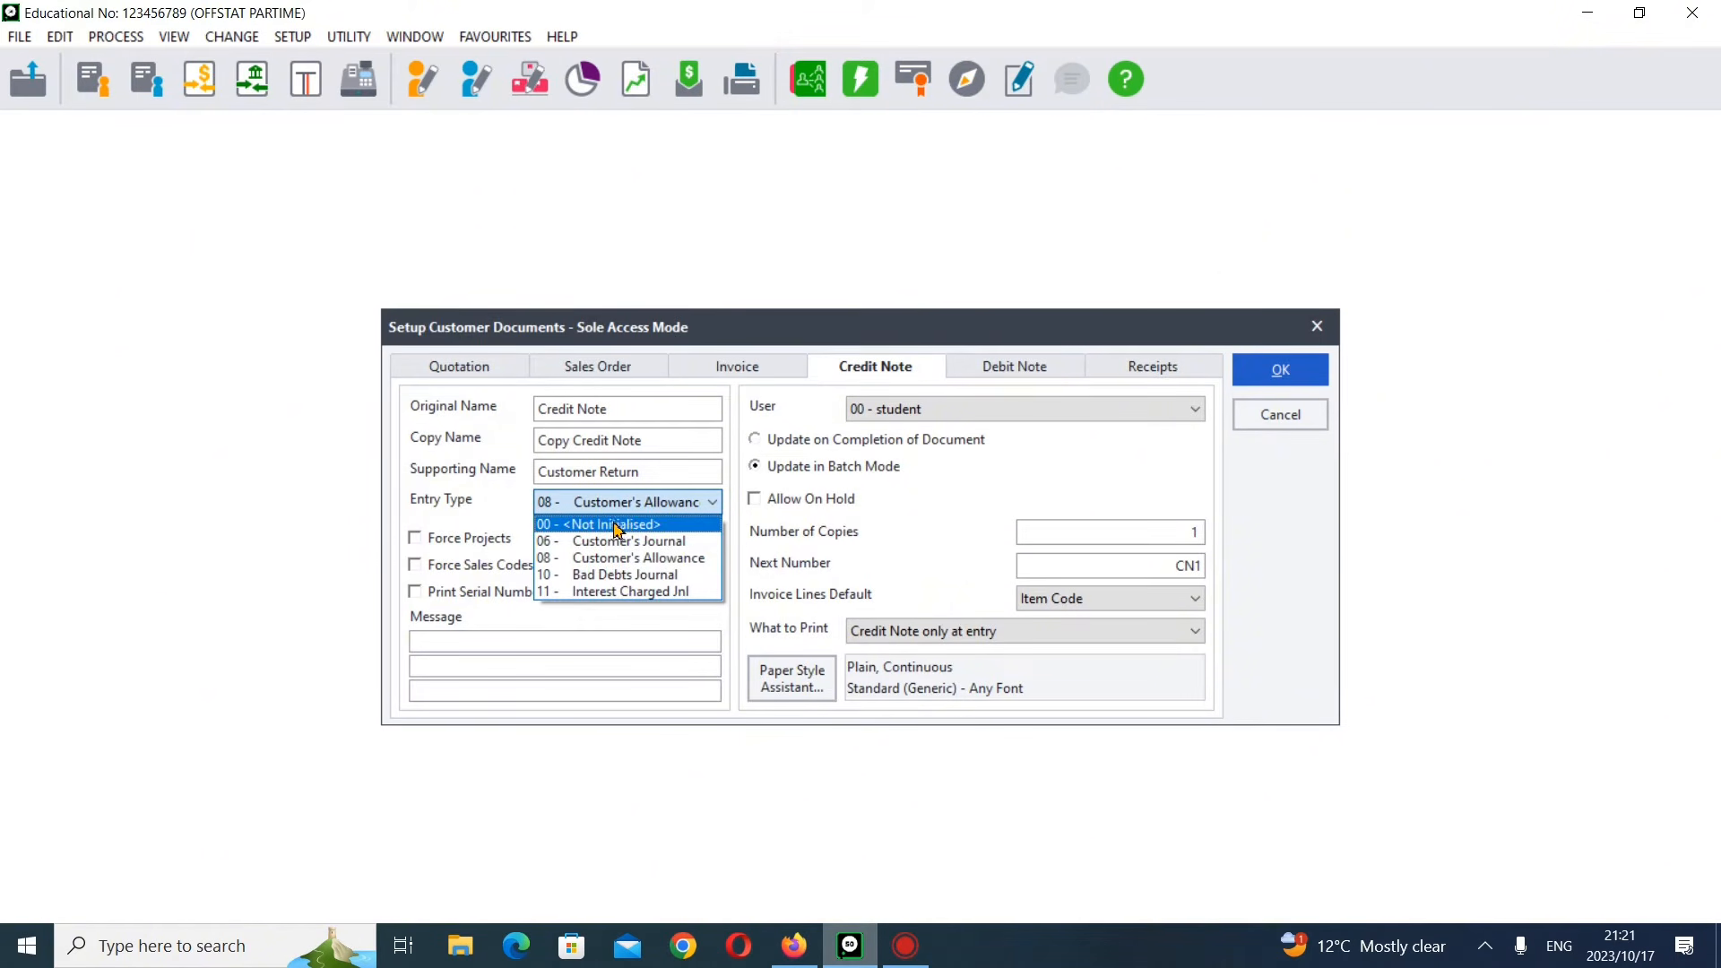
left_click(606, 527)
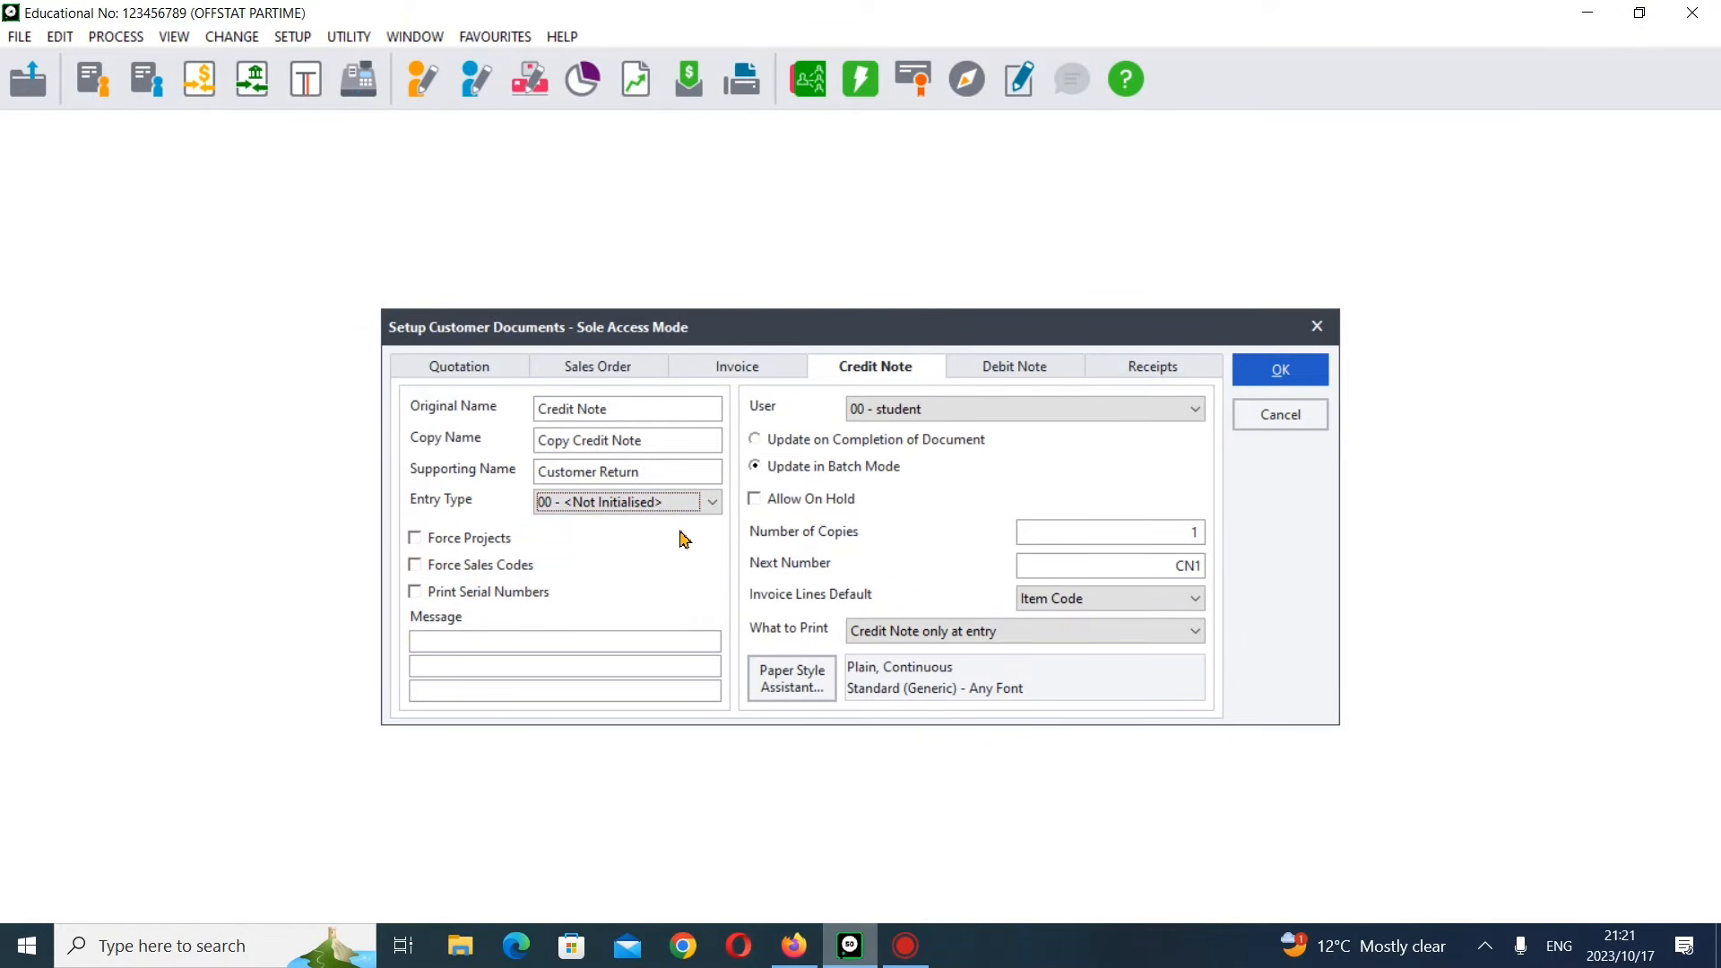
left_click(685, 502)
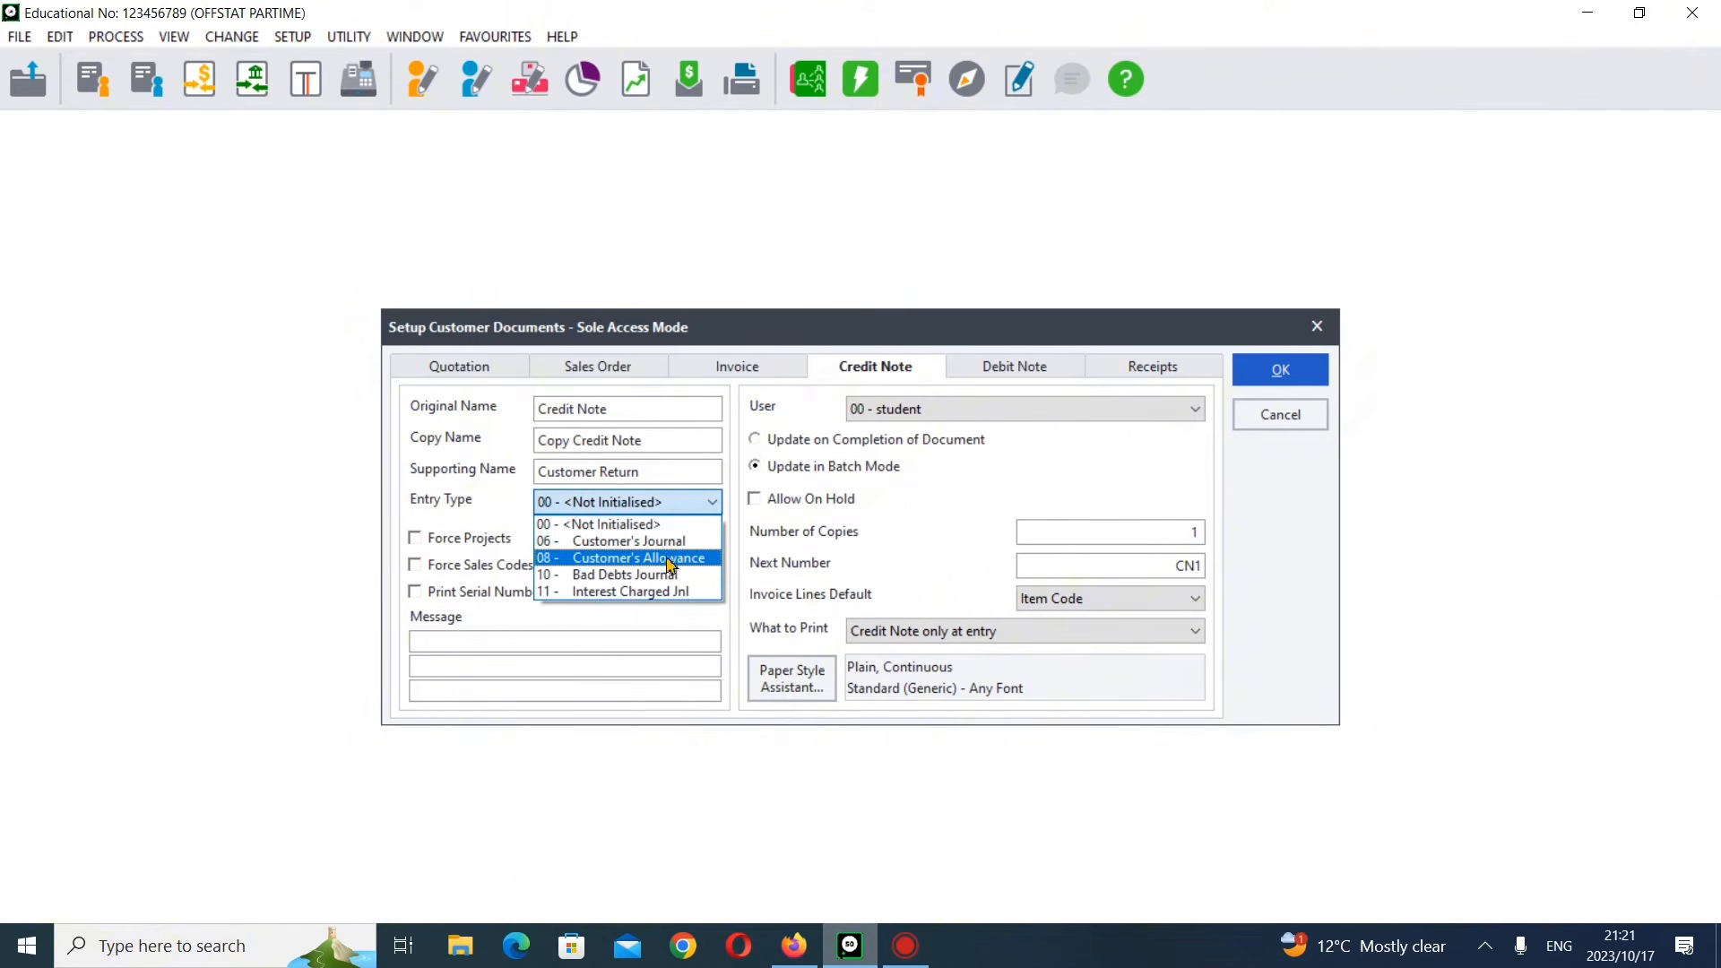
left_click(668, 559)
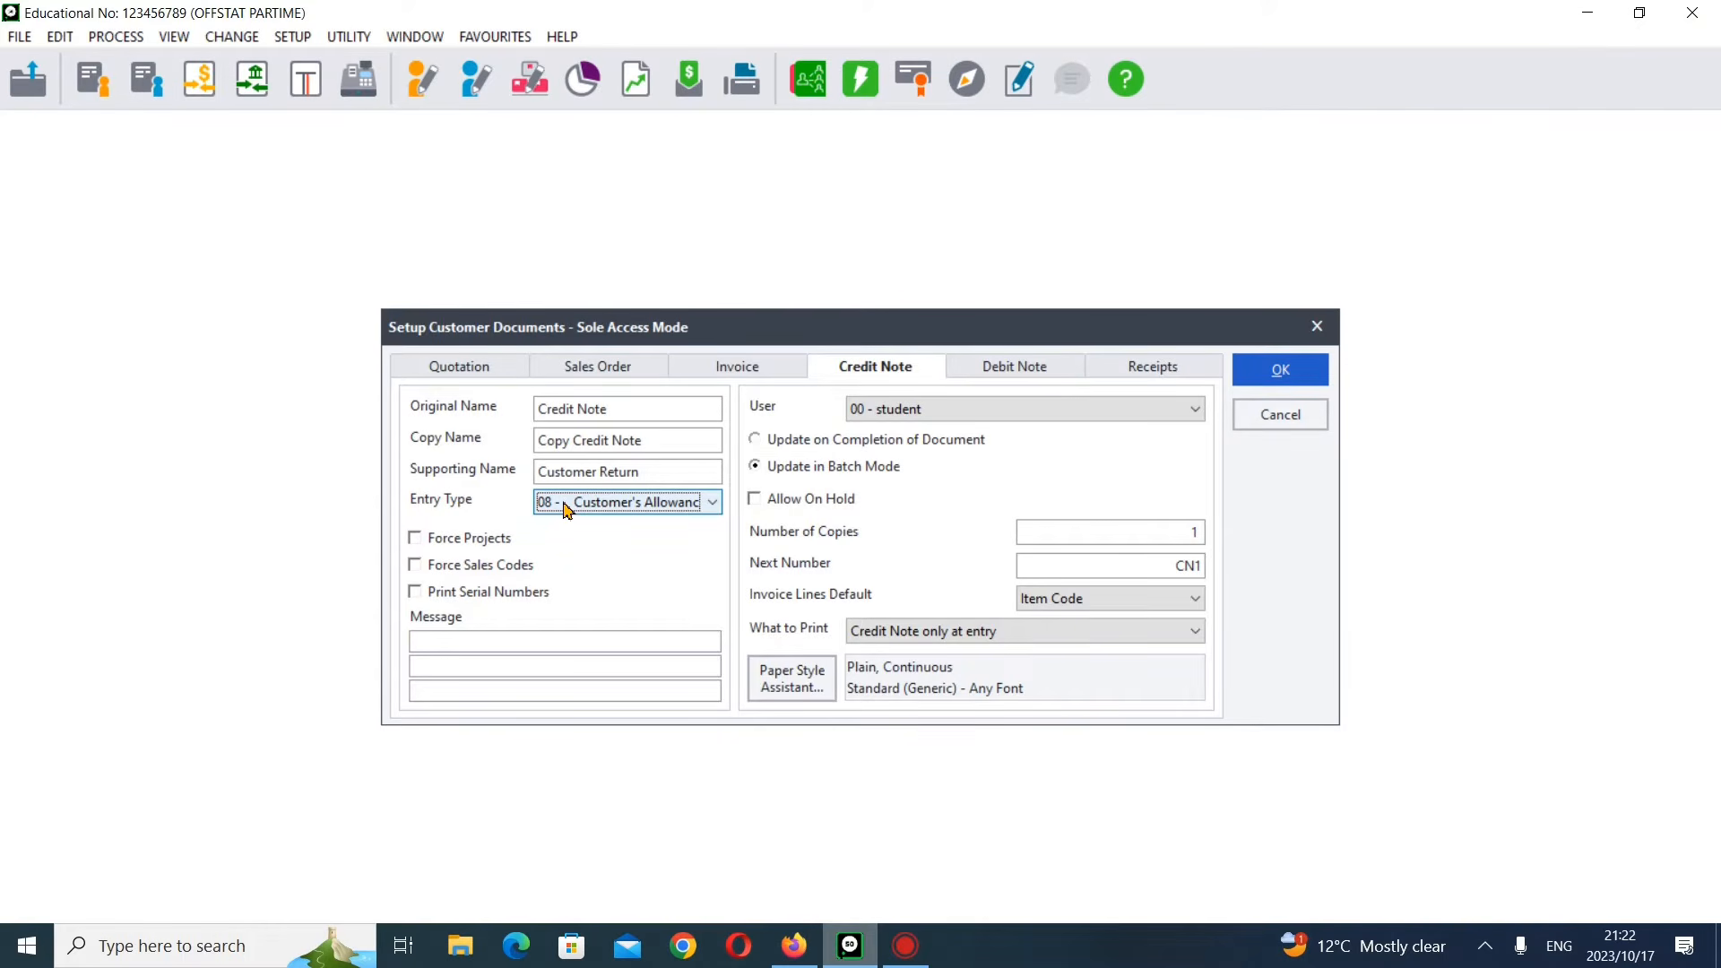
- Accept the customer documents setup and return to the Additional Parameter Setup list in the exam paper
left_click(1280, 369)
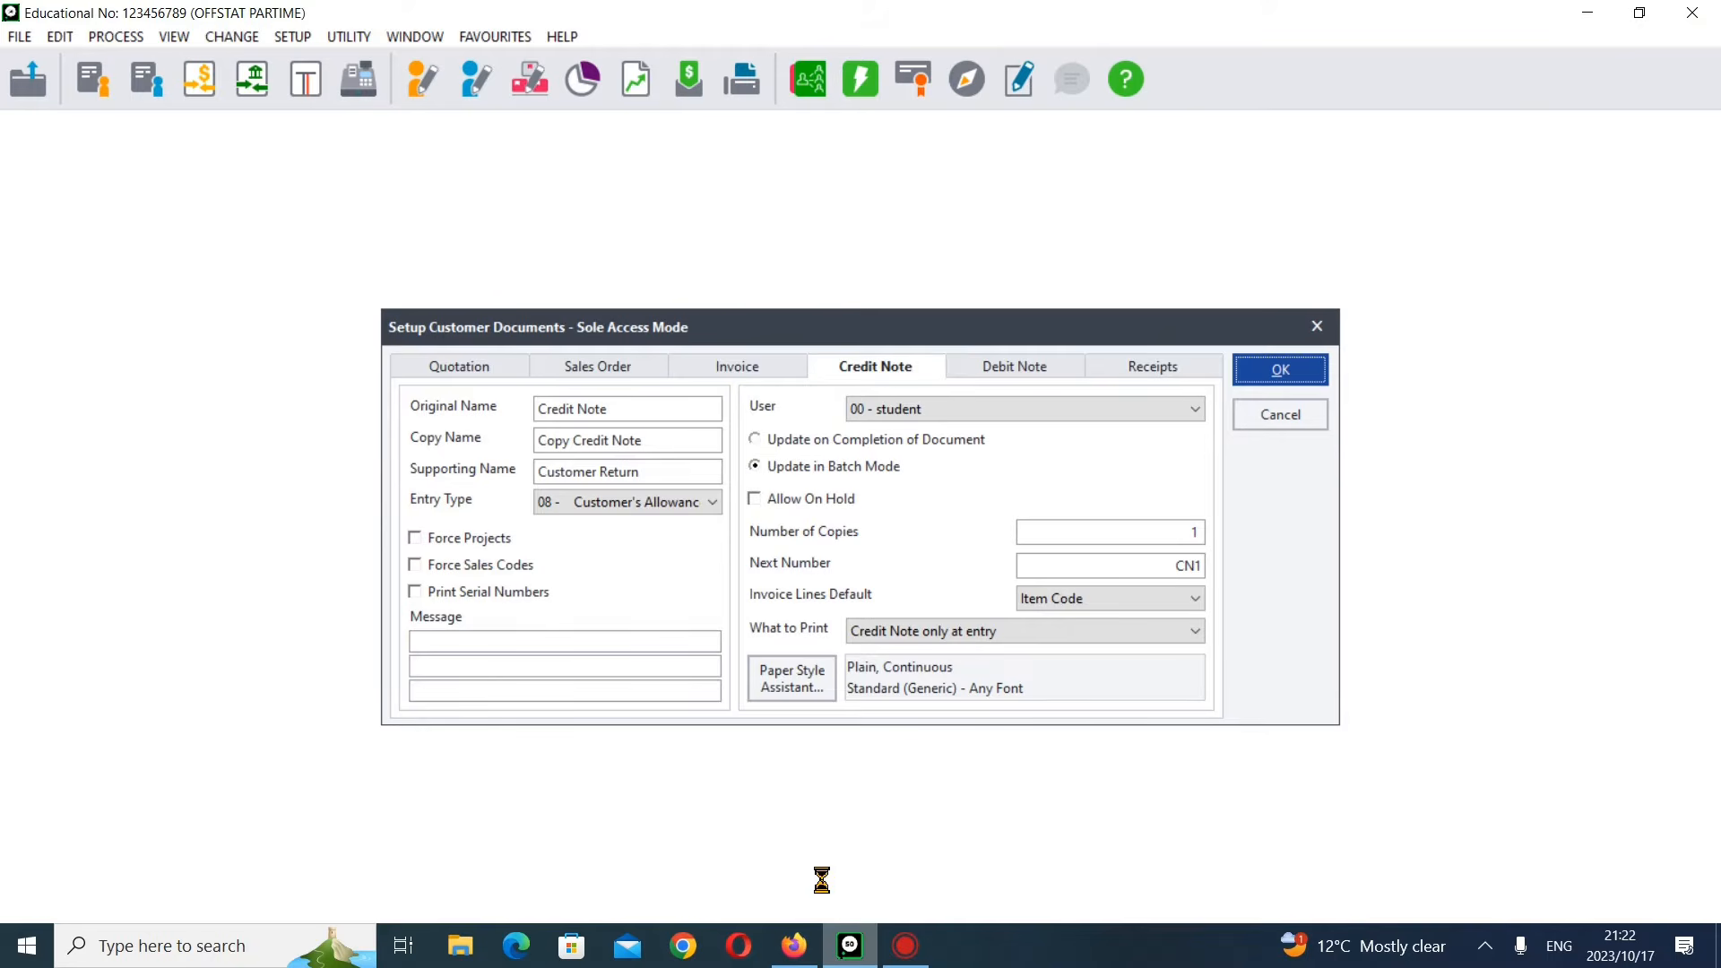
left_click(795, 949)
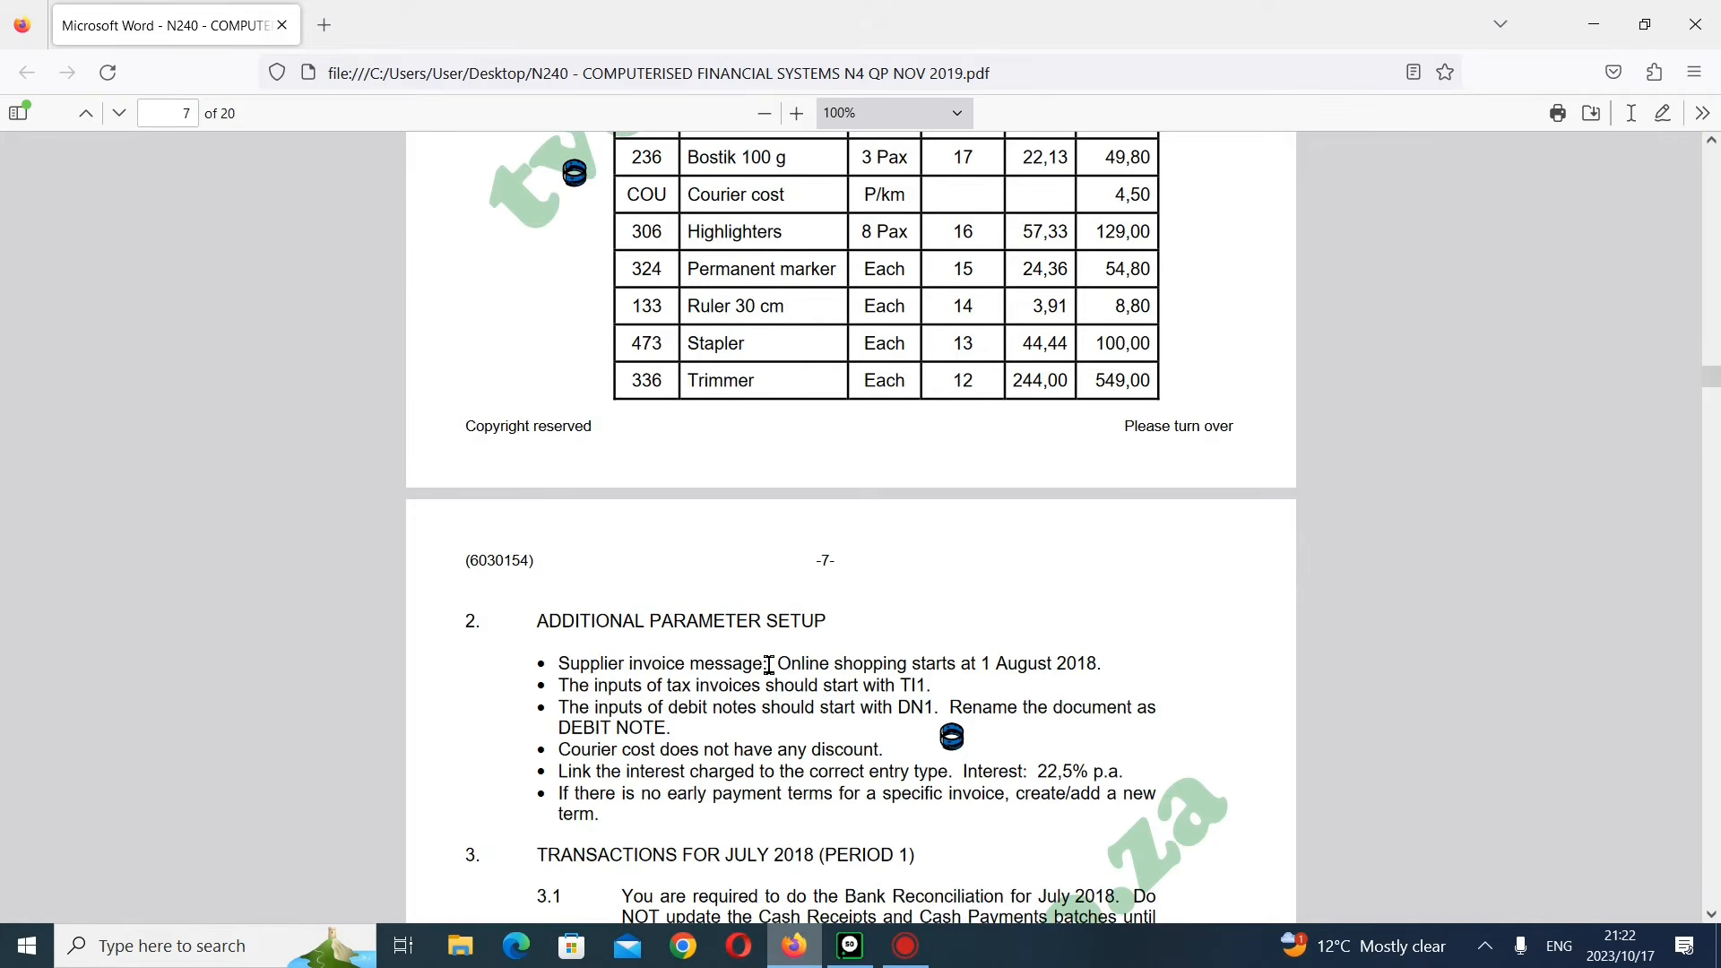
- Review the additional parameters in the exam paper, switch to Sage Pastel and open the inventory item file for editing
scroll(769, 664, "up", 2)
scroll(574, 619, "down", 3)
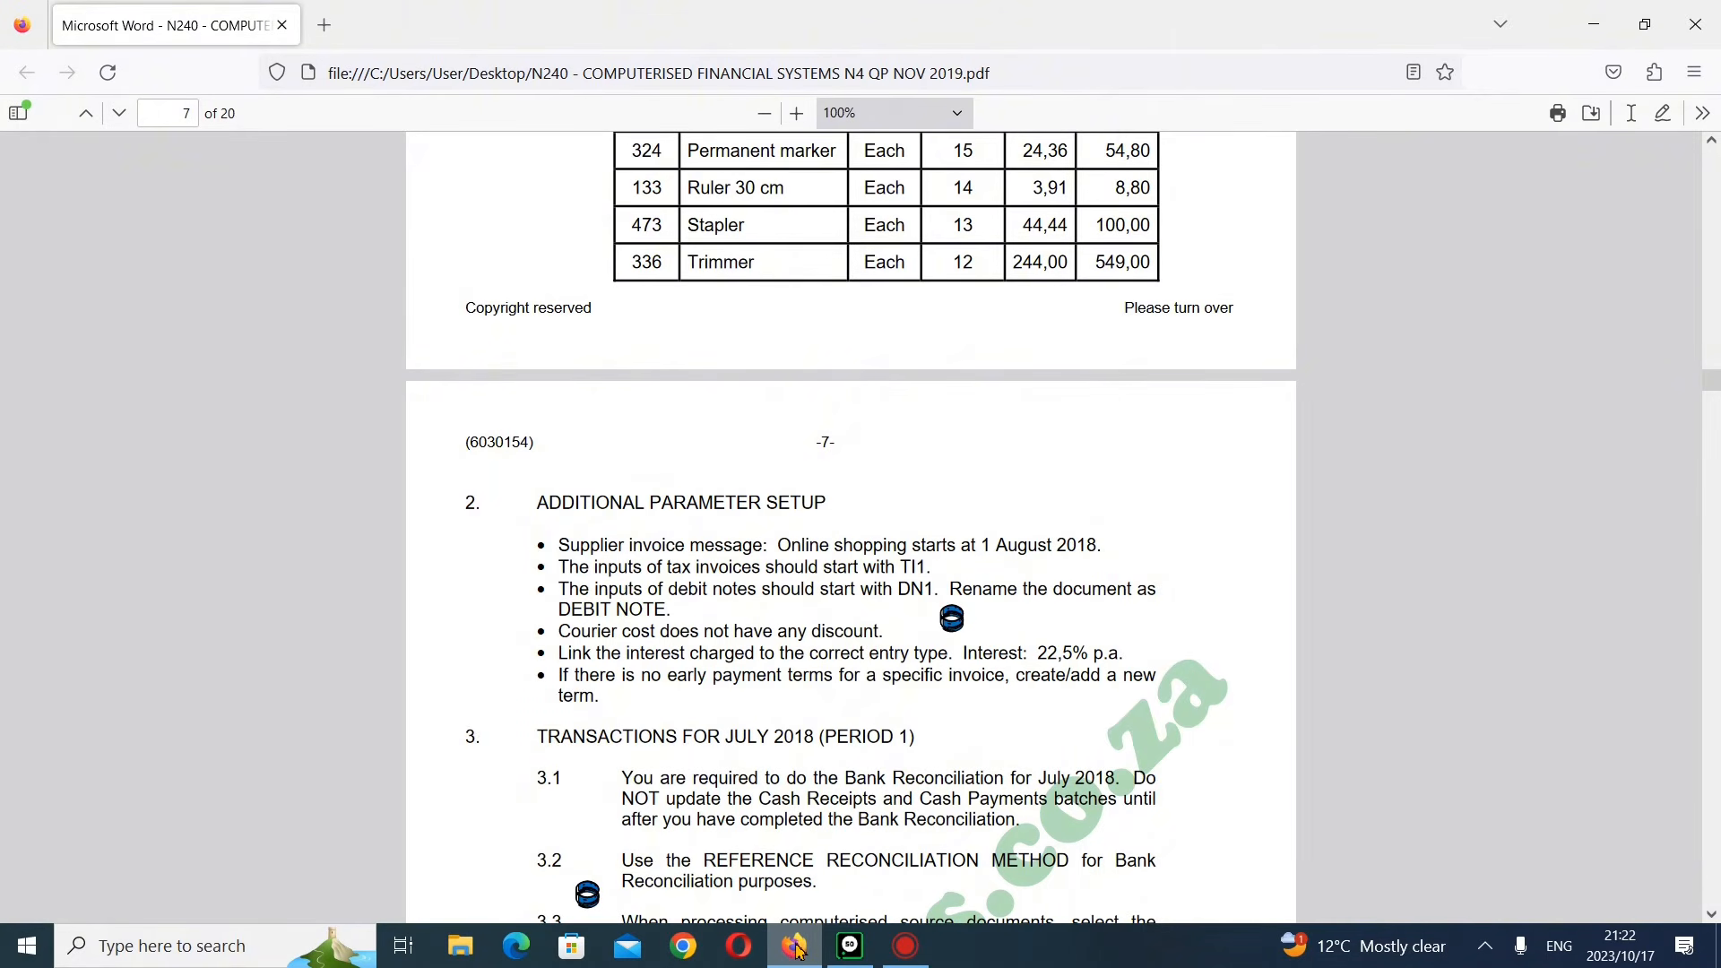
left_click(849, 946)
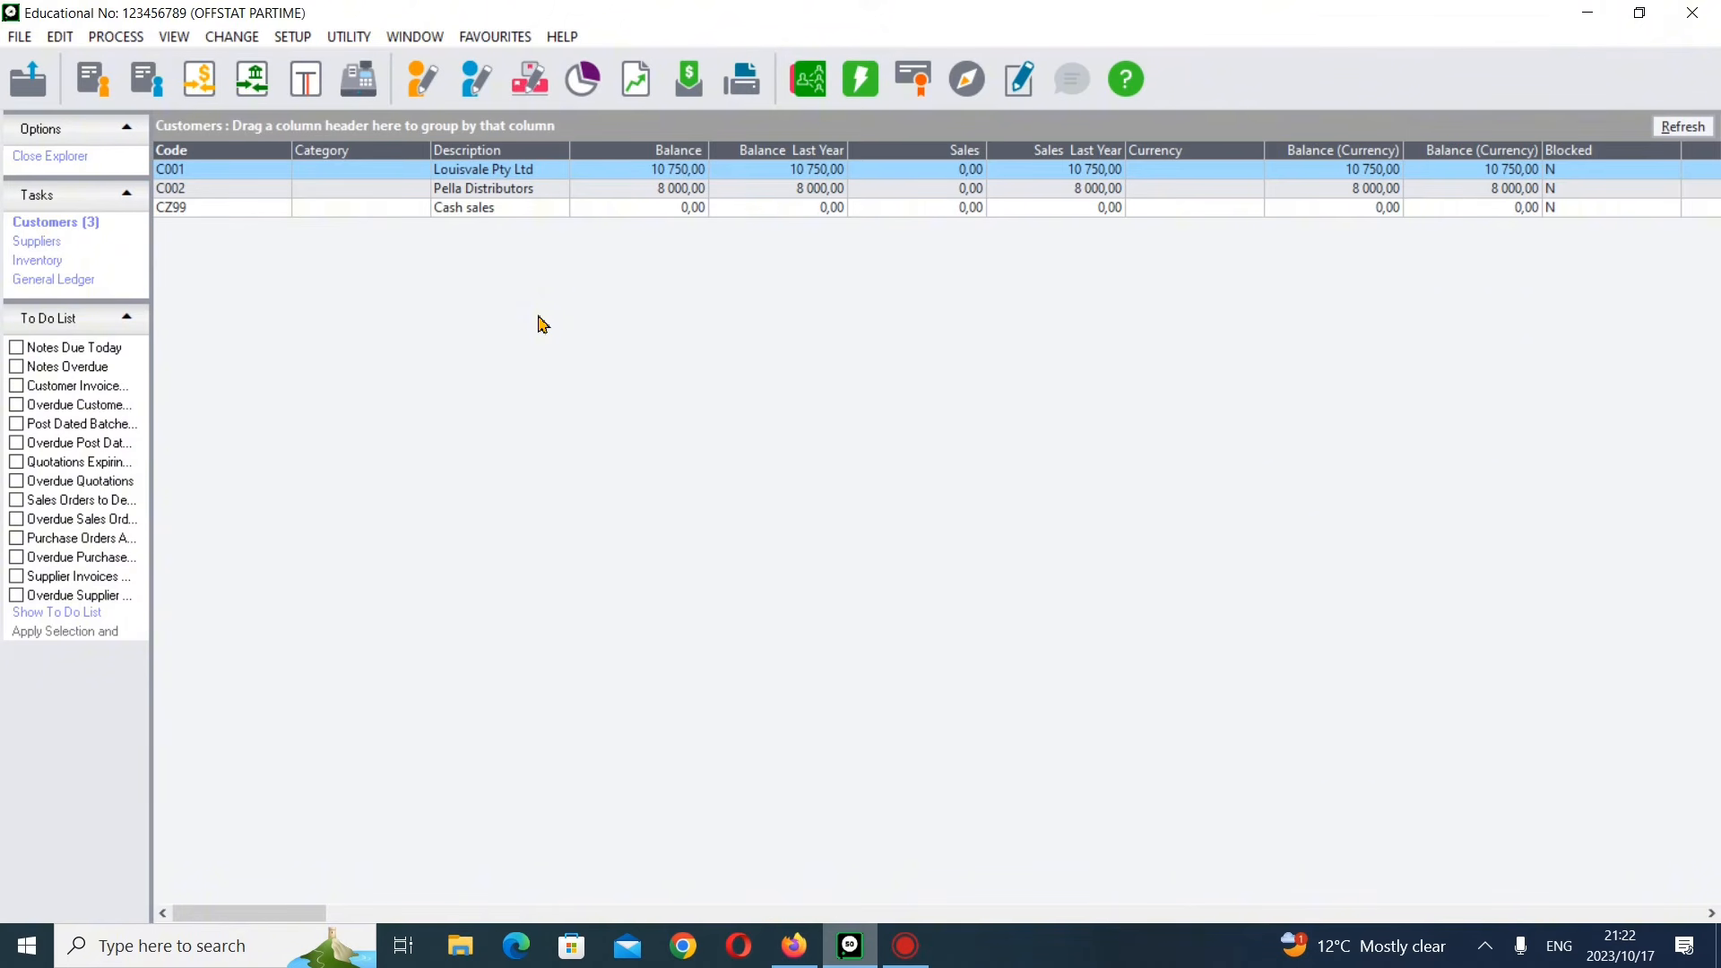
left_click(71, 41)
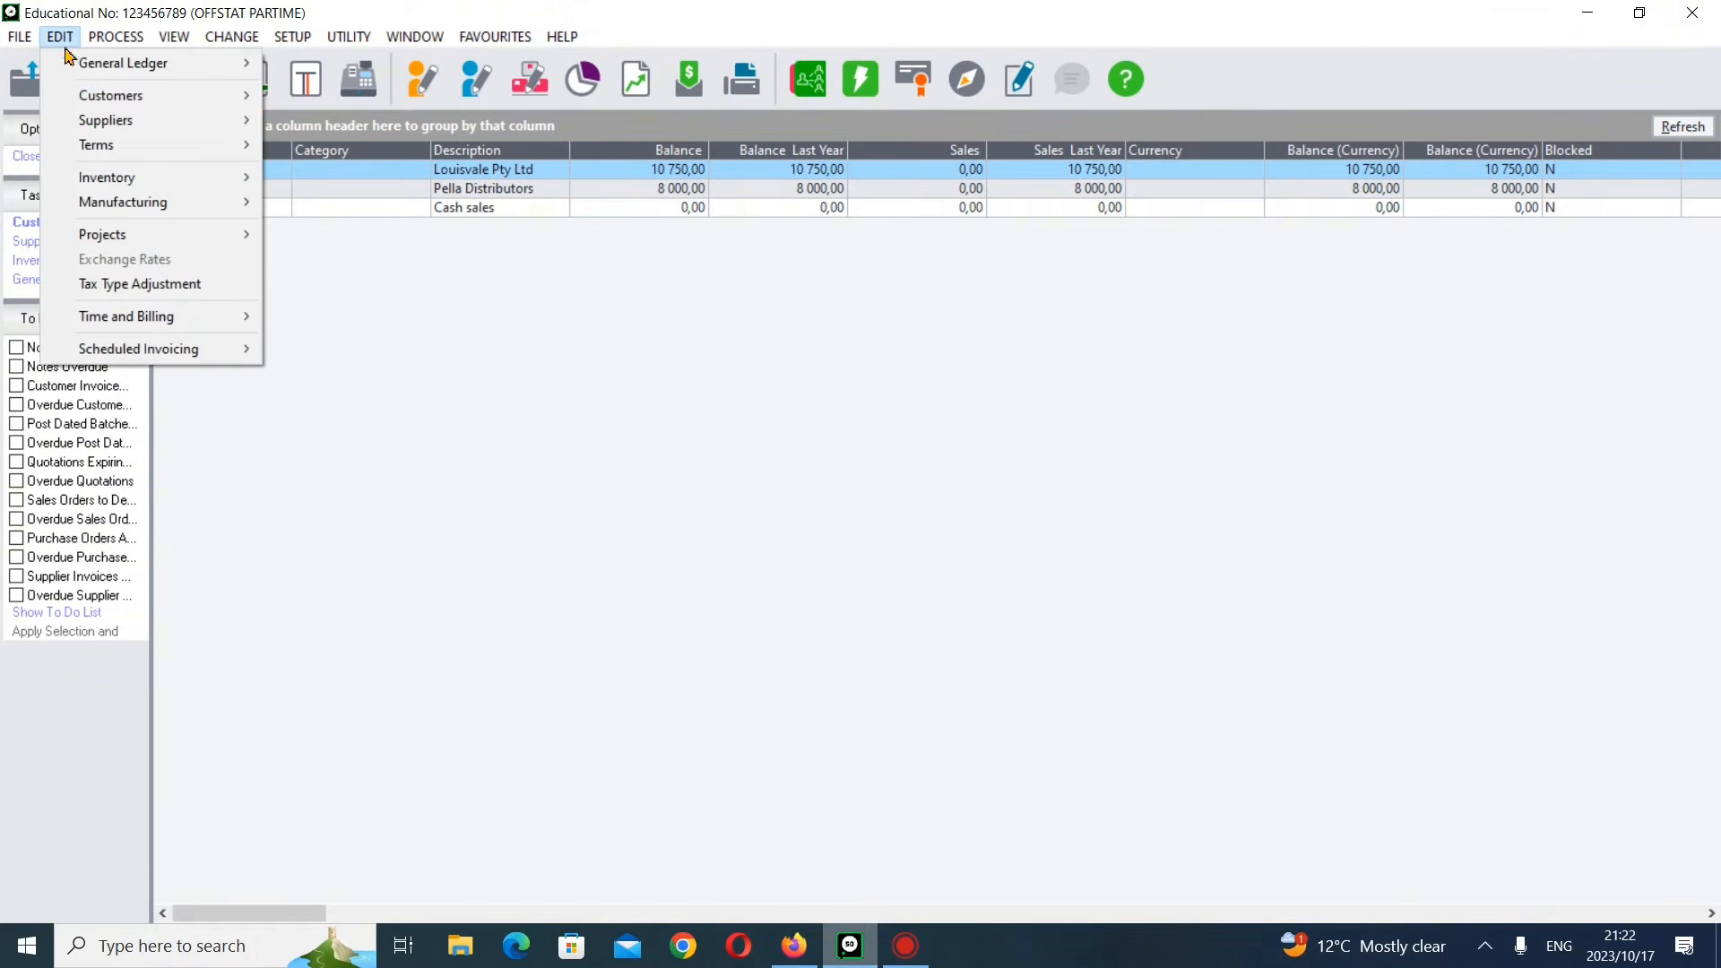
mouse_move(103, 179)
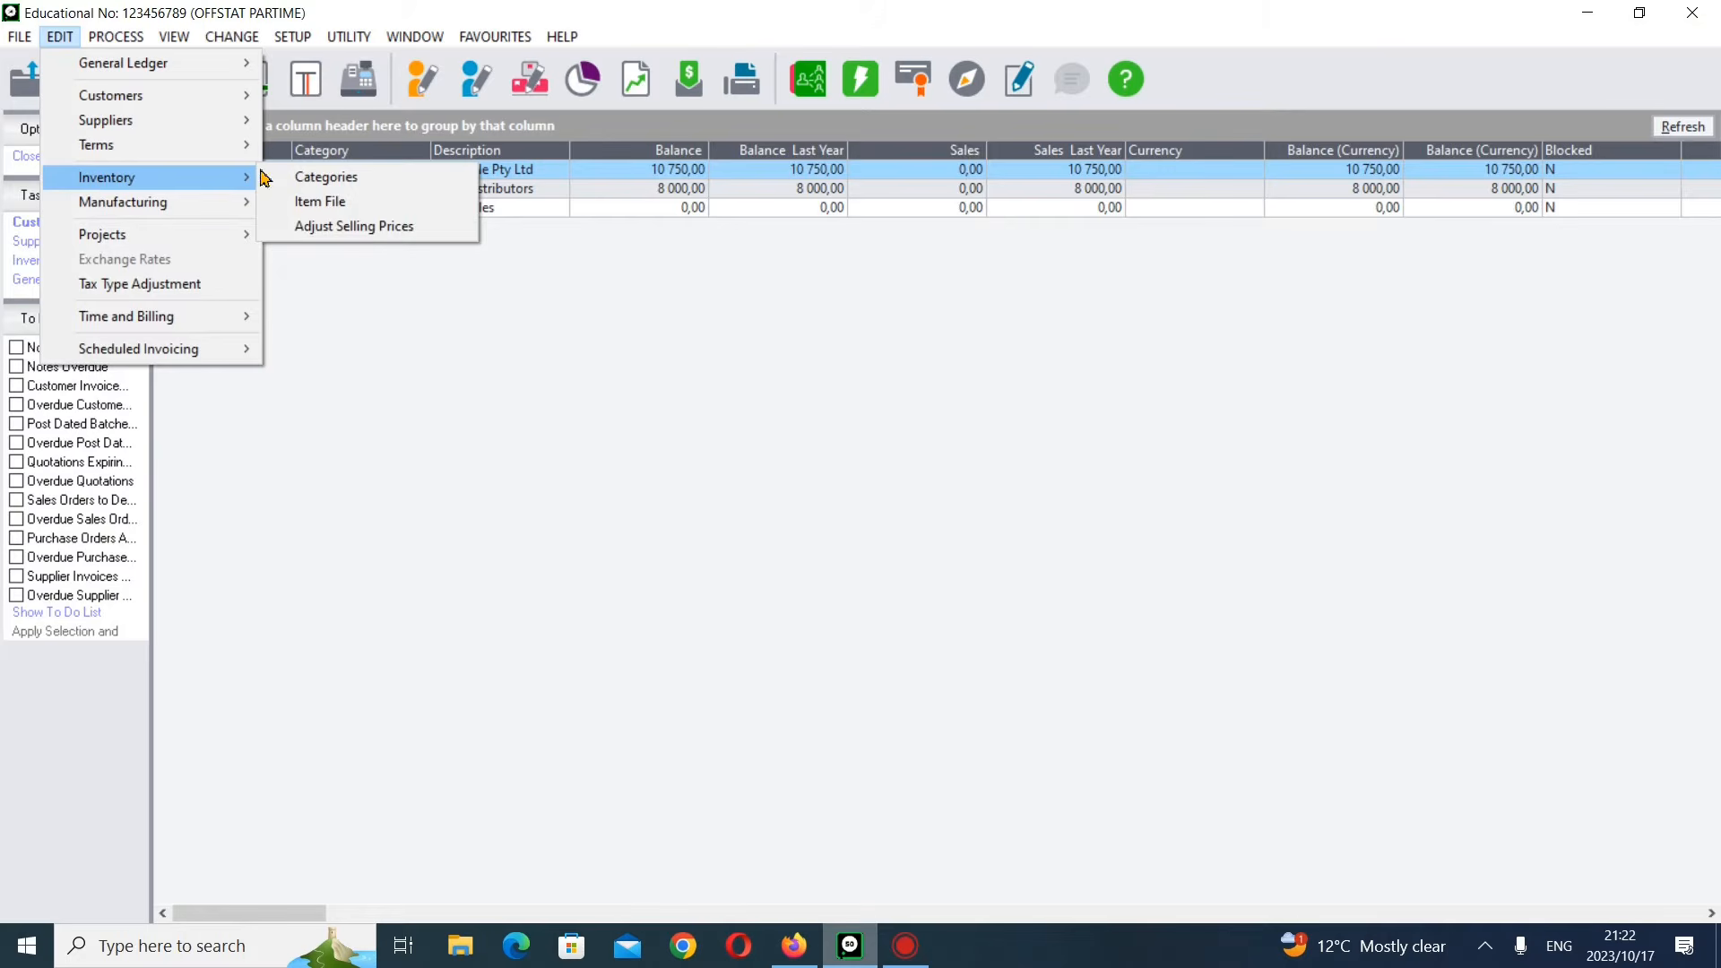
left_click(364, 202)
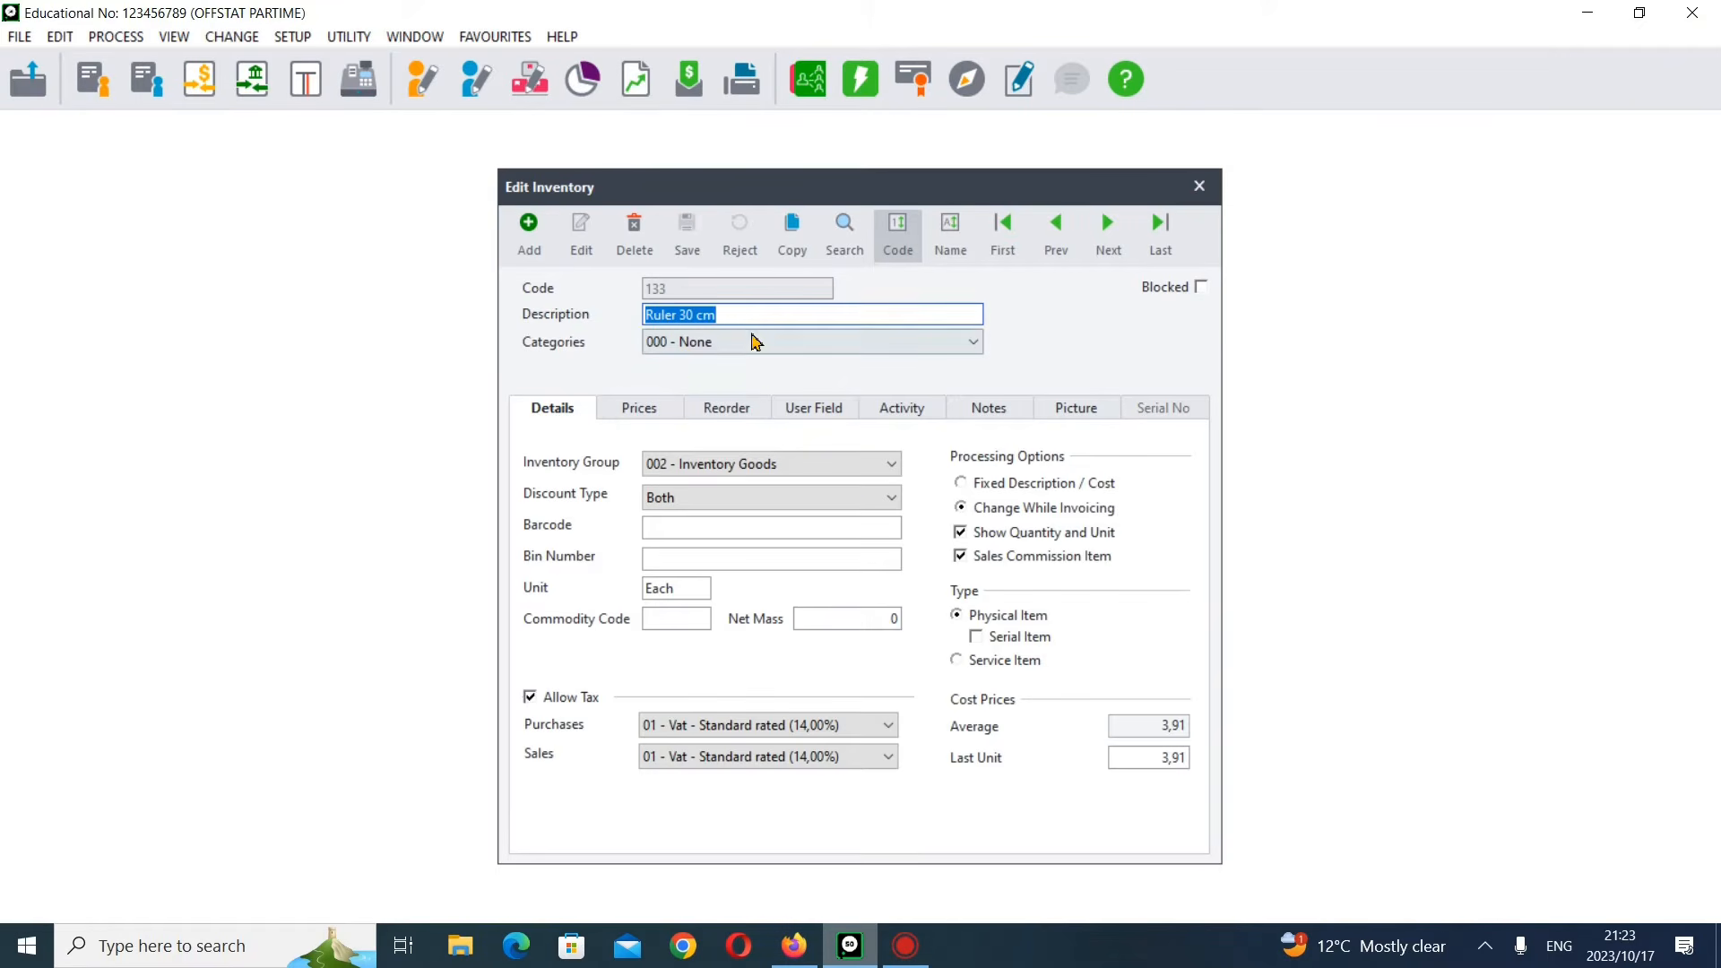
- Step through the inventory records to the Courier cost item (COU)
left_click(1107, 249)
left_click(1106, 249)
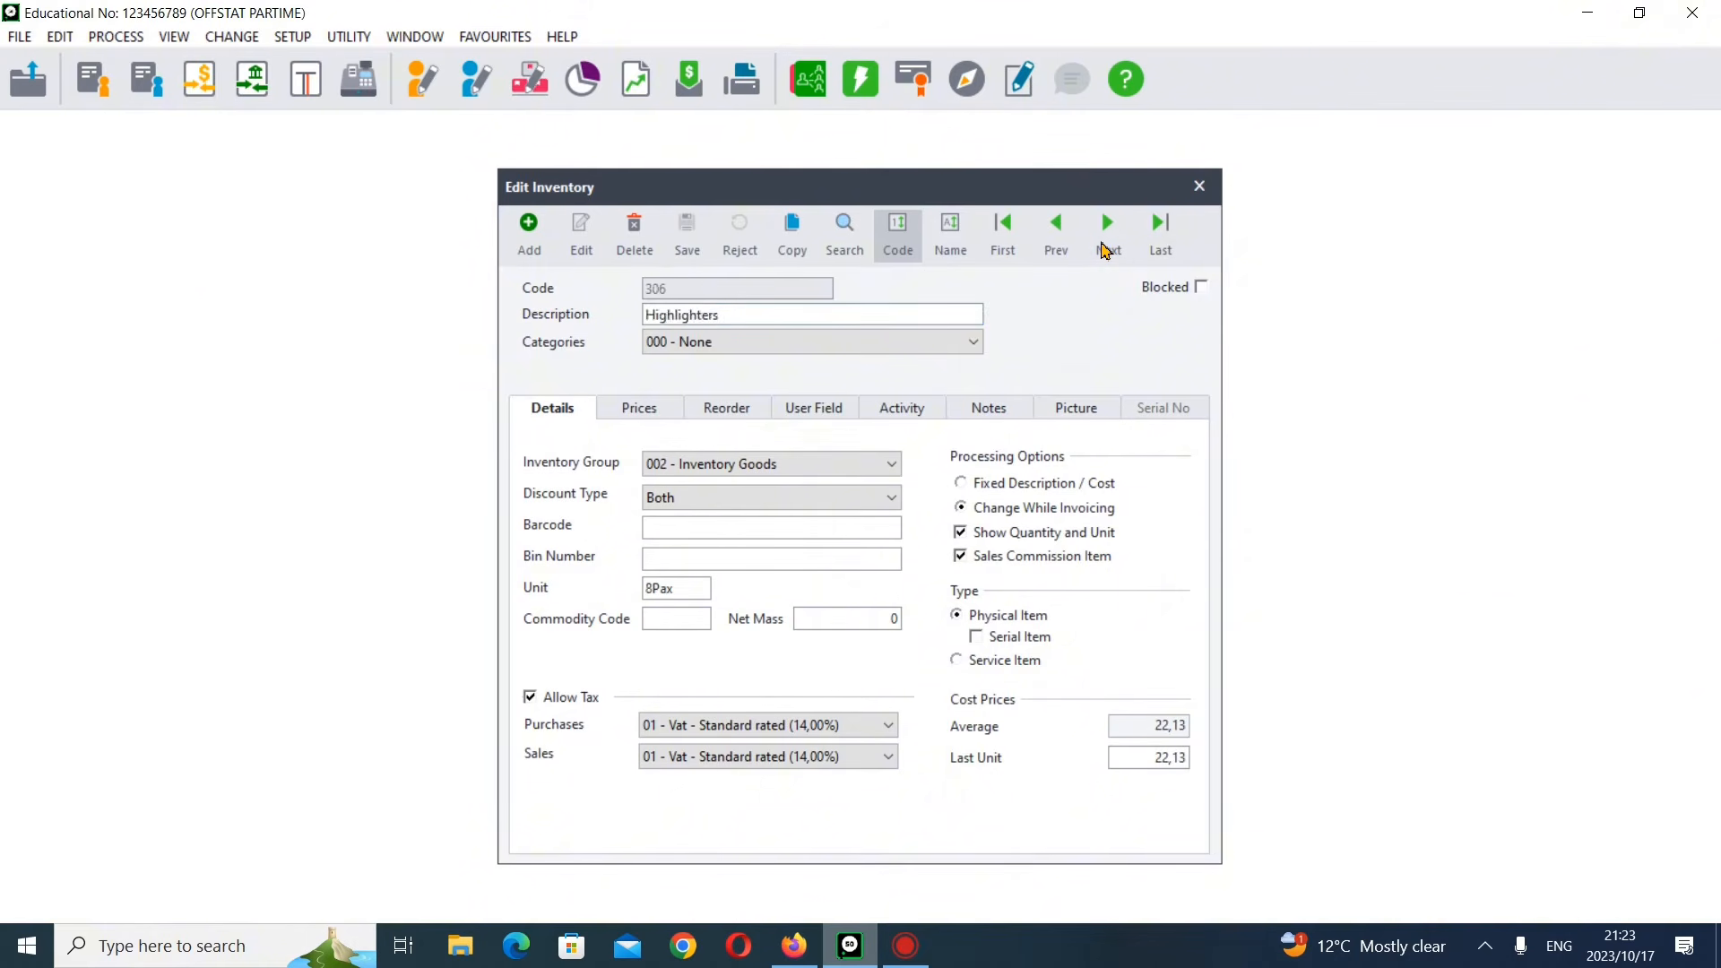
left_click(1106, 249)
left_click(1106, 249)
left_click(1106, 250)
left_click(1106, 249)
left_click(1106, 250)
left_click(1106, 249)
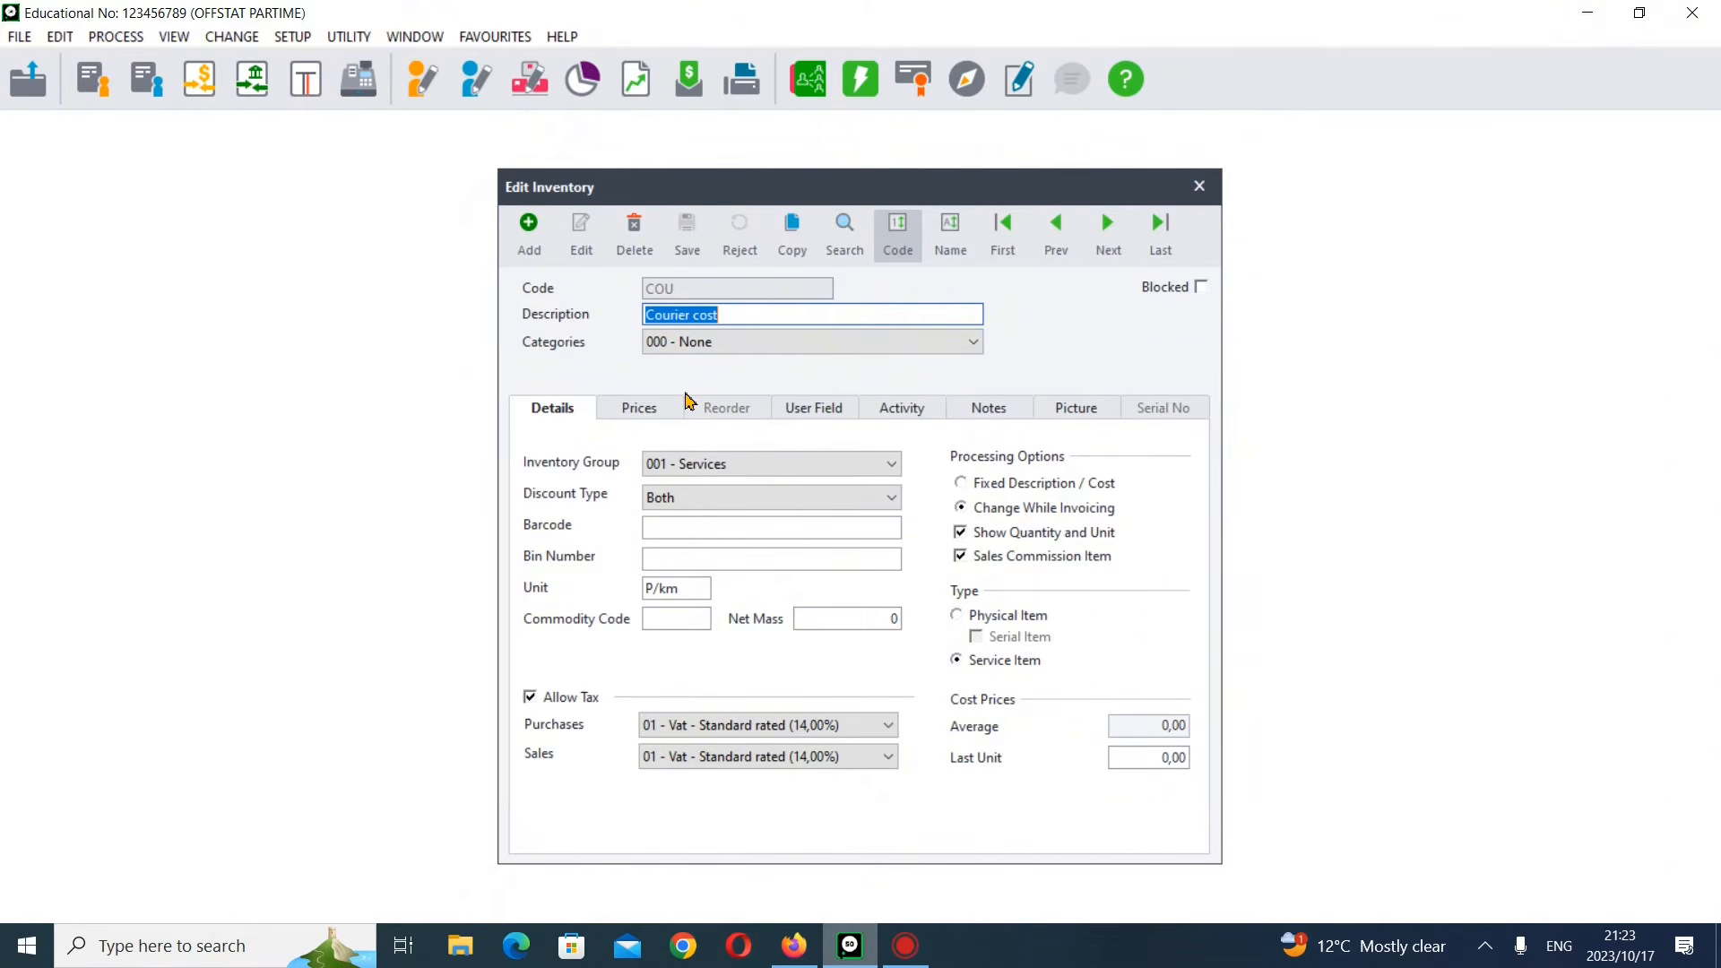
- Check the courier discount rule in the exam paper, set Courier cost's discount type to None, save and close the record
left_click(795, 950)
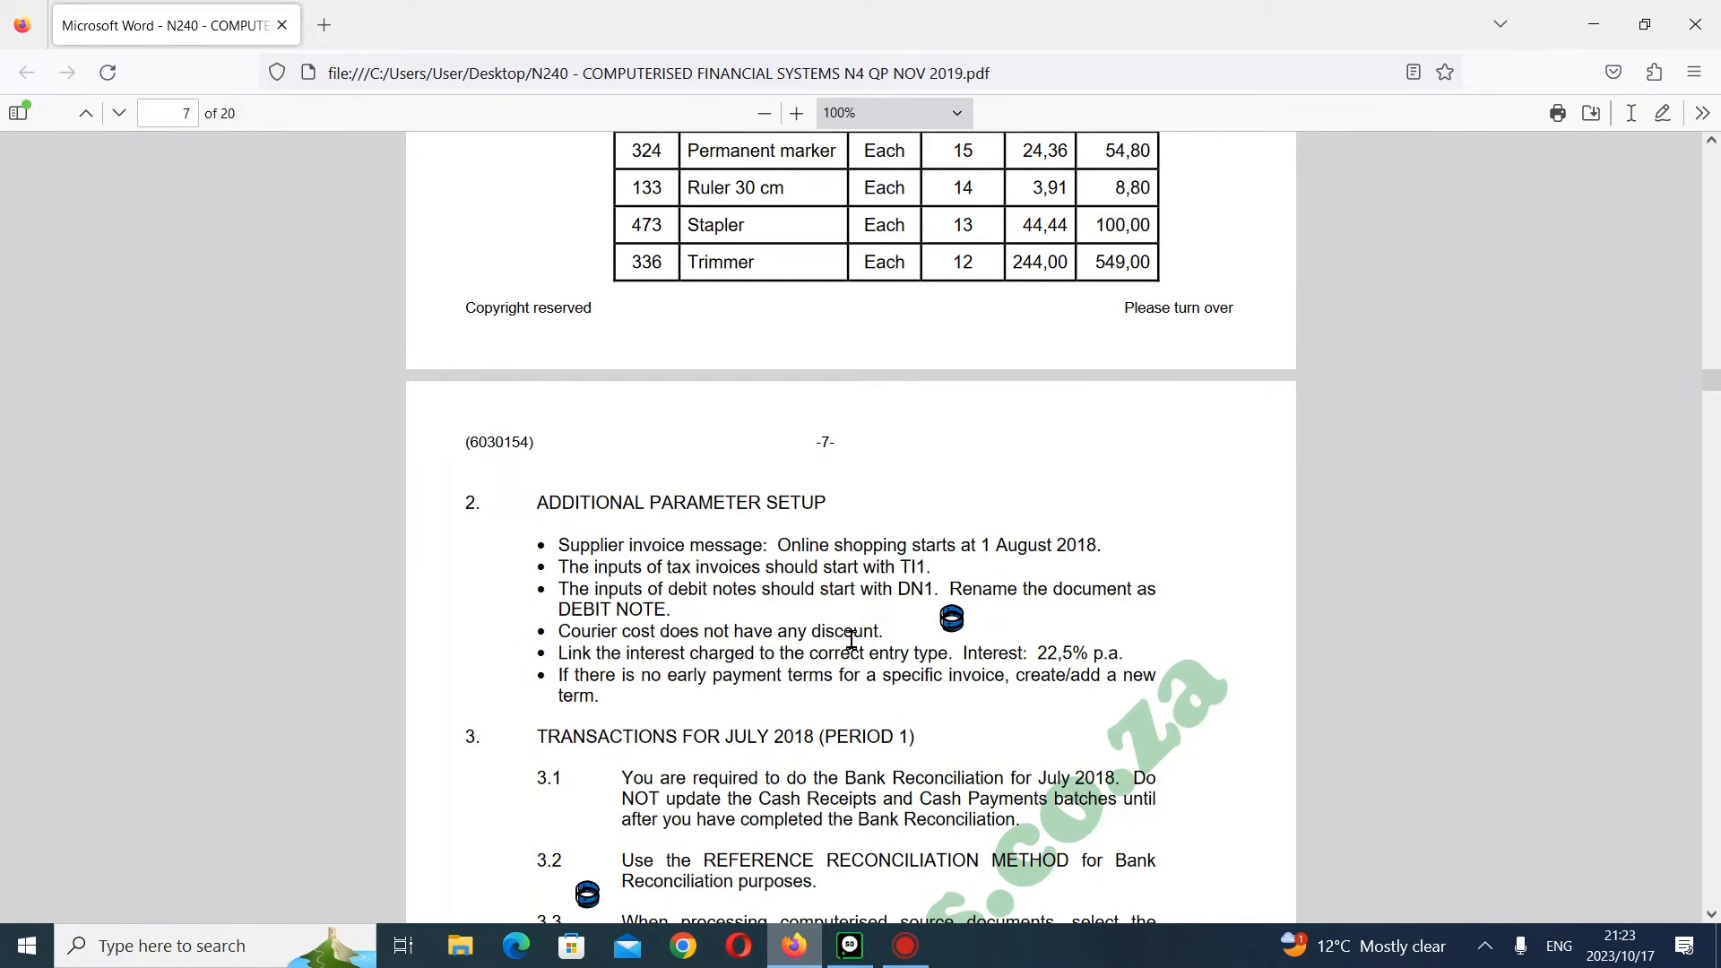
left_click(849, 945)
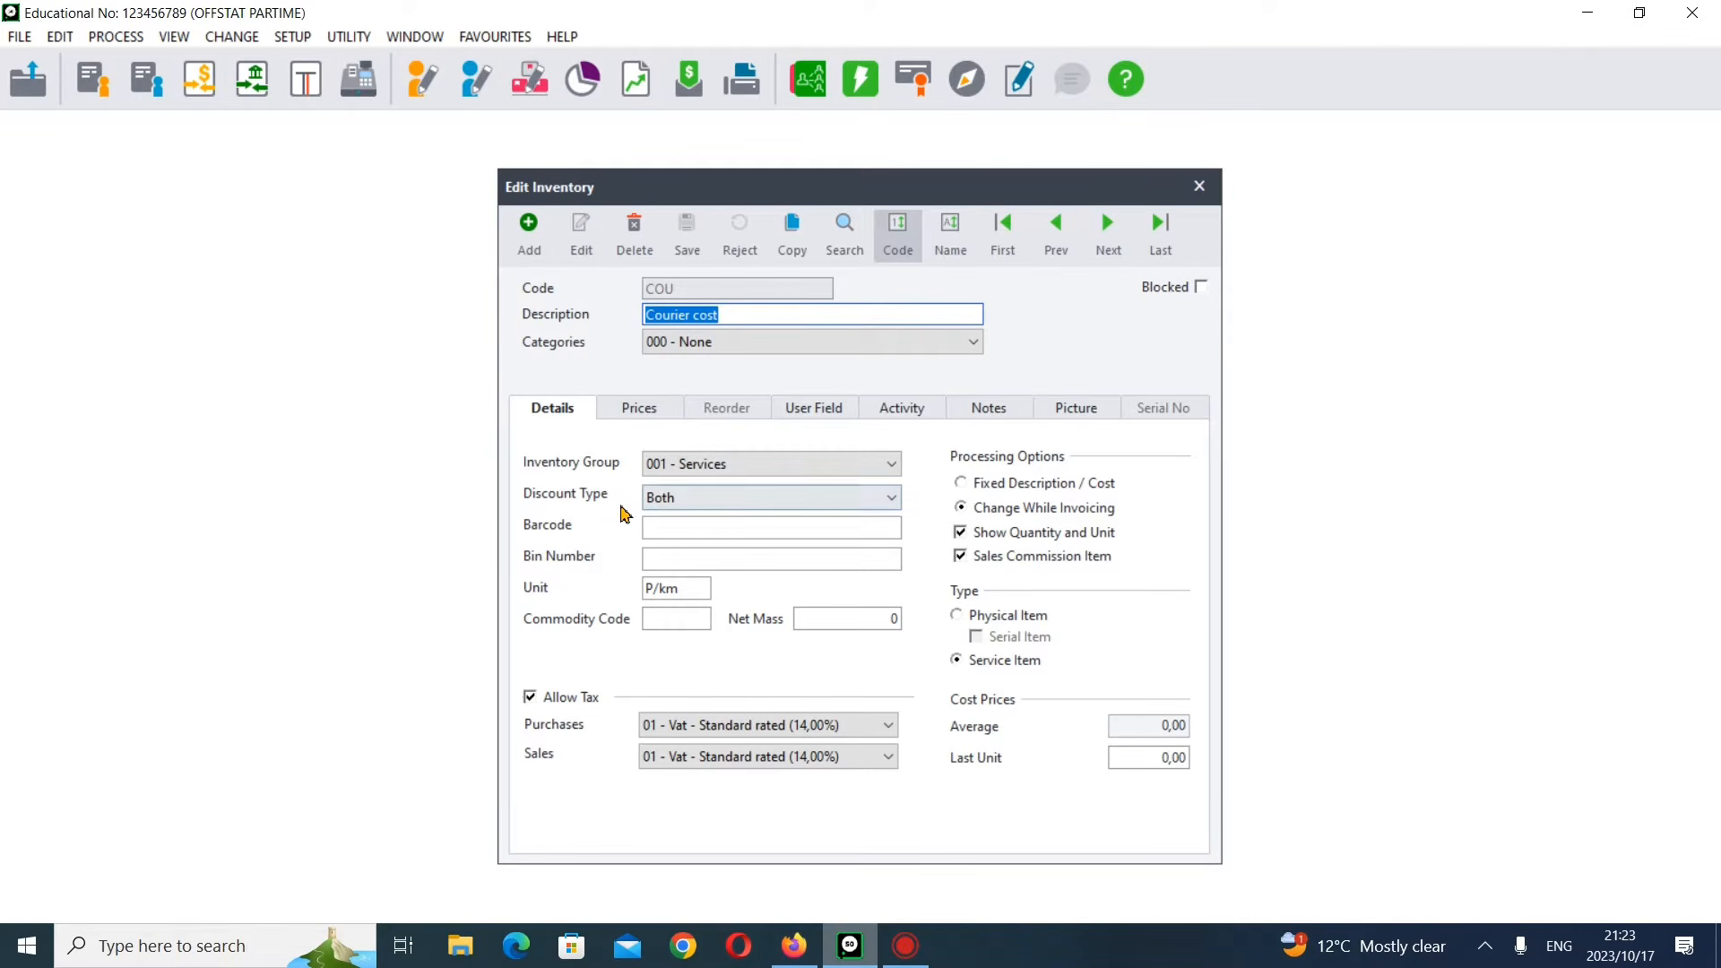
left_click(893, 499)
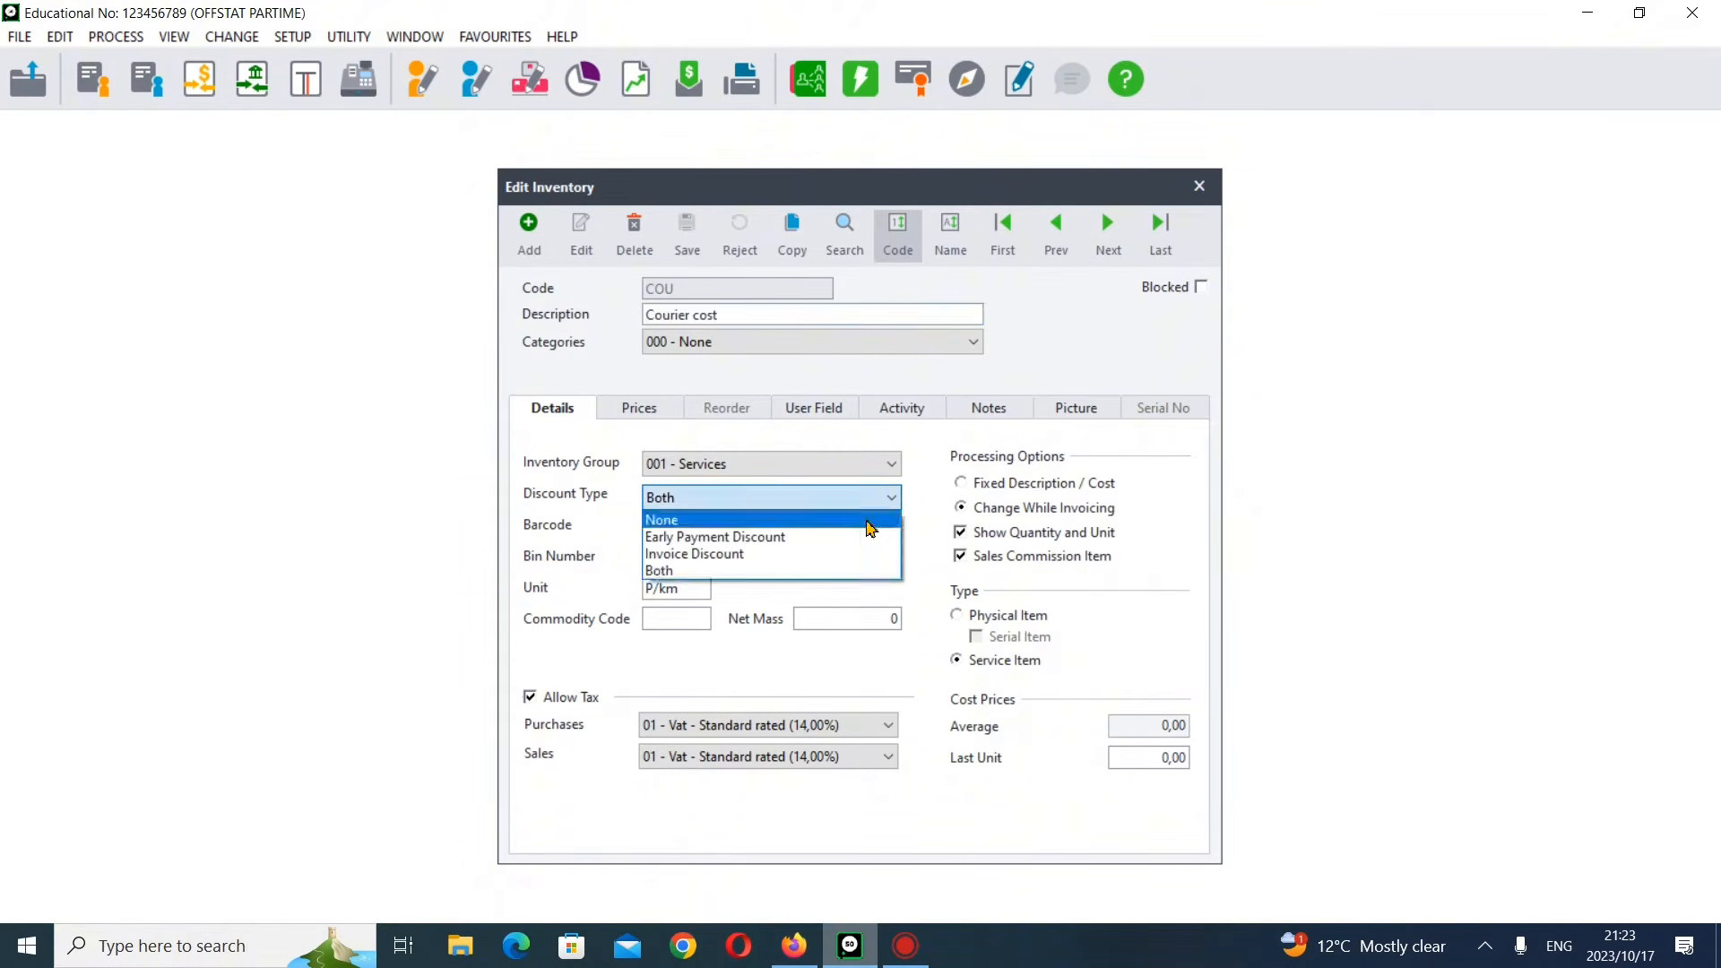
left_click(798, 524)
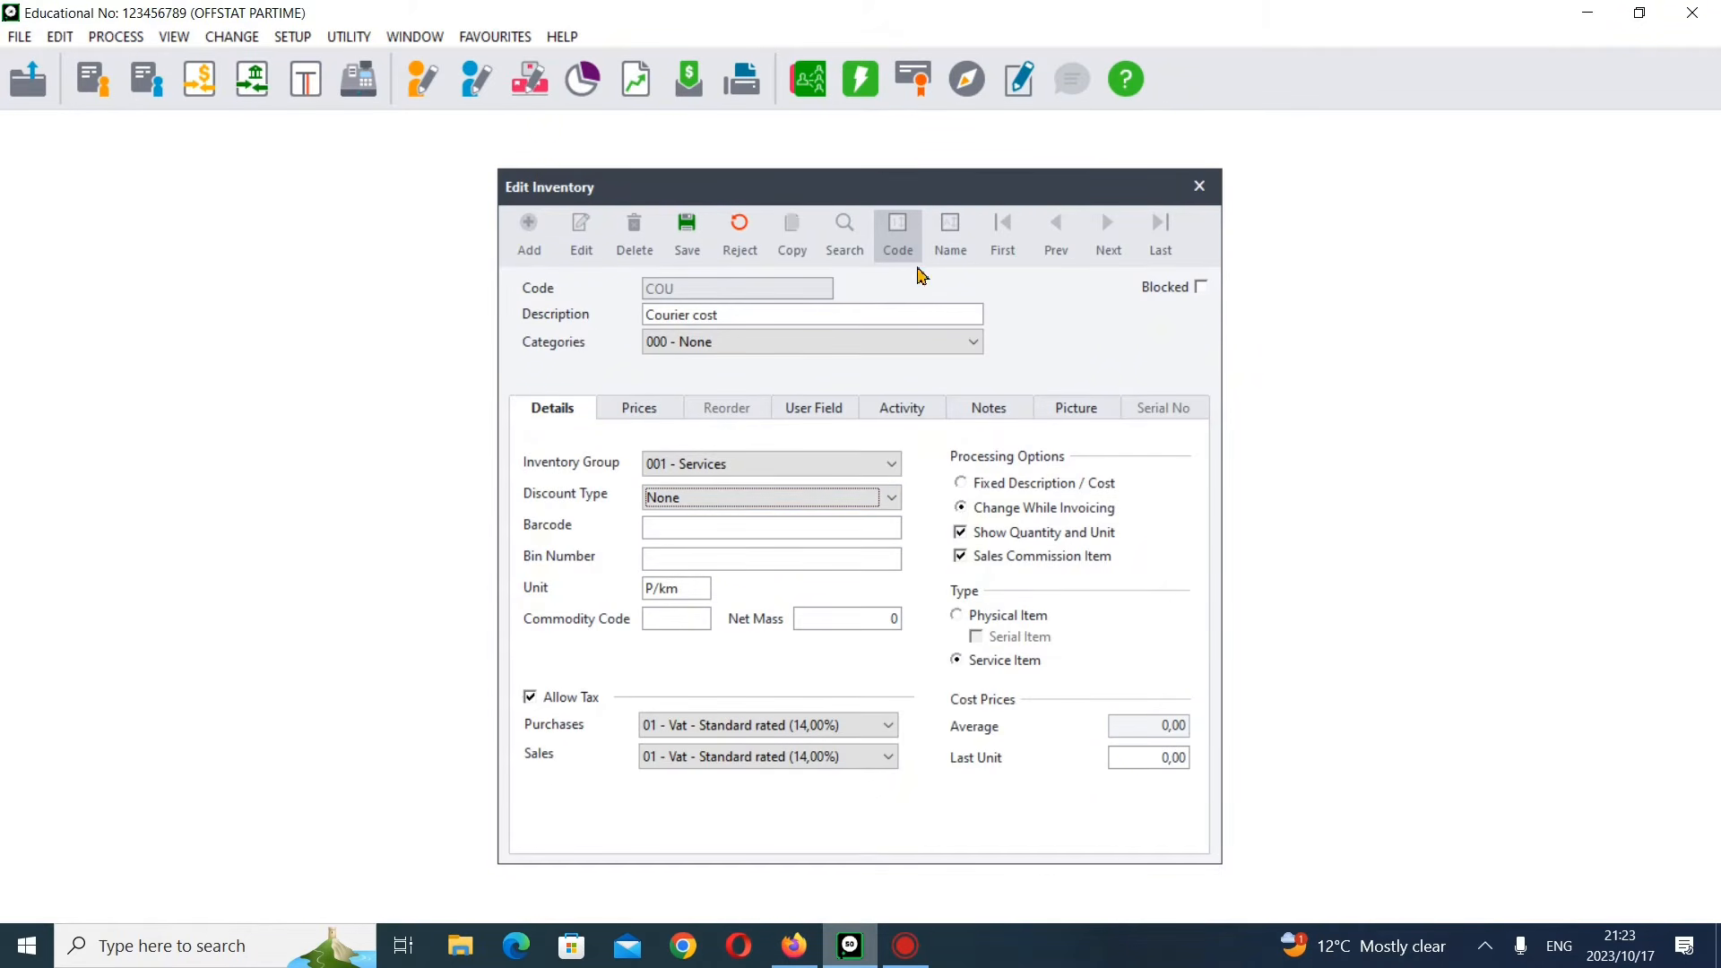
left_click(667, 238)
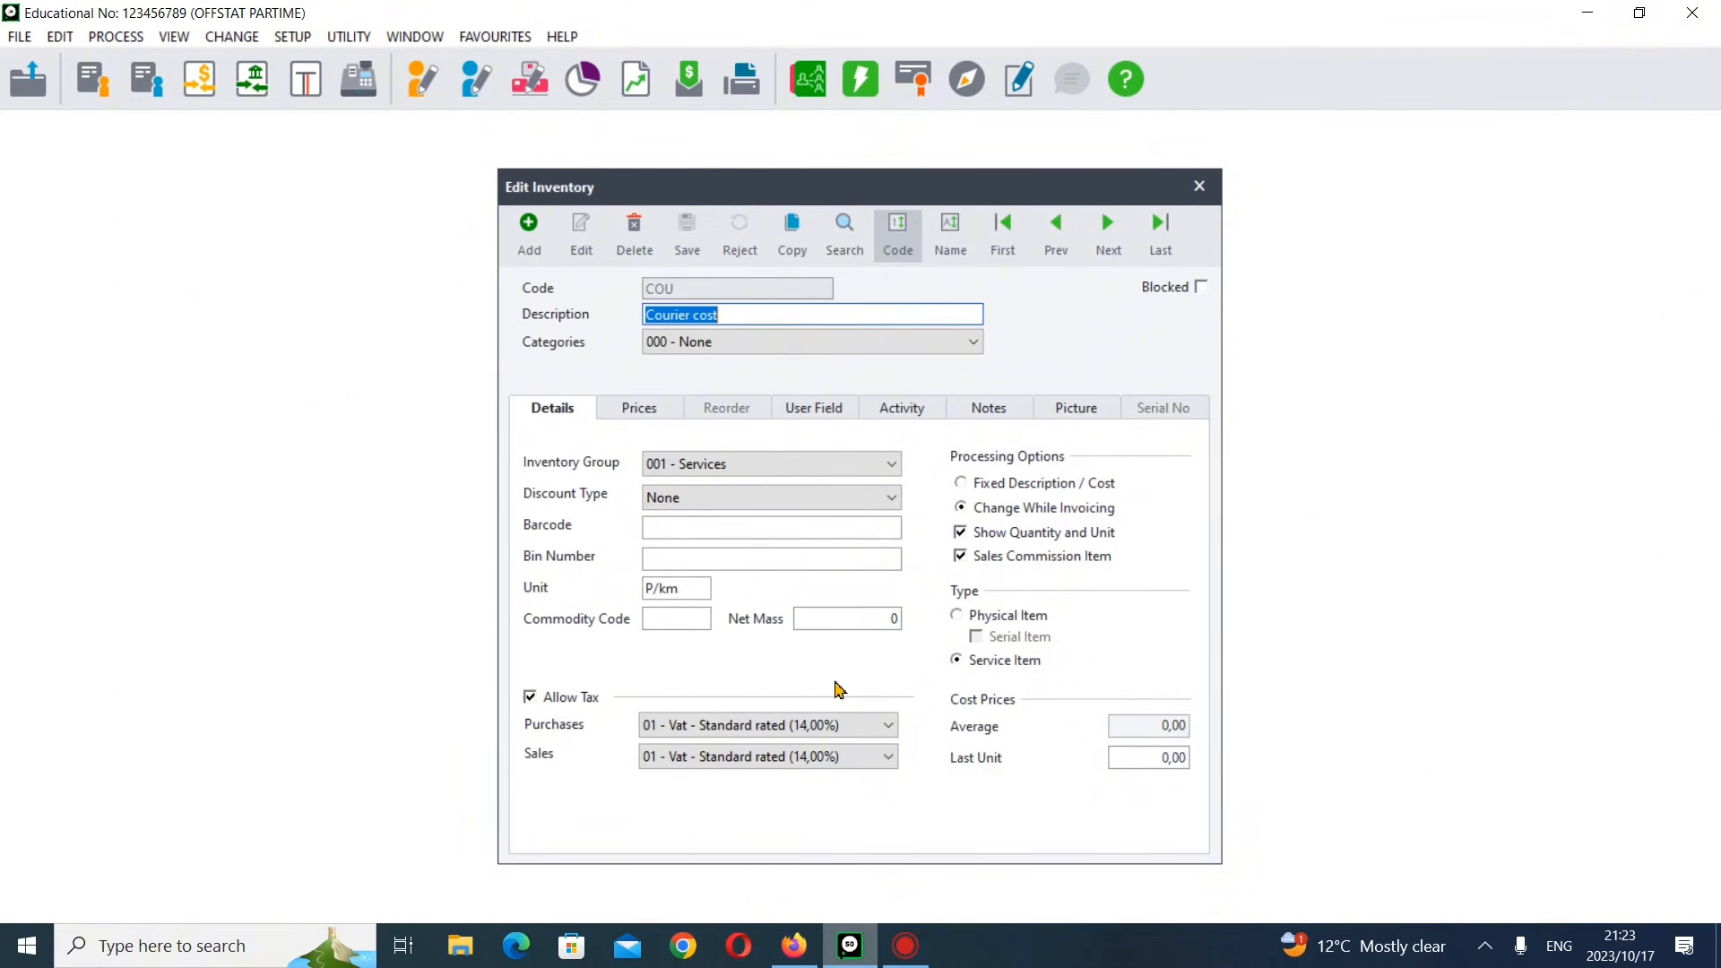
left_click(1199, 187)
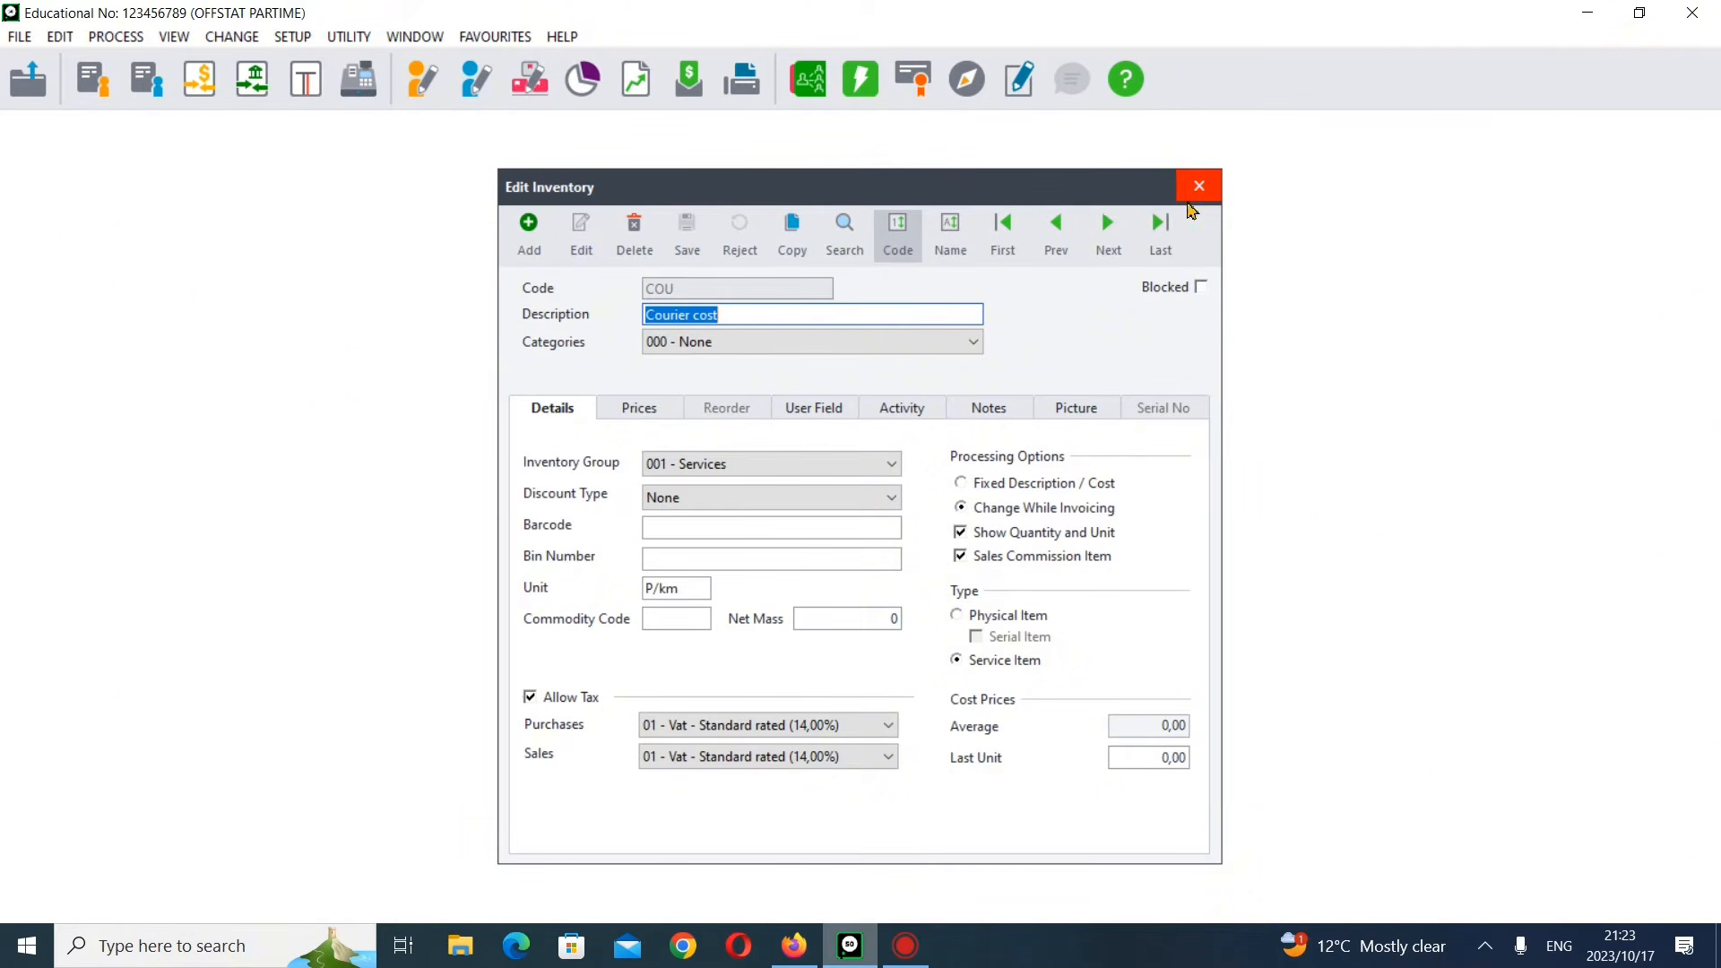
- Check the interest requirement in the exam paper, then open the customers control setup in Sage Pastel by entering the password
left_click(795, 946)
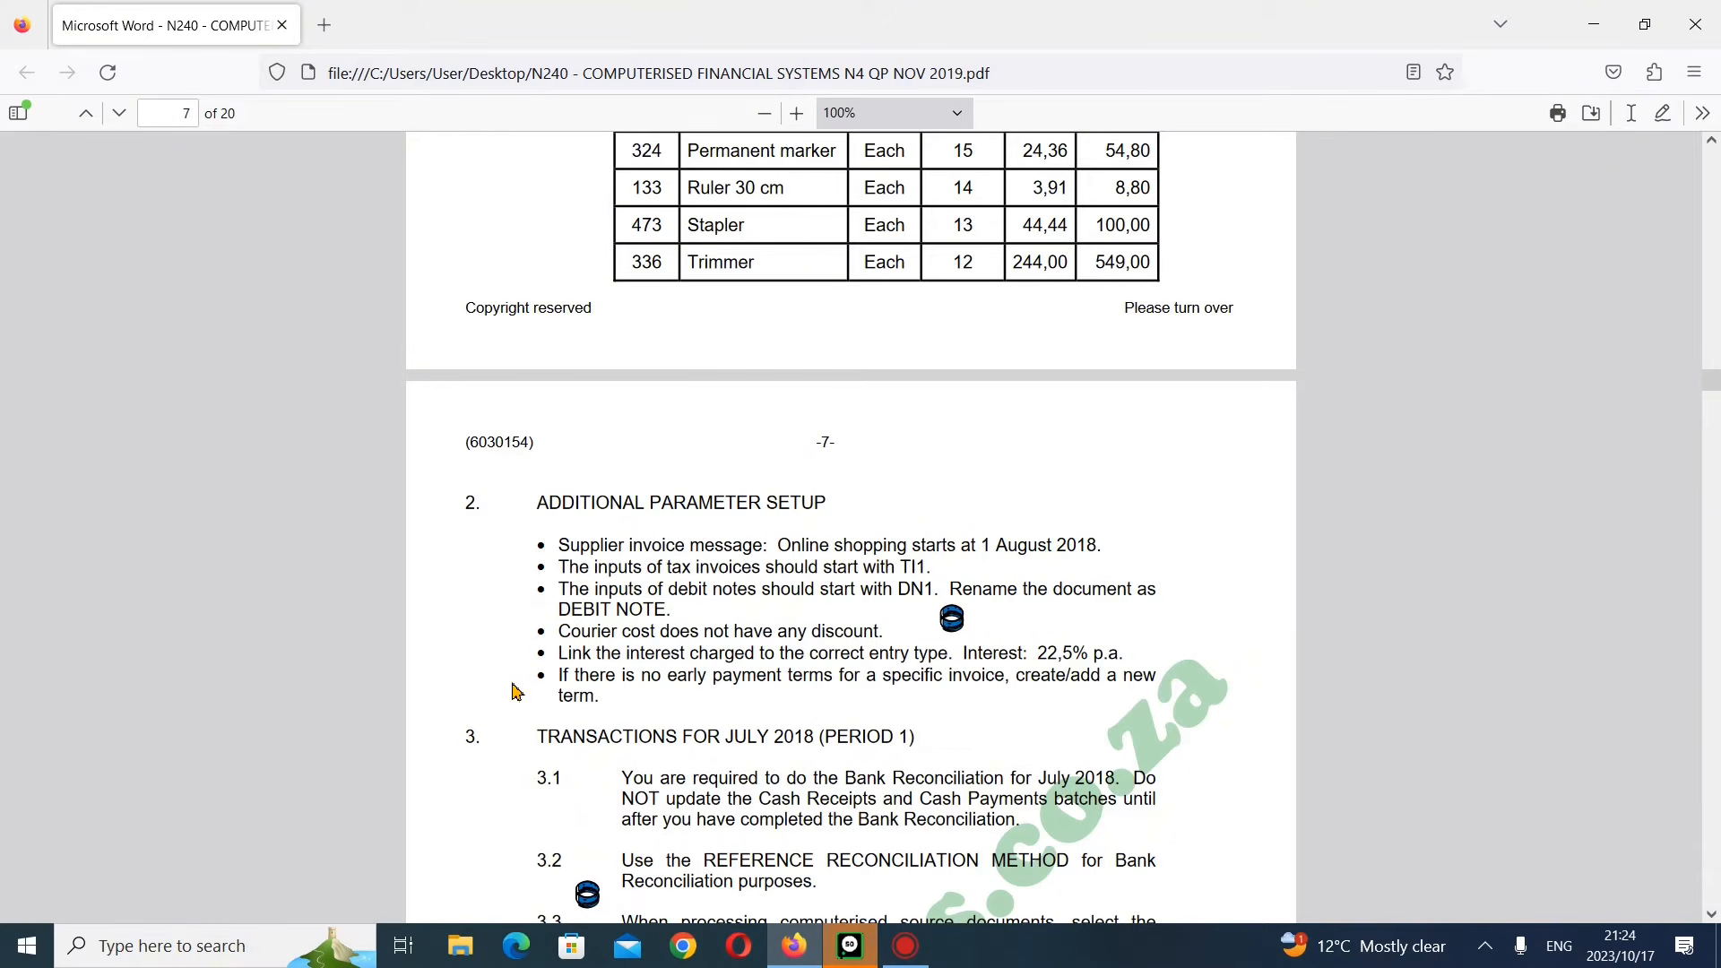
left_click(847, 947)
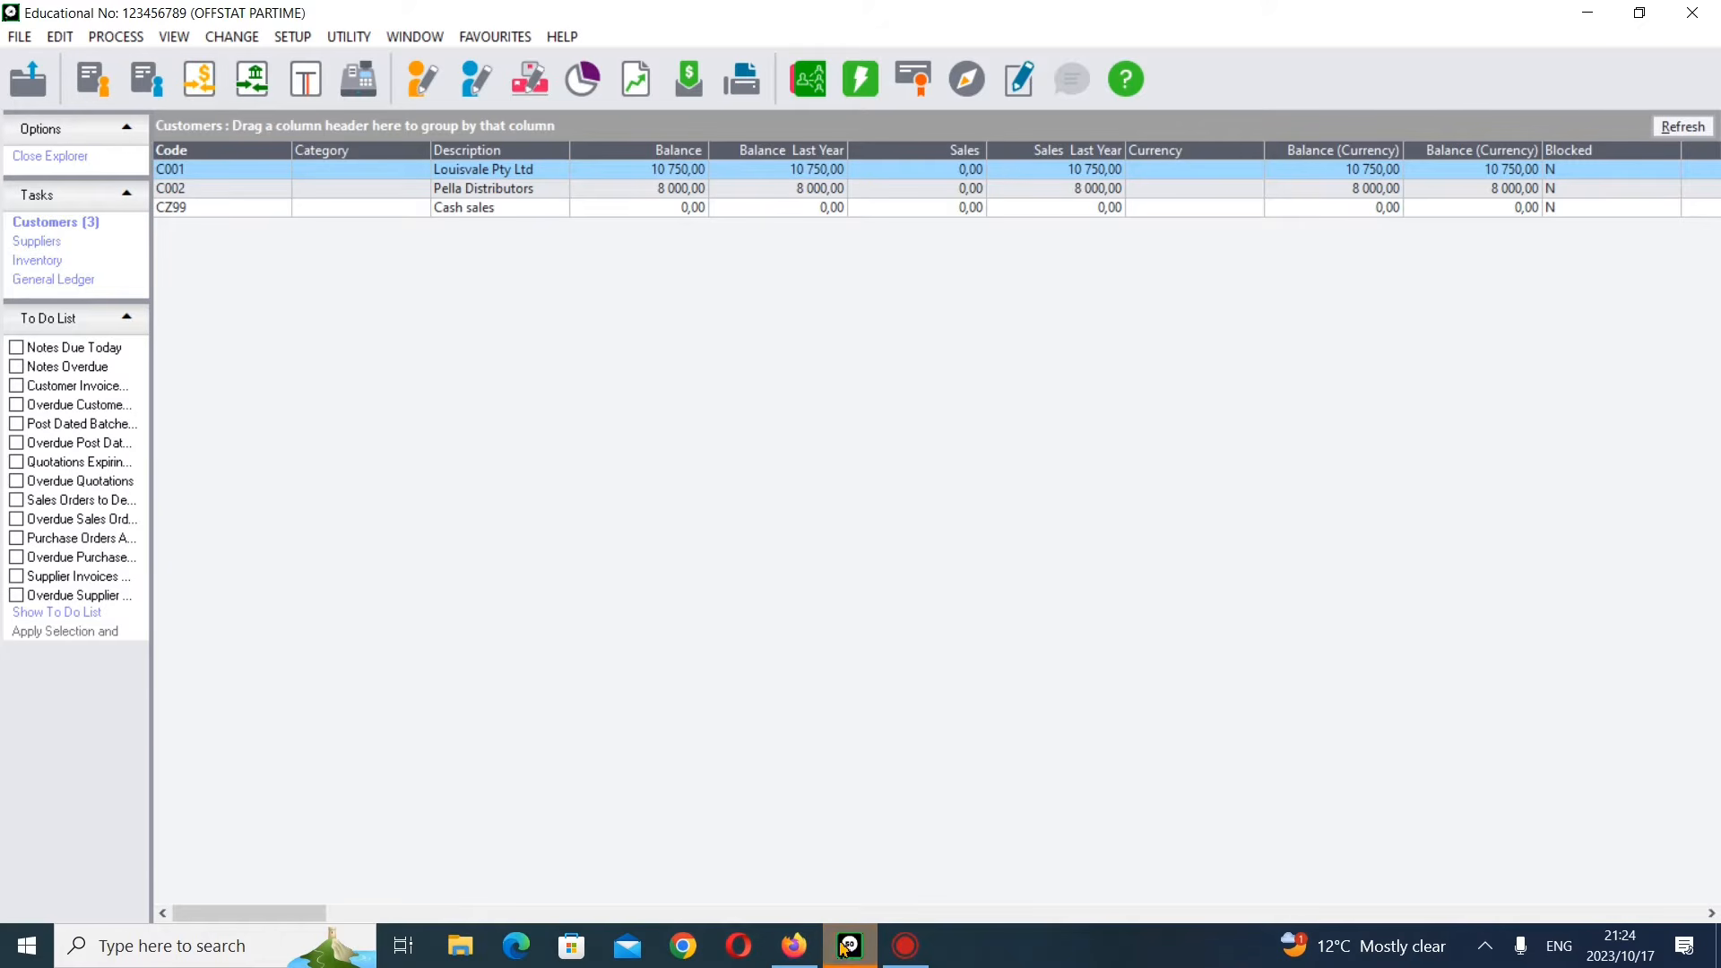
left_click(793, 952)
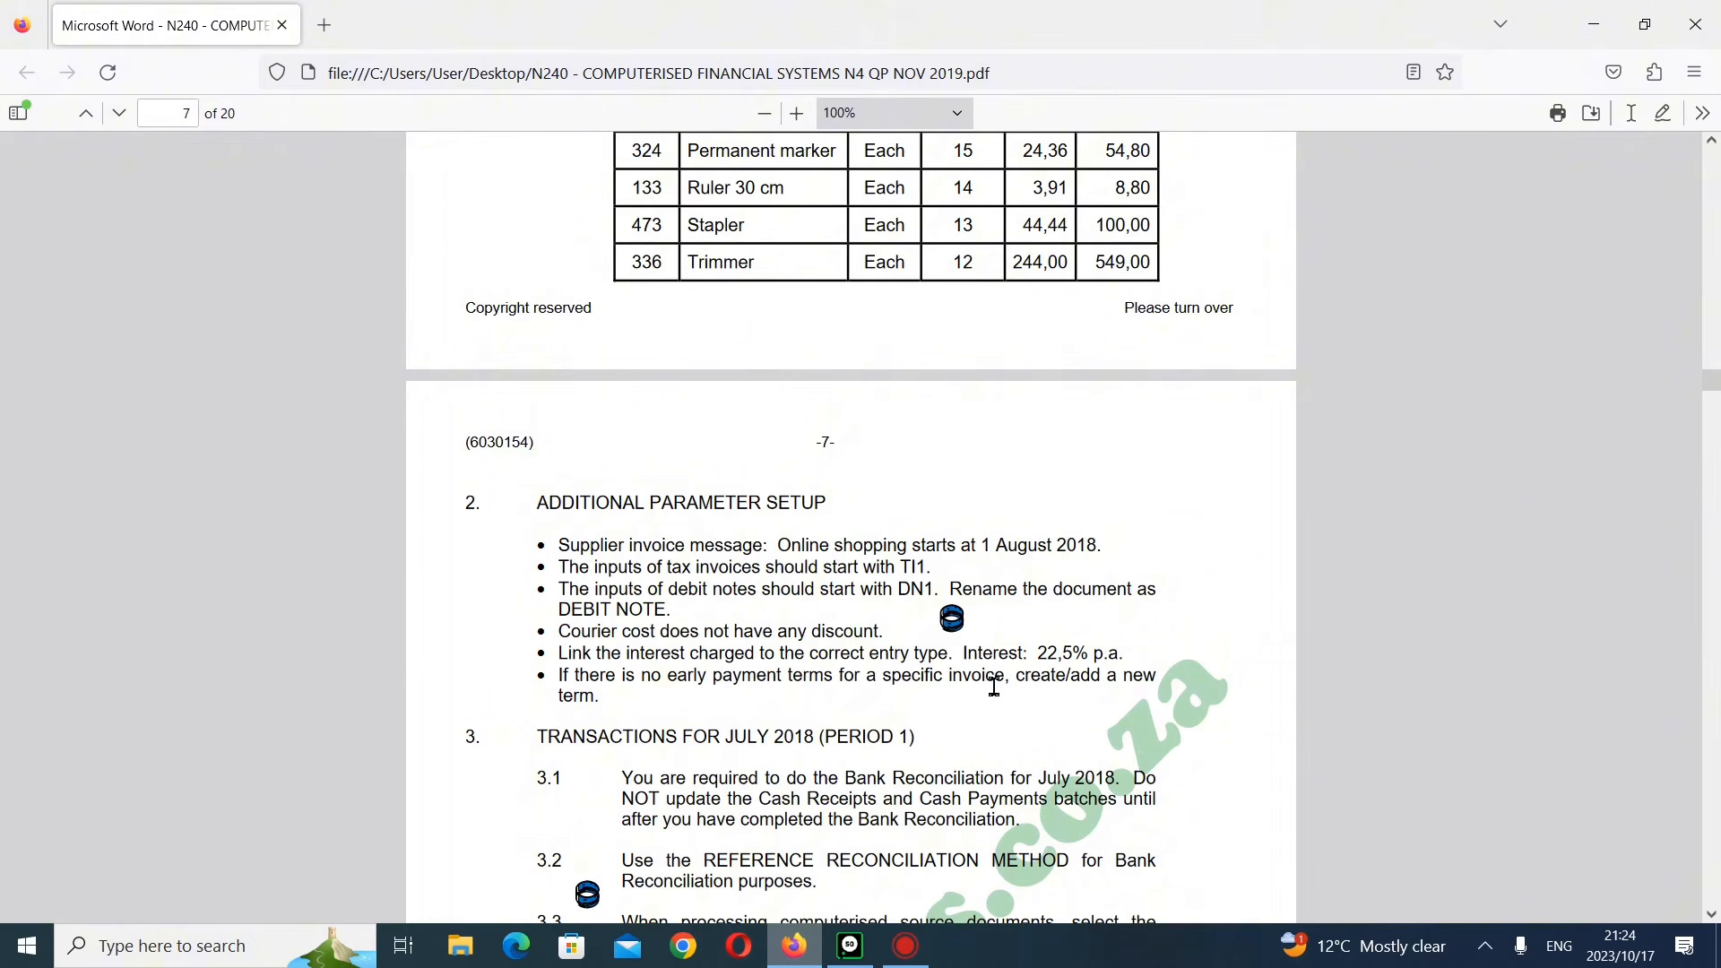
left_click(850, 946)
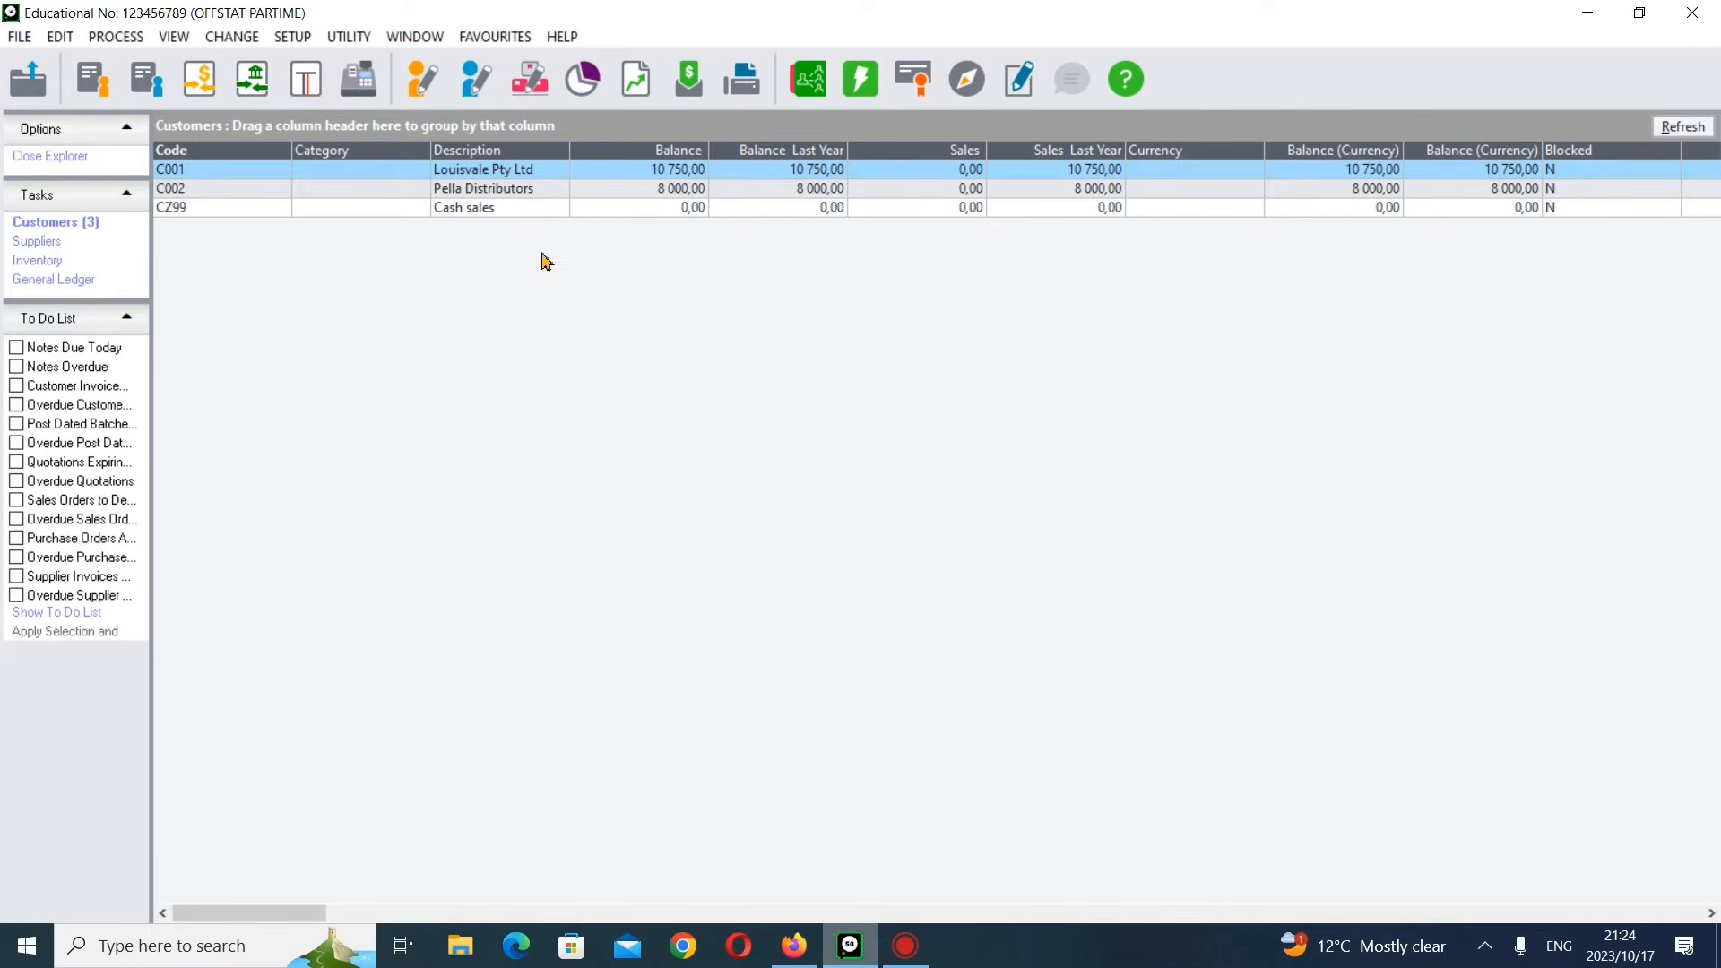
left_click(306, 40)
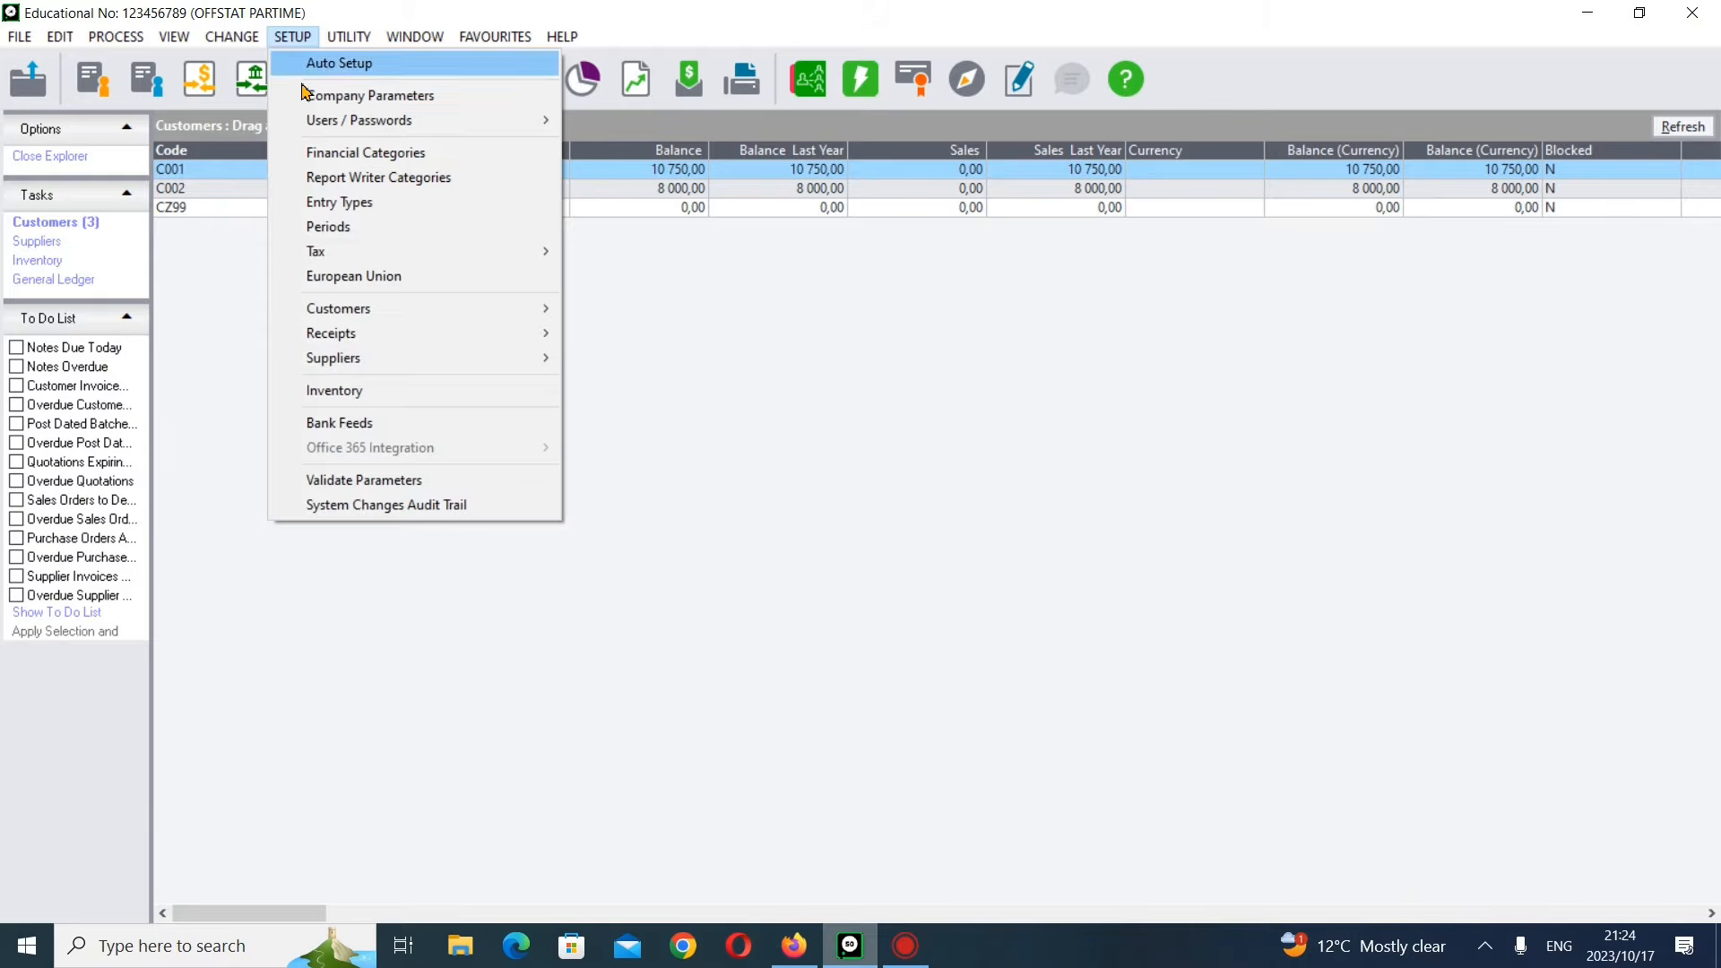
mouse_move(412, 315)
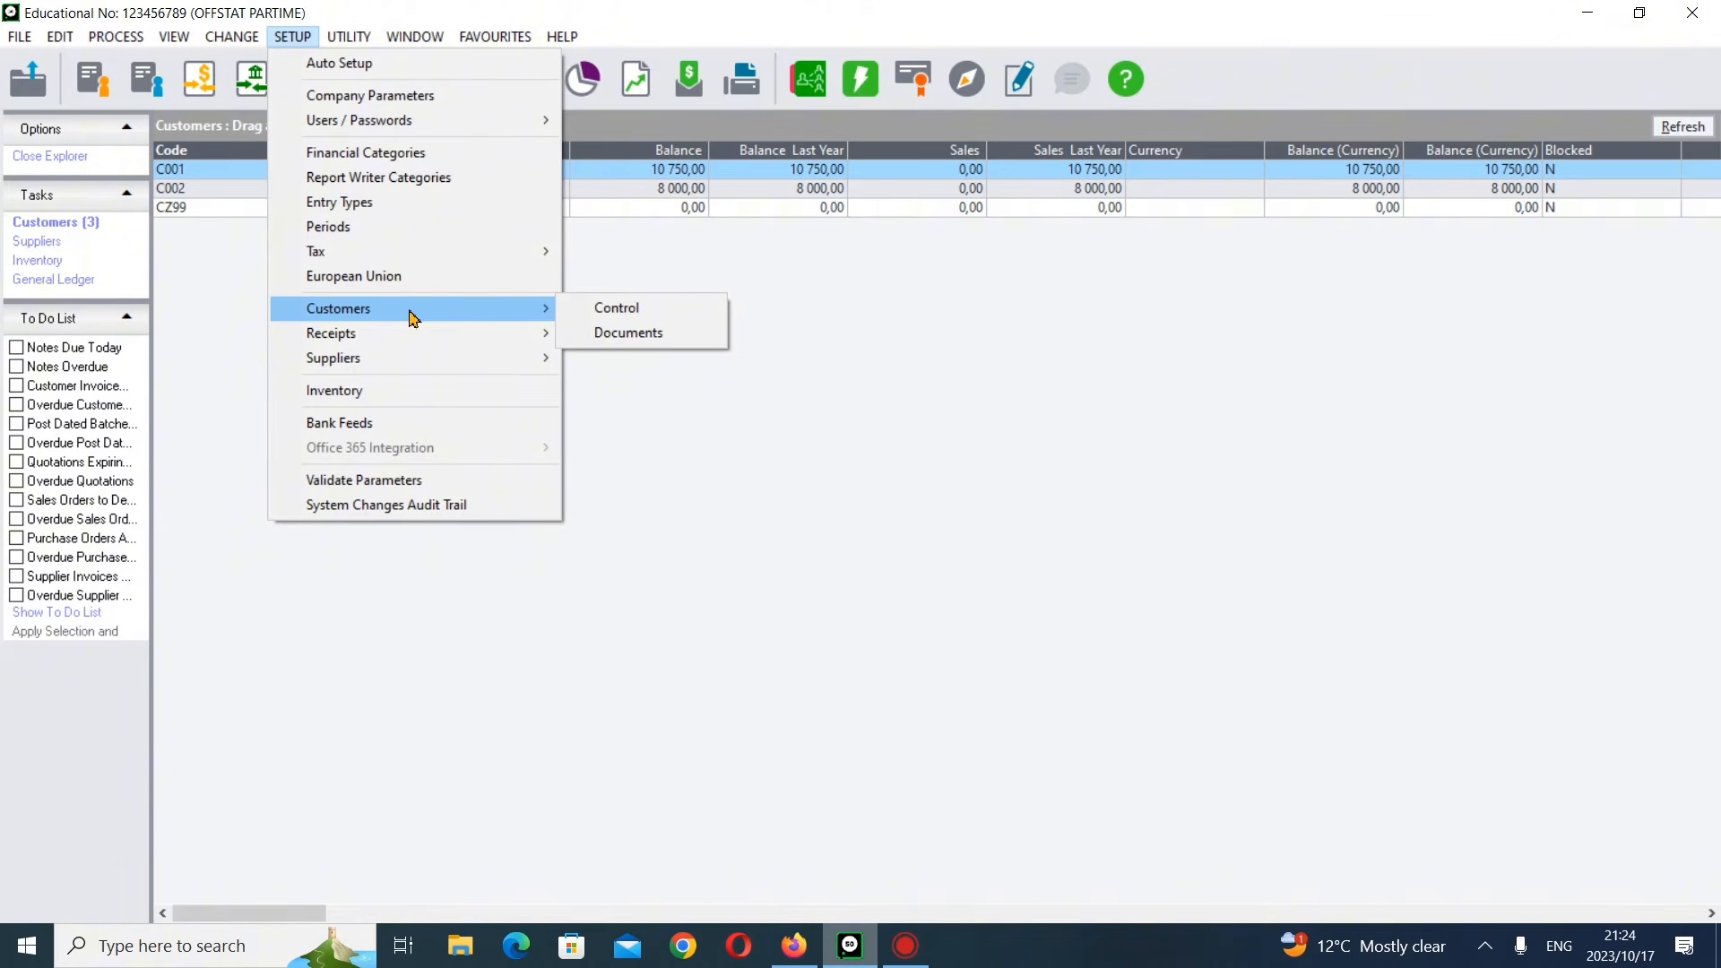
left_click(600, 309)
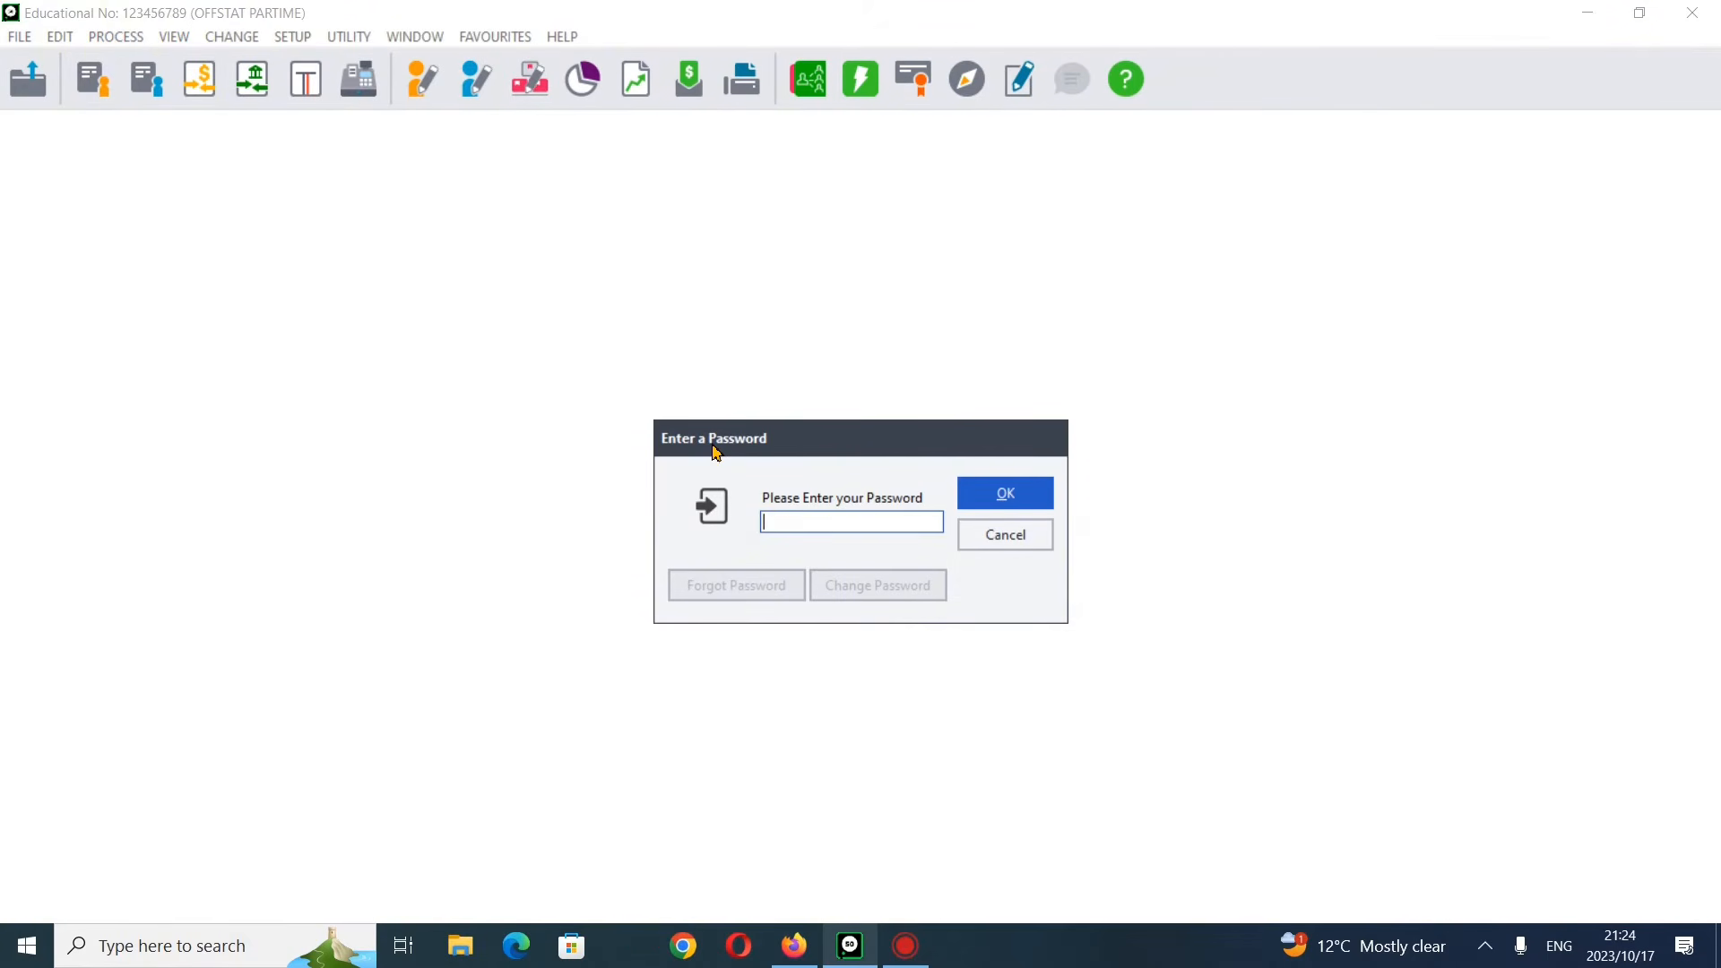
type("•••••••")
key("Return")
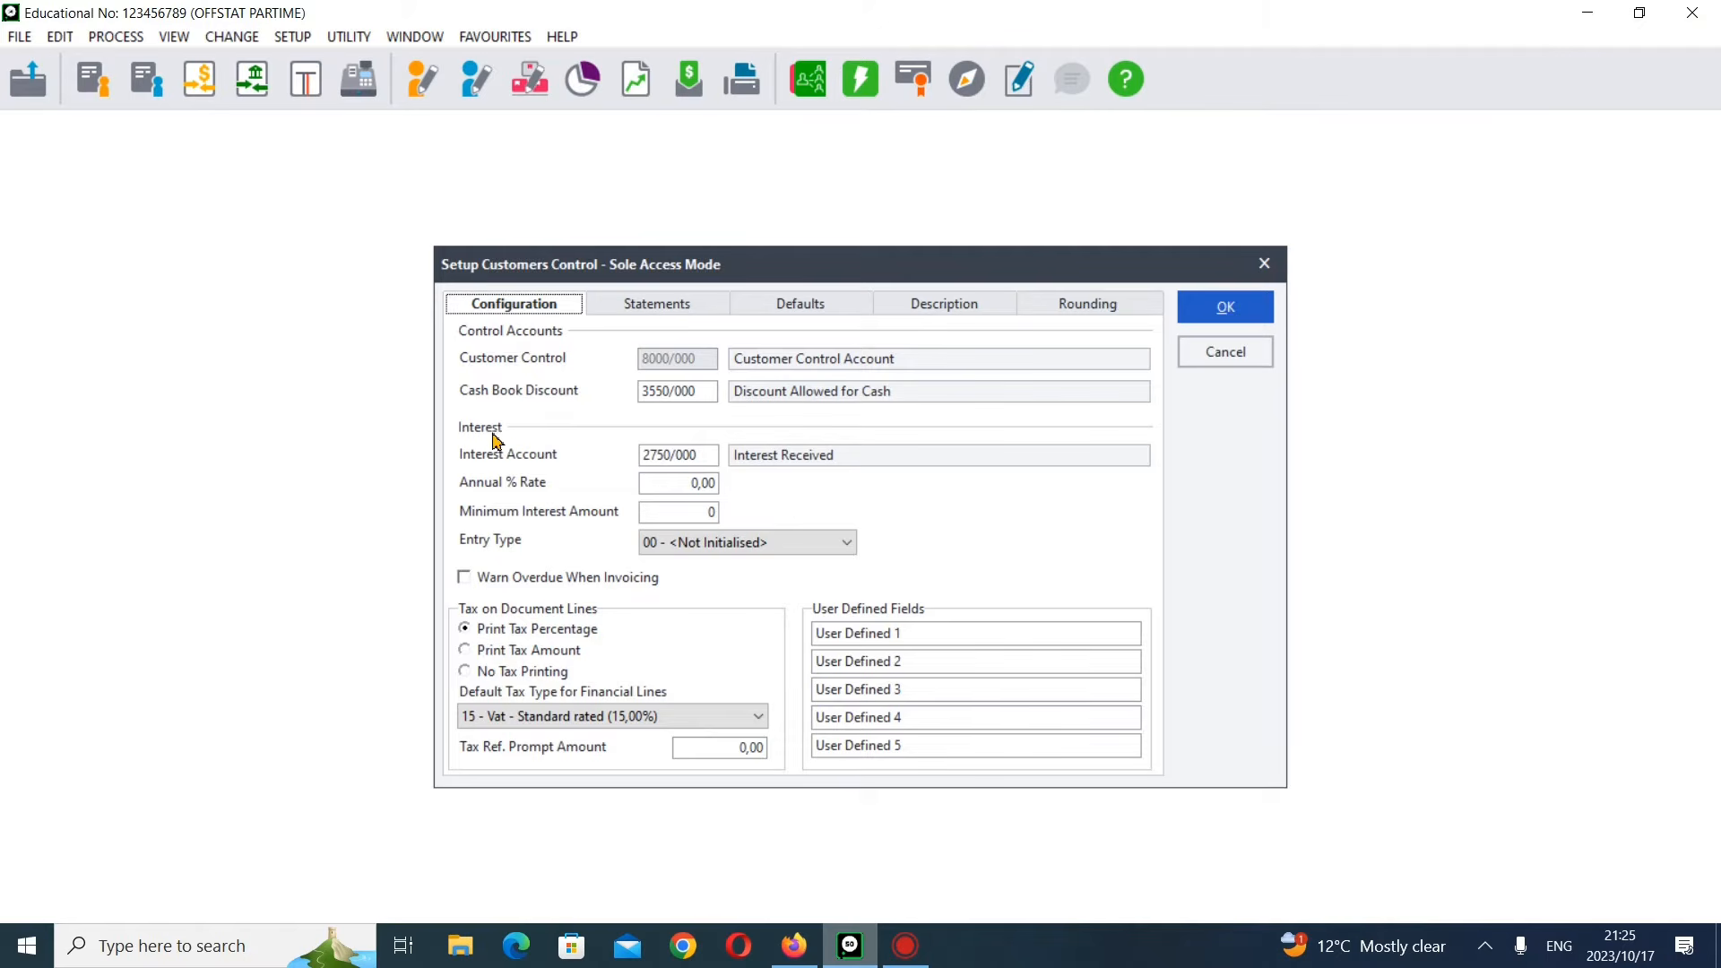
- Recheck the interest instruction in the exam paper and set the customer interest entry type to "11 - Interest Charged Jnl"
left_click(794, 947)
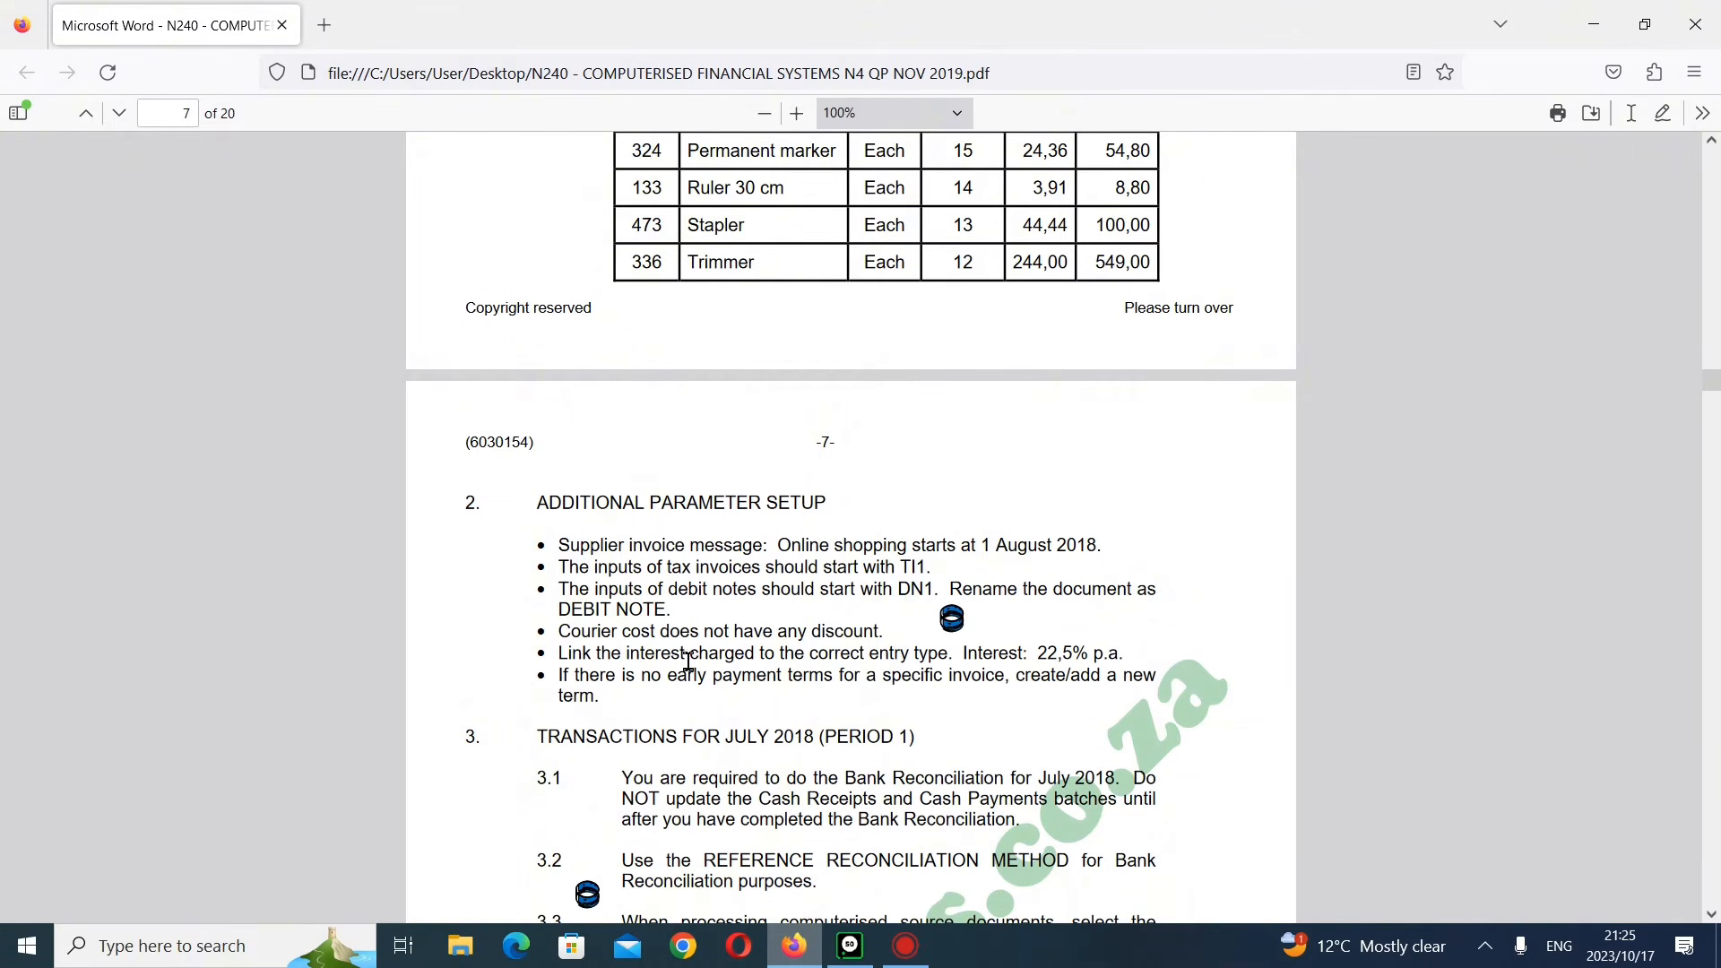
left_click(852, 948)
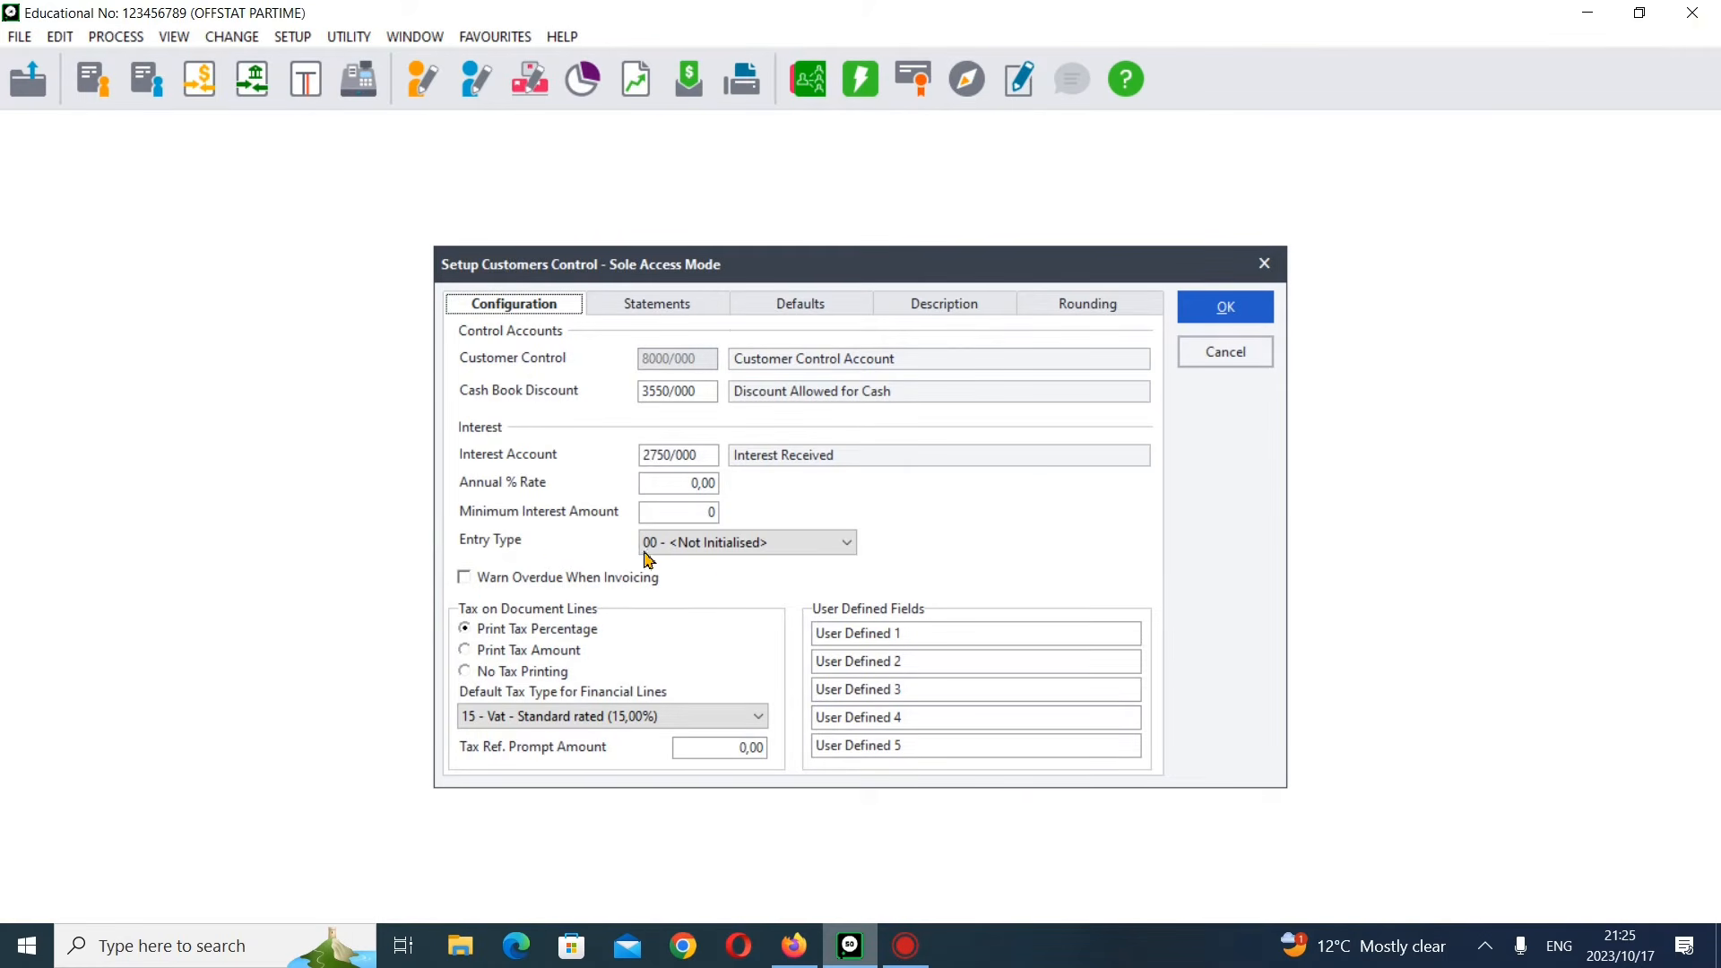
left_click(847, 545)
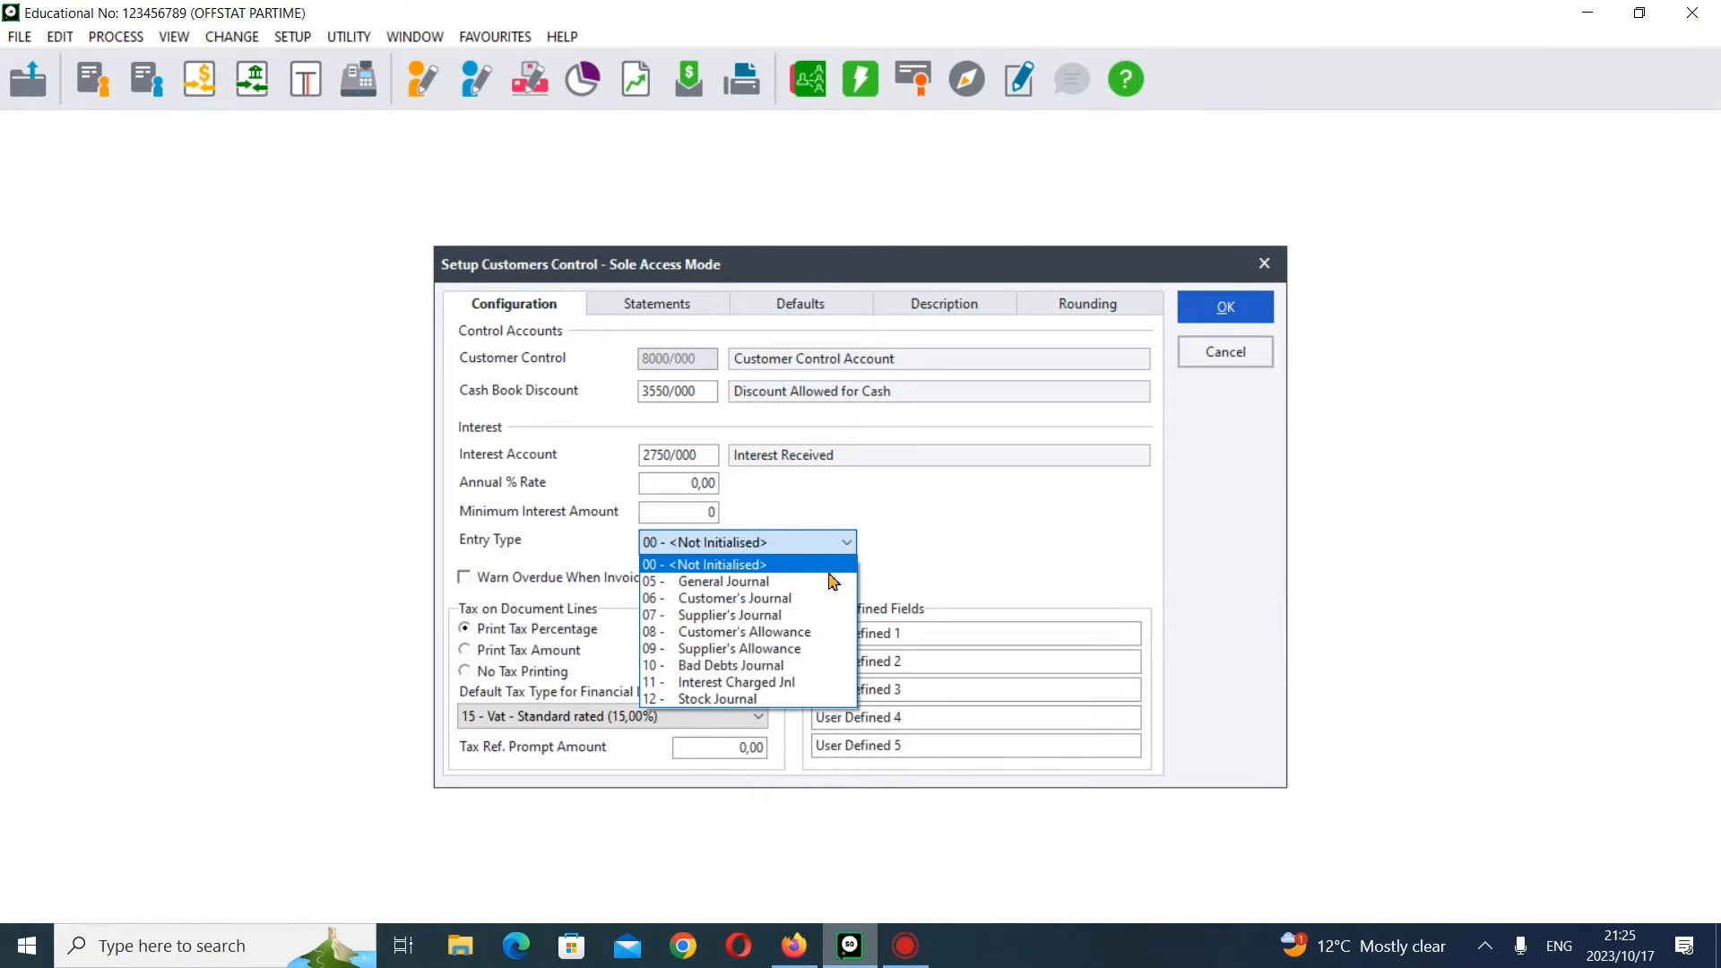
left_click(789, 685)
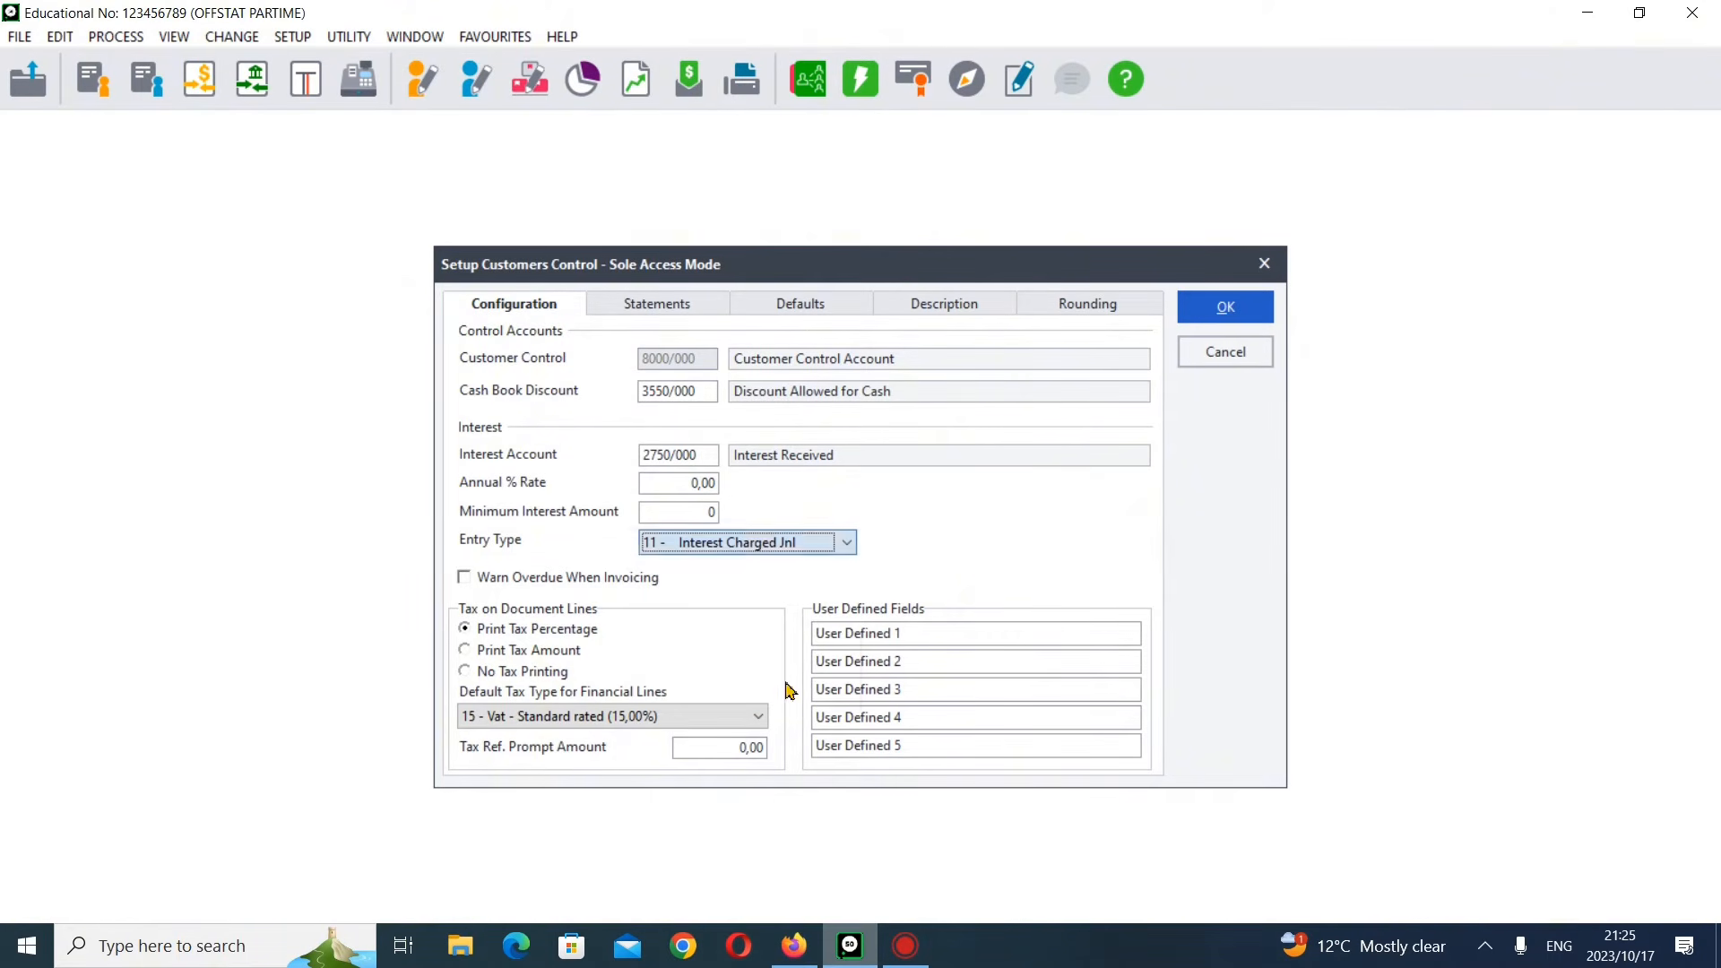
- Confirm the interest rate in the exam paper, set the annual interest rate to 22,5% and save the customers control setup
left_click(795, 948)
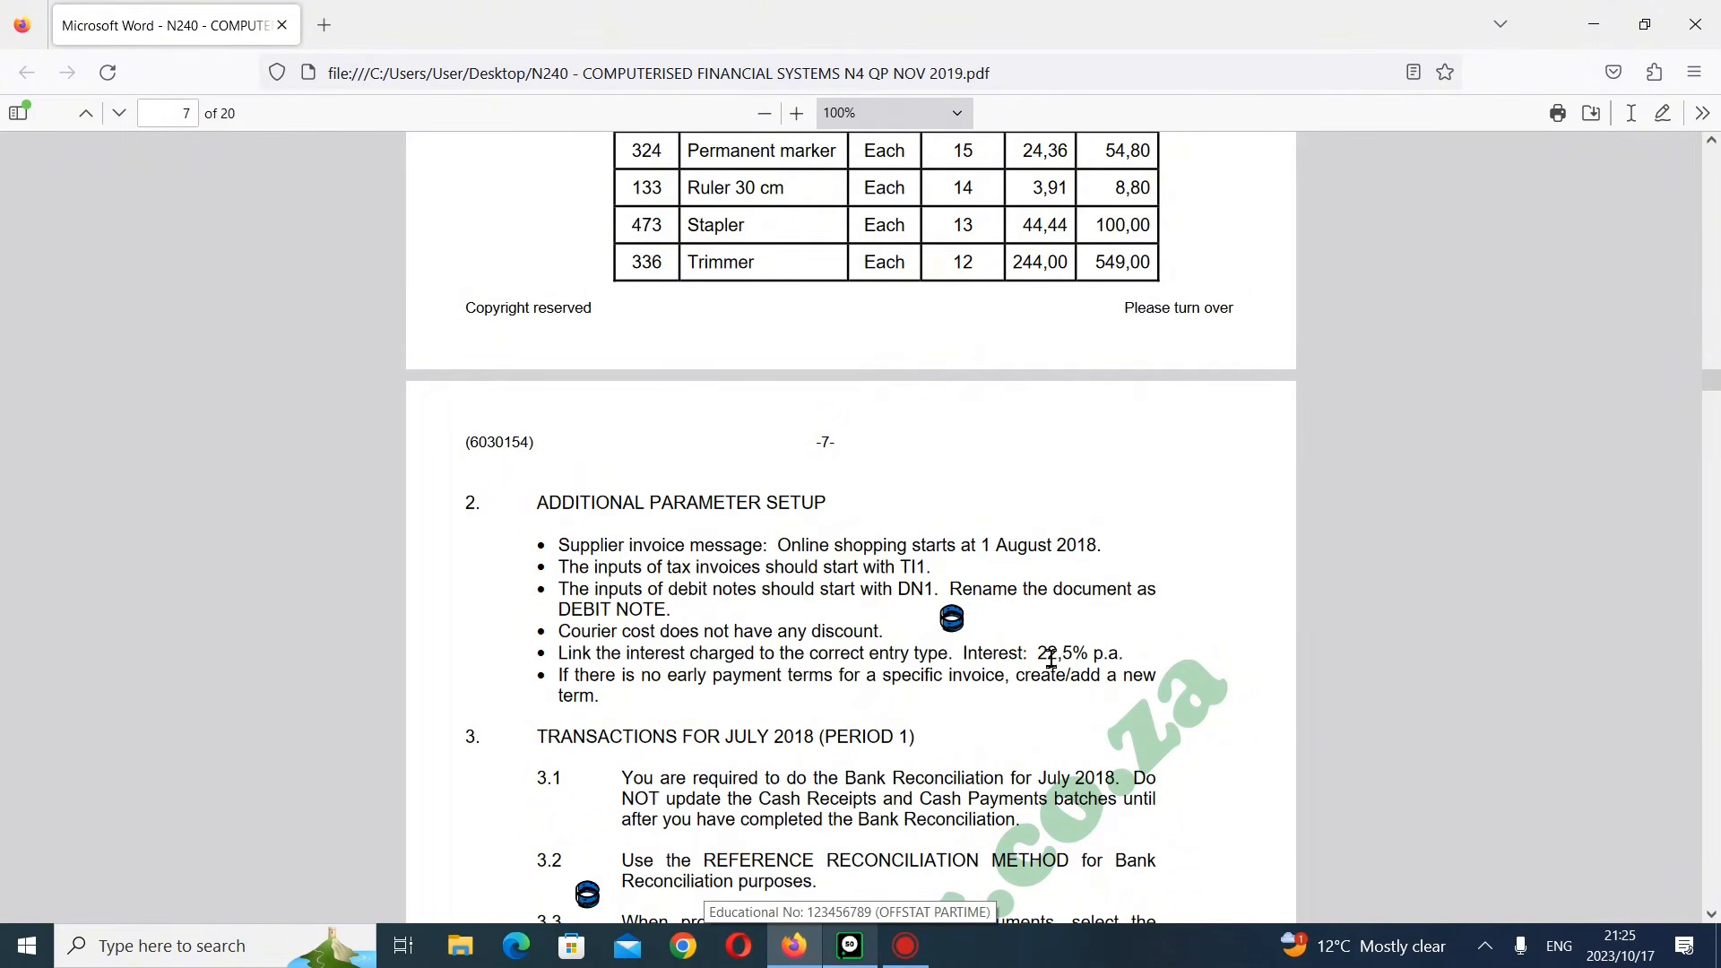
left_click(833, 955)
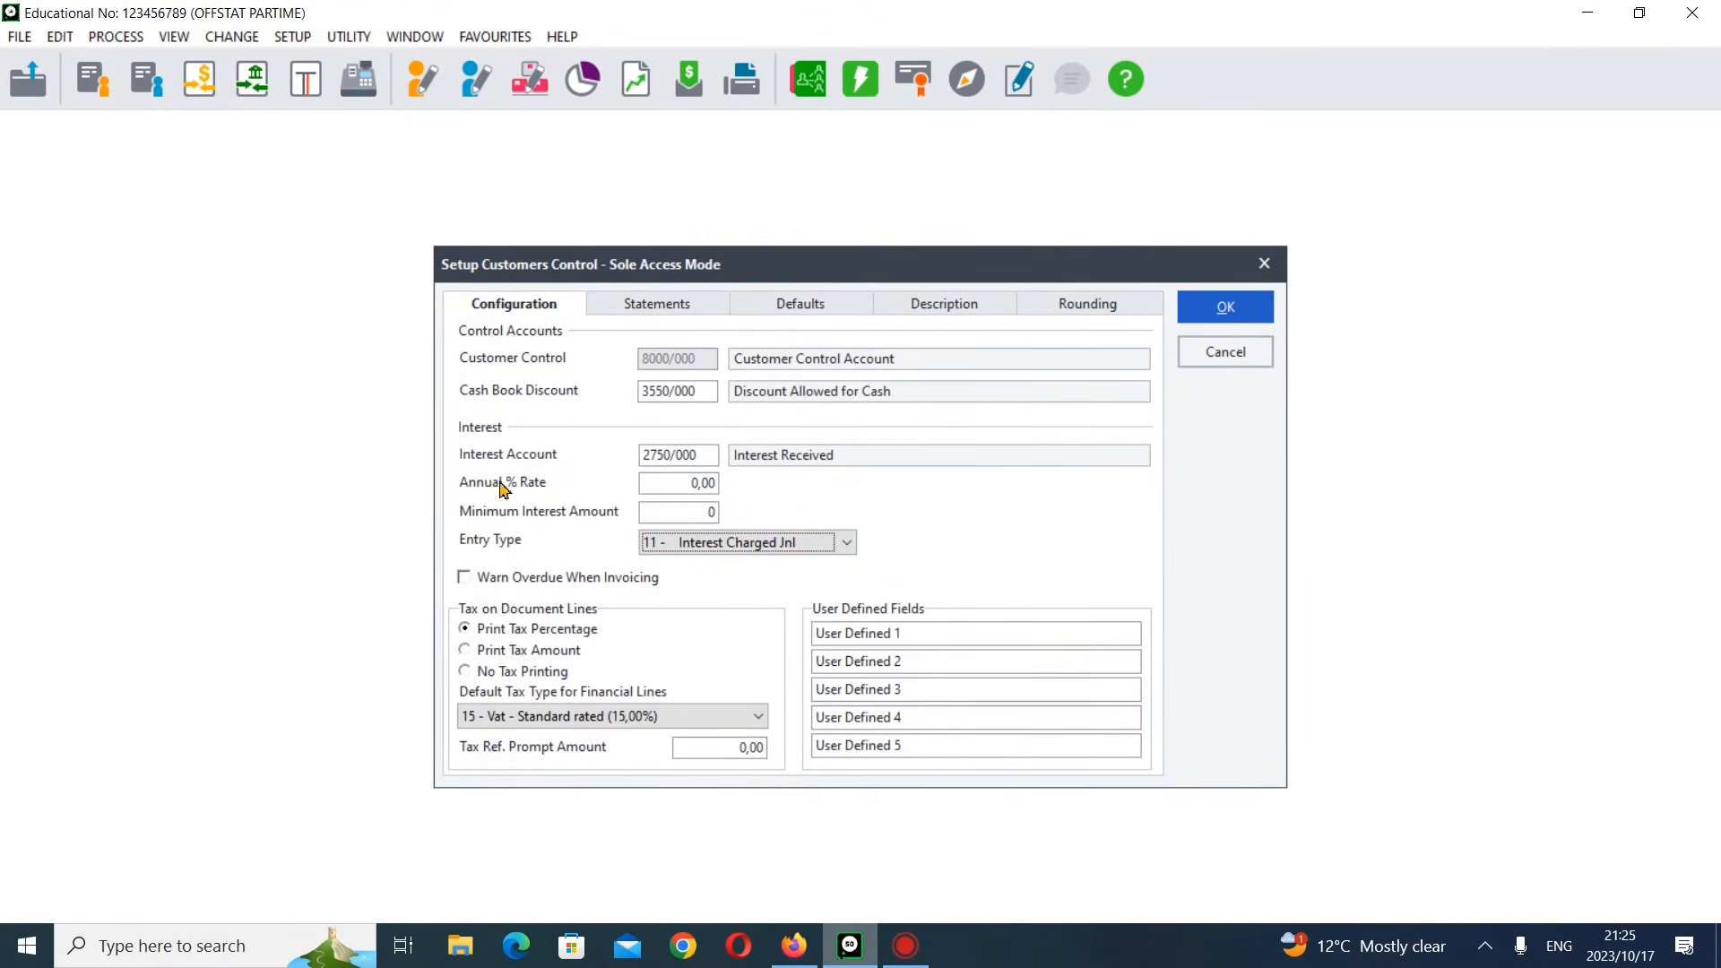
left_click(682, 488)
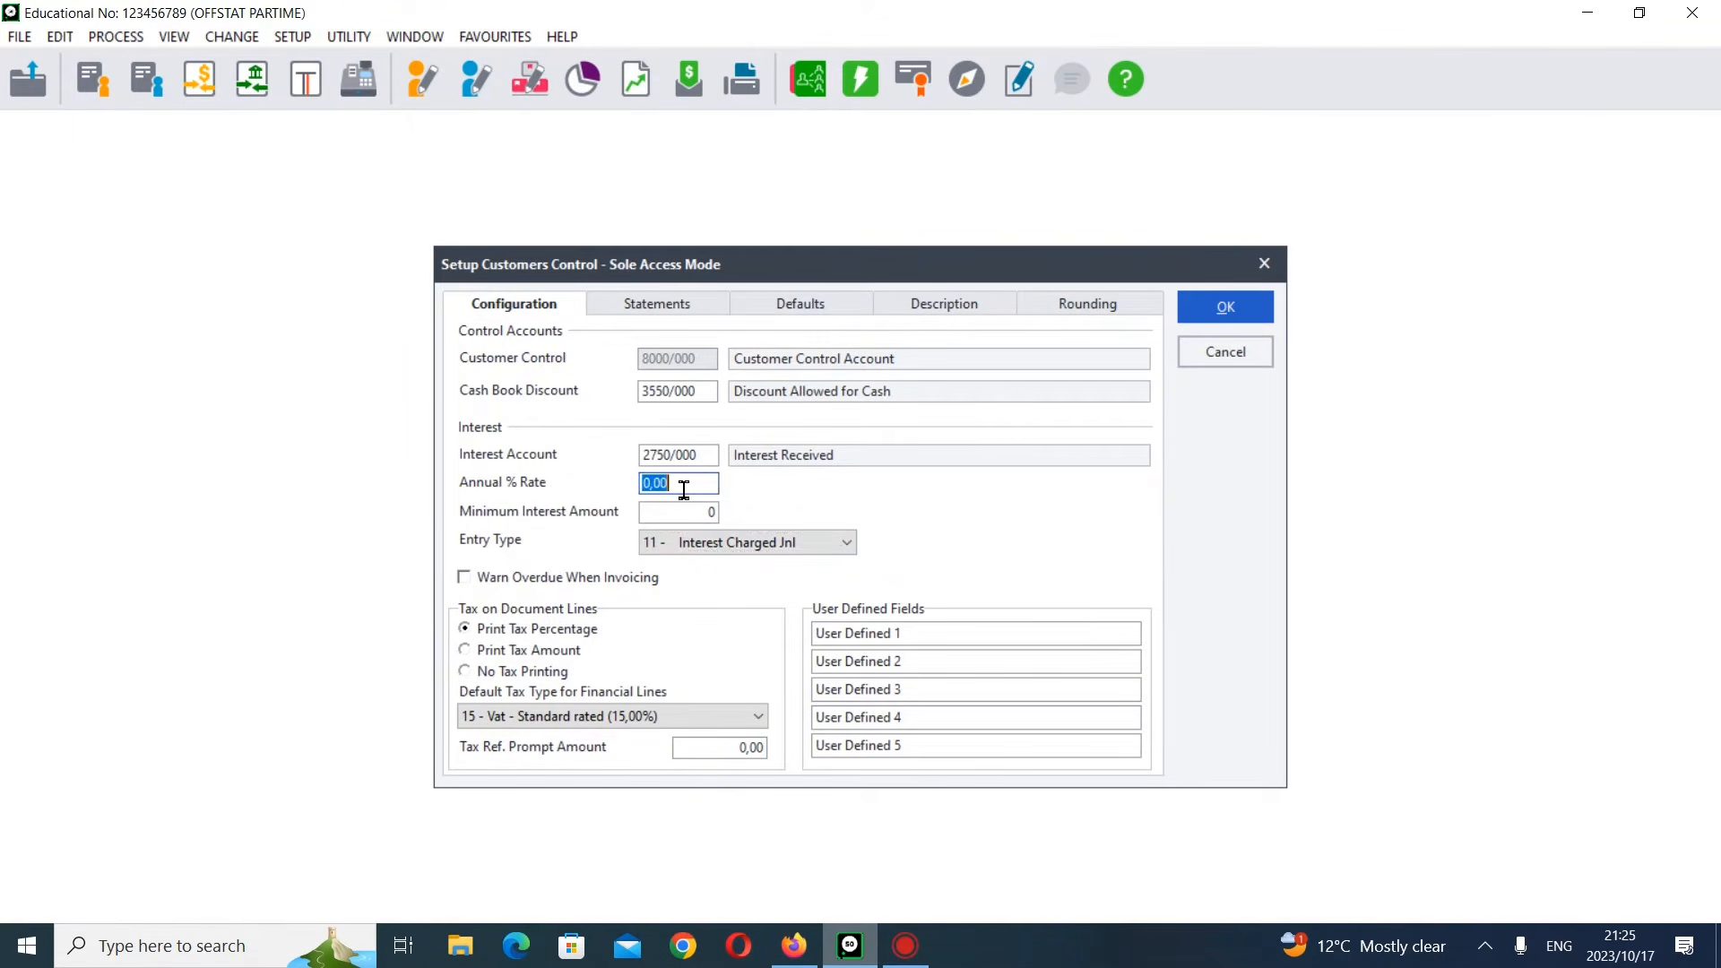
type("22,5")
left_click(1210, 307)
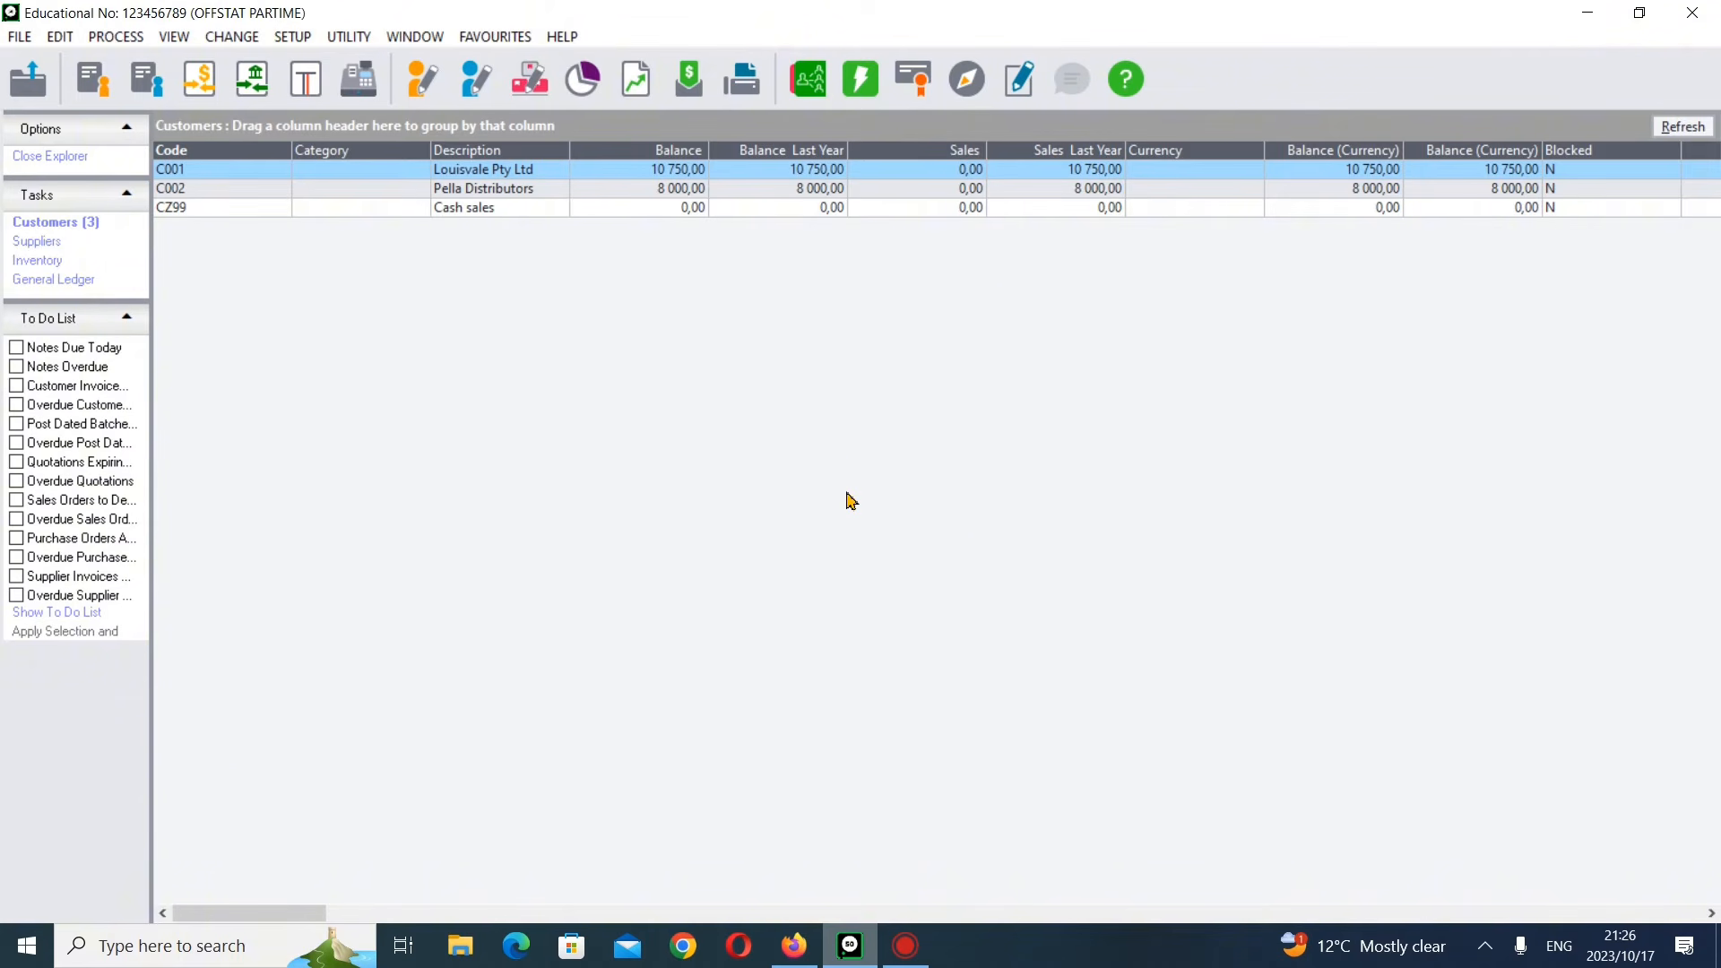
- Check the early payment terms instruction in the exam paper, then start a supplier invoice in Sage Pastel for S001, Campbell Wholesalers
left_click(793, 946)
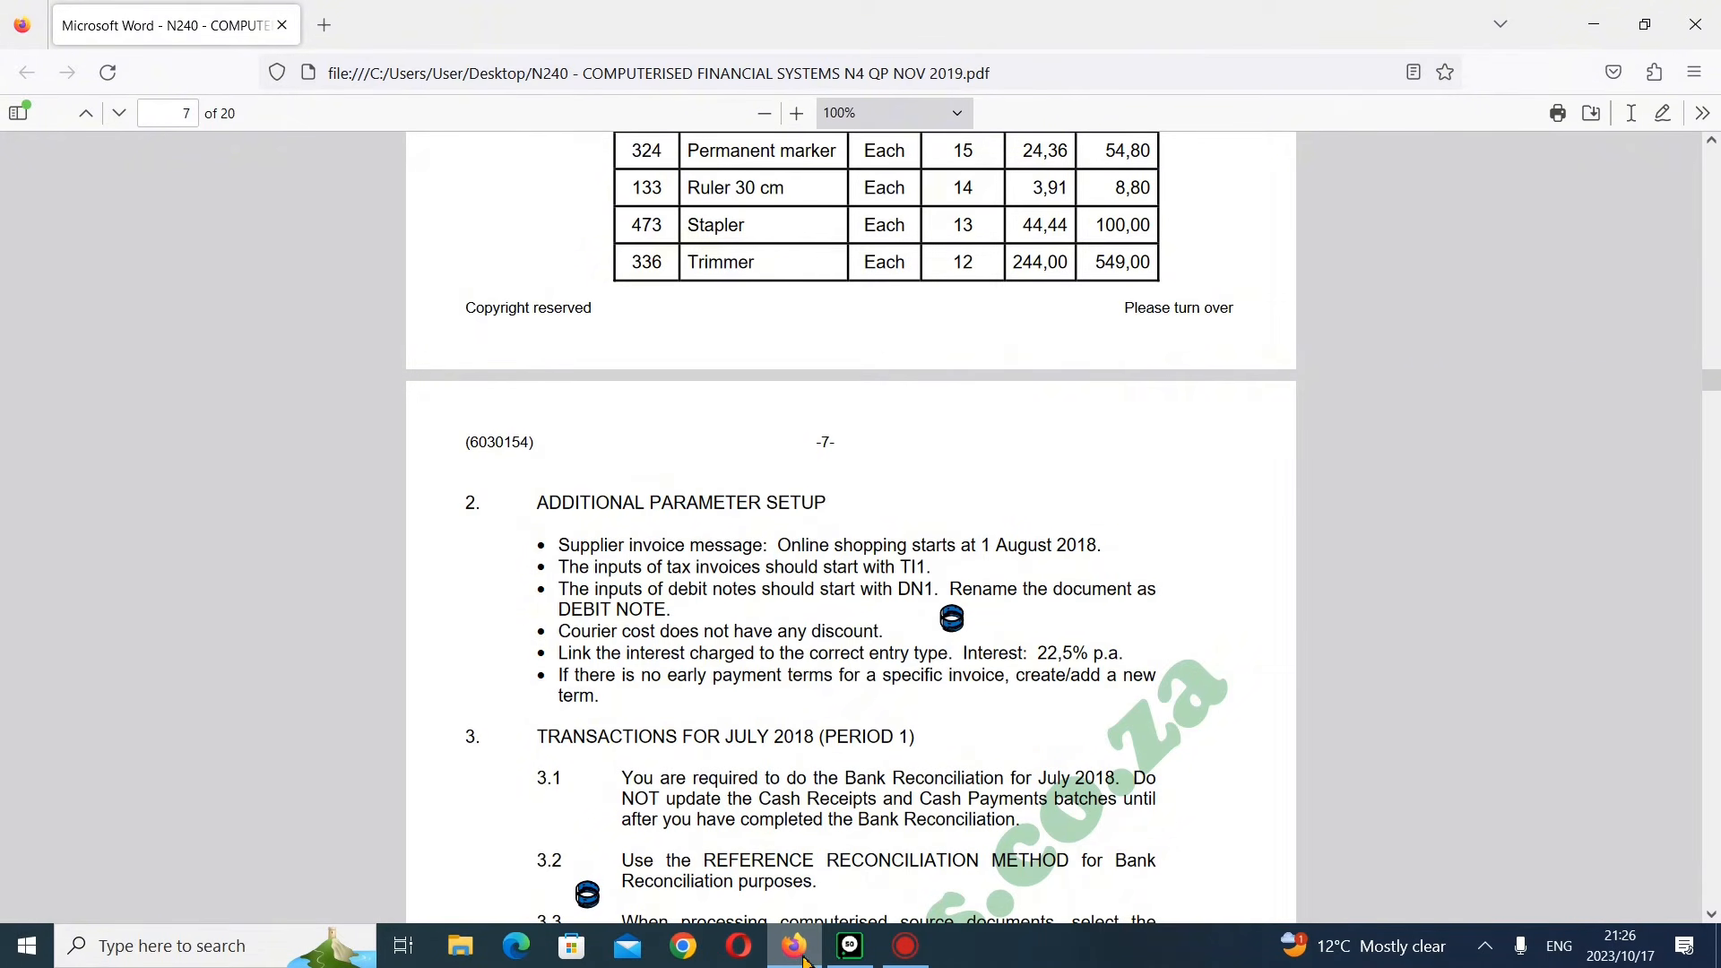
left_click(843, 952)
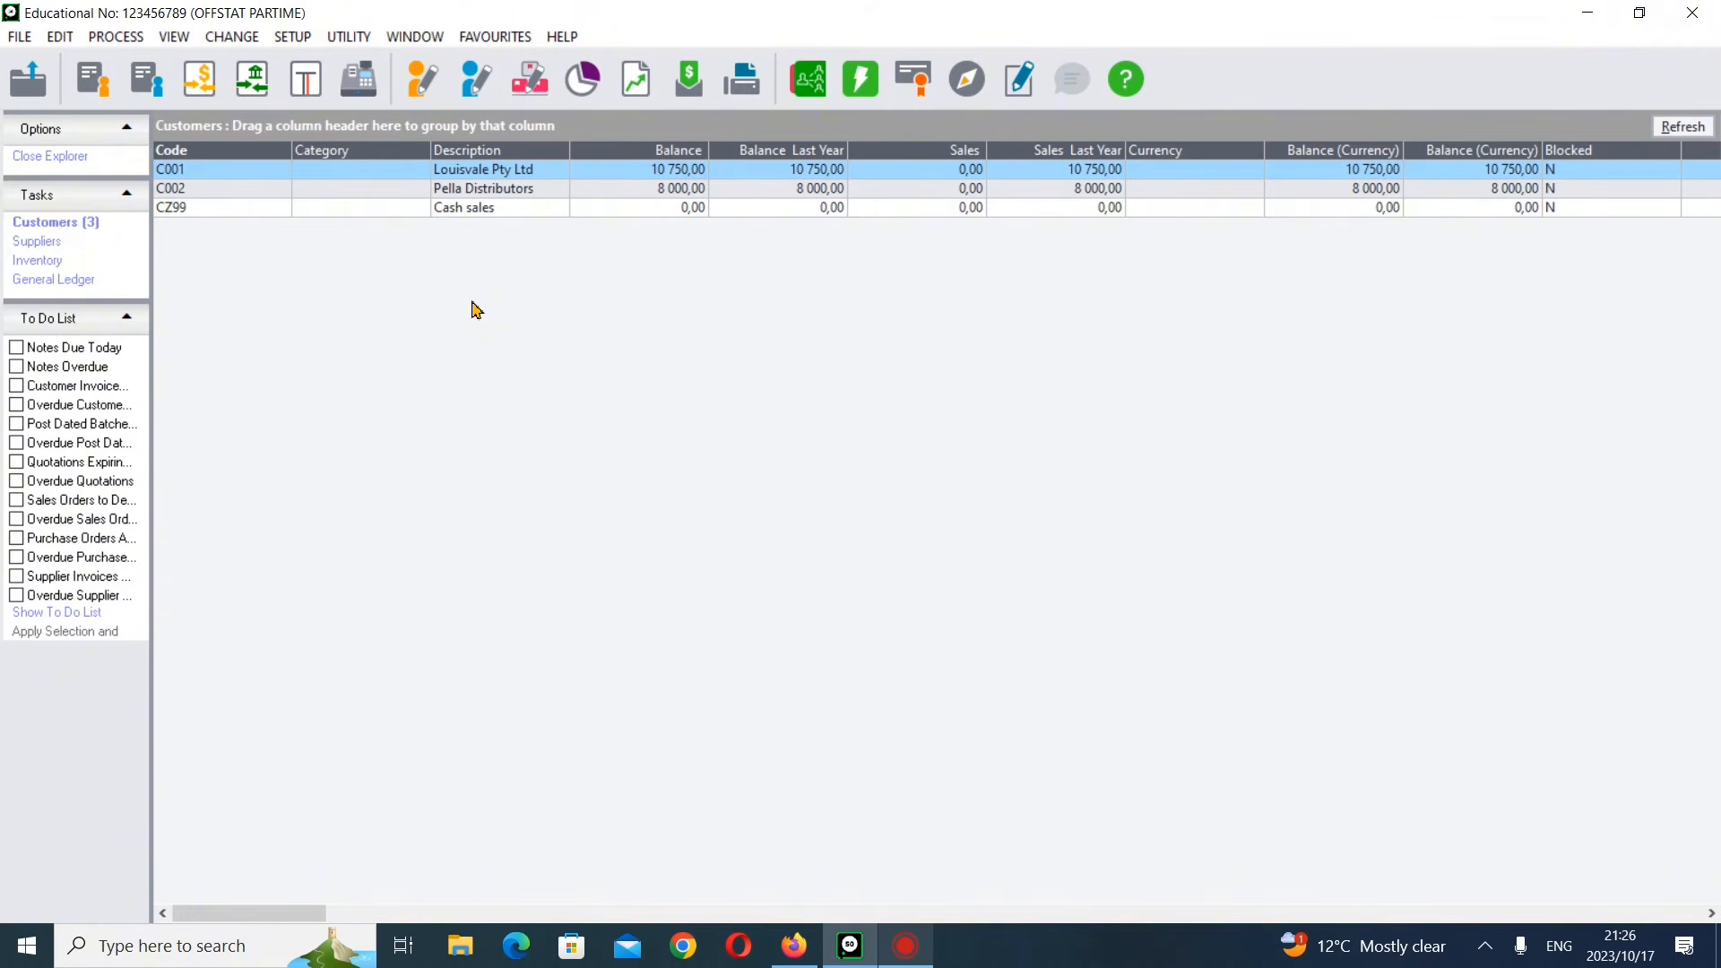
left_click(142, 37)
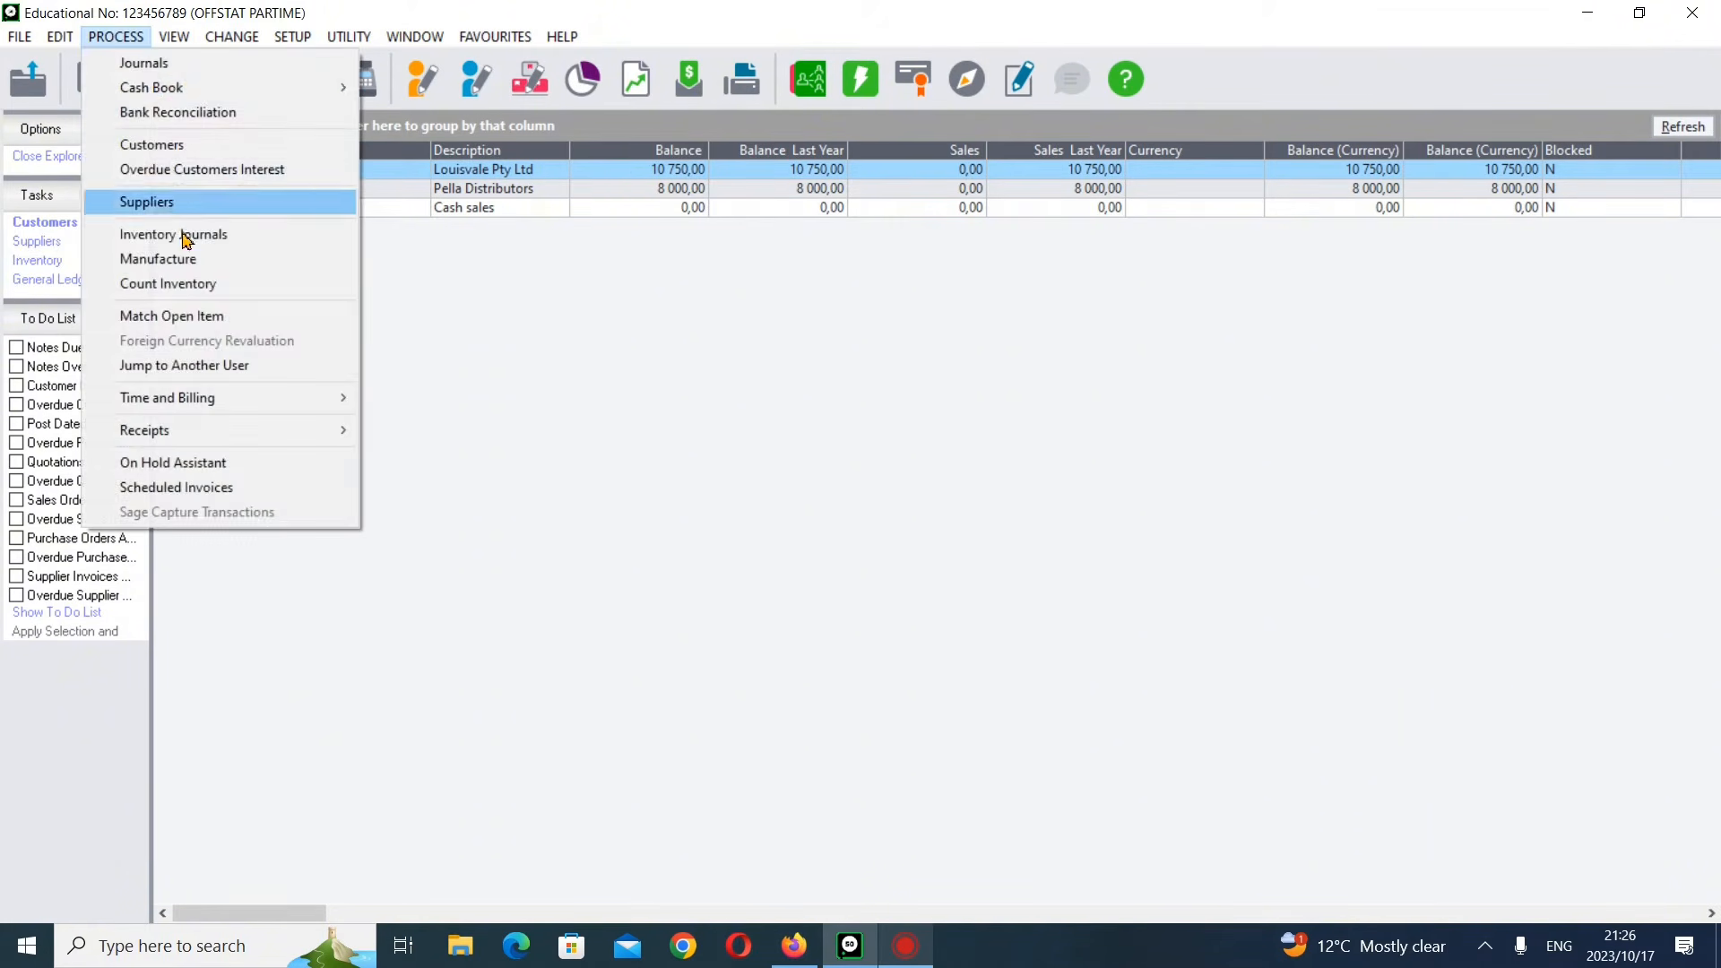
left_click(192, 206)
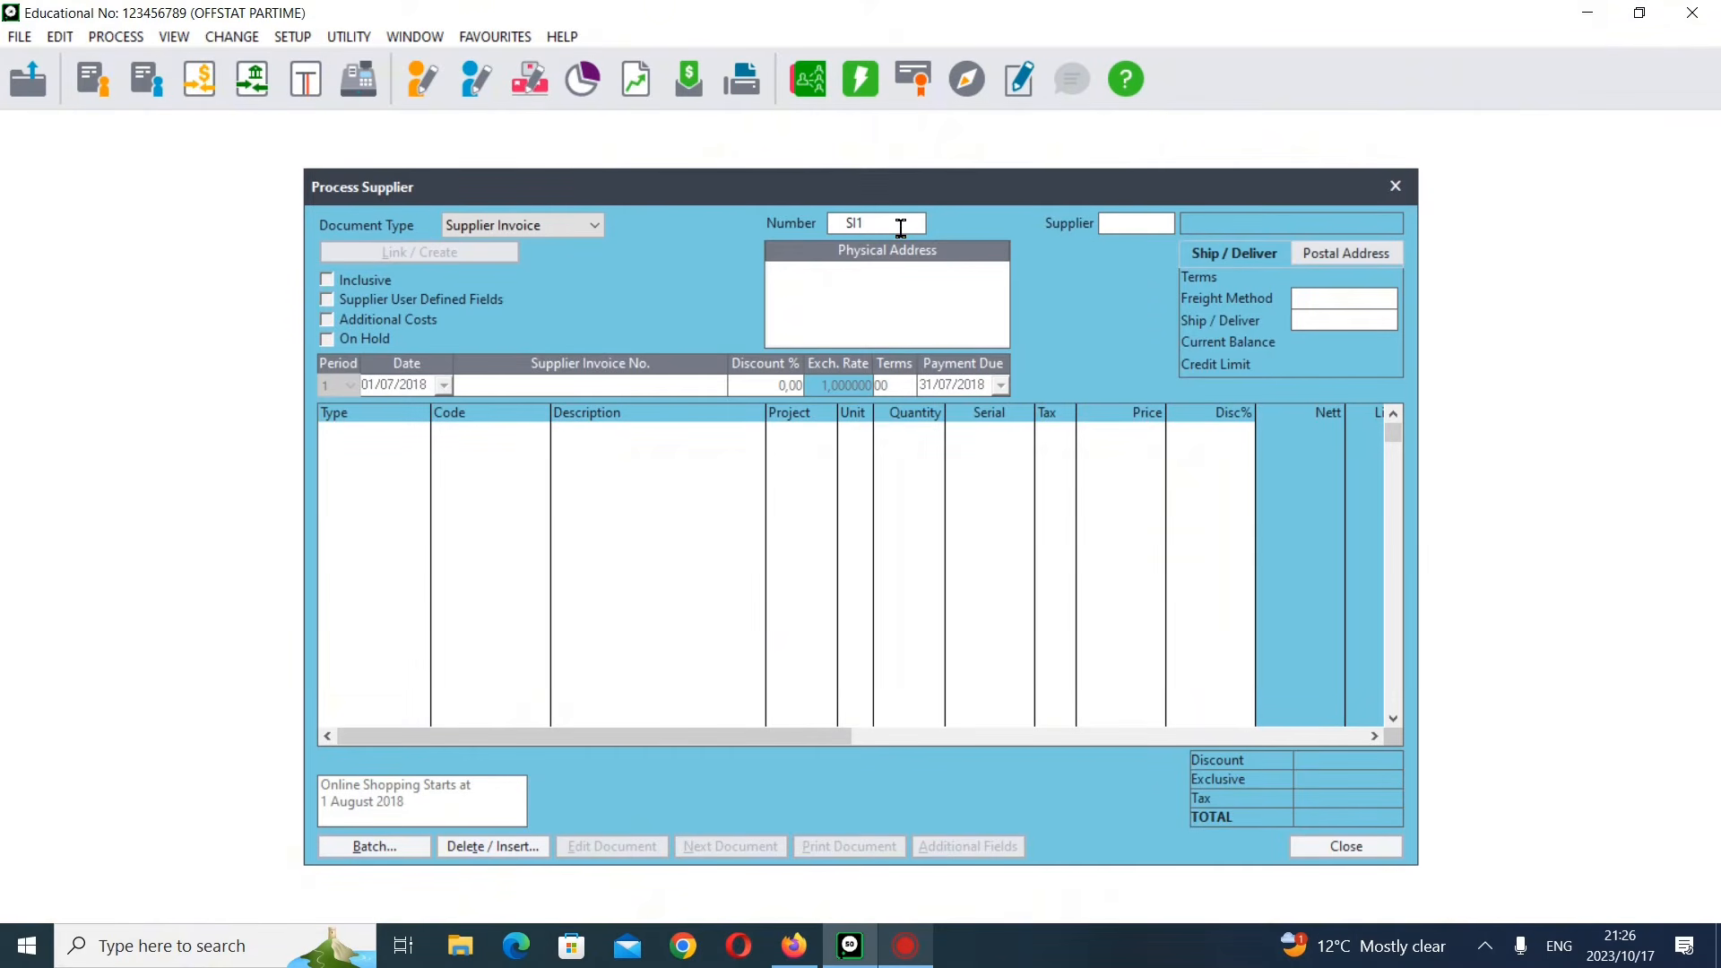
key("Tab")
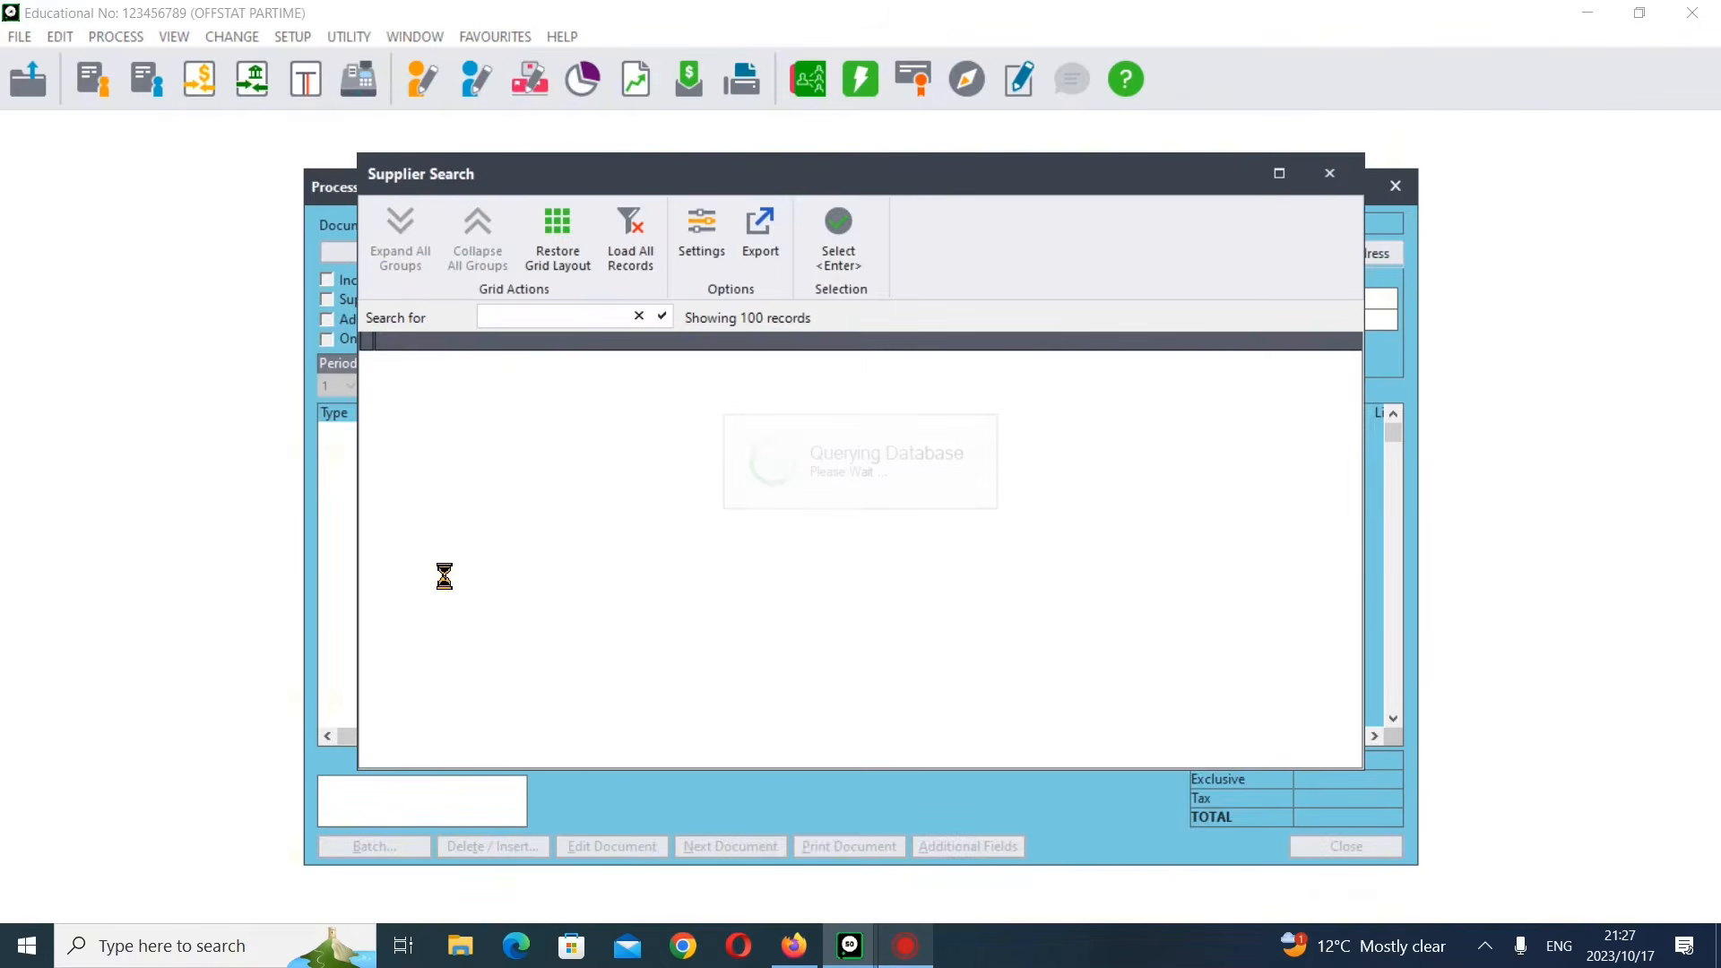
left_click(617, 366)
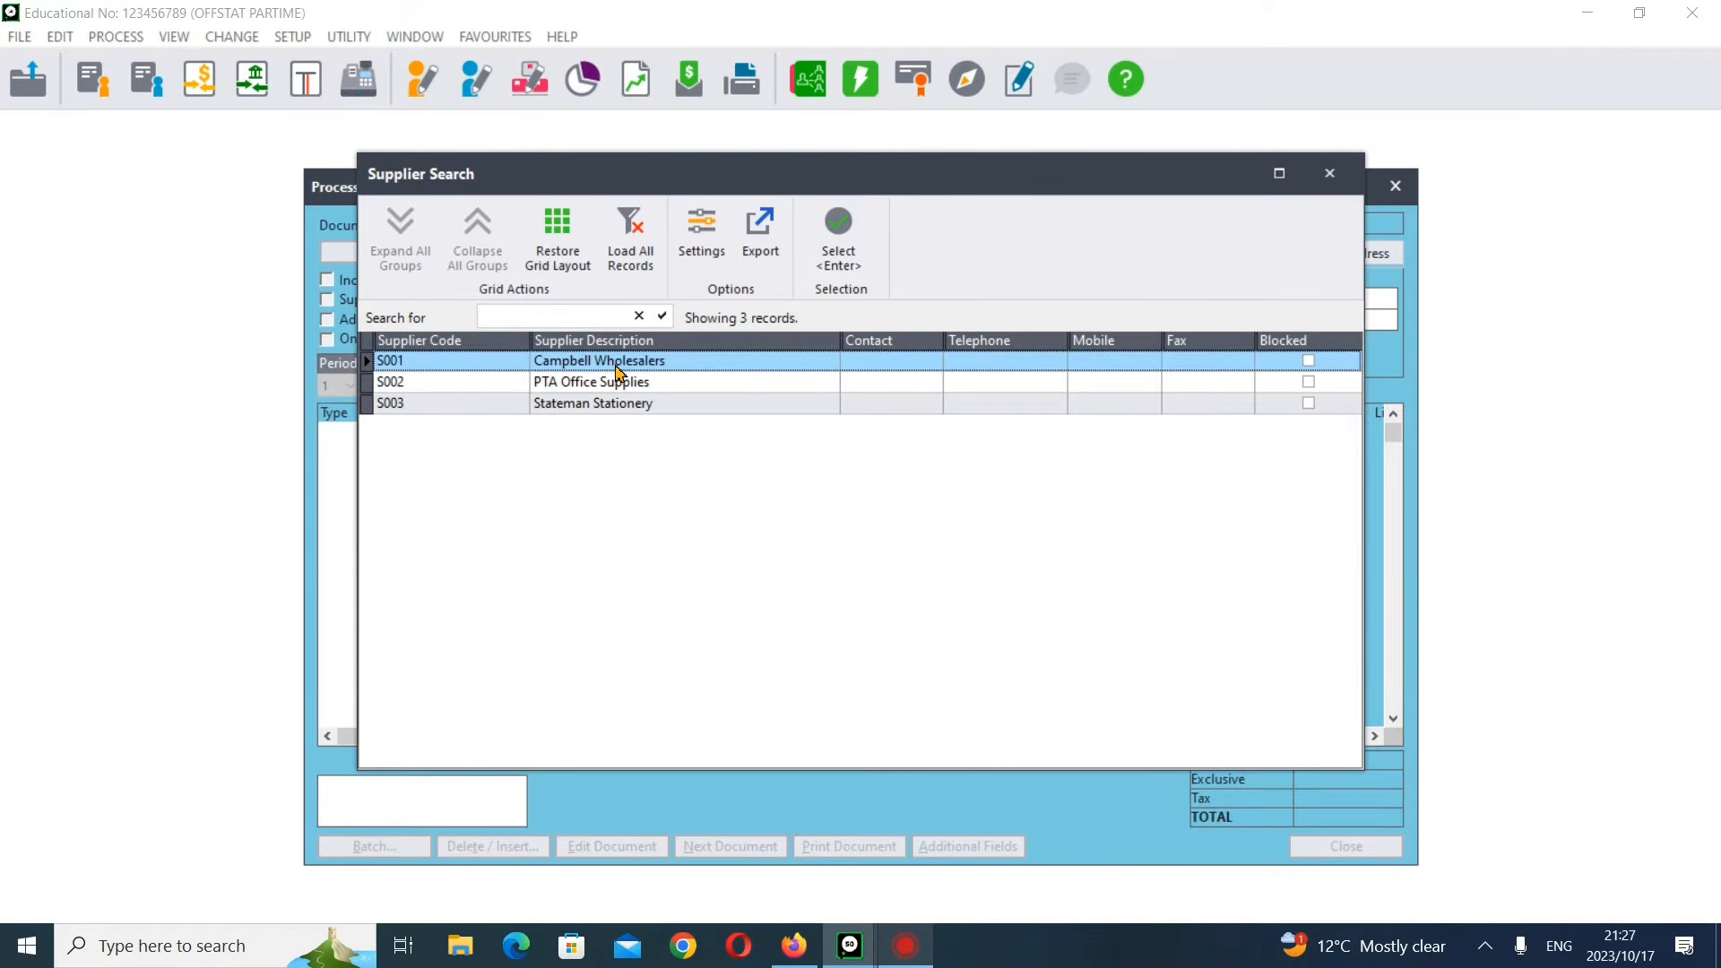
double_click(618, 362)
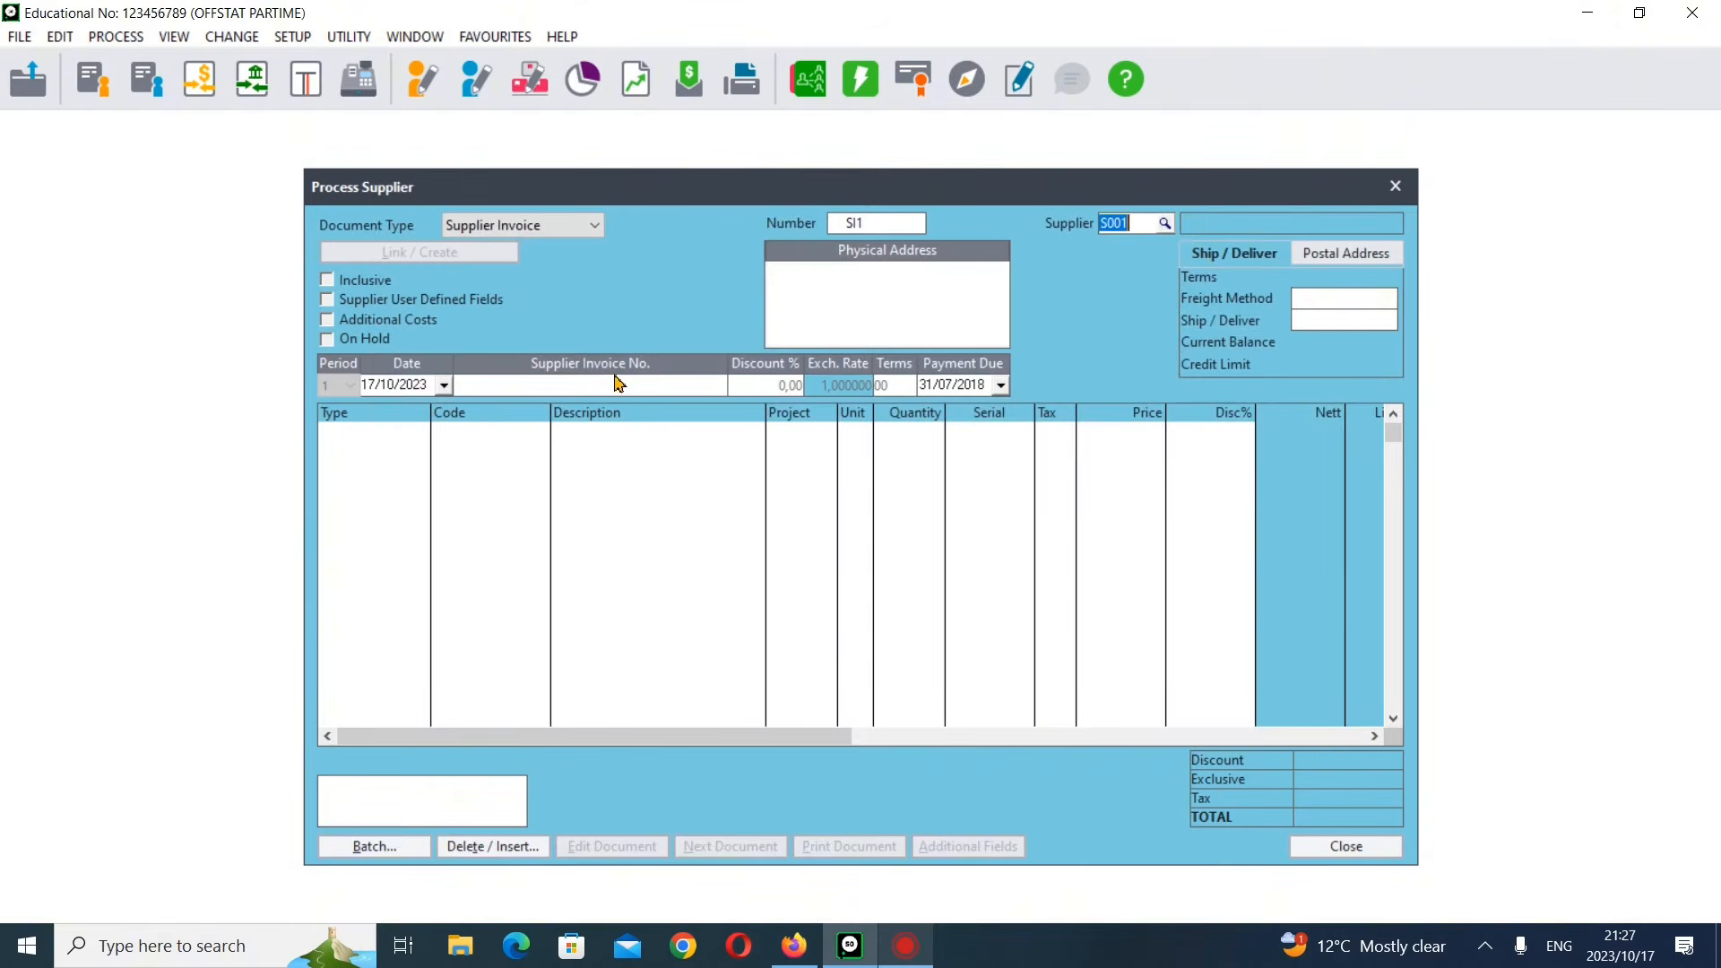
left_click(617, 385)
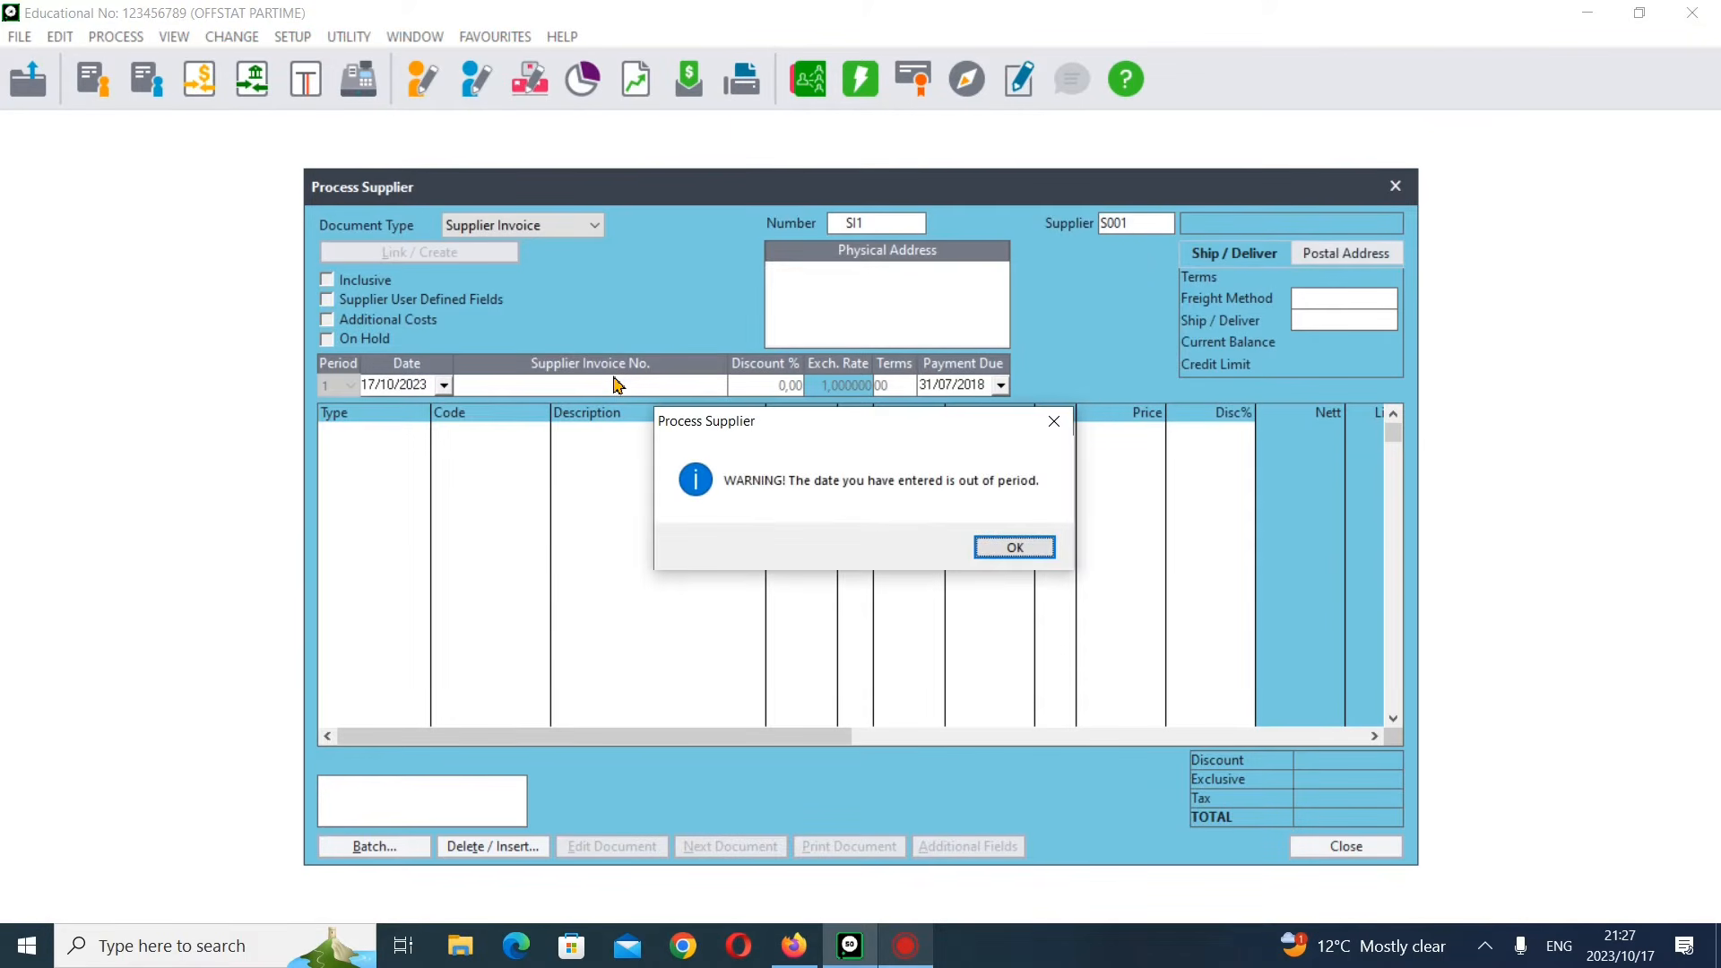
left_click(1004, 547)
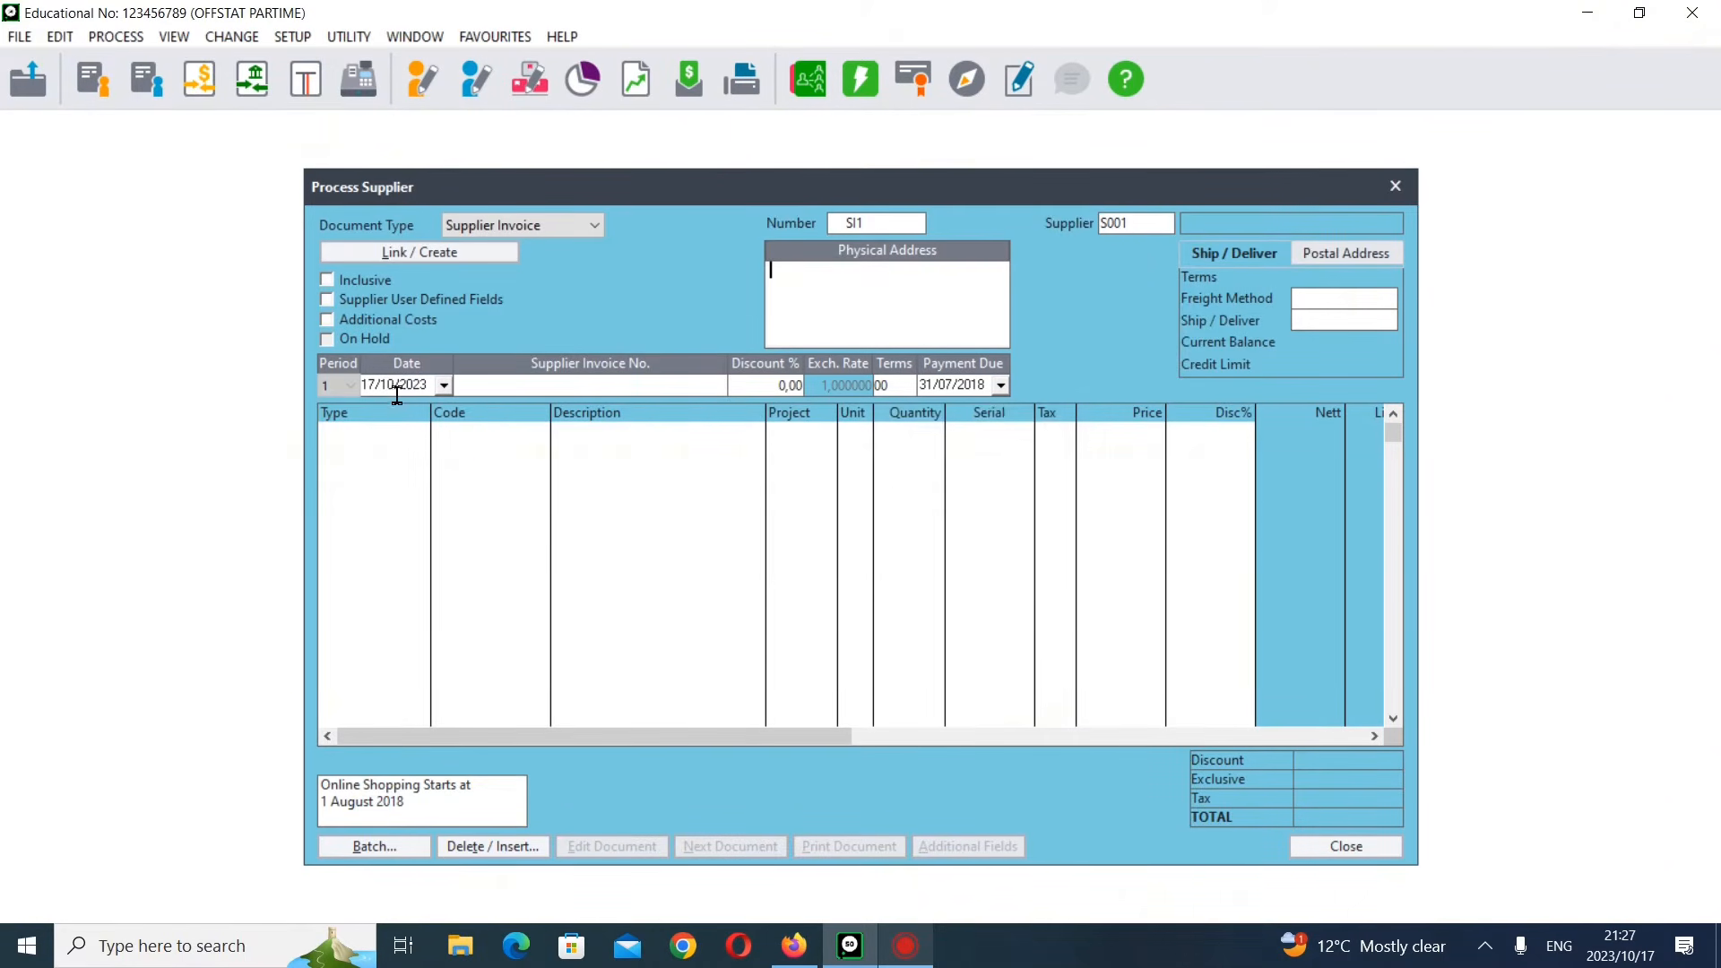
- Set the supplier invoice's period to 1 with date 01/07/2018 and enter 22 as the supplier invoice number
left_click(342, 391)
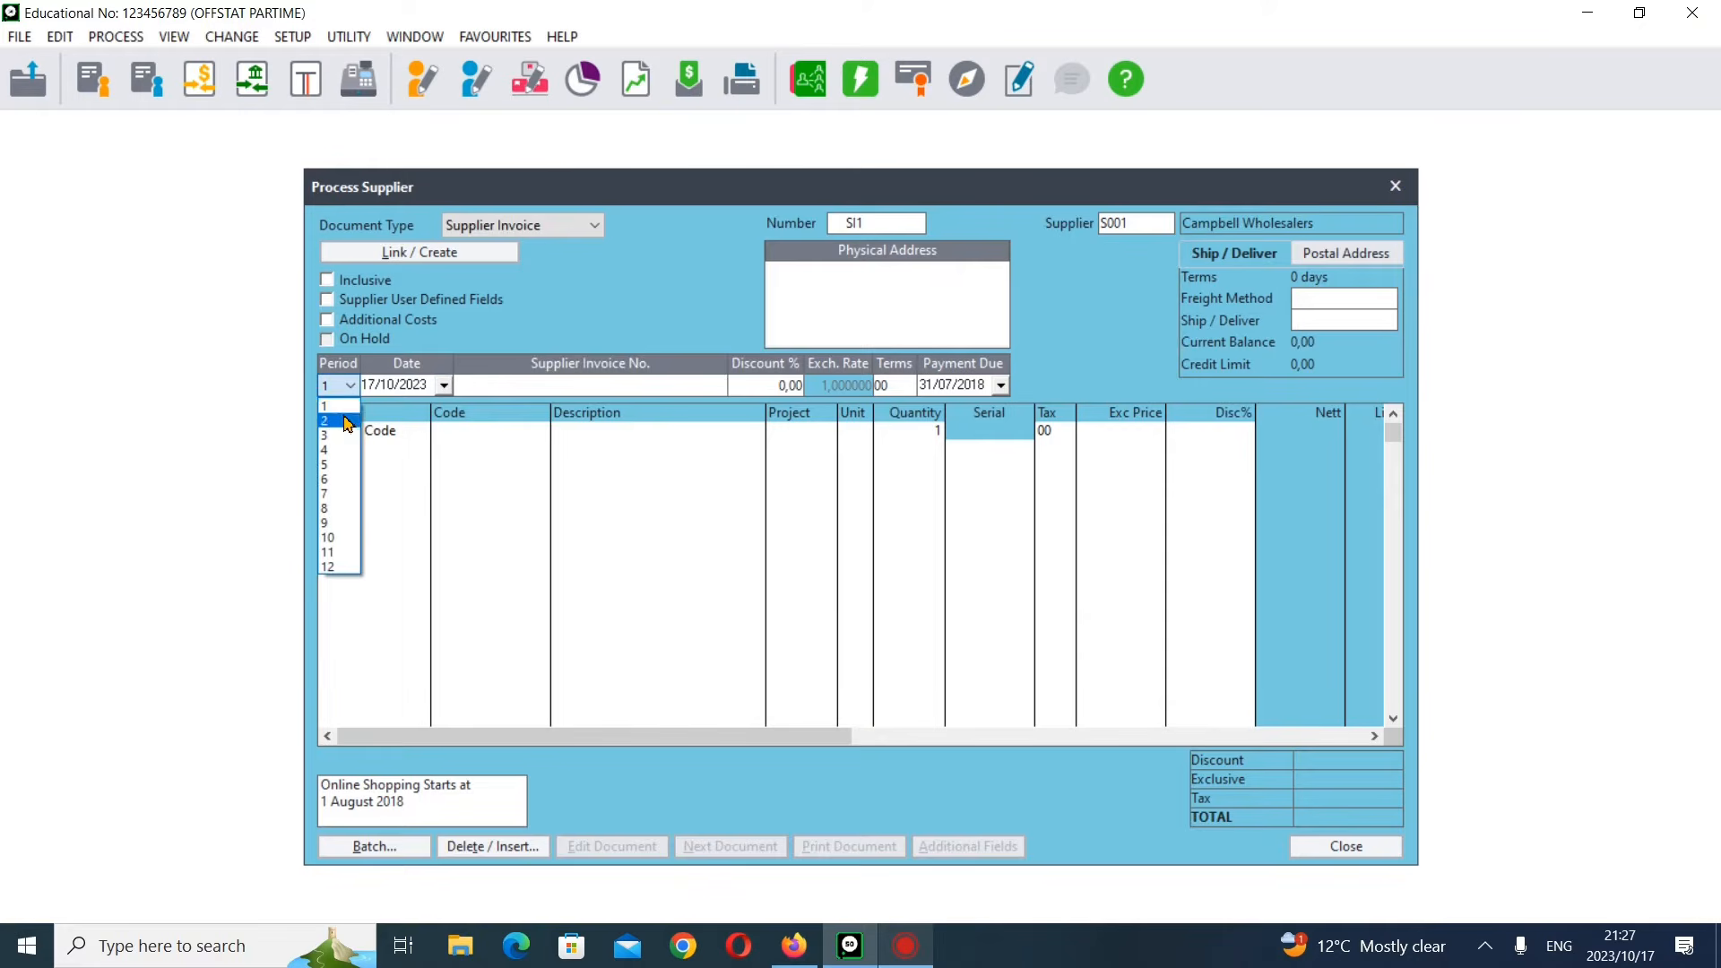
left_click(349, 404)
key("Tab")
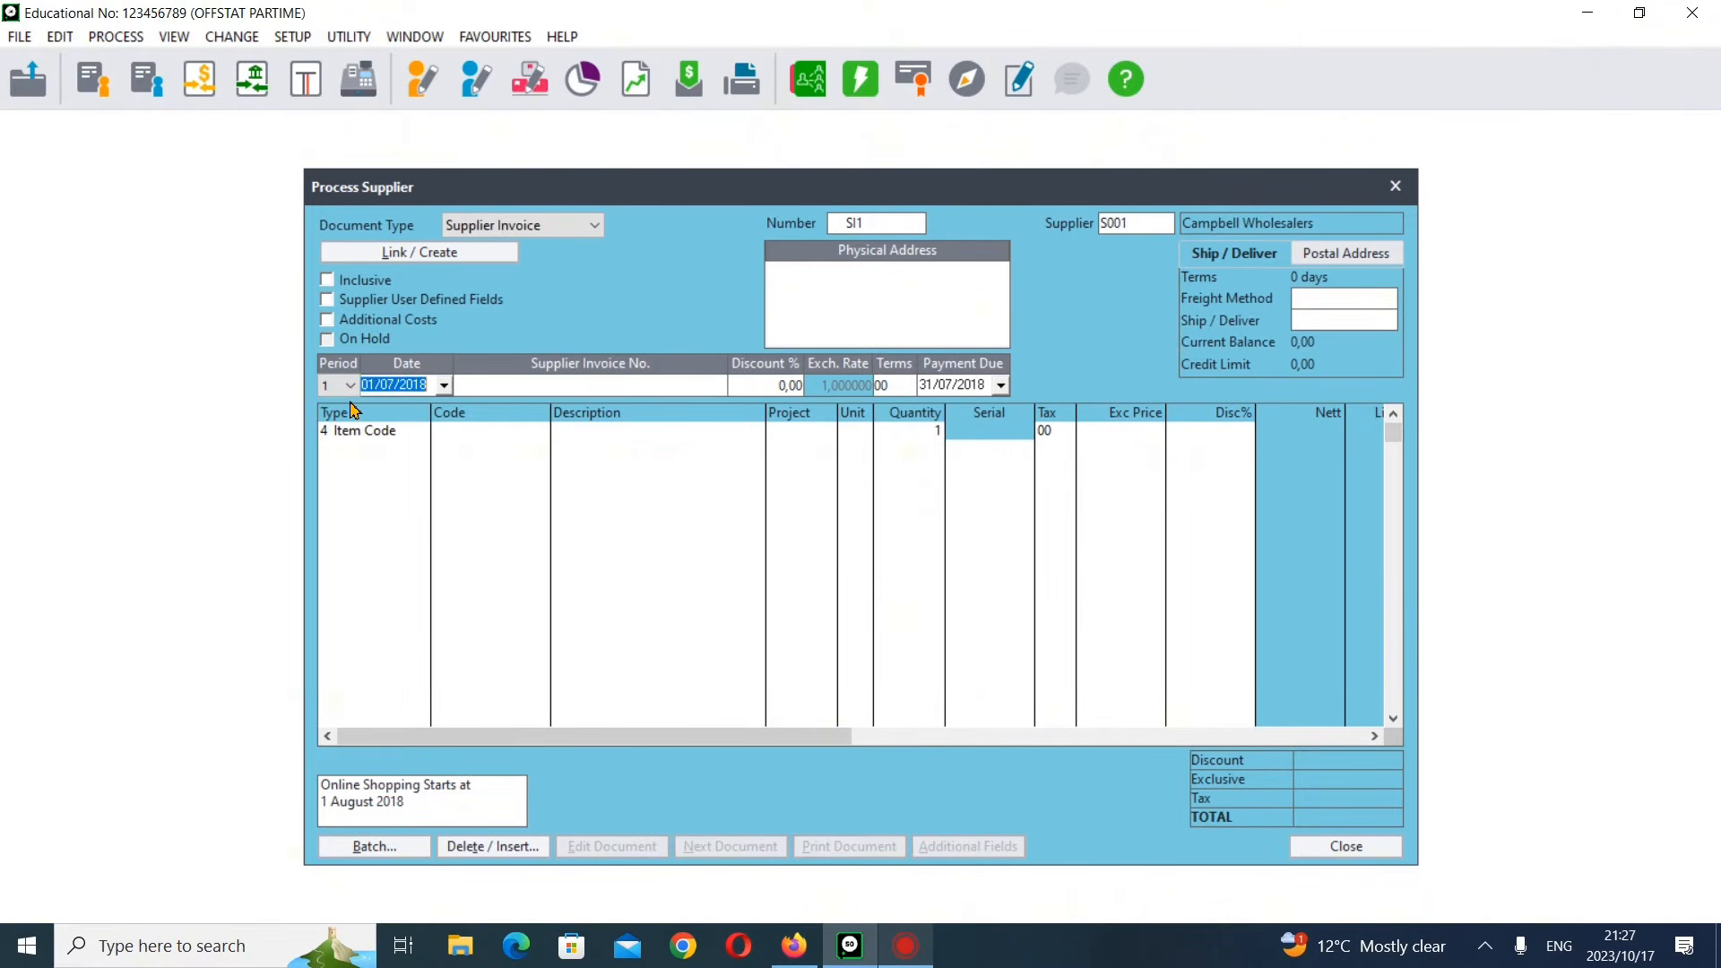
key("Tab")
key("Tab")
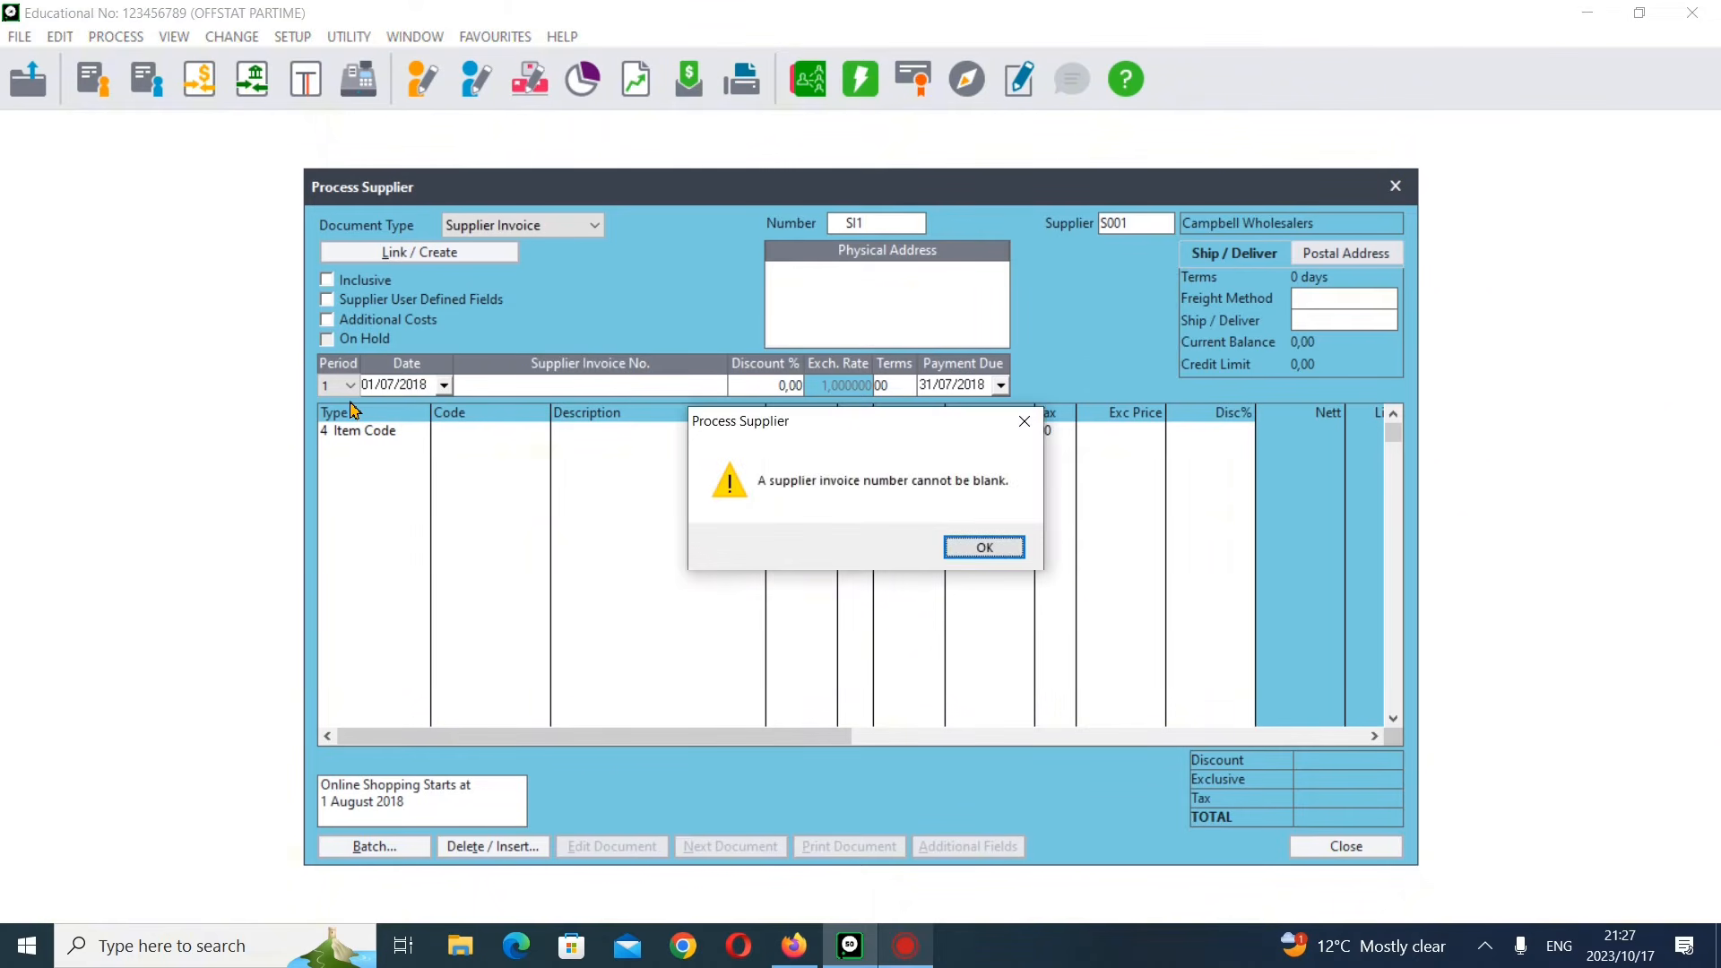
key("Return")
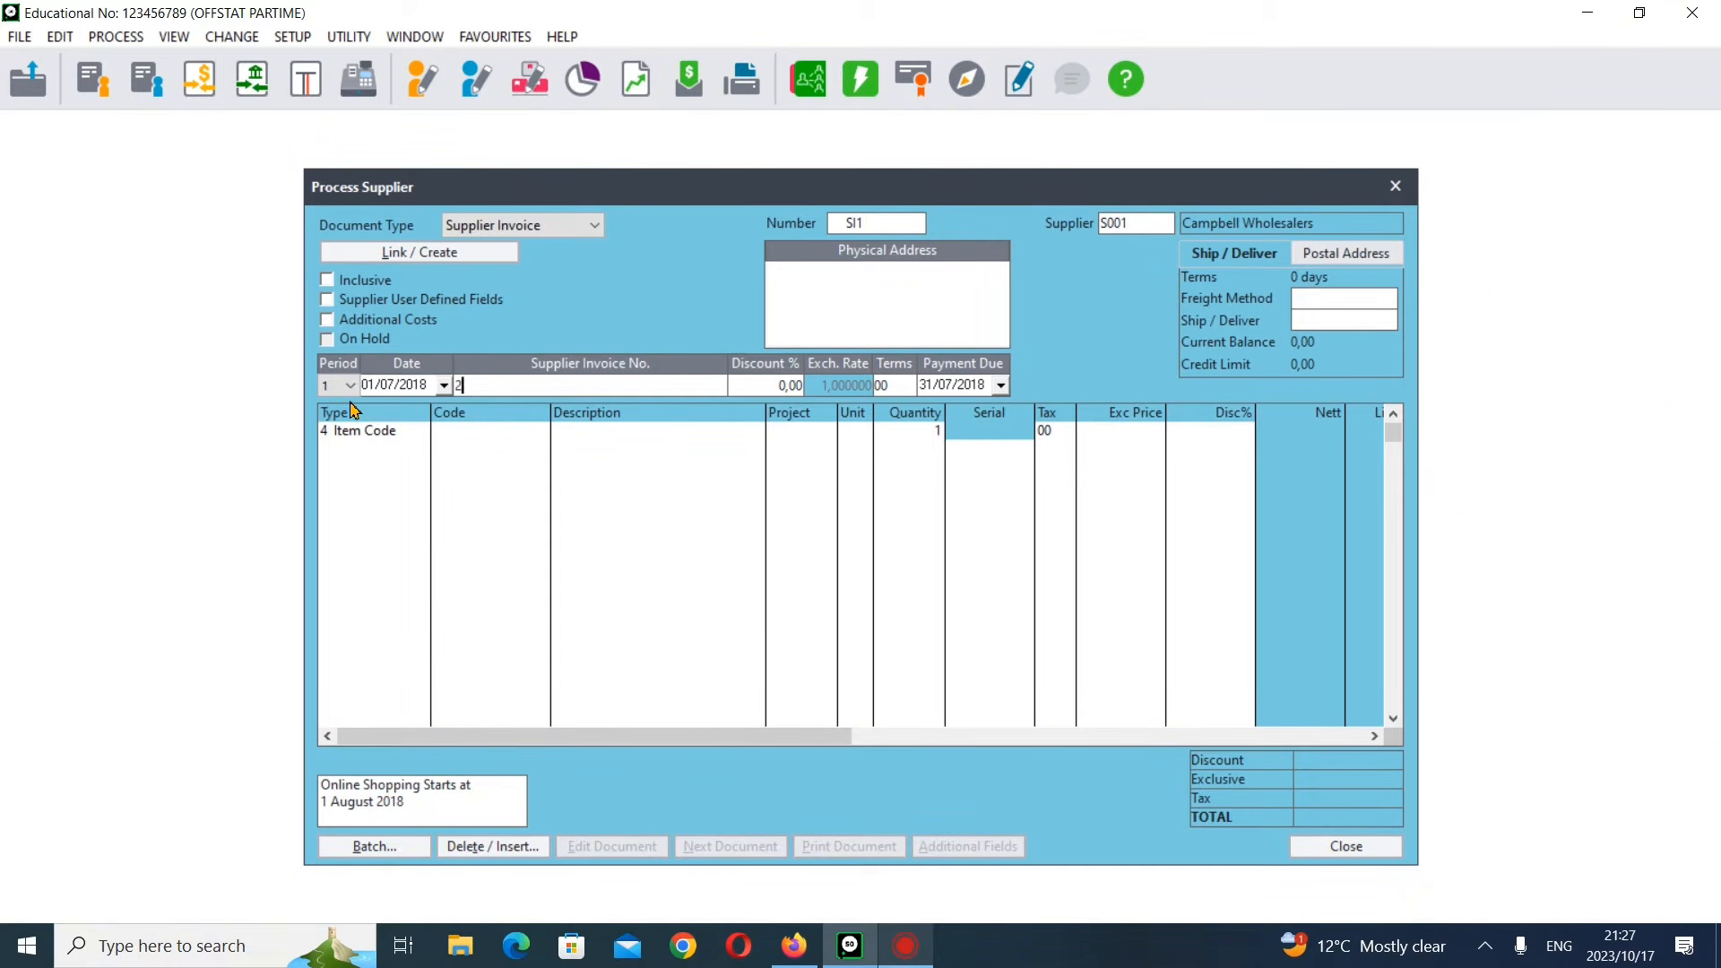
key("Tab")
key("Tab")
- Examine the early payment terms available for the invoice and where they are edited, then close the terms and the supplier invoice
left_click(907, 387)
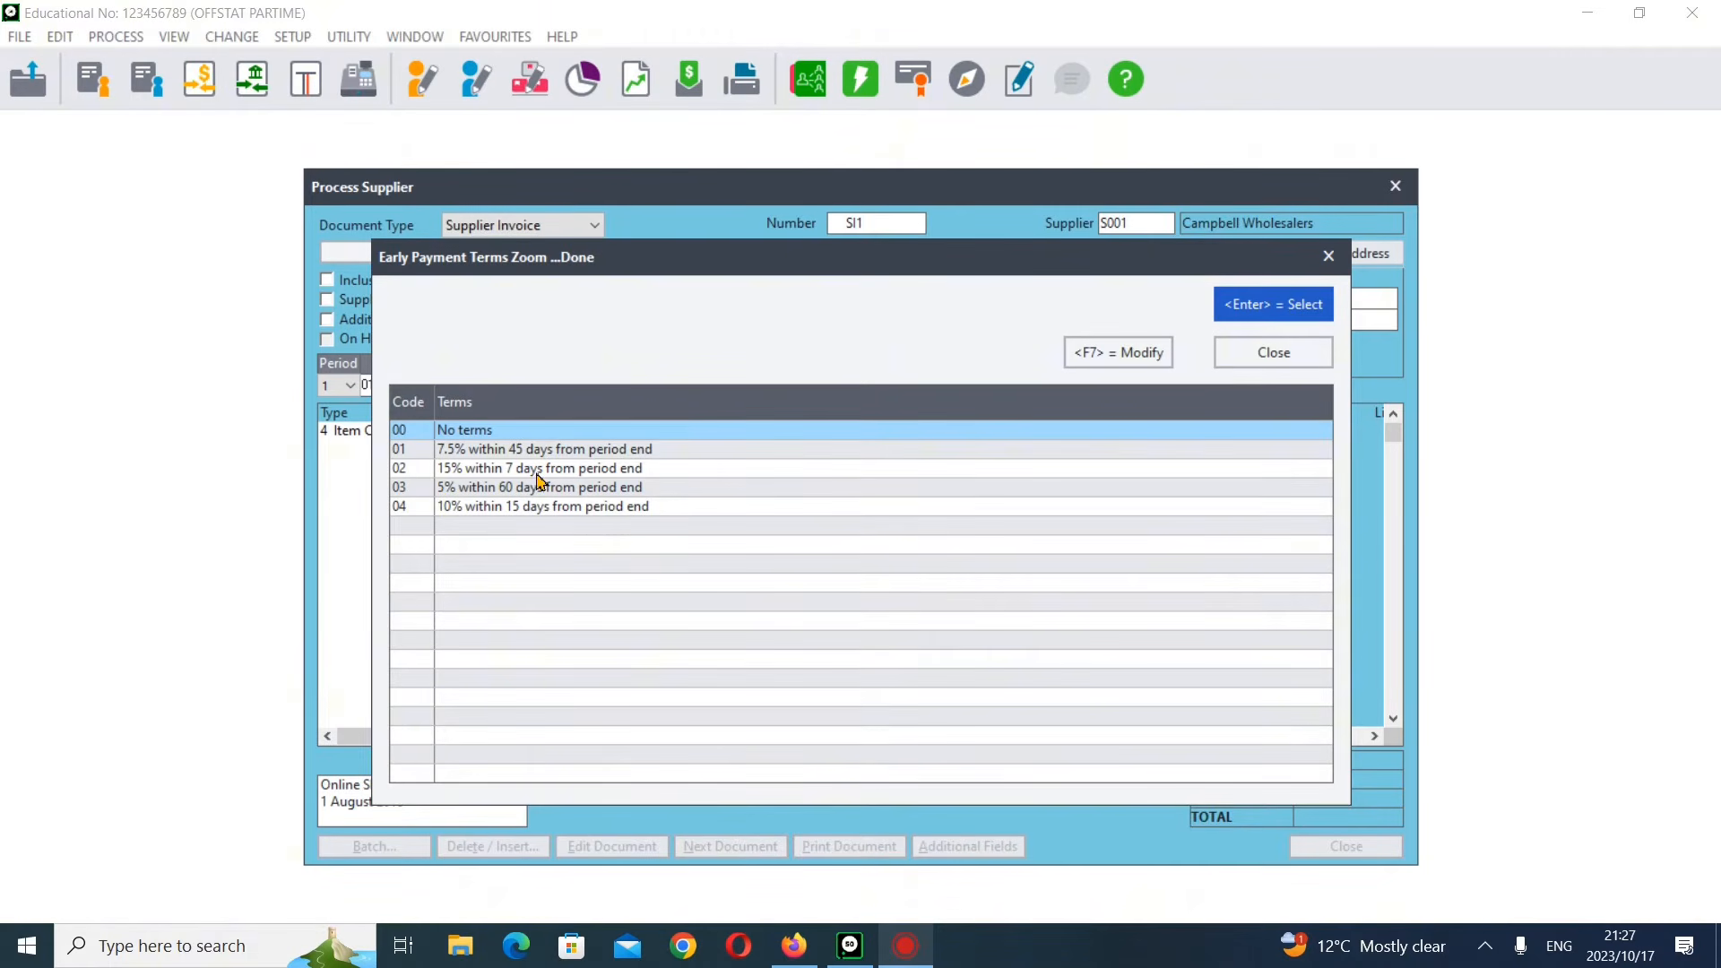
left_click(1132, 355)
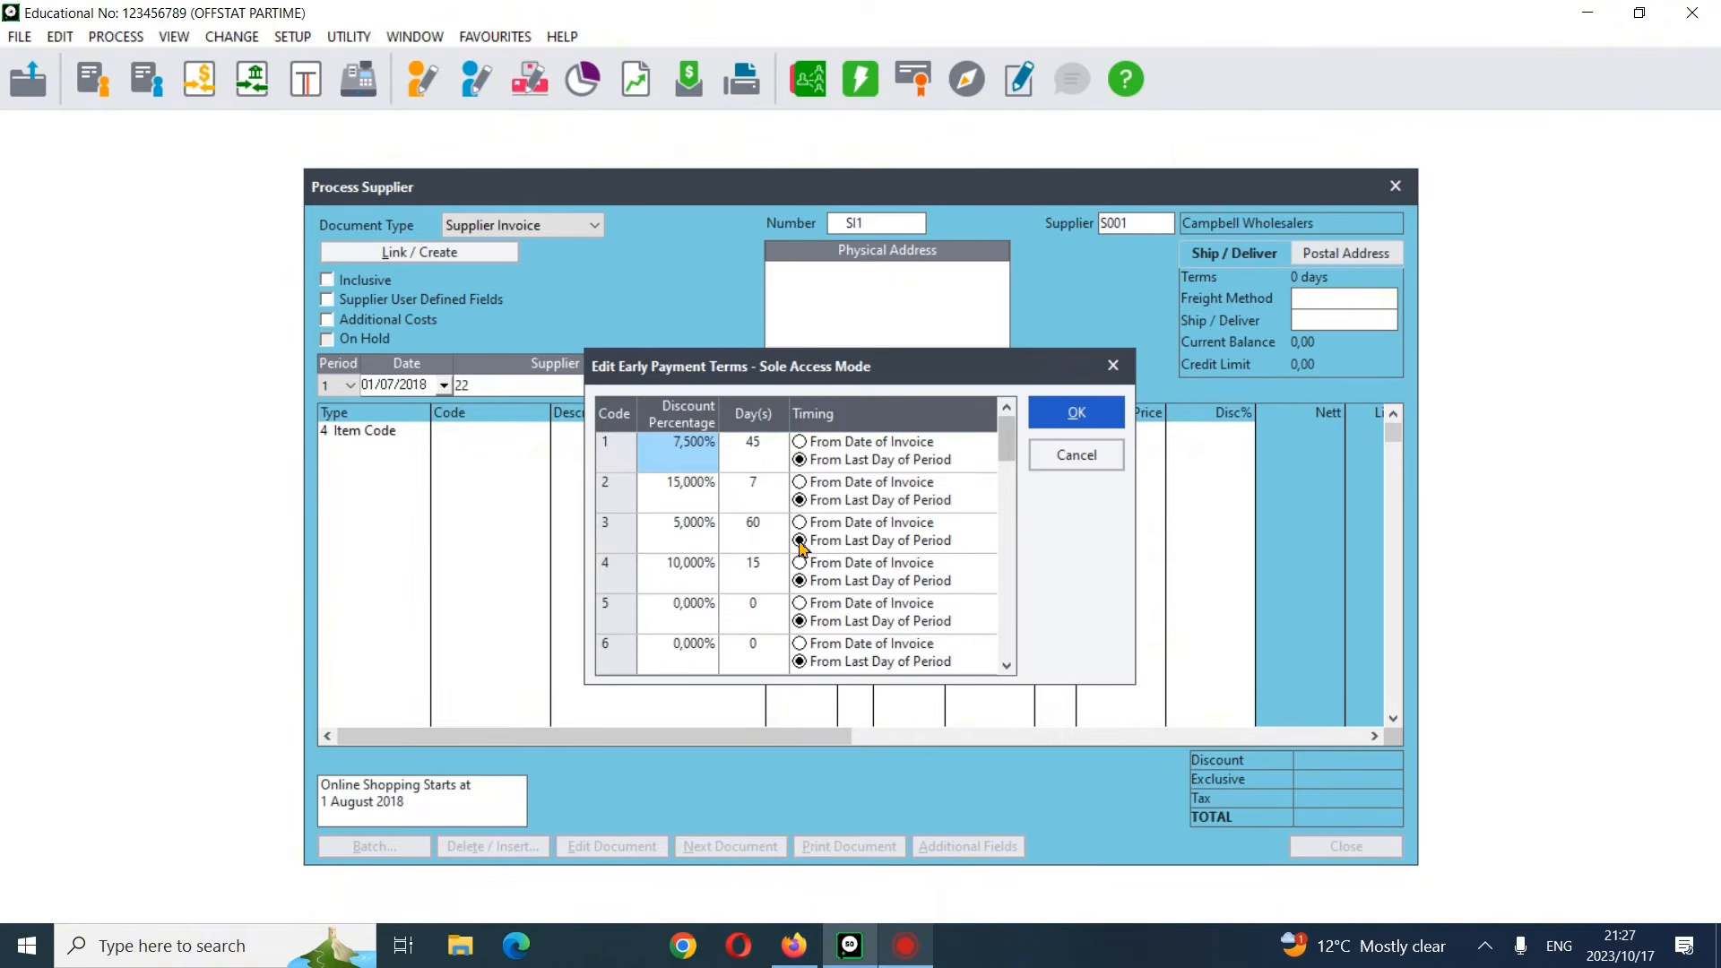
scroll(803, 548, "down", 1)
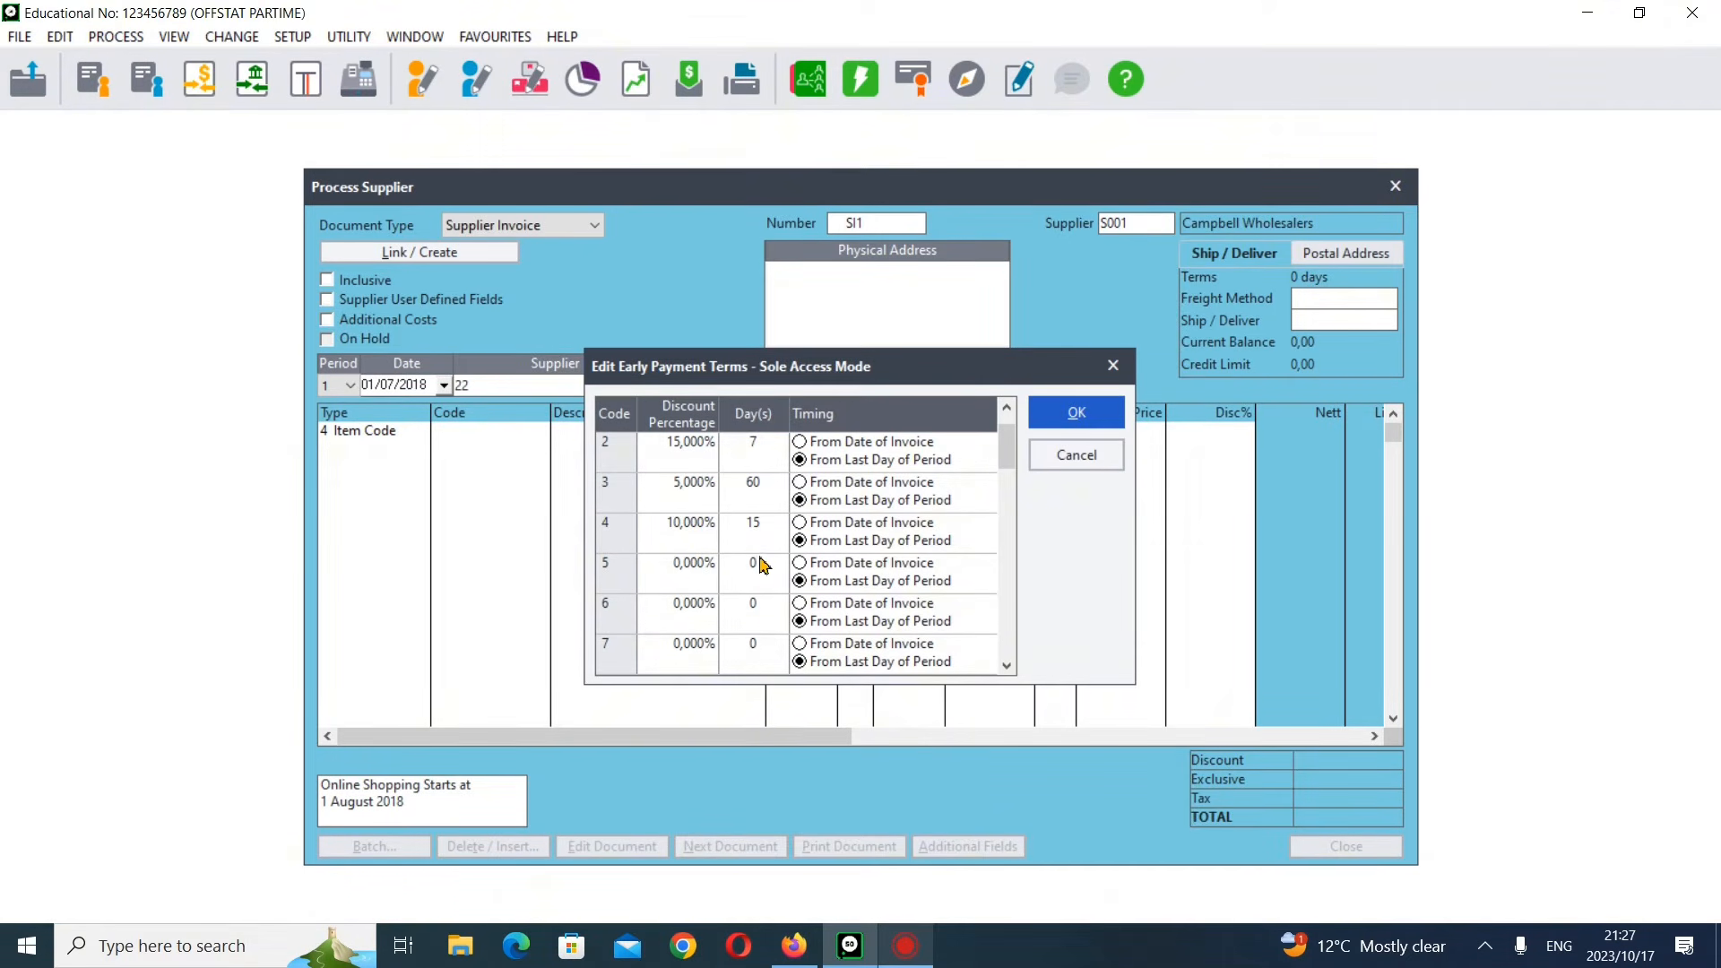
left_click(1061, 421)
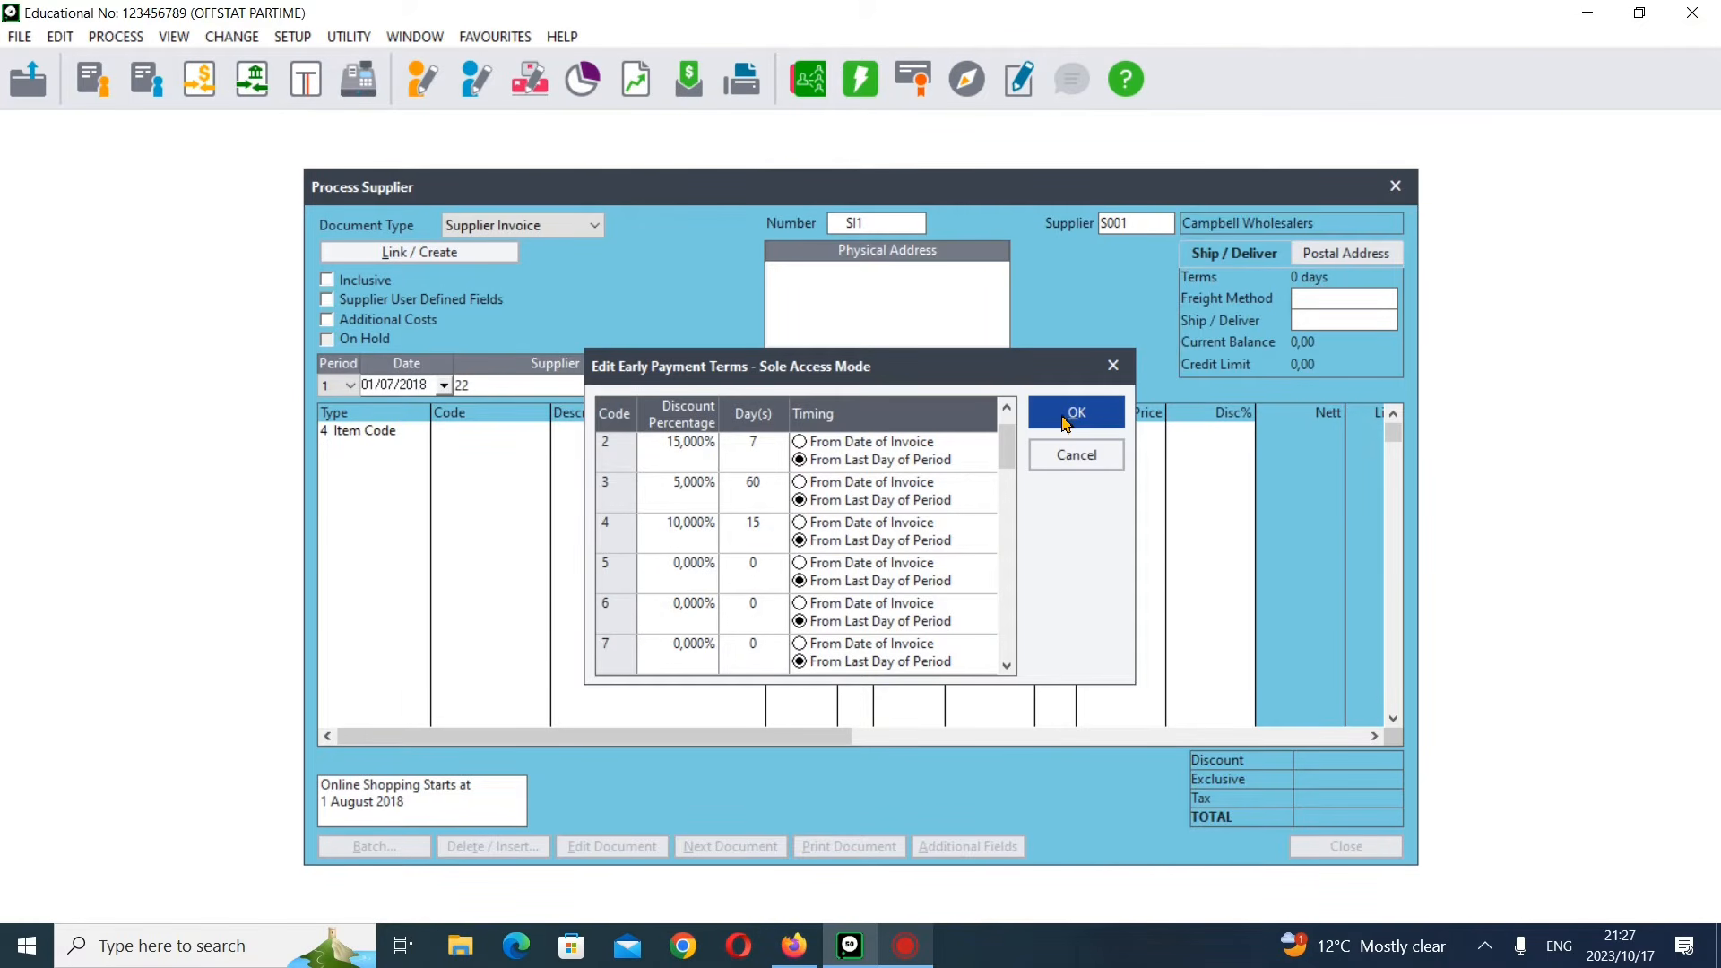
left_click(1113, 366)
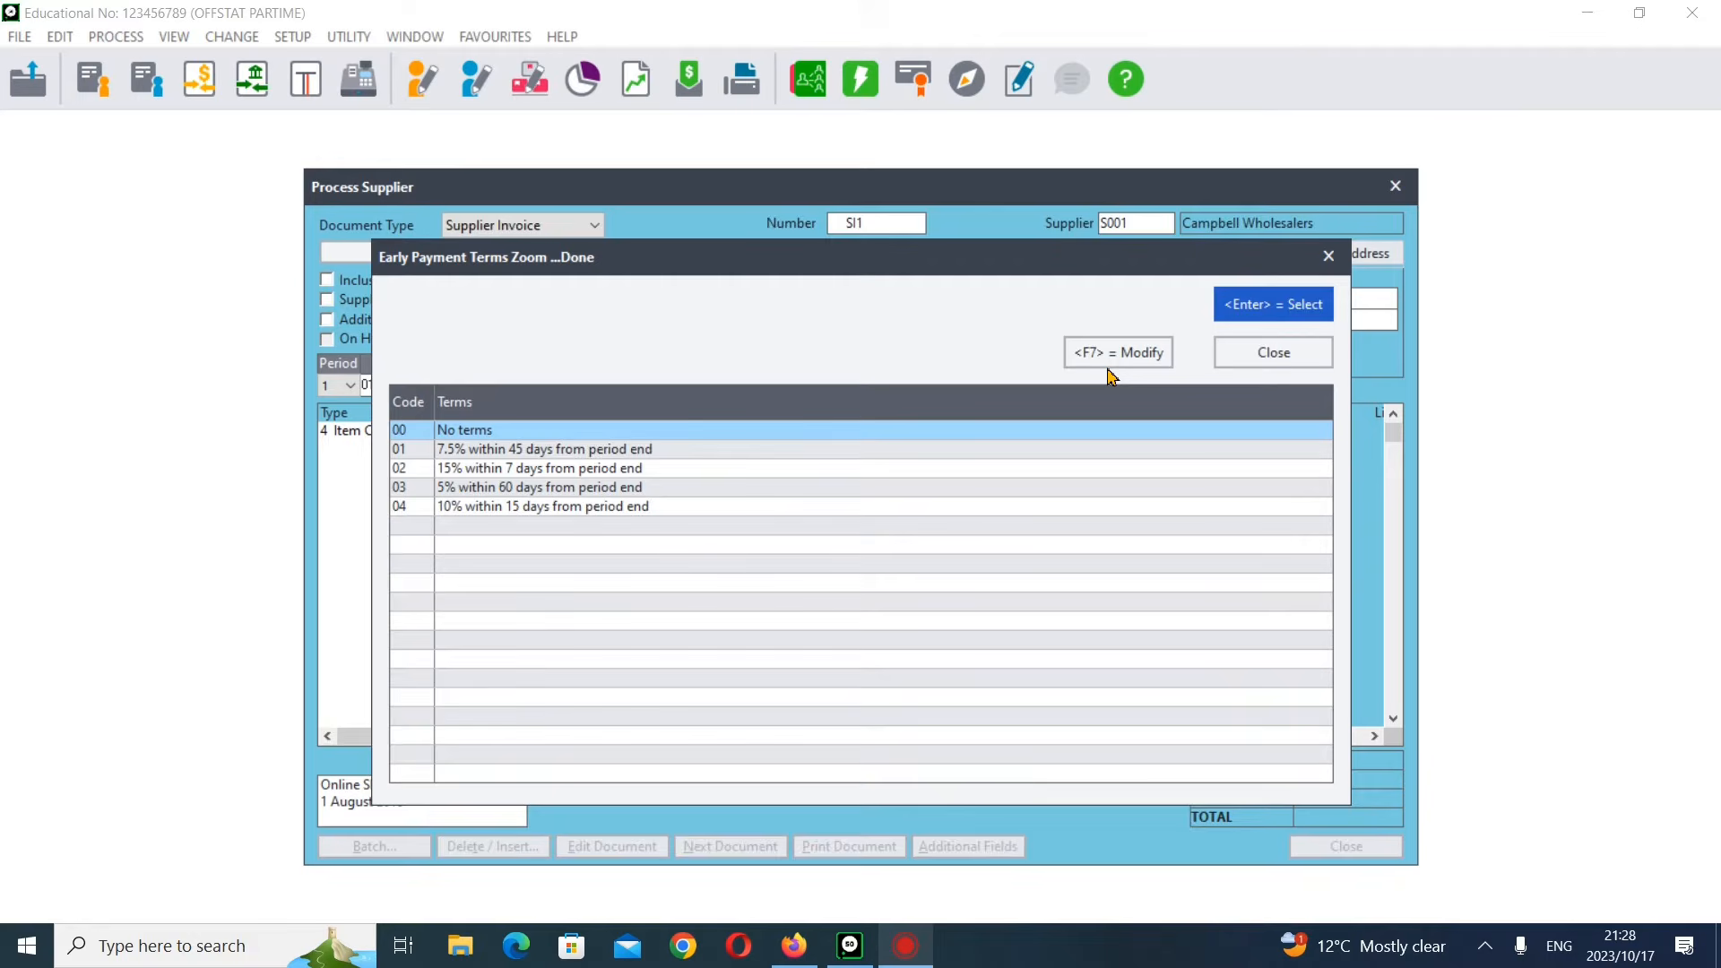
left_click(1311, 355)
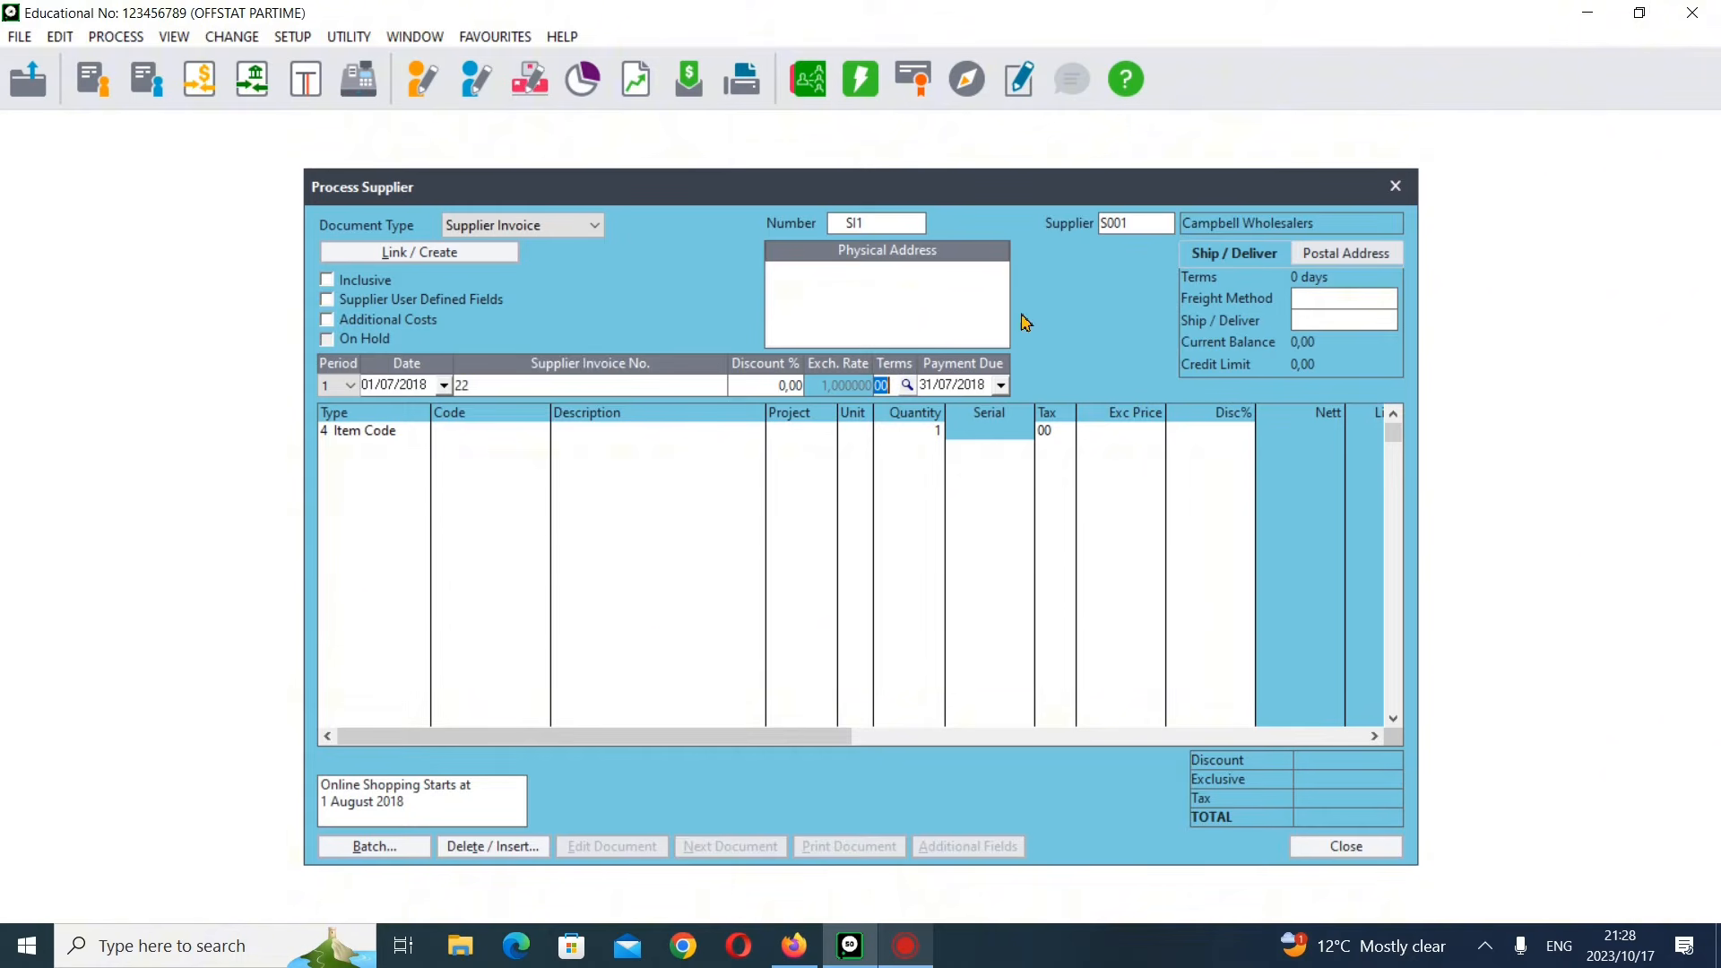
left_click(1378, 196)
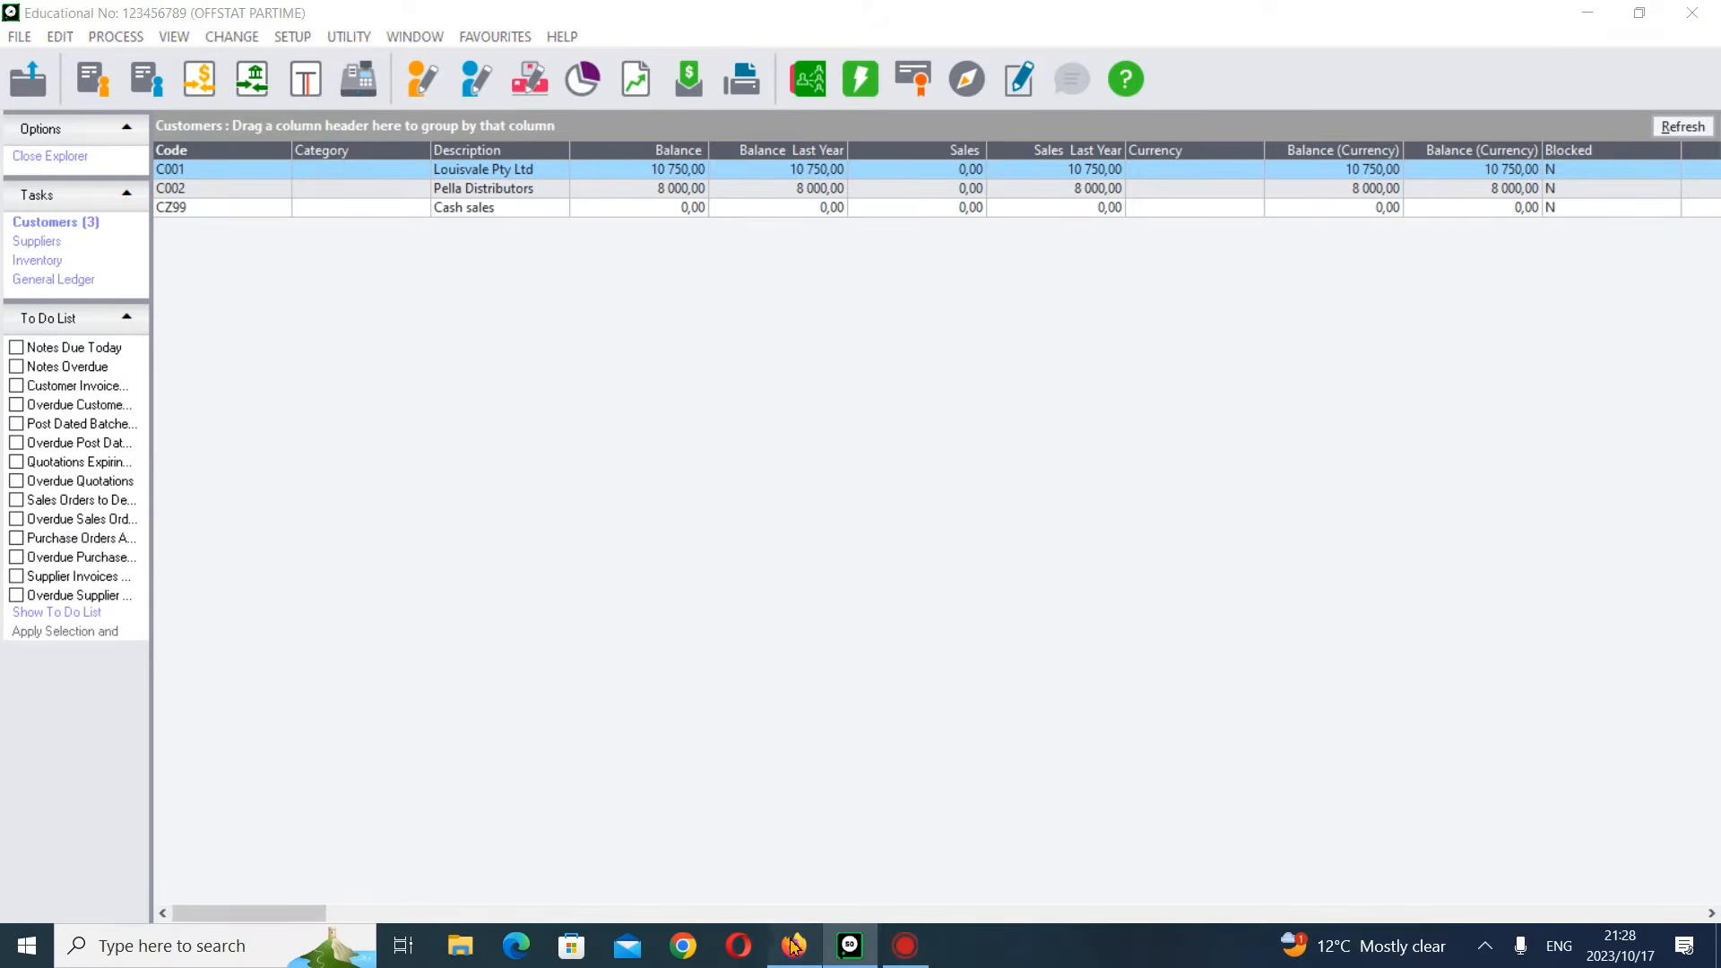
- Read the exam paper's July transaction, take-on balance and credit invoice instructions, including the note on stocking wax crayons
left_click(794, 946)
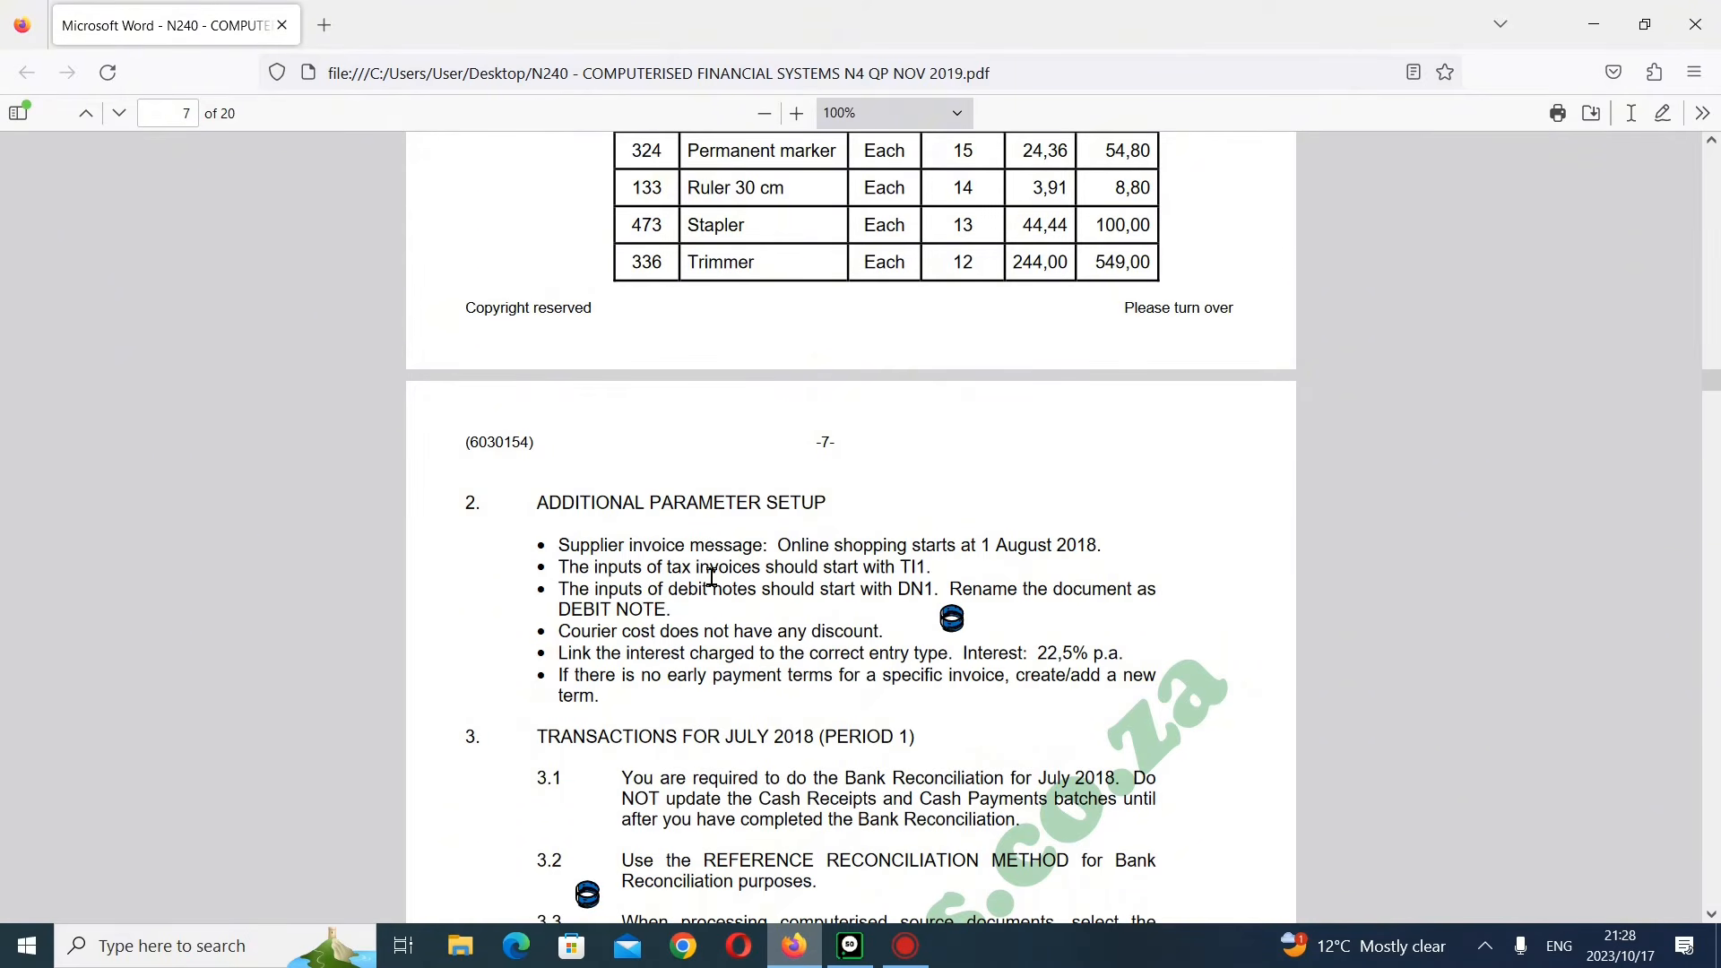
scroll(627, 586, "down", 6)
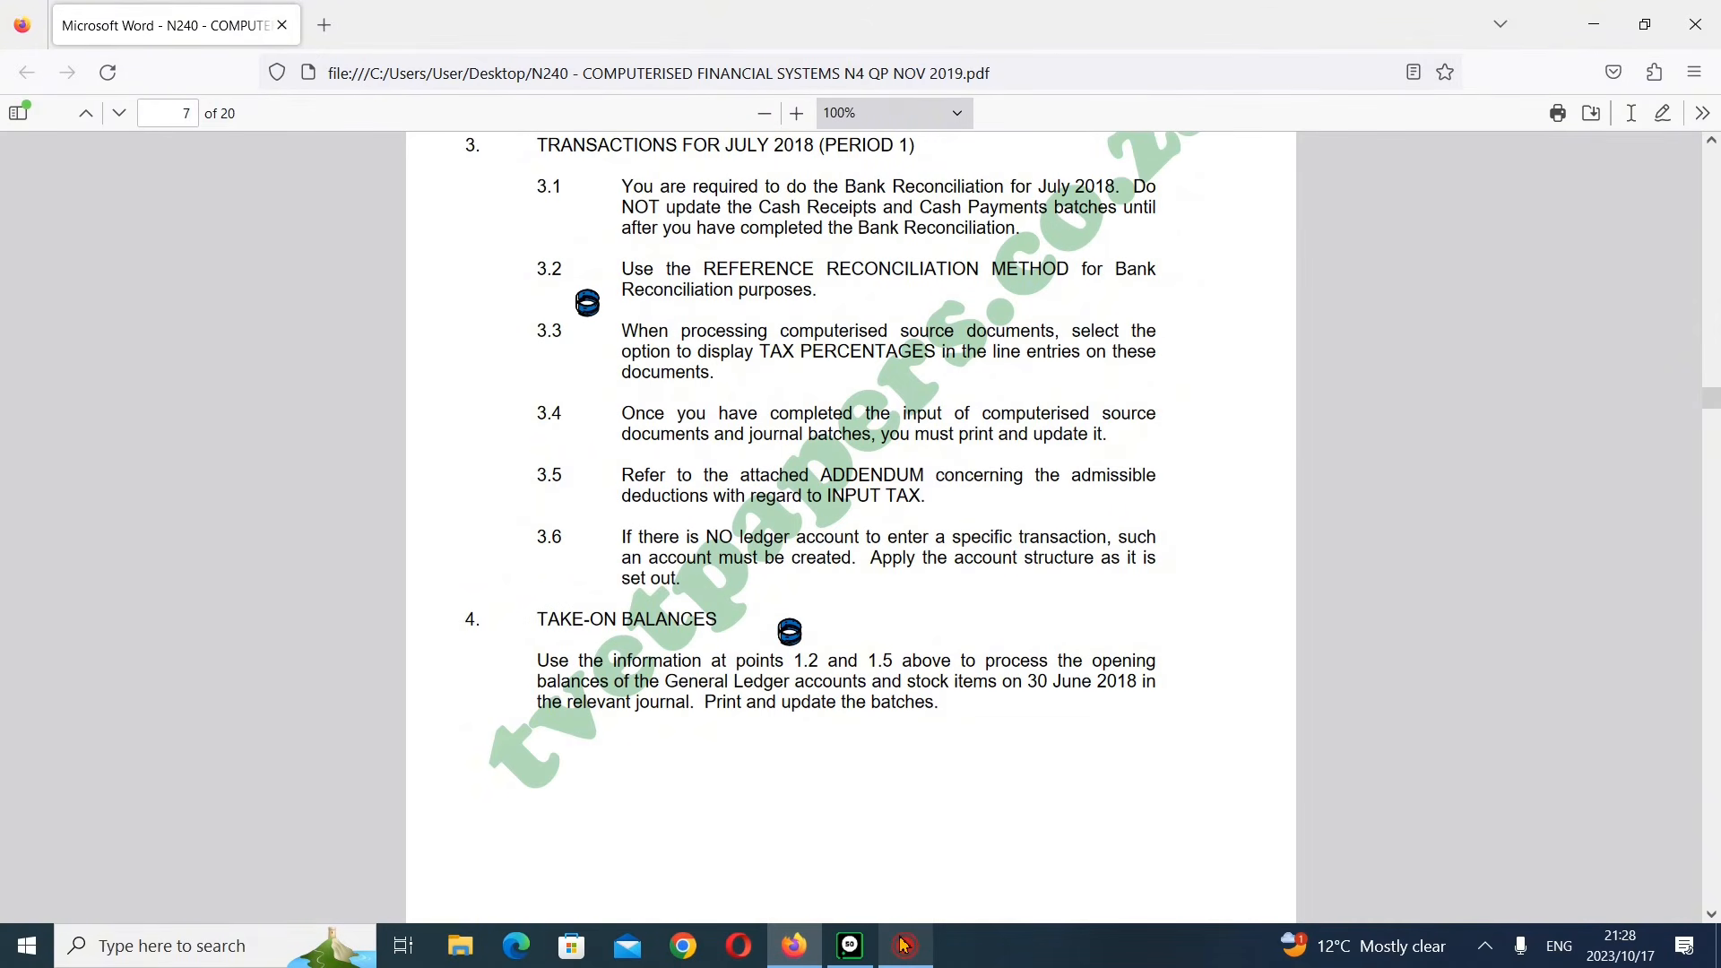
scroll(648, 602, "down", 4)
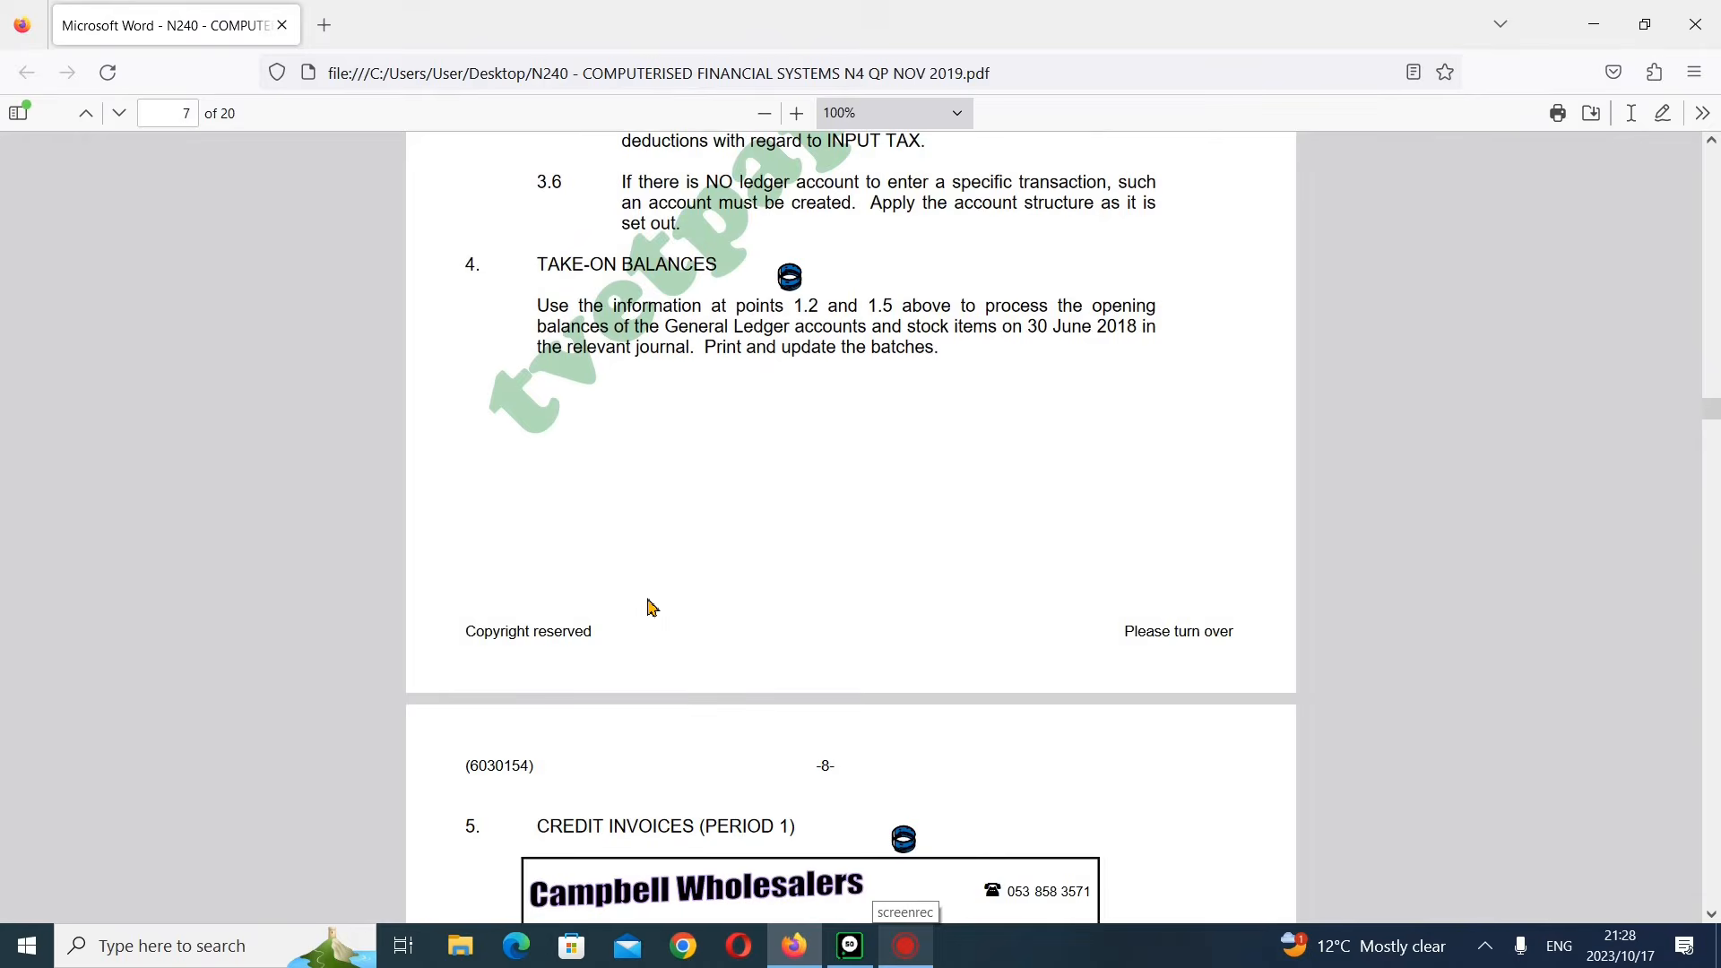
scroll(650, 606, "up", 4)
scroll(651, 600, "down", 12)
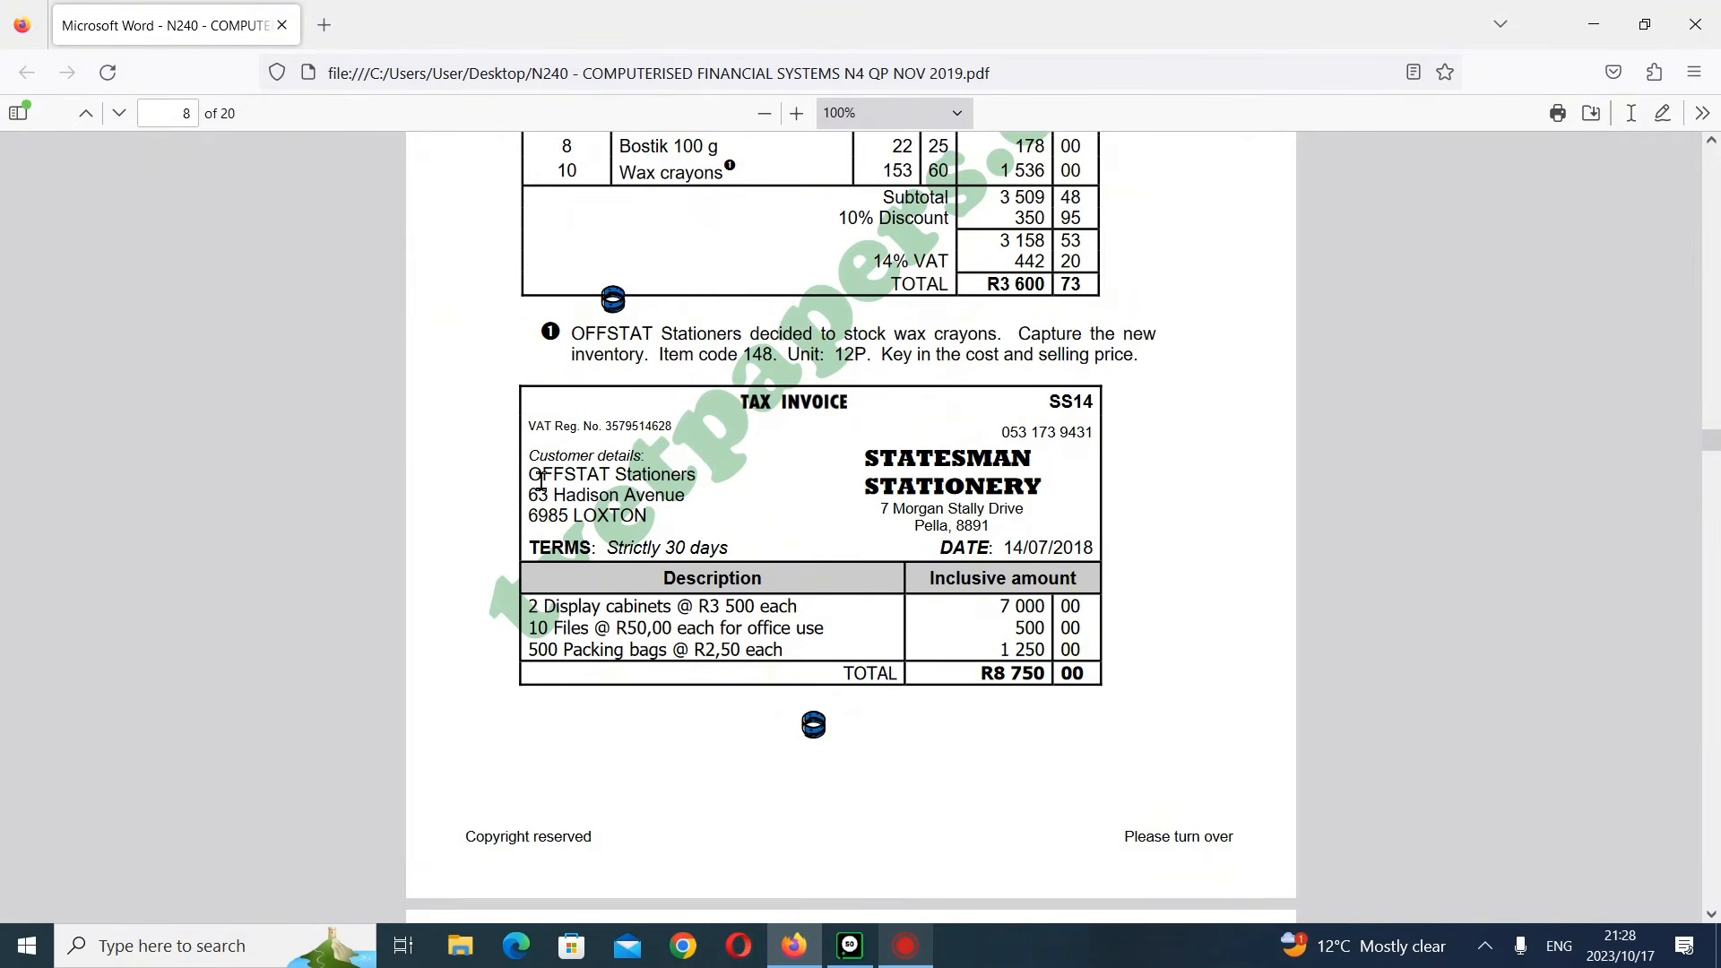
scroll(545, 495, "up", 3)
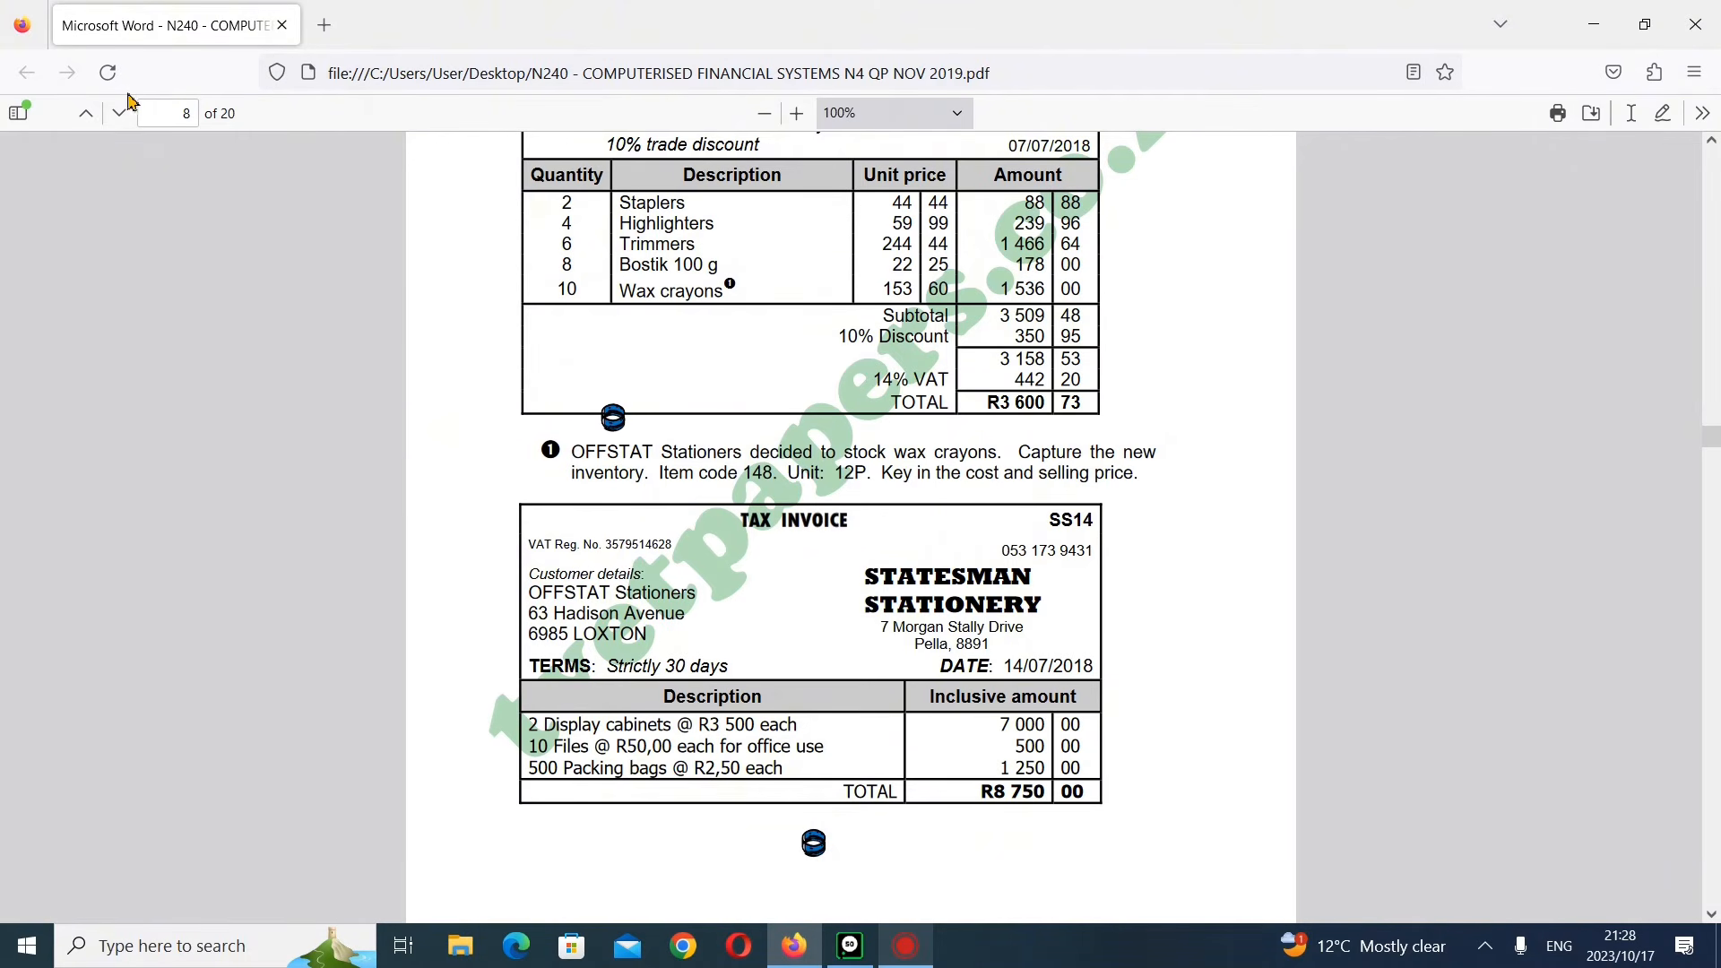
- Add a new inventory item in Sage Pastel with code 148, checking the item code in the exam paper
left_click(873, 964)
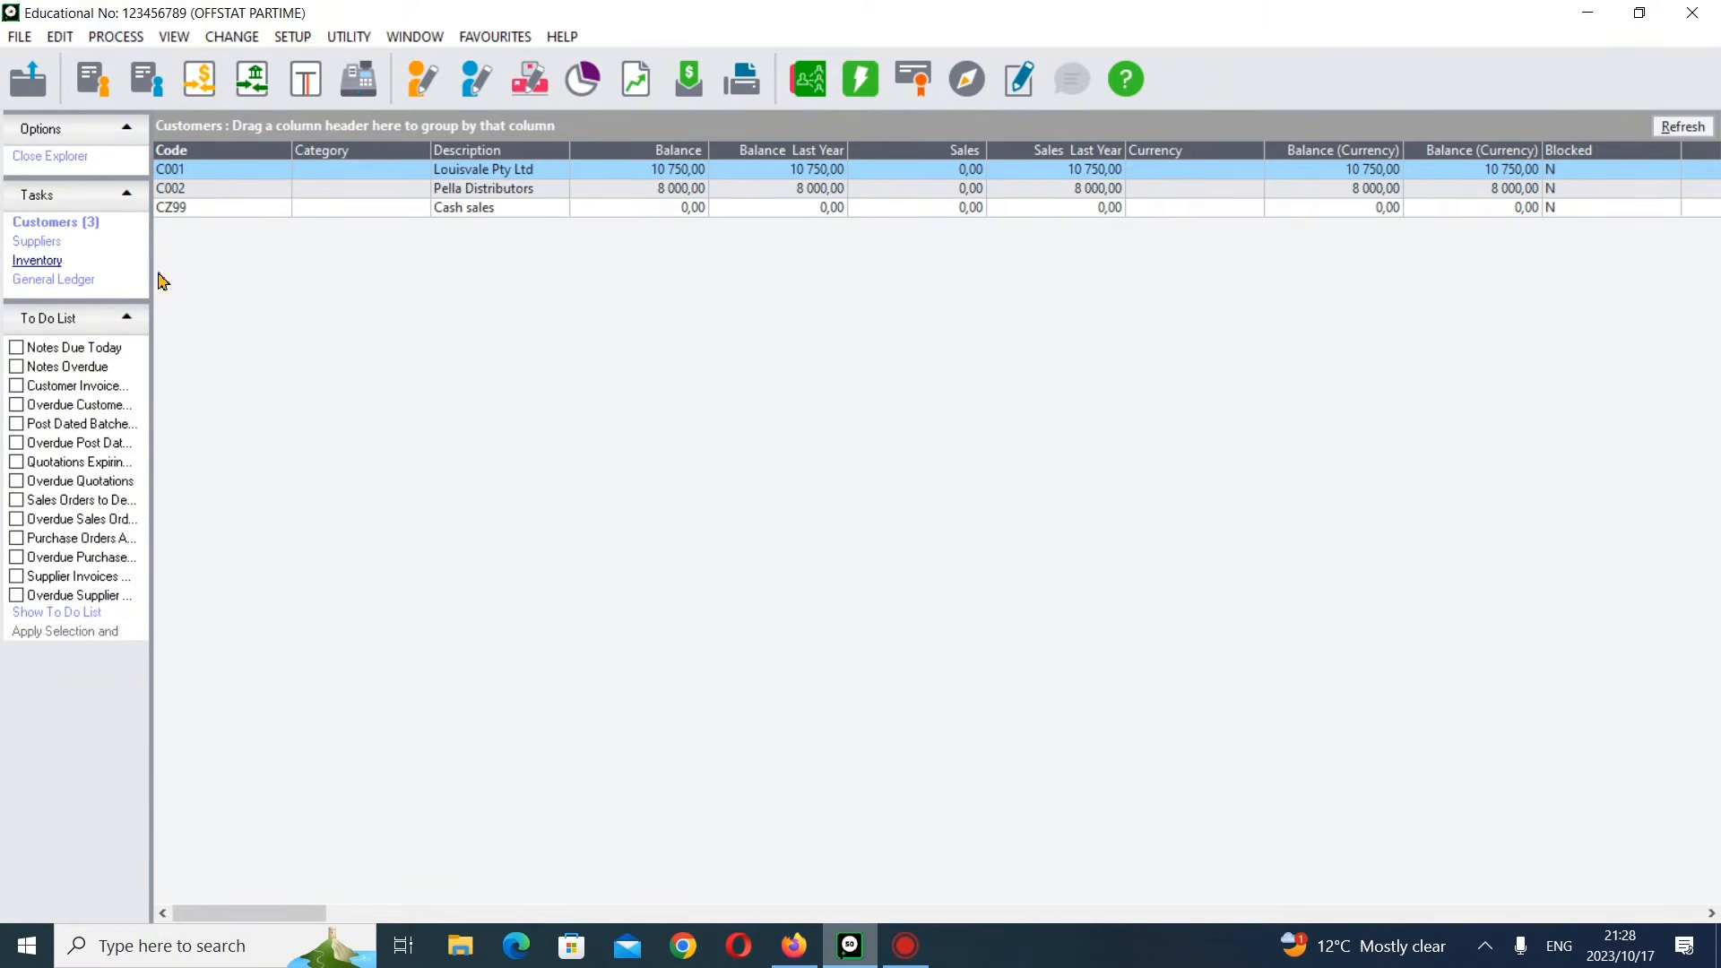
left_click(60, 36)
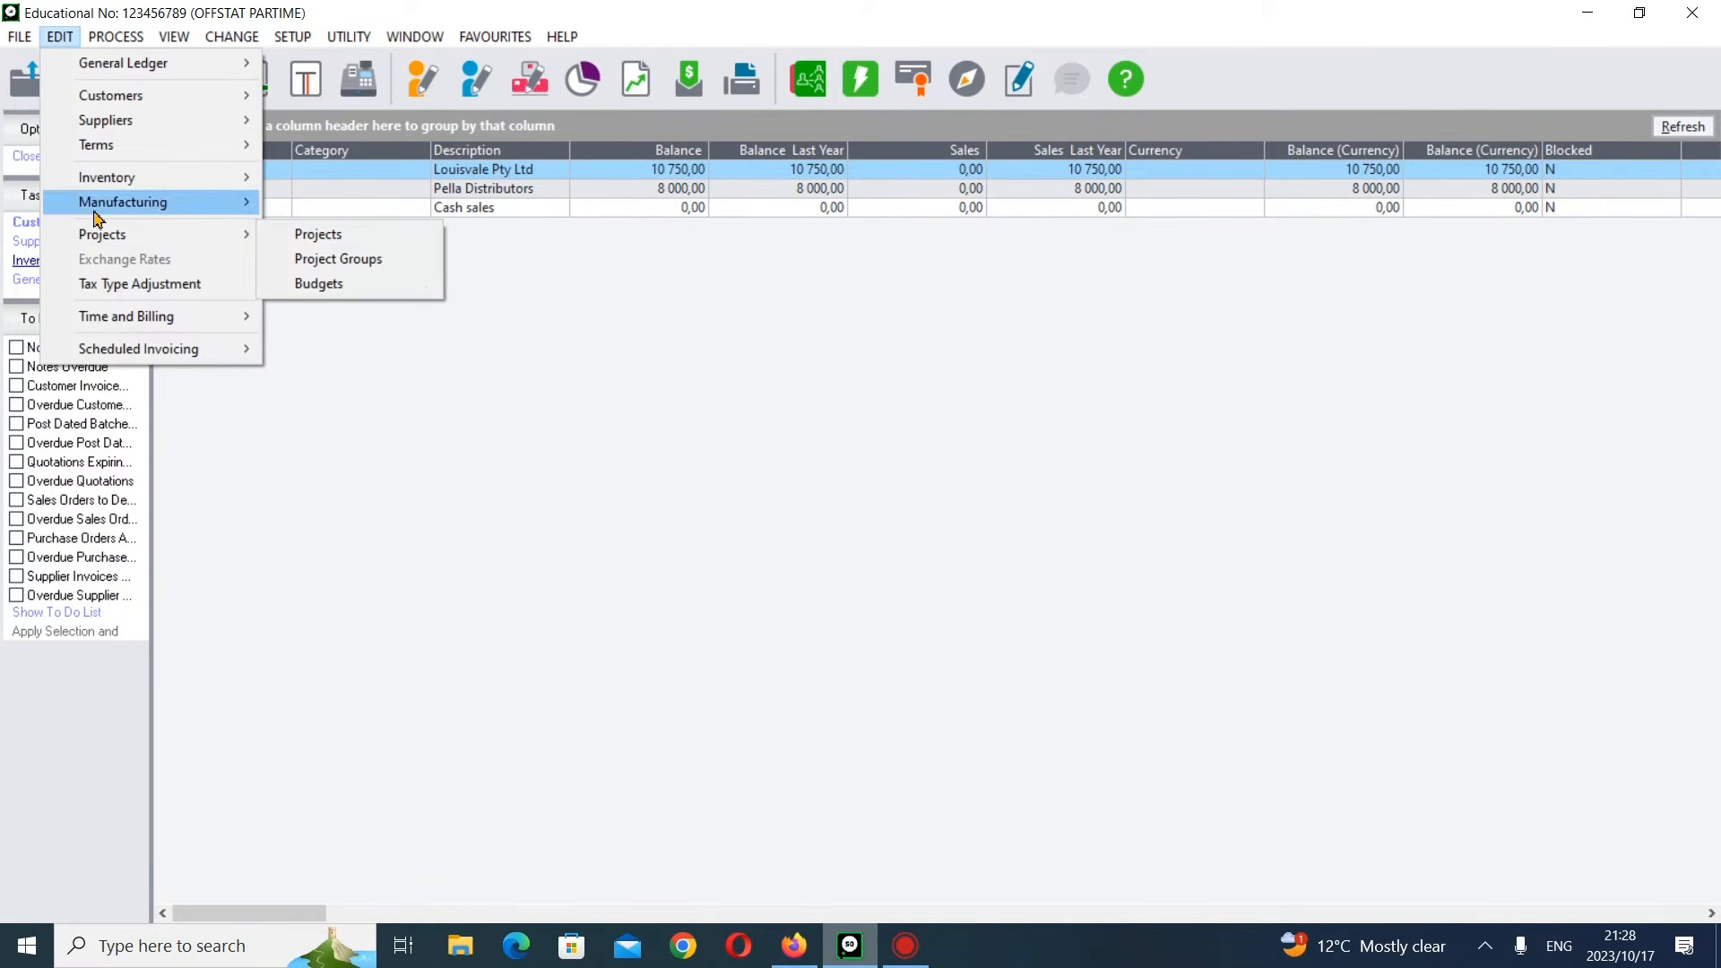
mouse_move(115, 178)
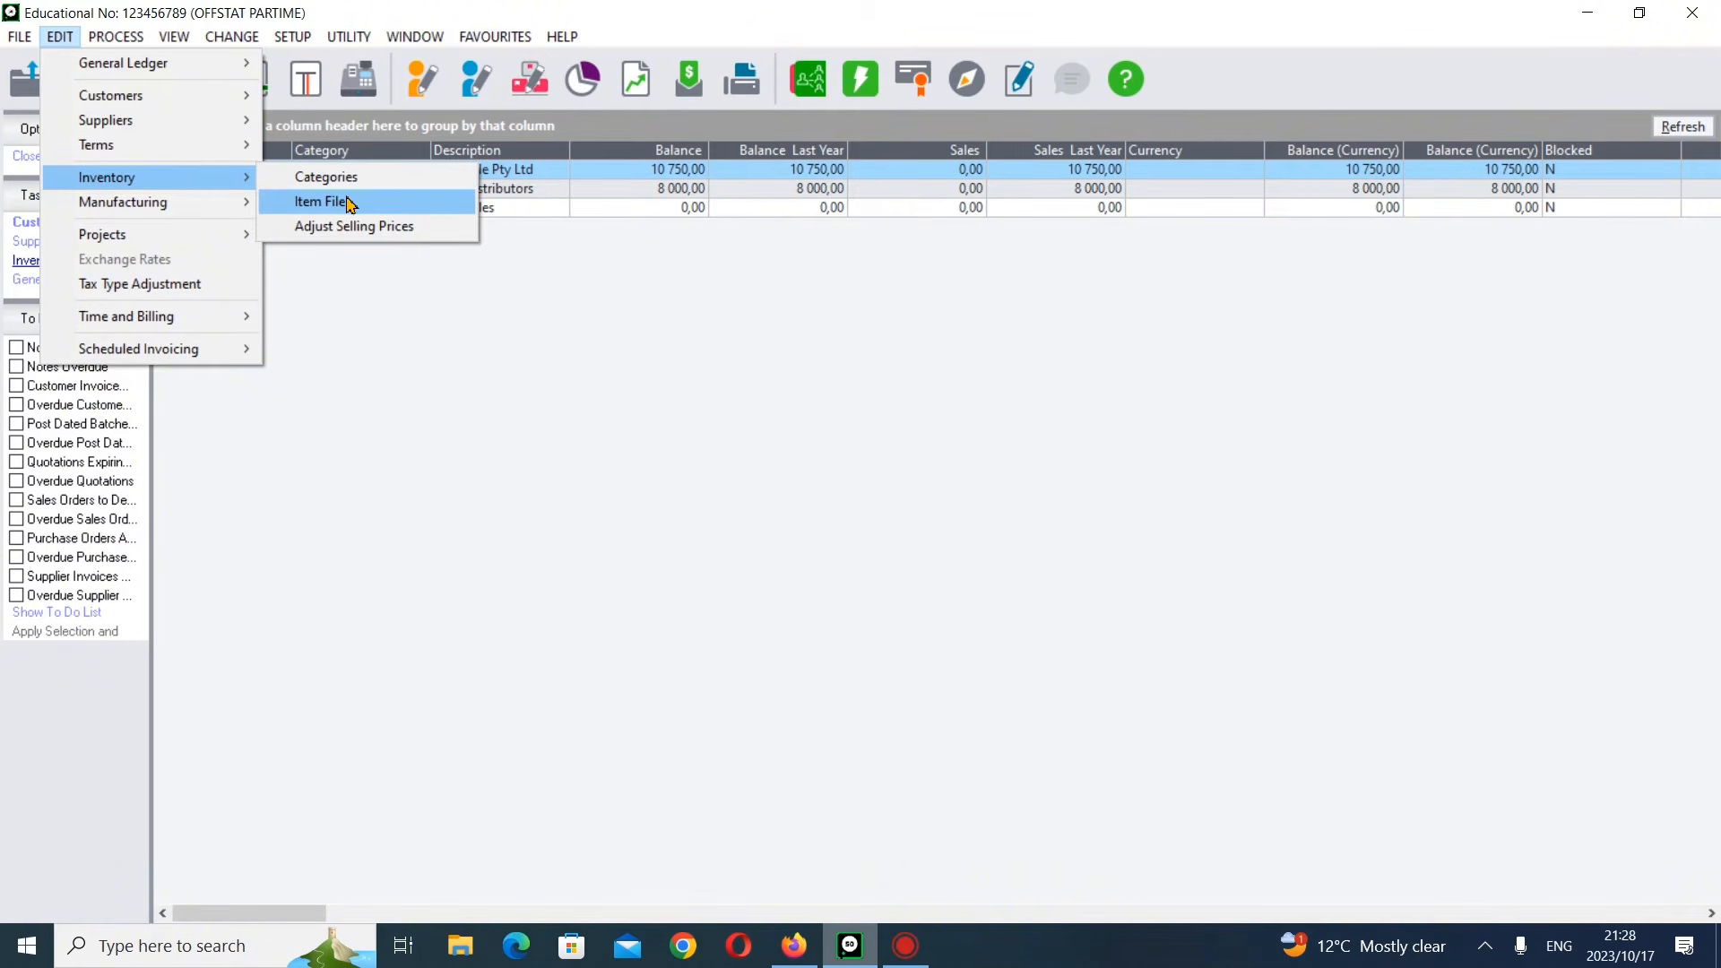
left_click(350, 204)
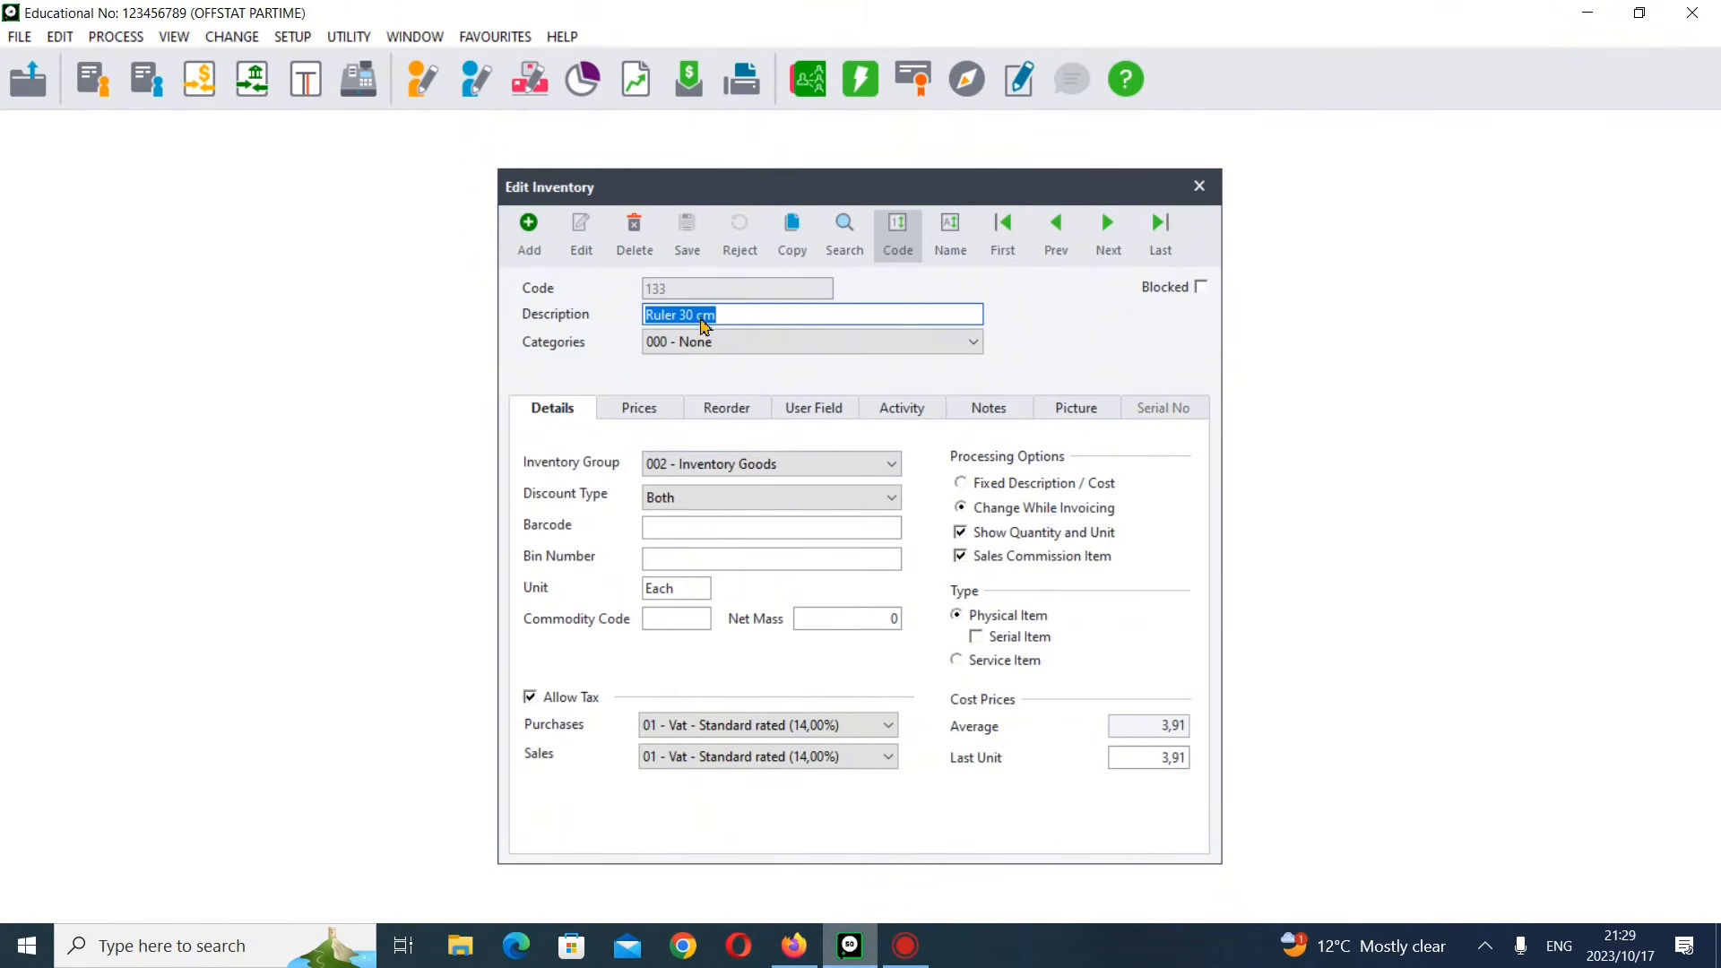
left_click(530, 235)
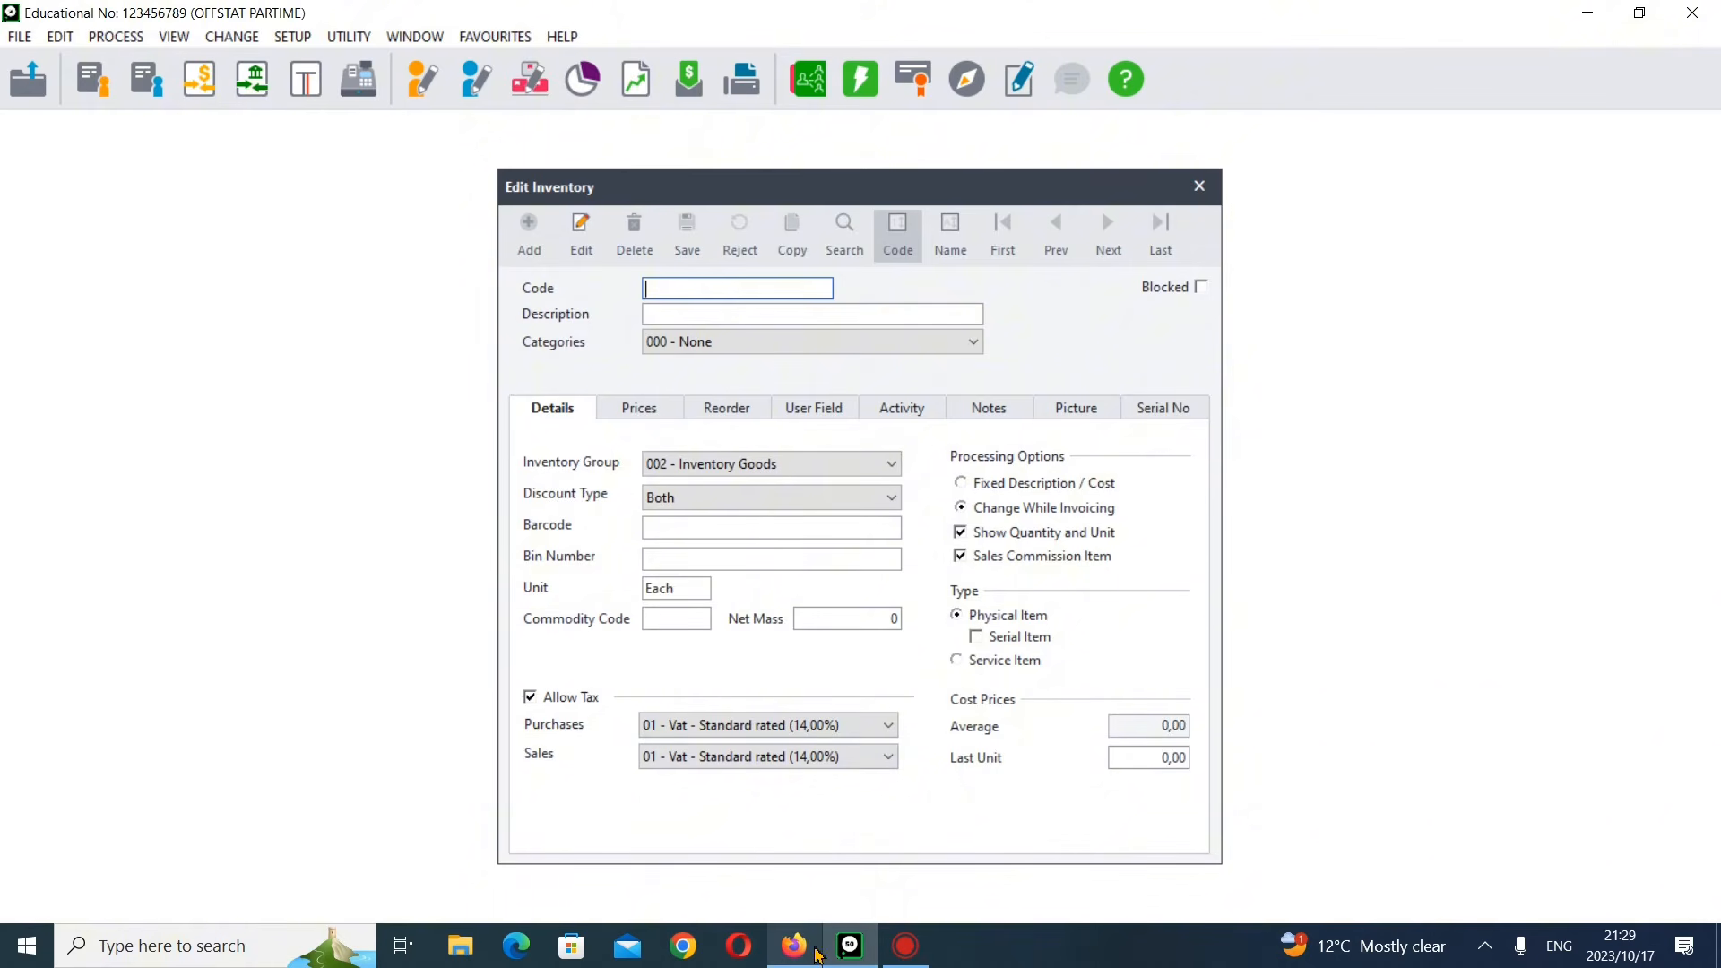
left_click(793, 946)
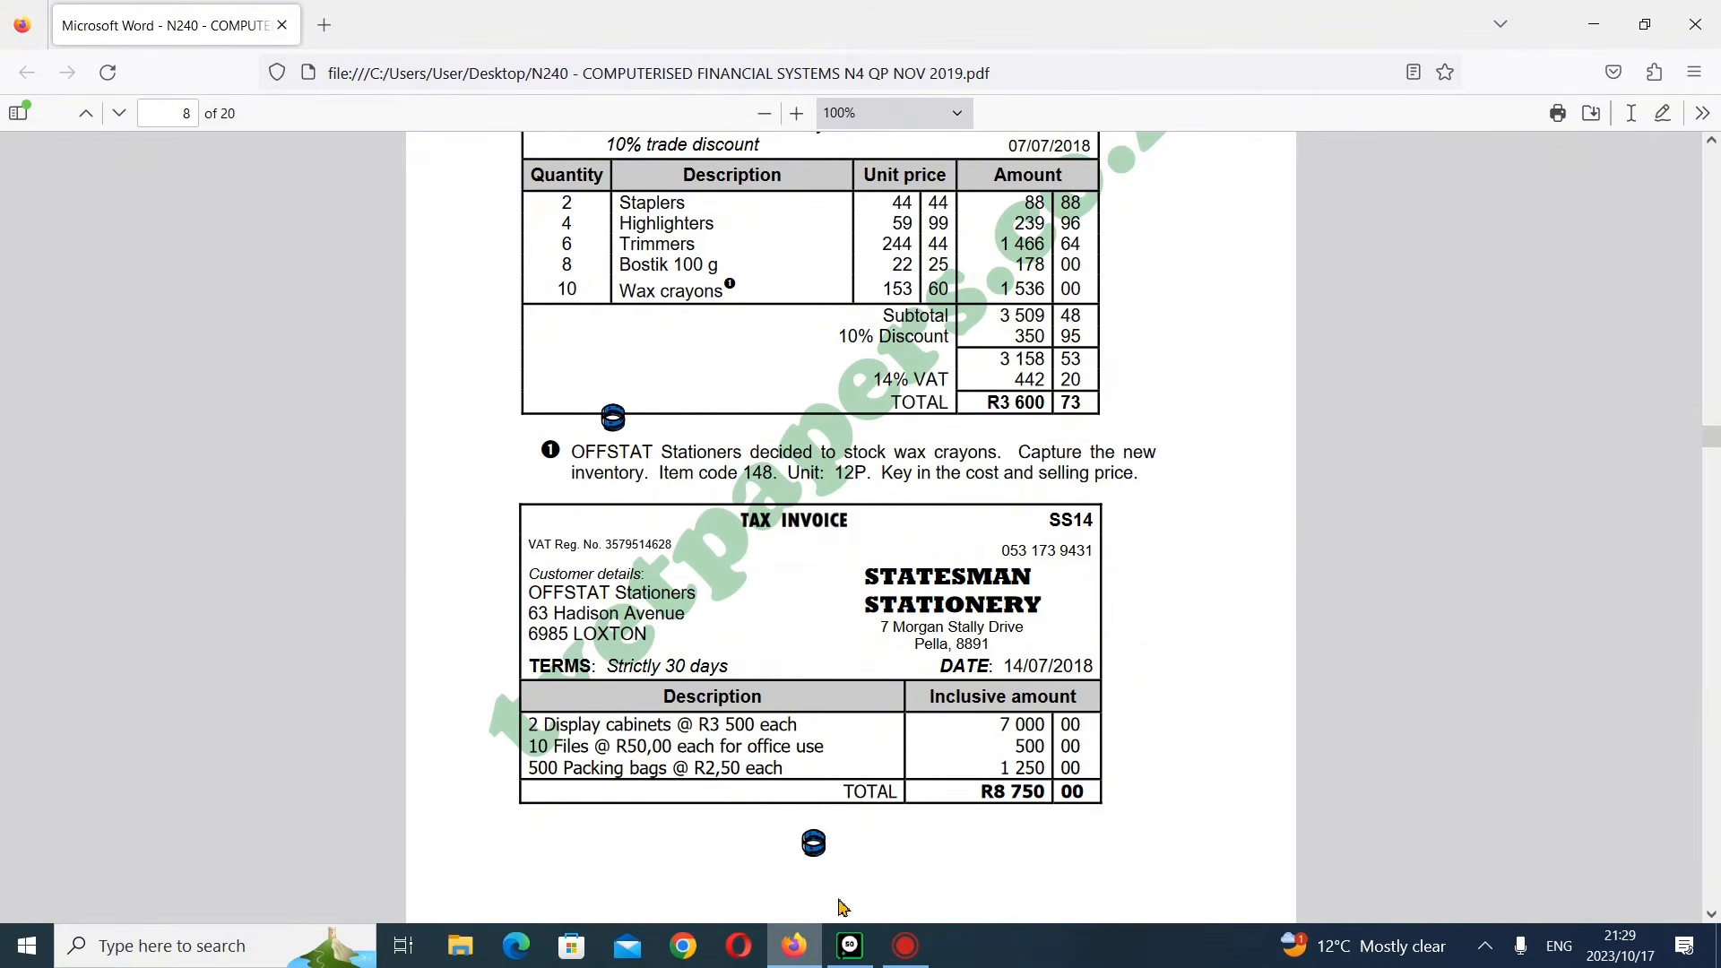
left_click(849, 946)
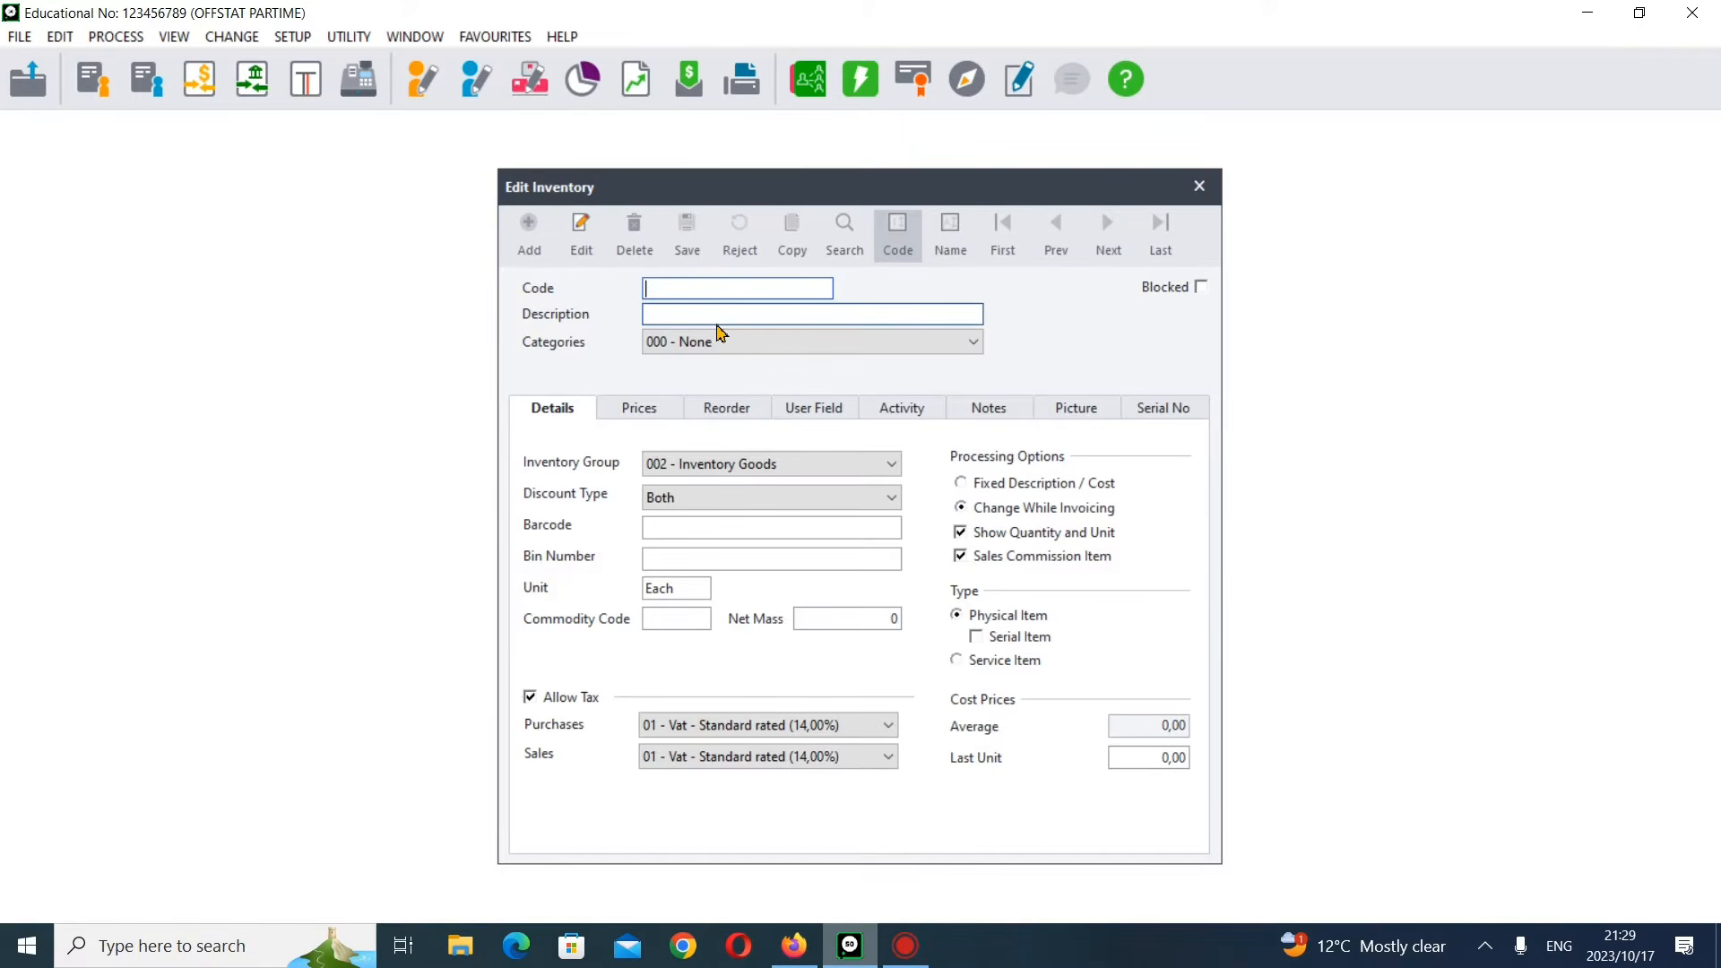
type("8")
key("Tab")
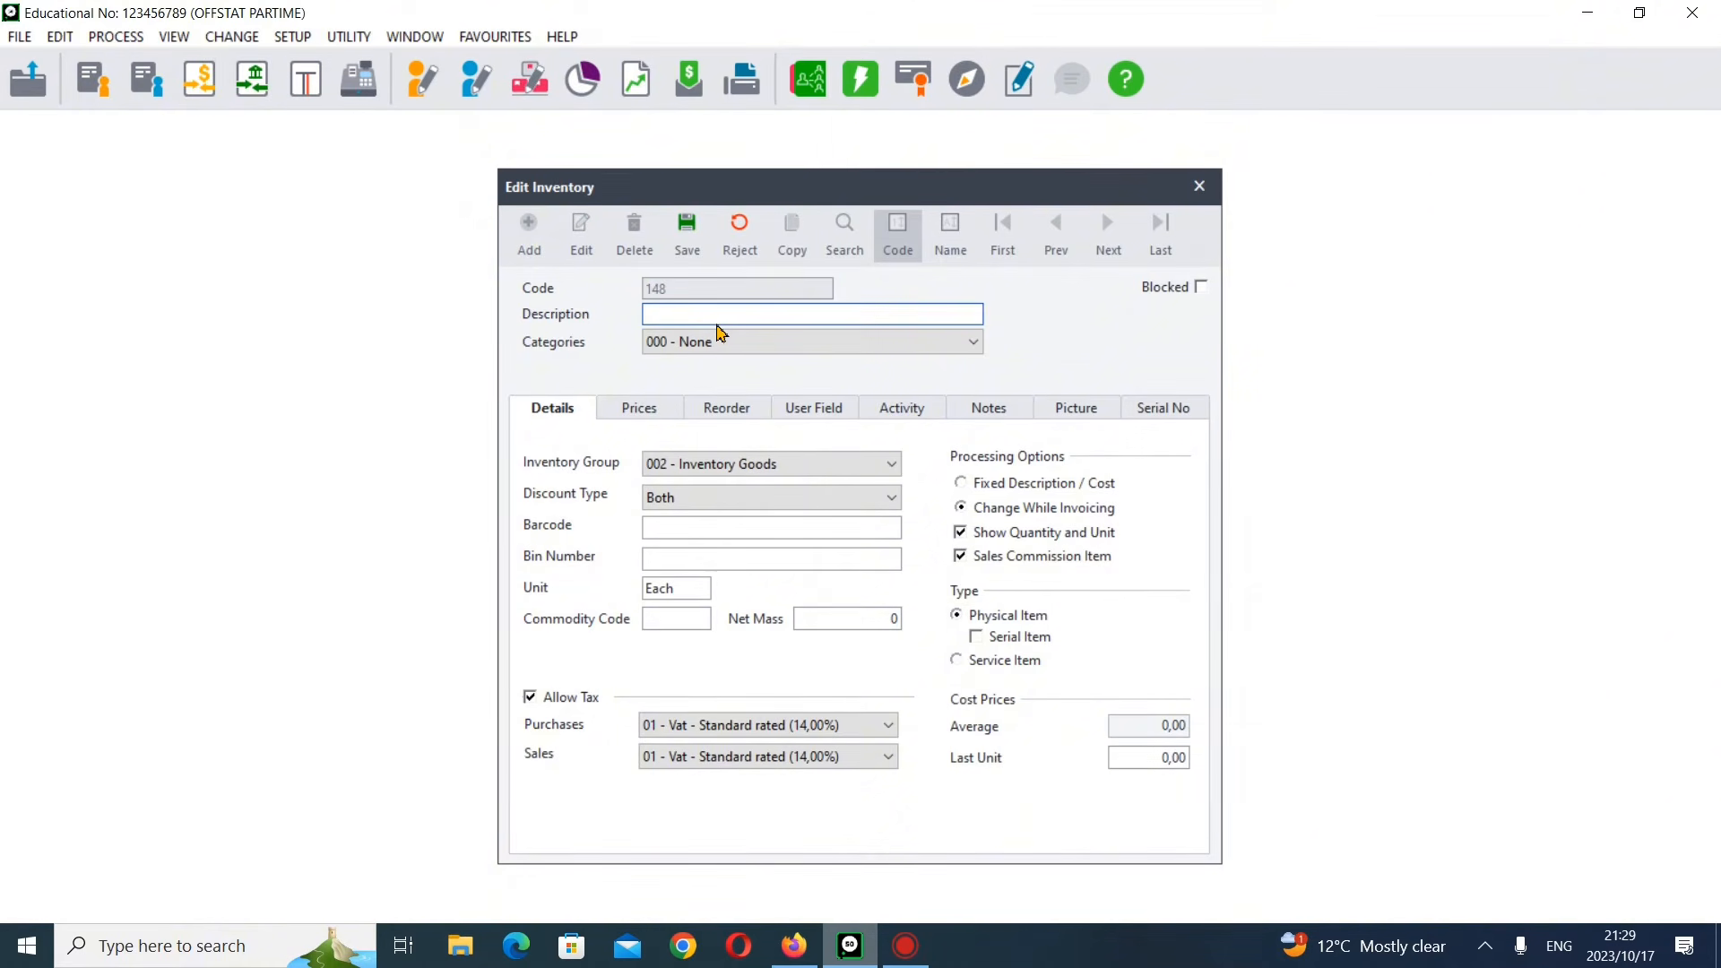
- Enter Wax Crayons as the description of inventory item 148, checking the spelling against the exam paper
type("Wax Cryones")
key("BackSpace")
key("BackSpace")
key("BackSpace")
left_click(800, 949)
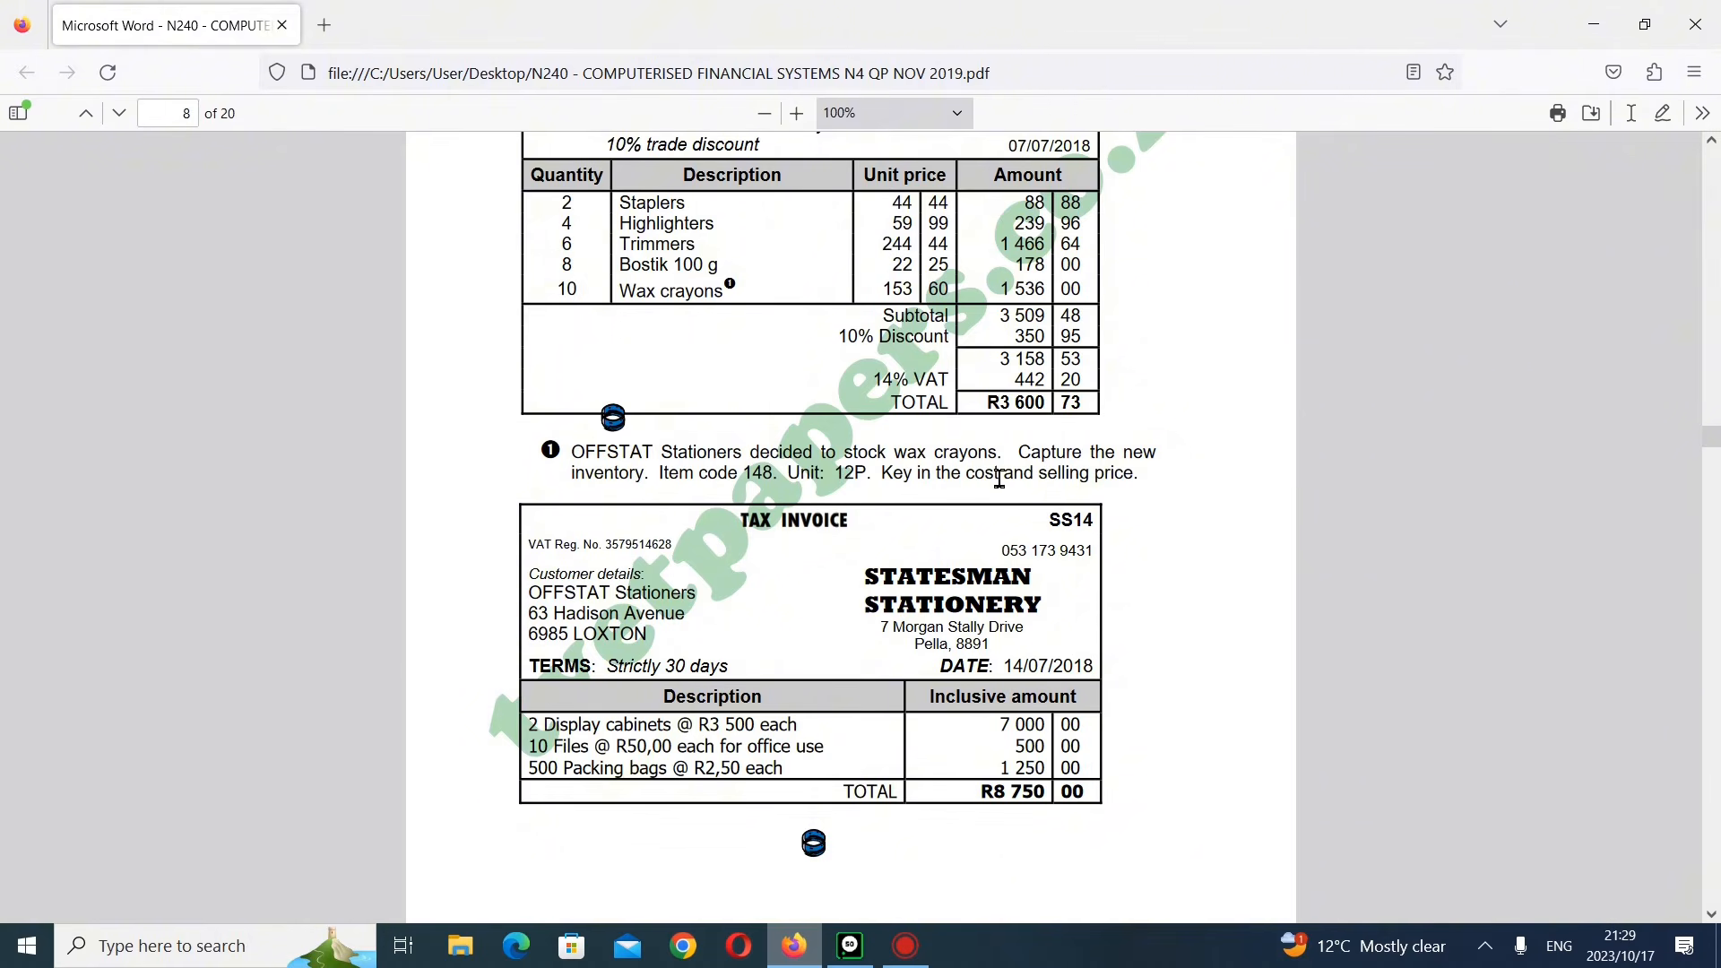
left_click(850, 946)
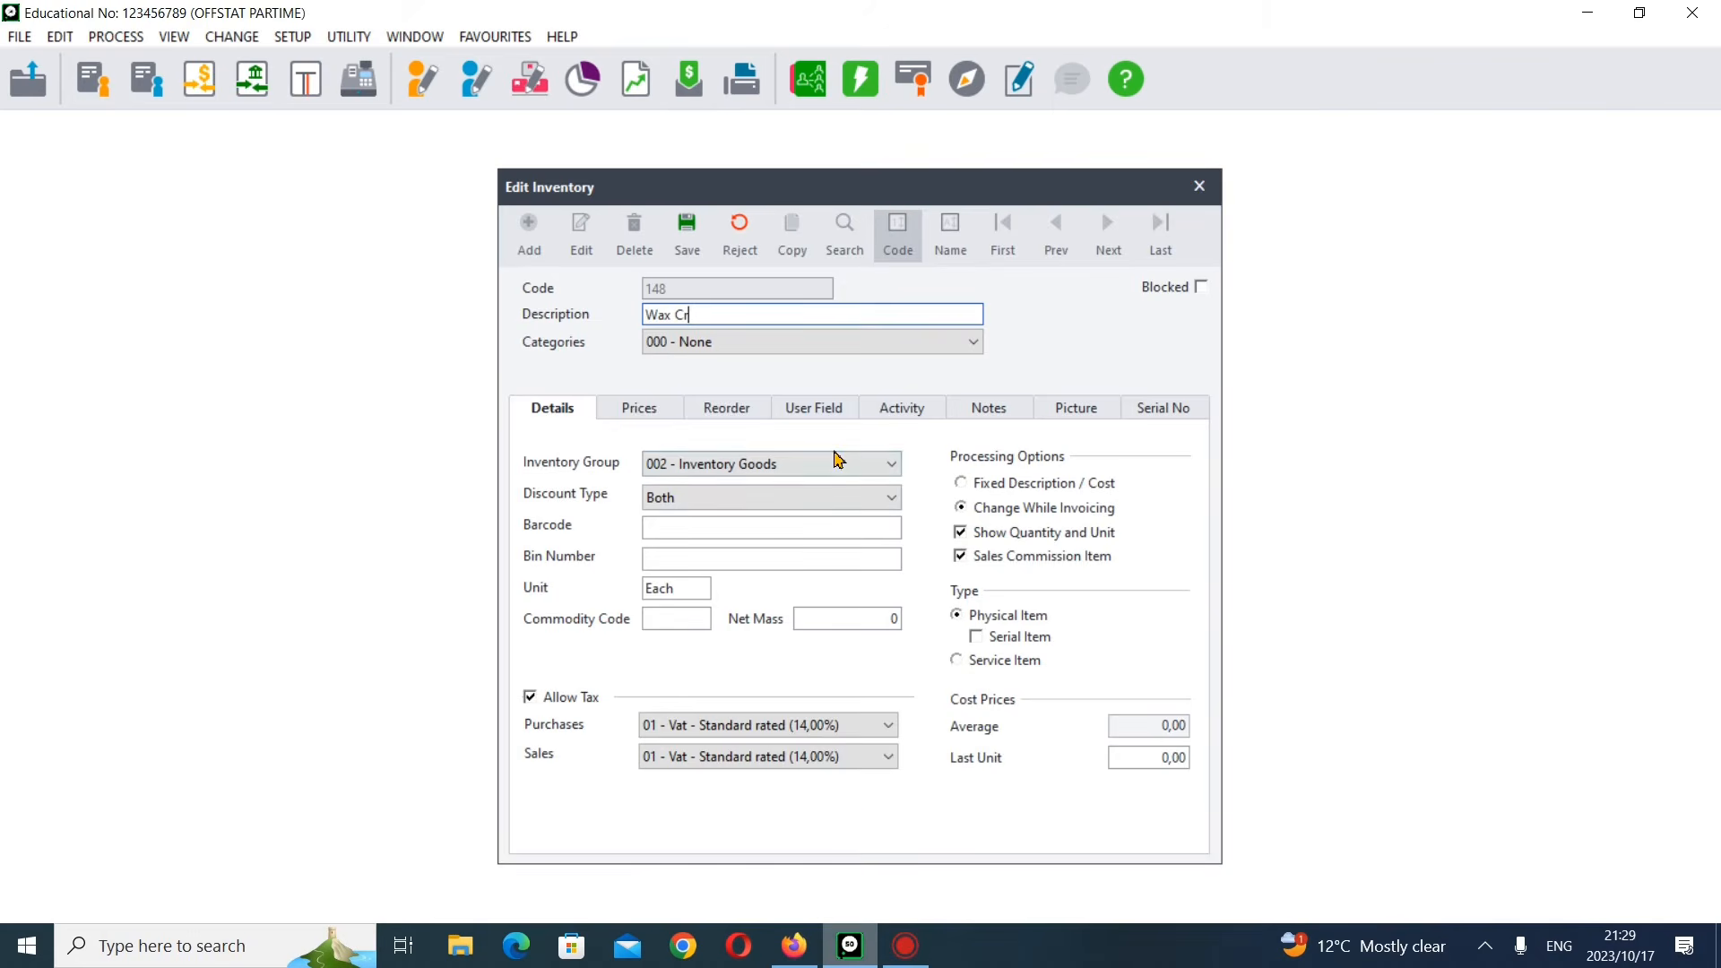
type("ayone")
key("BackSpace")
key("BackSpace")
left_click(797, 947)
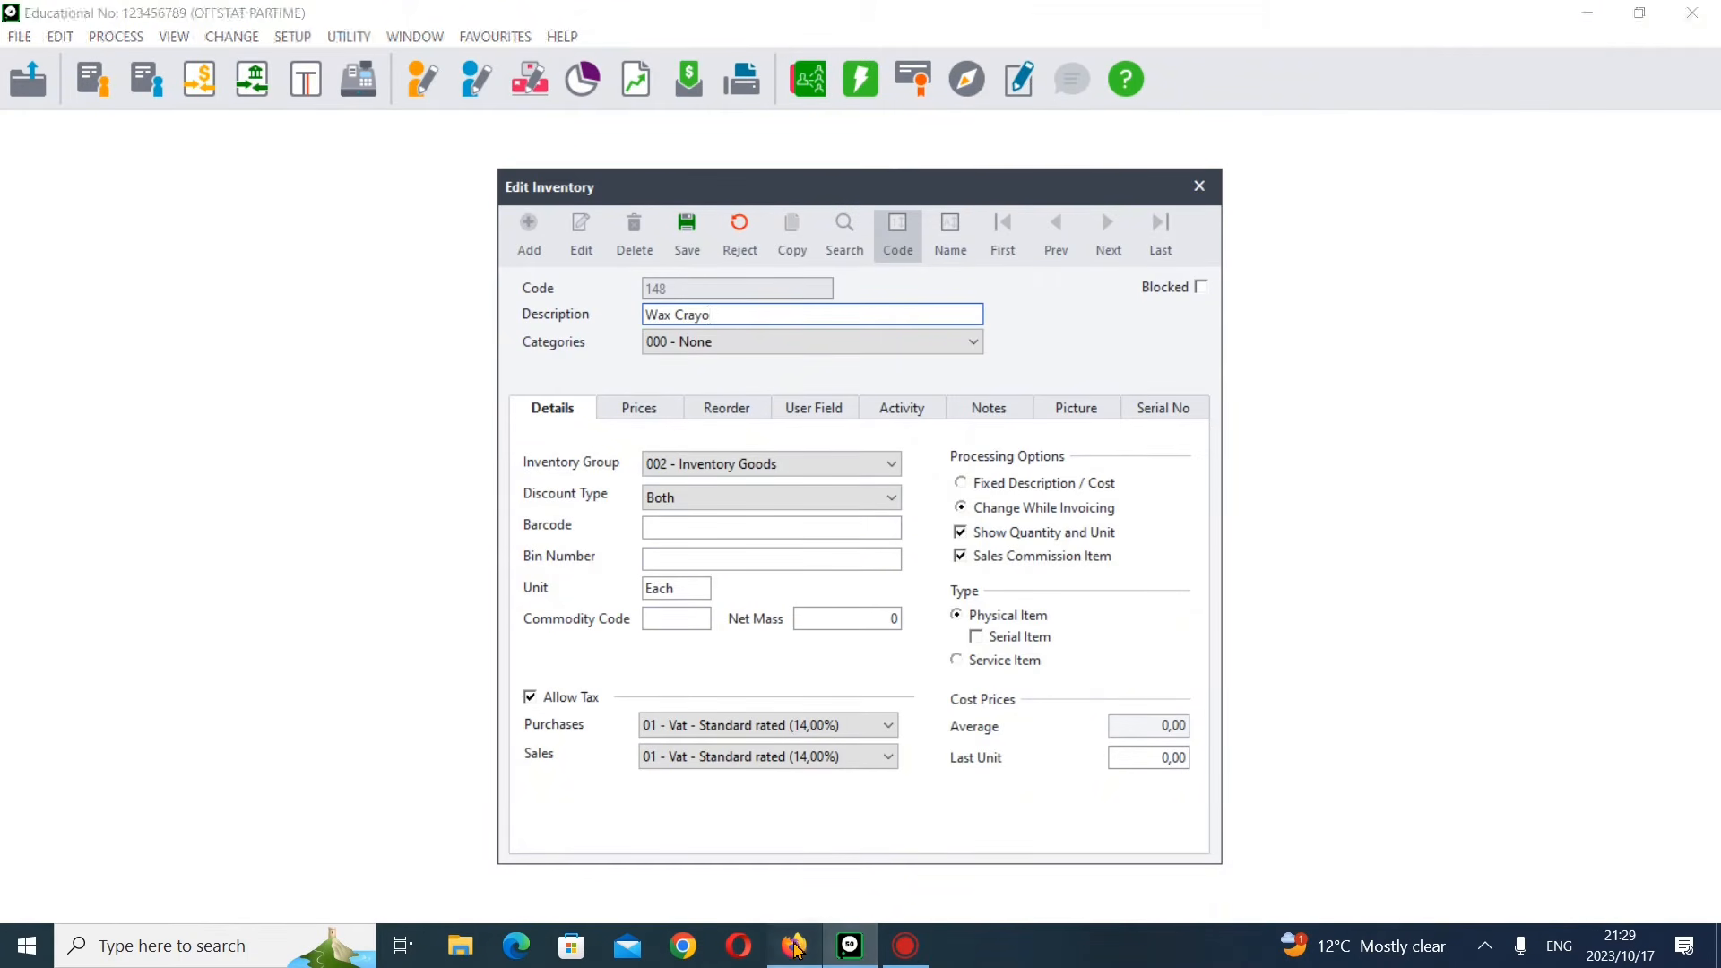
left_click(839, 958)
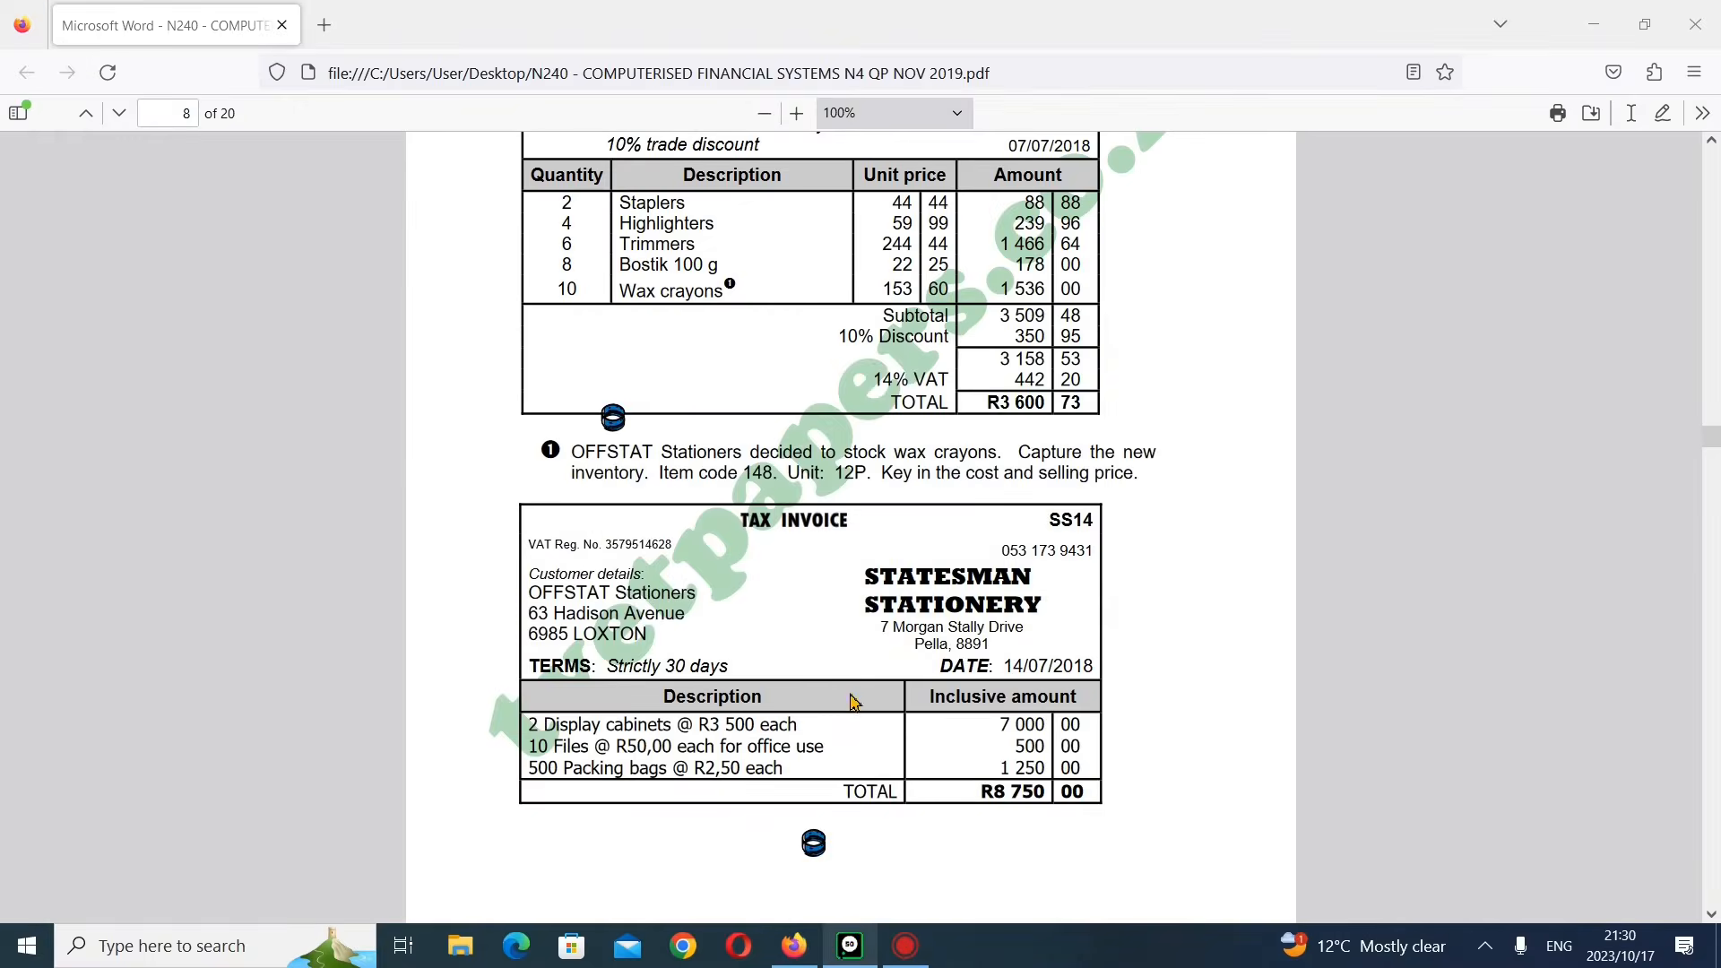
left_click(844, 949)
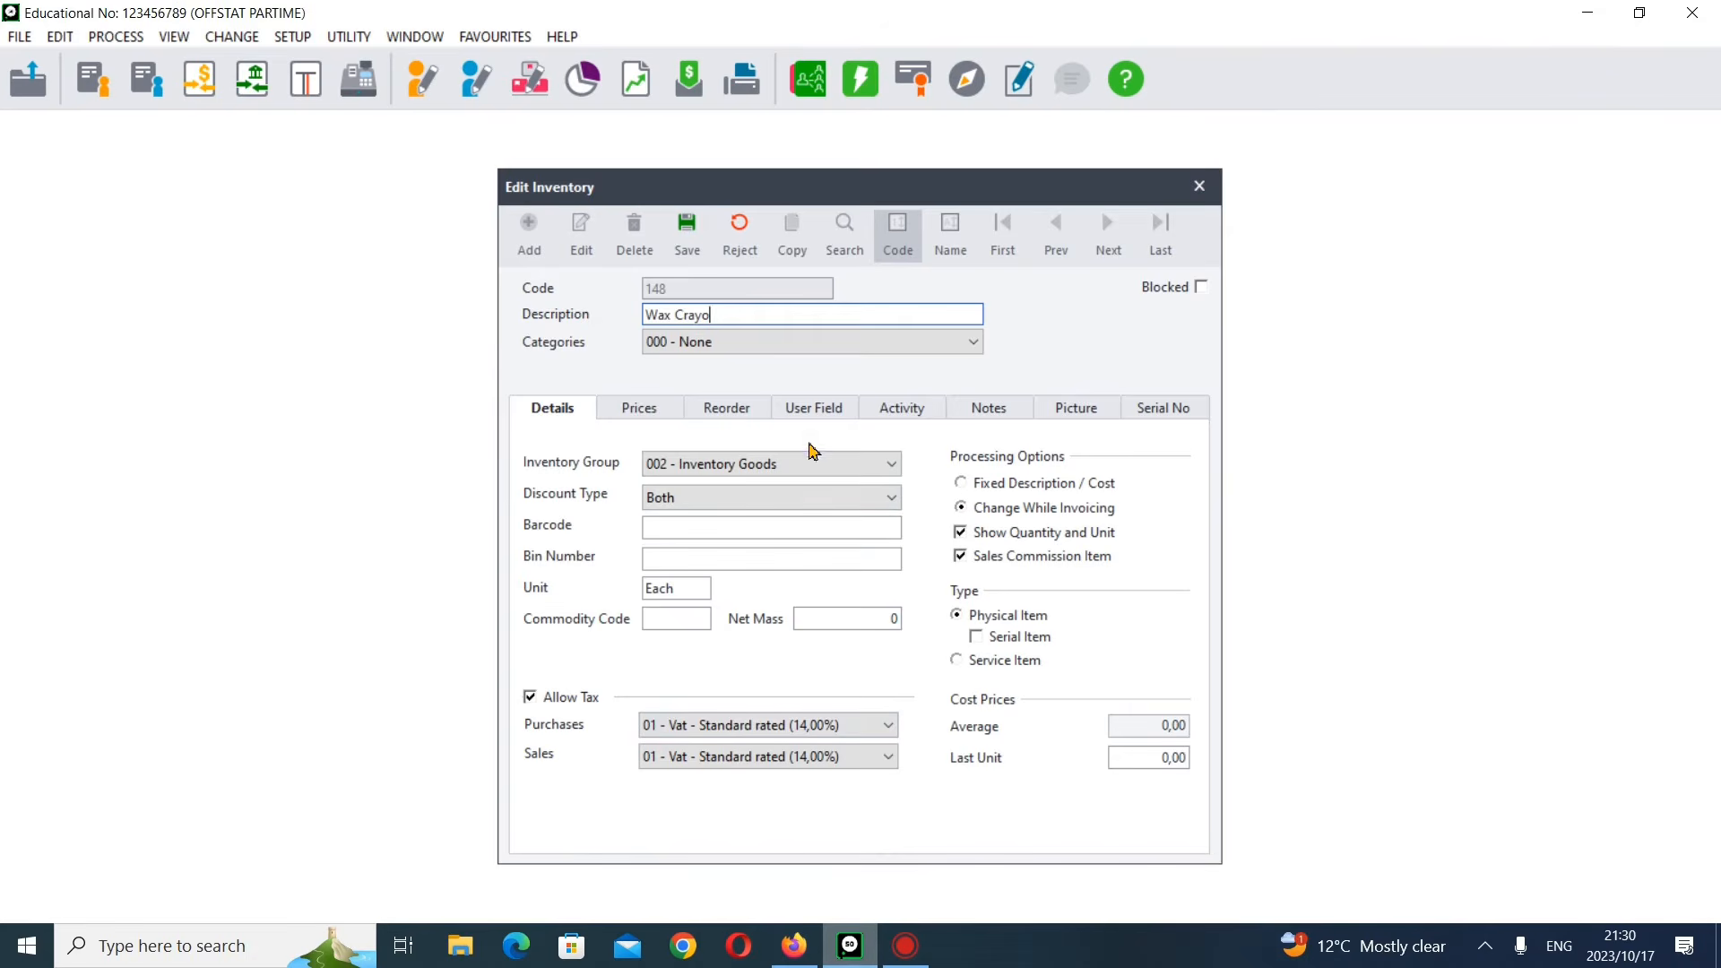
type("ns")
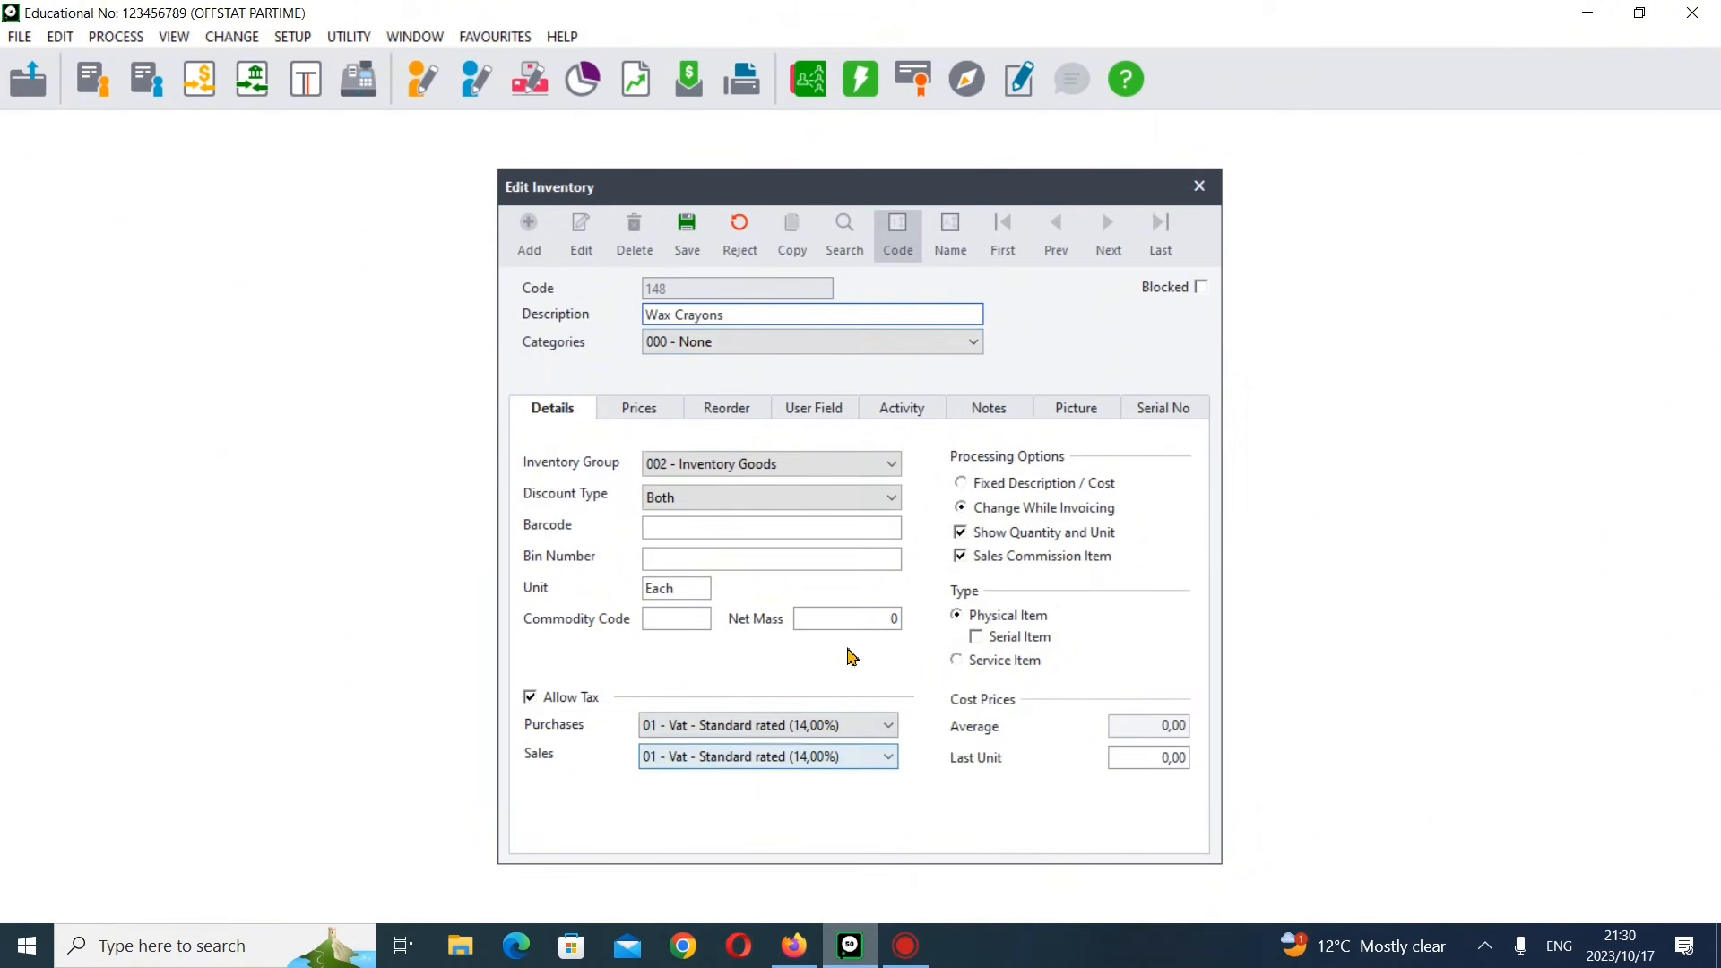
- Look up the wax crayons' unit in the exam paper and set the item's unit to 12P
left_click(794, 946)
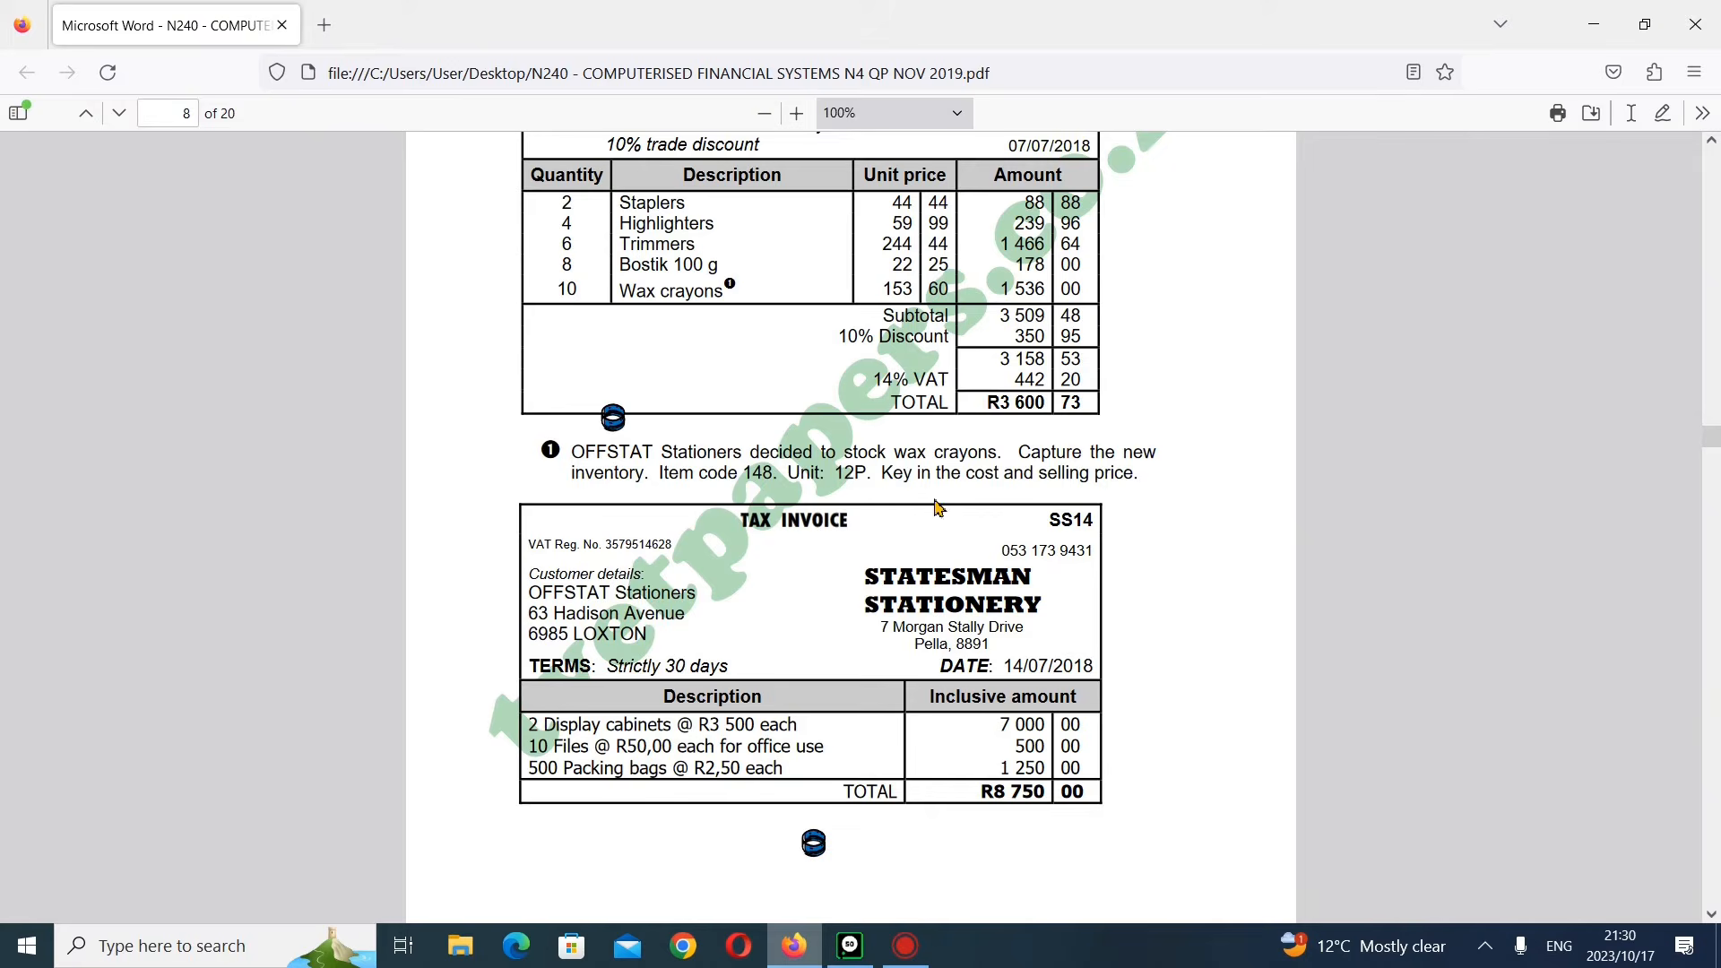
left_click(847, 948)
left_click(674, 595)
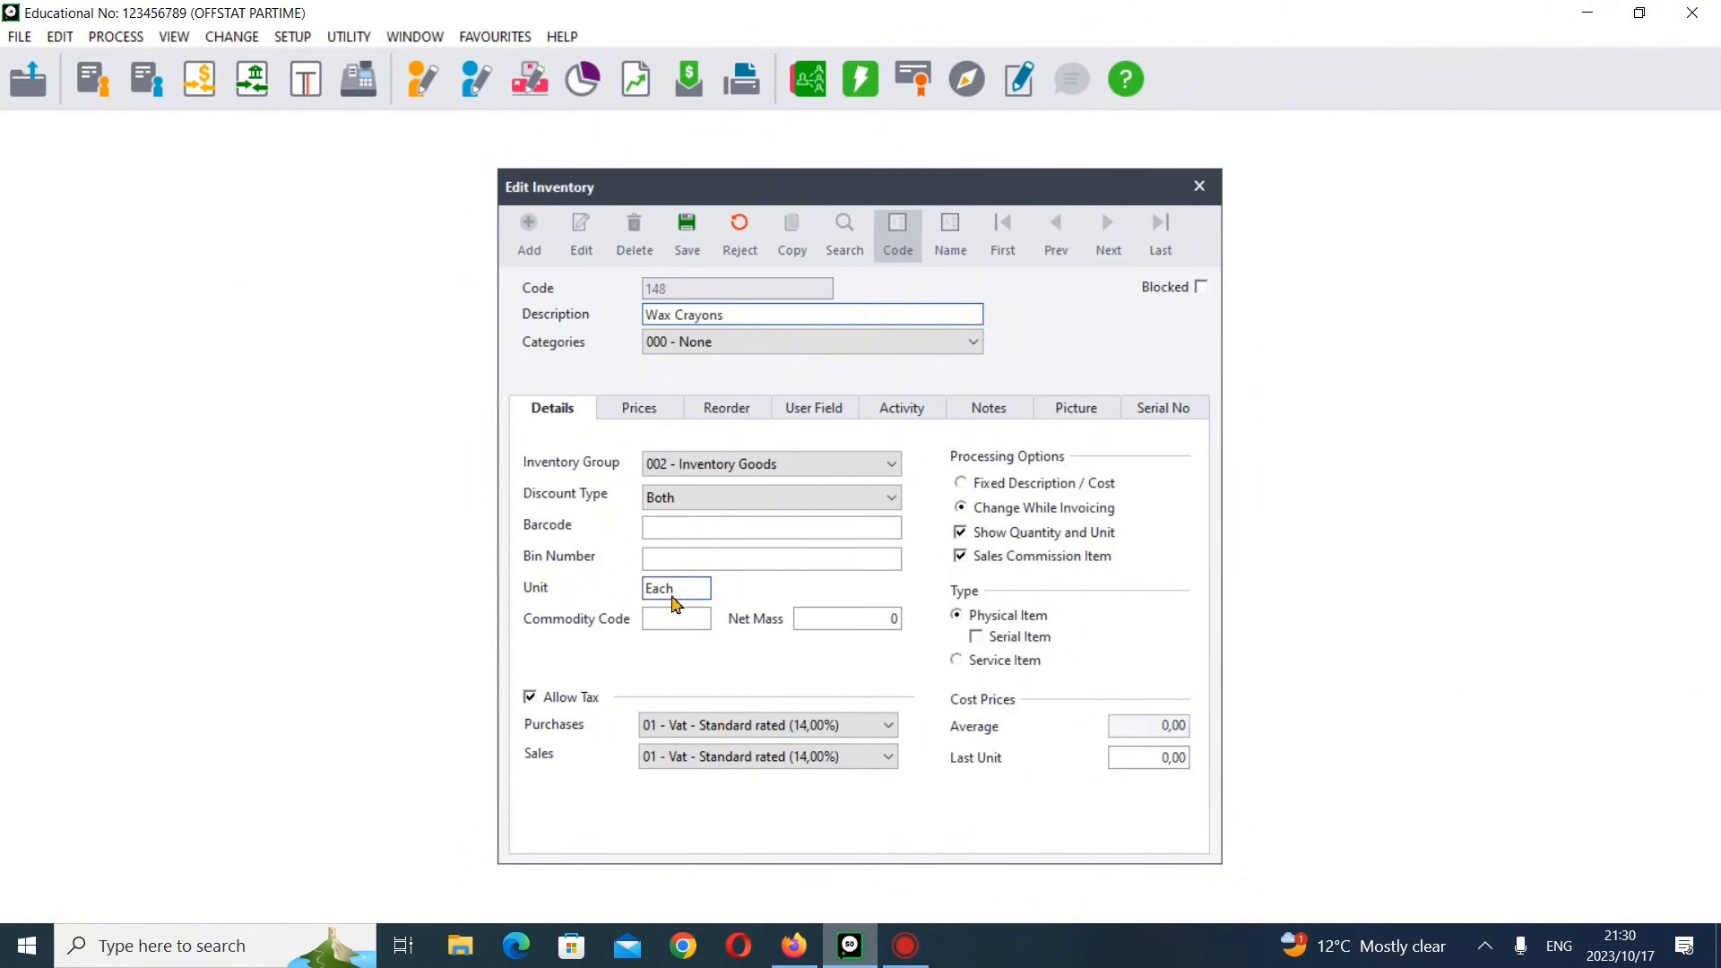
double_click(684, 588)
type("1")
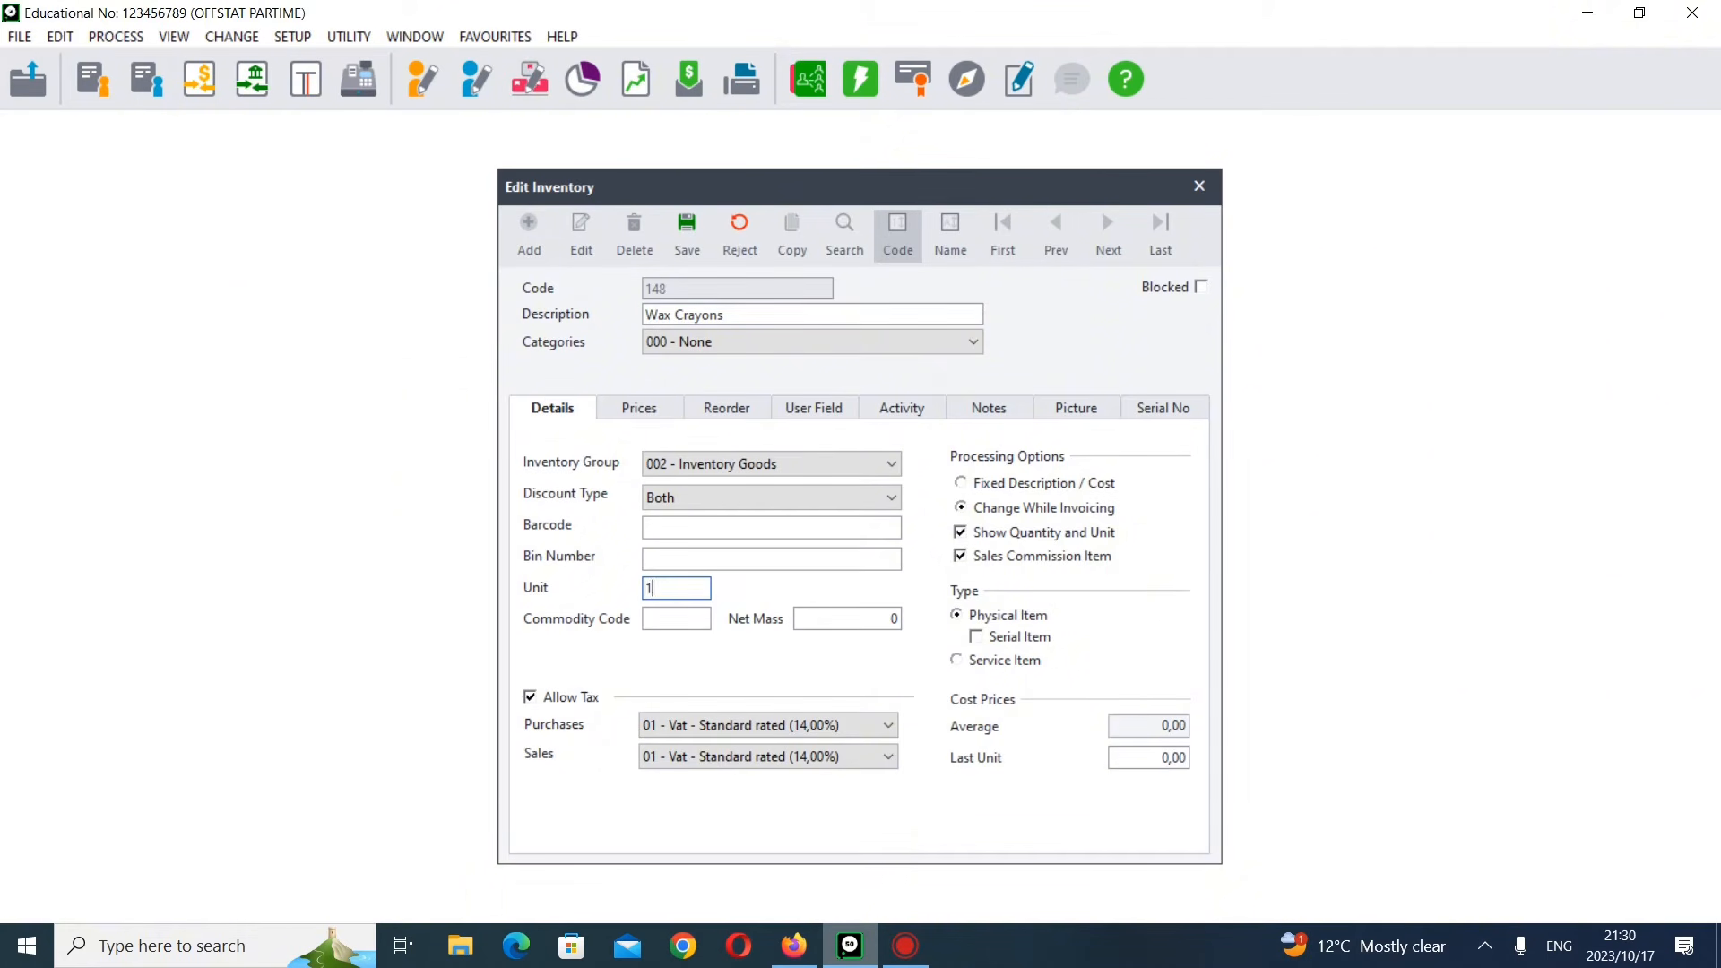
type("2p")
type("P")
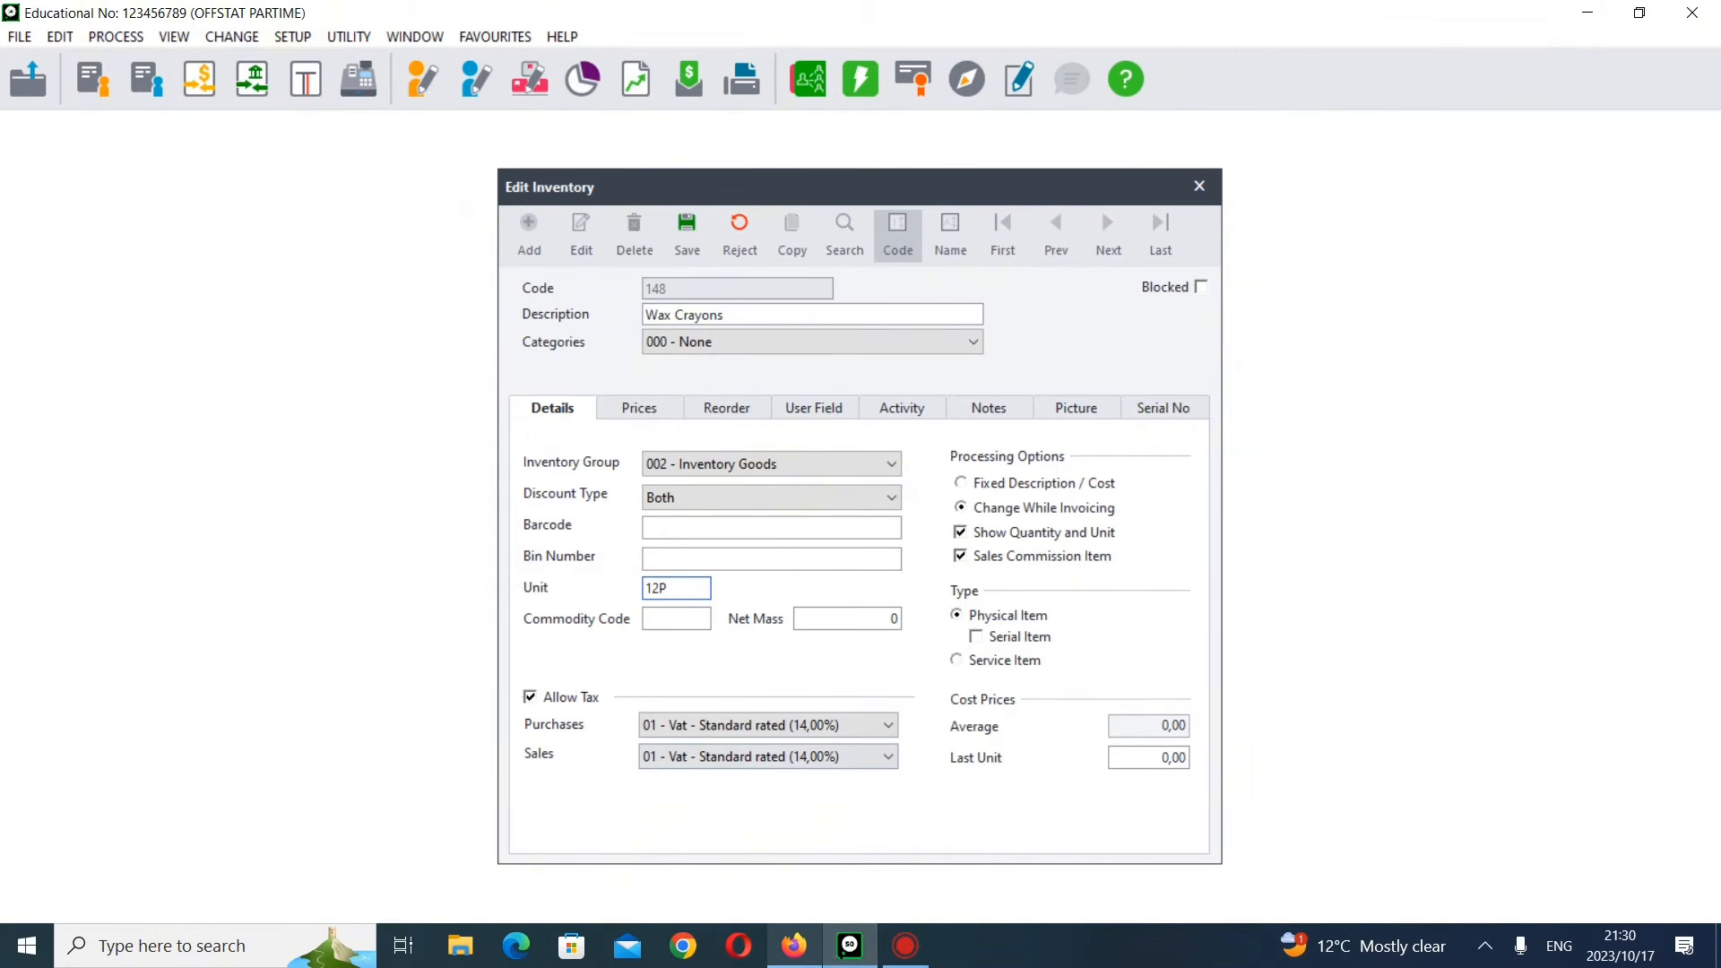
- Set the item's last unit cost price to 153,60, checking it against the wax crayons' unit price in the exam paper
left_click(795, 945)
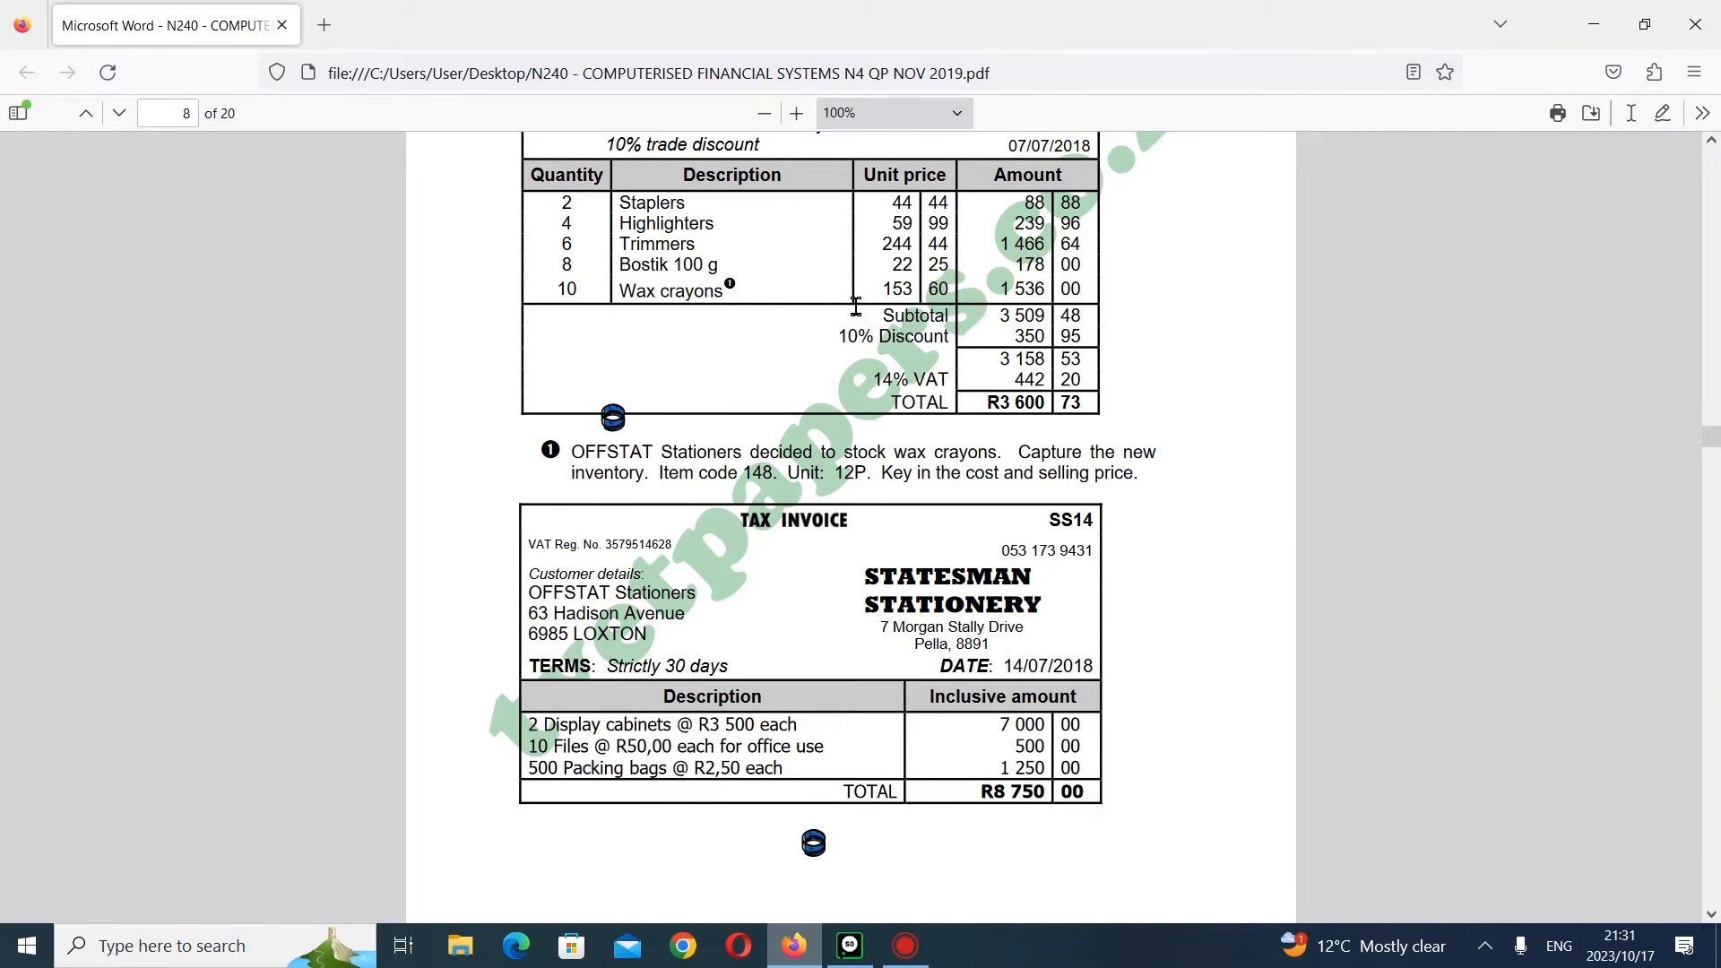
left_click(850, 945)
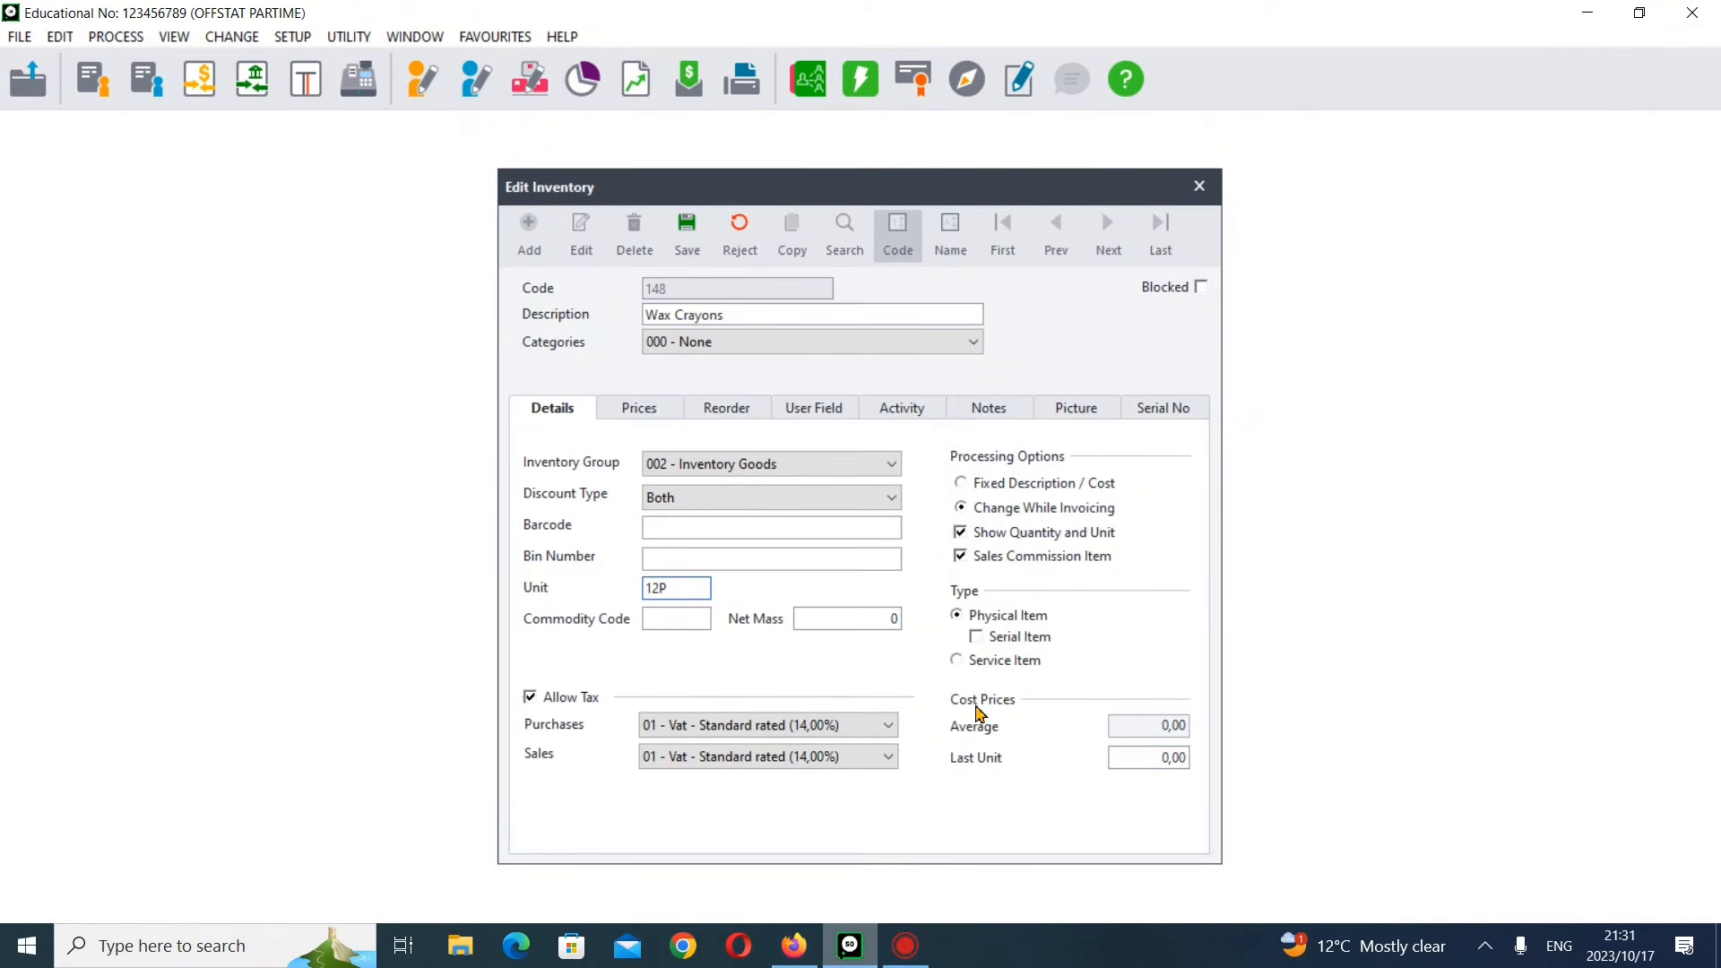
left_click(1164, 761)
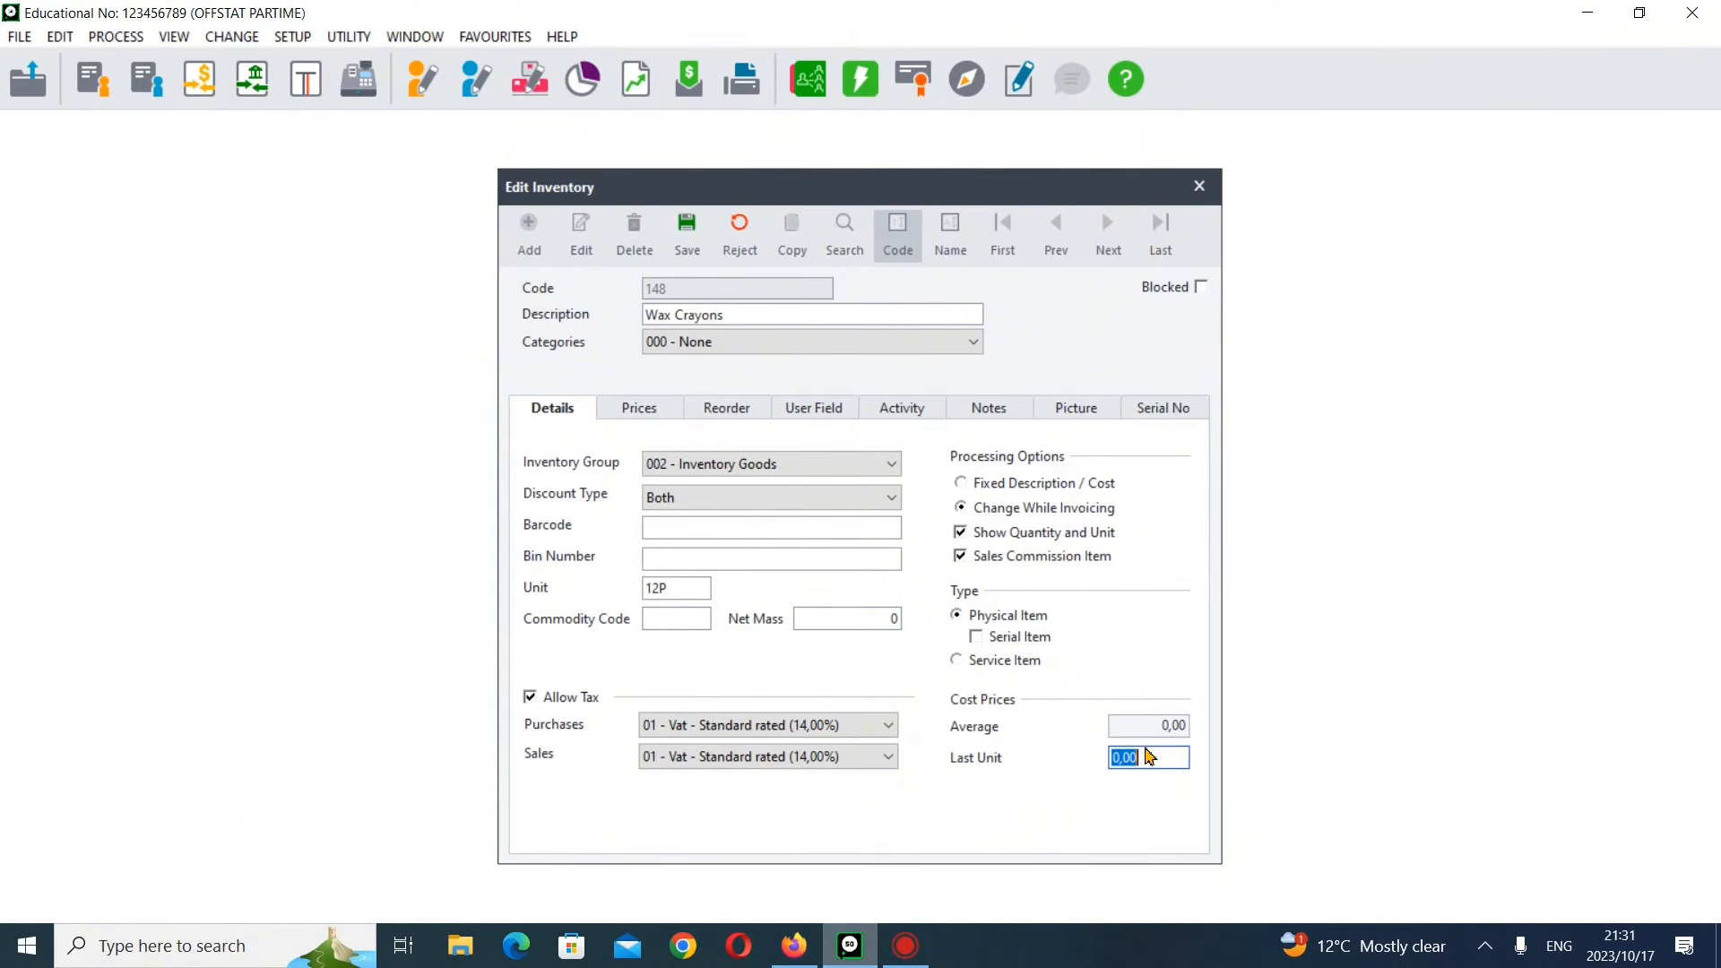
type("153,60")
left_click(809, 947)
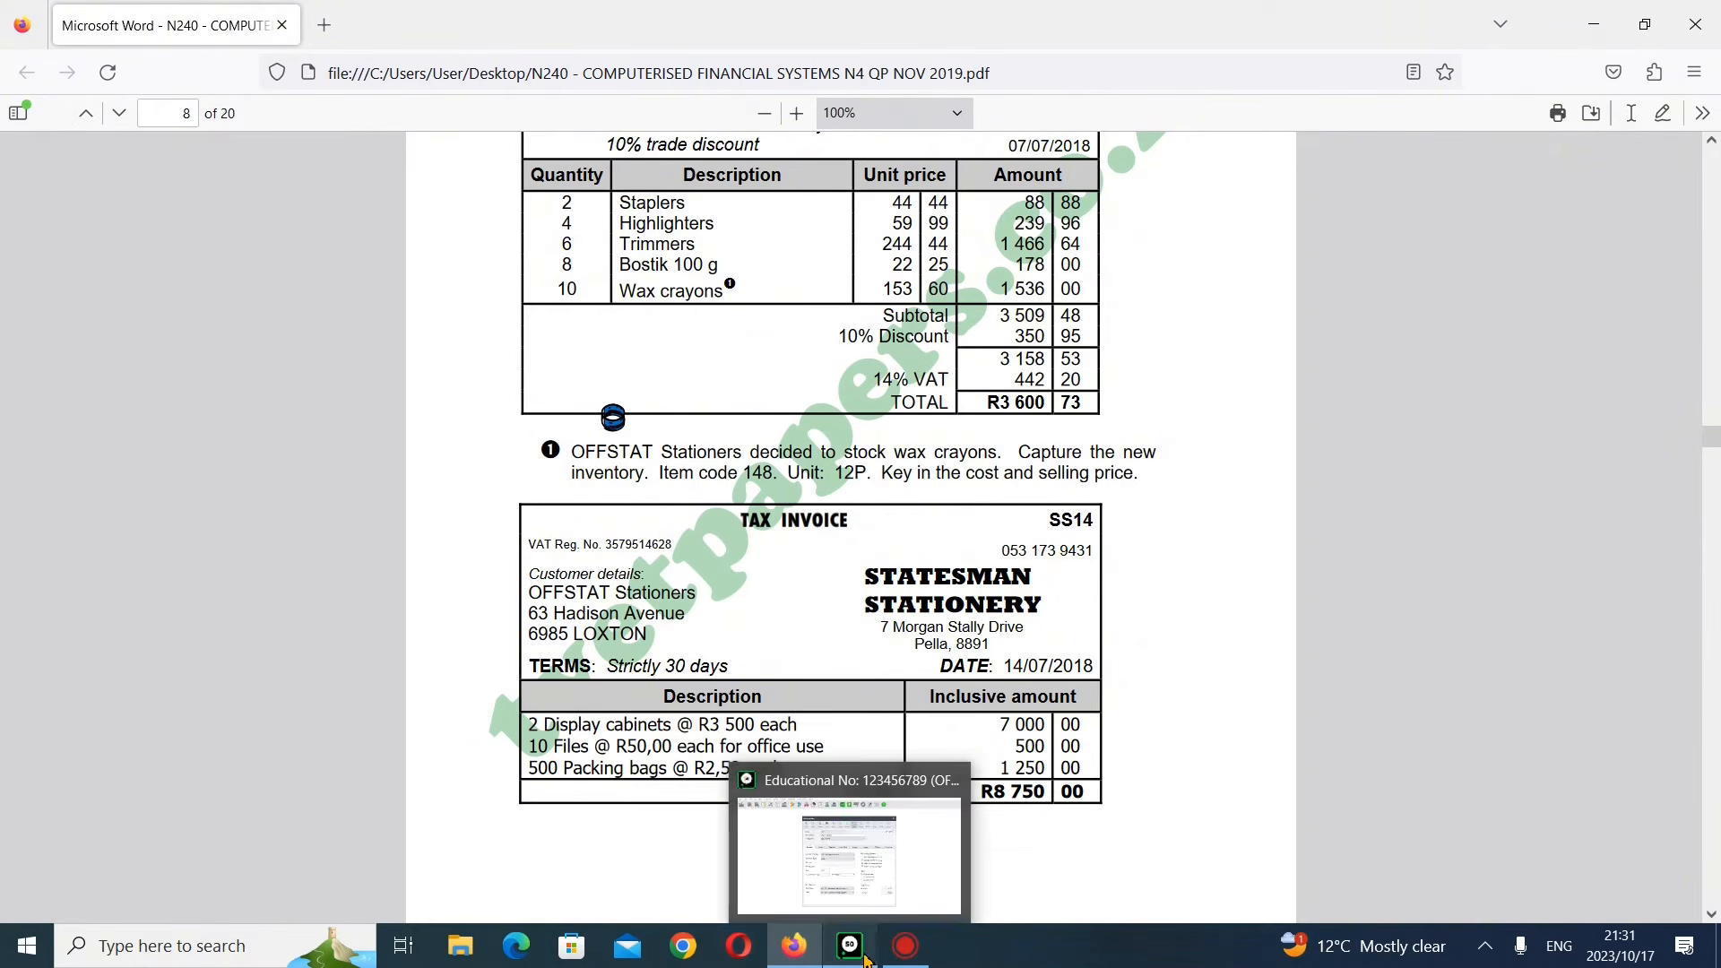
left_click(892, 925)
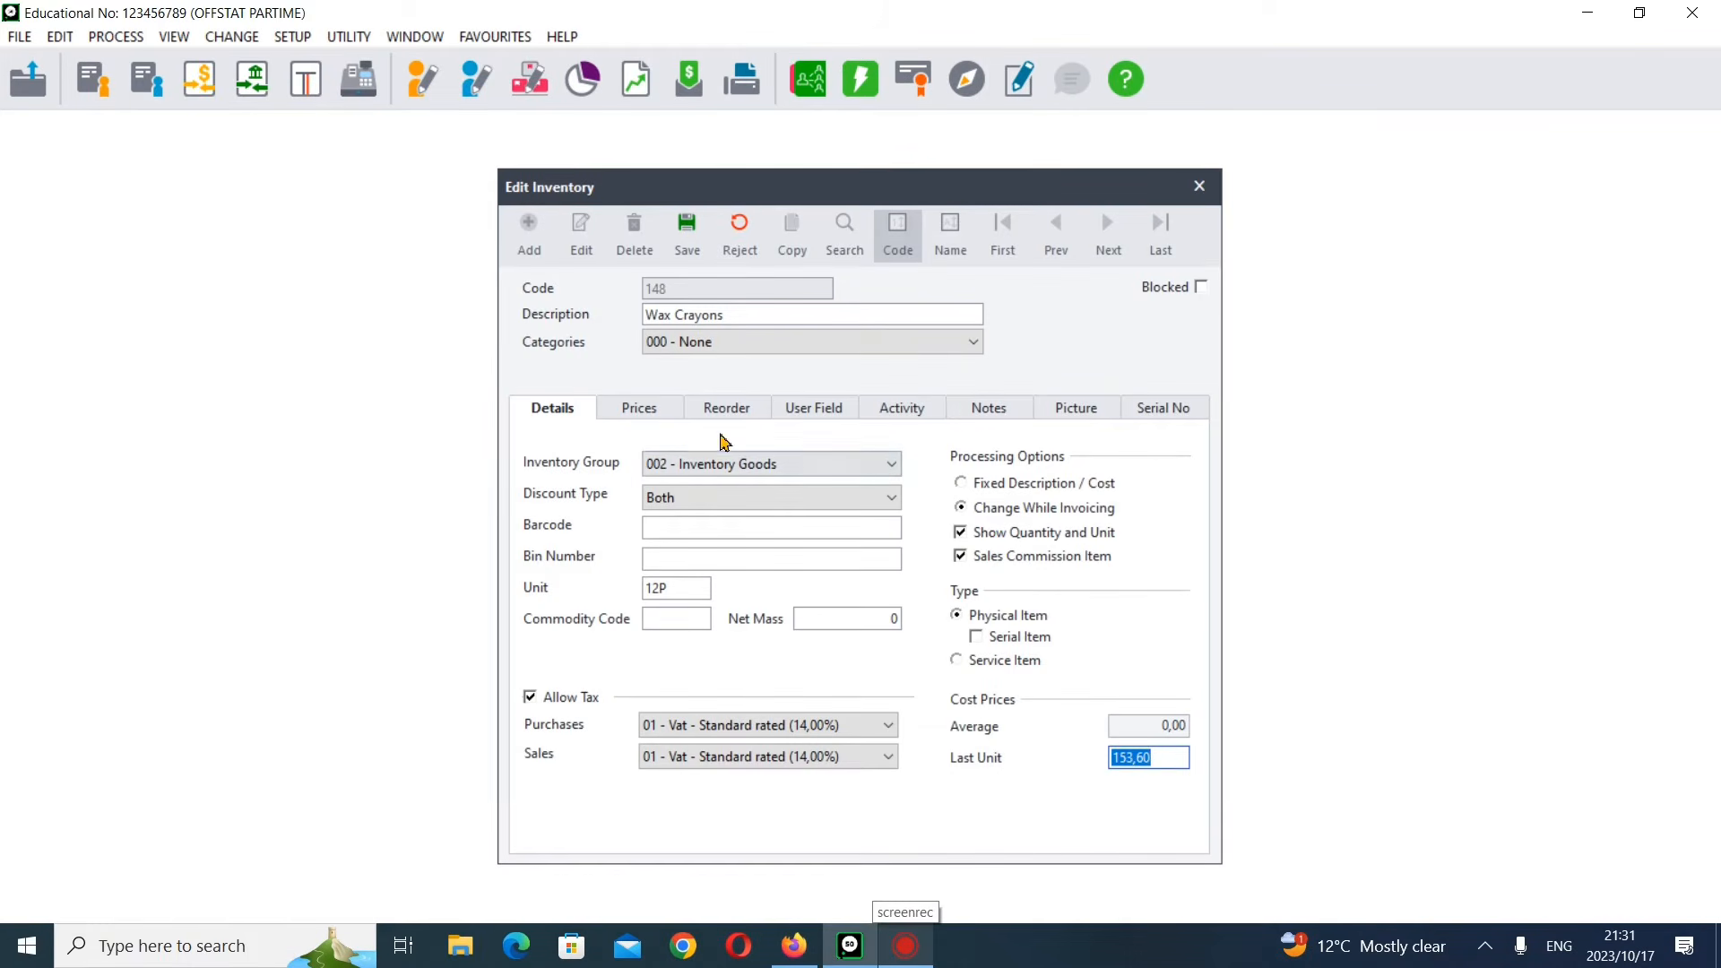
- Open the item's selling prices at the exclusive price of Price List 1 and launch Calculator
left_click(642, 410)
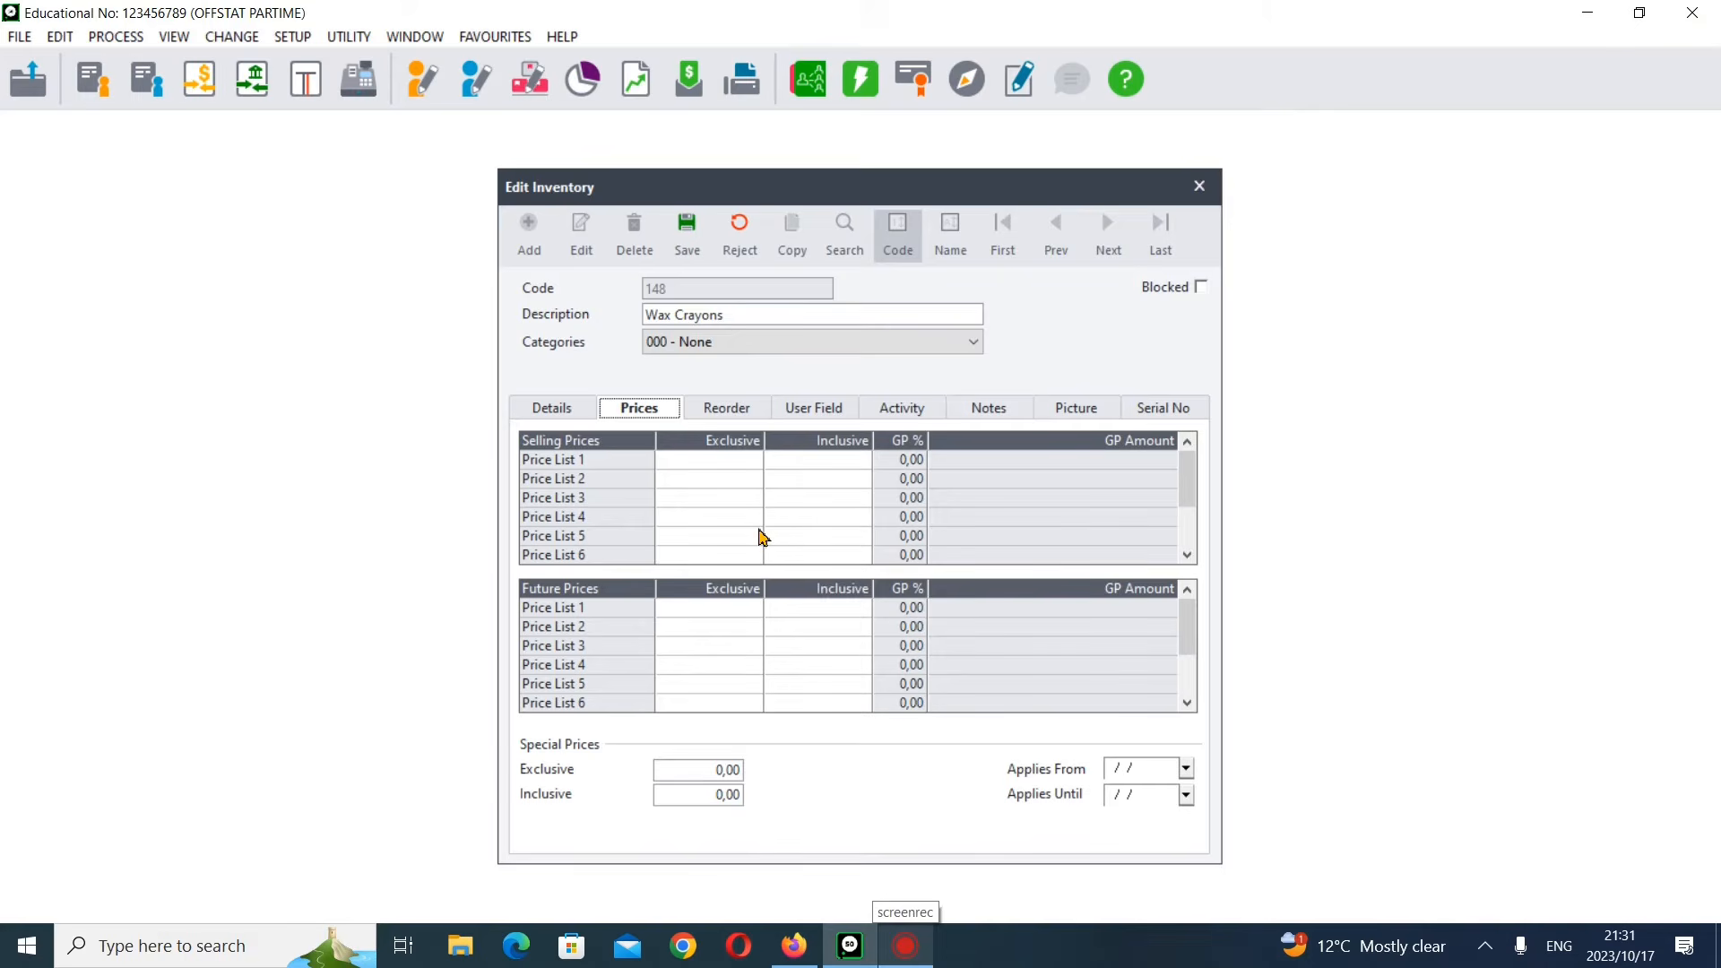
left_click(733, 461)
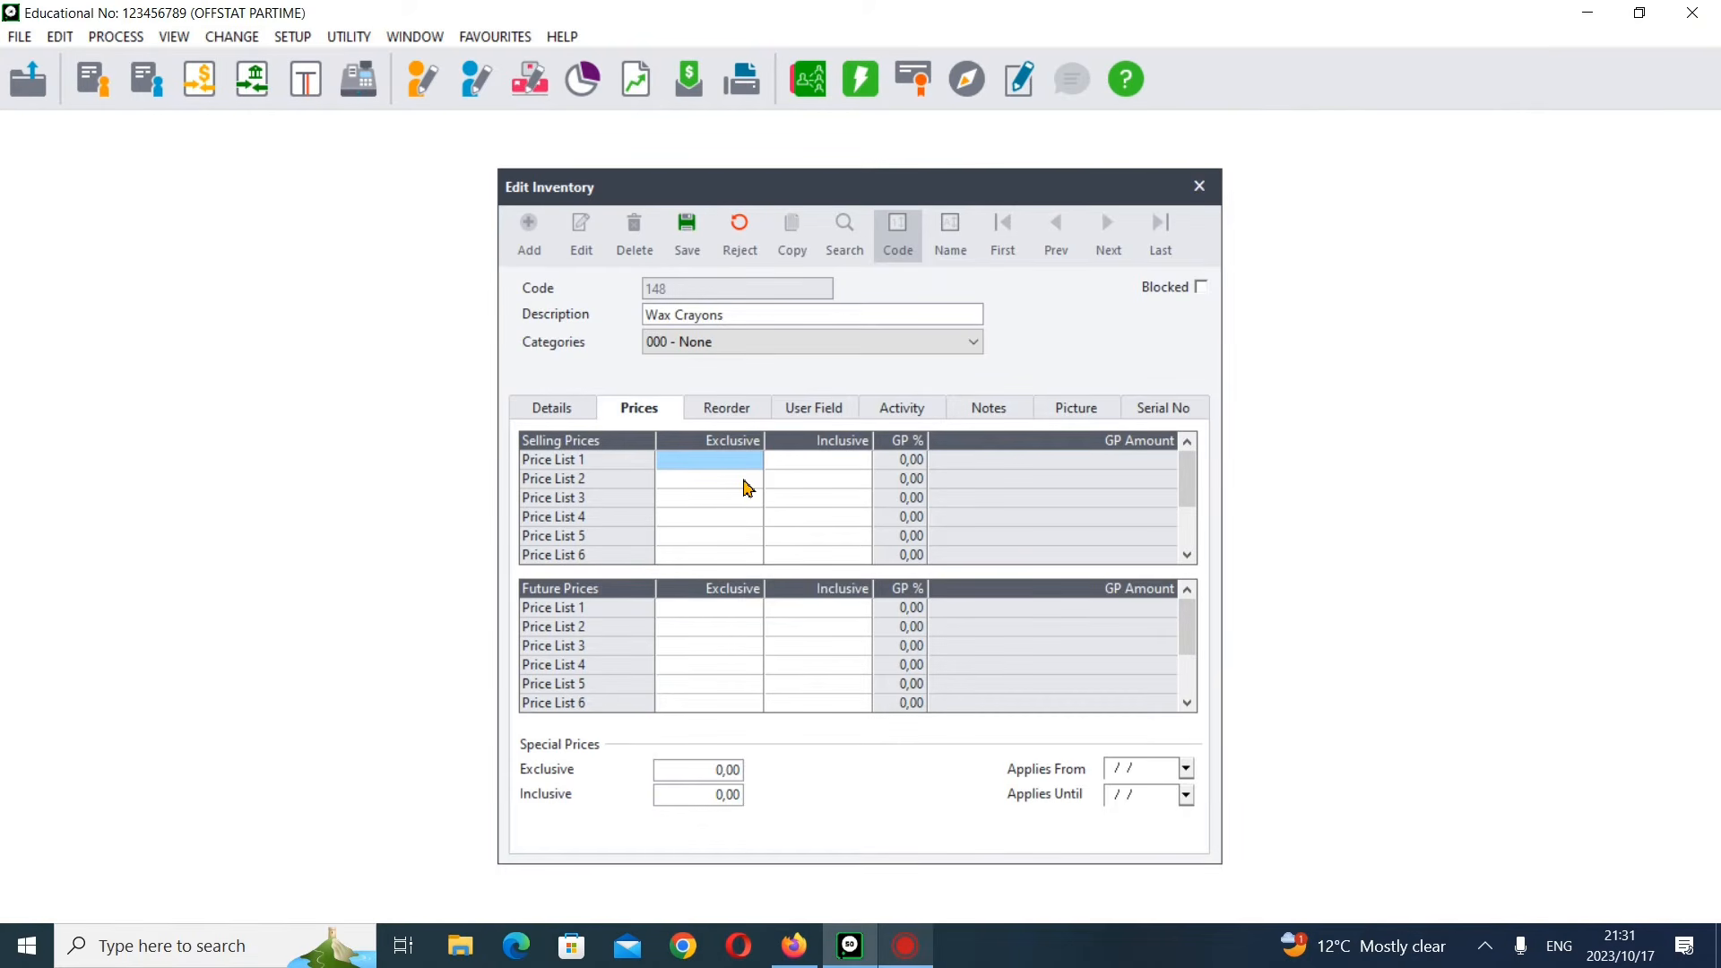
key("super+s")
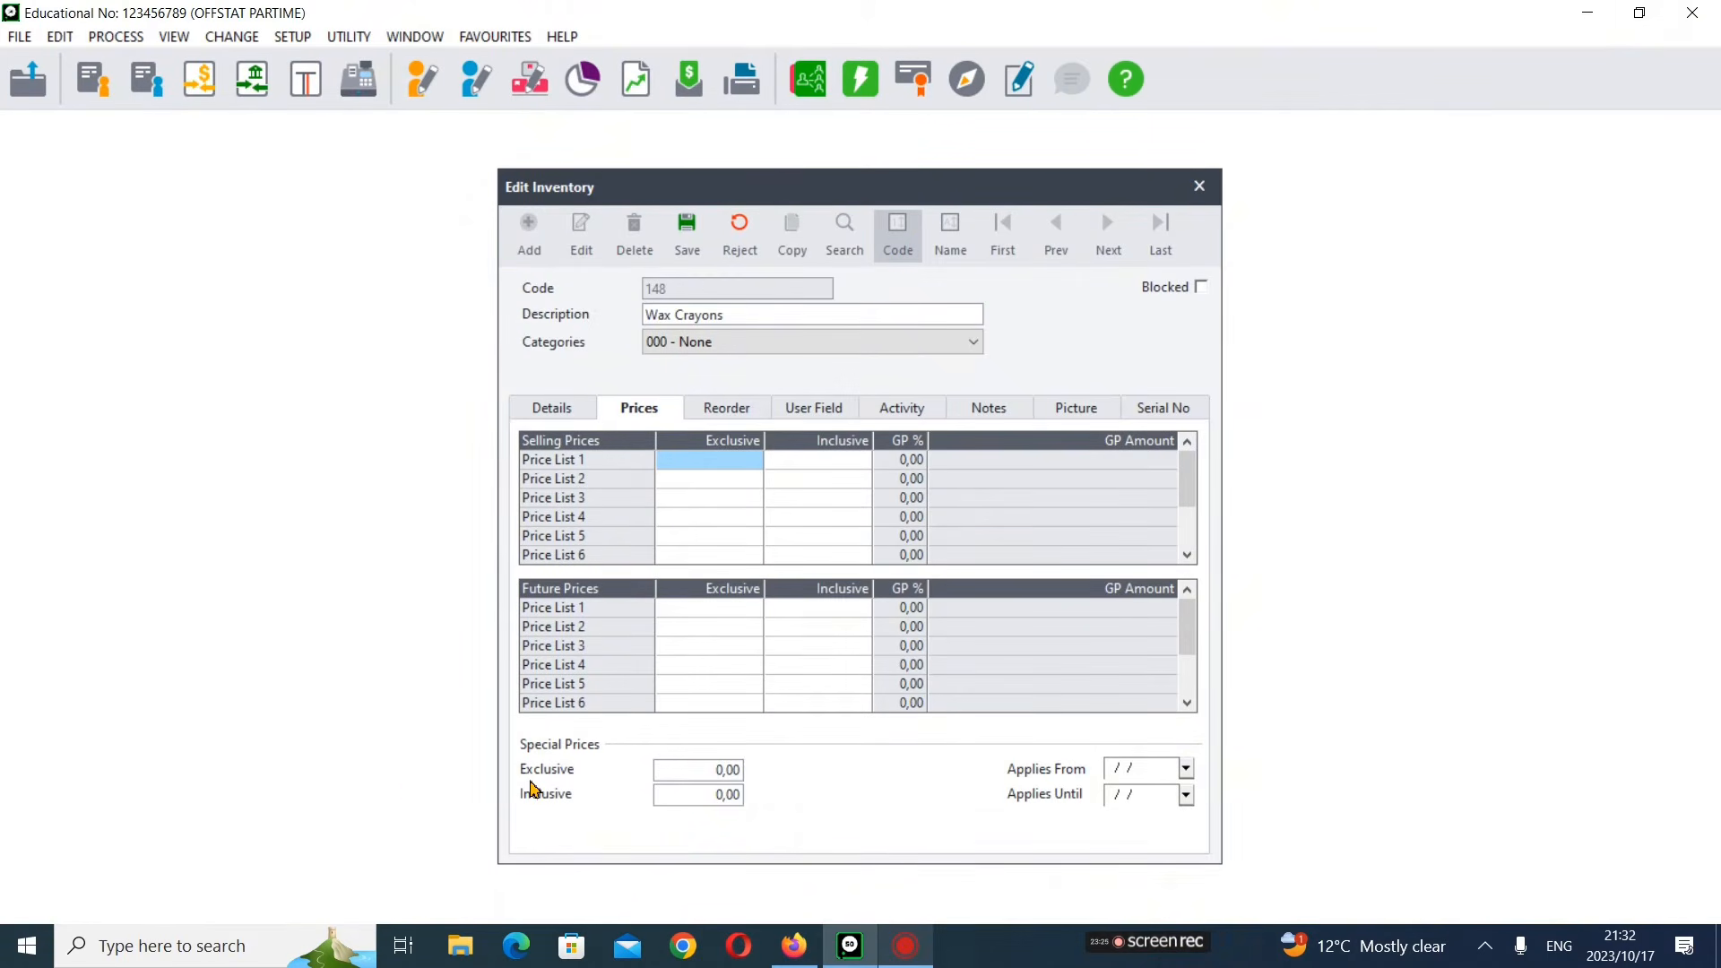
key("super")
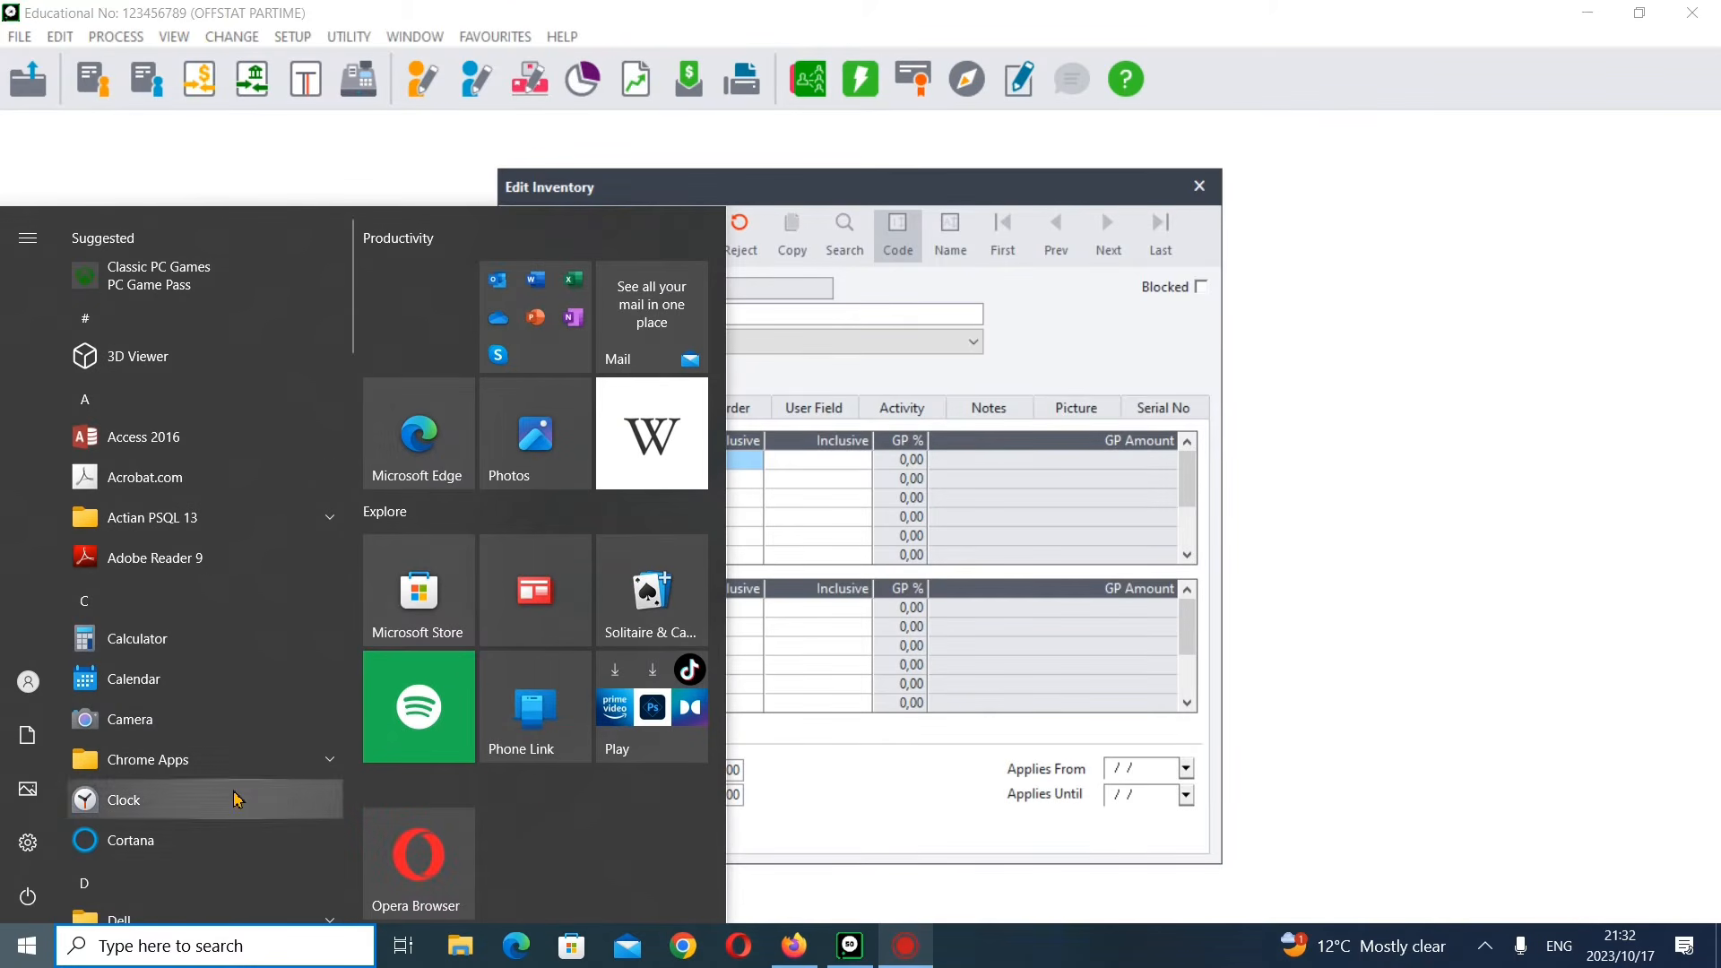
scroll(235, 800, "down", 5)
scroll(235, 799, "up", 5)
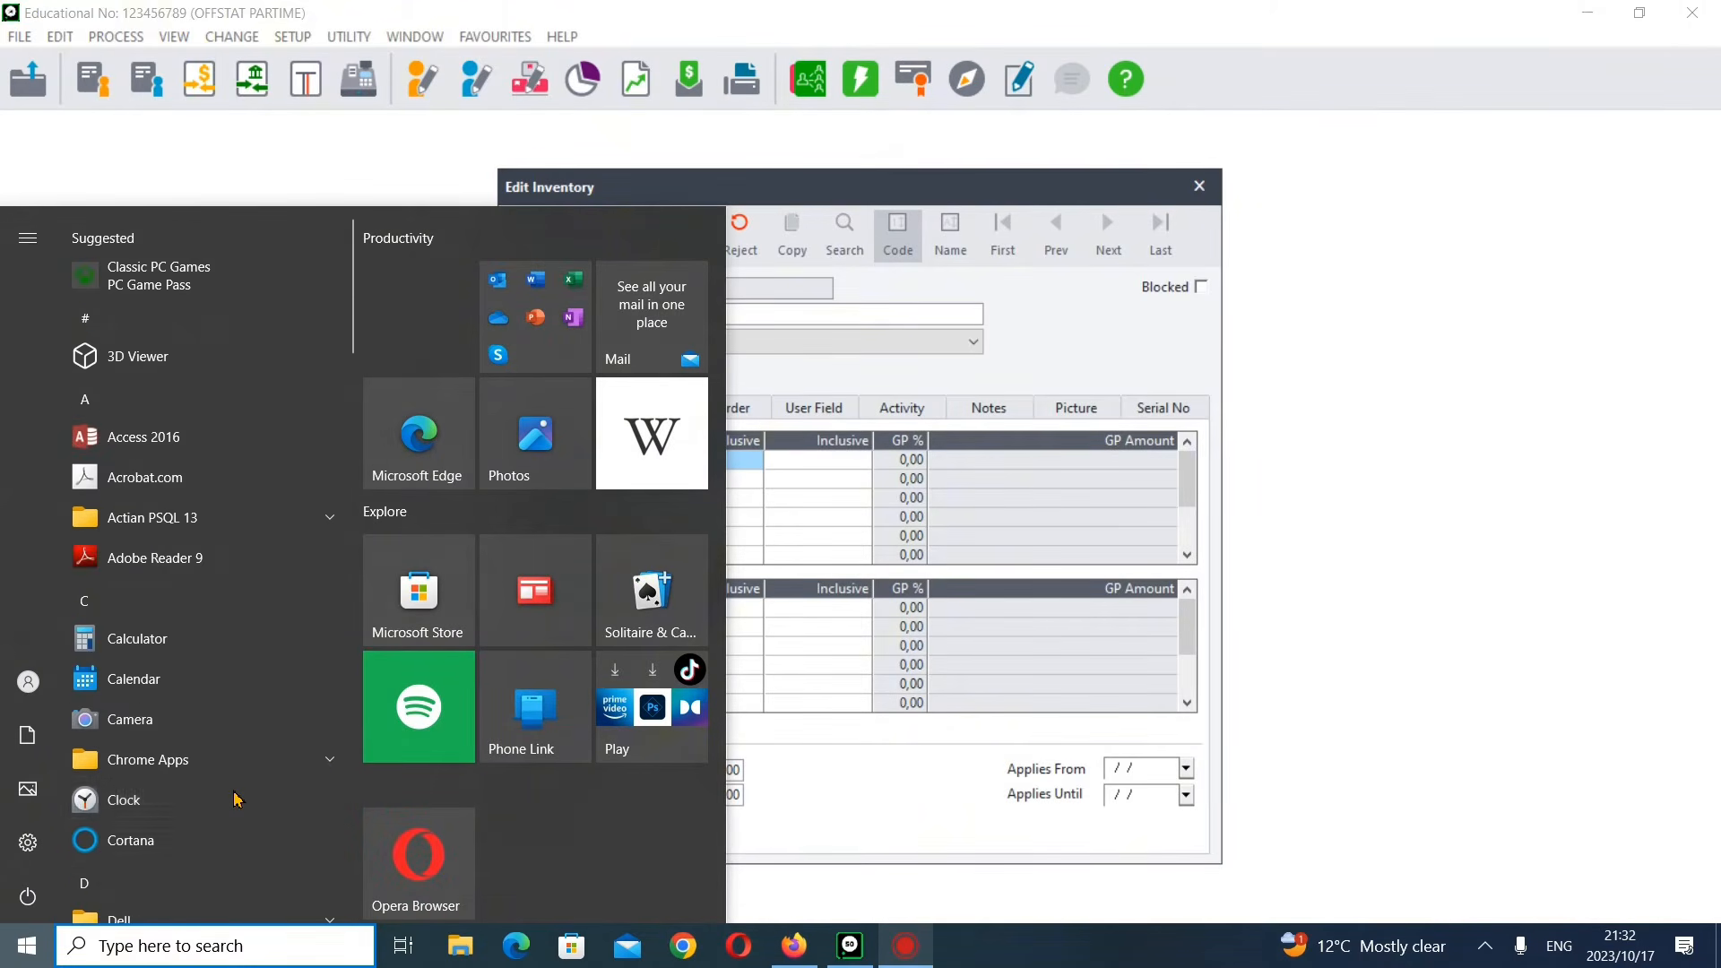
type("cal")
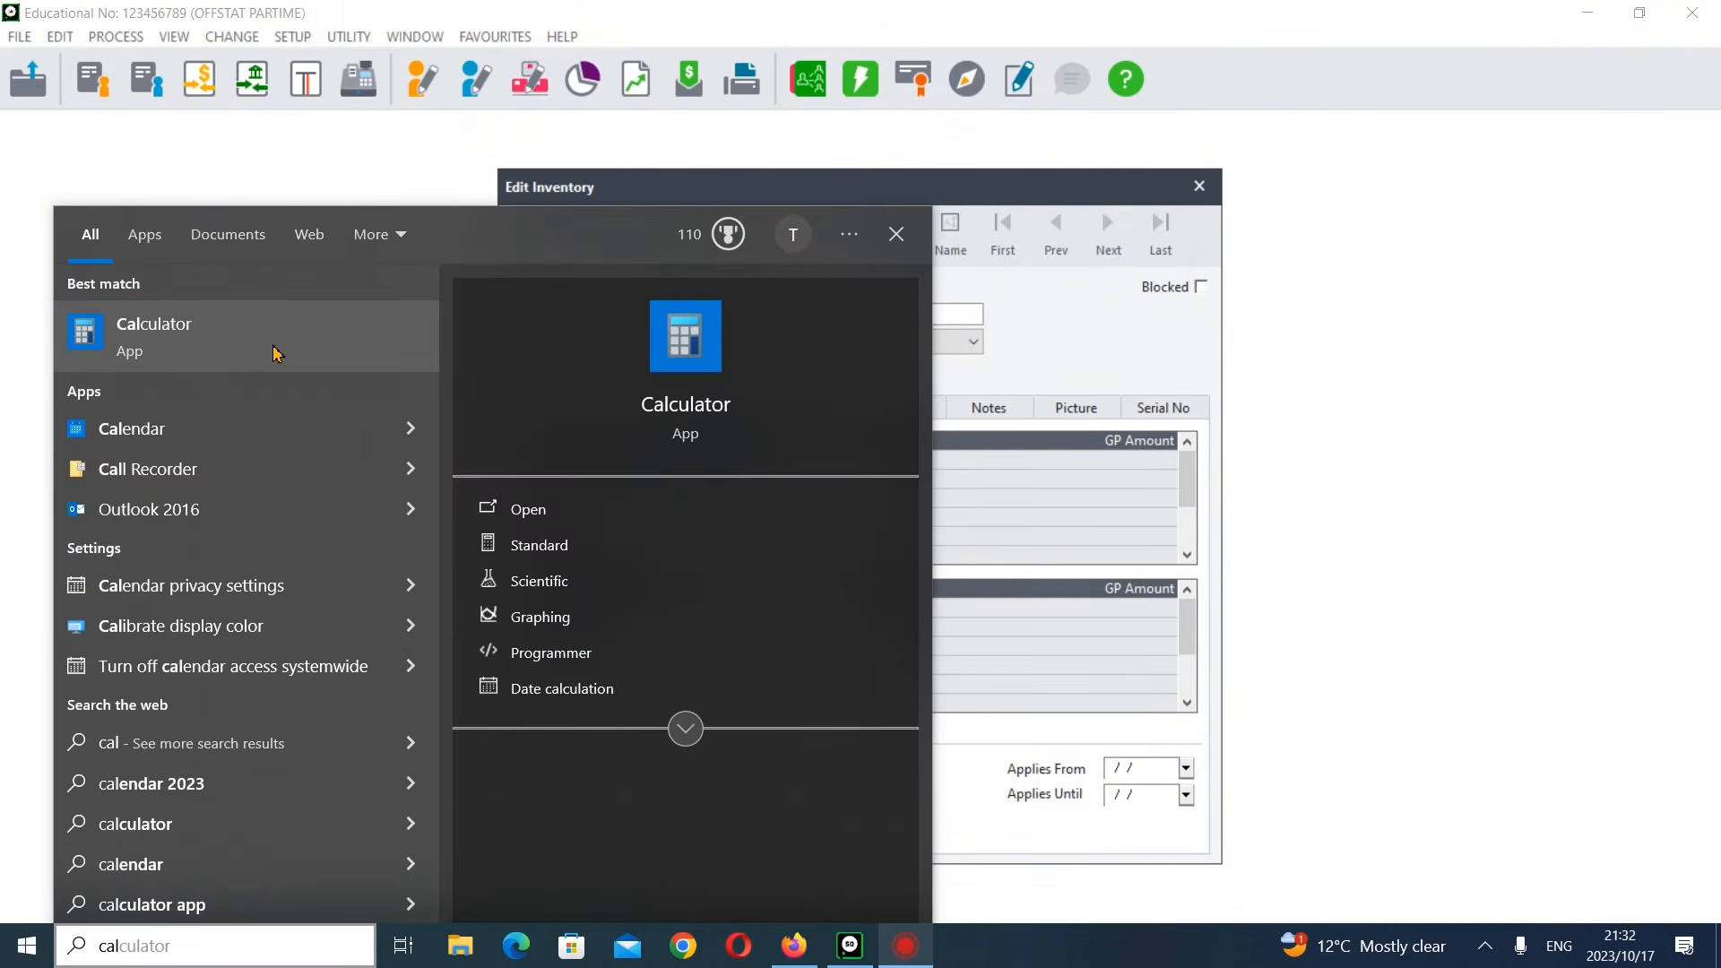
left_click(276, 352)
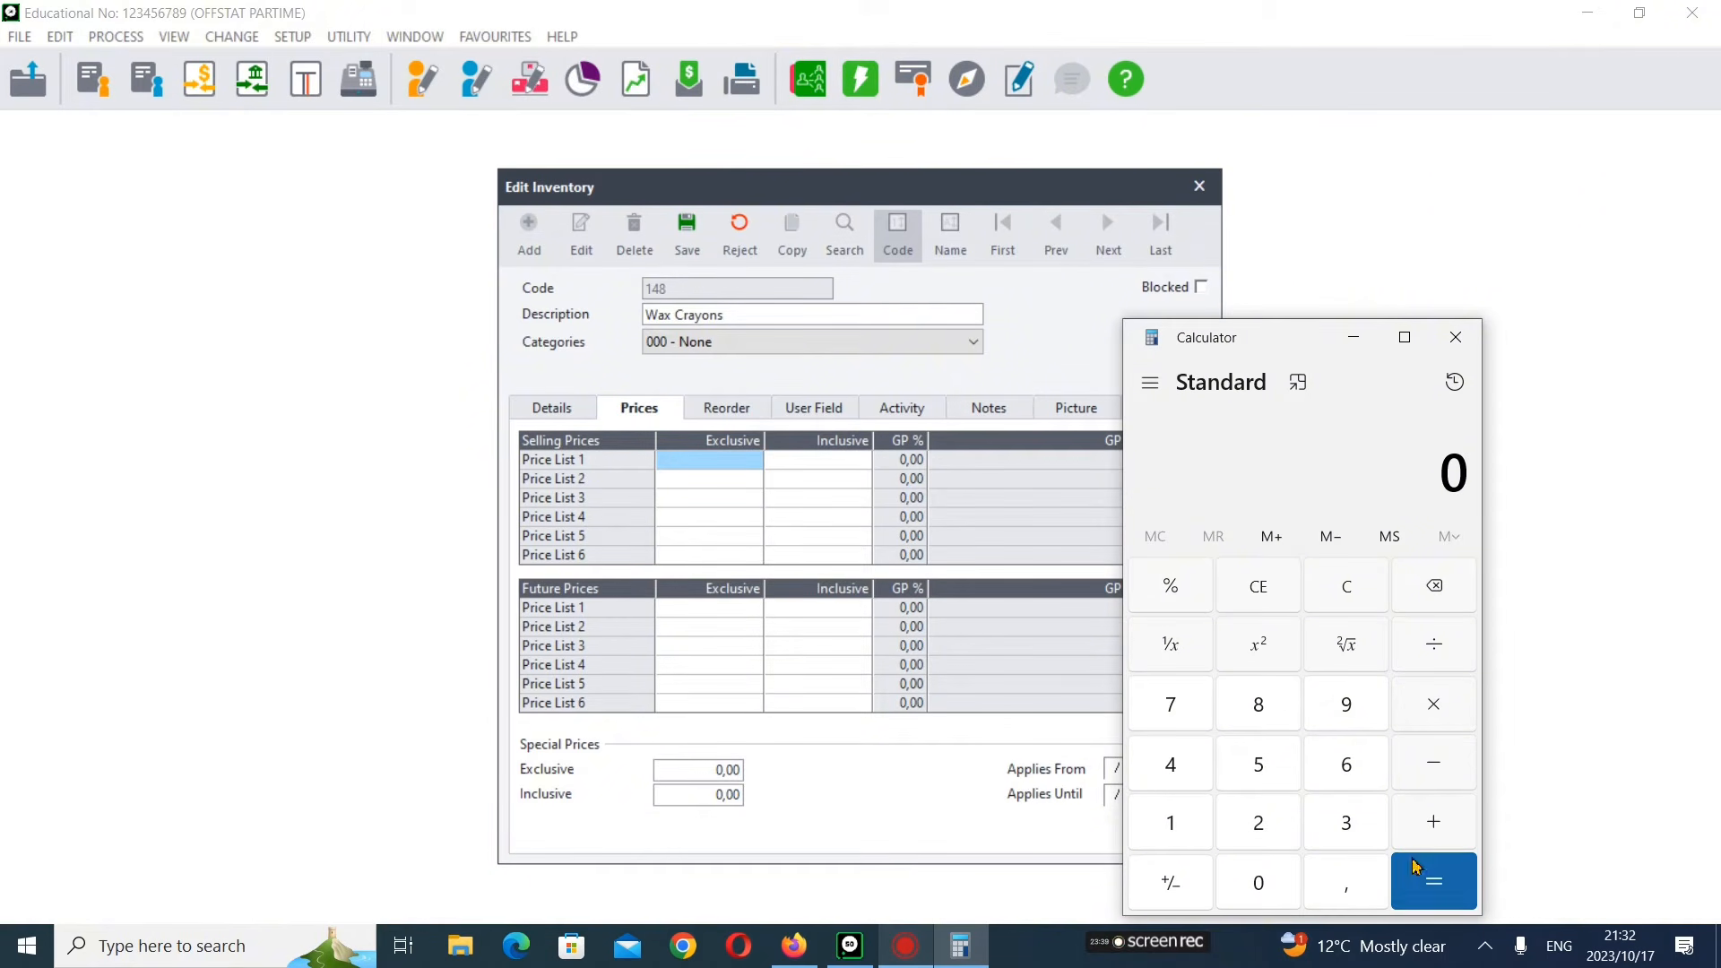
- Switch to the exam paper and find the profit mark-up on stock cost prices in section 1.5
left_click(794, 946)
scroll(817, 643, "up", 15)
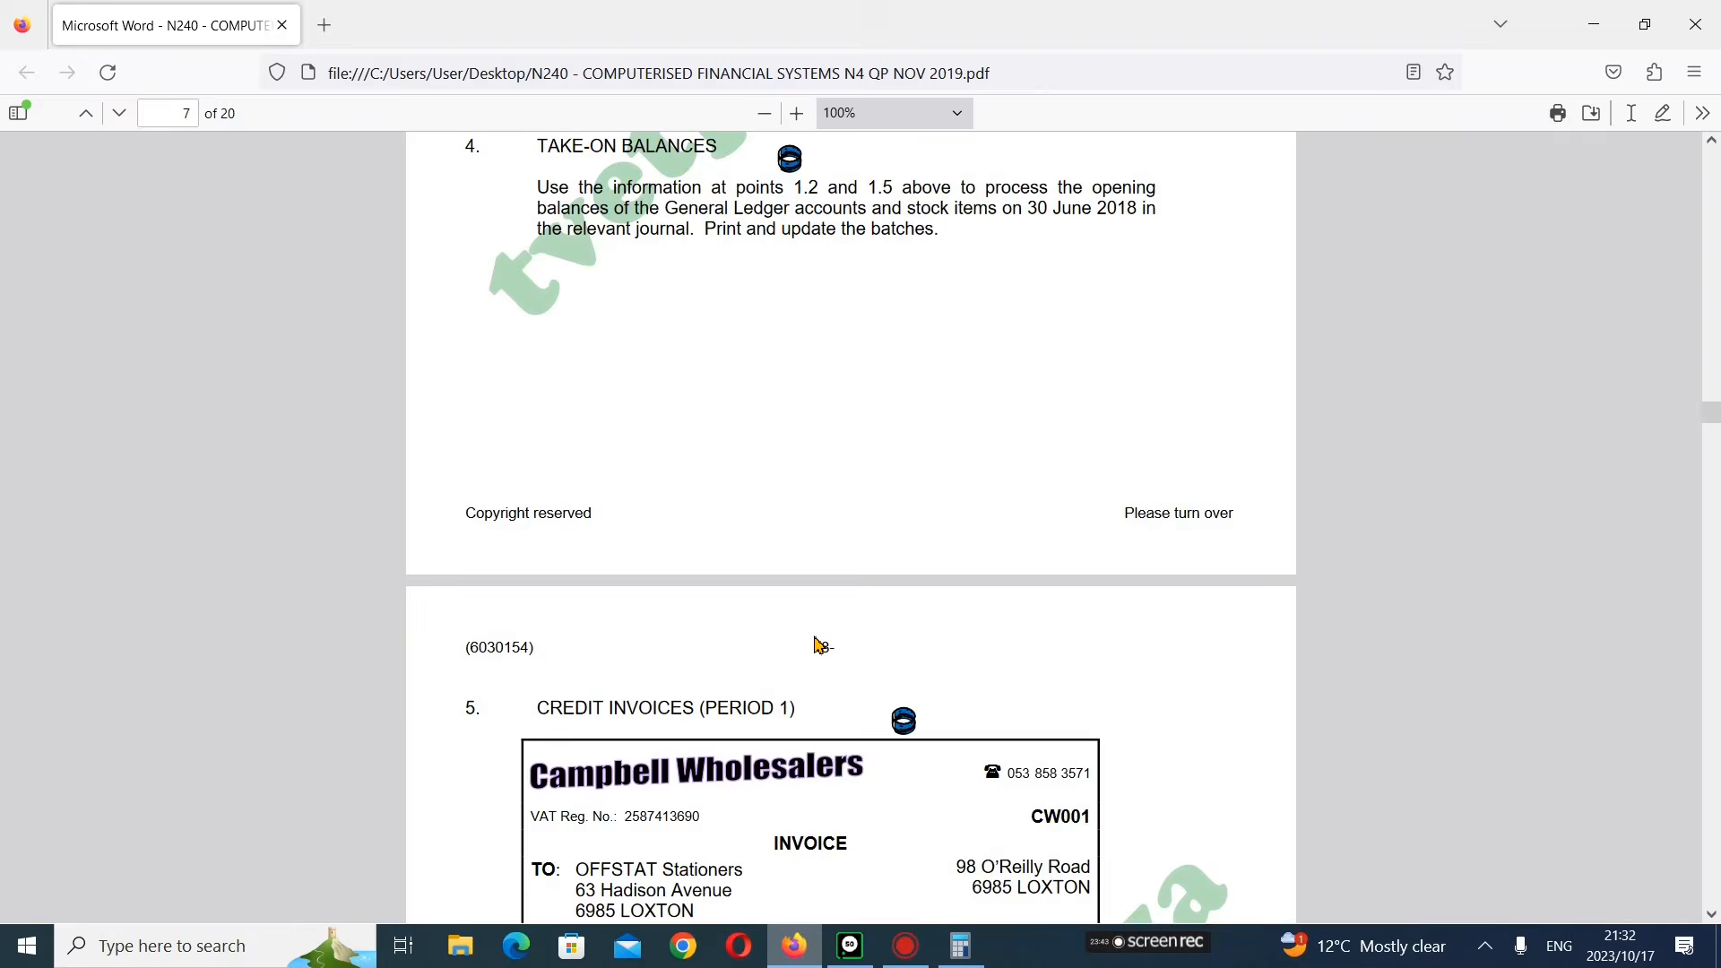
scroll(818, 643, "up", 15)
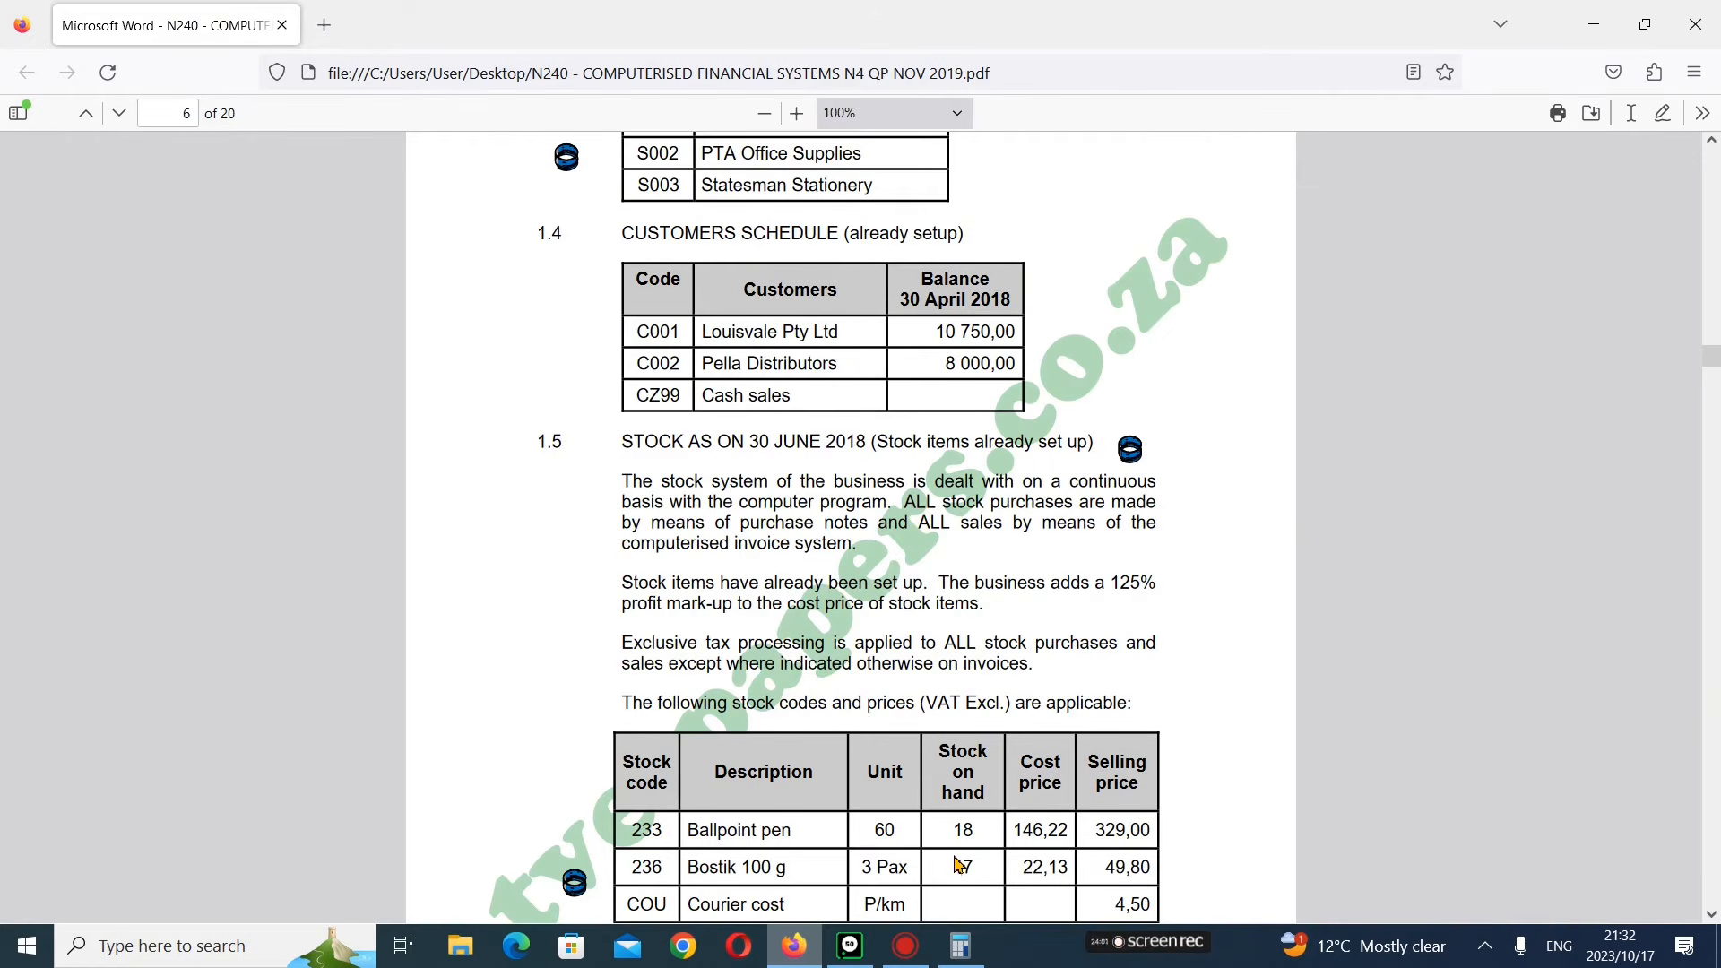
scroll(958, 861, "down", 2)
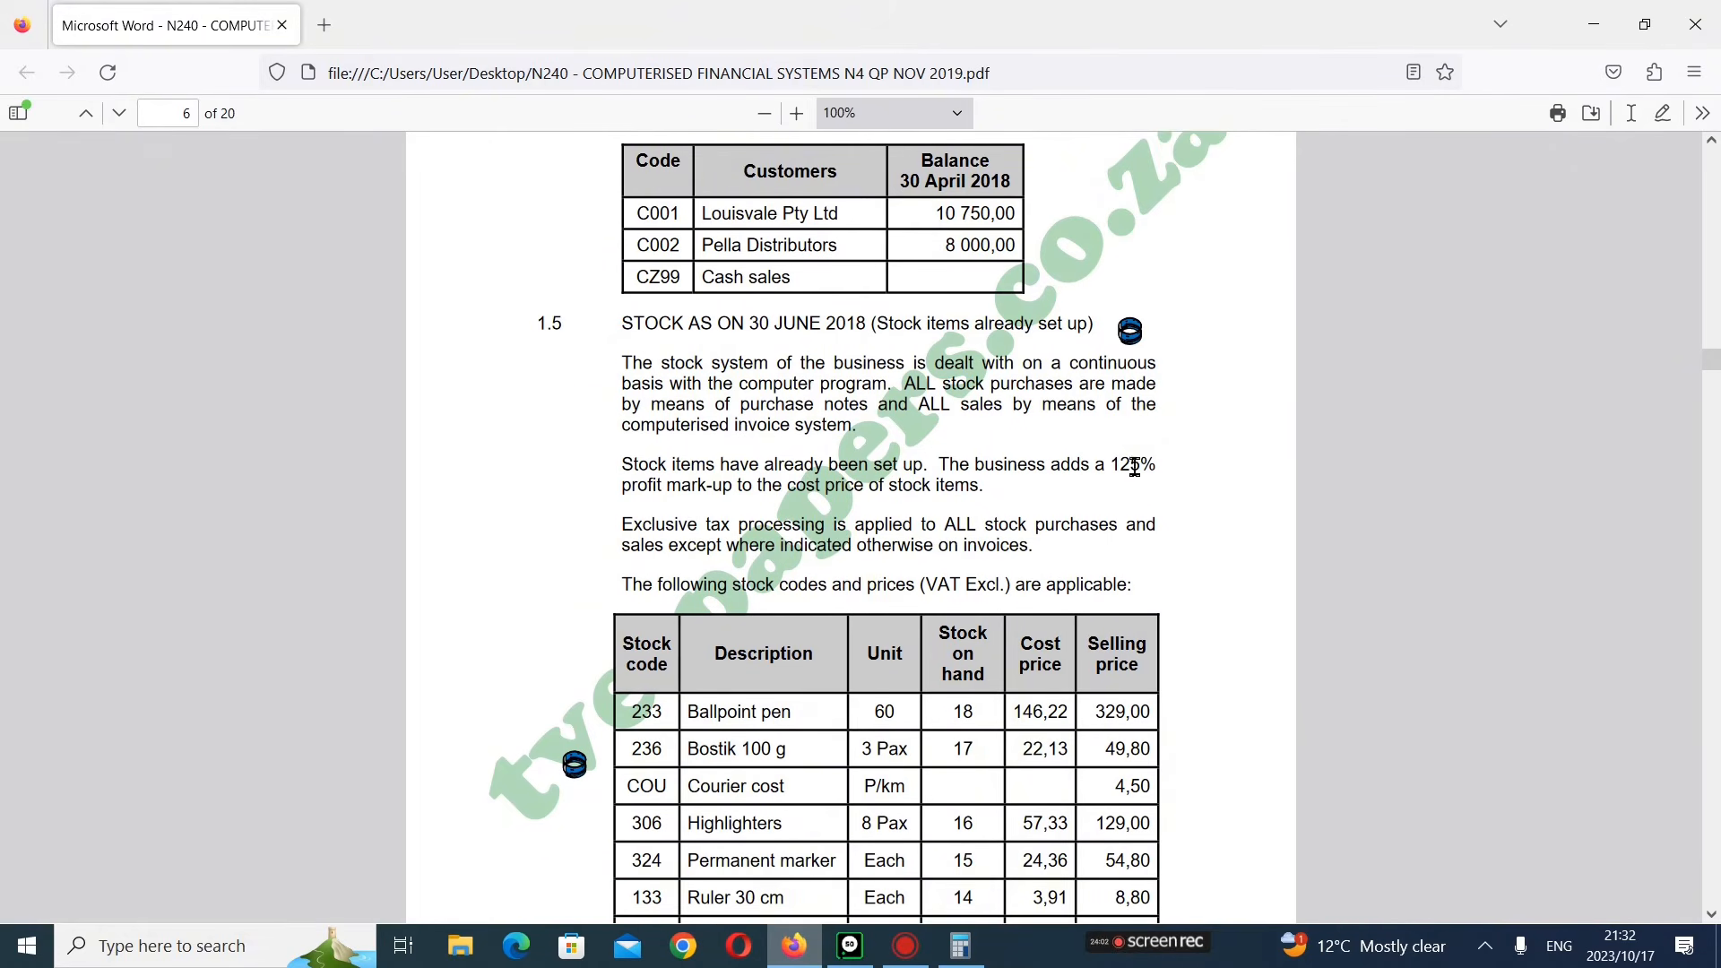
- Calculate the 125% mark-up in Calculator by multiplying the 153,60 cost price by 125 and dividing by 100
left_click(960, 946)
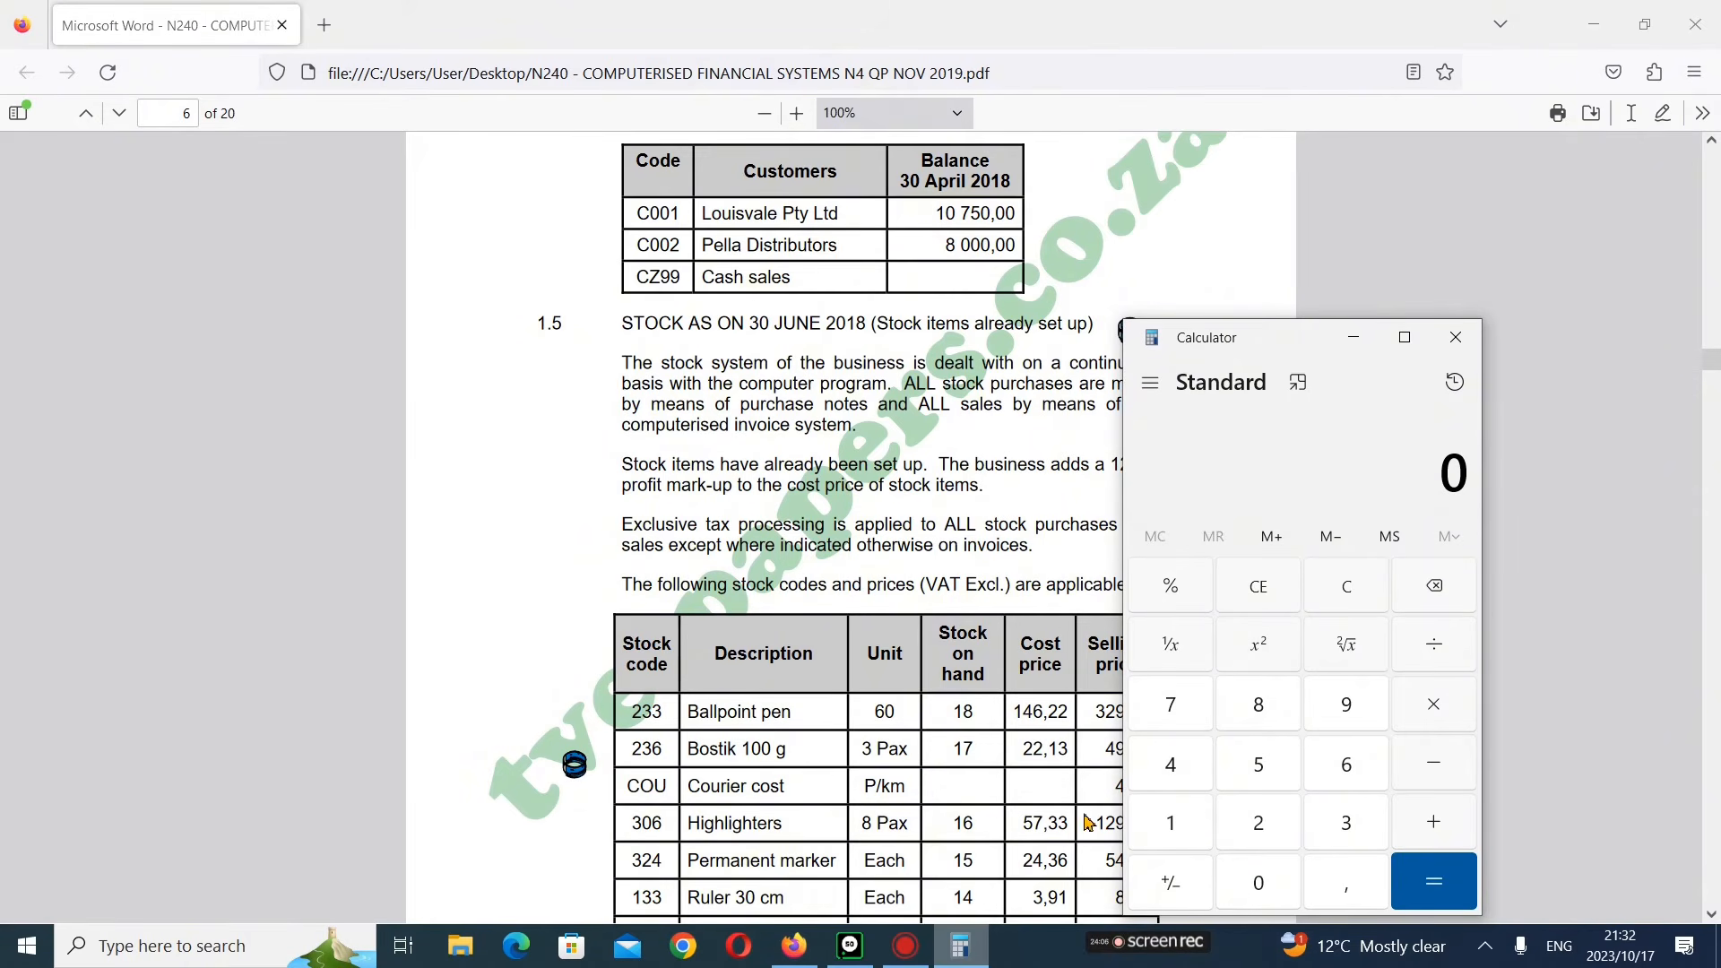
left_click(1177, 833)
left_click(1246, 771)
left_click(1357, 831)
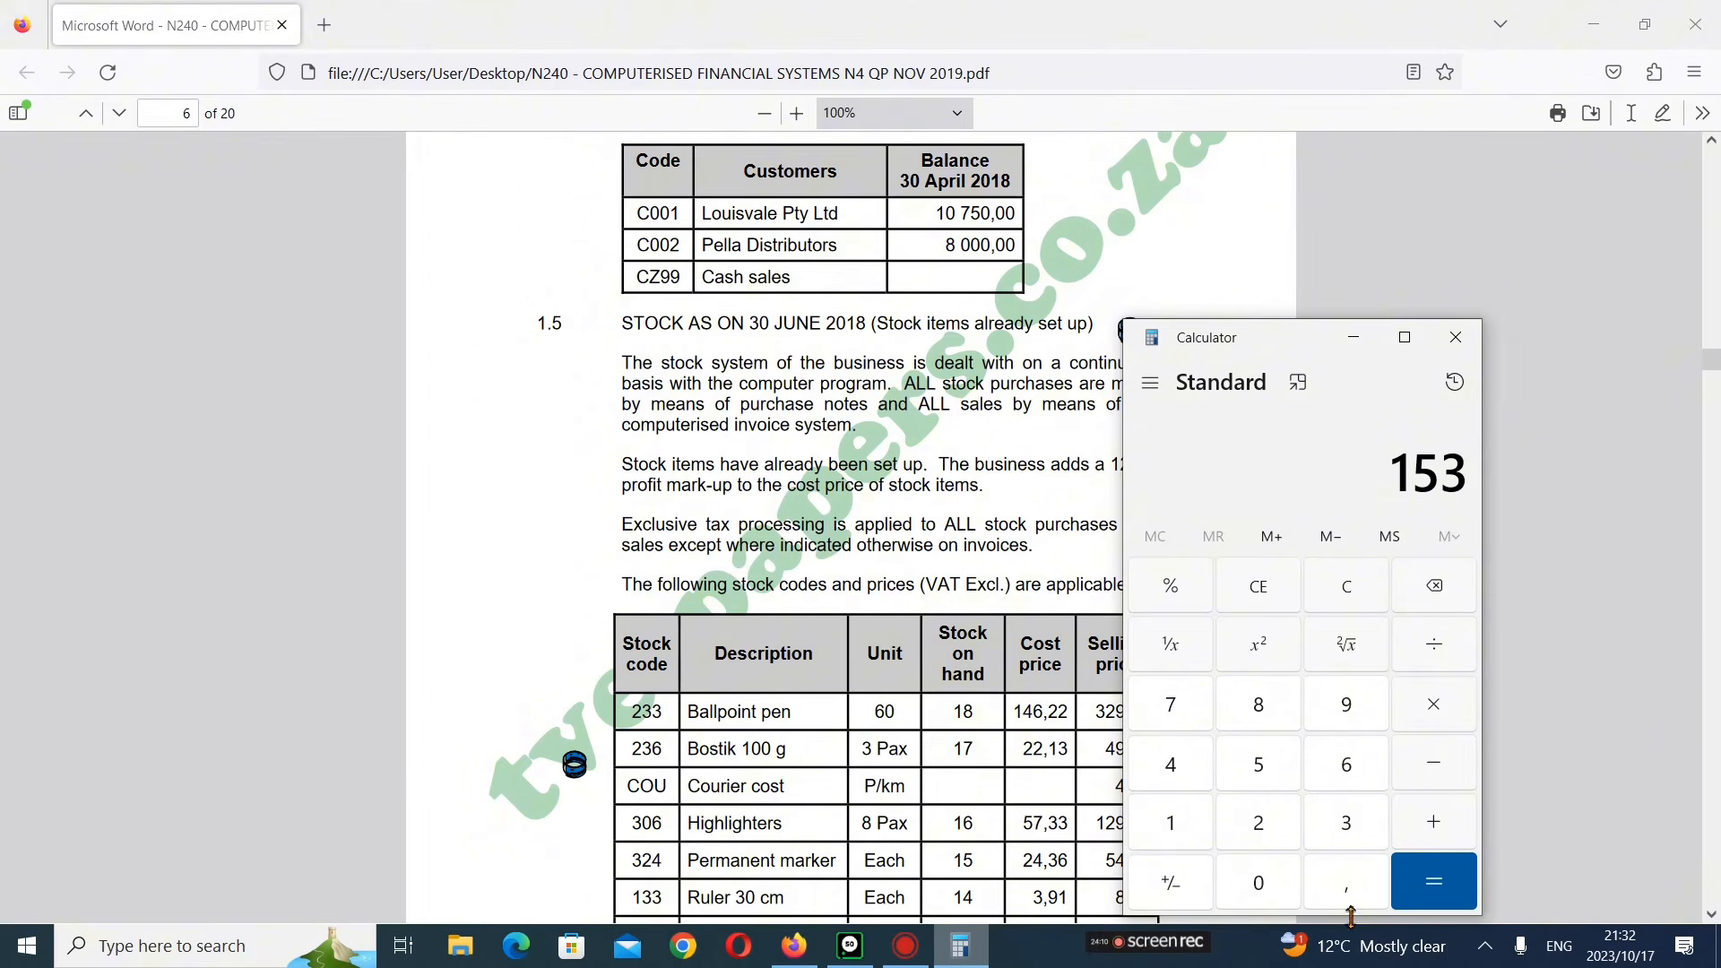
left_click(1351, 890)
left_click(1354, 771)
left_click(1259, 883)
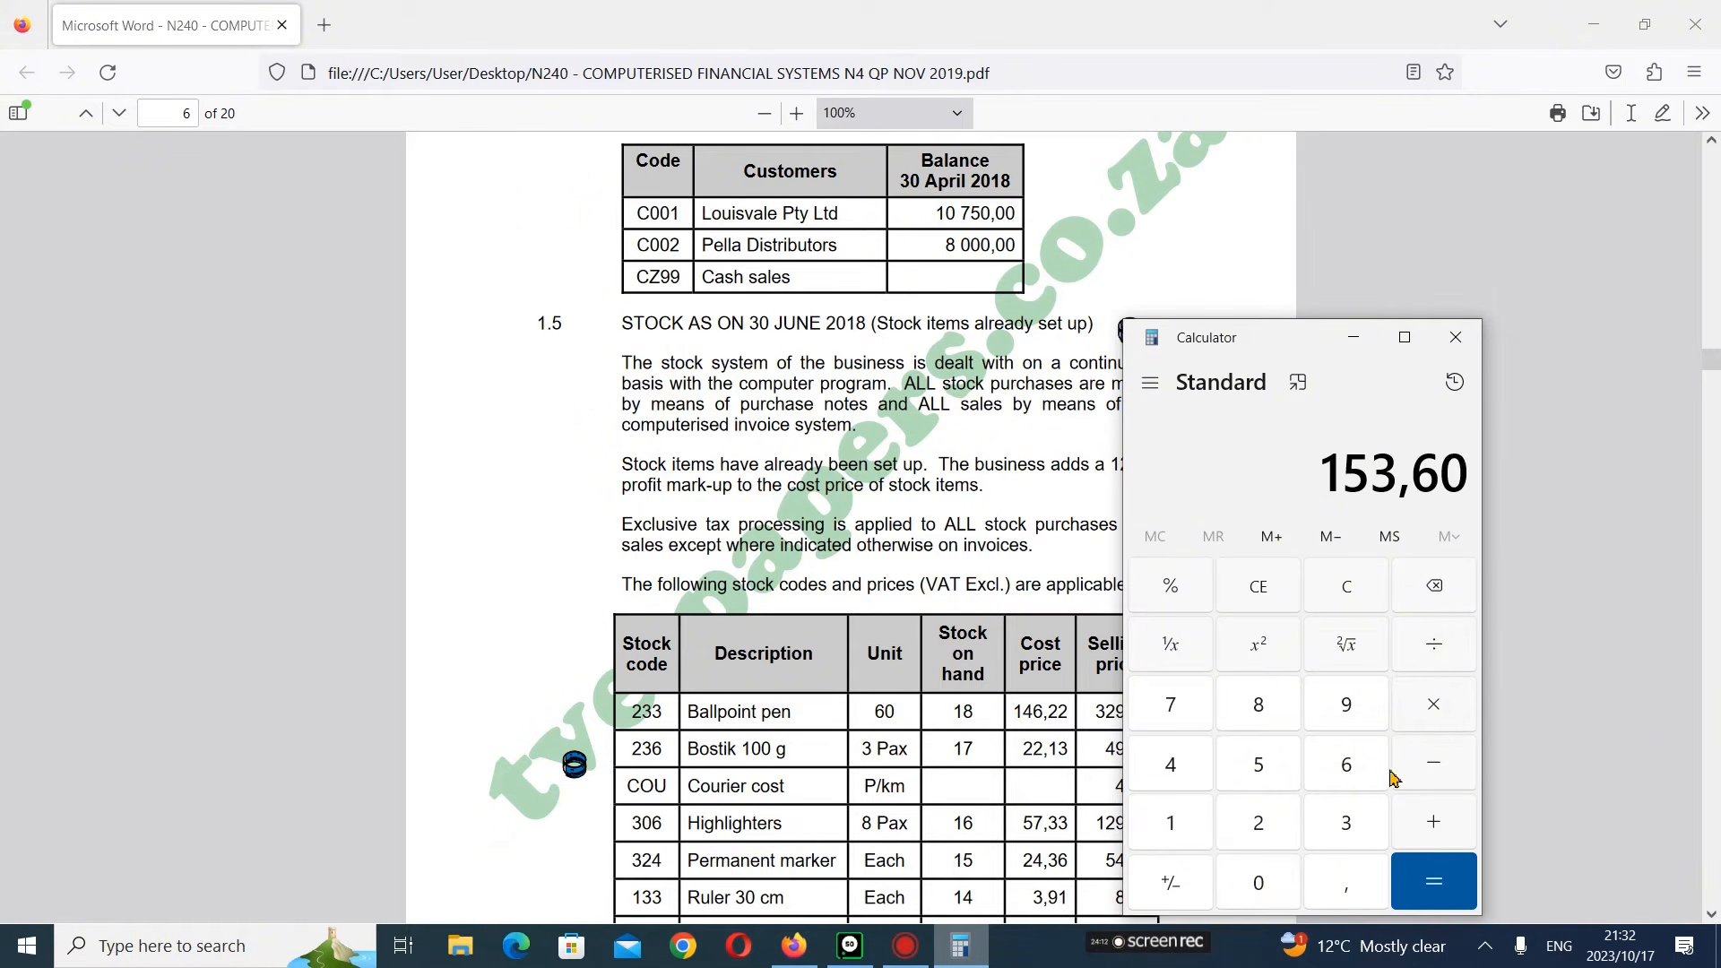
left_click(1416, 722)
left_click(1173, 843)
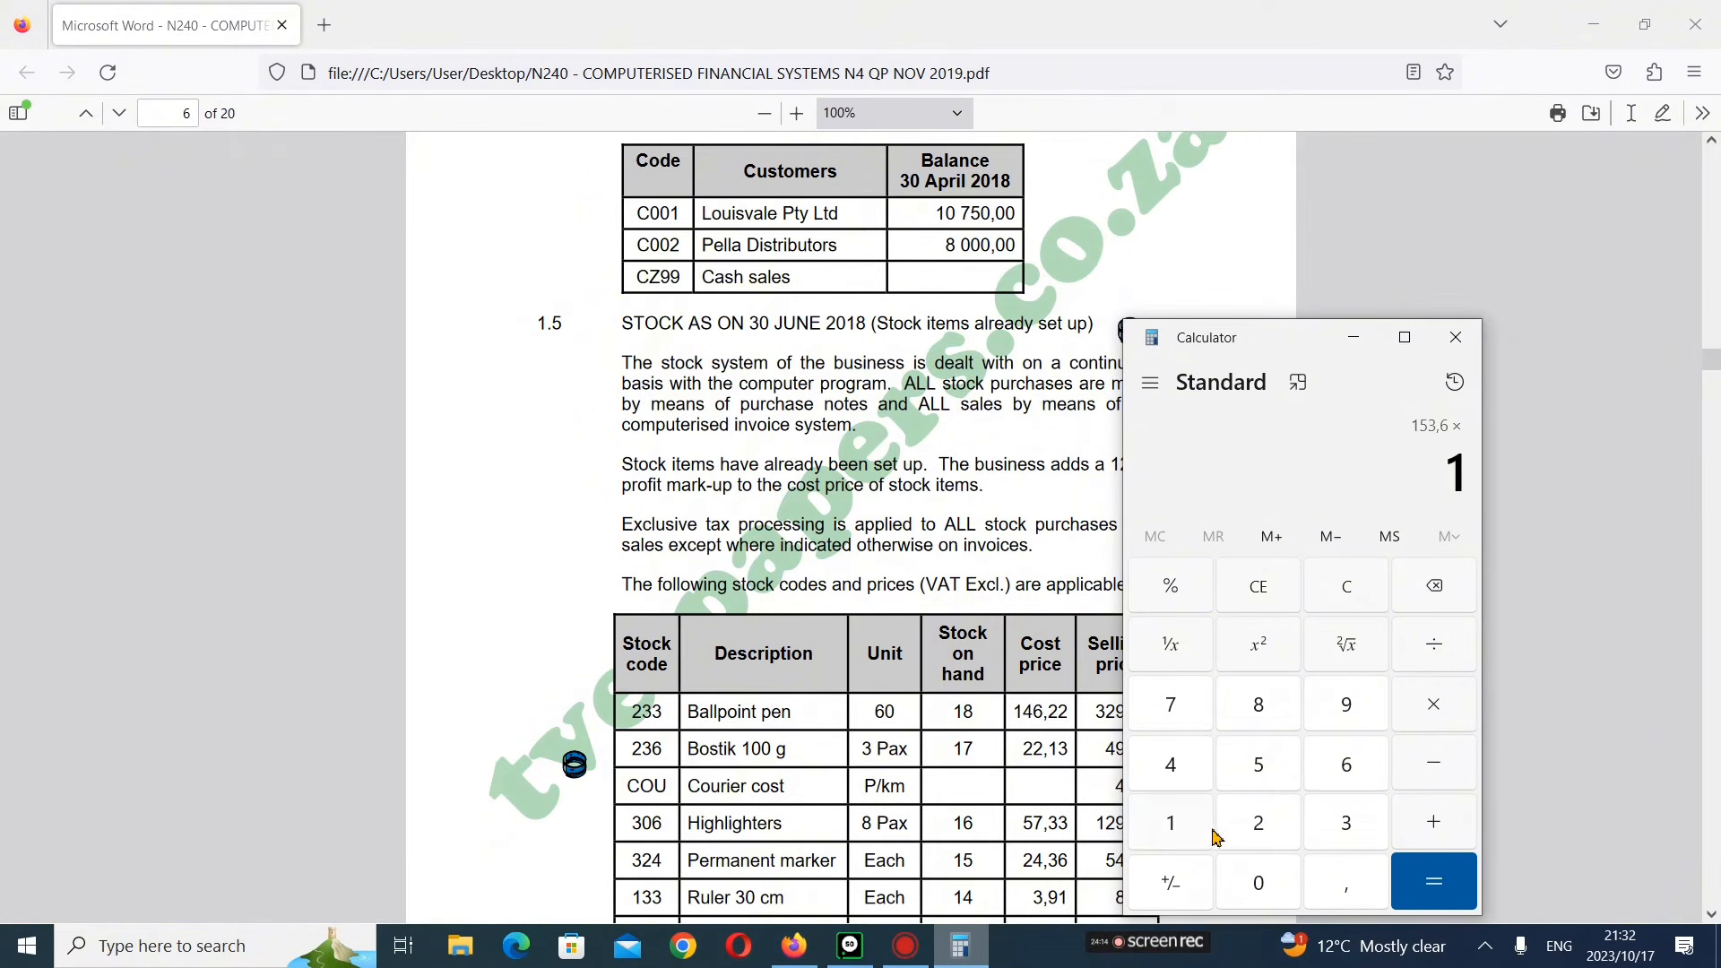
left_click(1259, 825)
left_click(1258, 764)
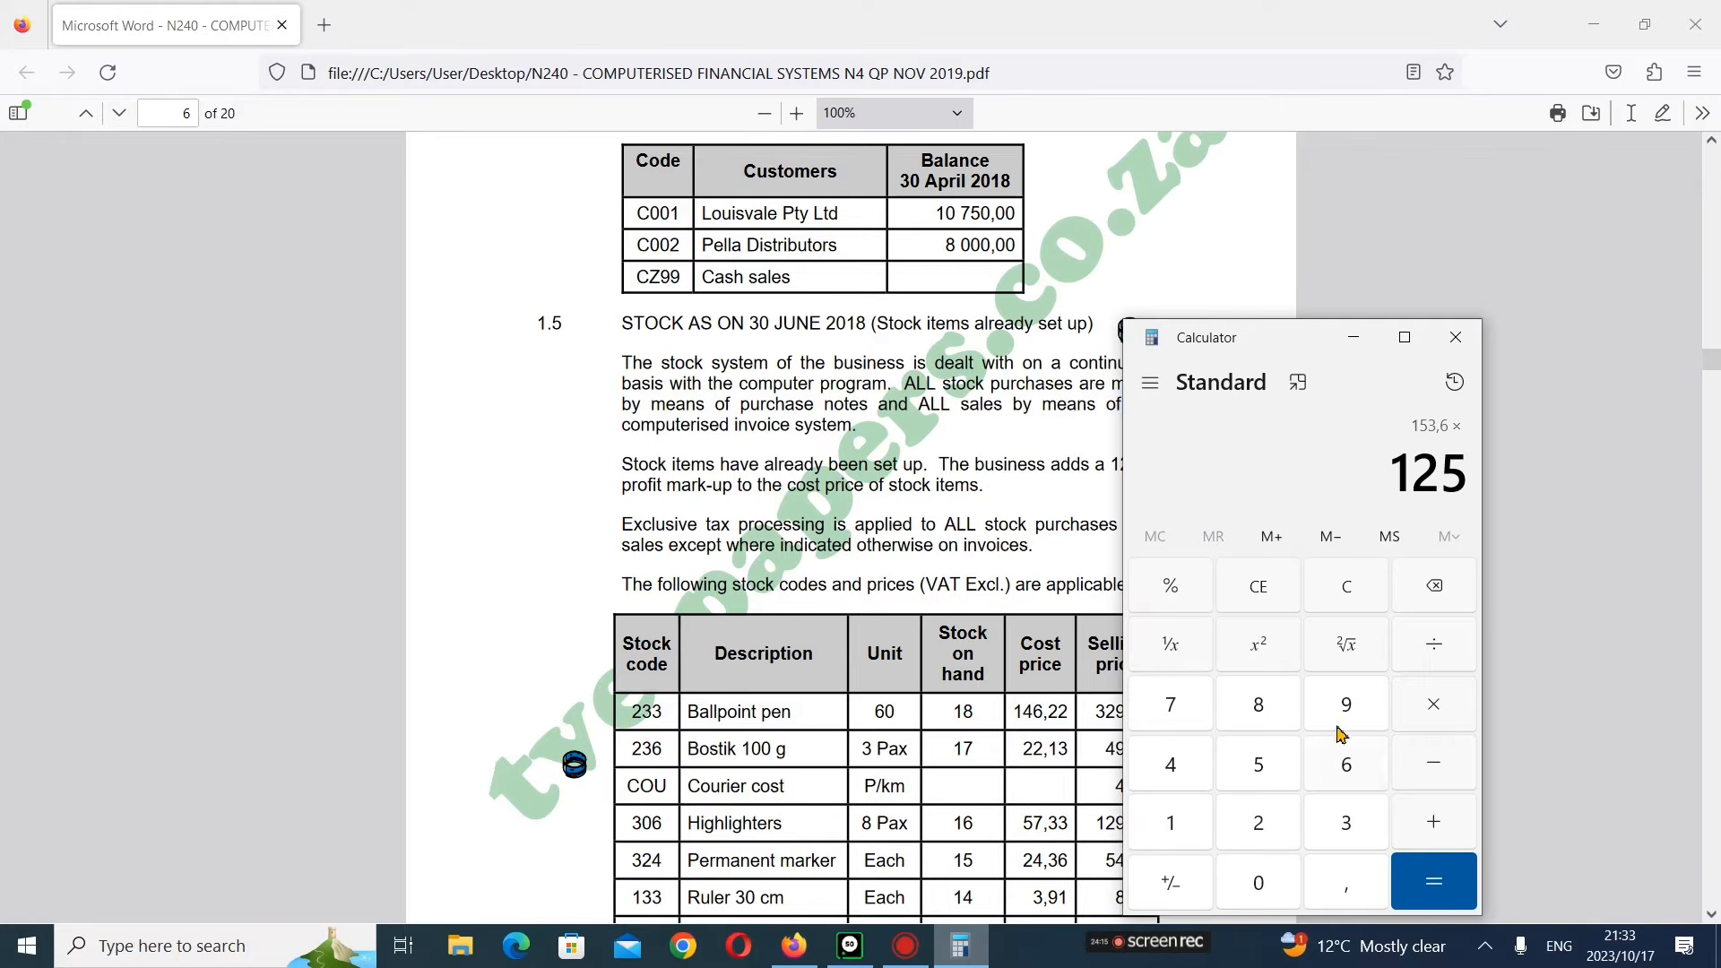
left_click(1452, 638)
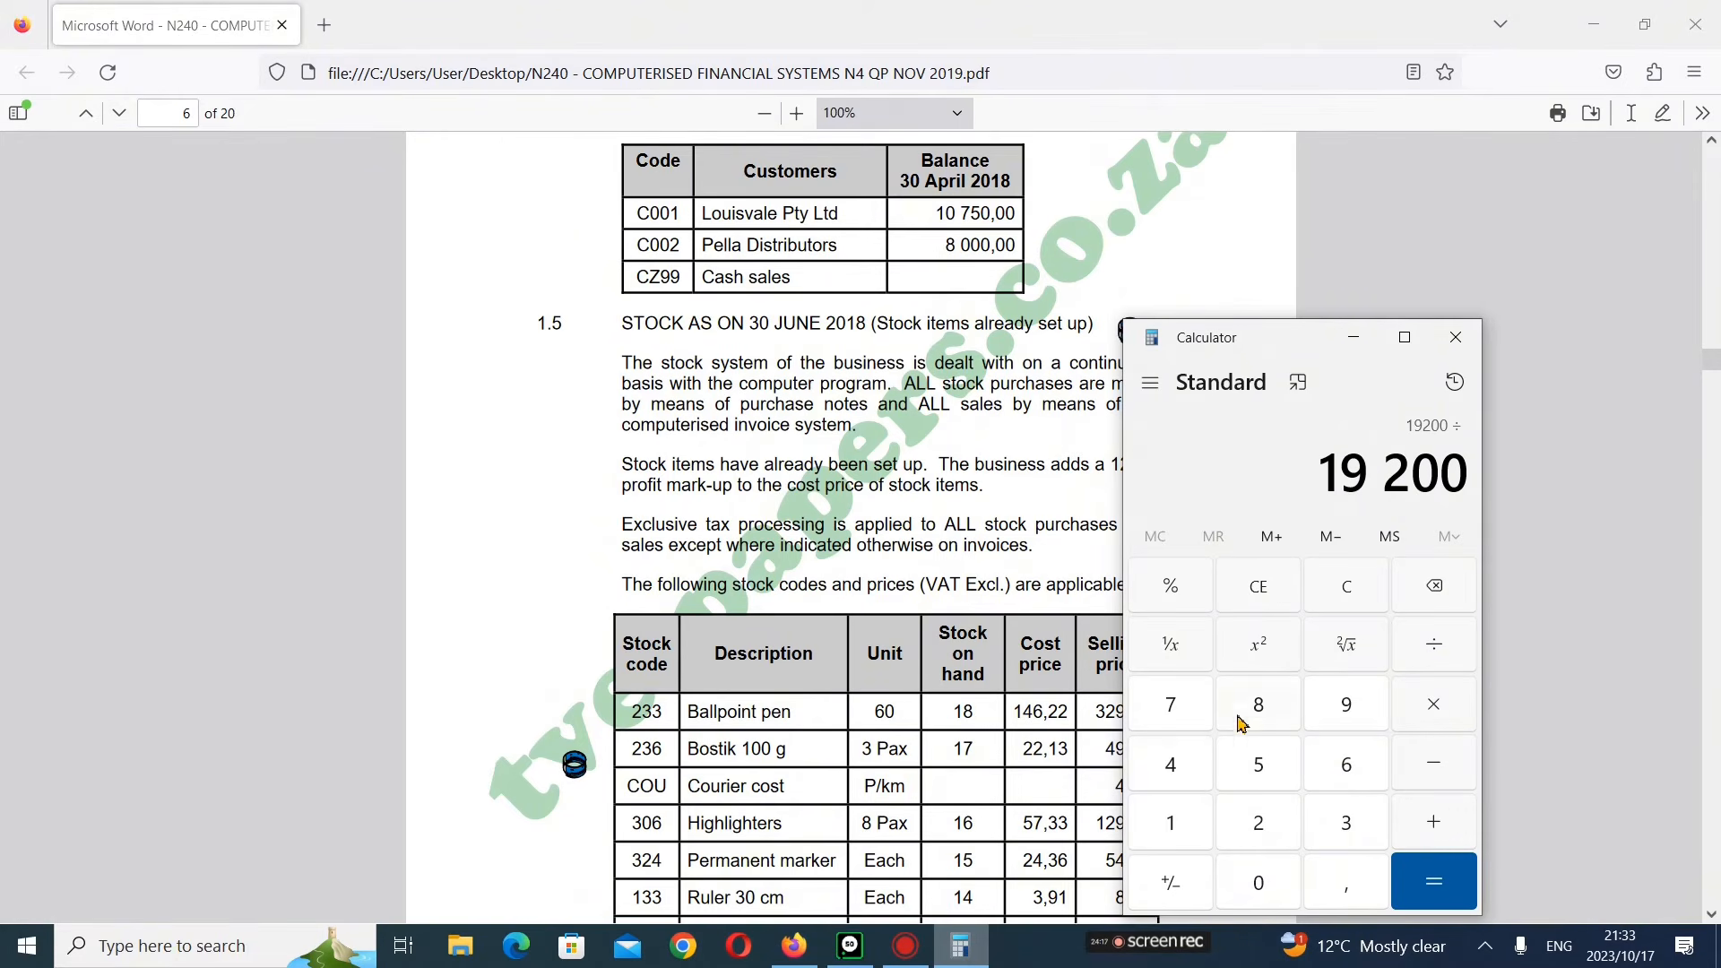
left_click(1181, 820)
left_click(1260, 876)
left_click(1259, 877)
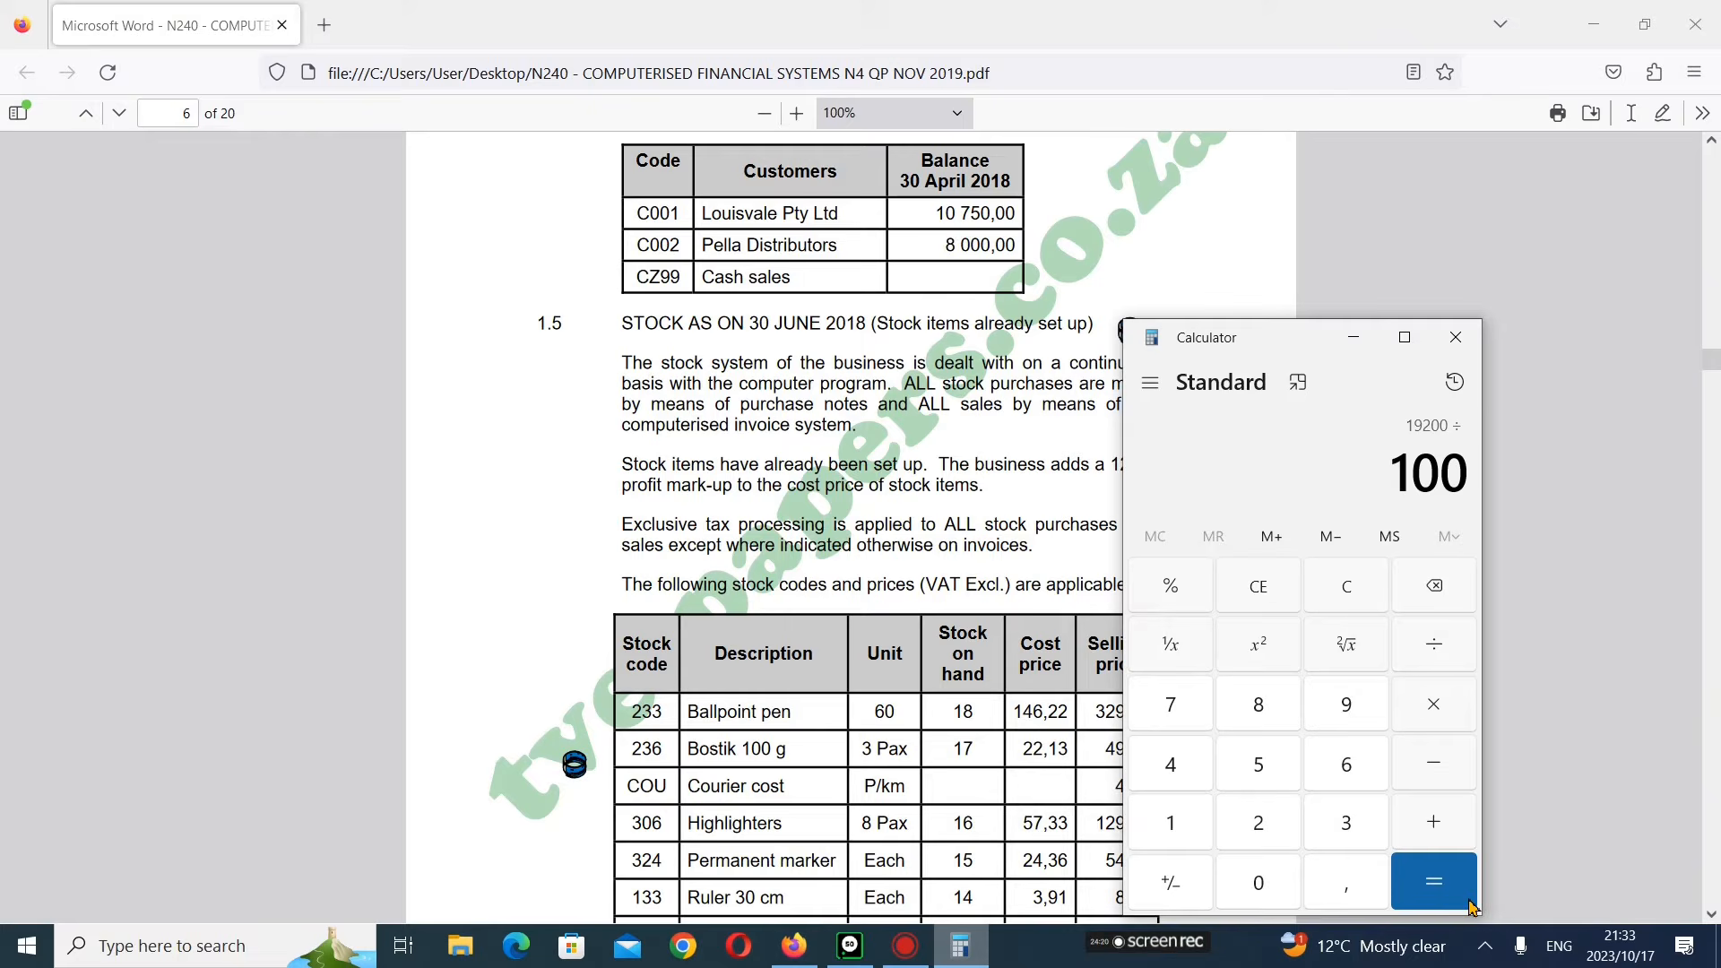
left_click(1424, 883)
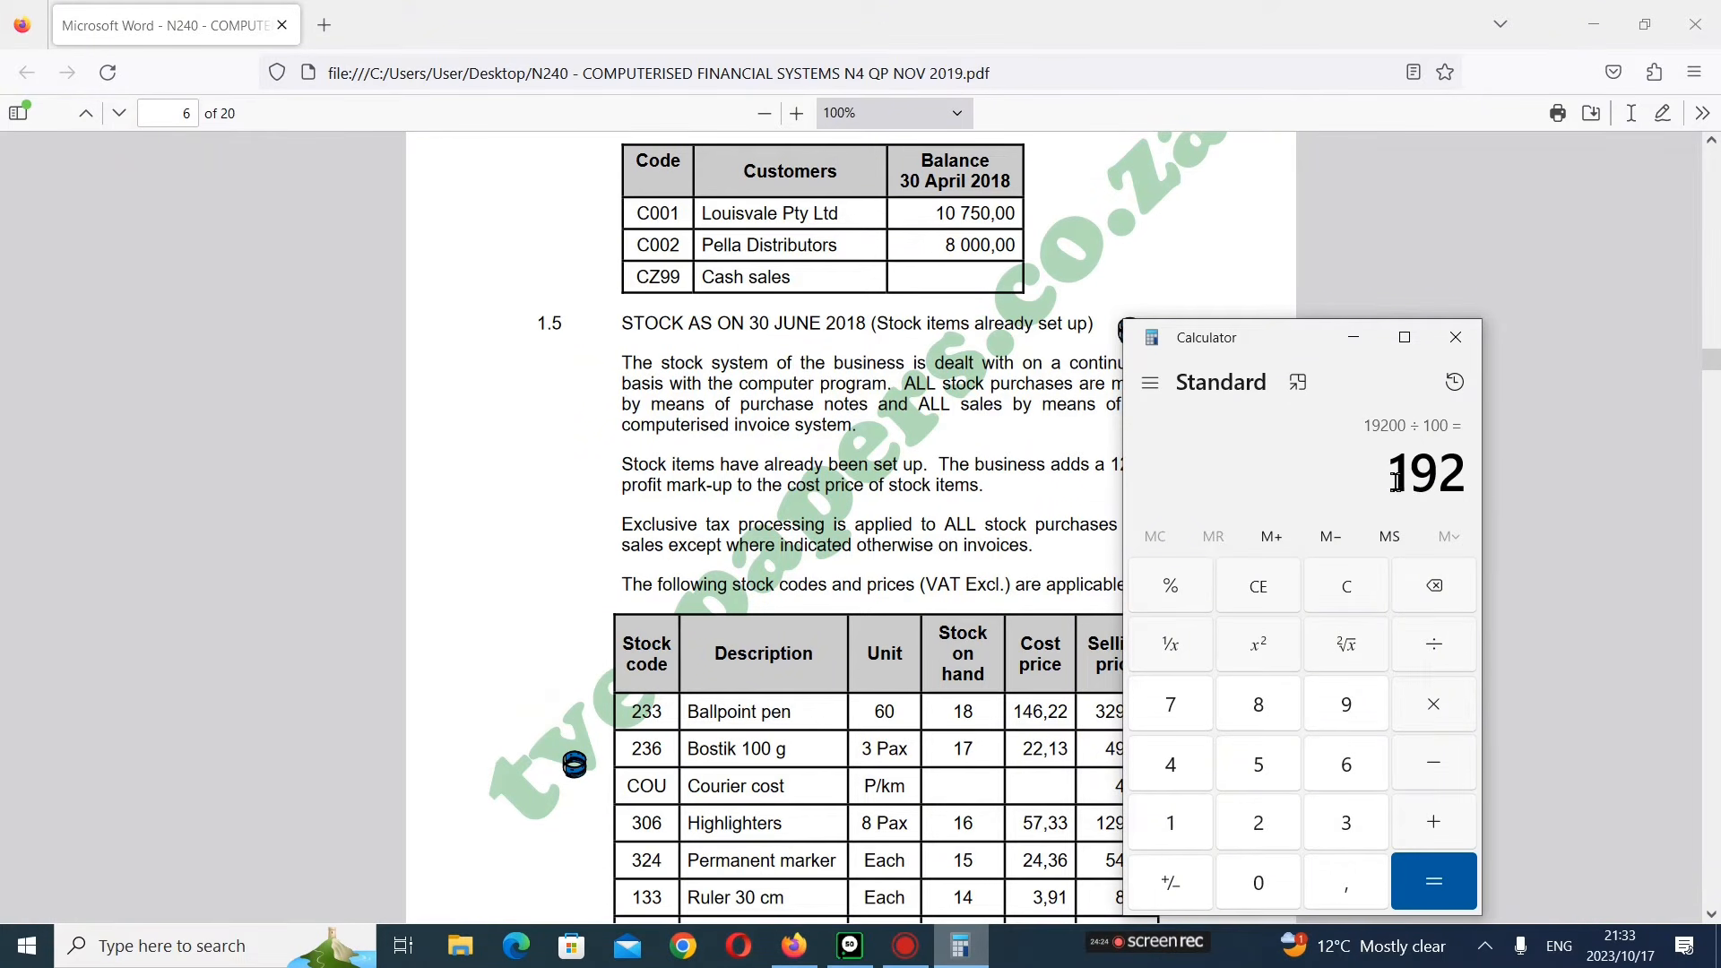
- Calculate the selling price in Calculator by adding the 153,60 cost price to the mark-up amount
left_click(1445, 827)
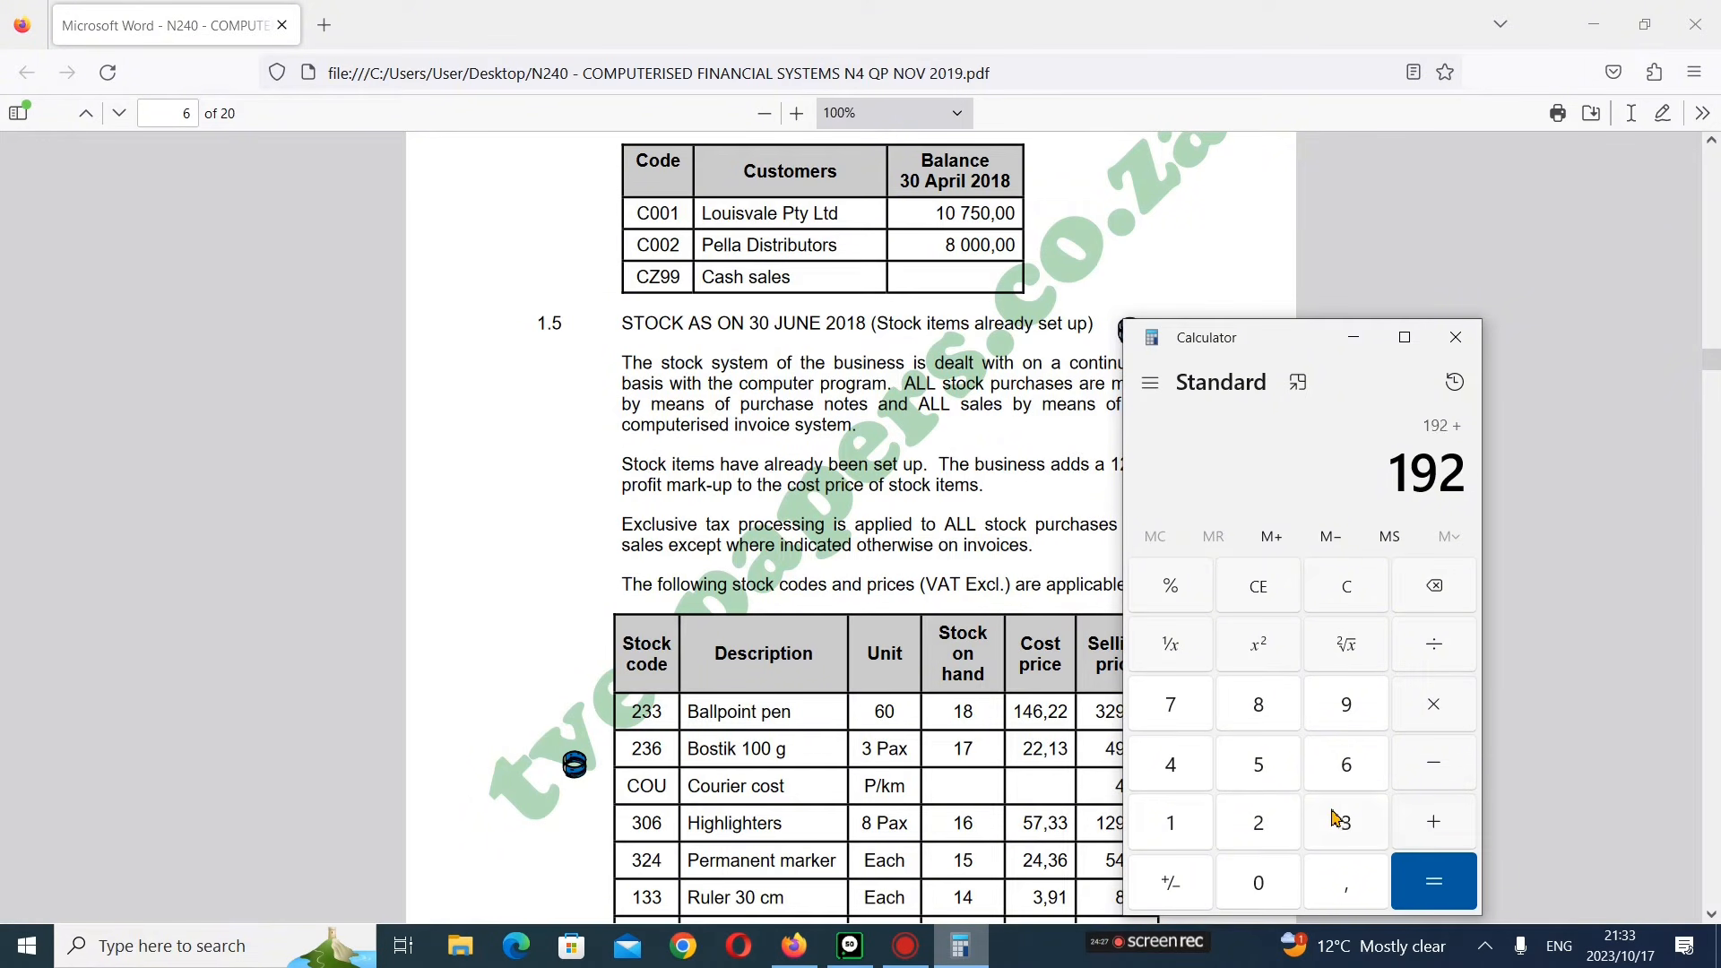
left_click(1171, 823)
left_click(1259, 764)
left_click(1345, 823)
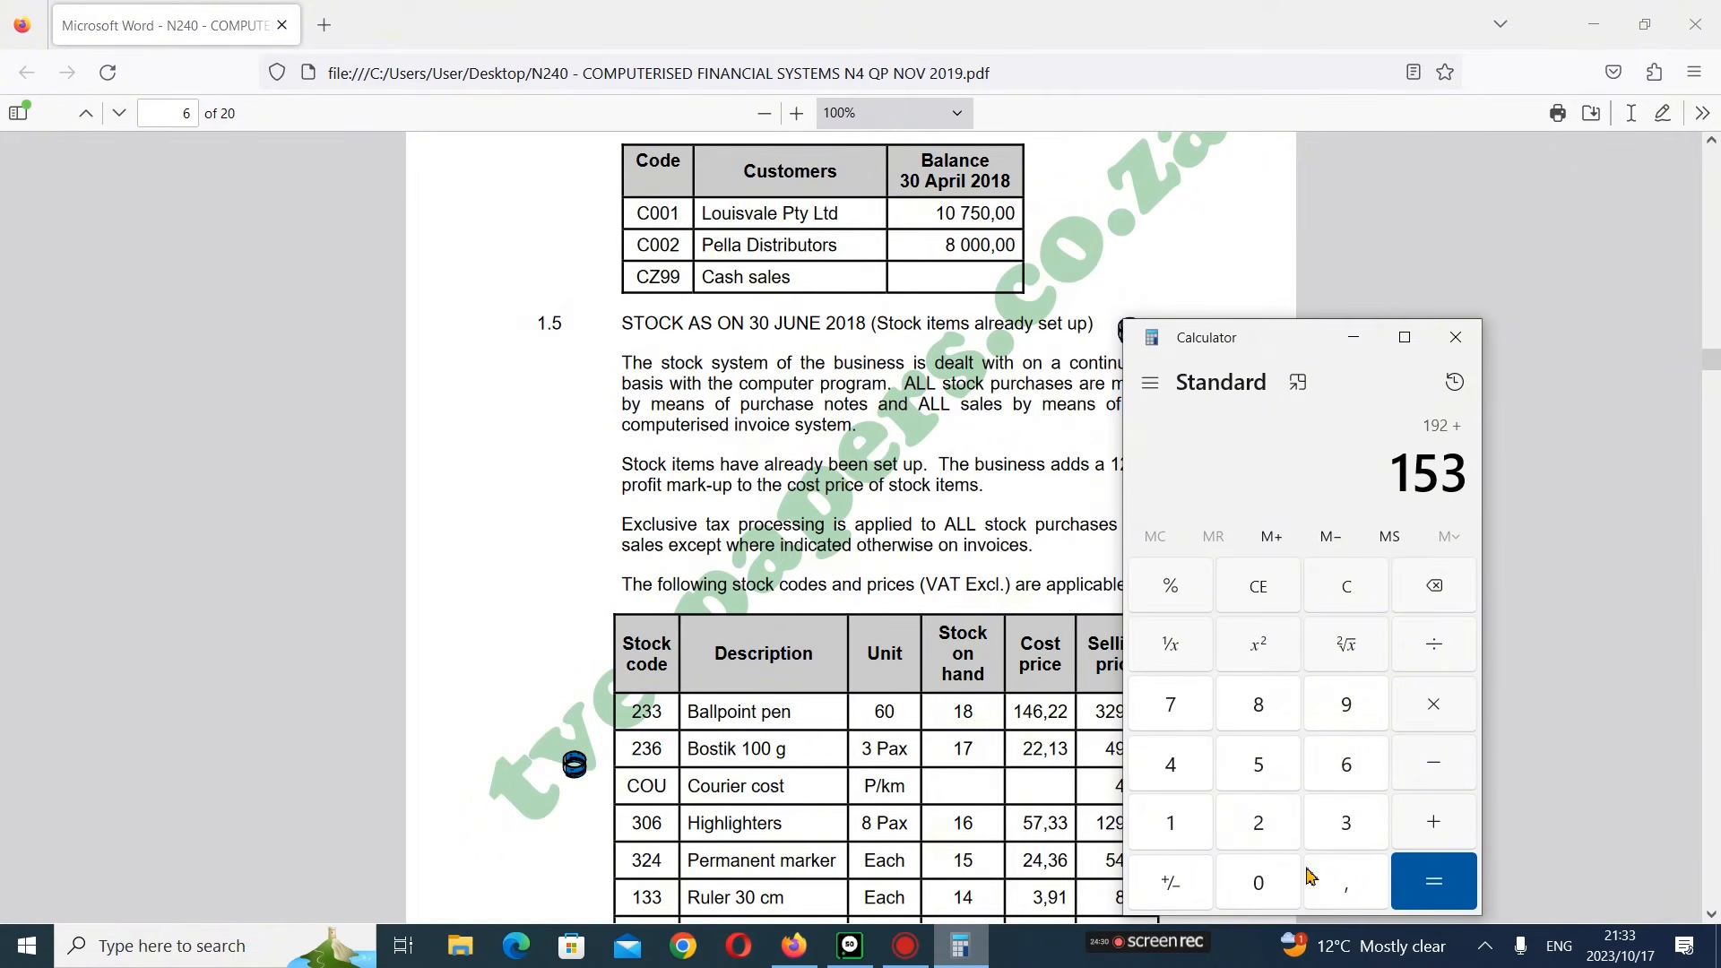
left_click(1347, 882)
left_click(1361, 765)
left_click(1282, 879)
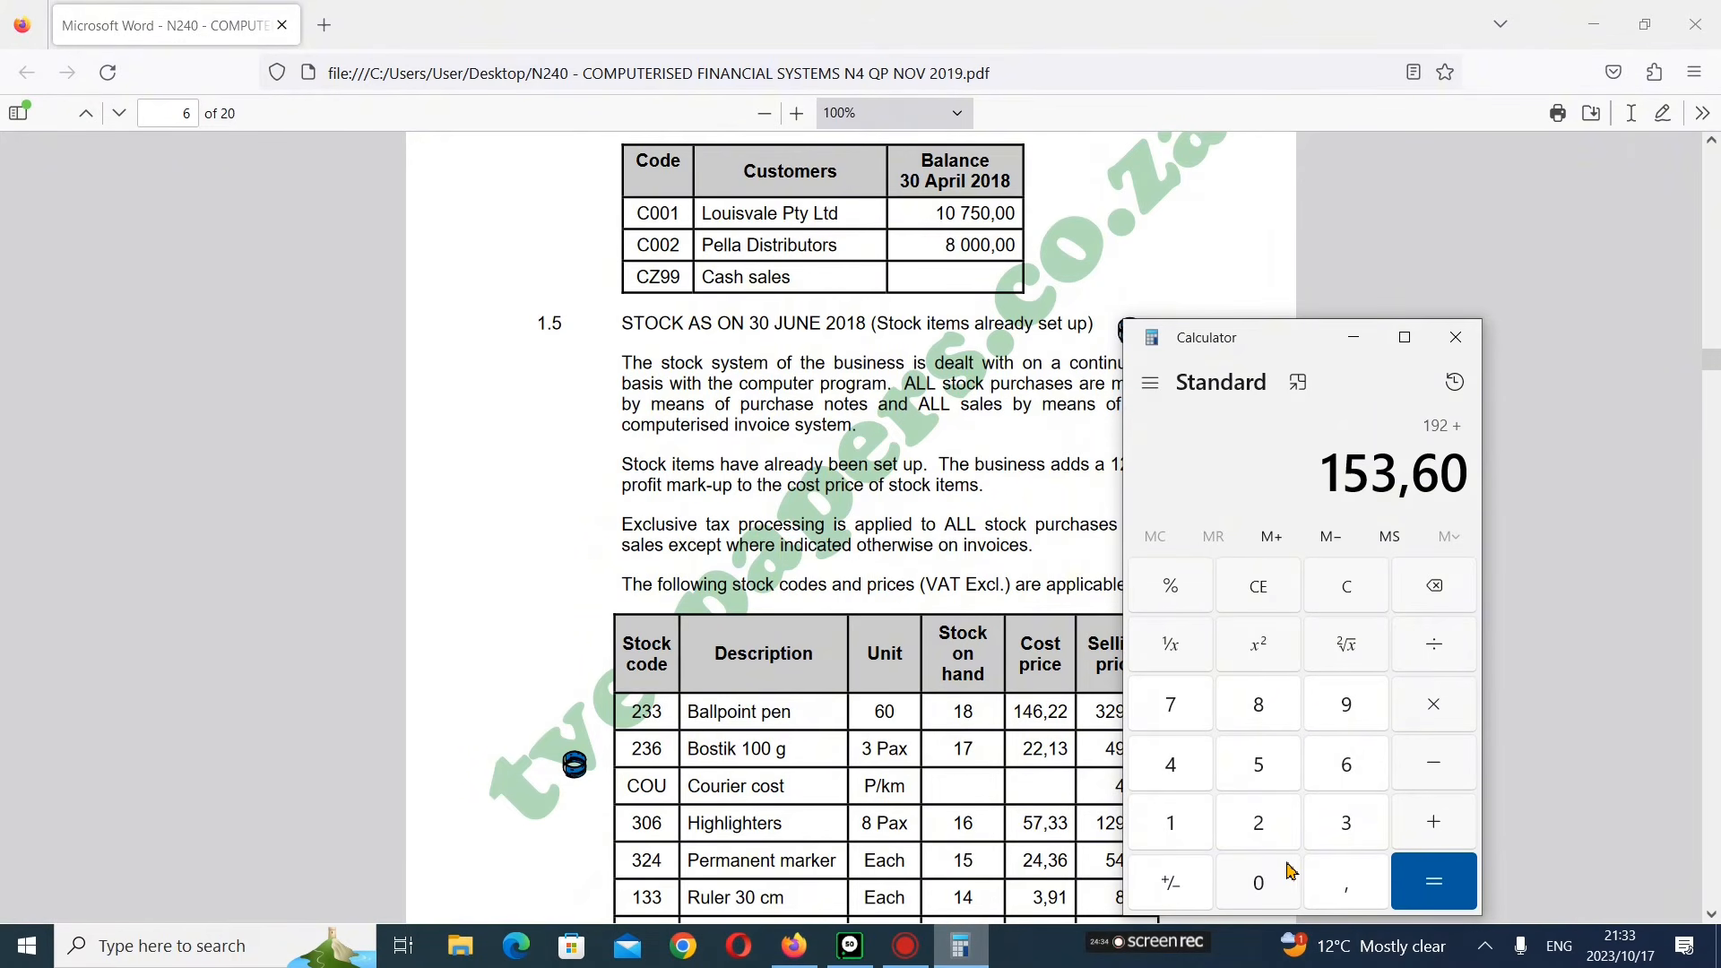
left_click(1434, 890)
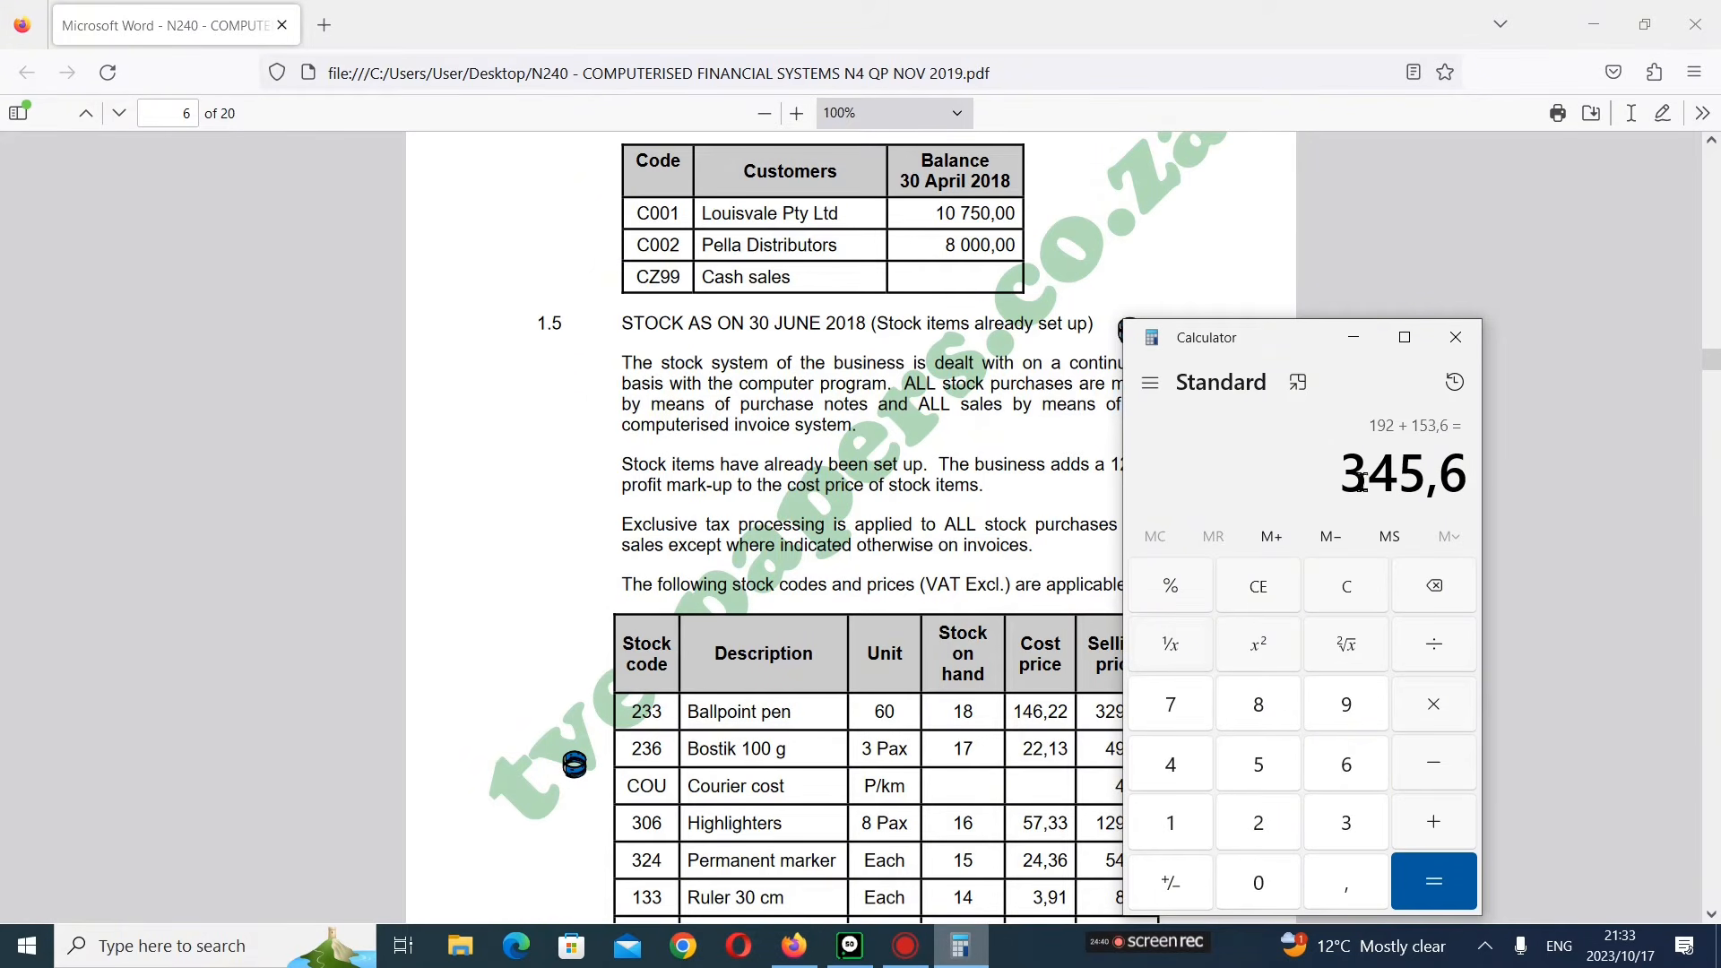
- Switch to Sage Pastel and set the wax crayons' exclusive selling price for Price List 1 to 346,60
left_click(851, 954)
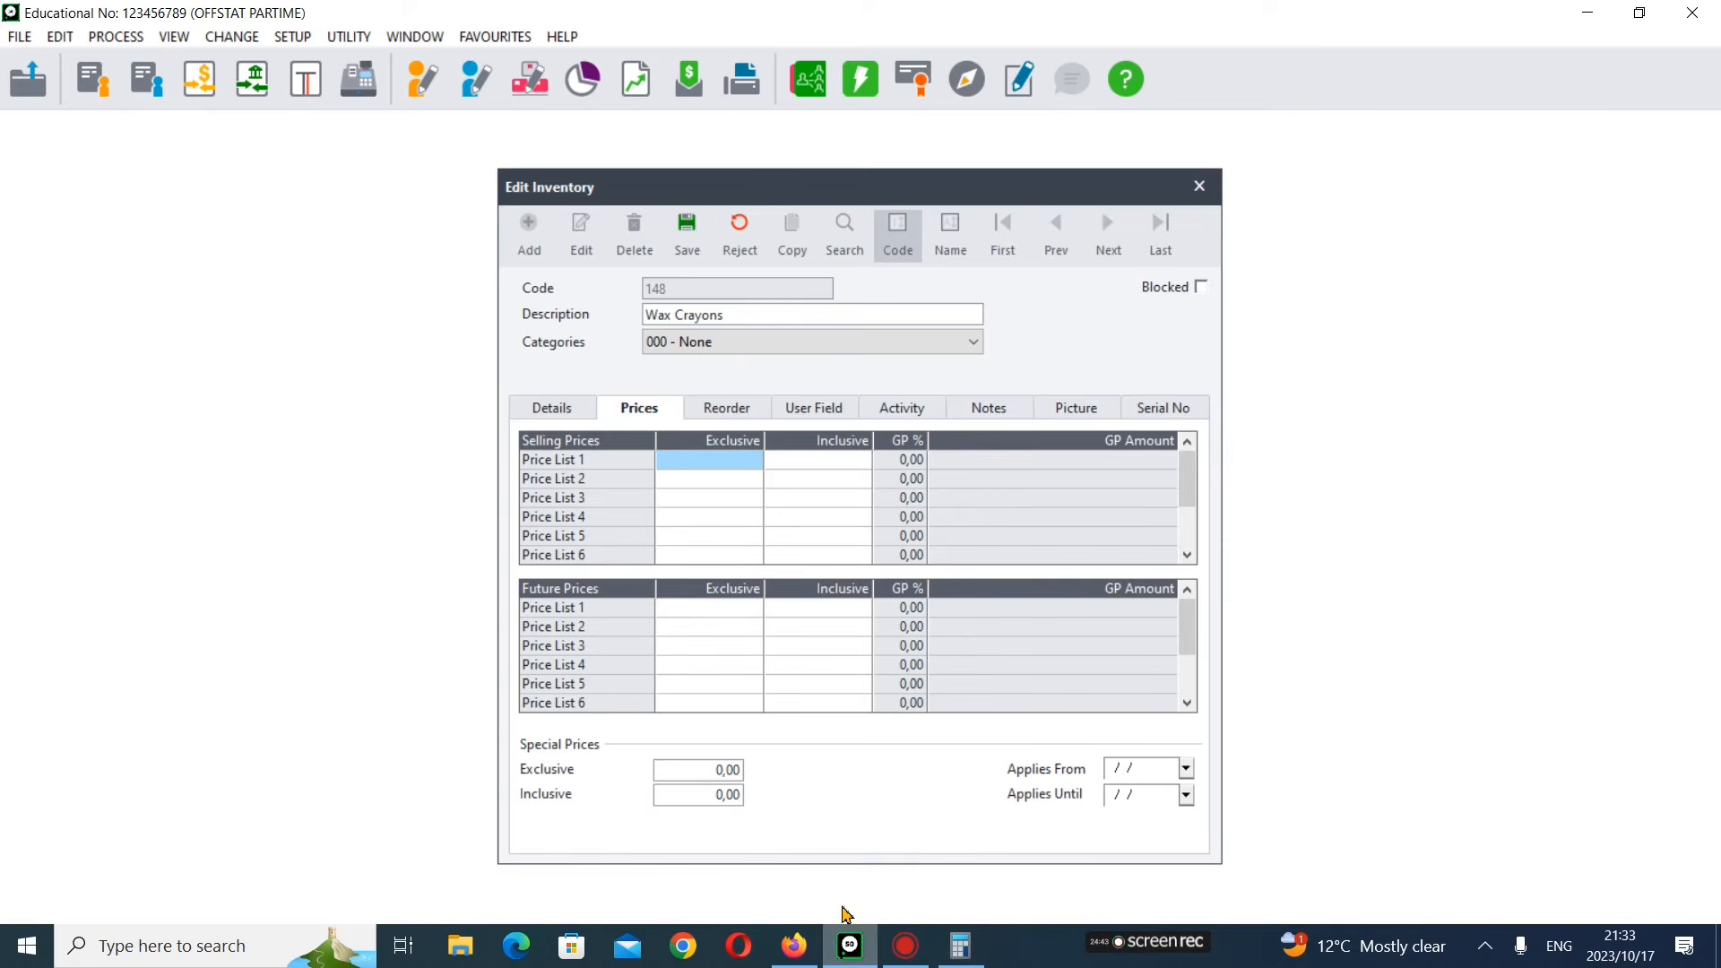
left_click(972, 952)
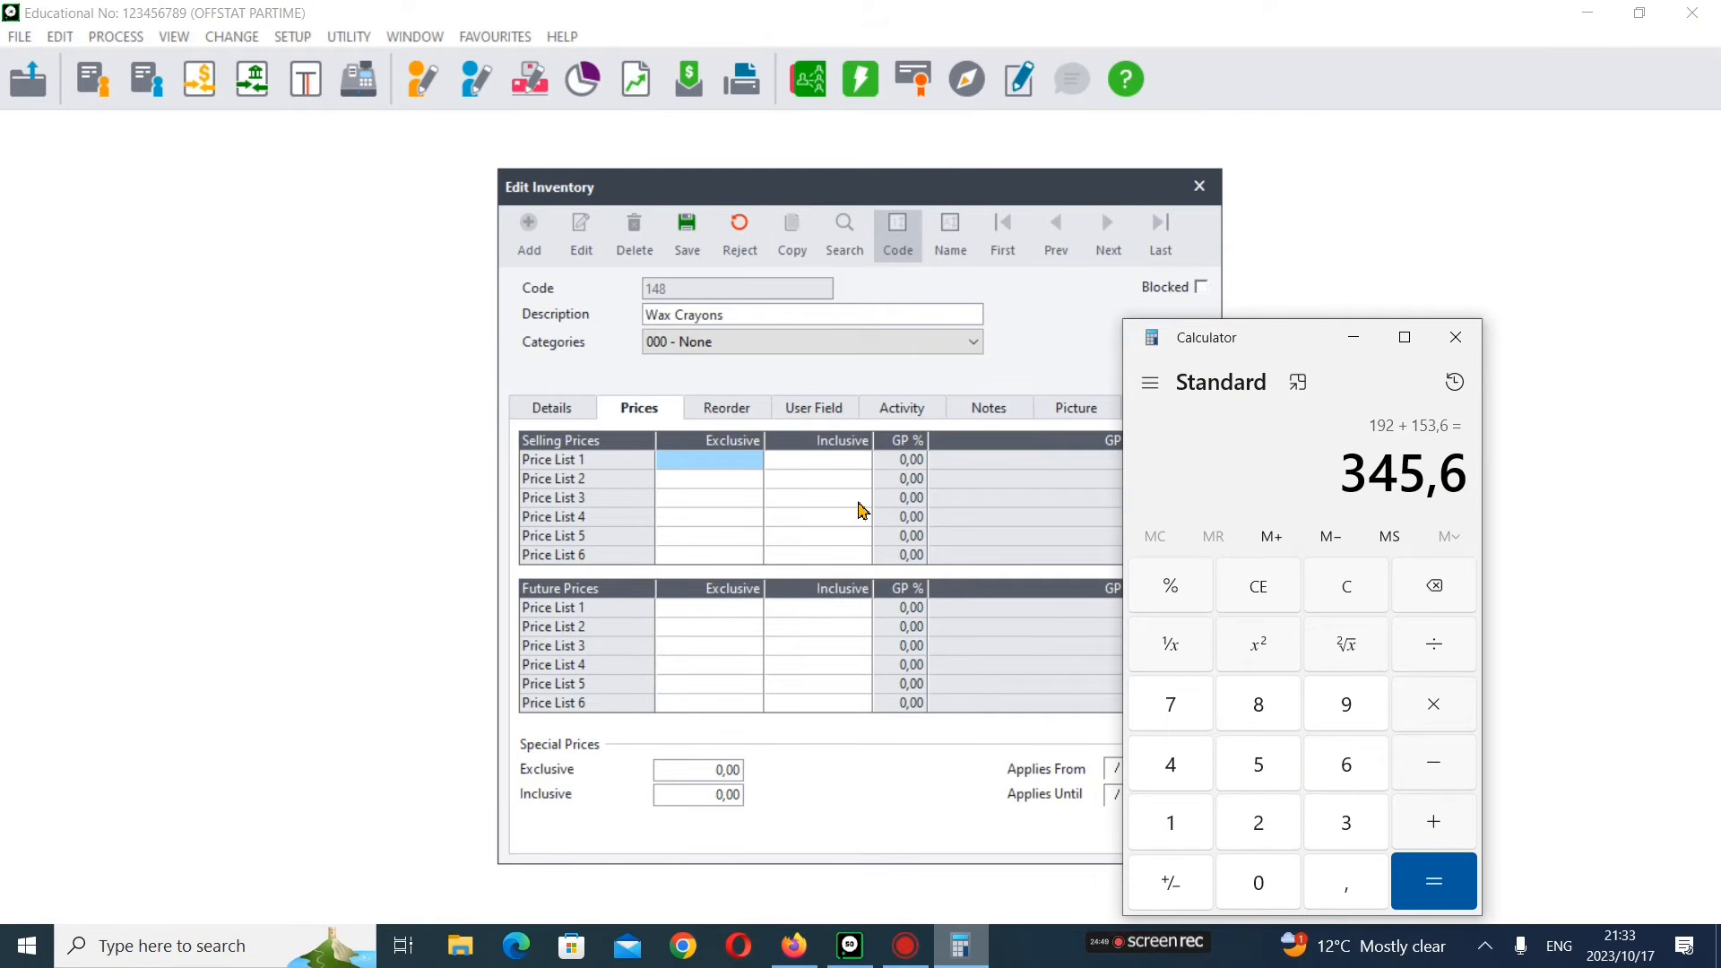
type("34")
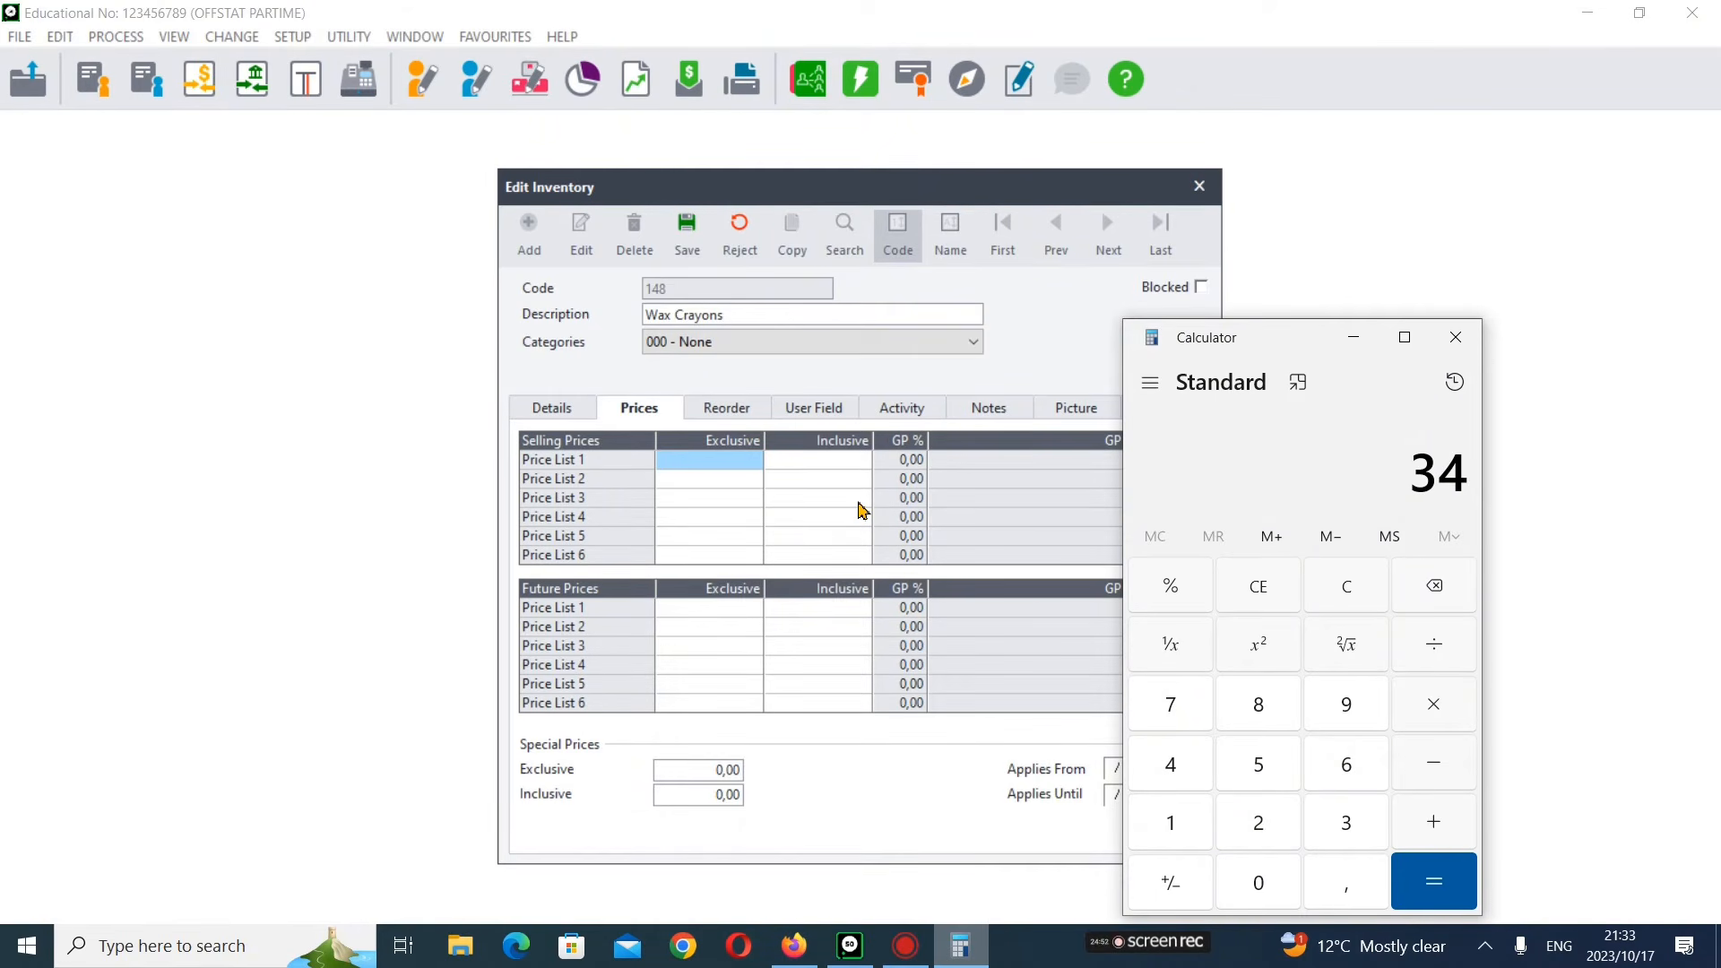
left_click(717, 464)
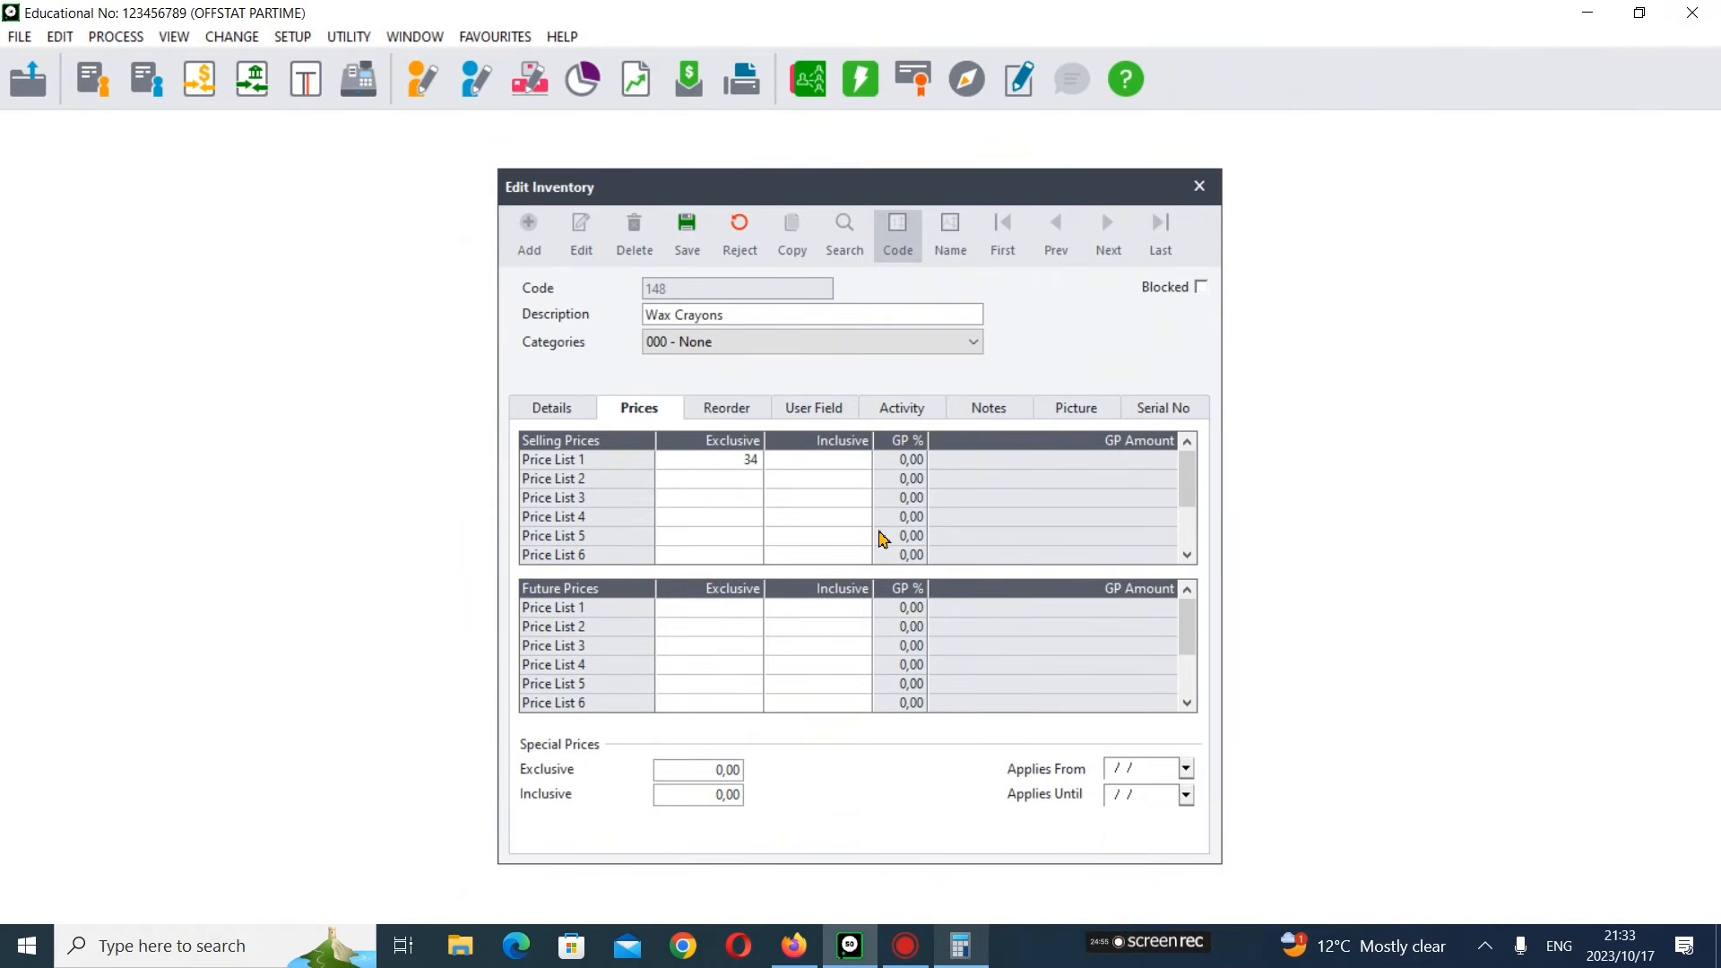
type("346,60")
key("Return")
left_click(831, 485)
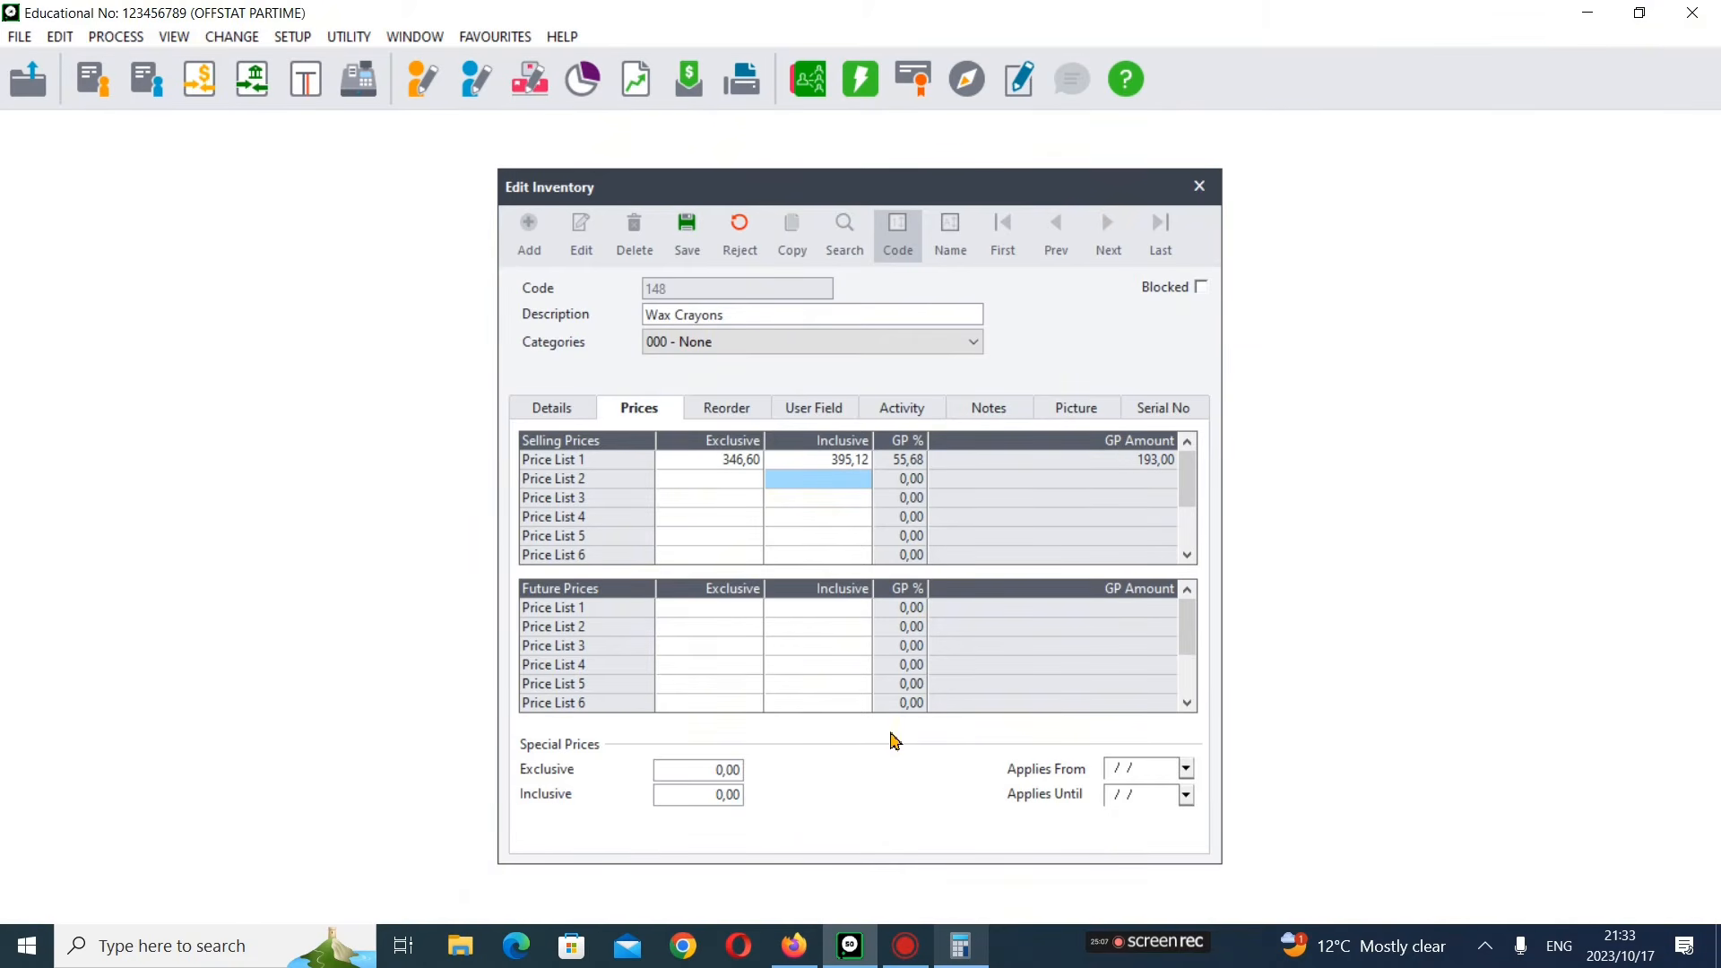
- Recheck the wax crayons note under the invoice on page 8 of the exam paper and save the item in Sage Pastel
left_click(856, 947)
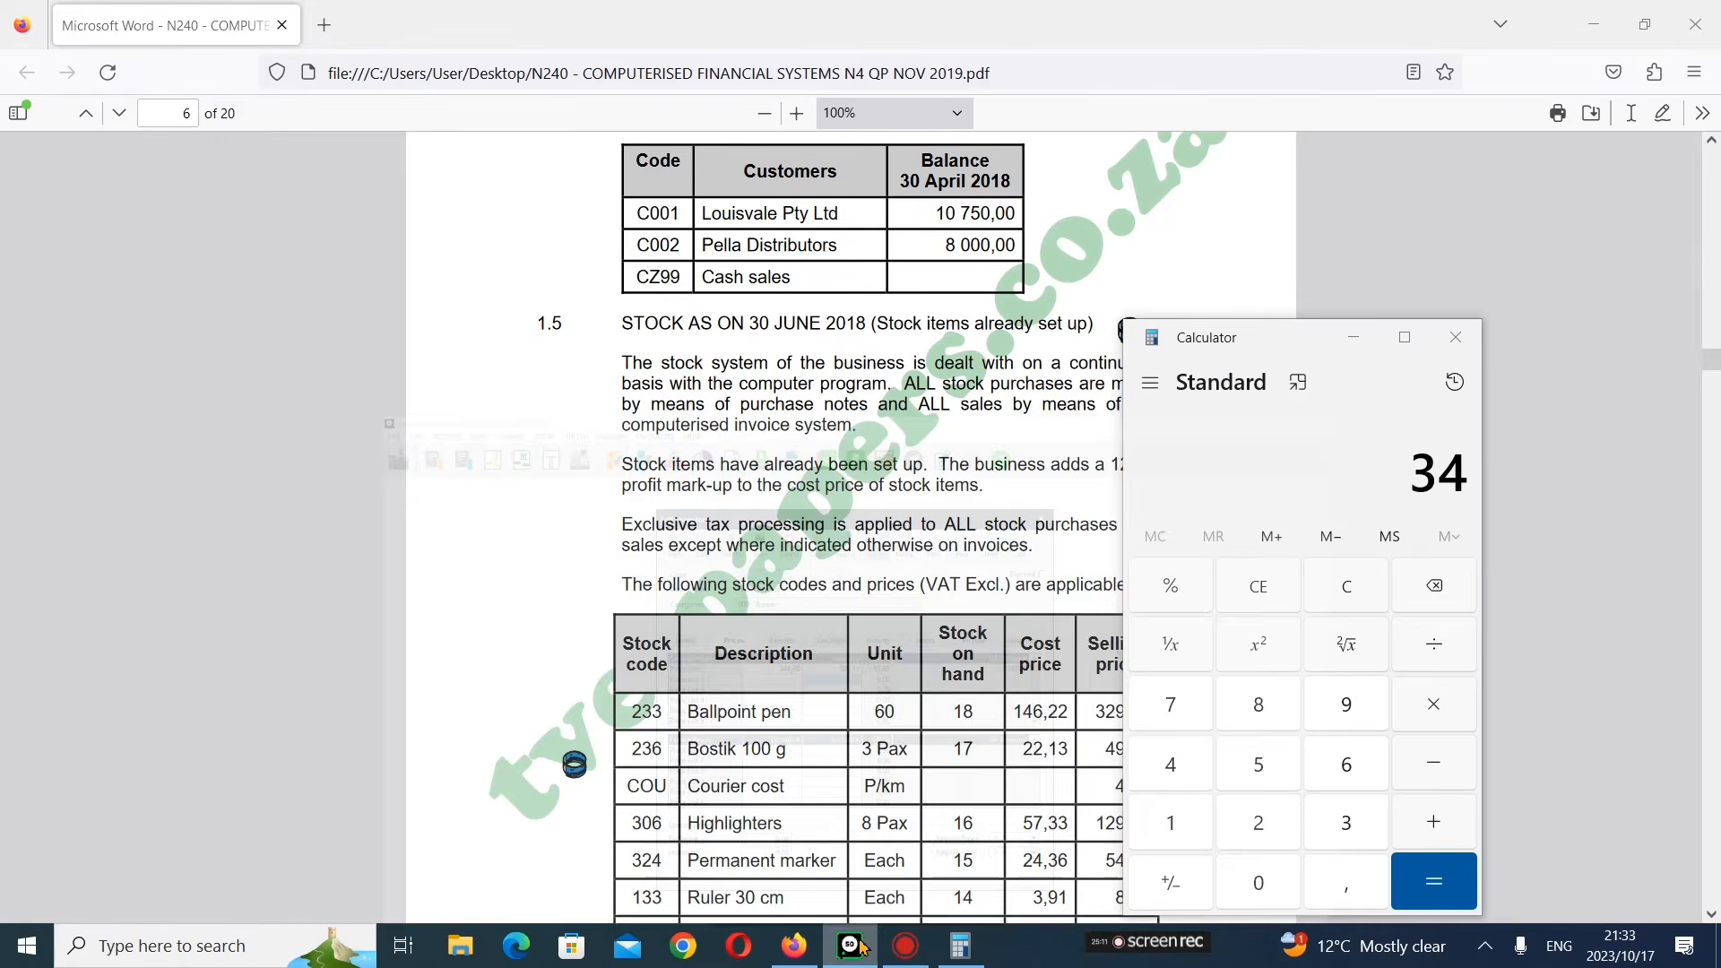
left_click(1462, 342)
scroll(1040, 606, "down", 20)
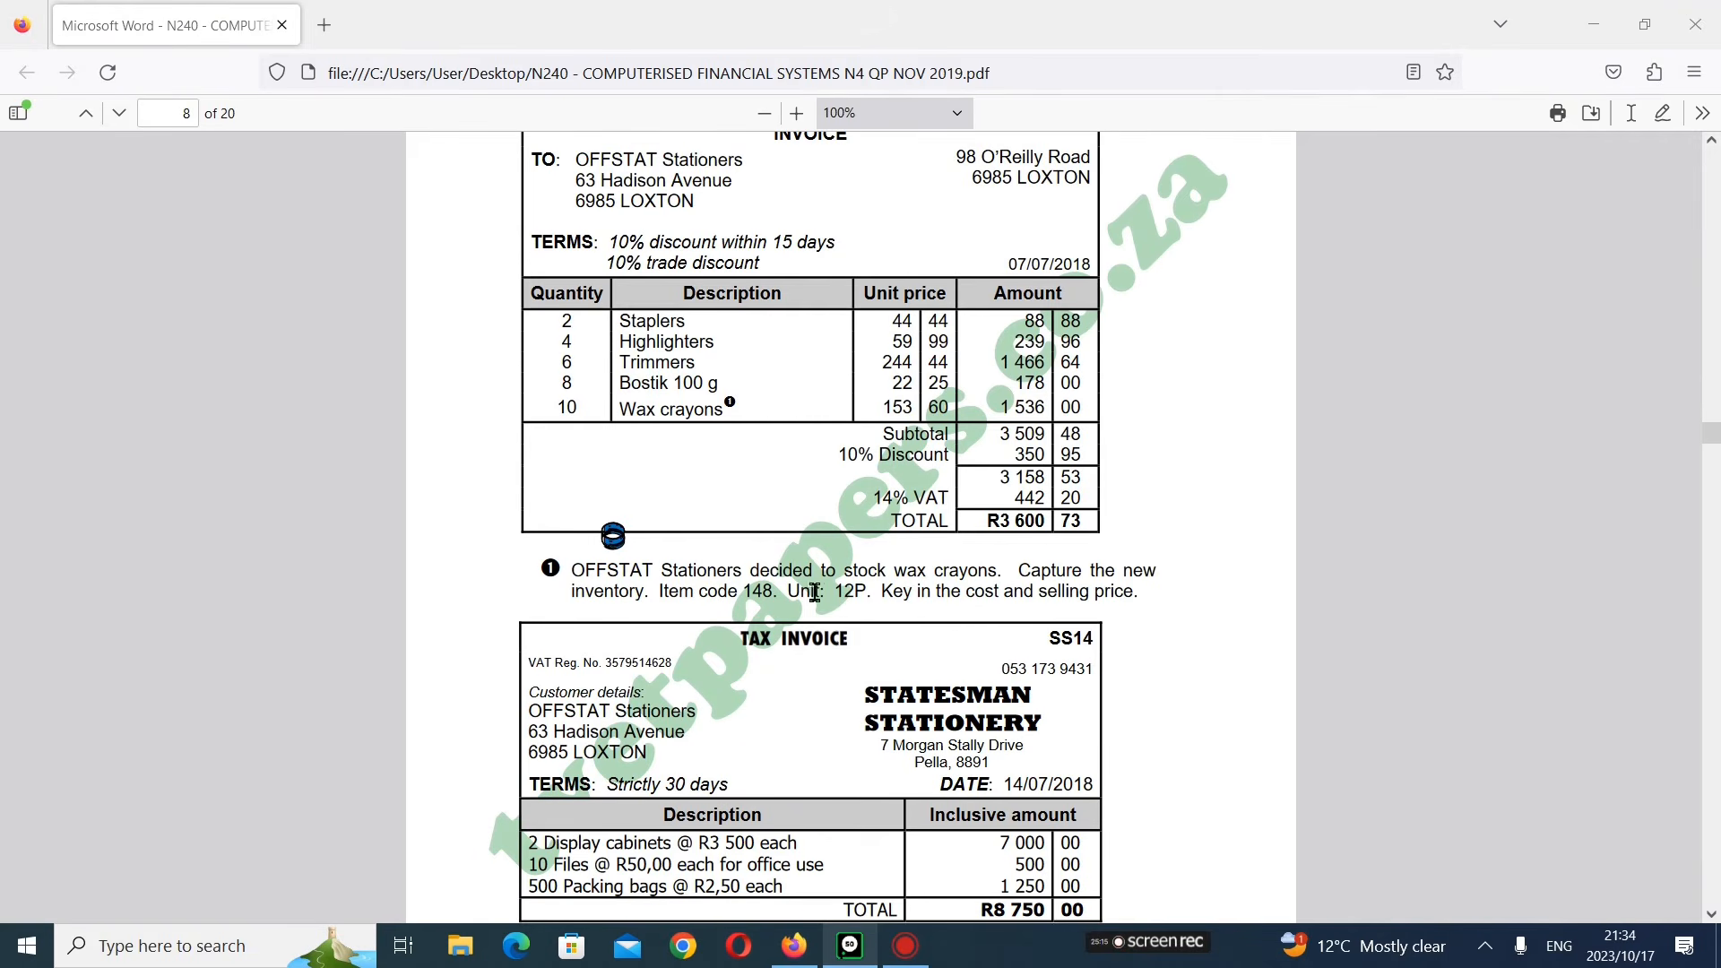
left_click(847, 947)
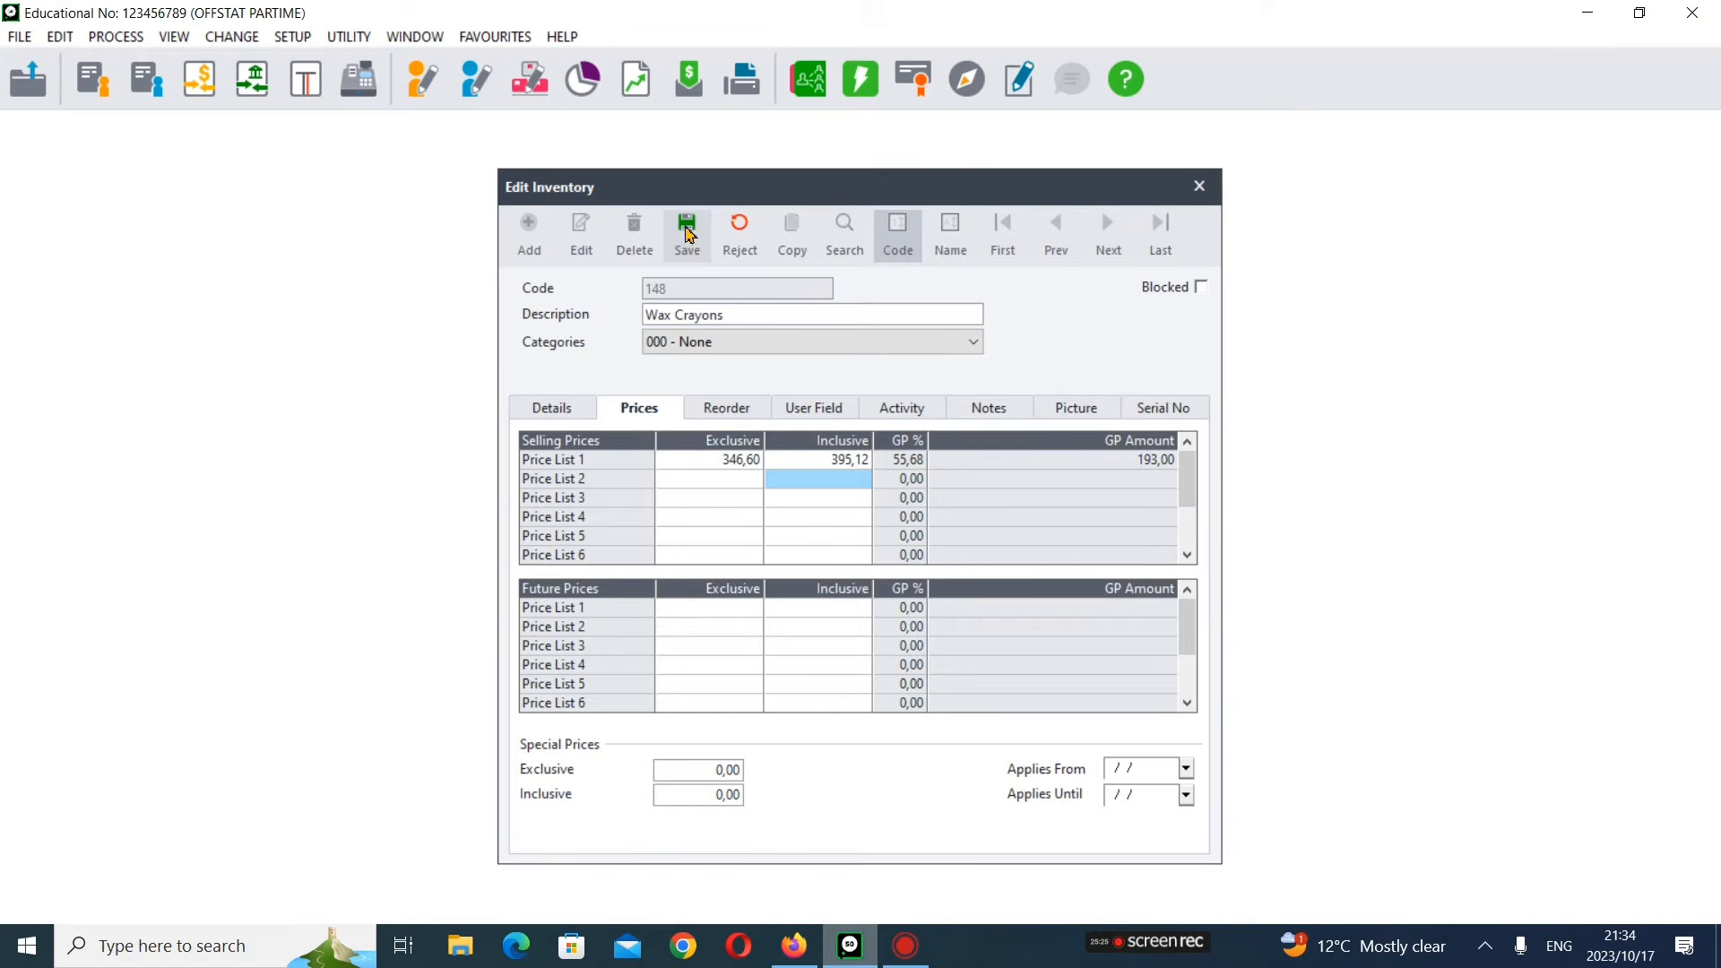
left_click(688, 235)
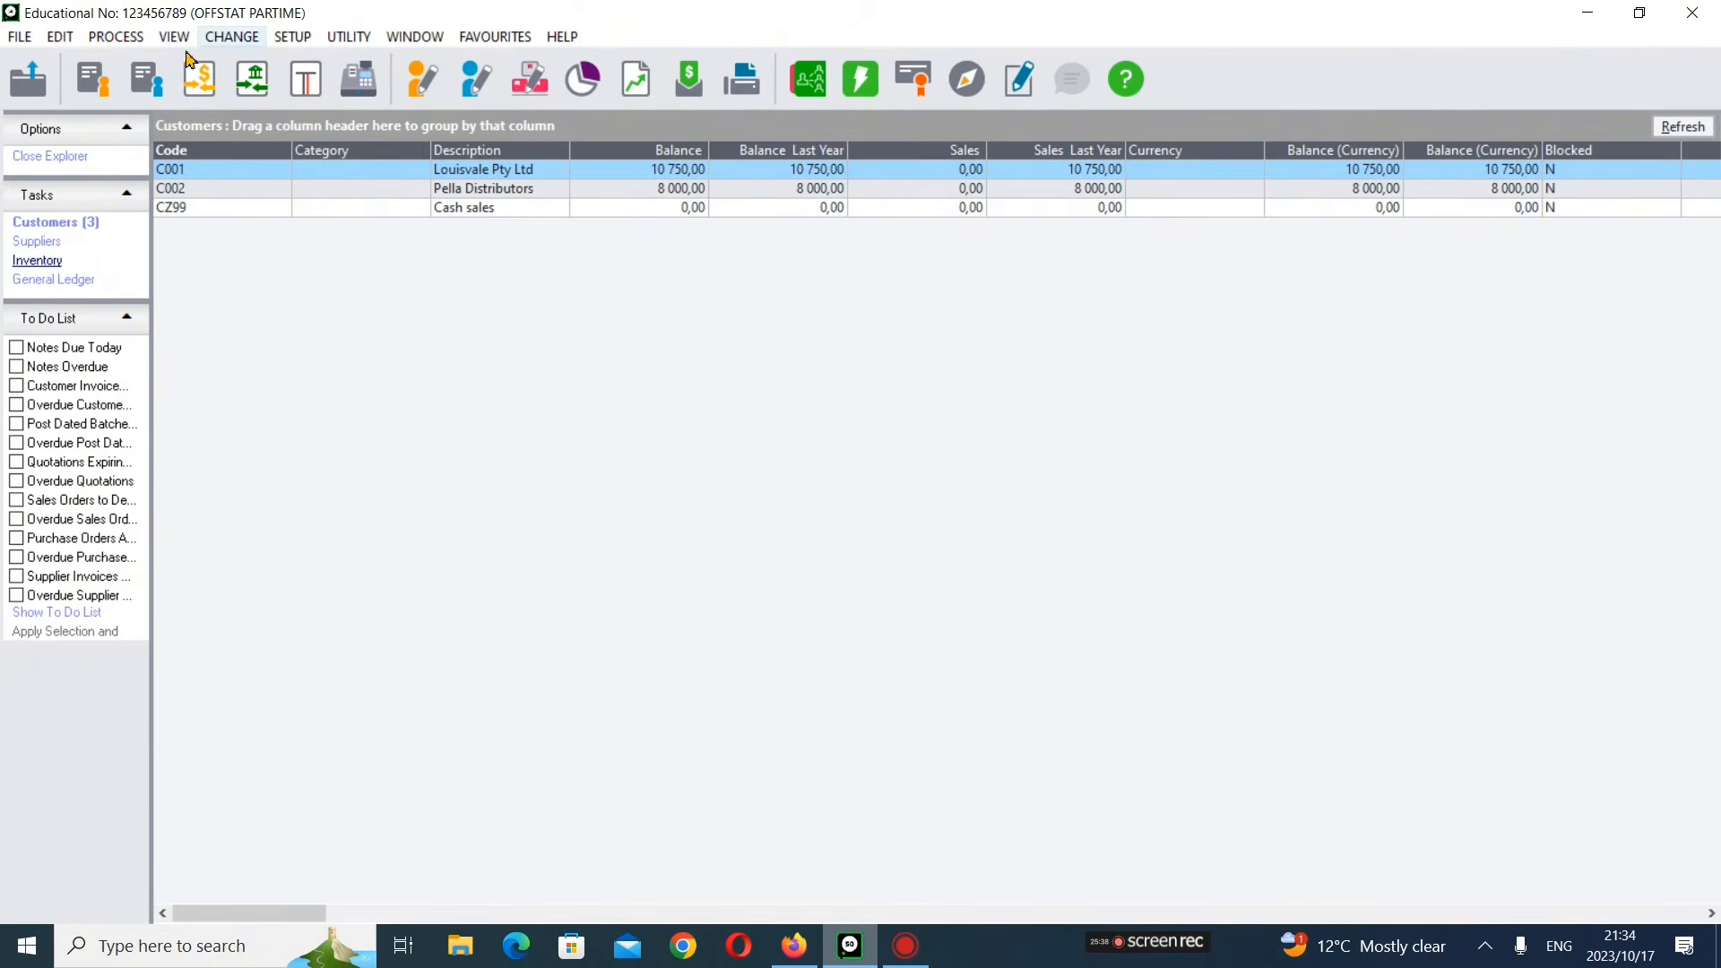
- Reopen the inventory item file, browse to item 148 to check the details of Wax Crayons, and close the record
left_click(76, 44)
mouse_move(173, 178)
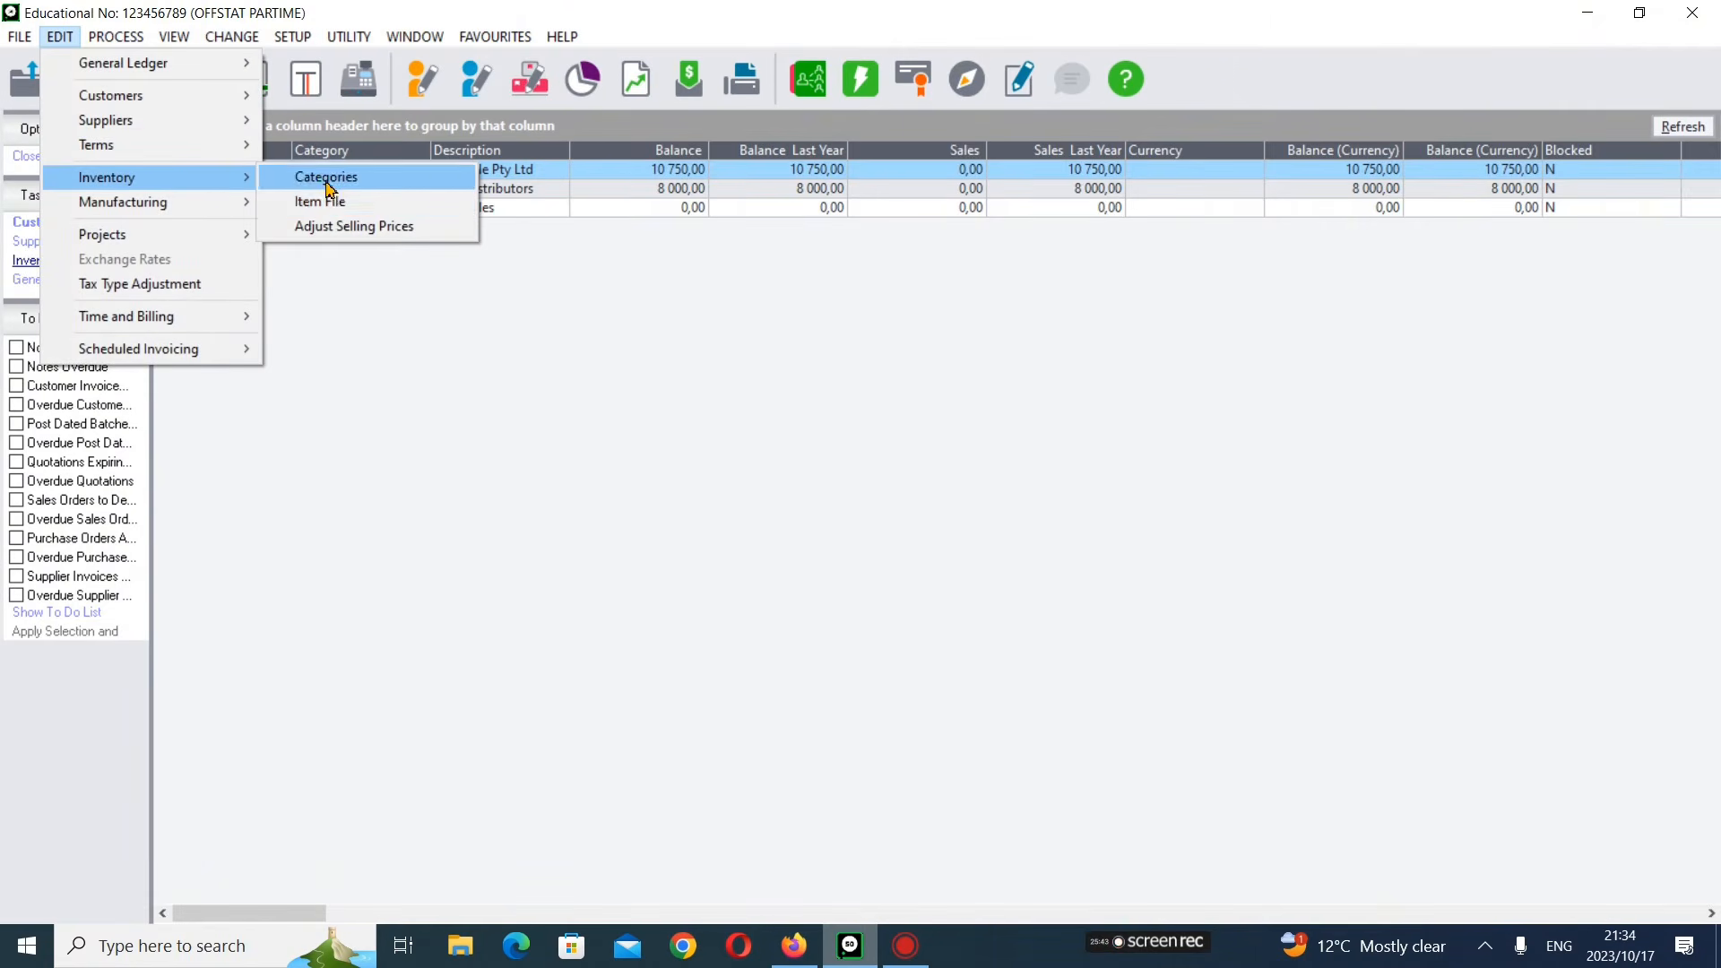
left_click(331, 202)
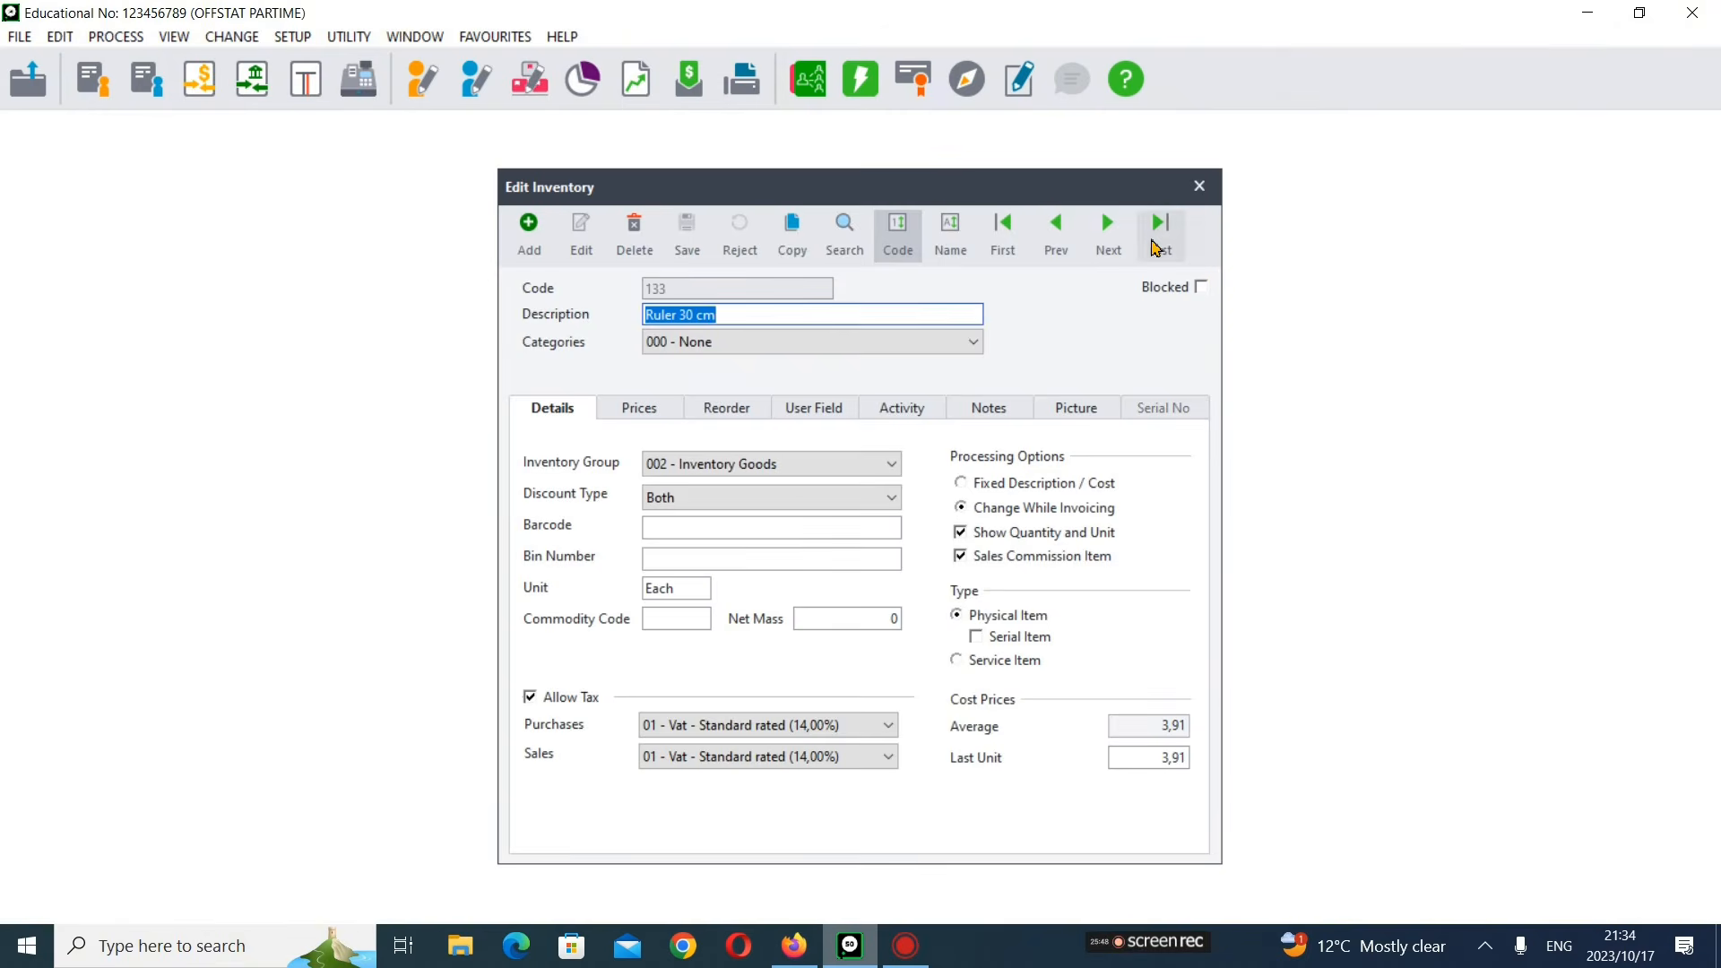
left_click(1112, 233)
left_click(1110, 231)
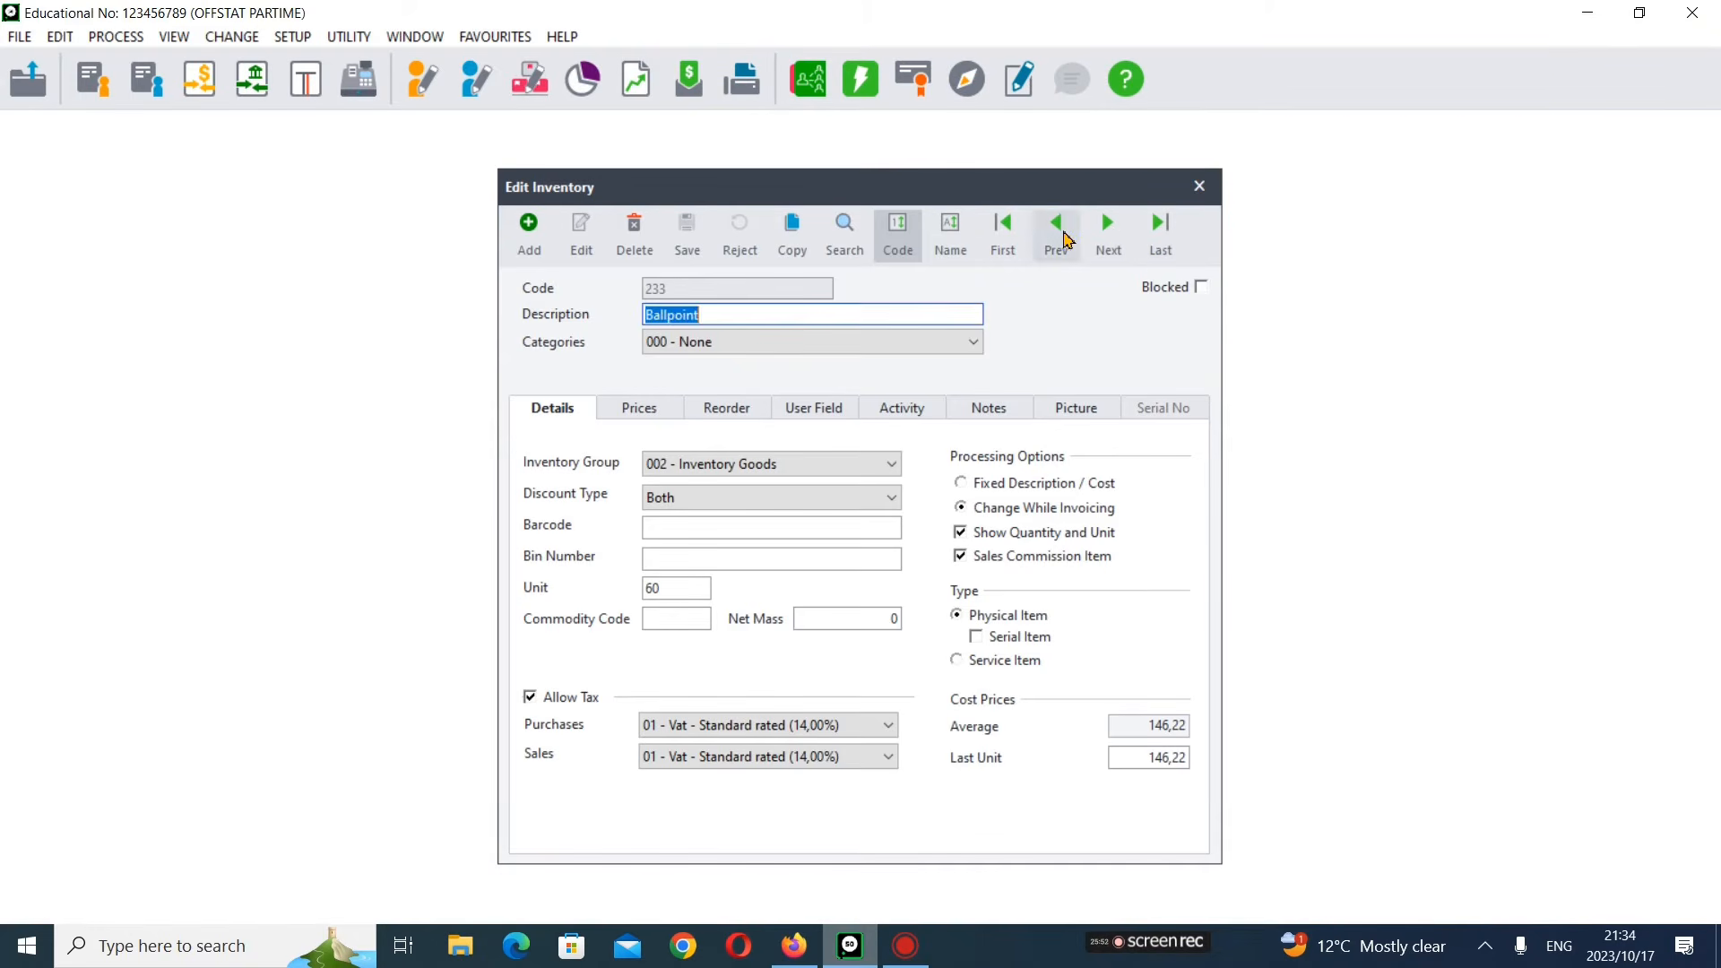
left_click(1060, 234)
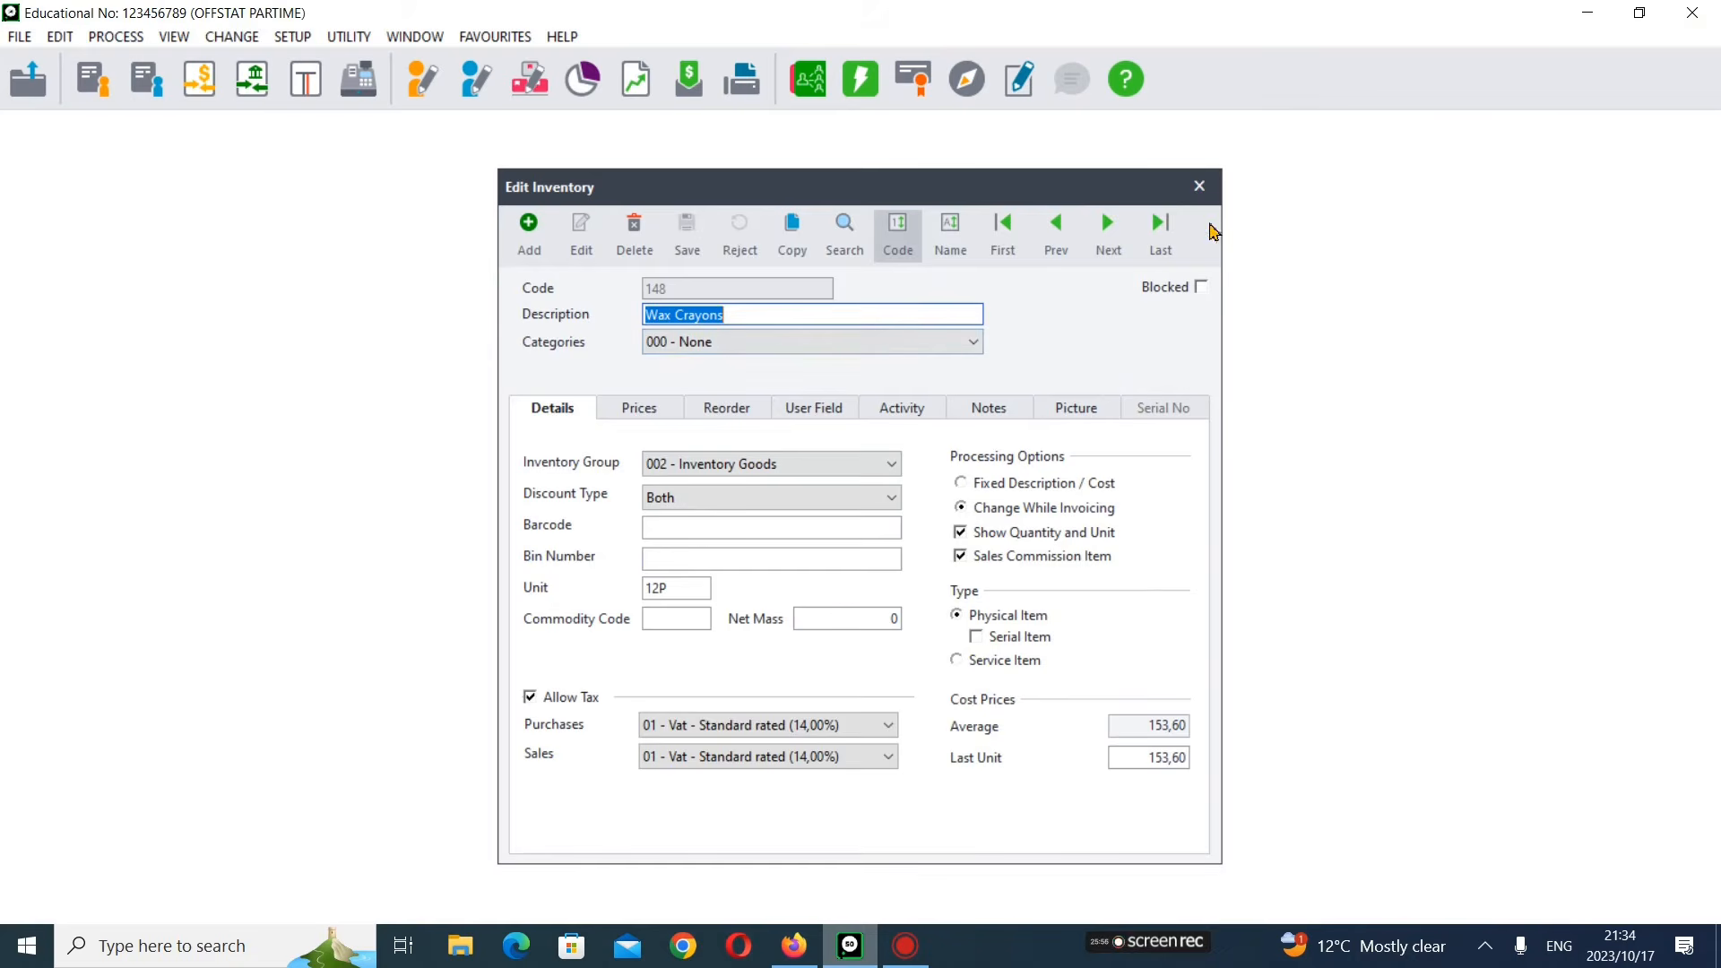
left_click(1199, 186)
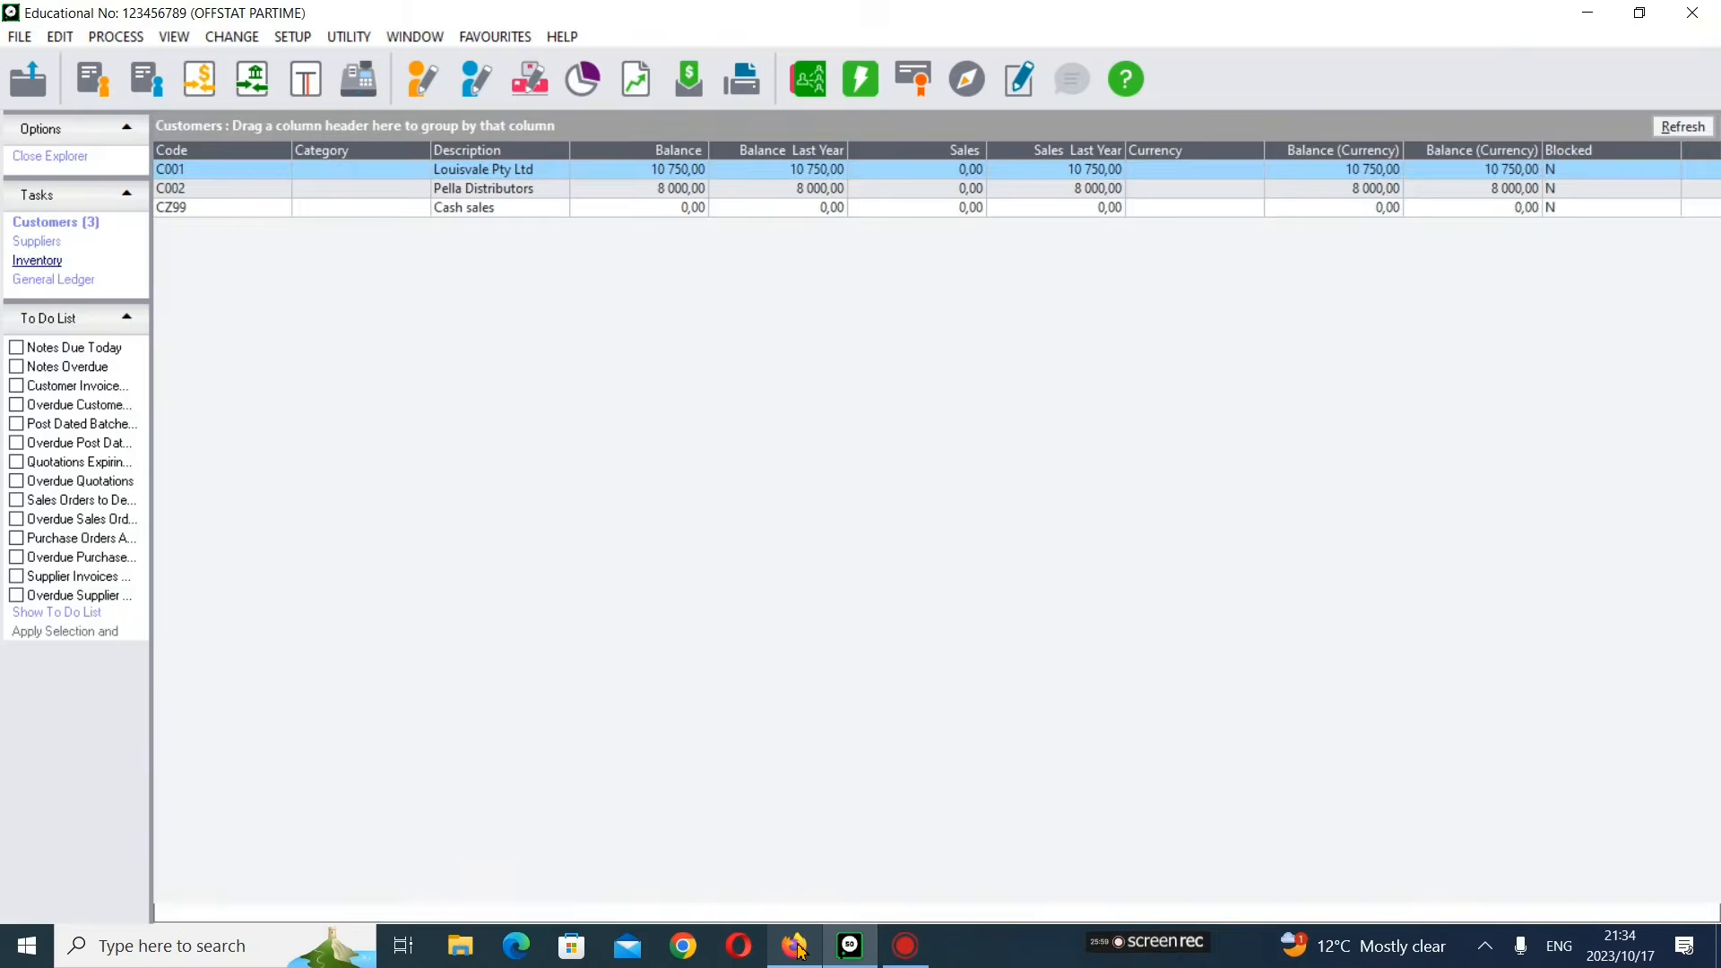
- Read the new-supplier note for King Office Supplies in the question paper PDF, and open the supplier accounts for editing in Sage Pastel
left_click(794, 946)
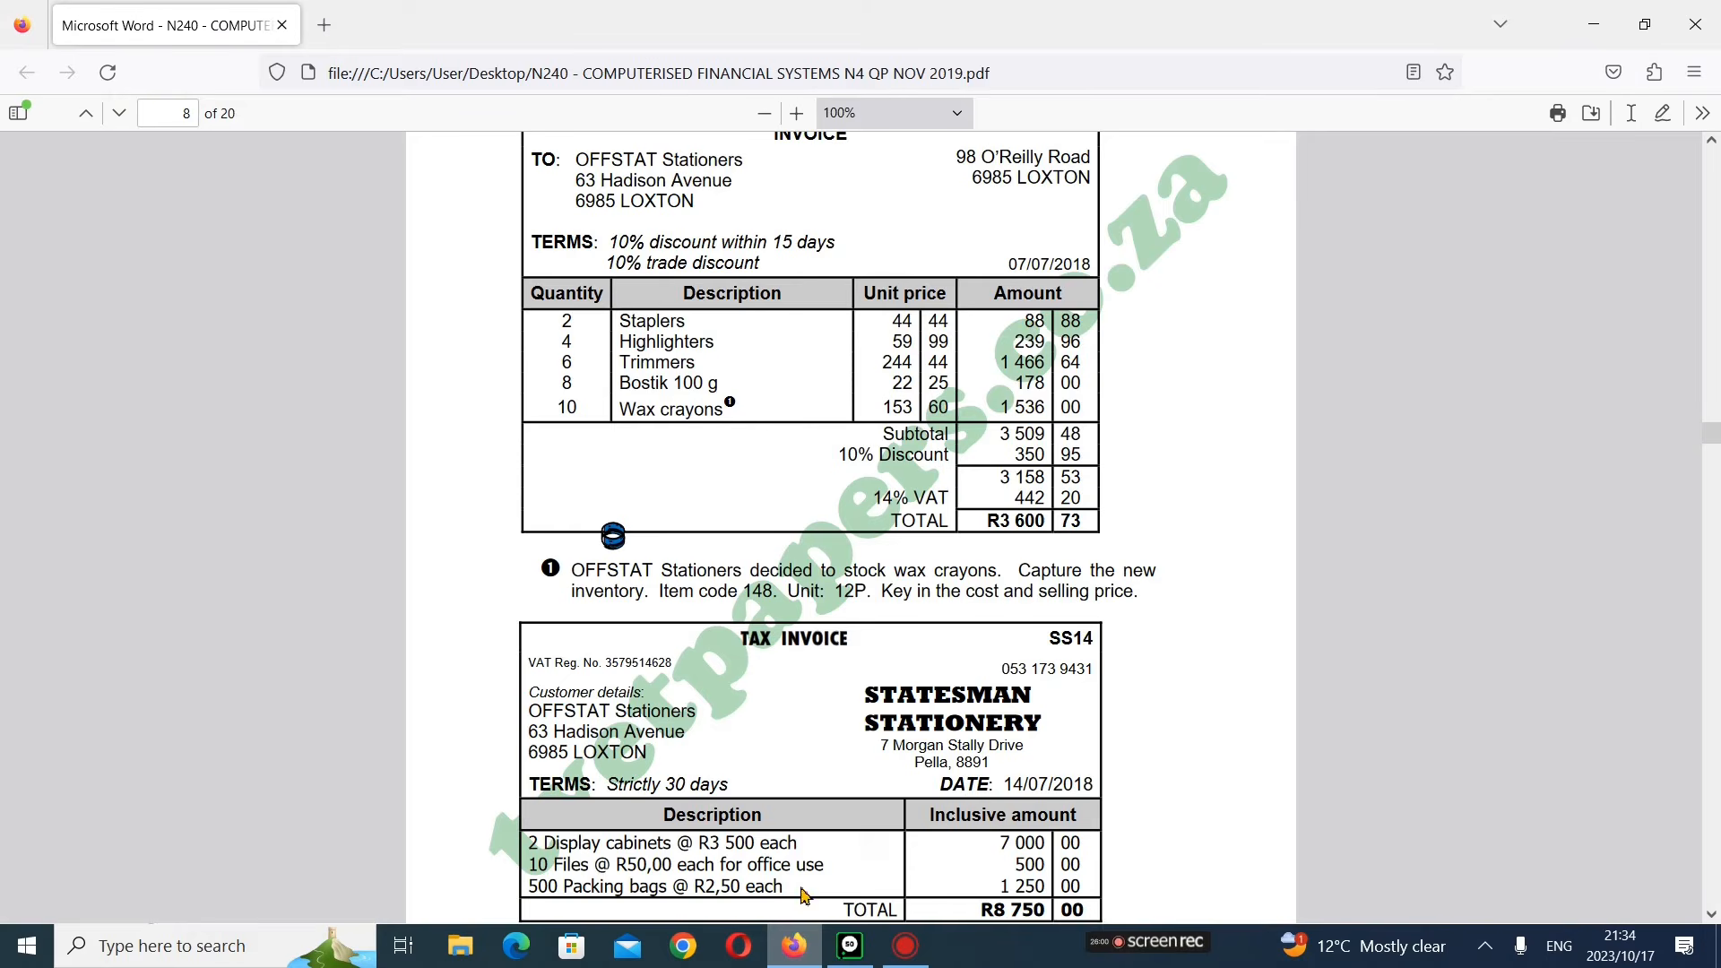
scroll(632, 630, "down", 5)
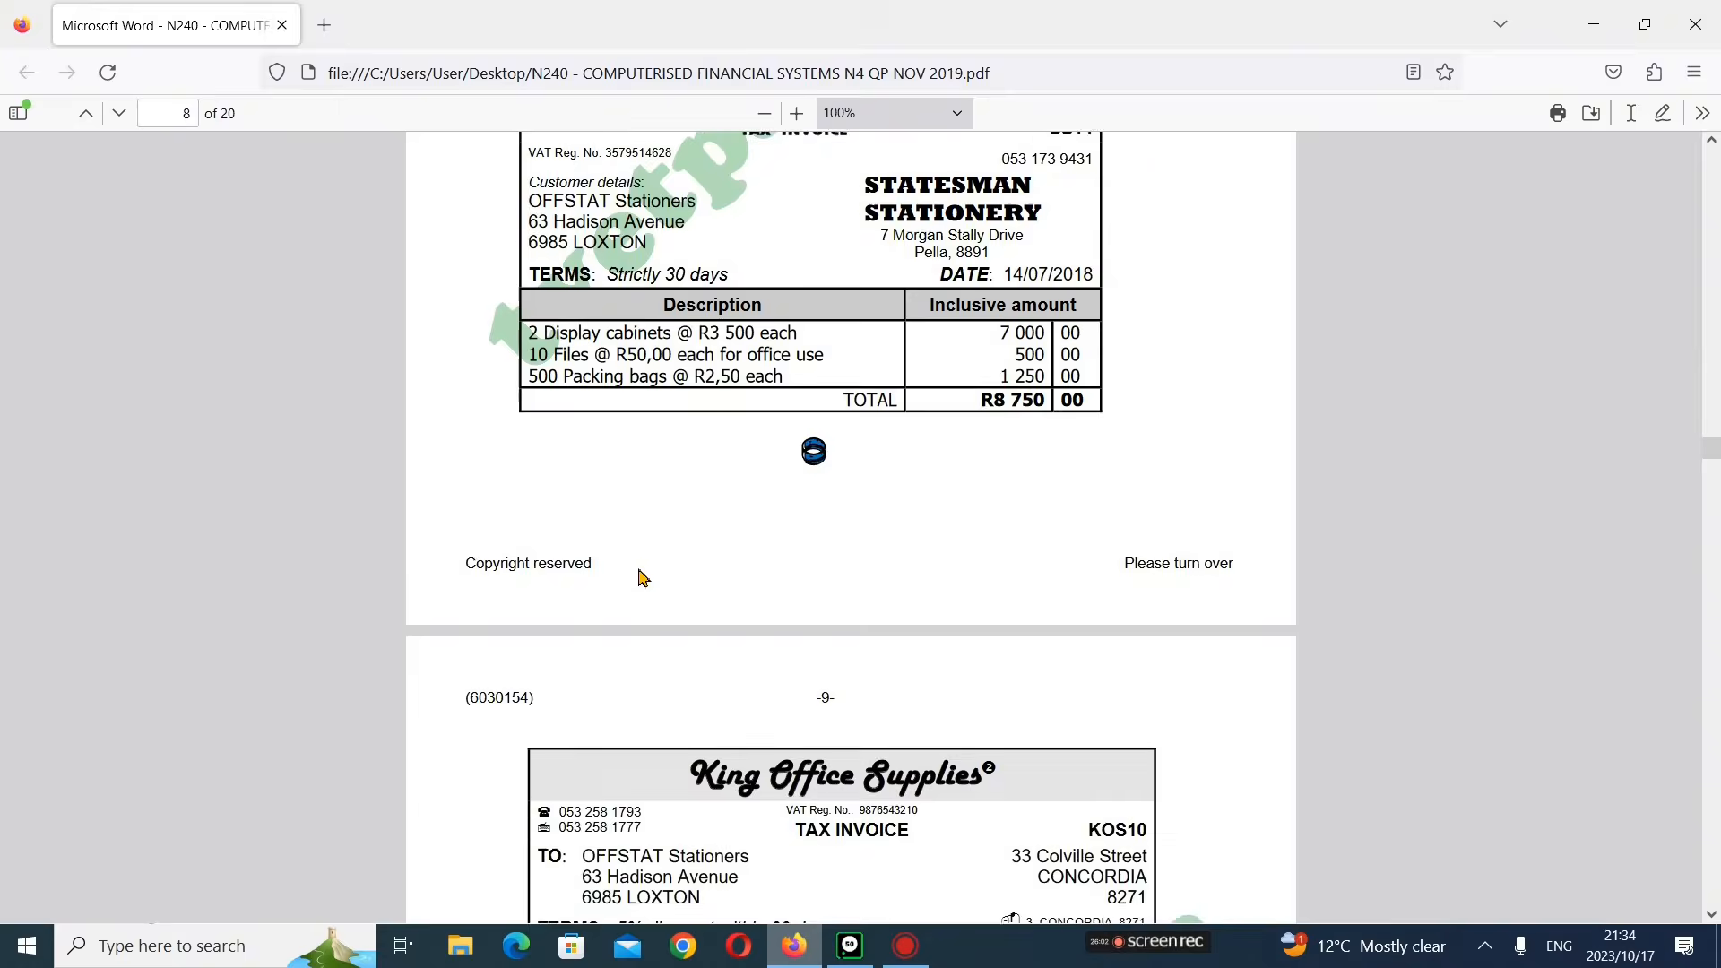
scroll(642, 576, "up", 2)
scroll(641, 576, "up", 1)
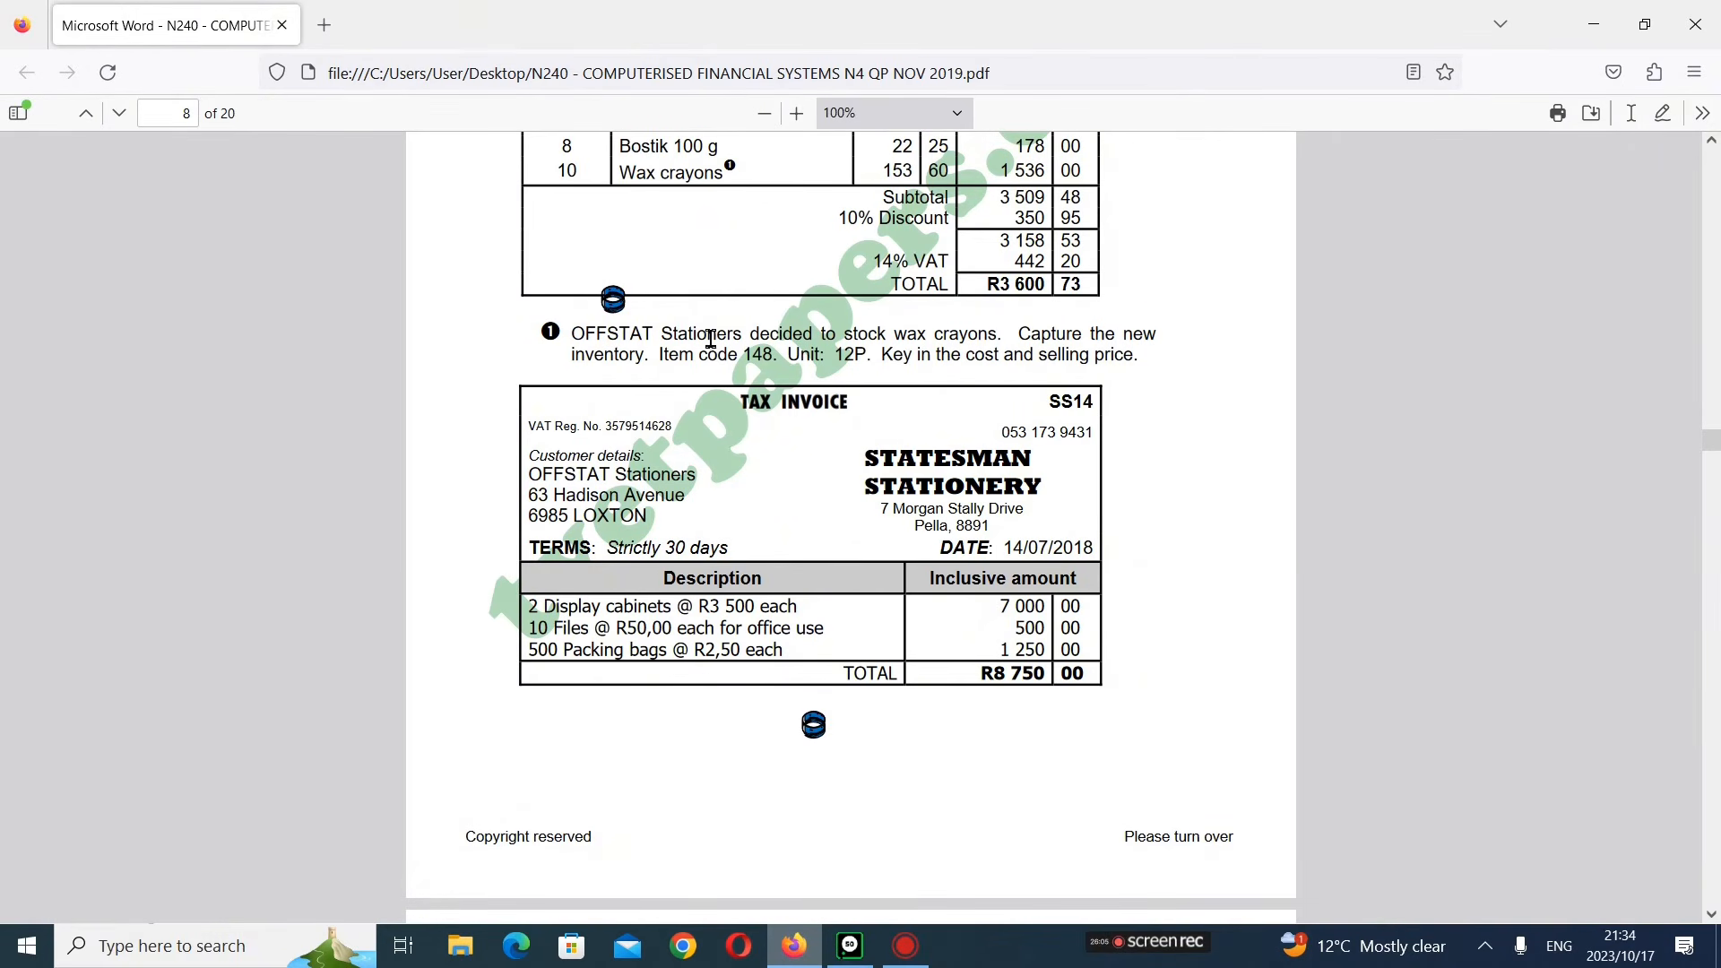
scroll(735, 361, "down", 10)
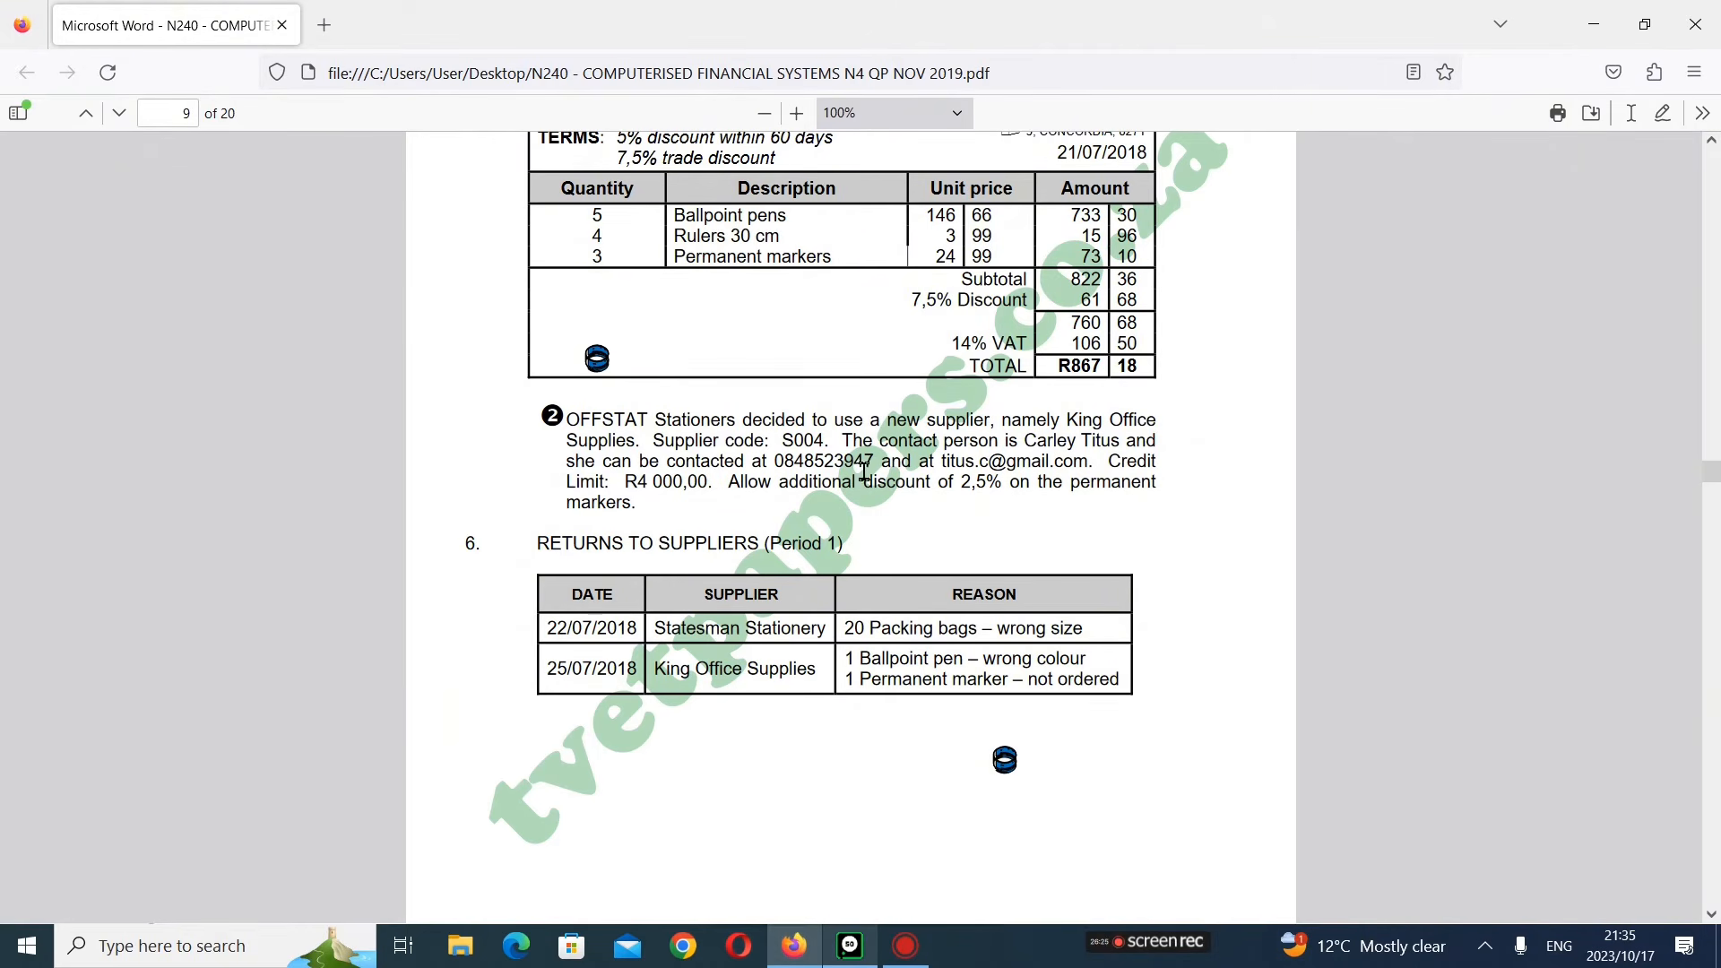
left_click(850, 947)
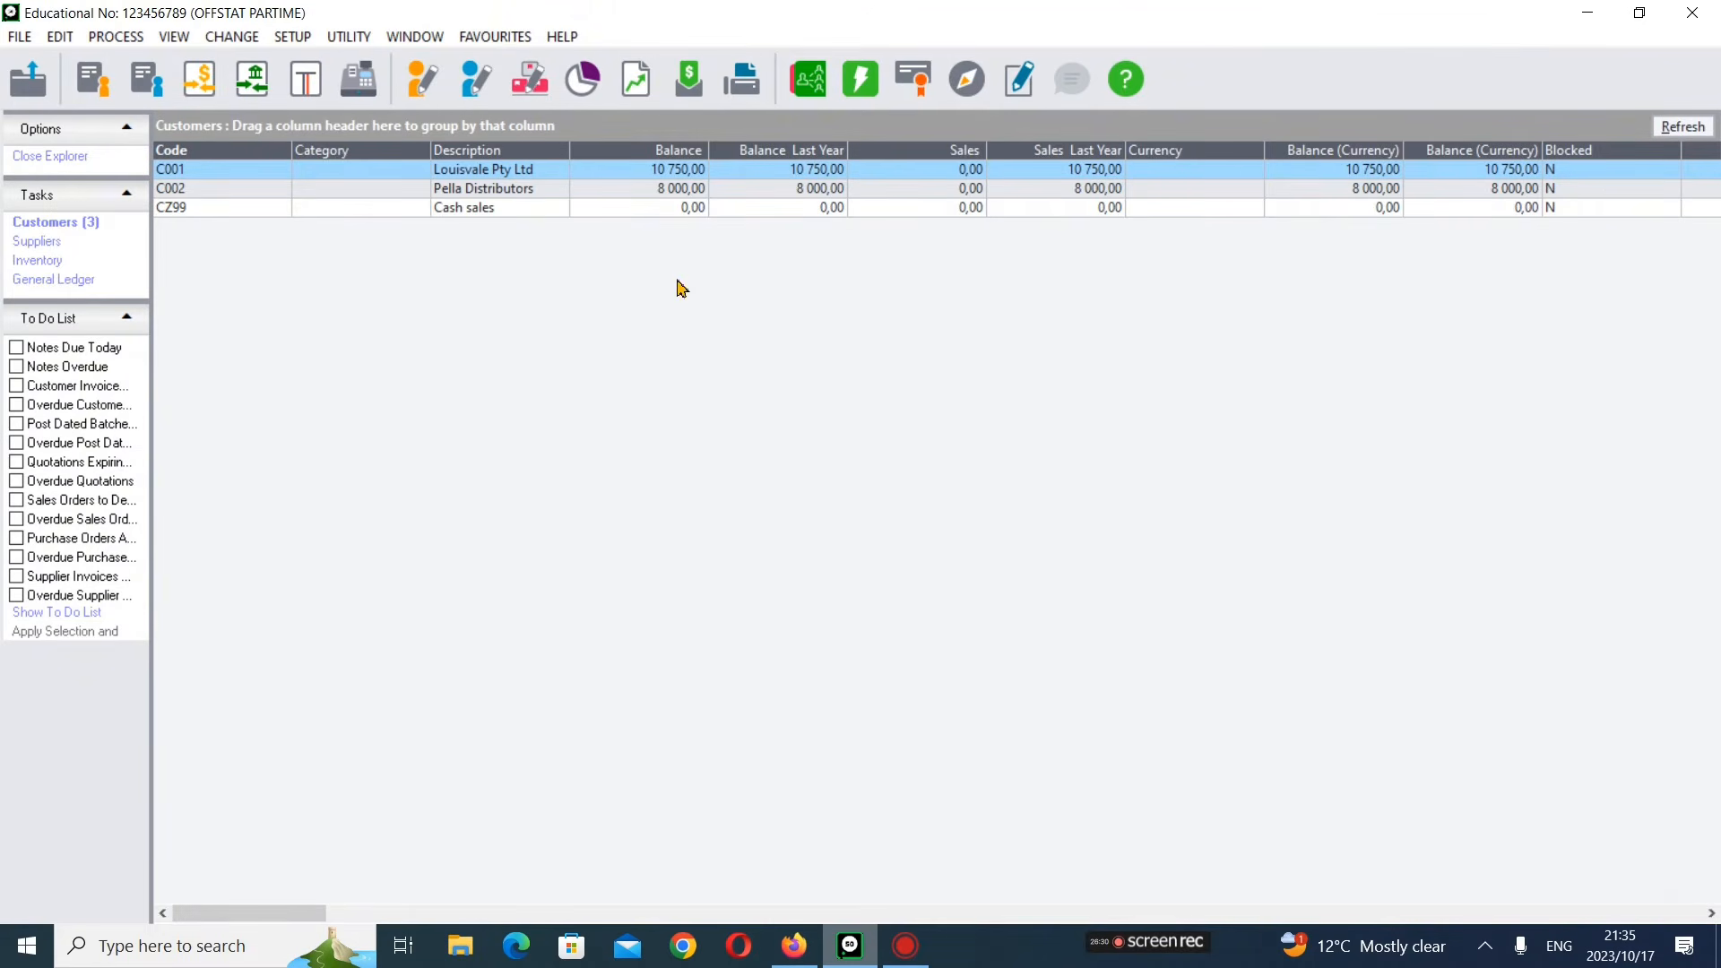
left_click(74, 45)
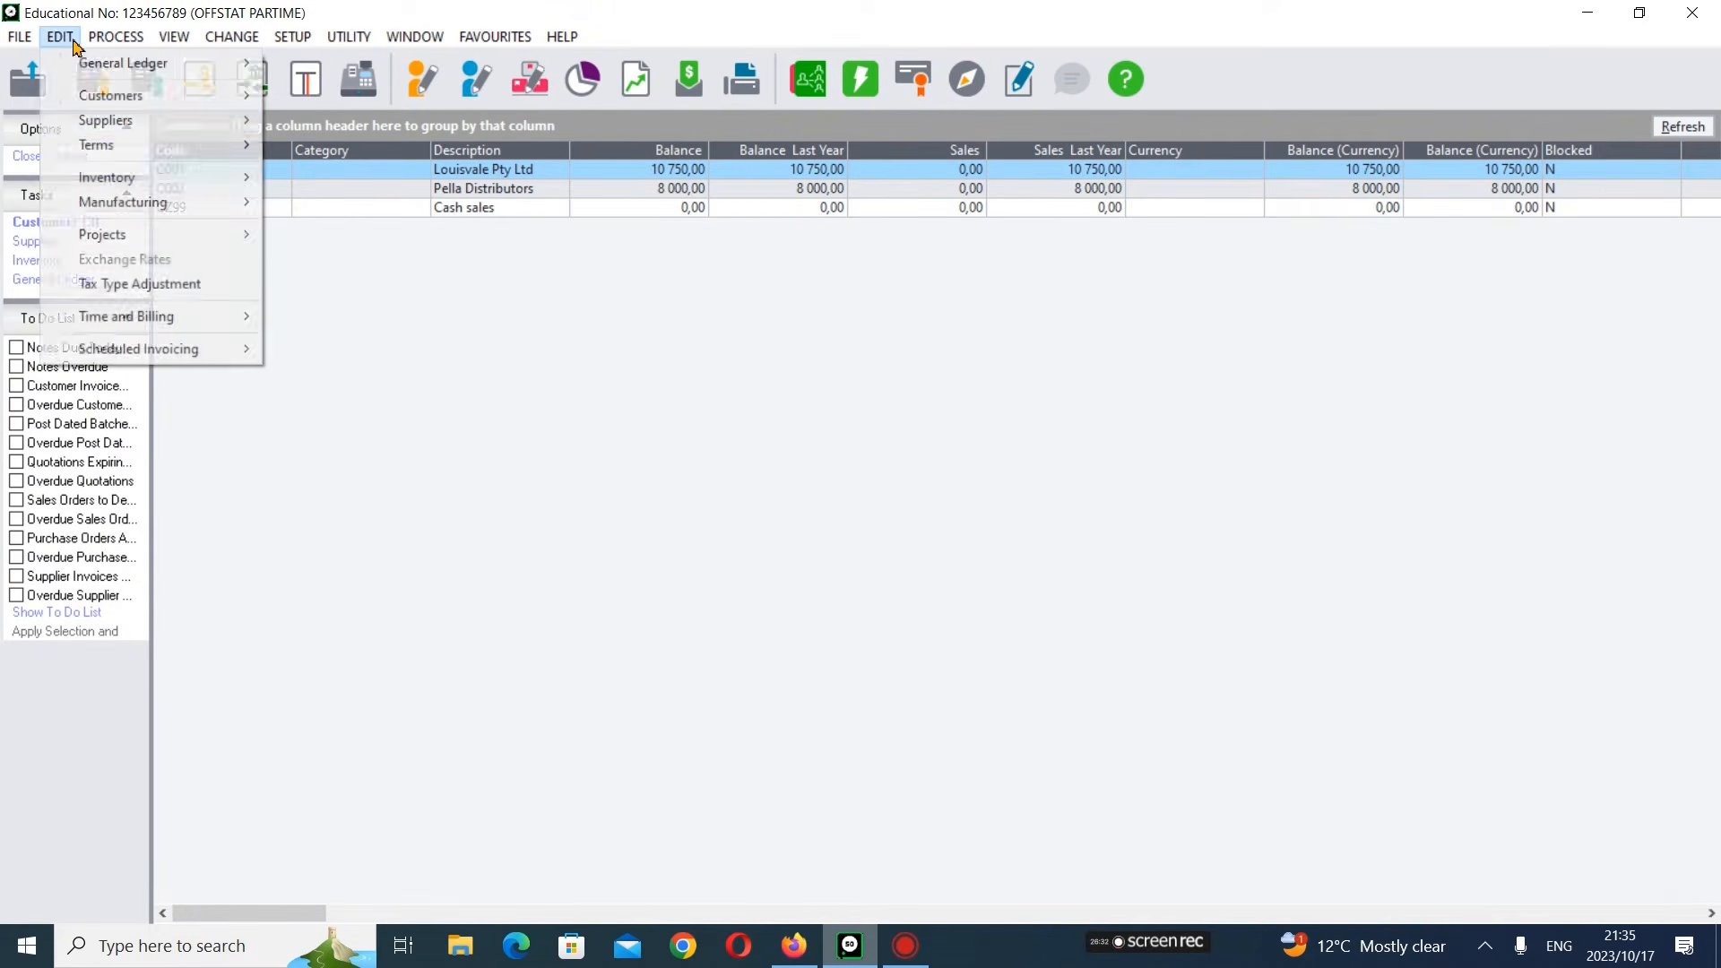
mouse_move(129, 119)
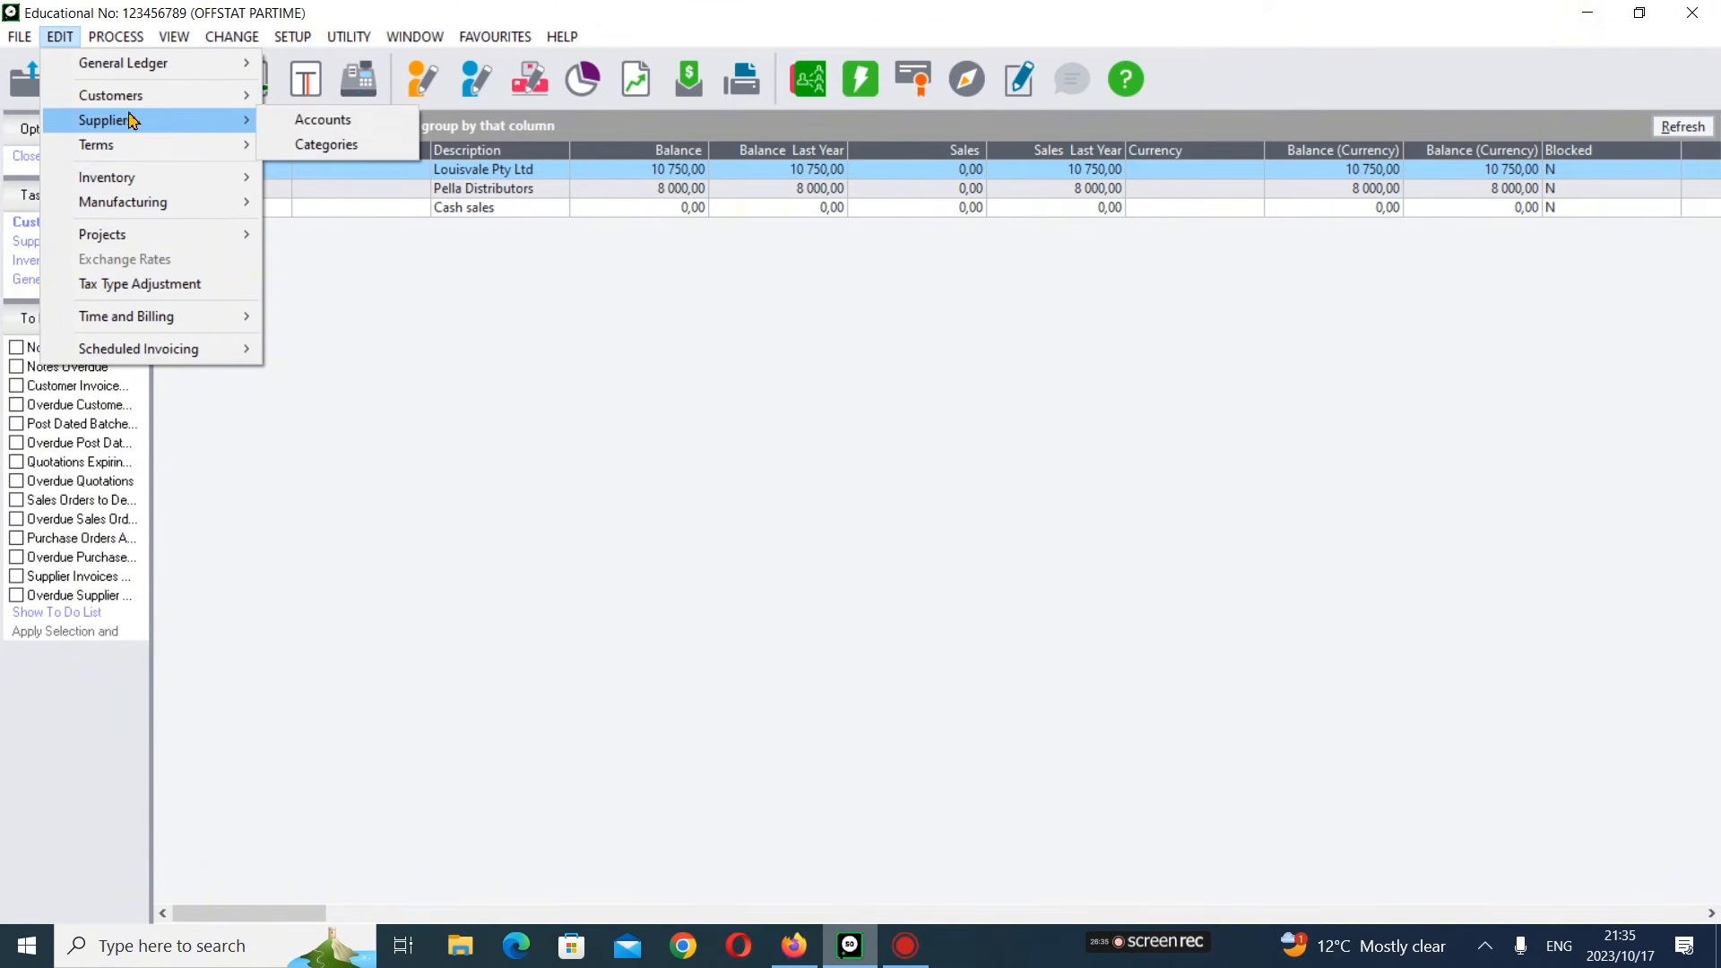
left_click(814, 947)
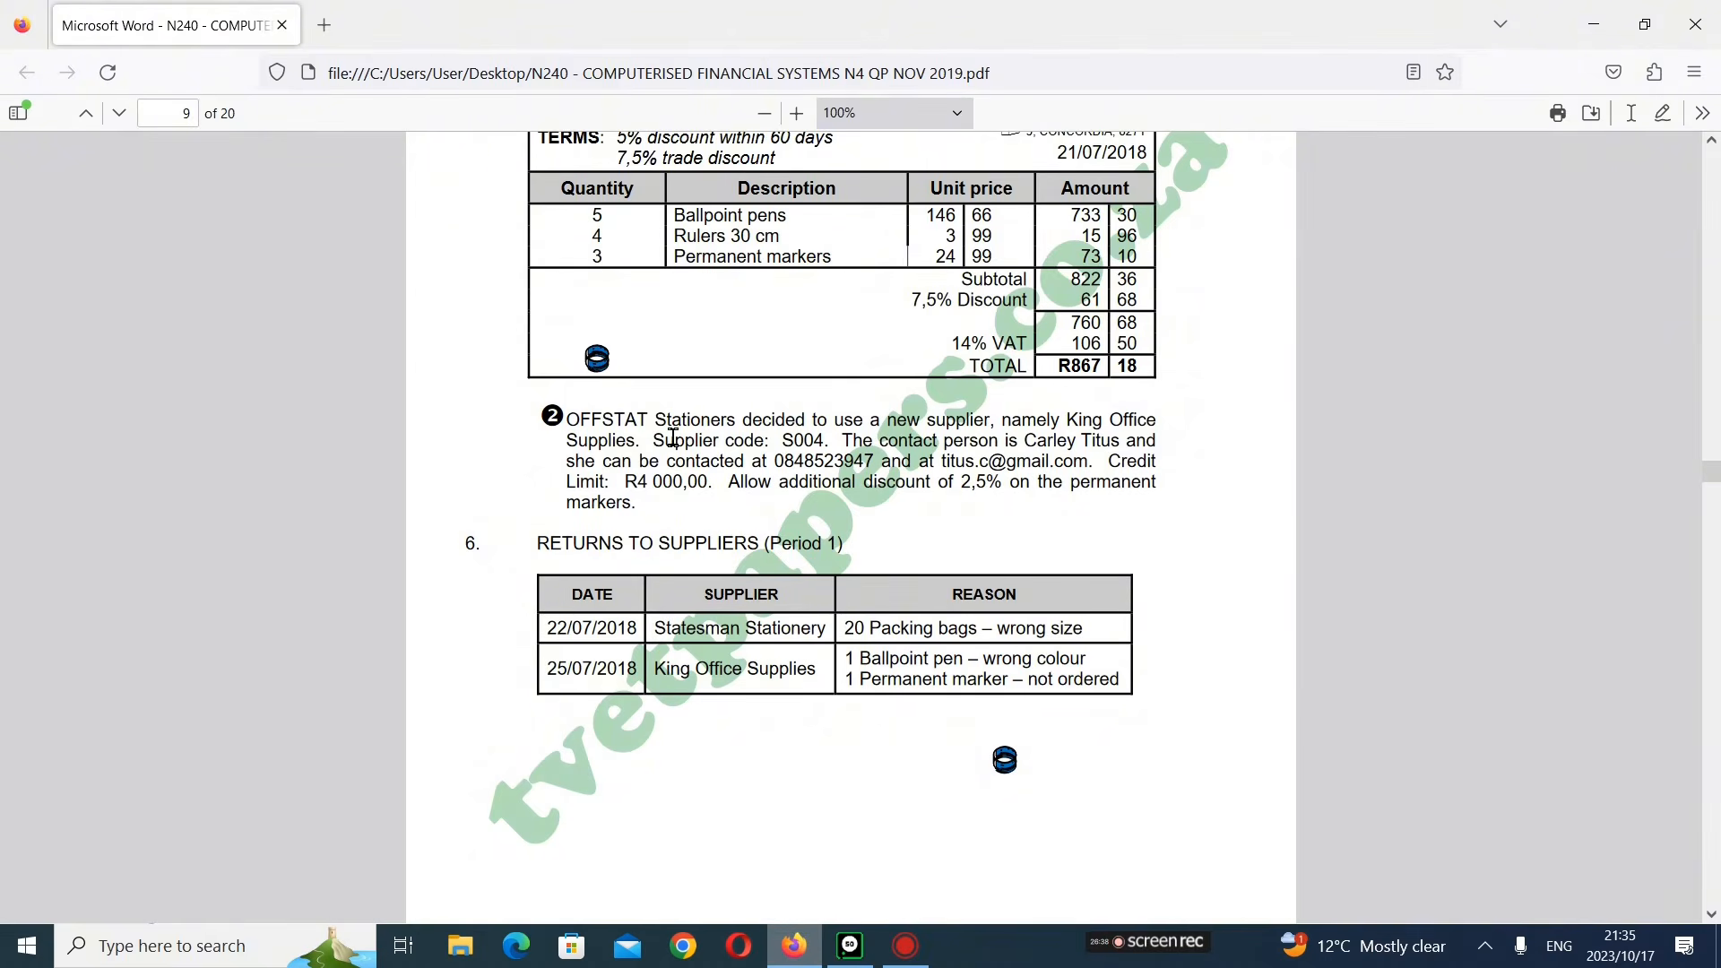
left_click(850, 946)
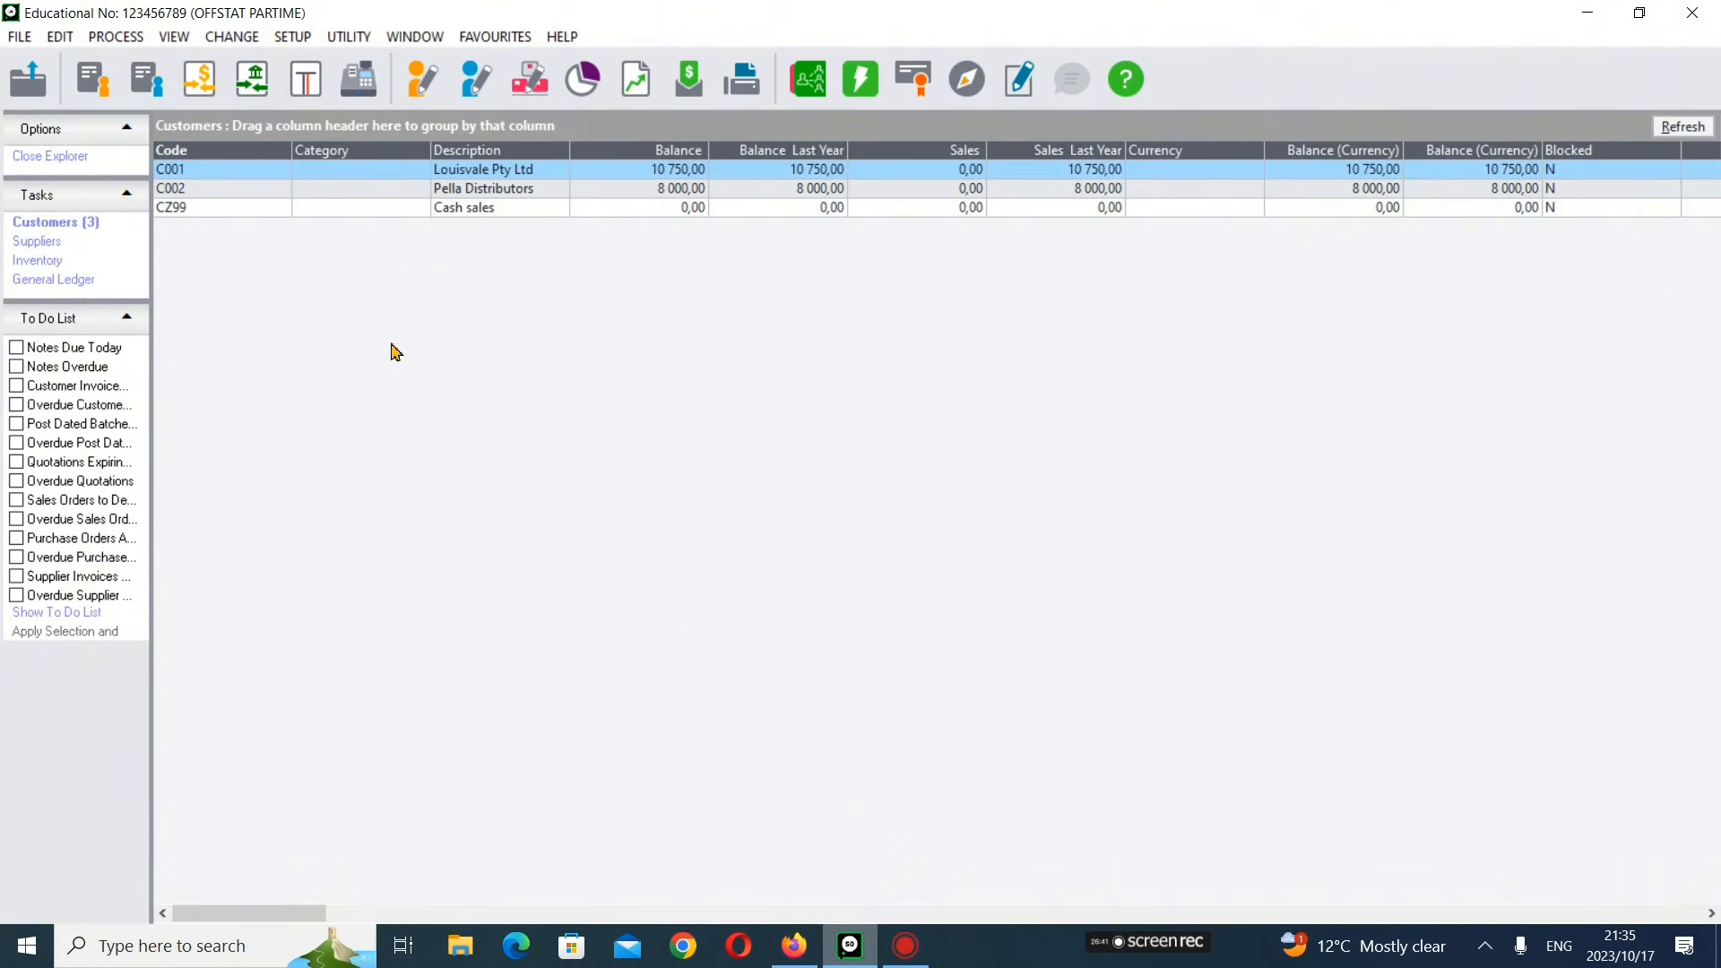
left_click(73, 39)
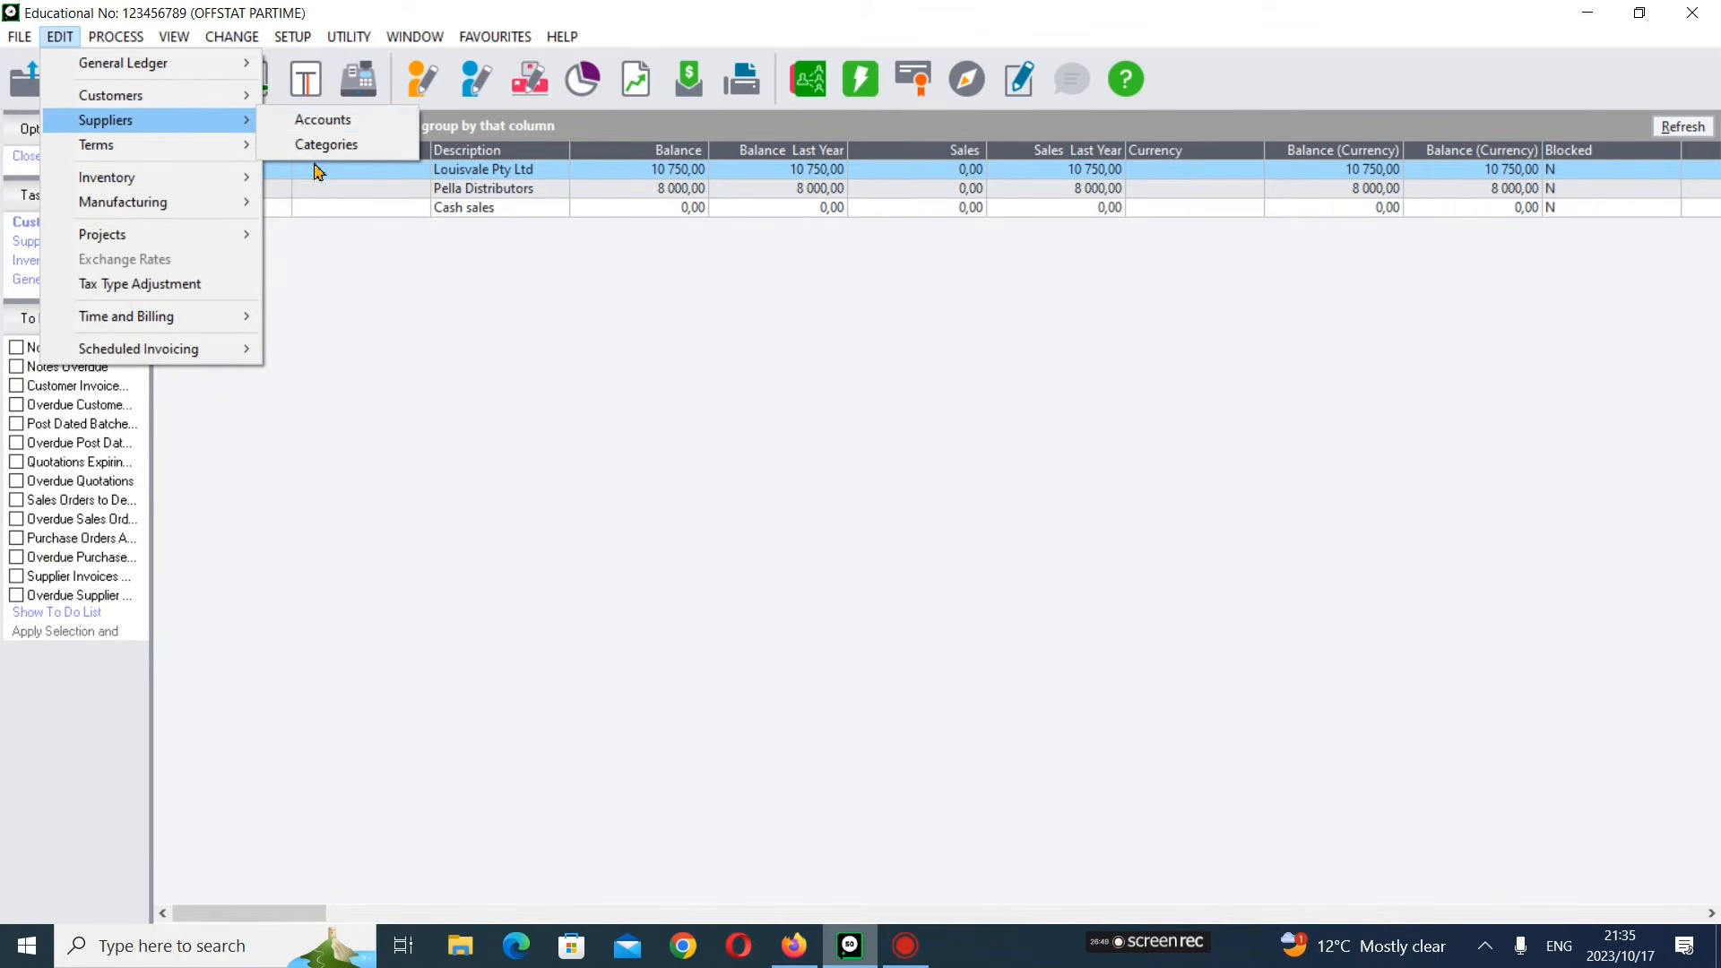
left_click(323, 120)
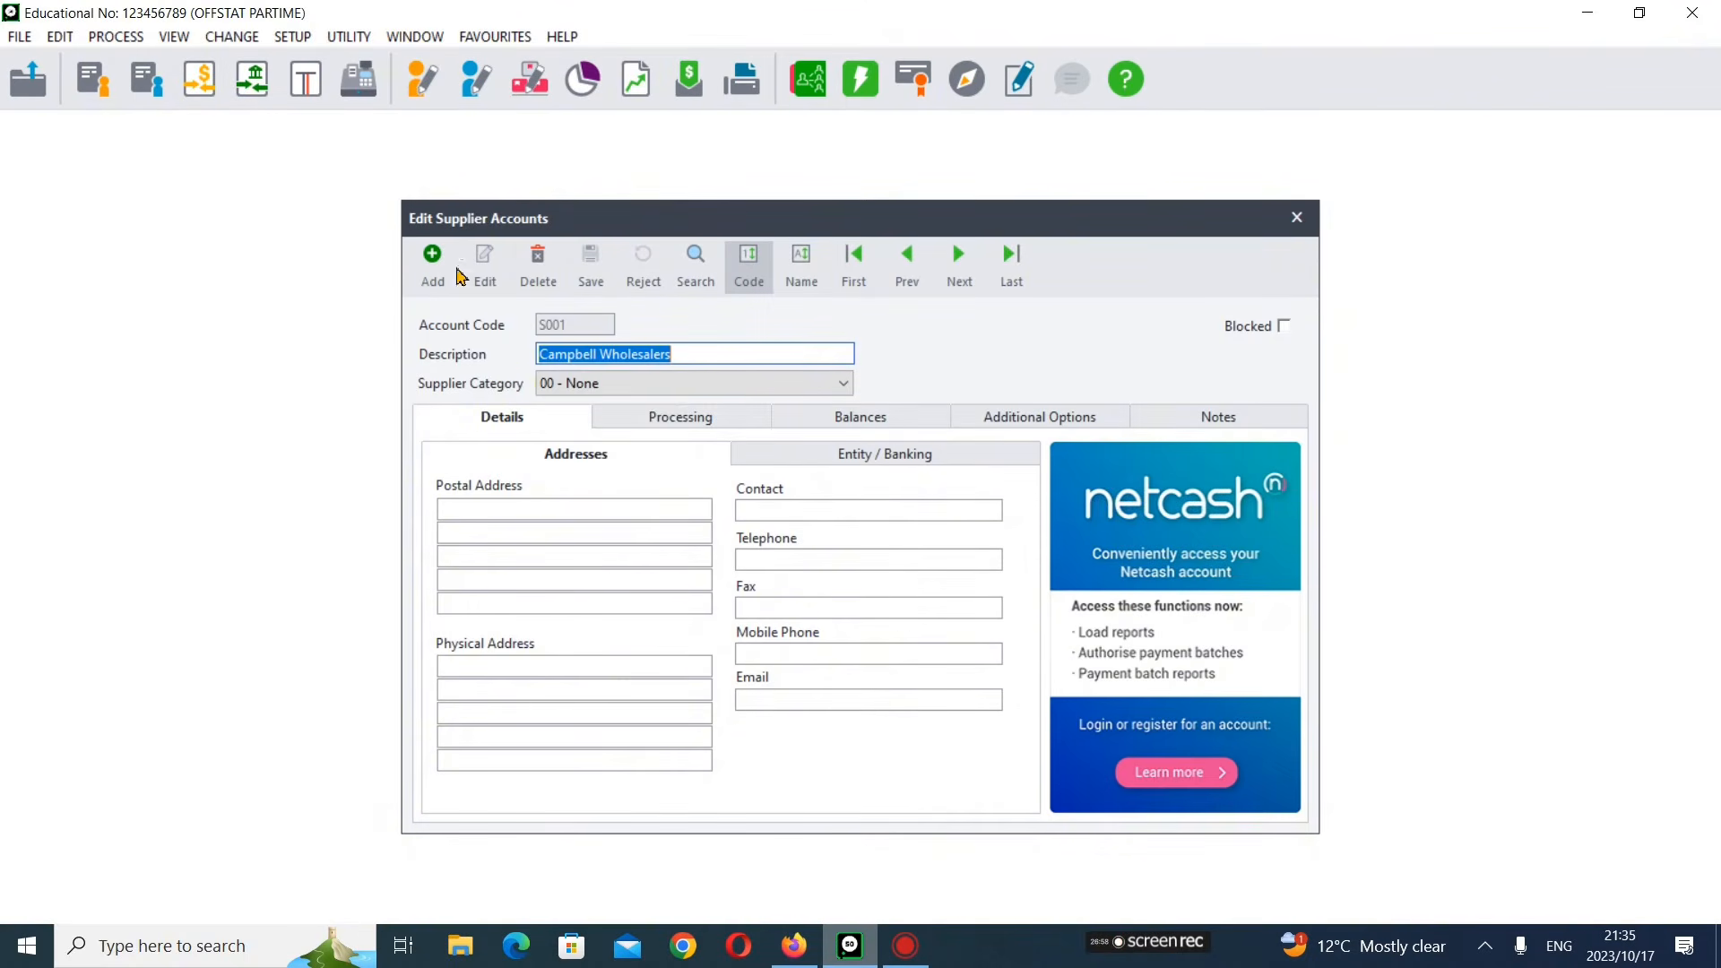
- Add a new supplier account with the code S004 given in the question paper
left_click(434, 260)
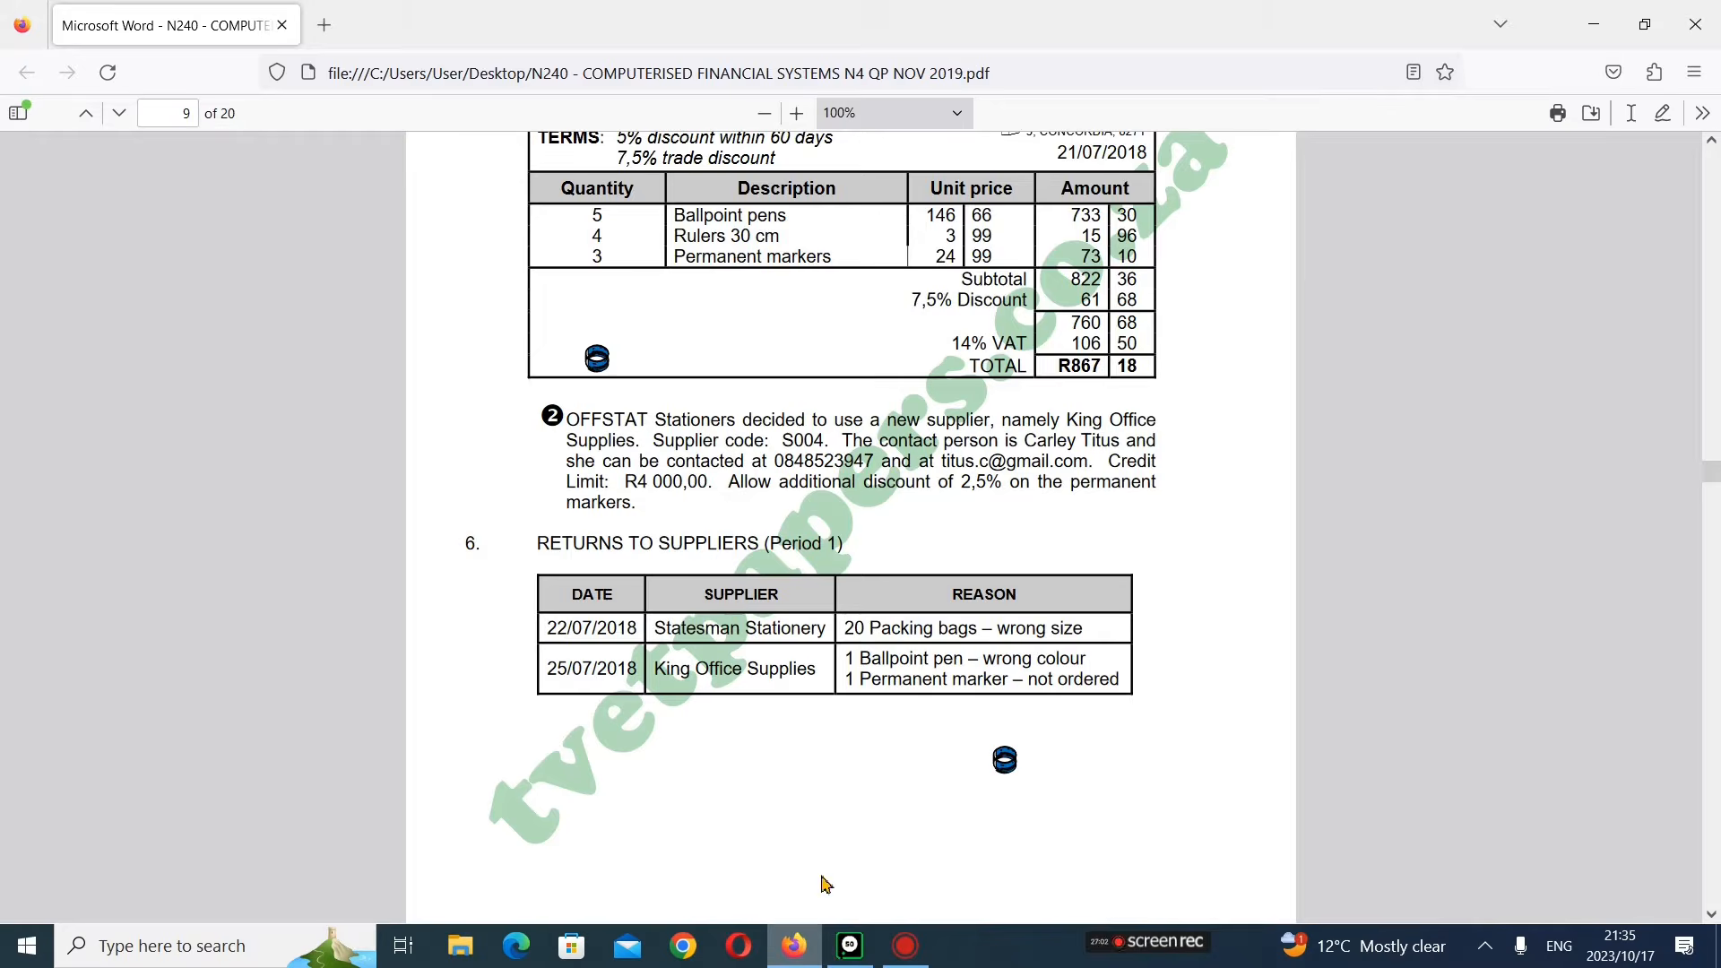
left_click(793, 945)
left_click(849, 946)
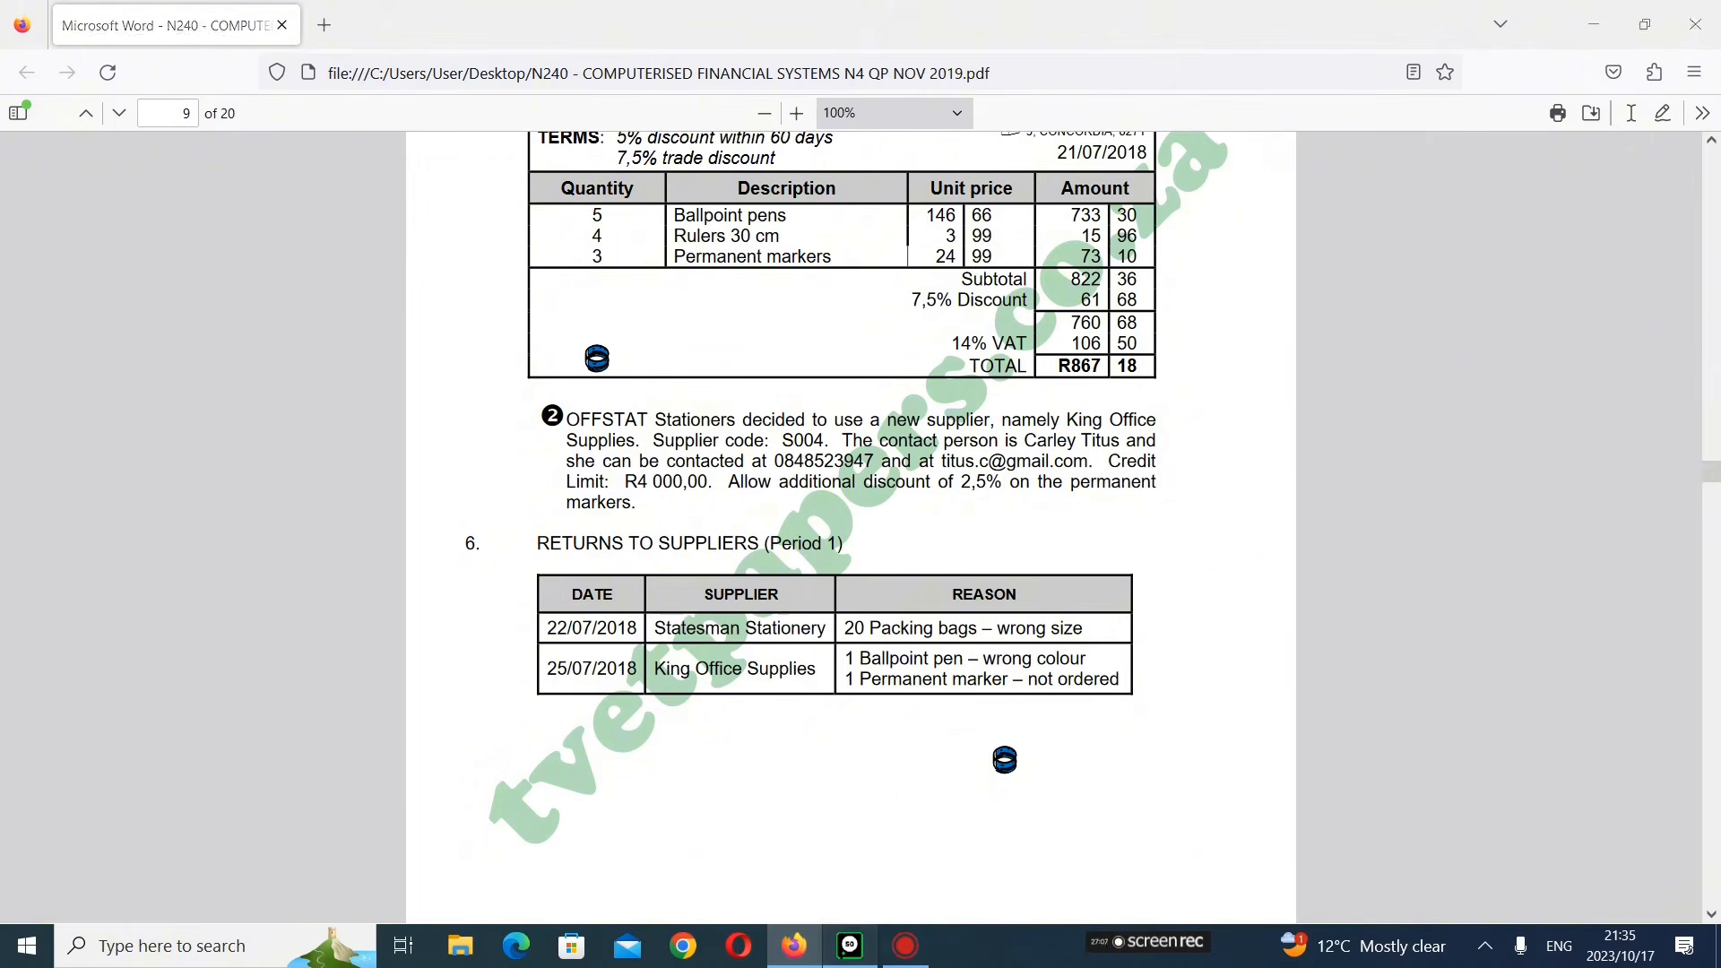
type("S004")
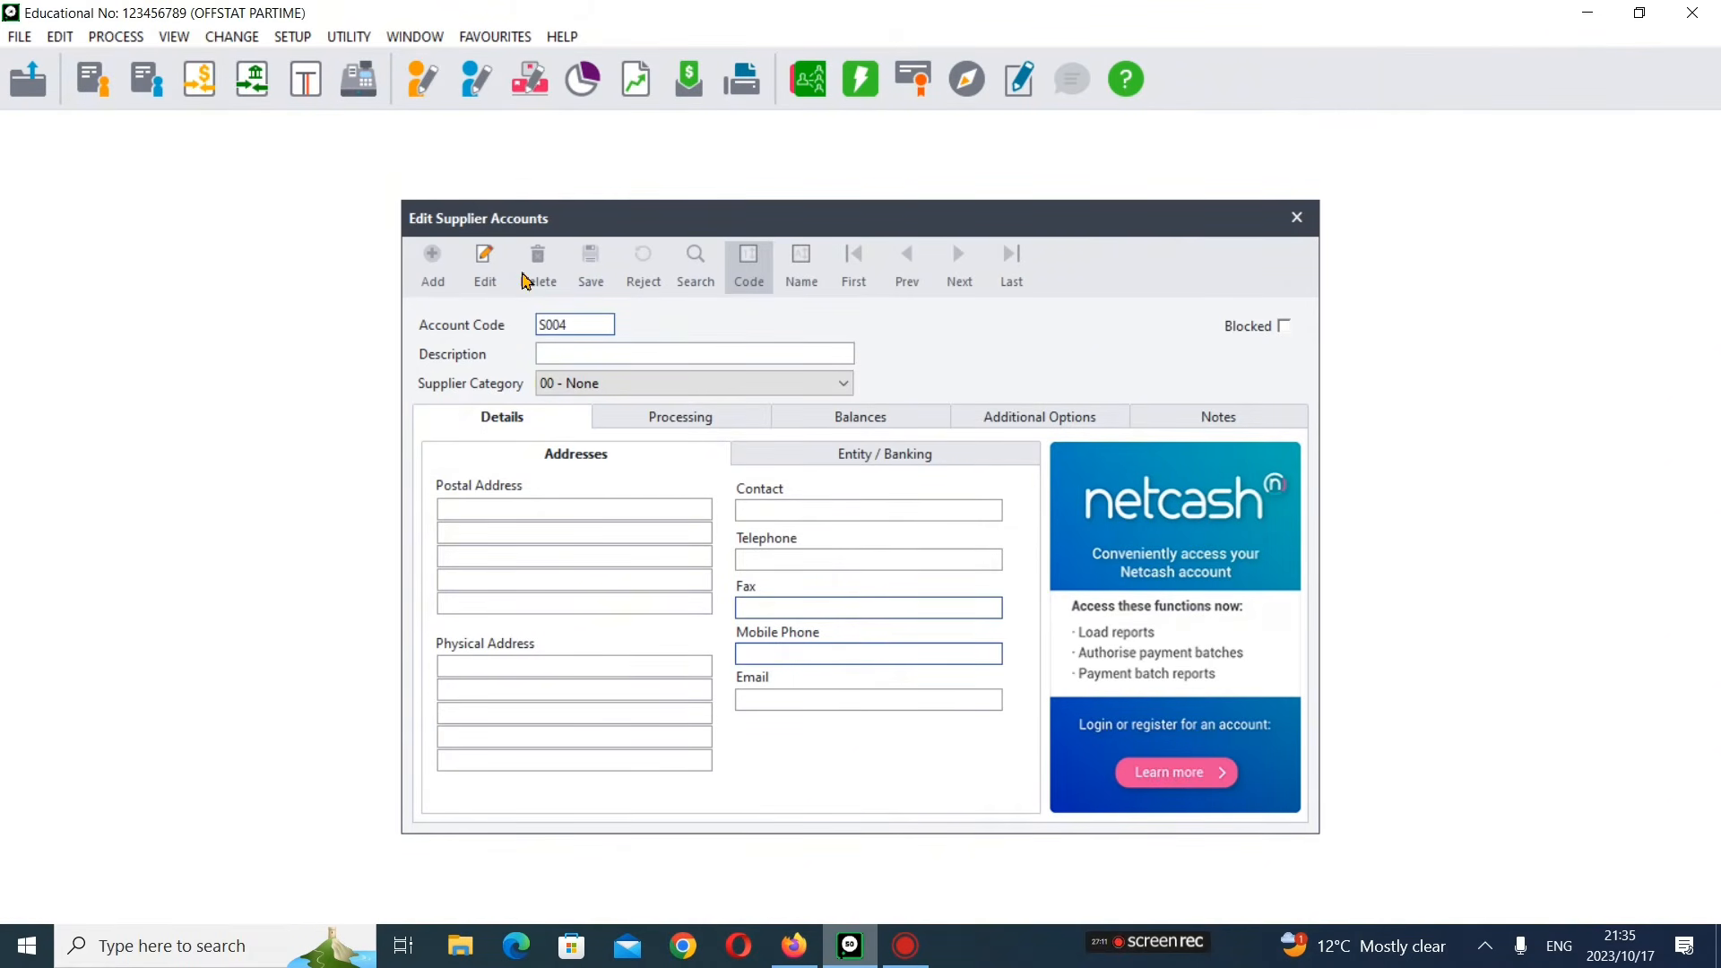
key("Return")
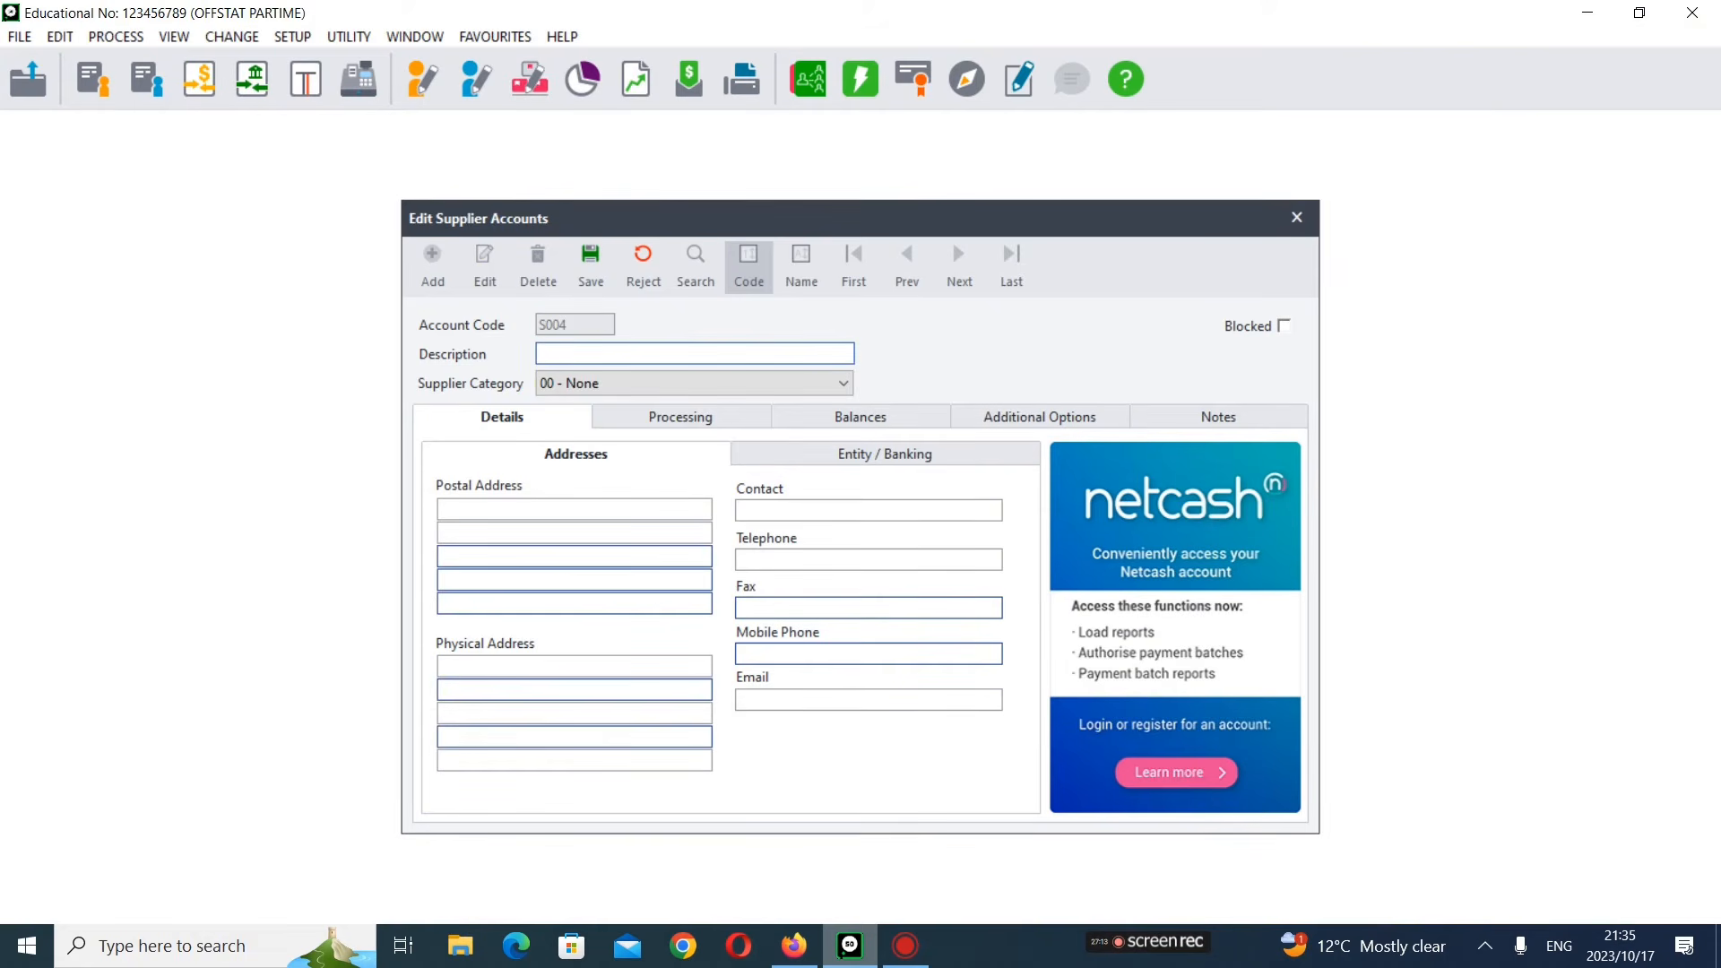
- Copy the supplier name from the question paper's note and paste it into the new account's description
left_click(821, 952)
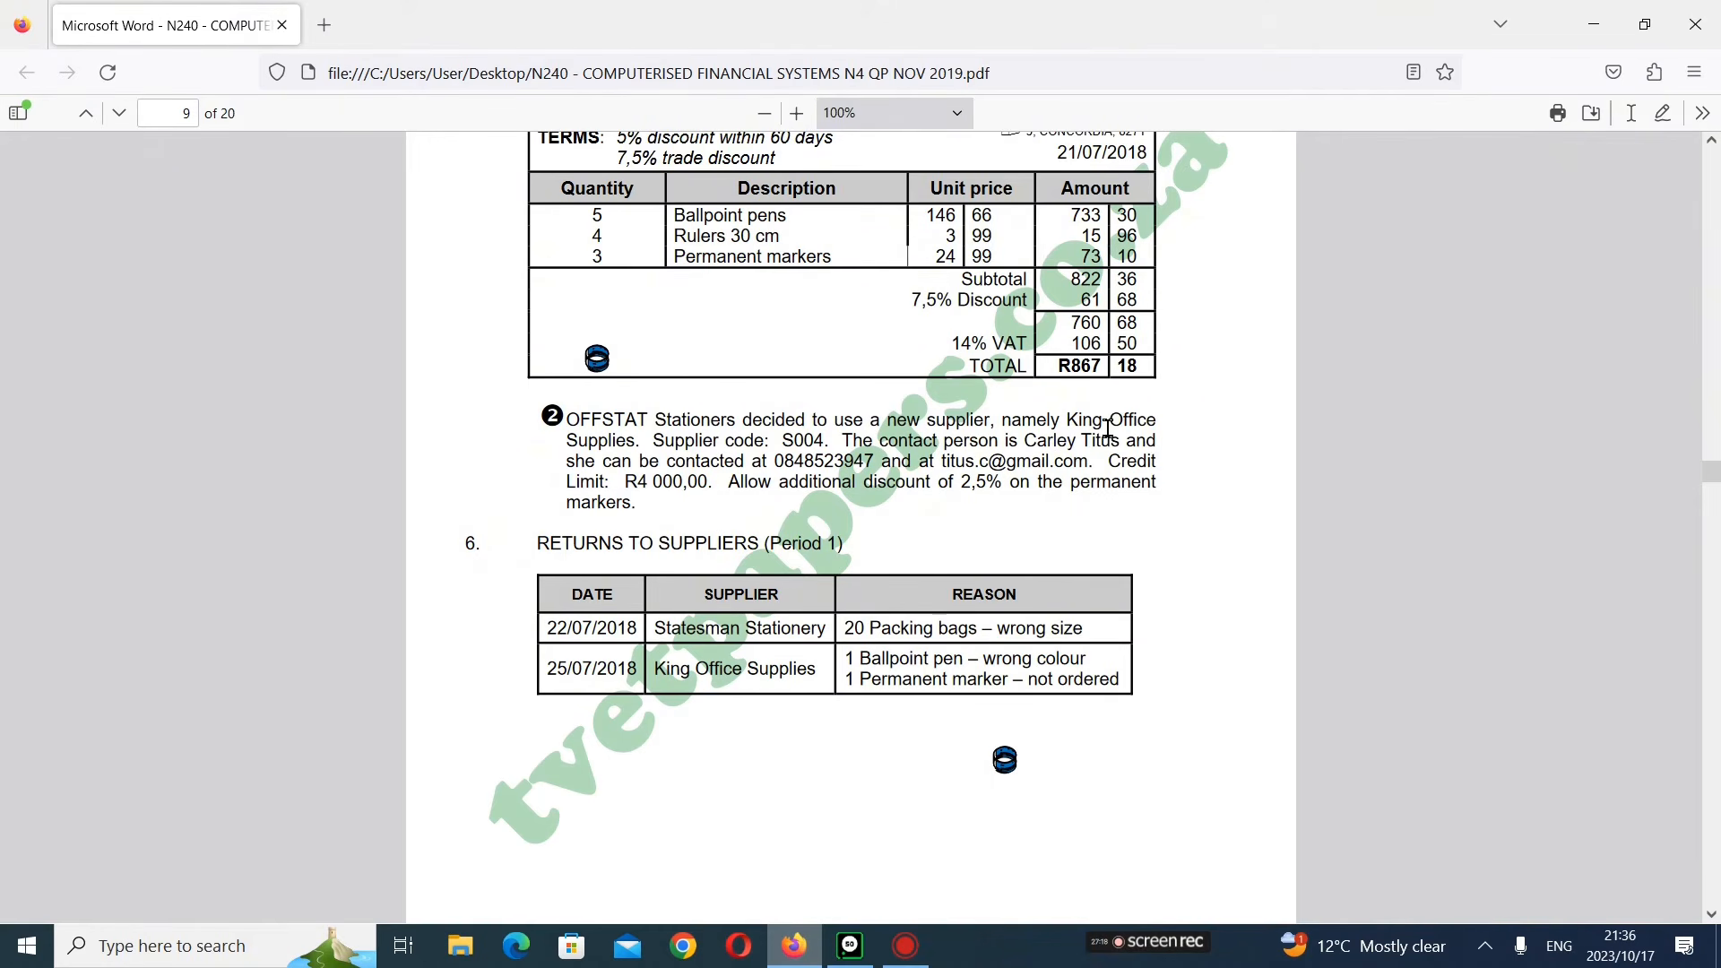
left_click_drag(1066, 419, 1167, 436)
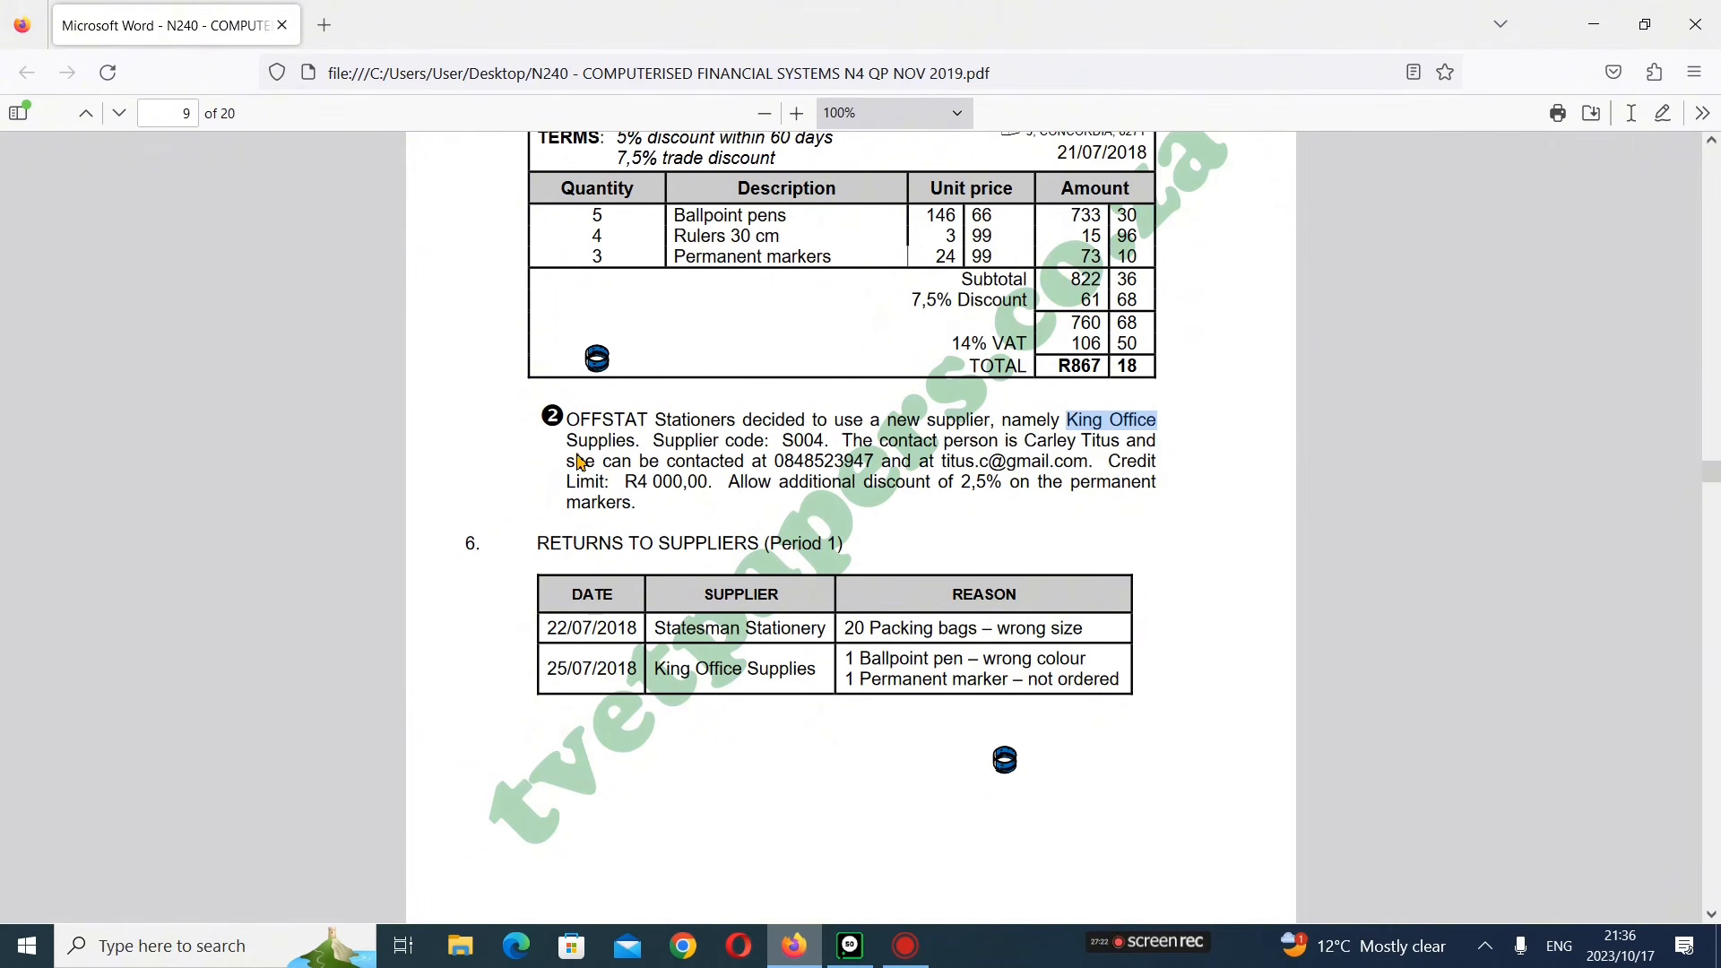
left_click_drag(1068, 423, 635, 444)
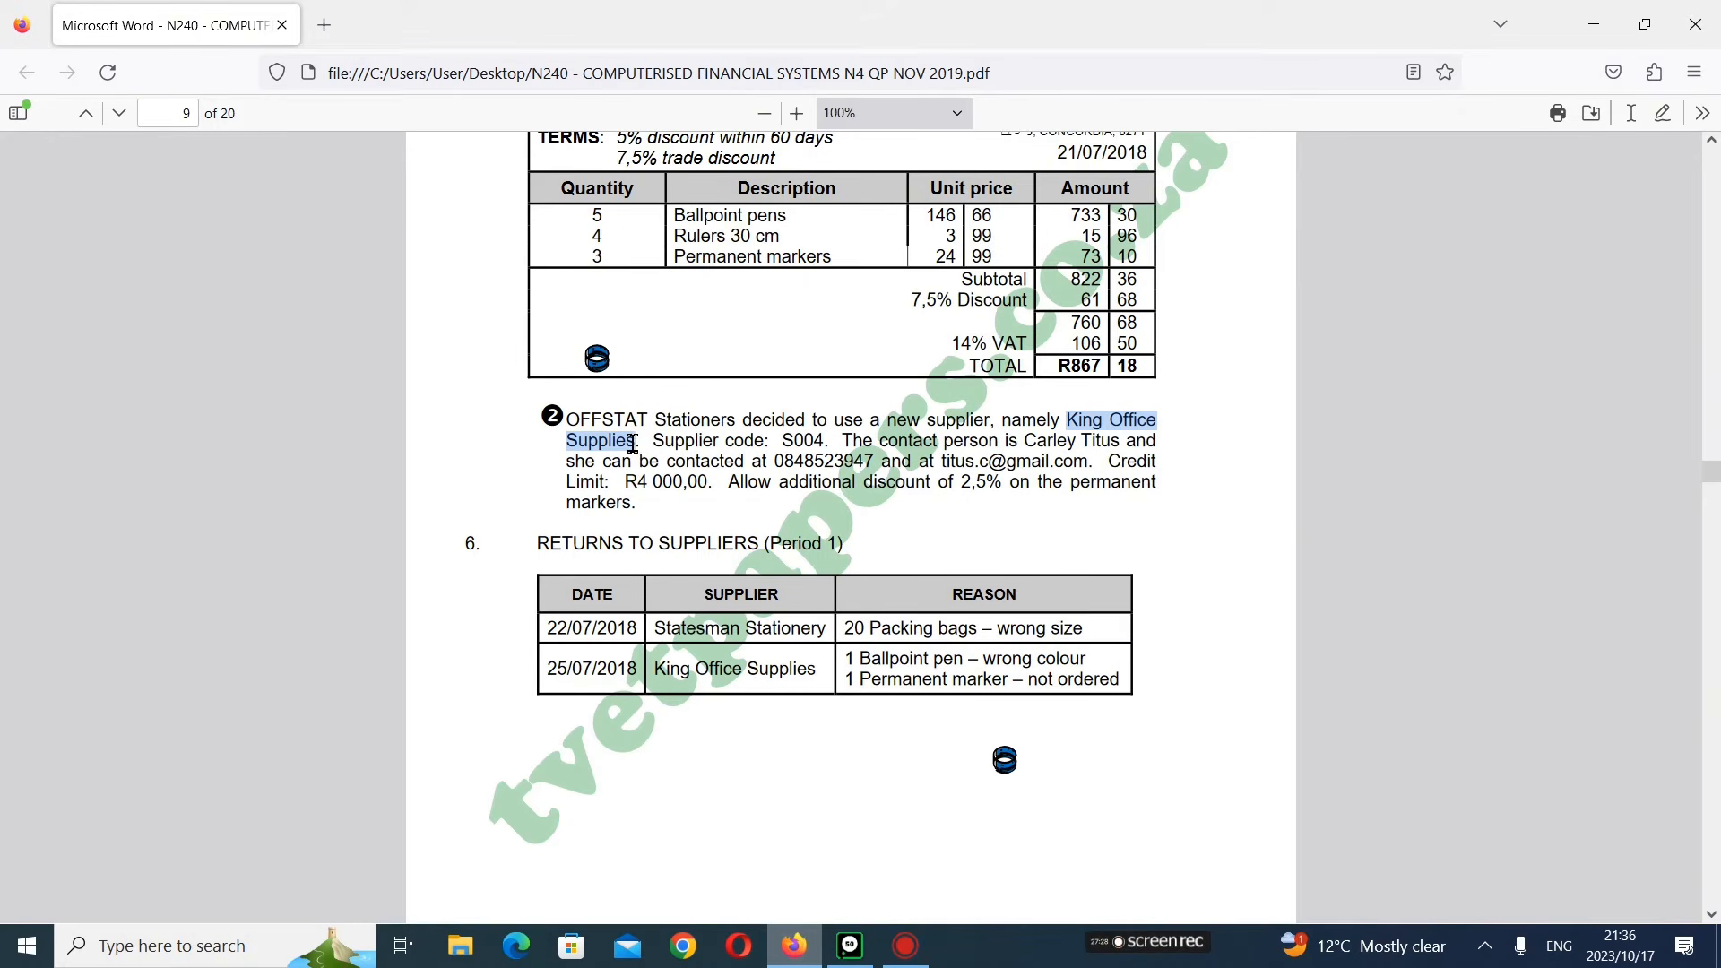
right_click(633, 443)
left_click(664, 464)
left_click(852, 952)
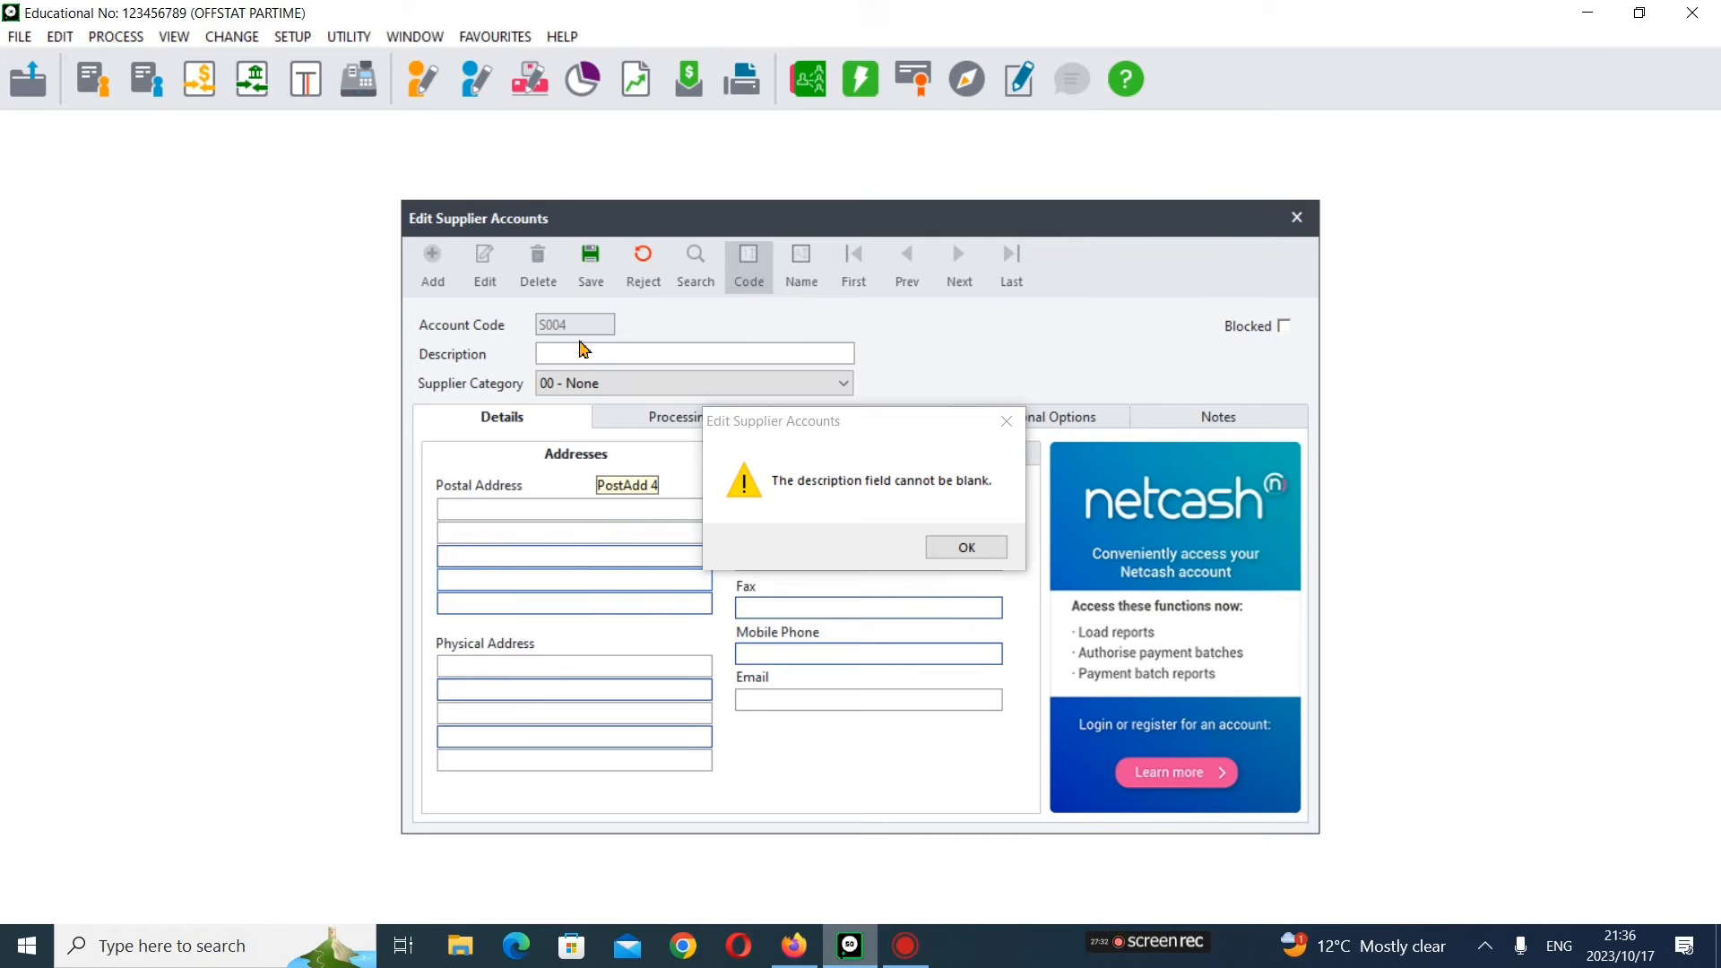
left_click(1006, 421)
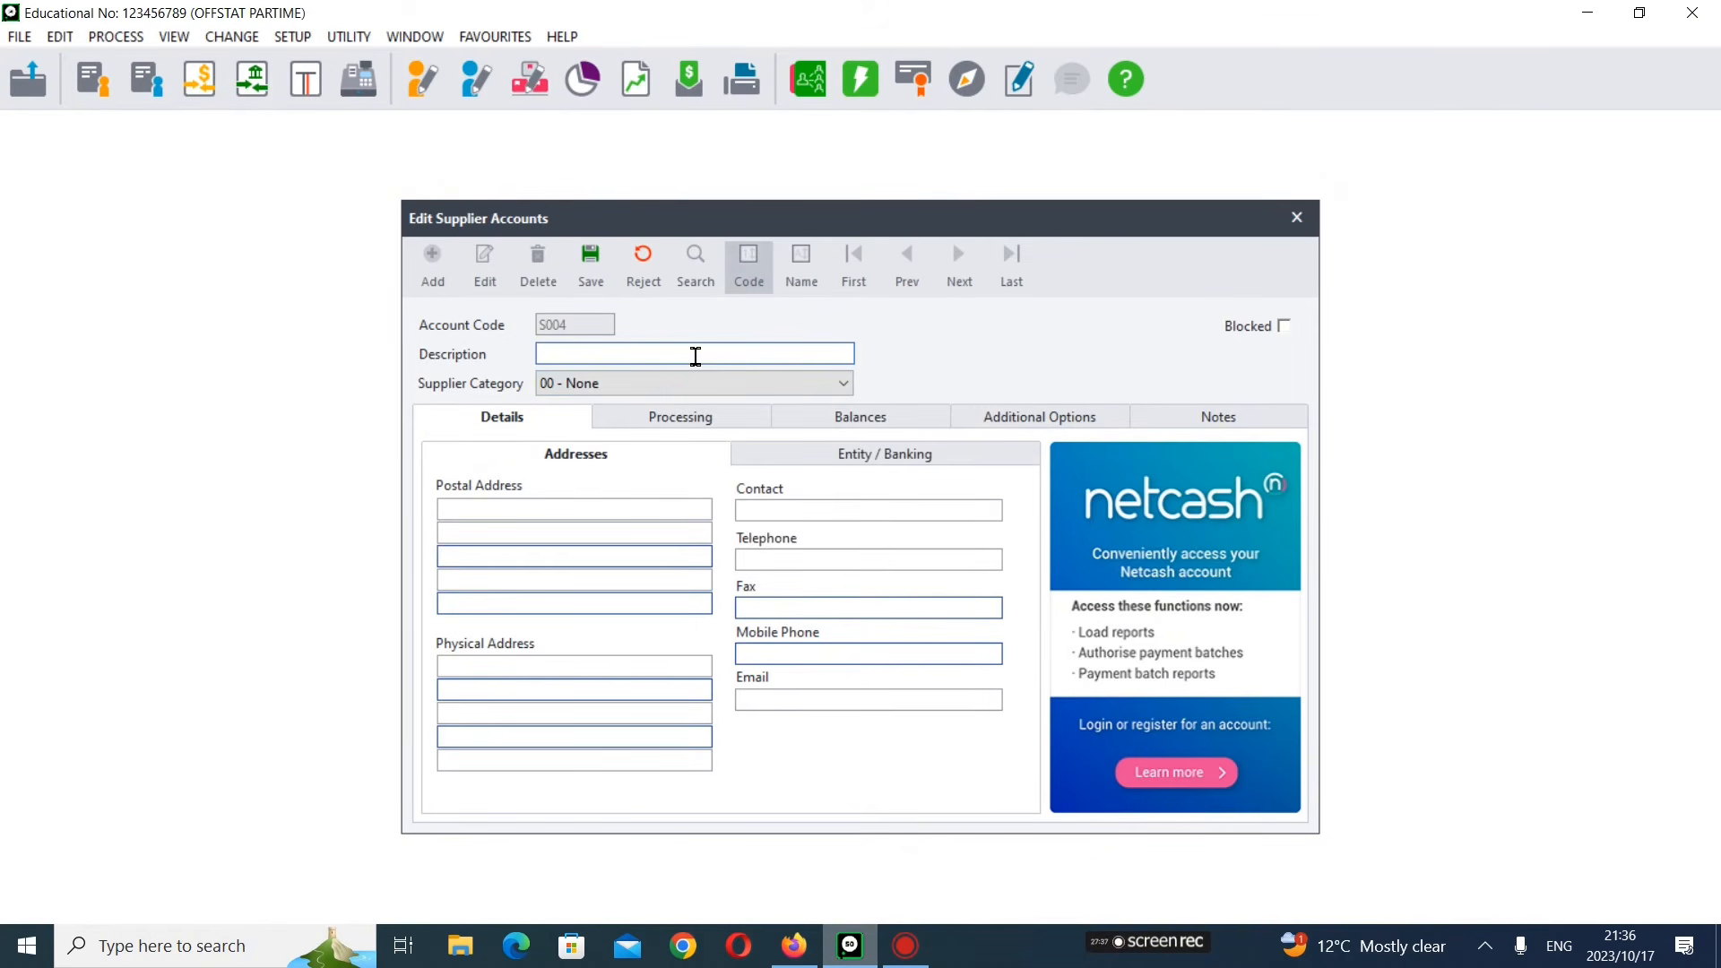
right_click(668, 354)
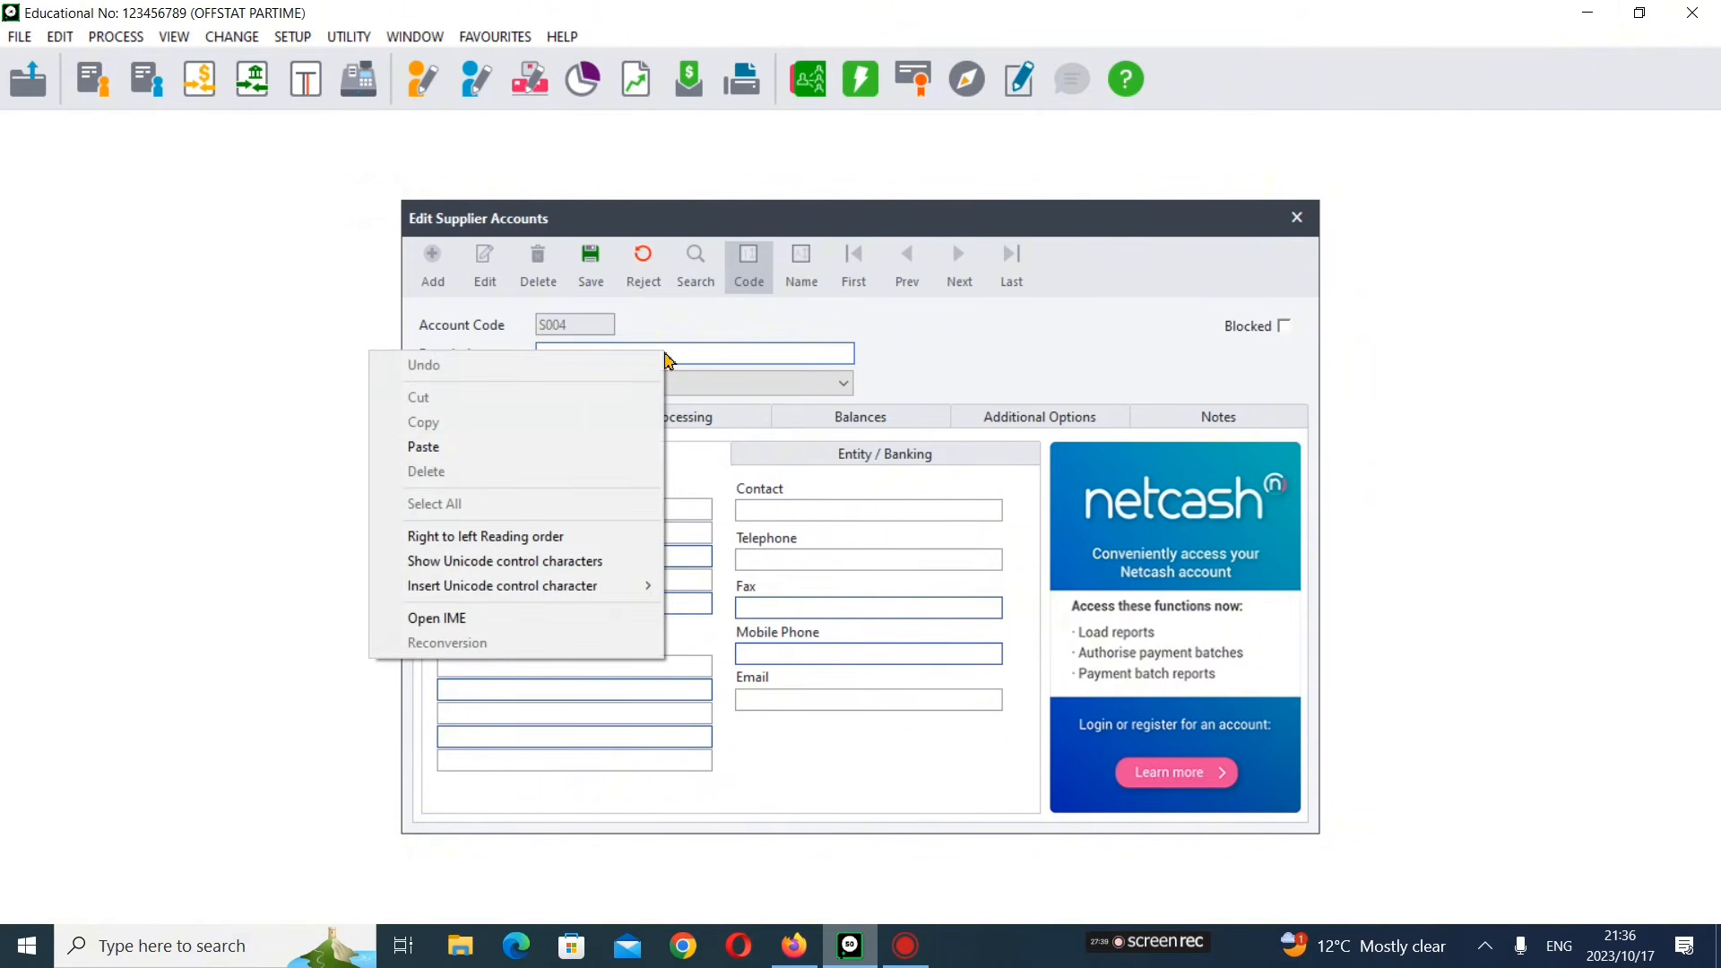
left_click(421, 446)
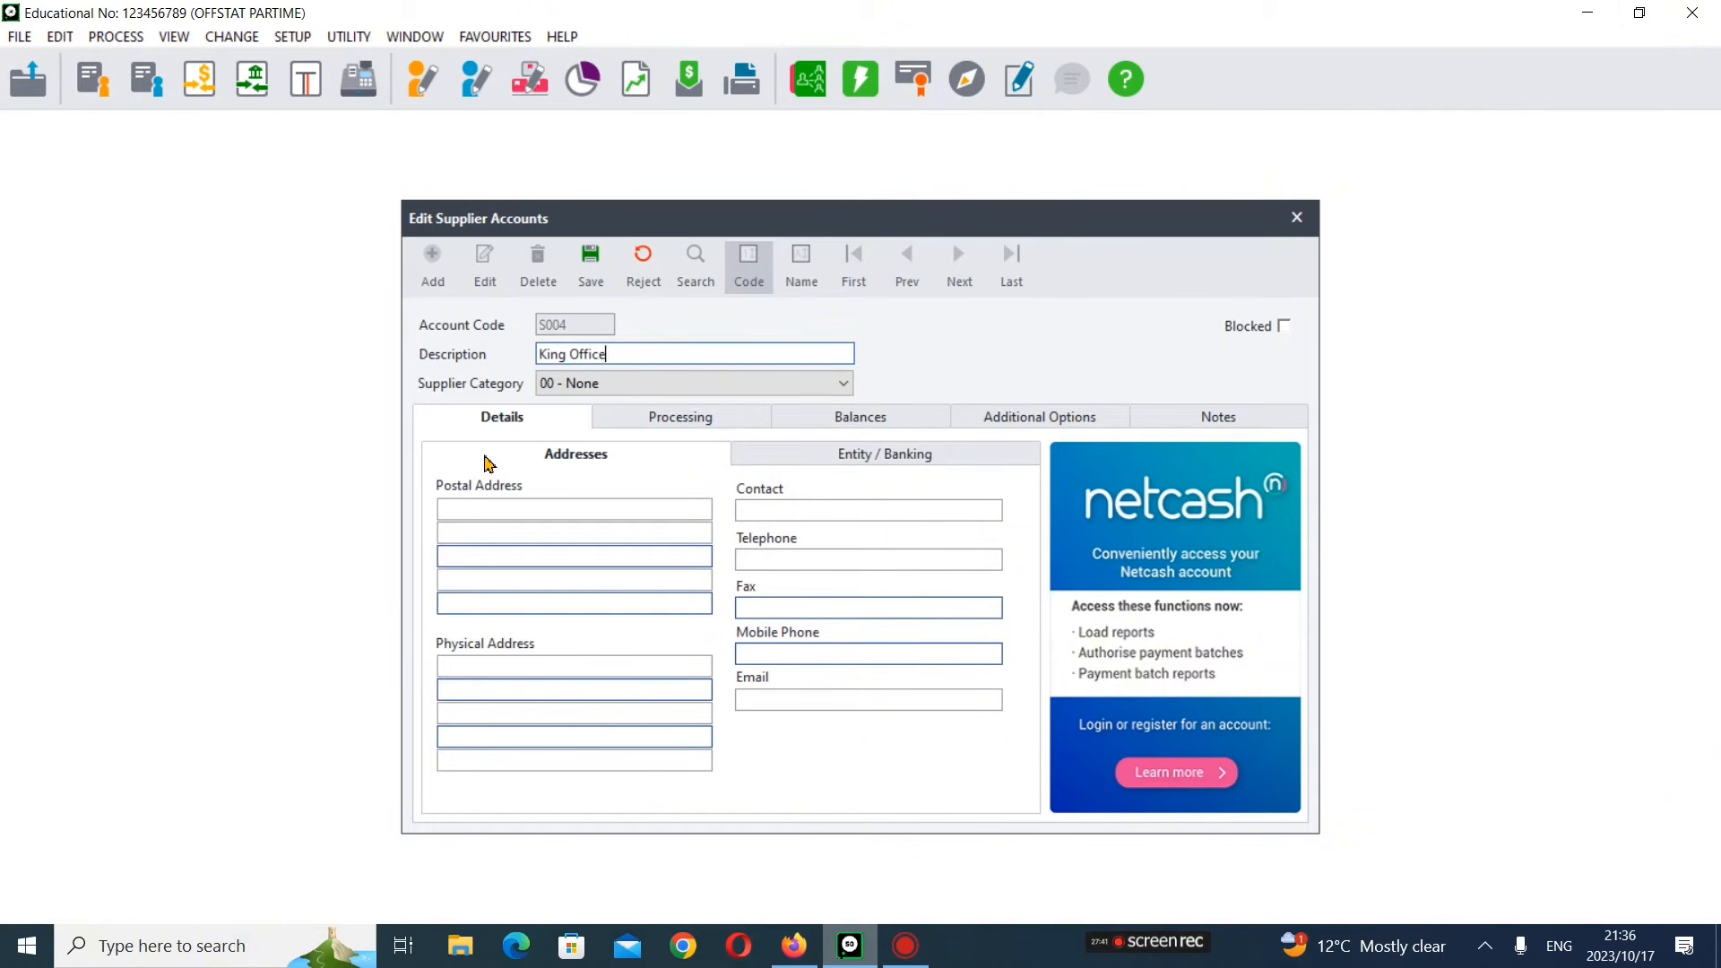
- Complete the supplier's description to read King Office Supplies, checking it against the question paper
left_click(811, 949)
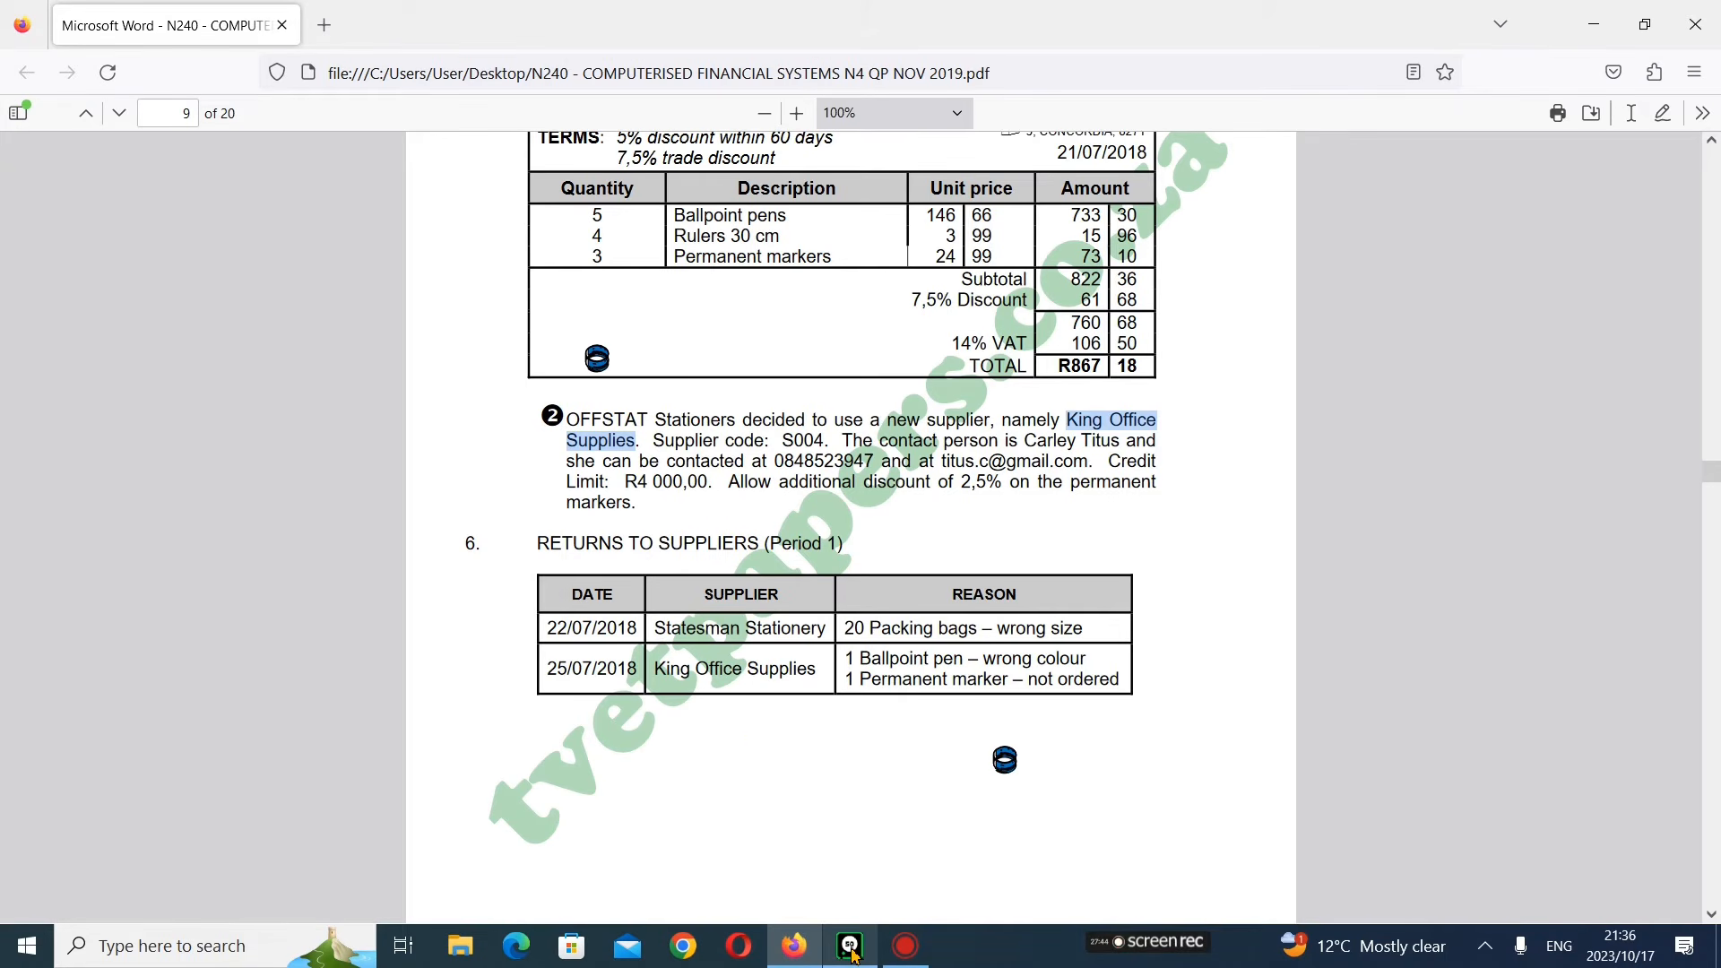
left_click(852, 948)
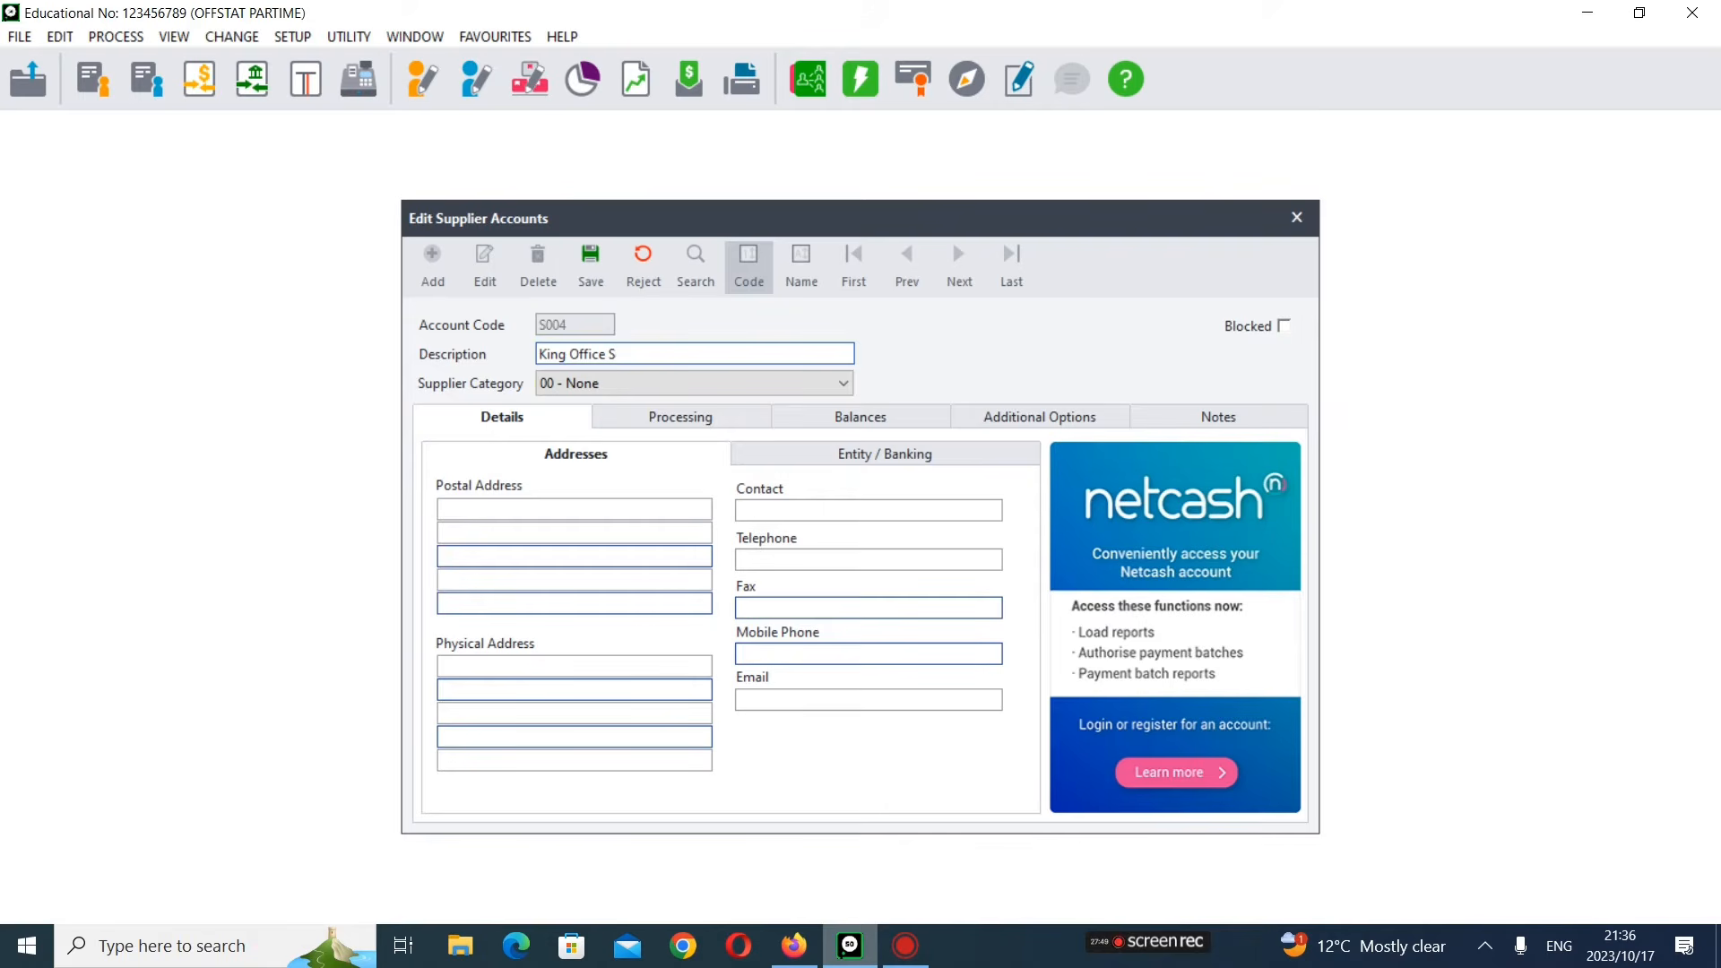
type("pplies")
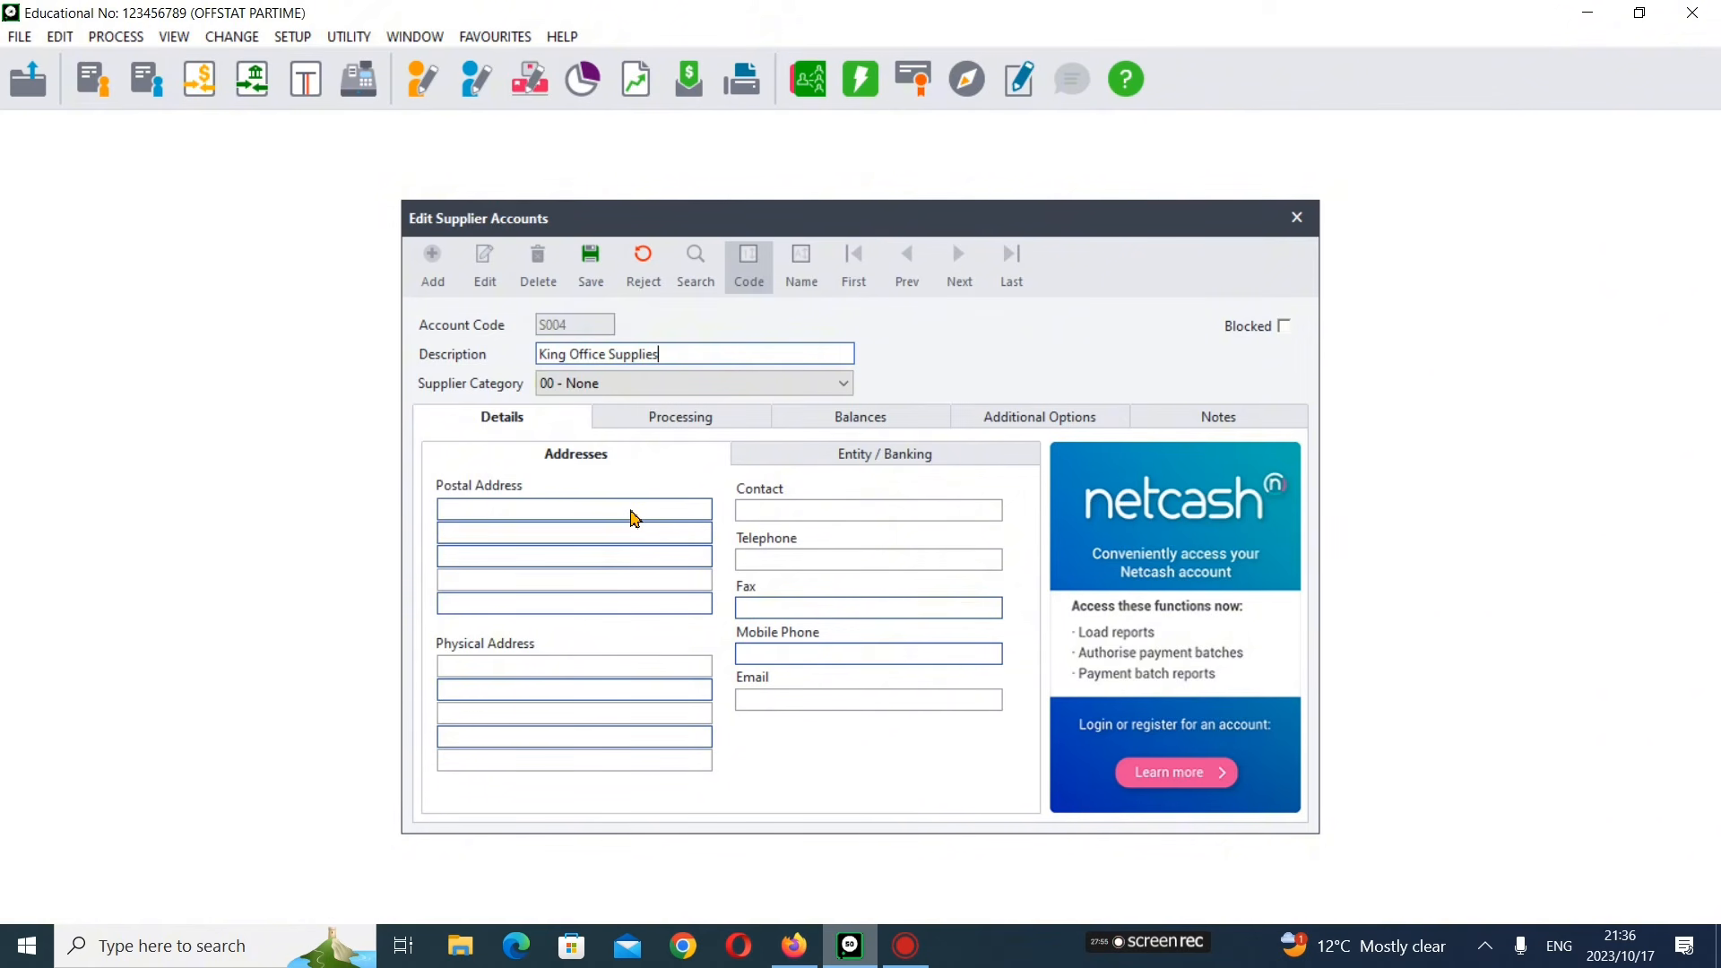
key("Tab")
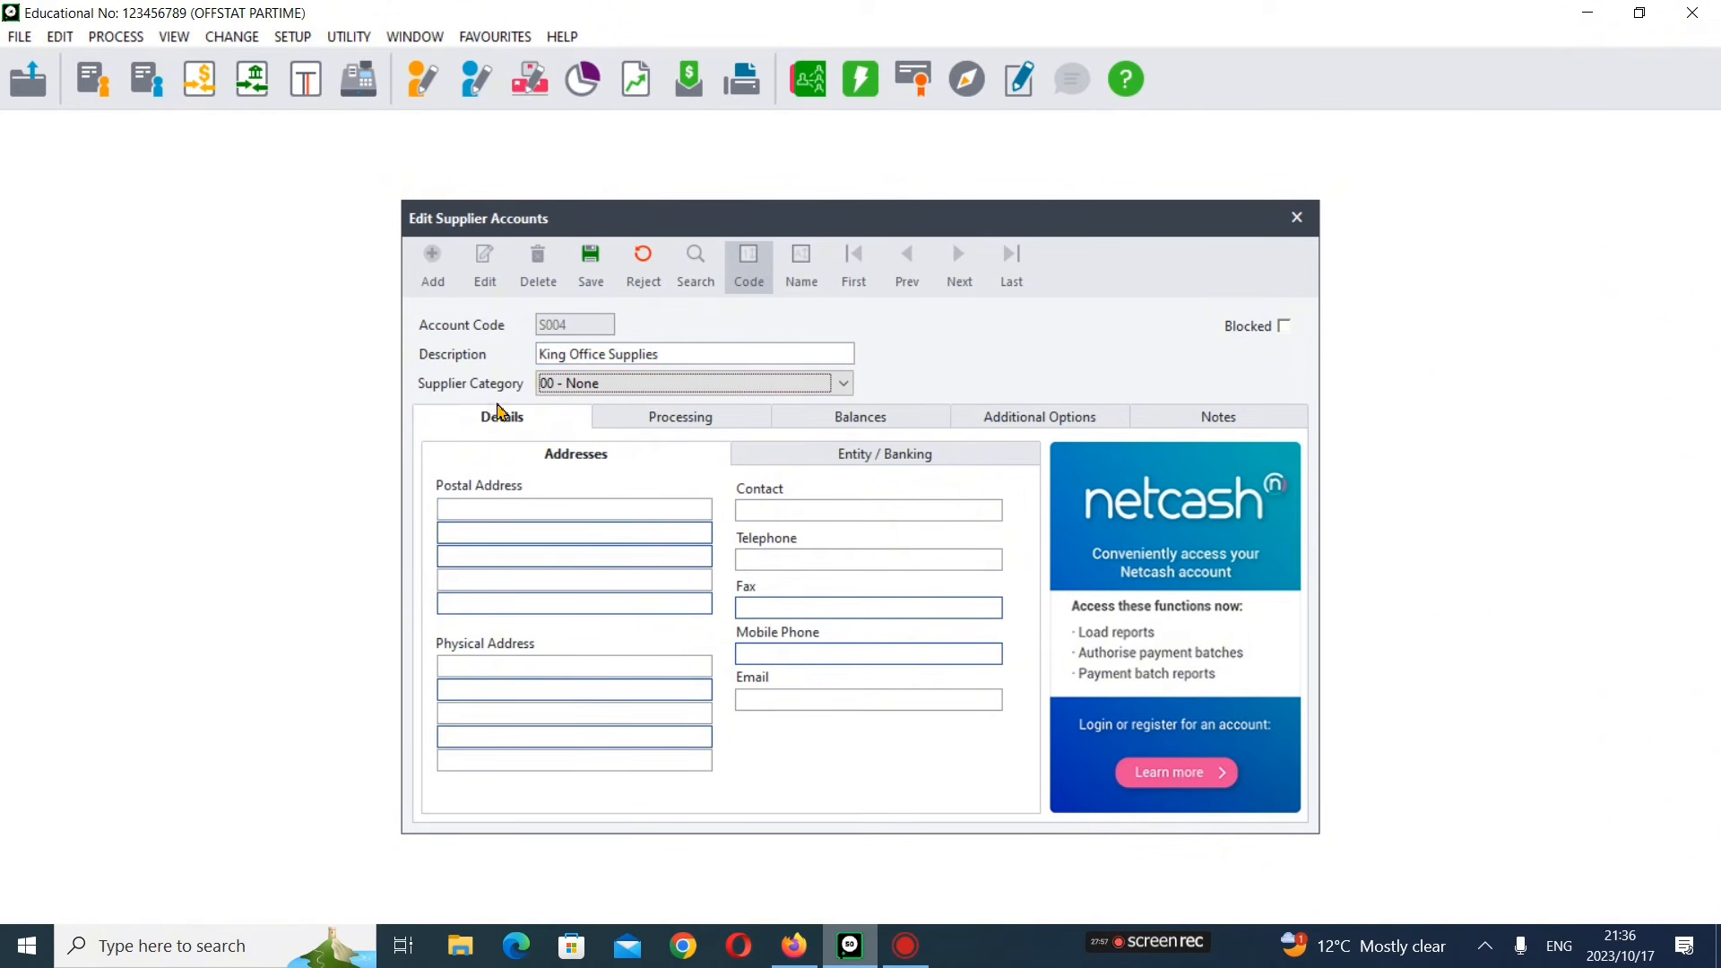
- Look up King Office Supplies' postal and physical addresses on its tax invoice in the question paper PDF
left_click(789, 948)
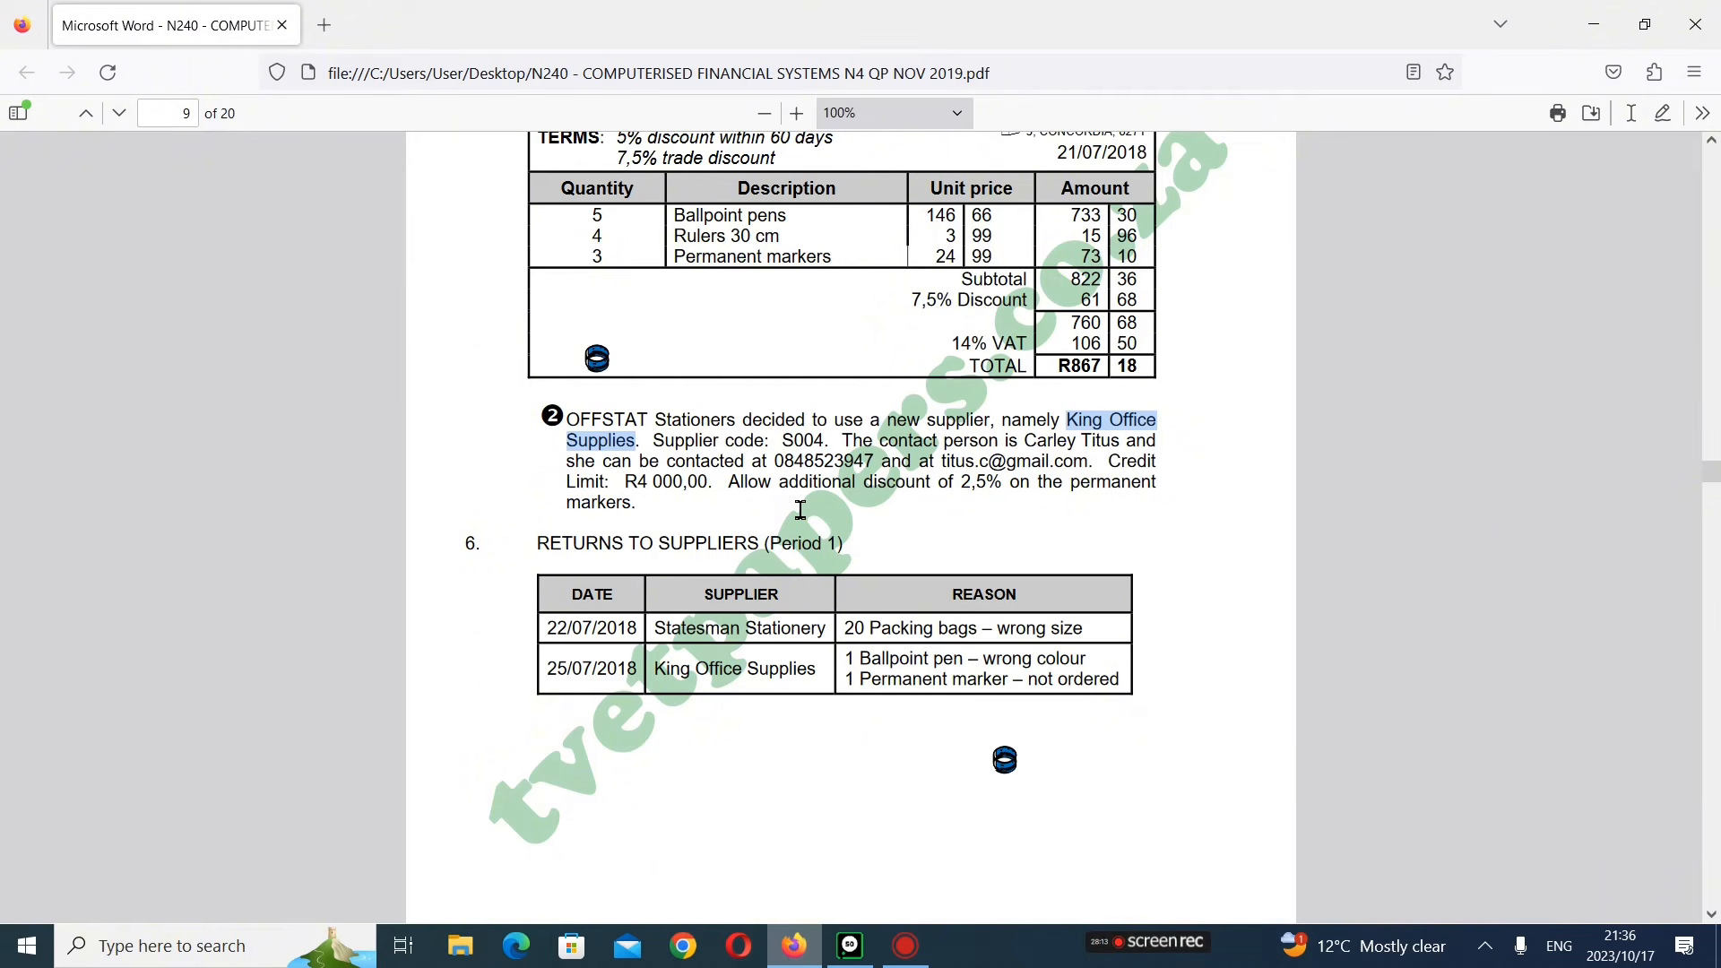
key("alt+Tab")
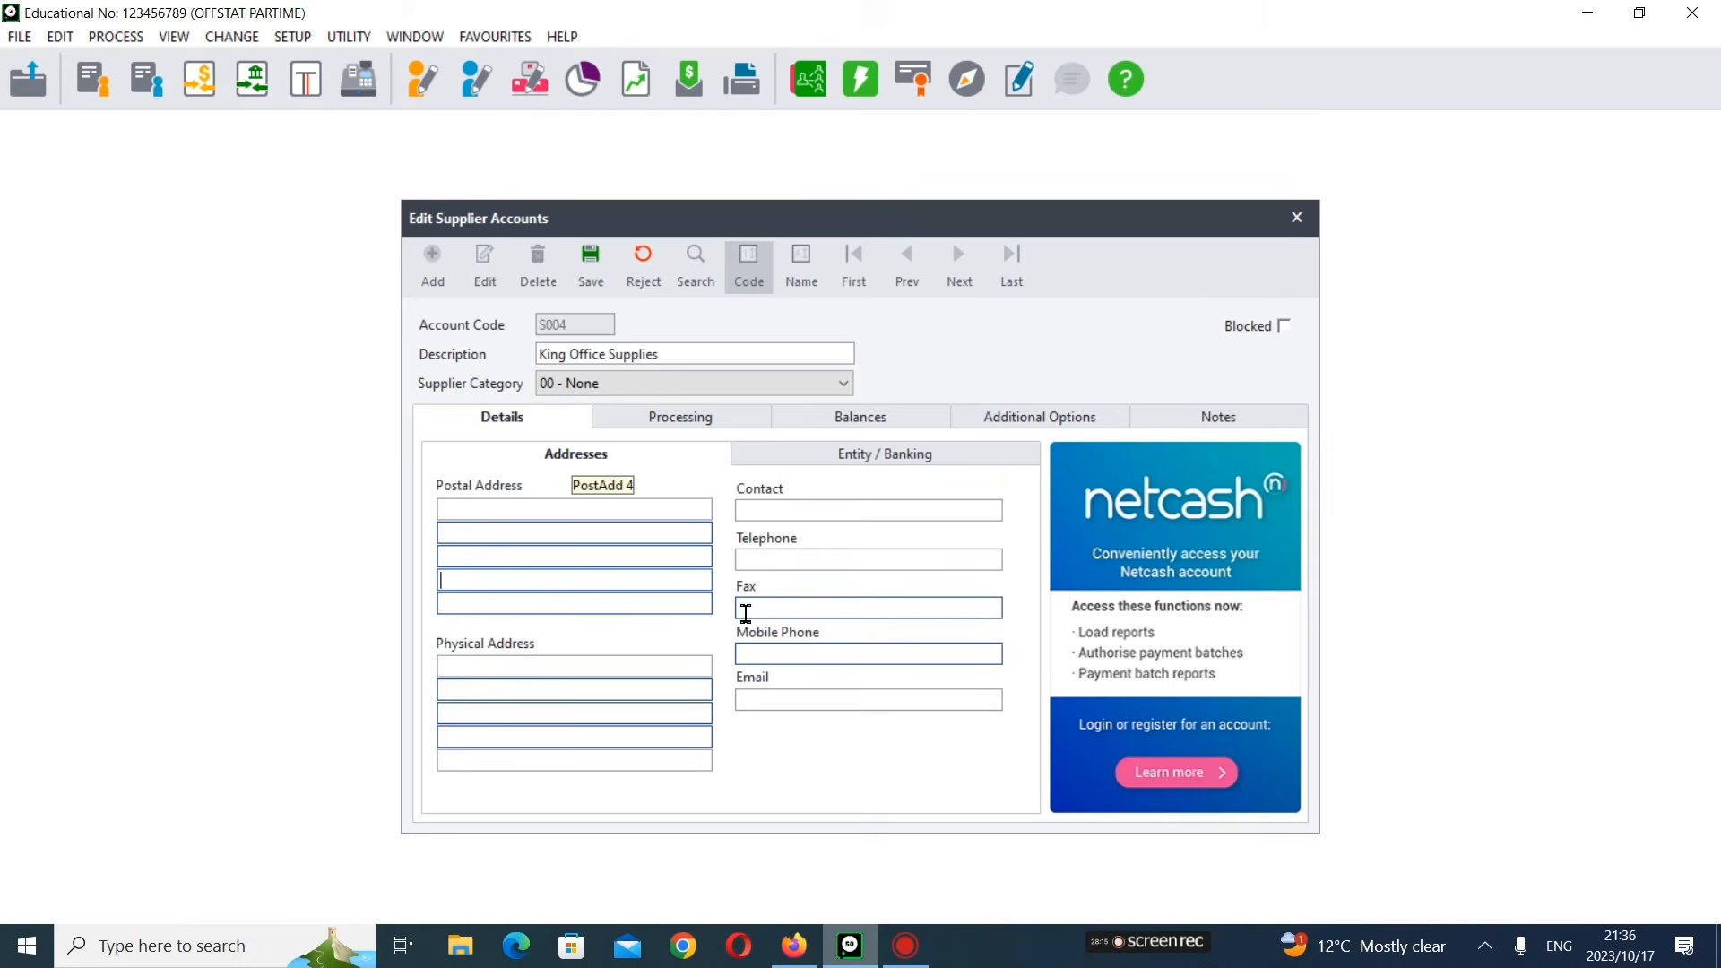
left_click(540, 516)
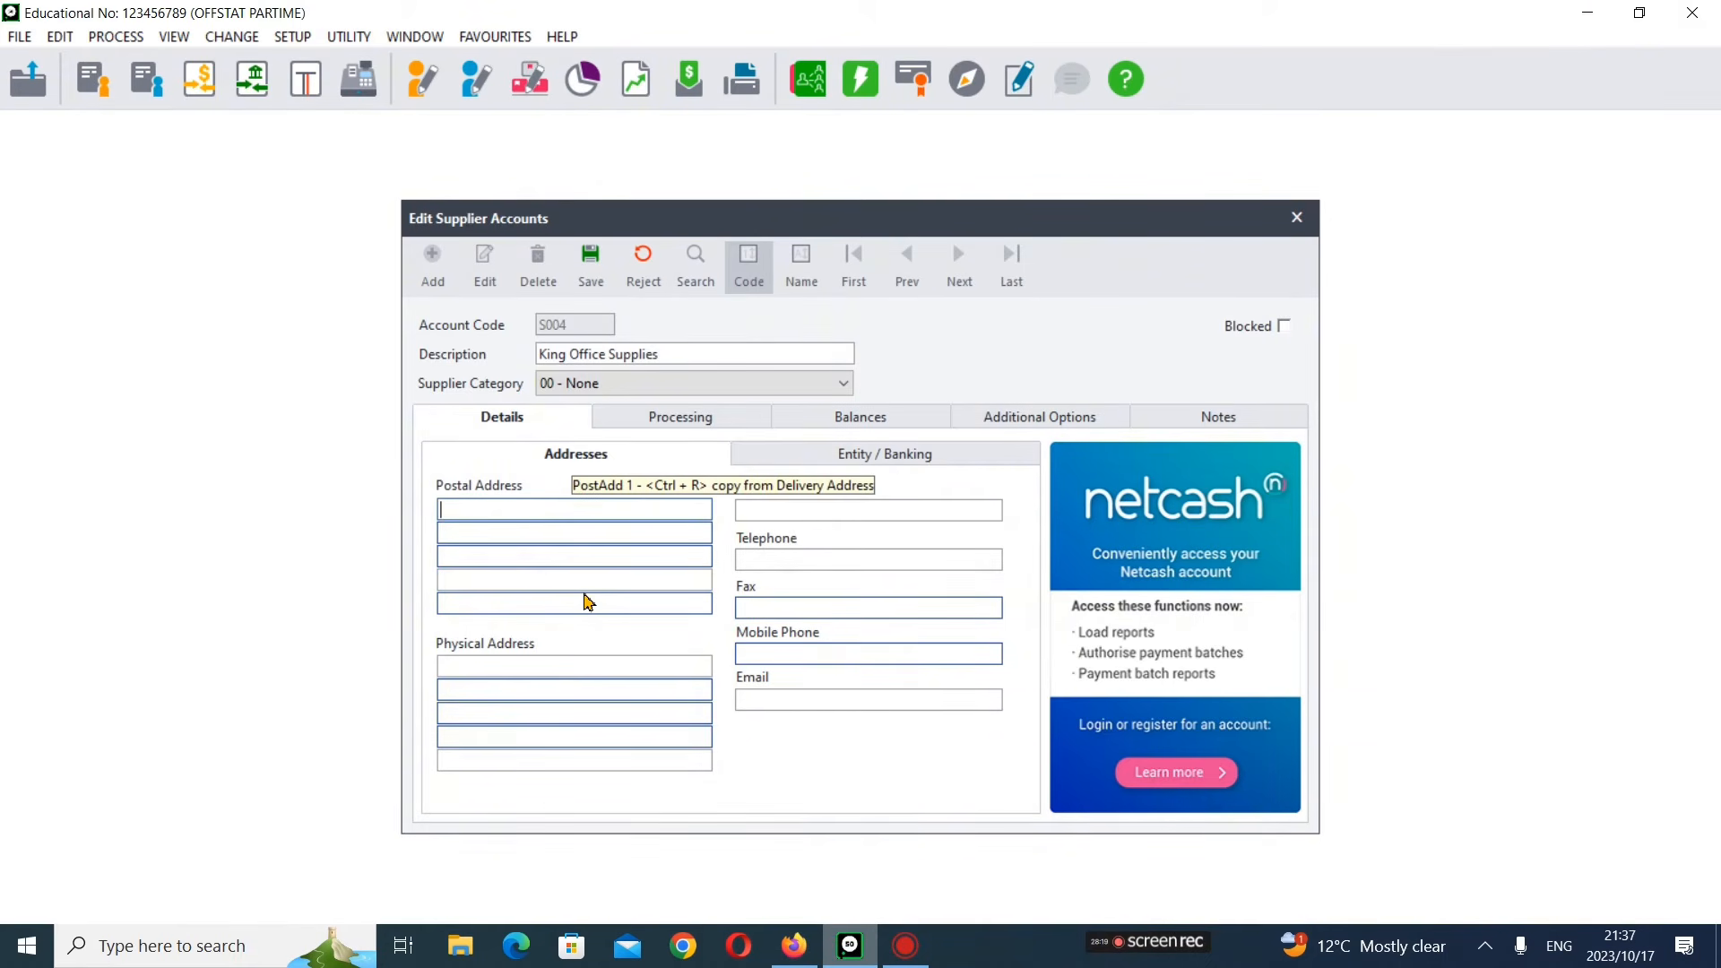
key("alt+Tab")
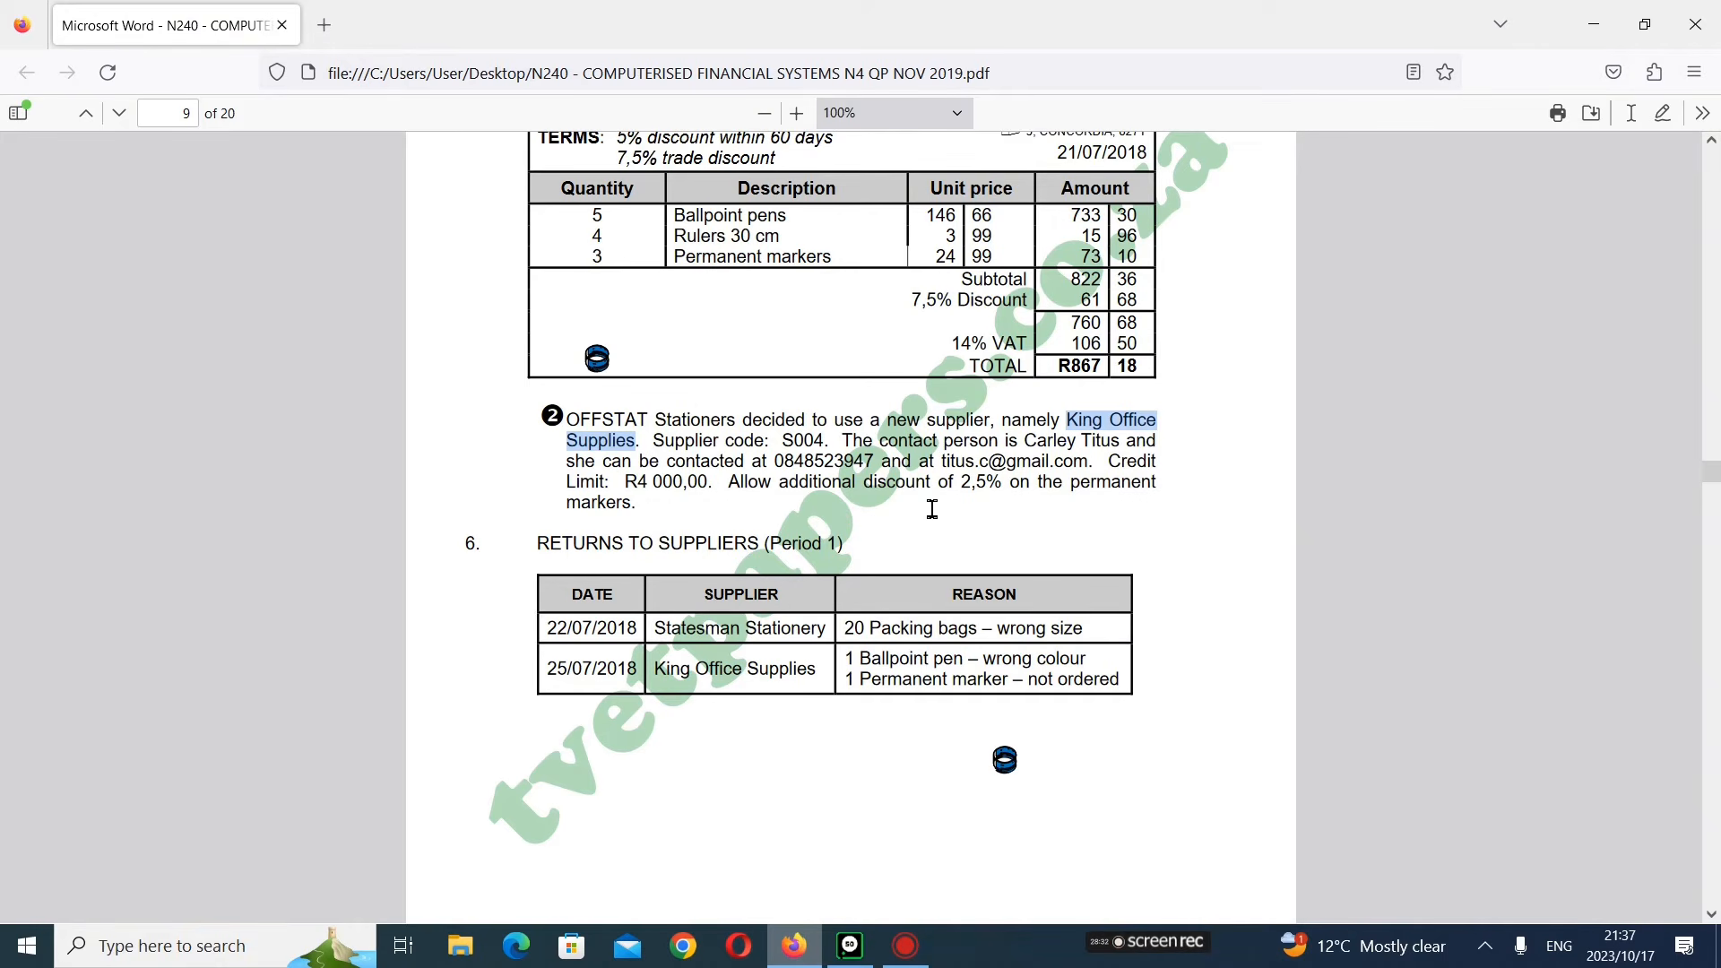
scroll(875, 508, "up", 1)
scroll(876, 508, "up", 8)
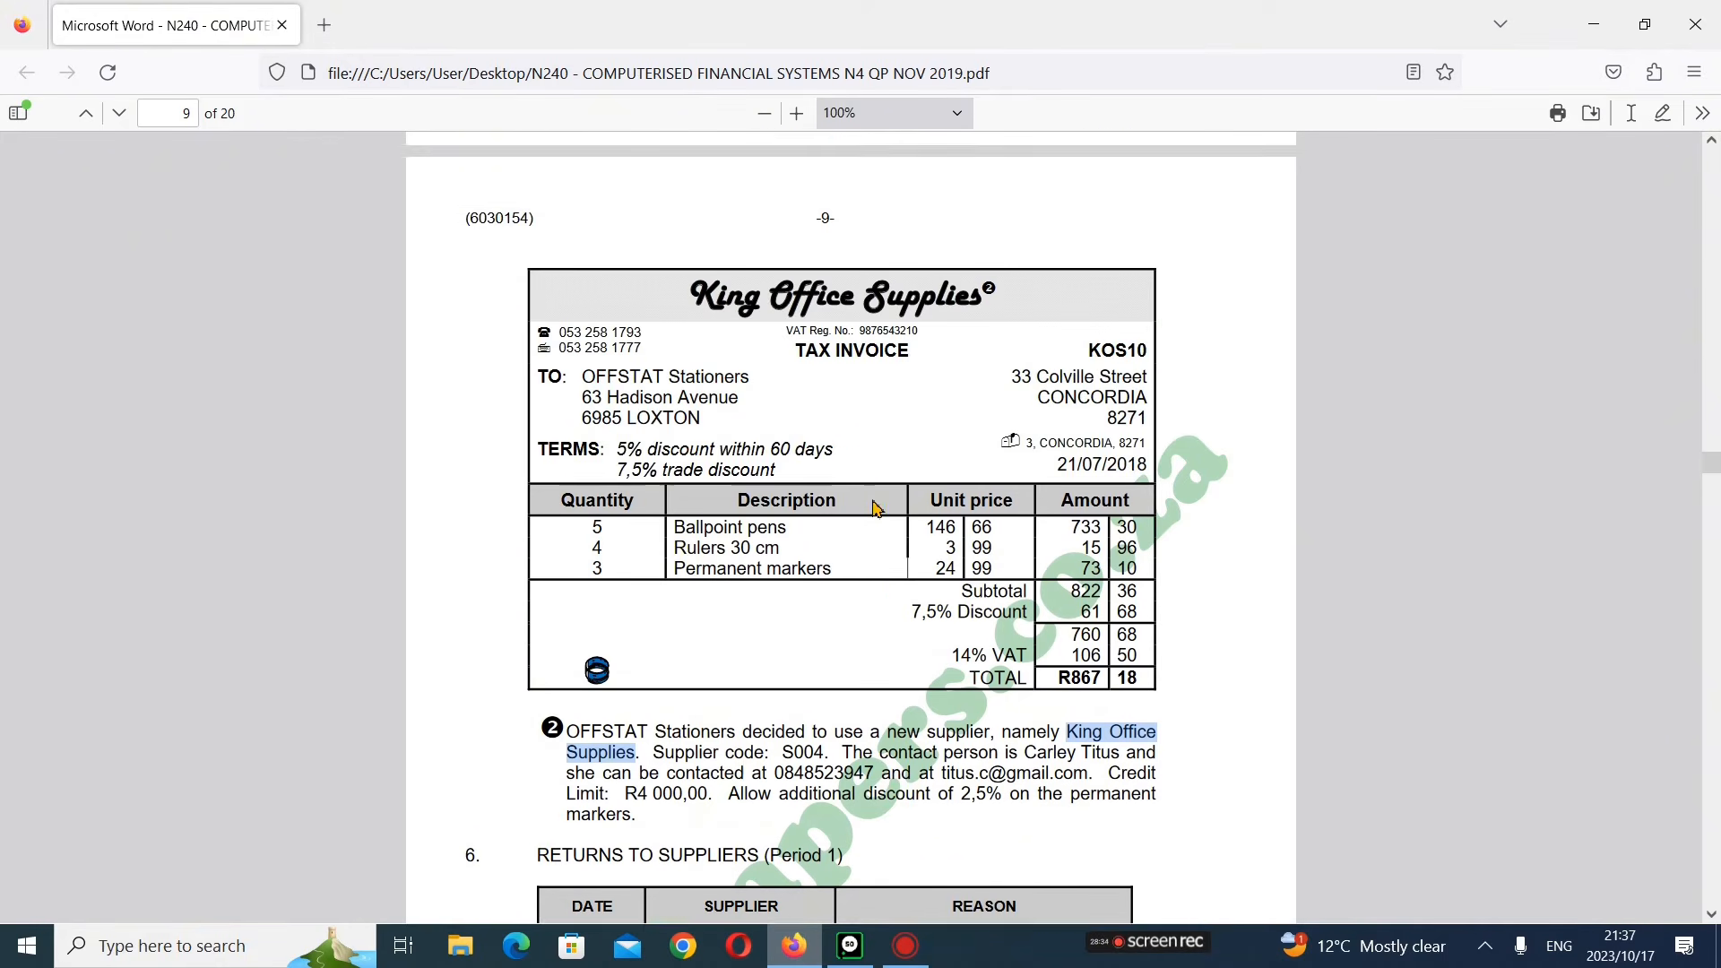
scroll(944, 520, "down", 3)
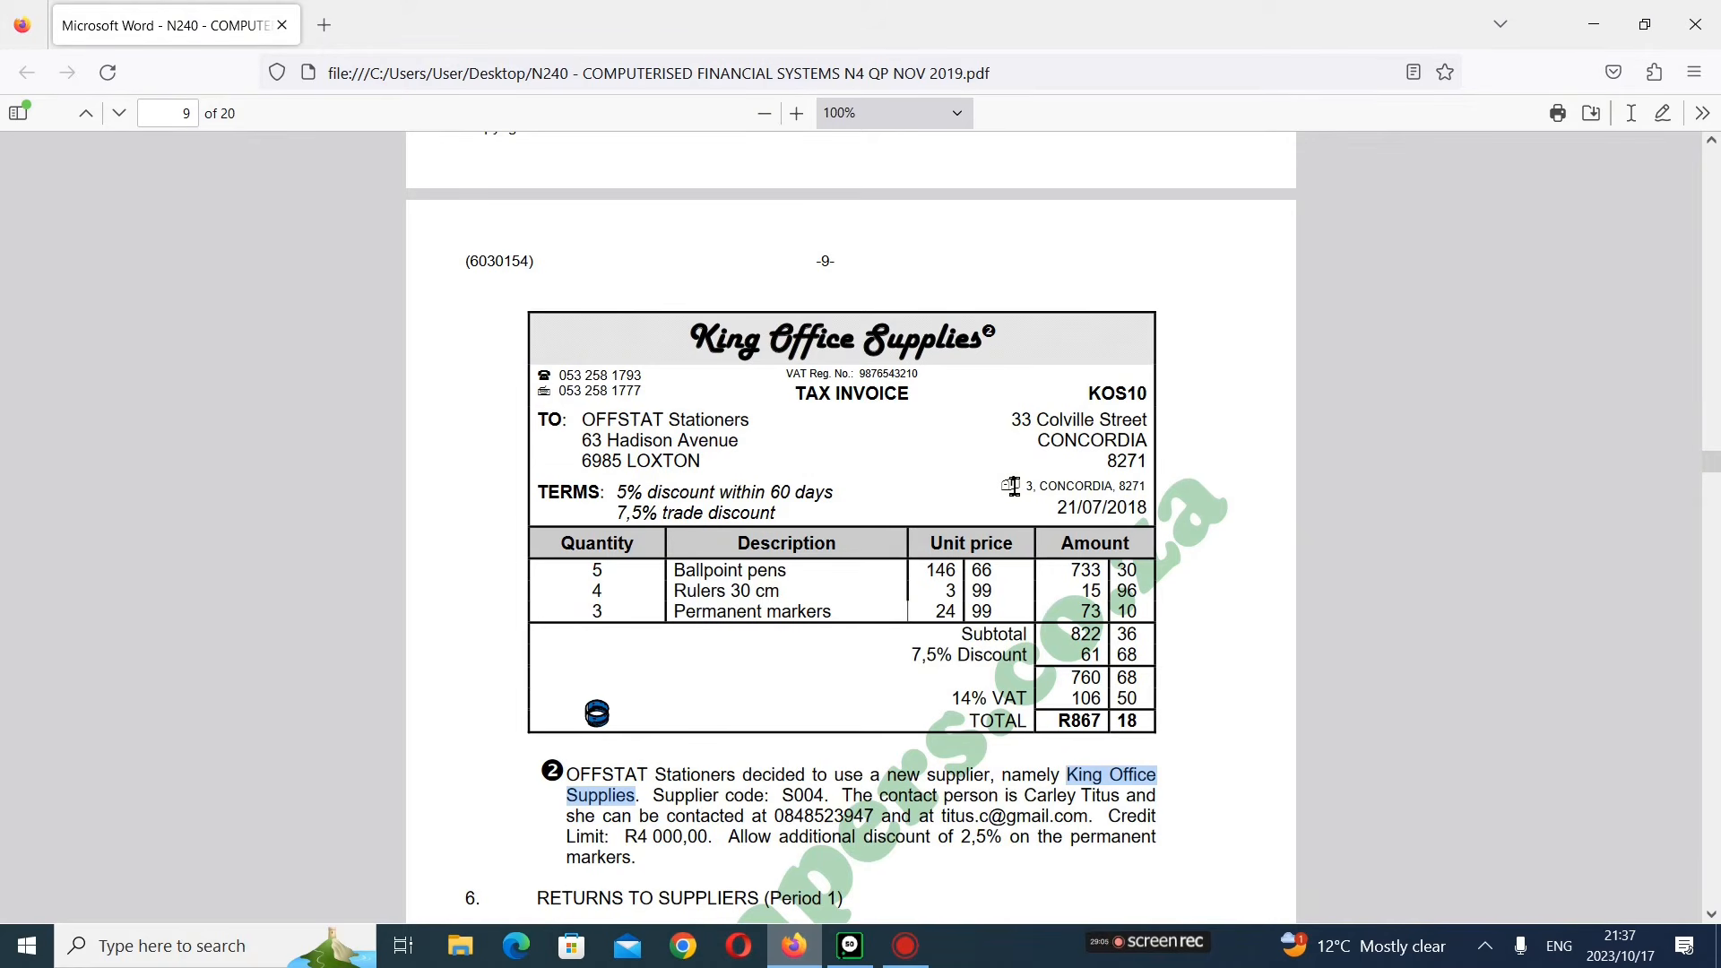
- In Sage Pastel, enter the first line of the supplier's postal address from the invoice, with the town name in capitals
left_click(852, 950)
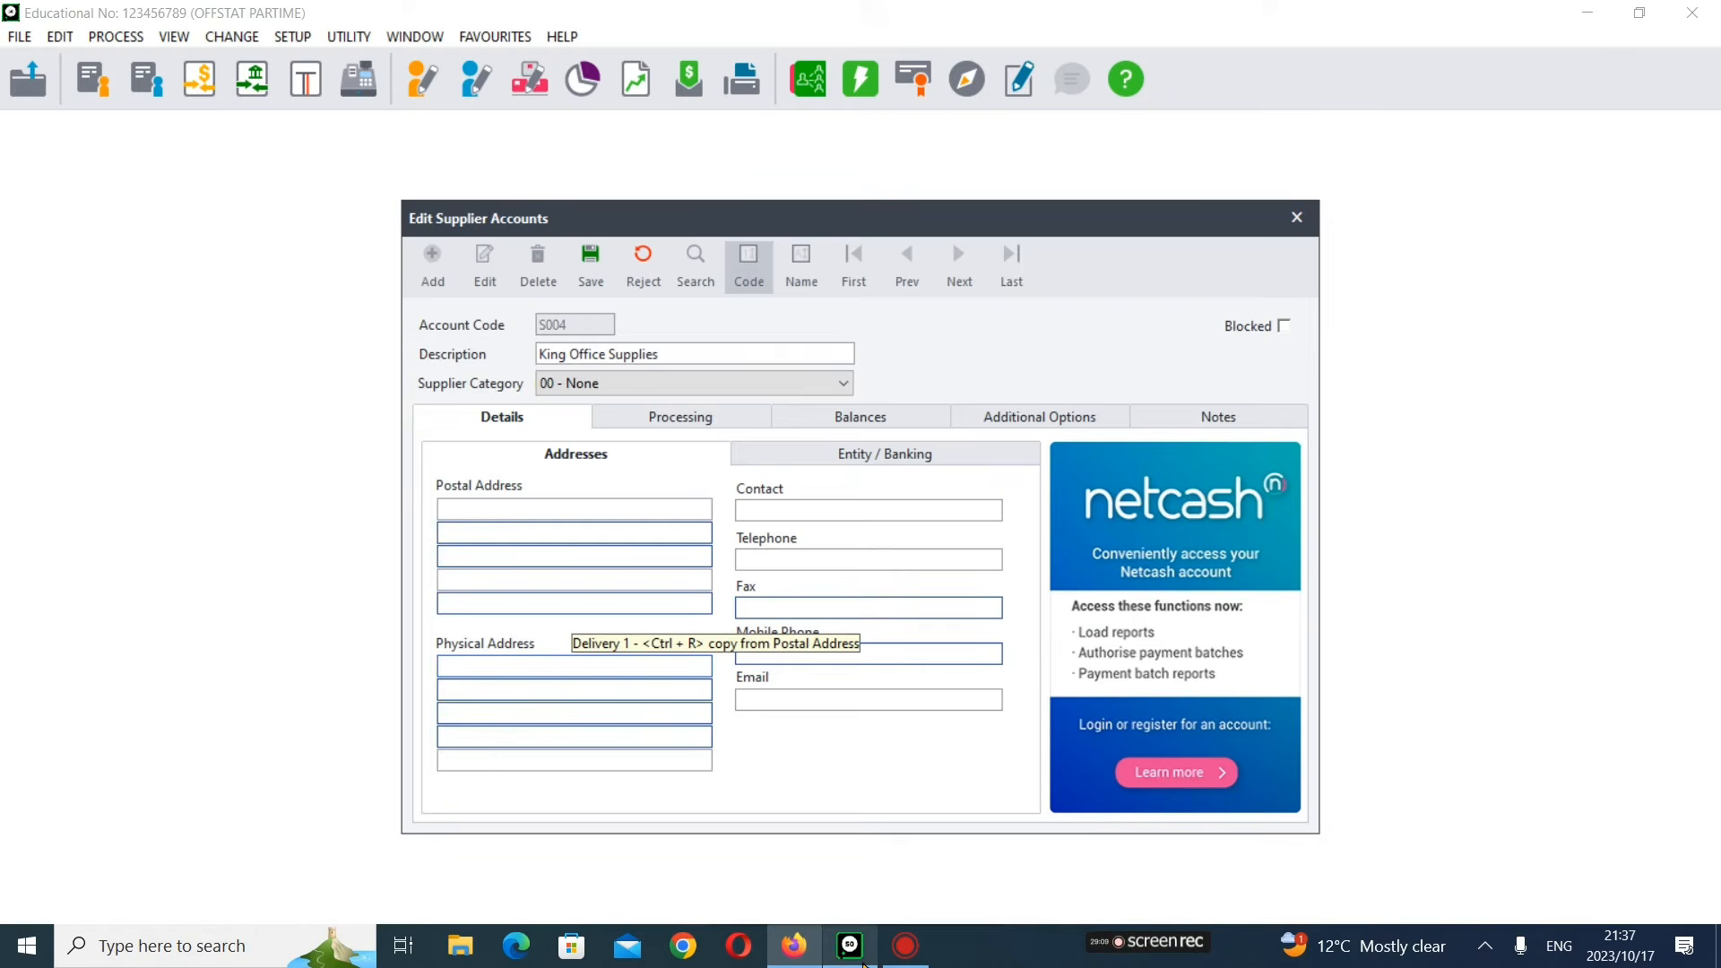
left_click(588, 513)
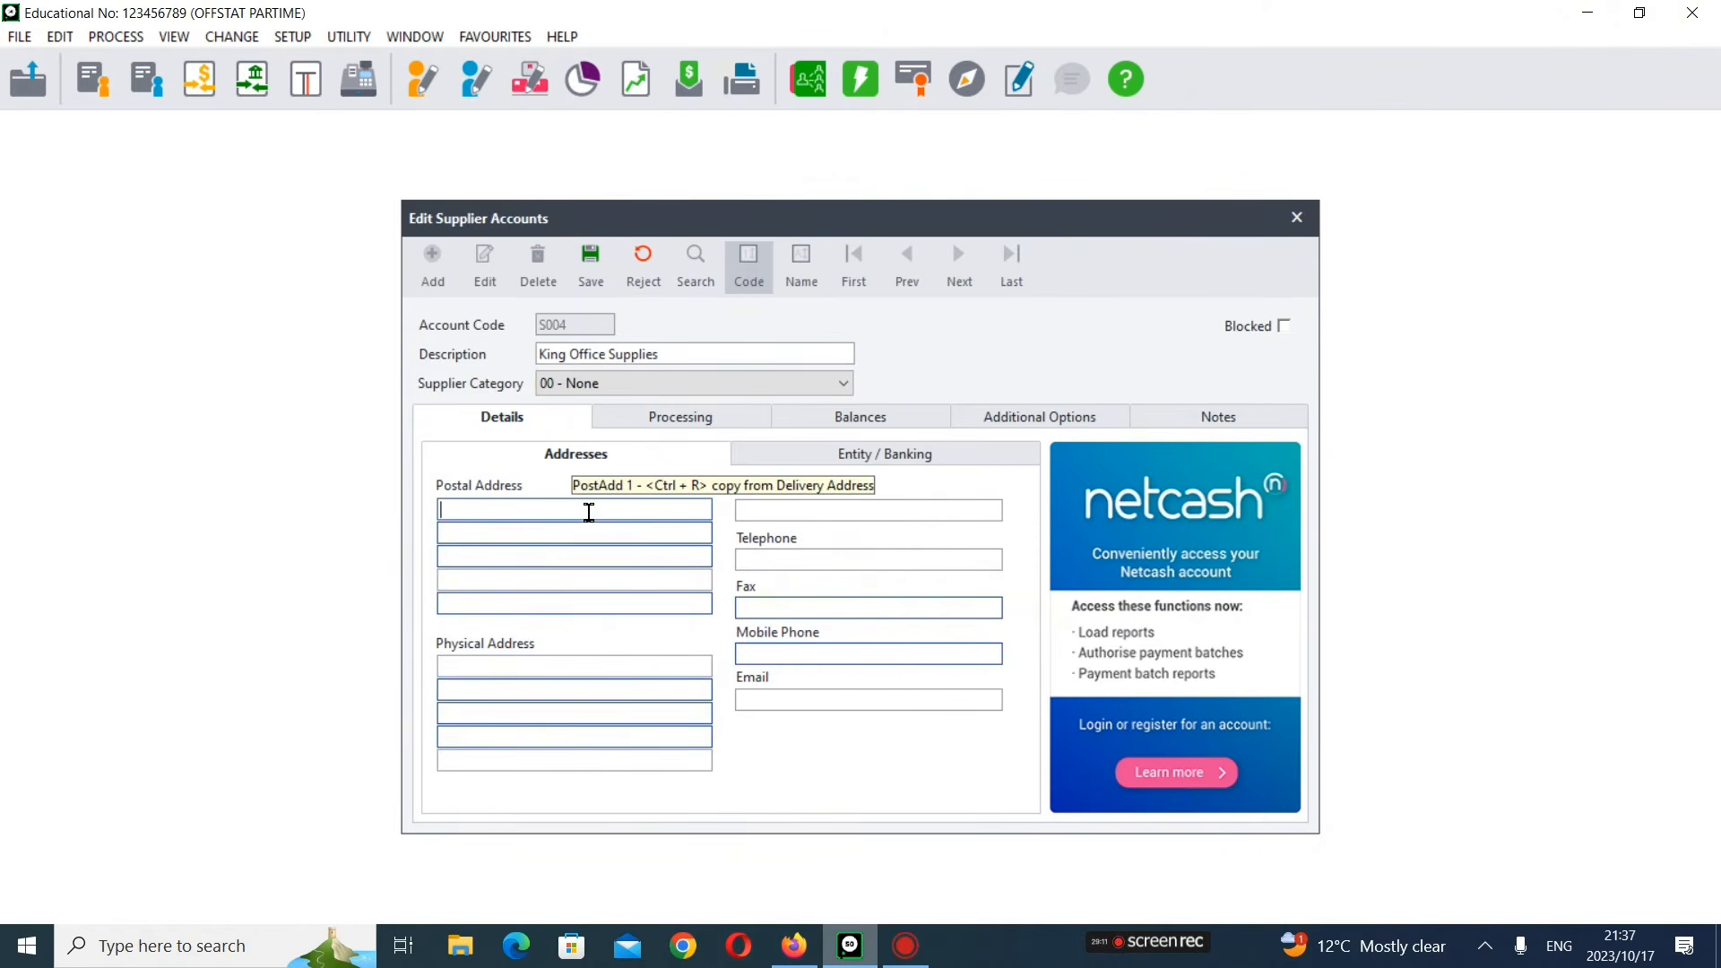
type("3")
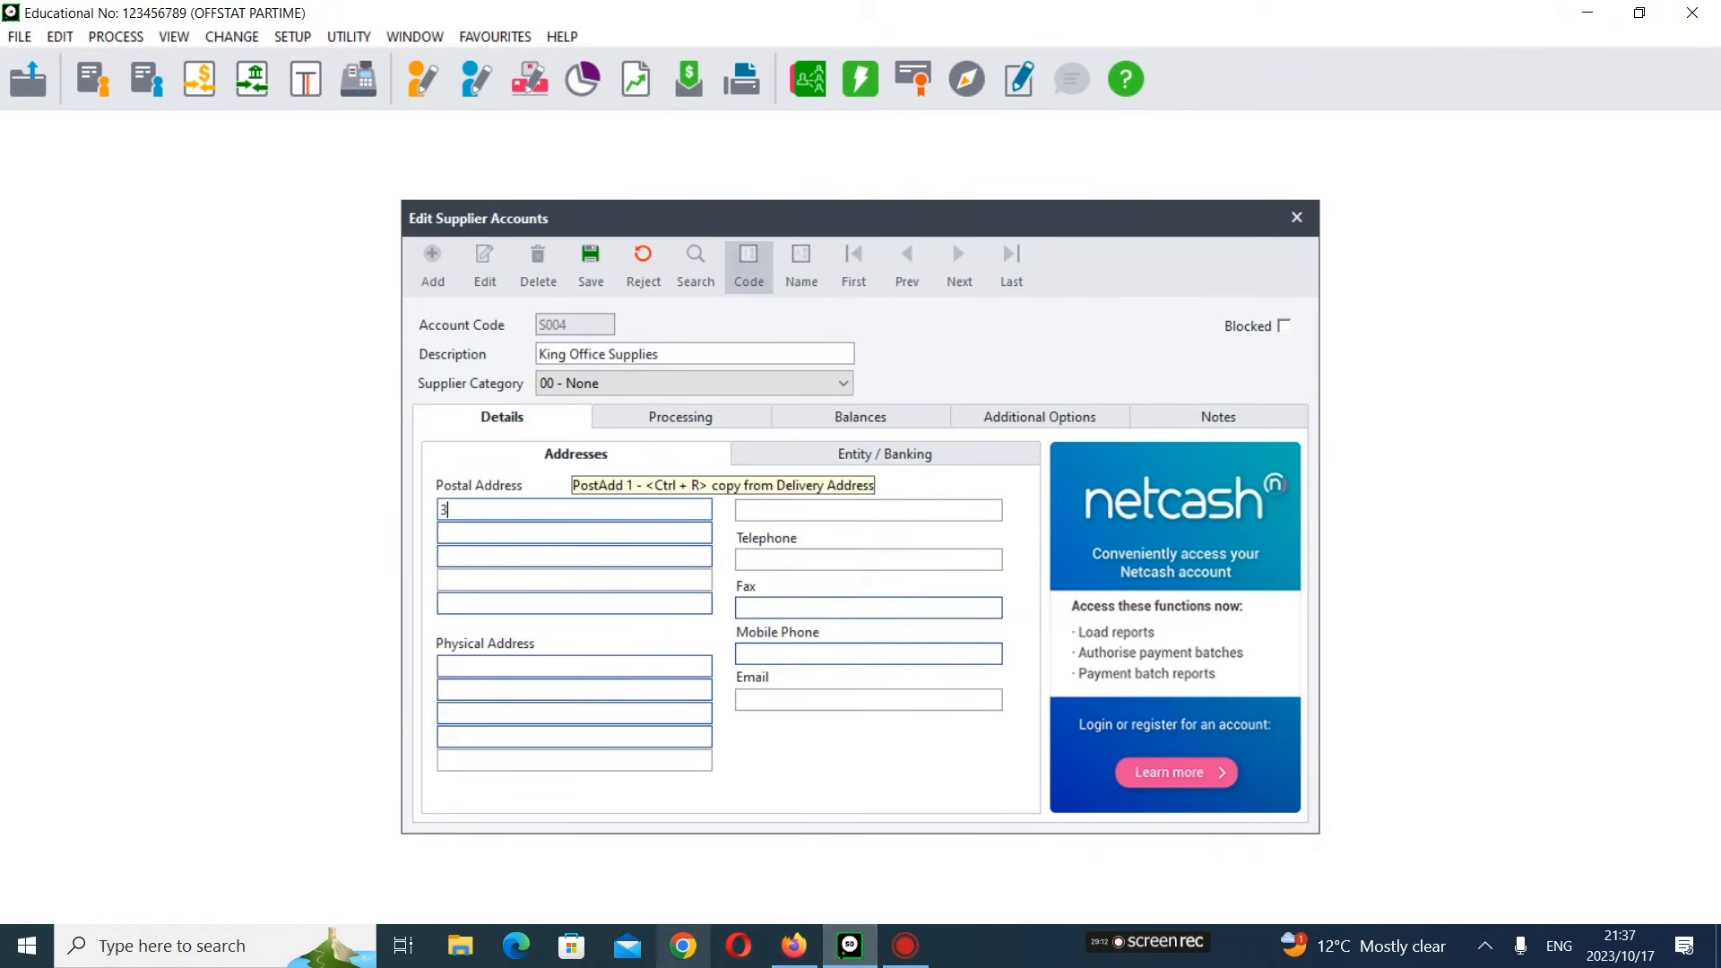
left_click(816, 957)
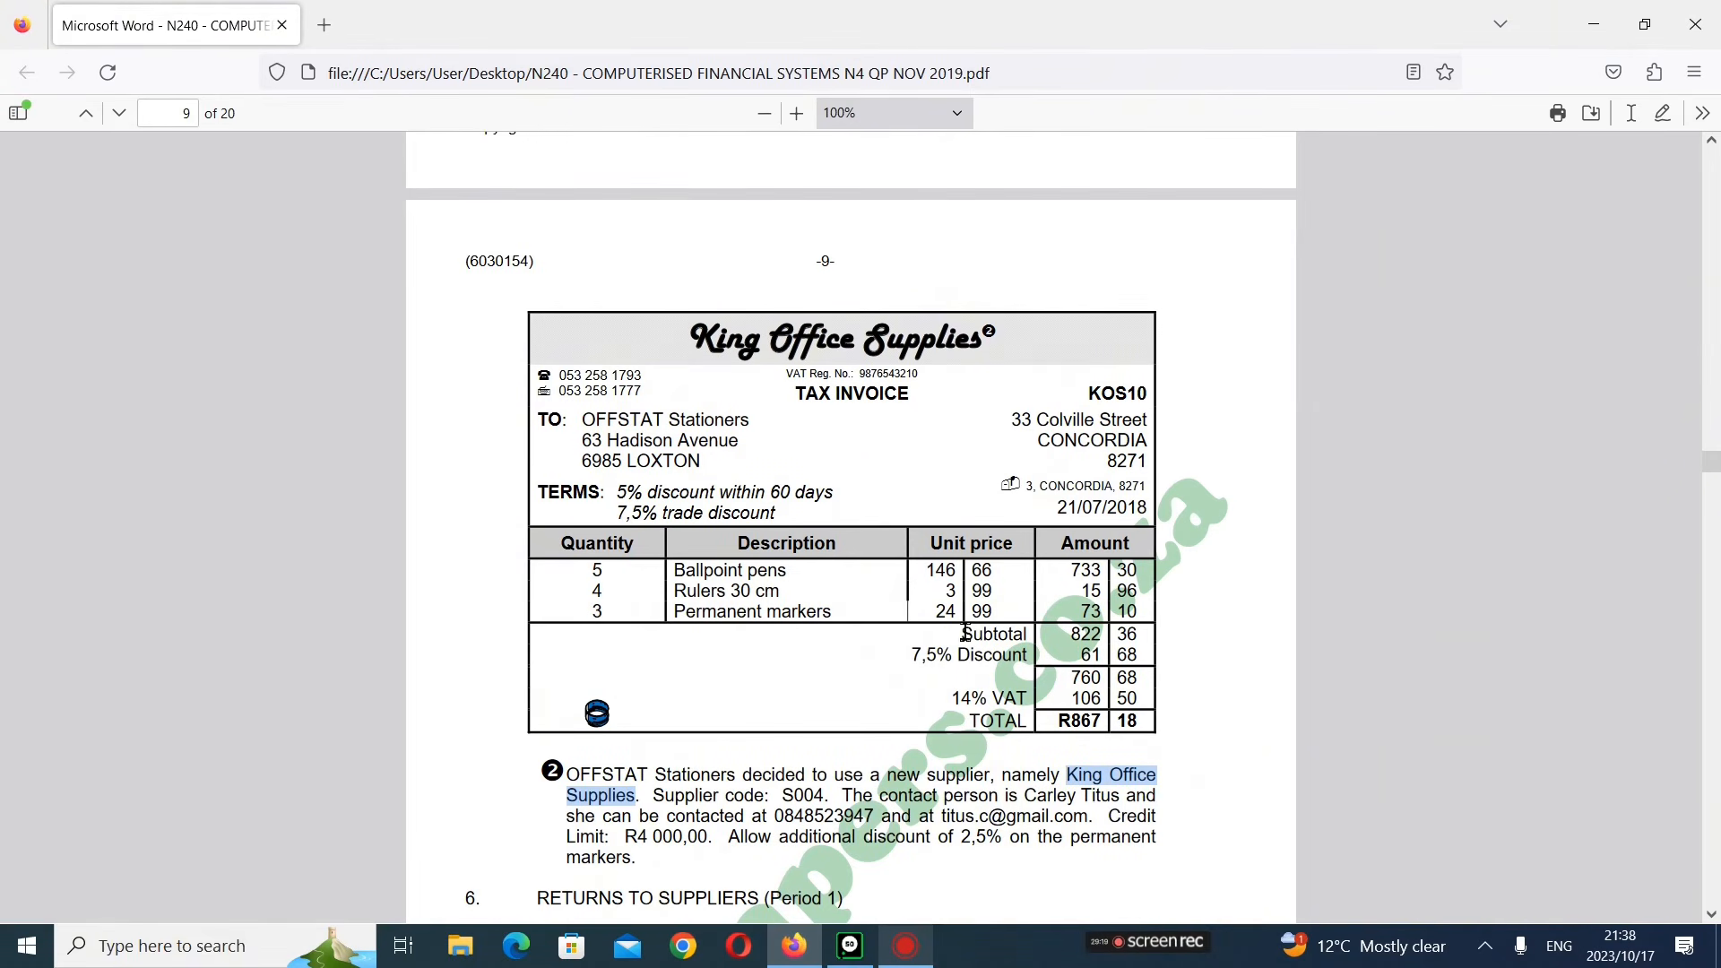
left_click(861, 959)
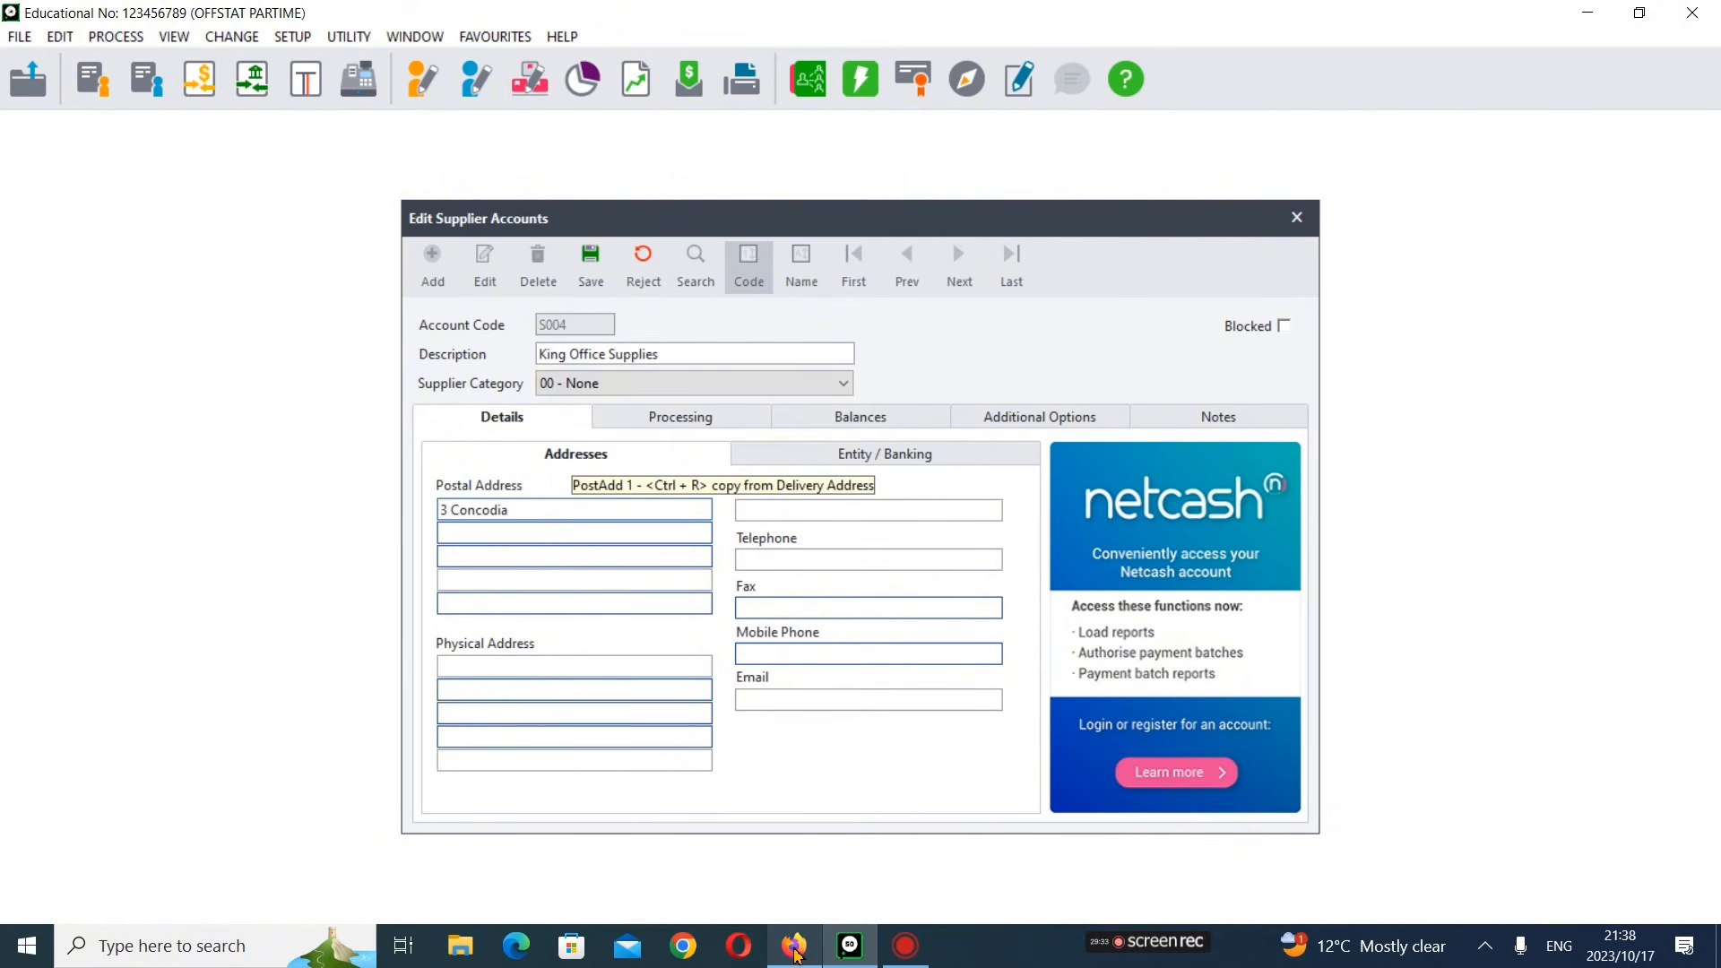
left_click(795, 949)
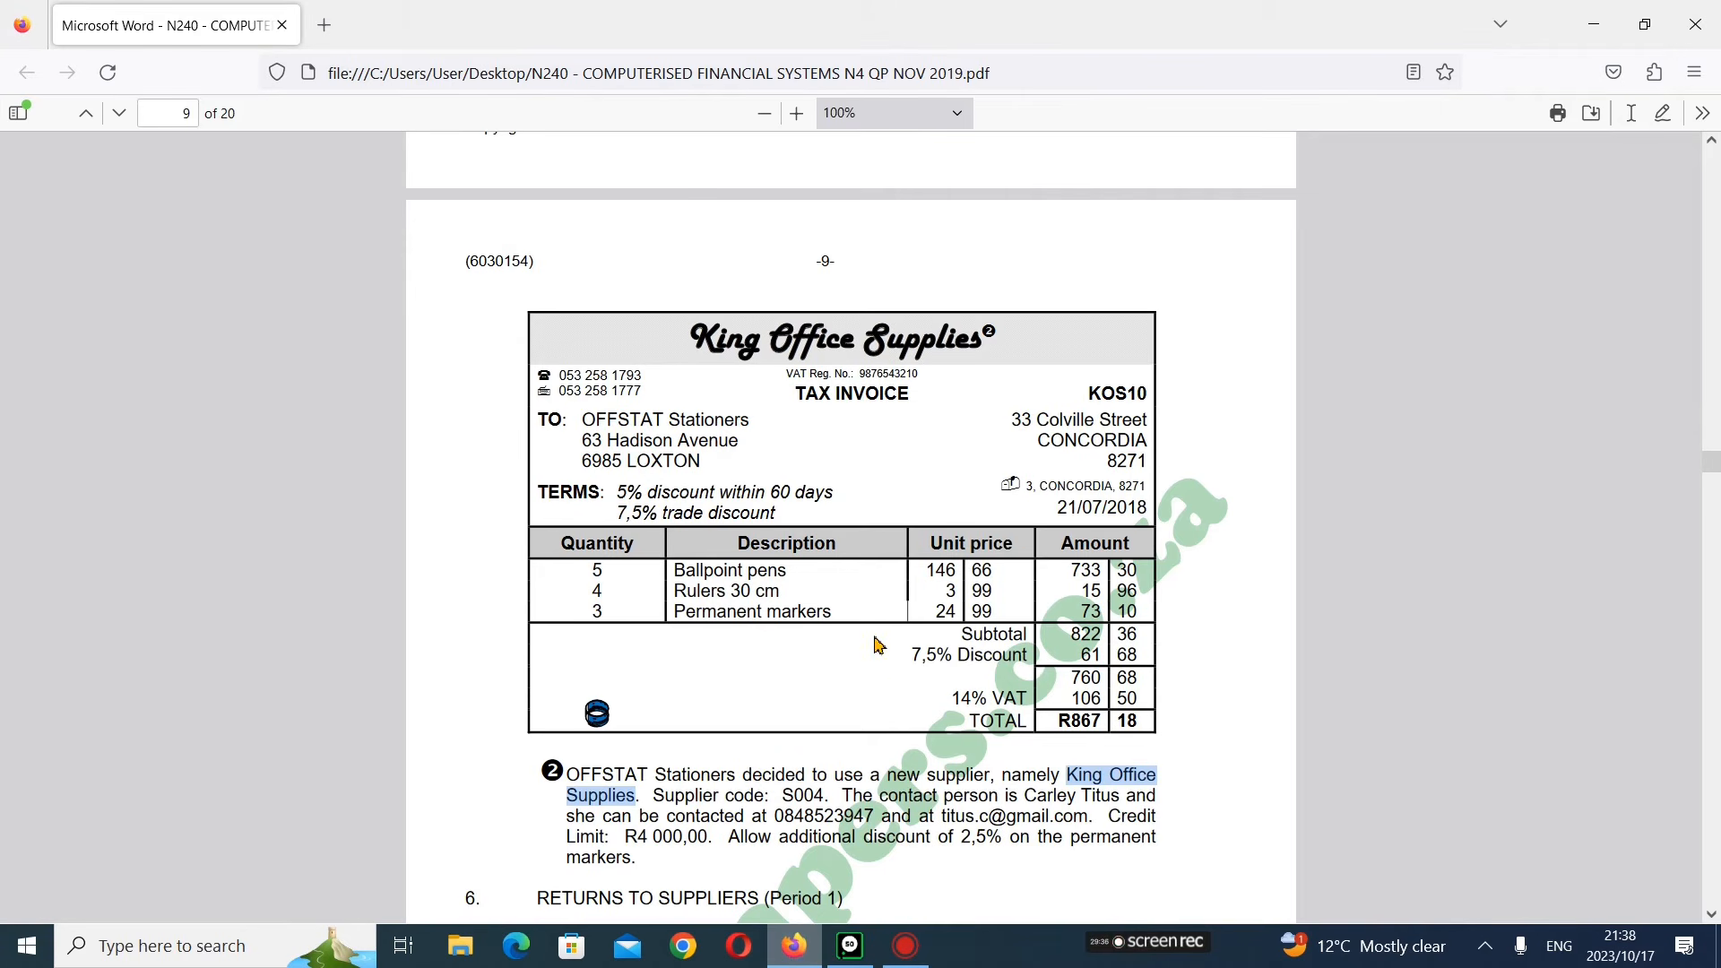
left_click(850, 948)
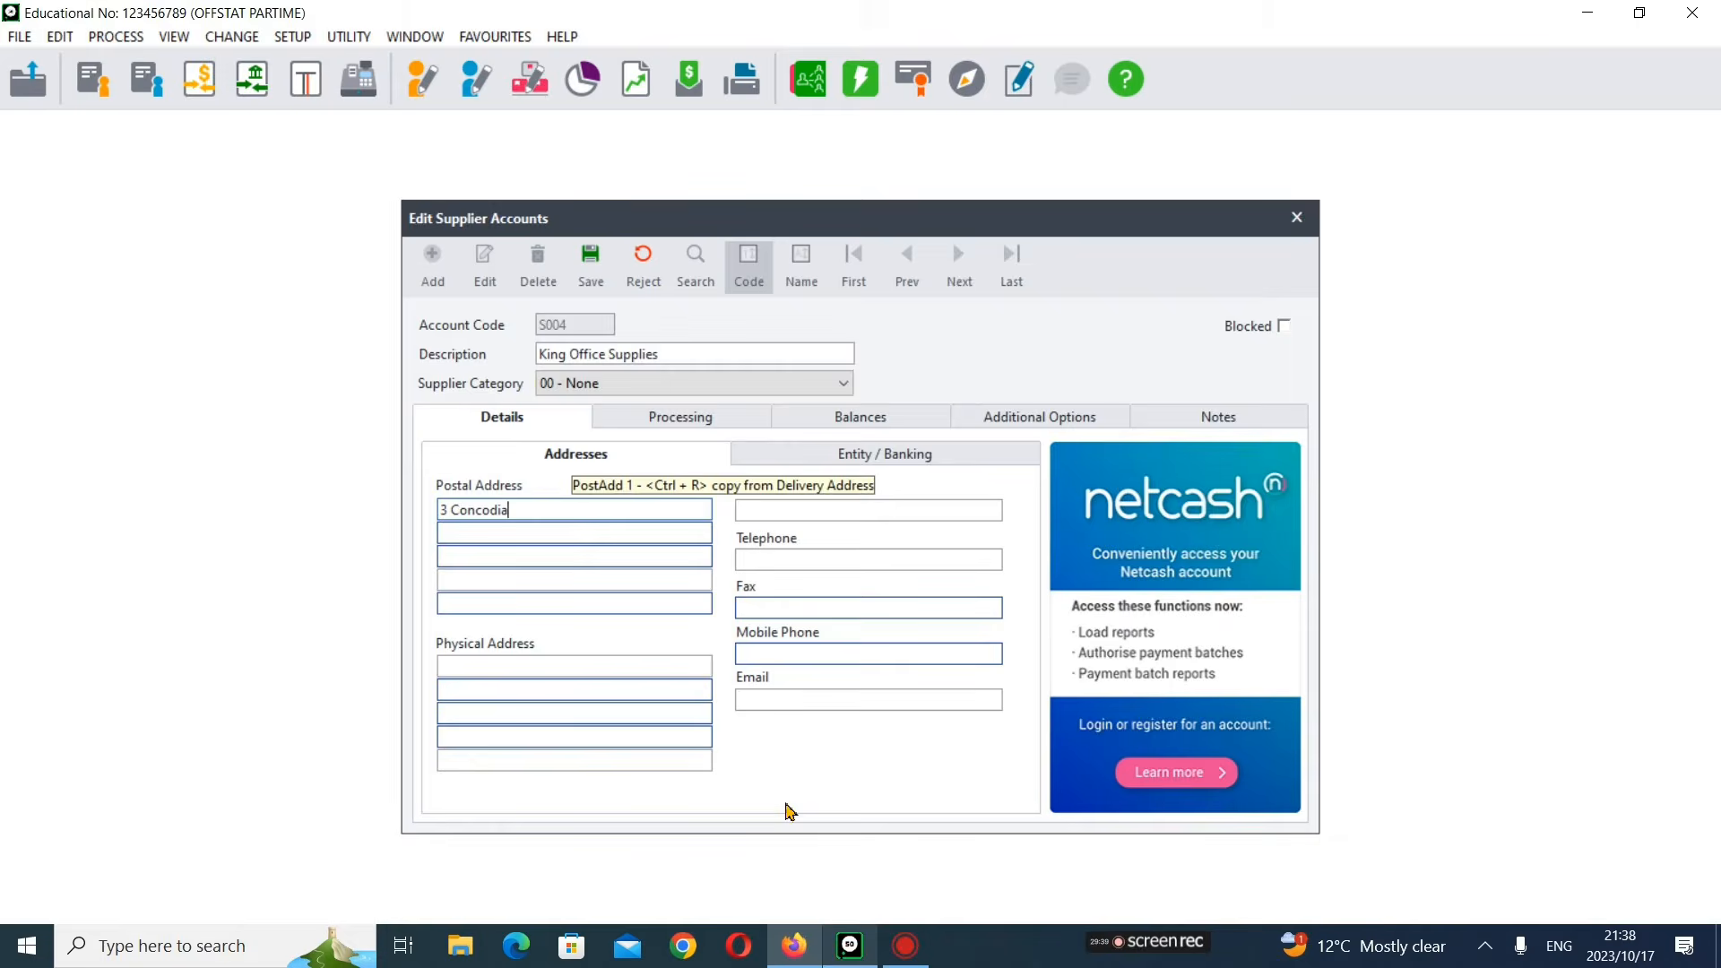
left_click(532, 508)
type("3 CONCORDIA")
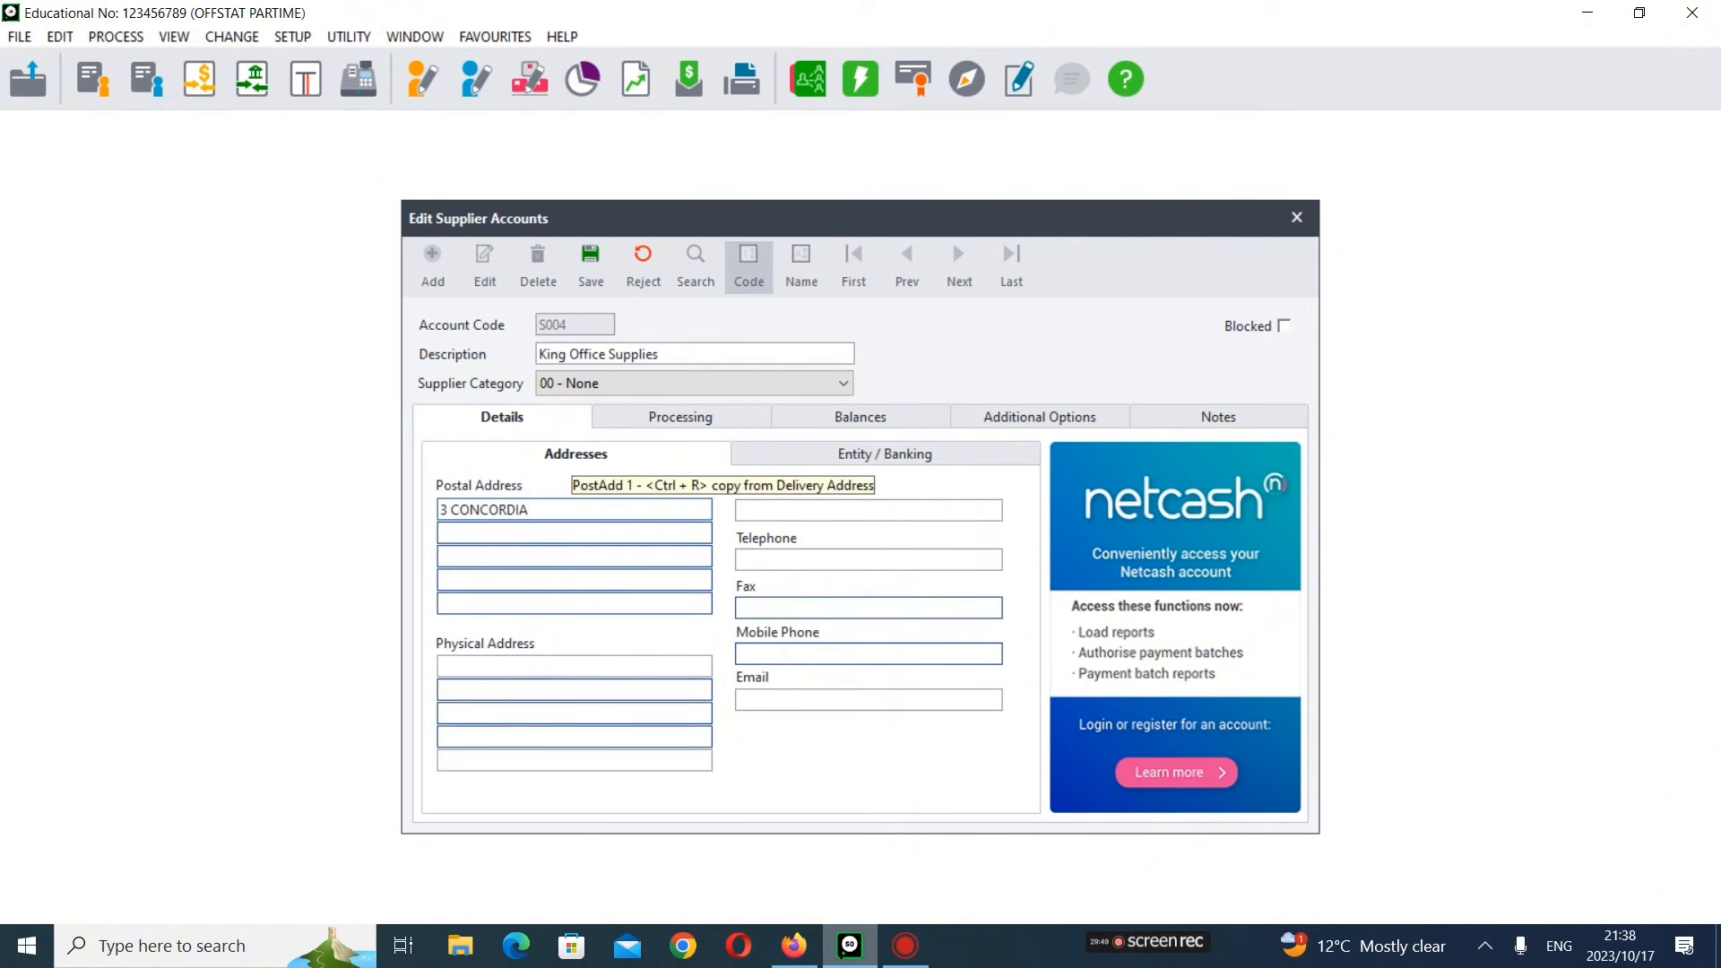
- Check the invoice and add the postal code as the second line of the supplier's postal address
left_click(794, 944)
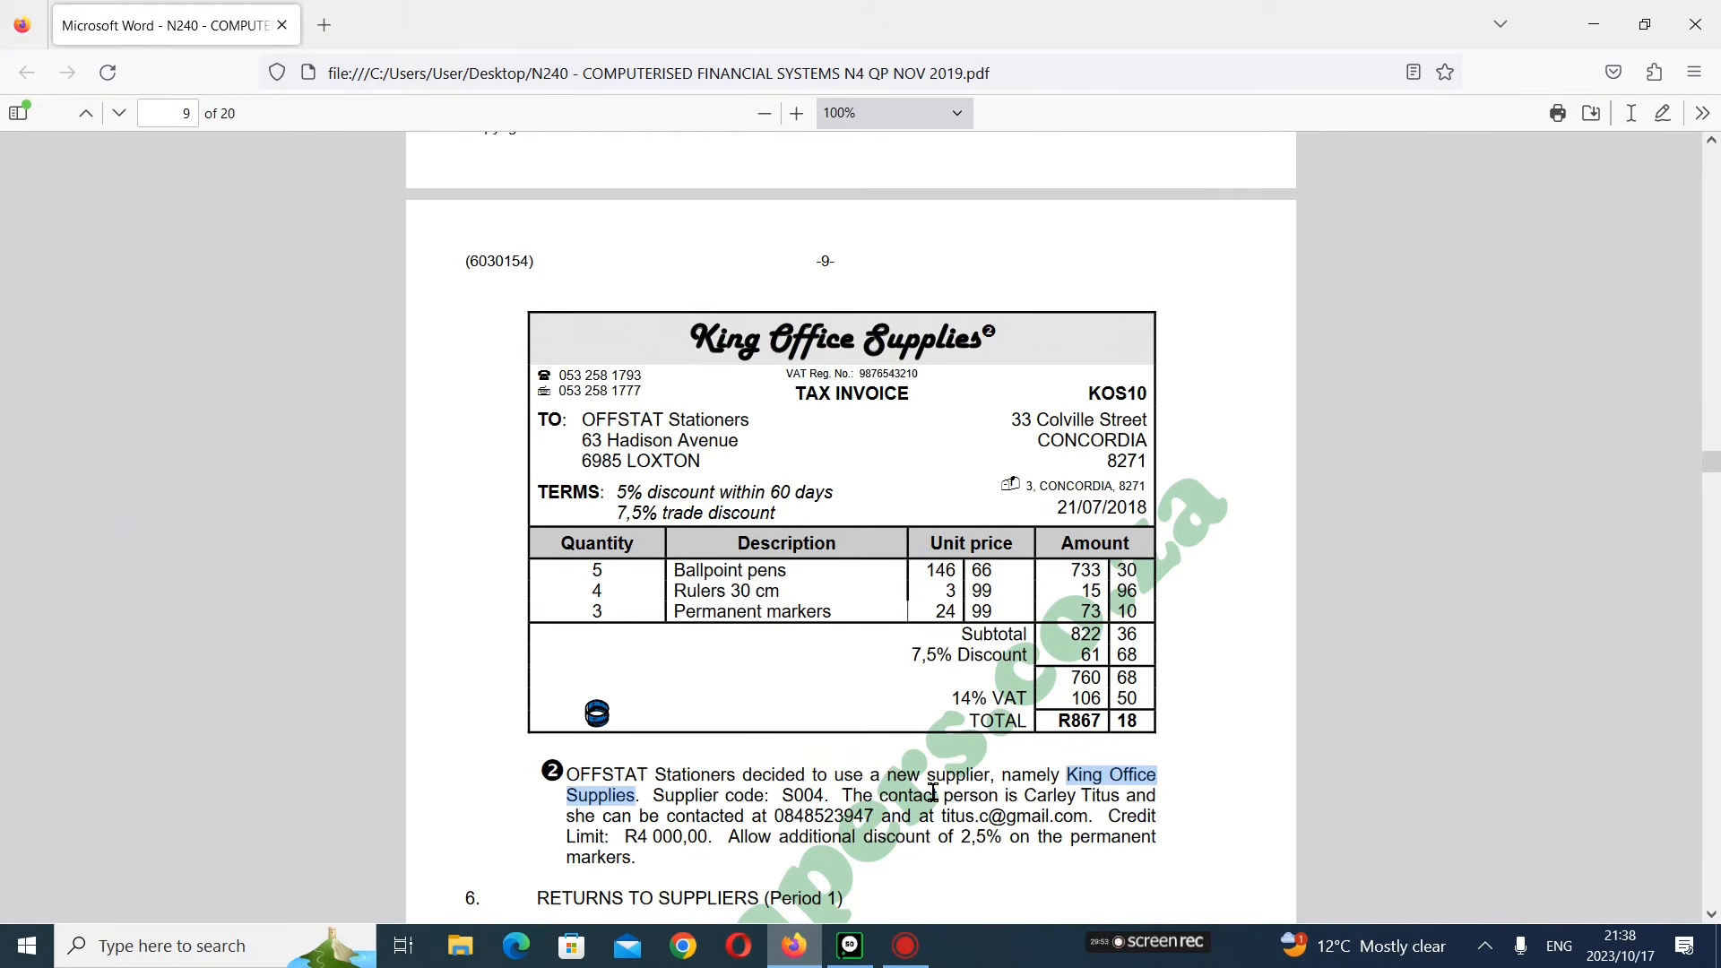
left_click(849, 946)
key("Return")
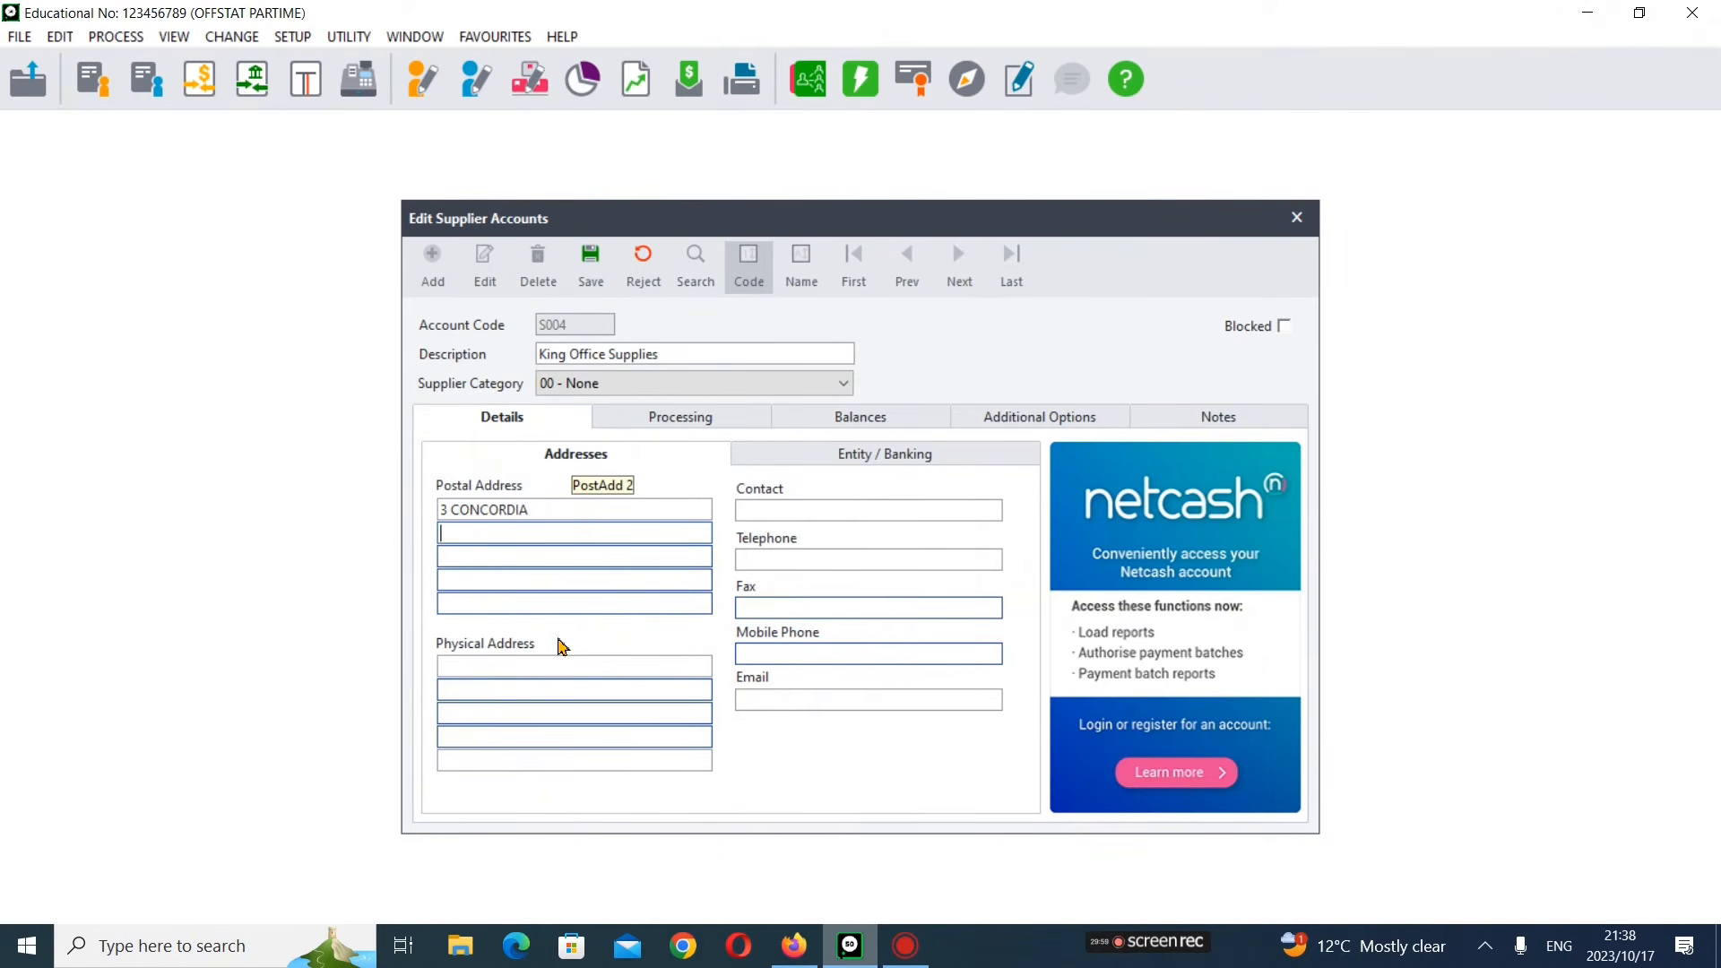
type("8271")
left_click(518, 566)
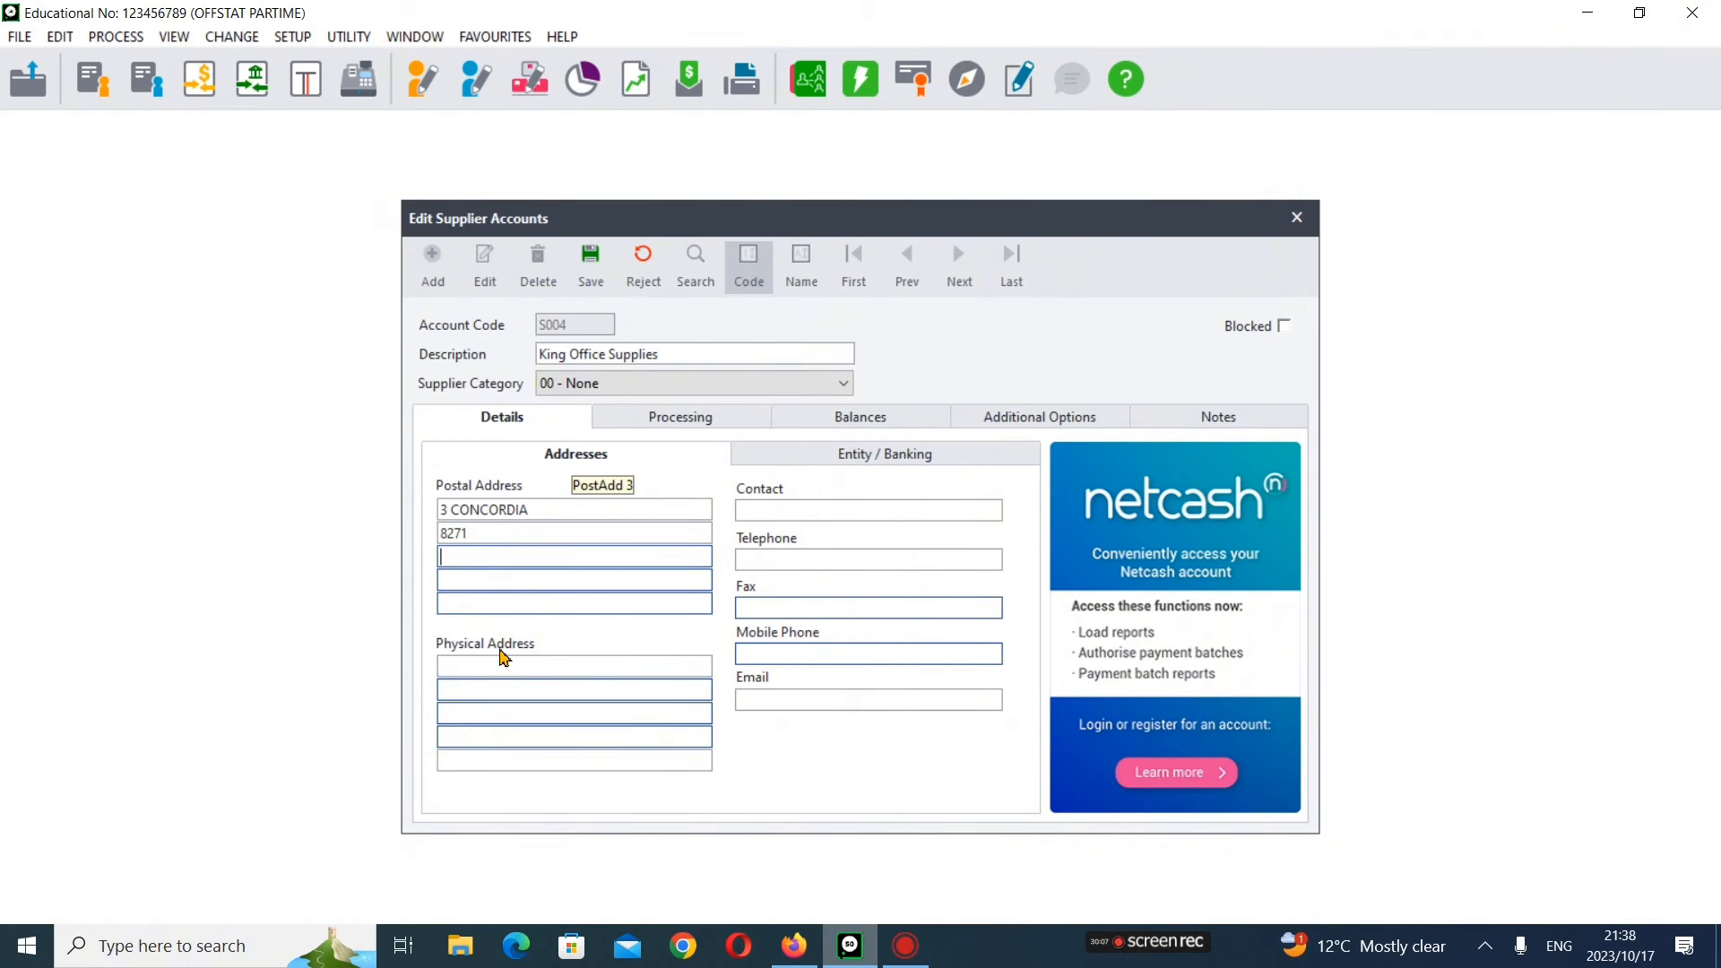
- Copy the supplier's physical address from the invoice in the question paper and paste it into the first physical address line
key("Tab")
key("Tab")
key("Tab")
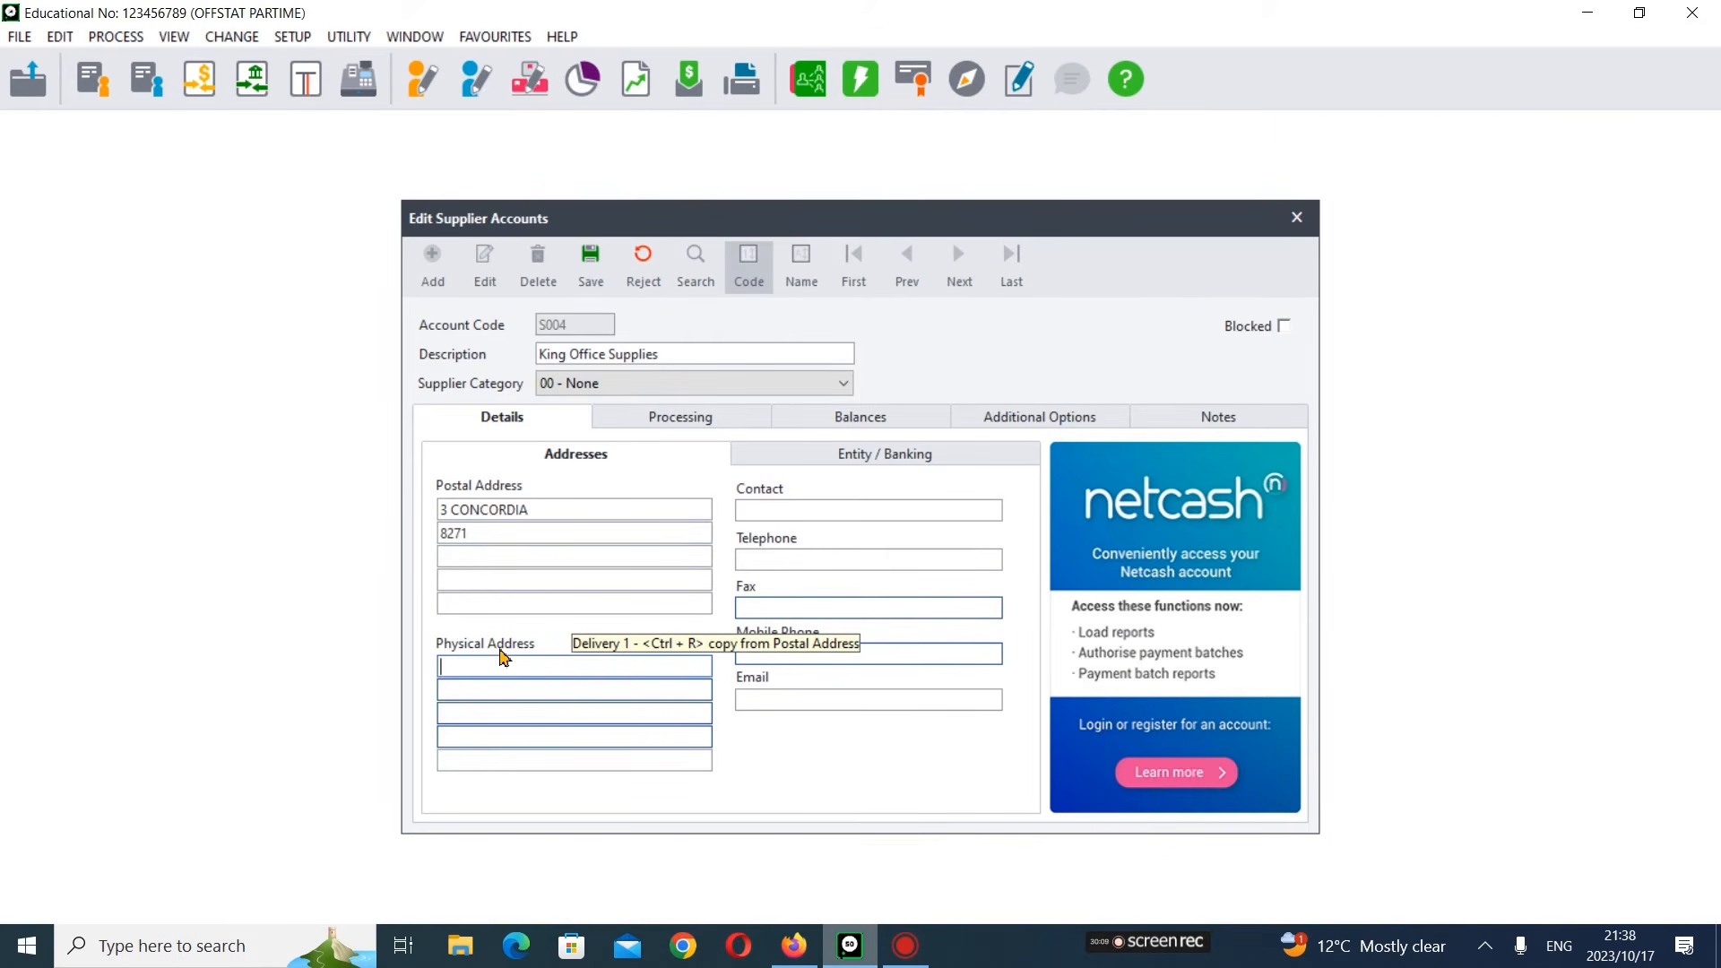
left_click(796, 947)
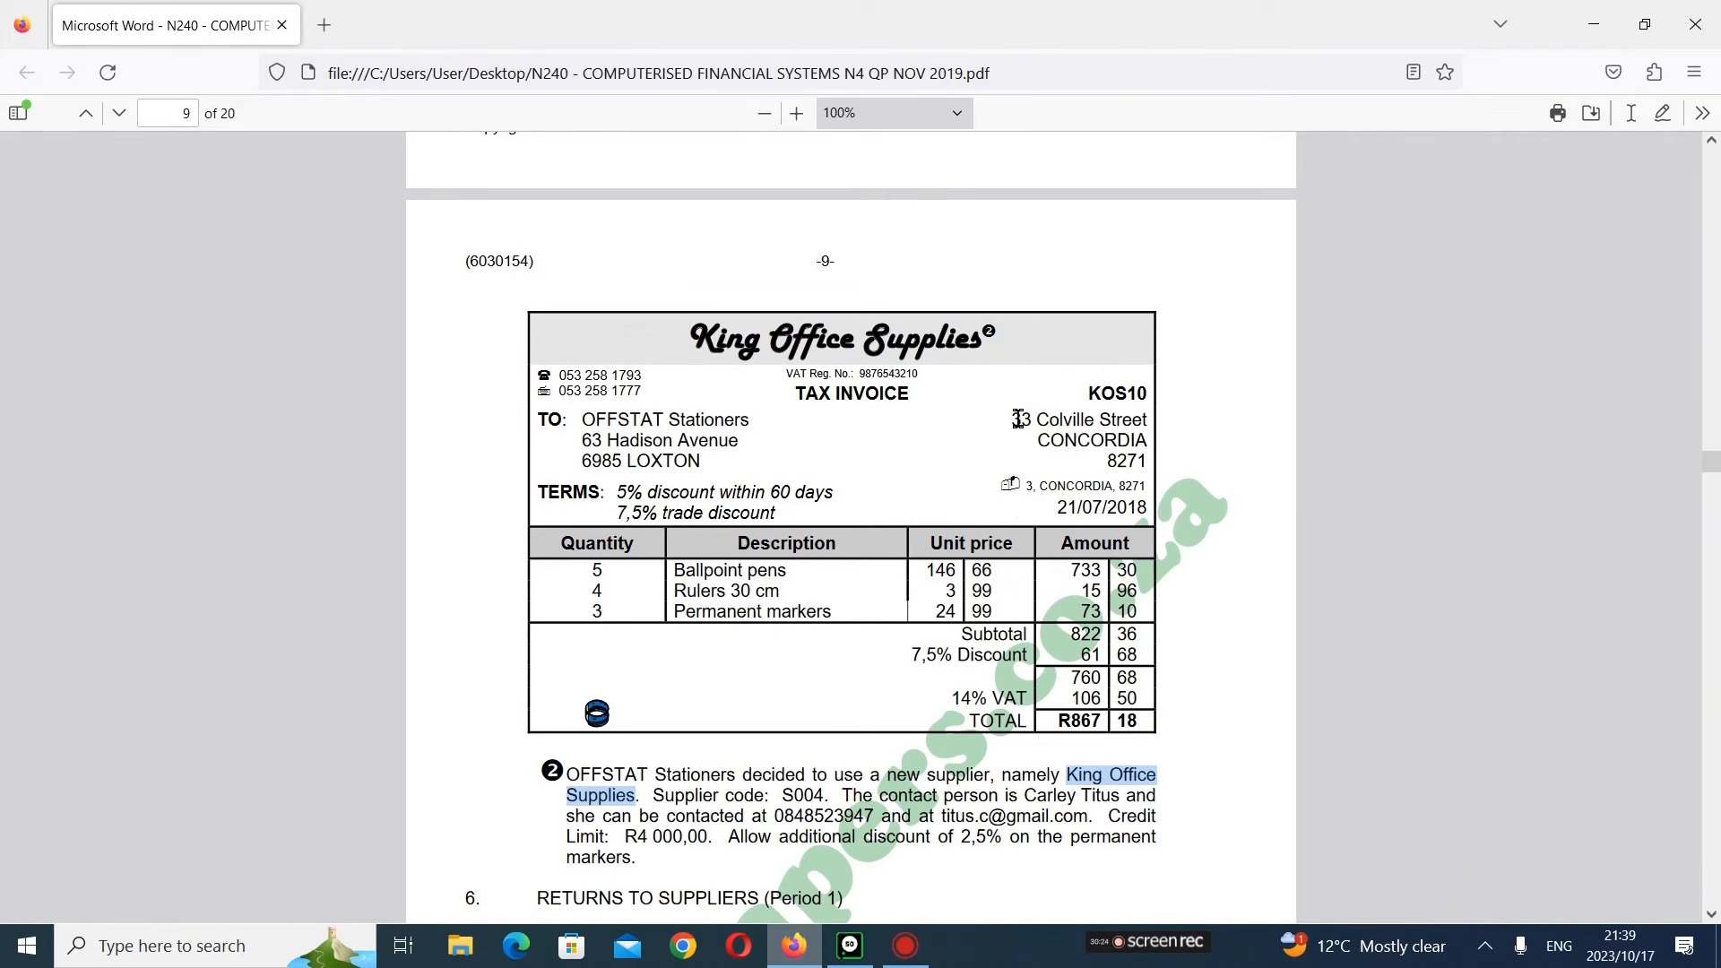
left_click_drag(1012, 418, 1147, 466)
right_click(1135, 455)
left_click(1165, 475)
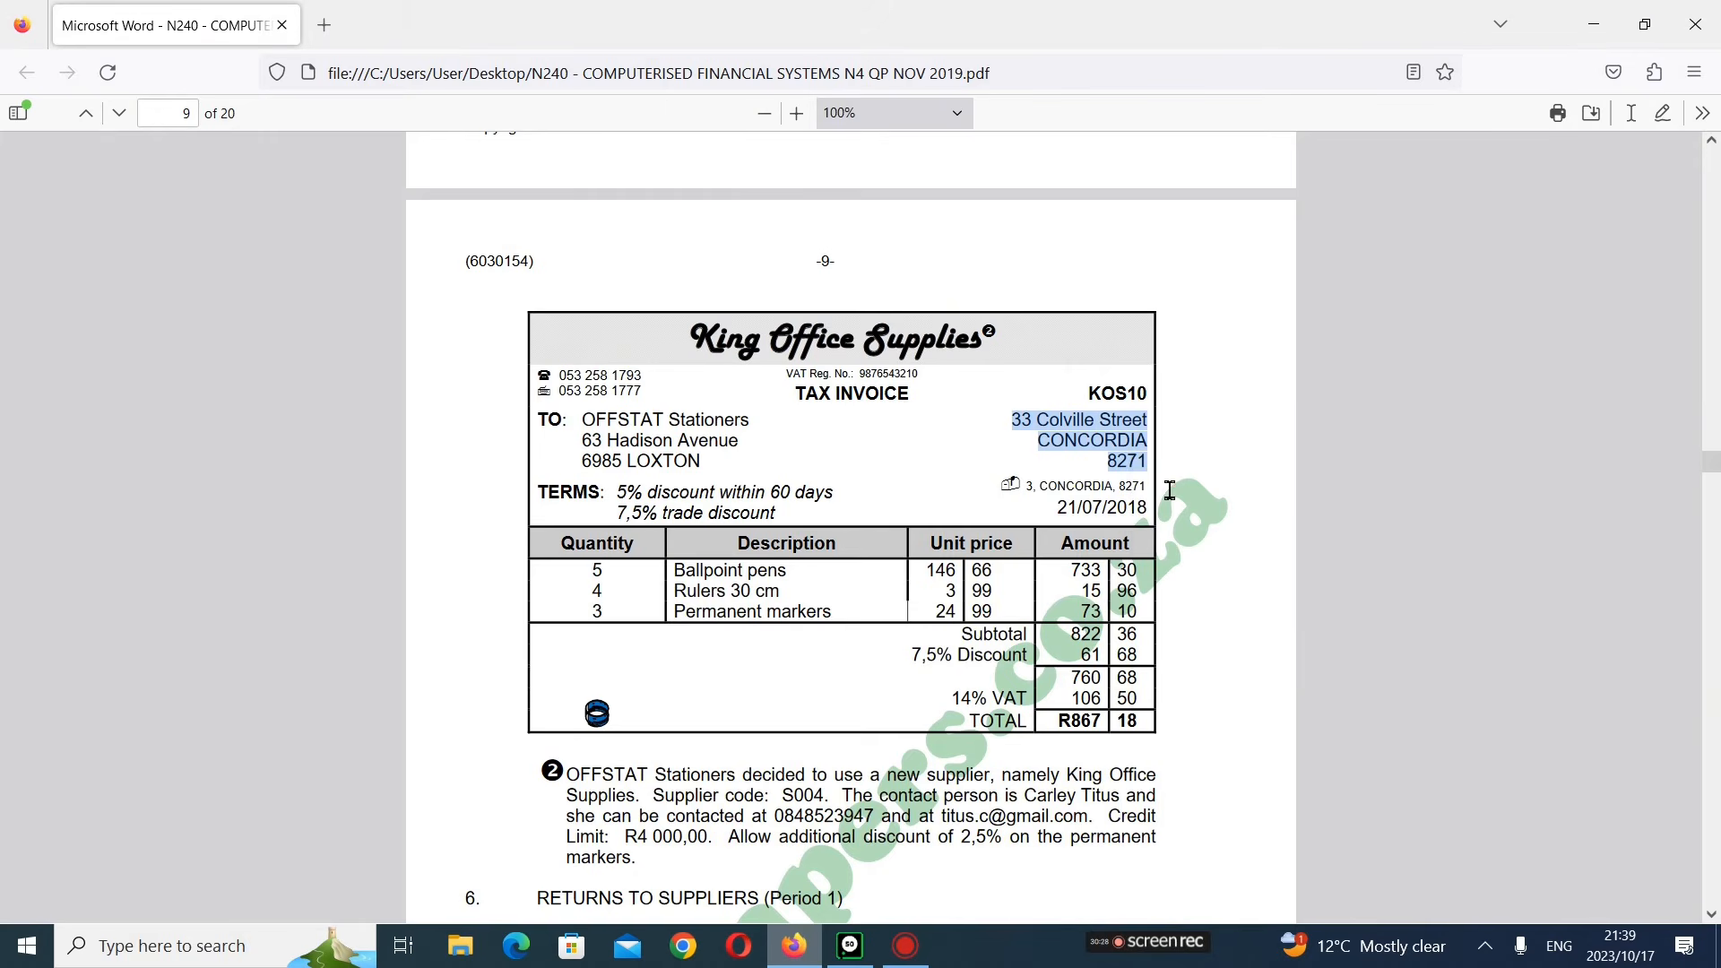
left_click(850, 946)
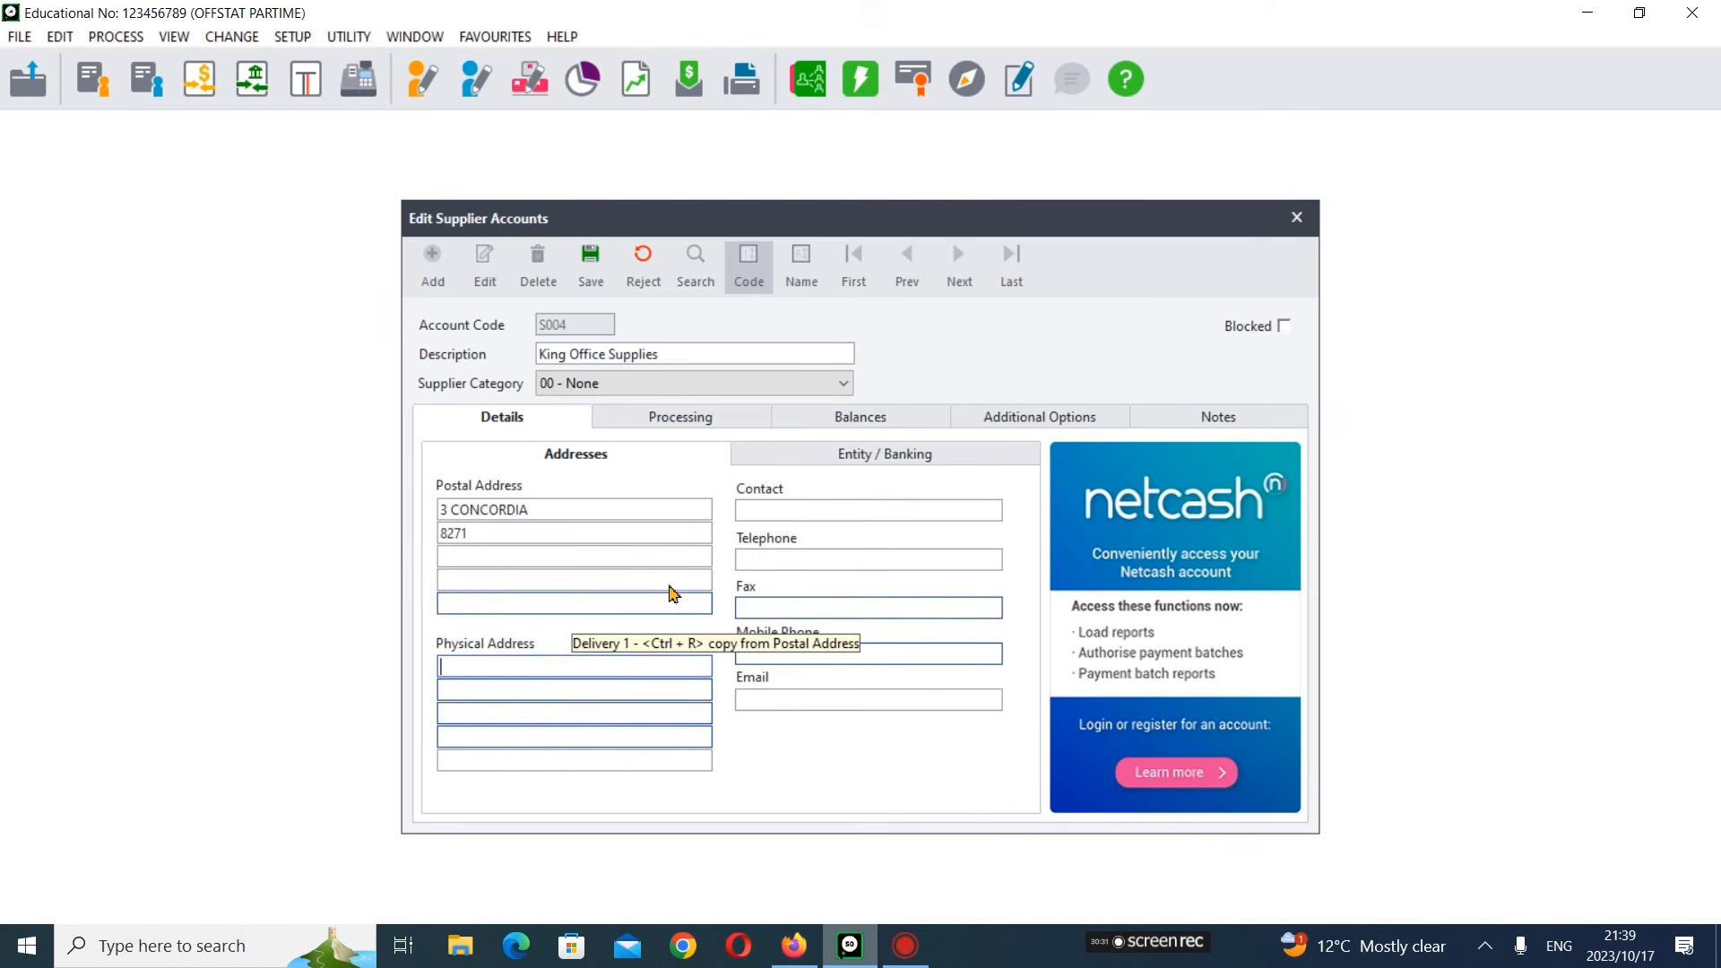
right_click(520, 667)
left_click(354, 459)
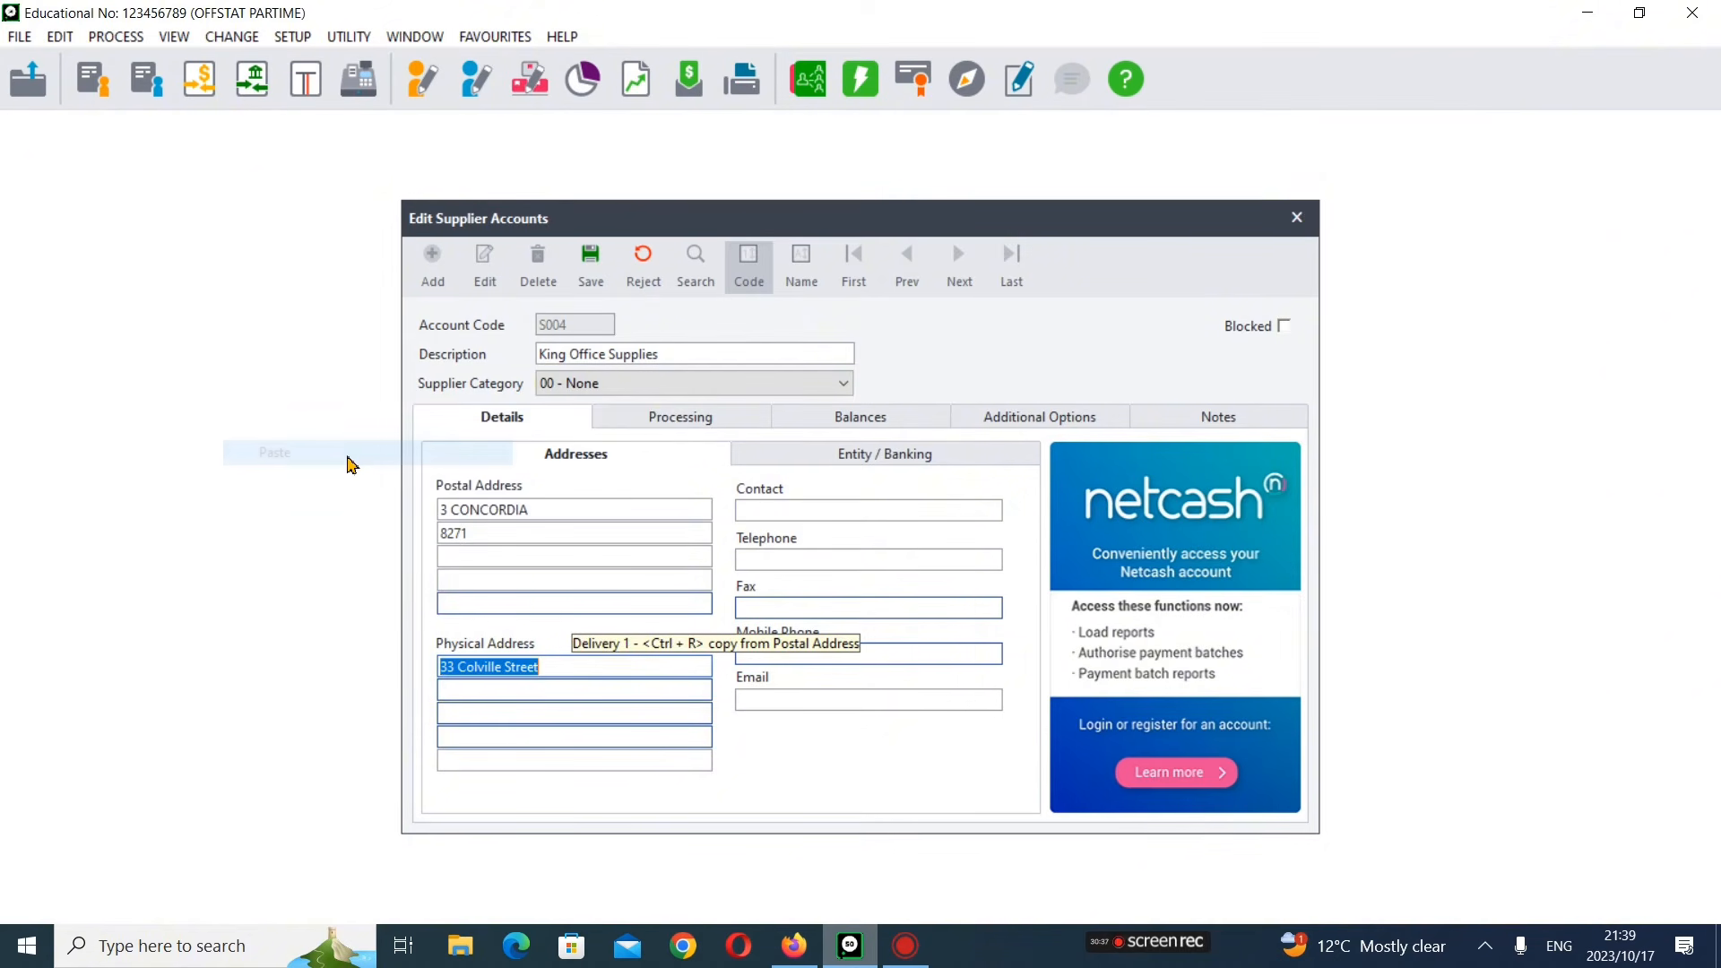
- Complete the physical address with the town and postal code on separate lines, checking them against the invoice
left_click(794, 946)
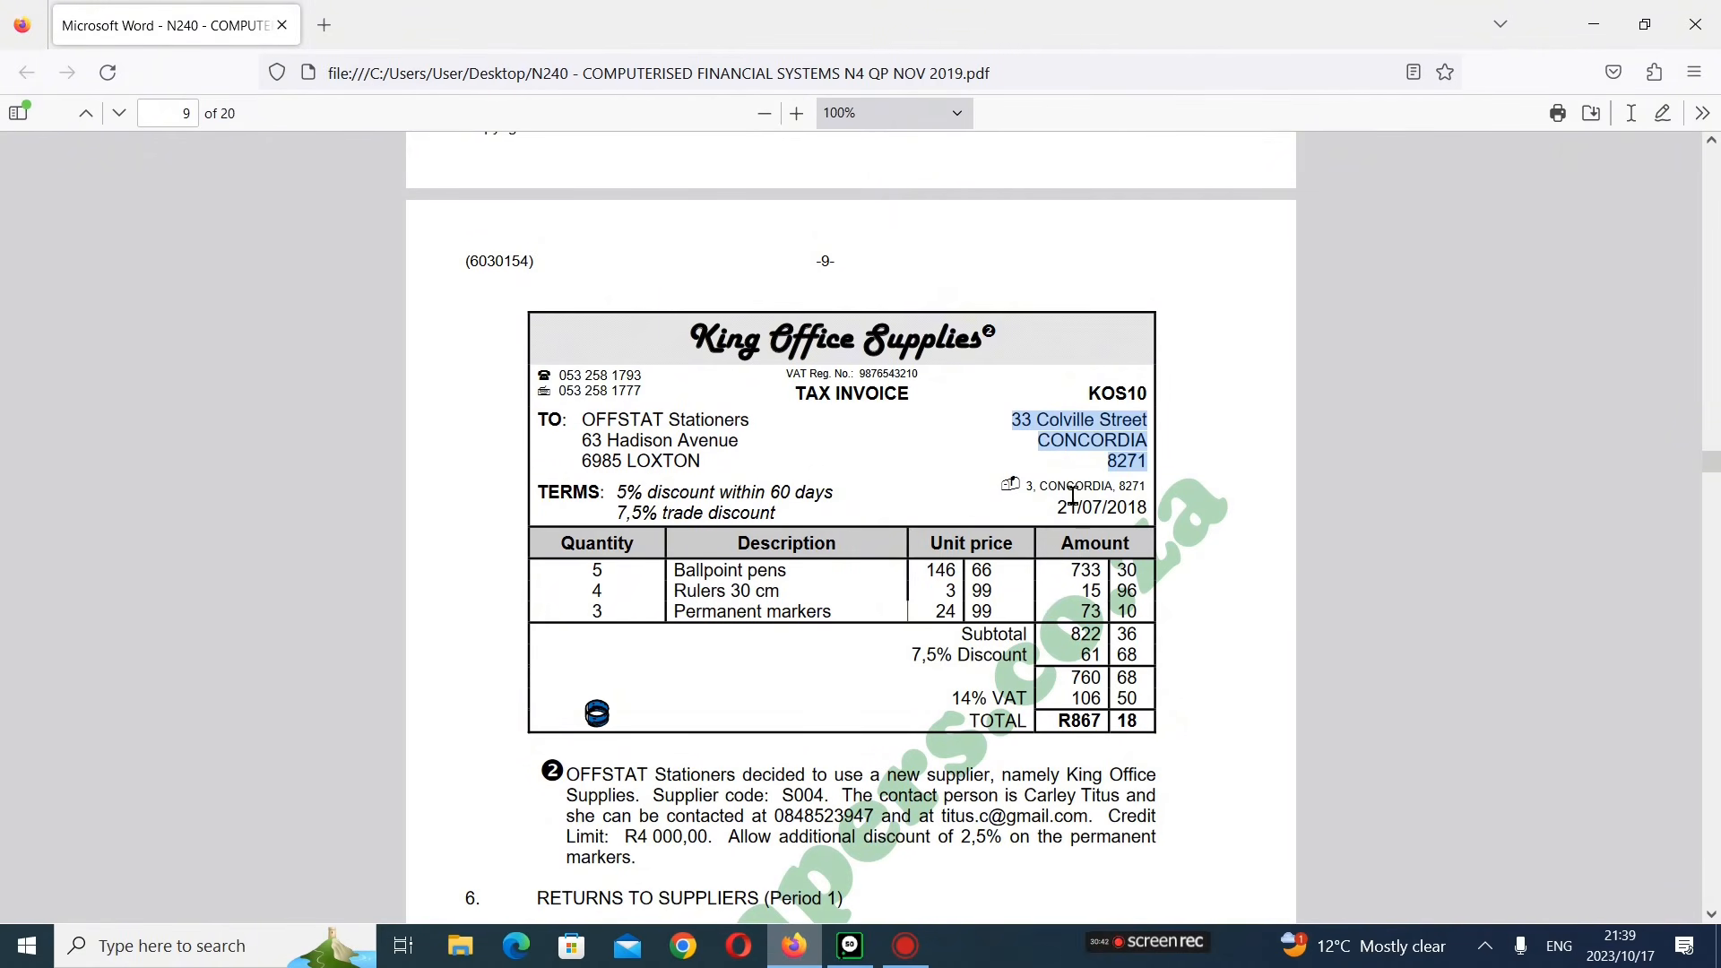
left_click(850, 946)
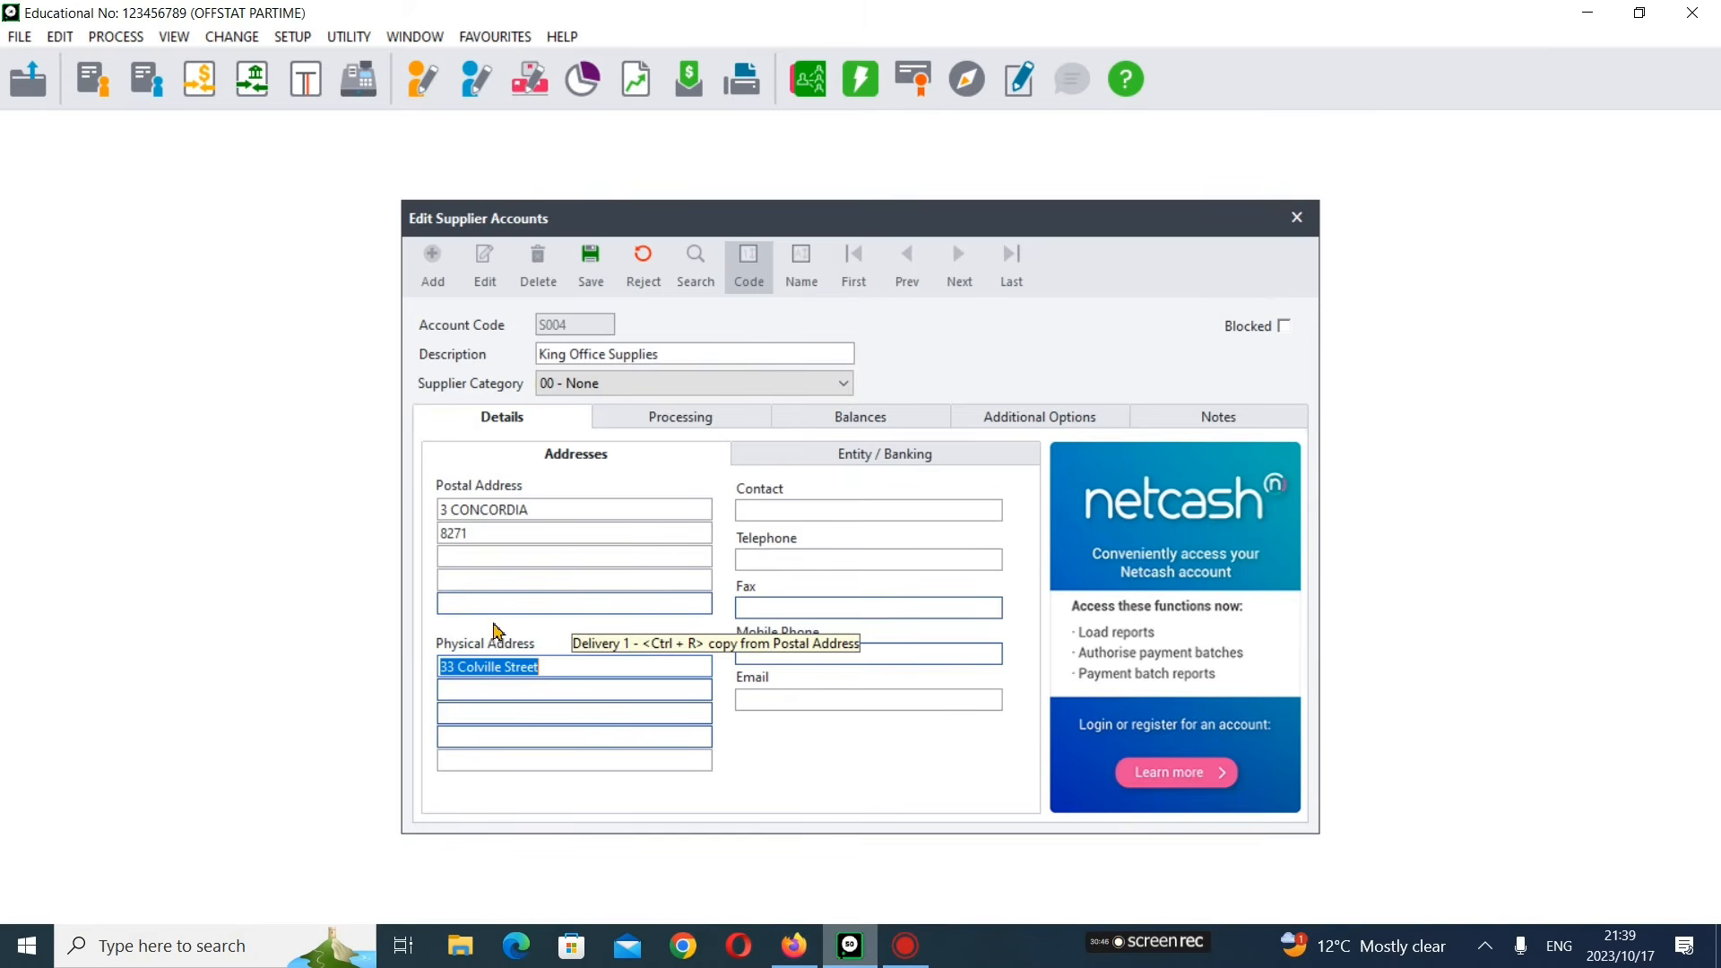
left_click(501, 688)
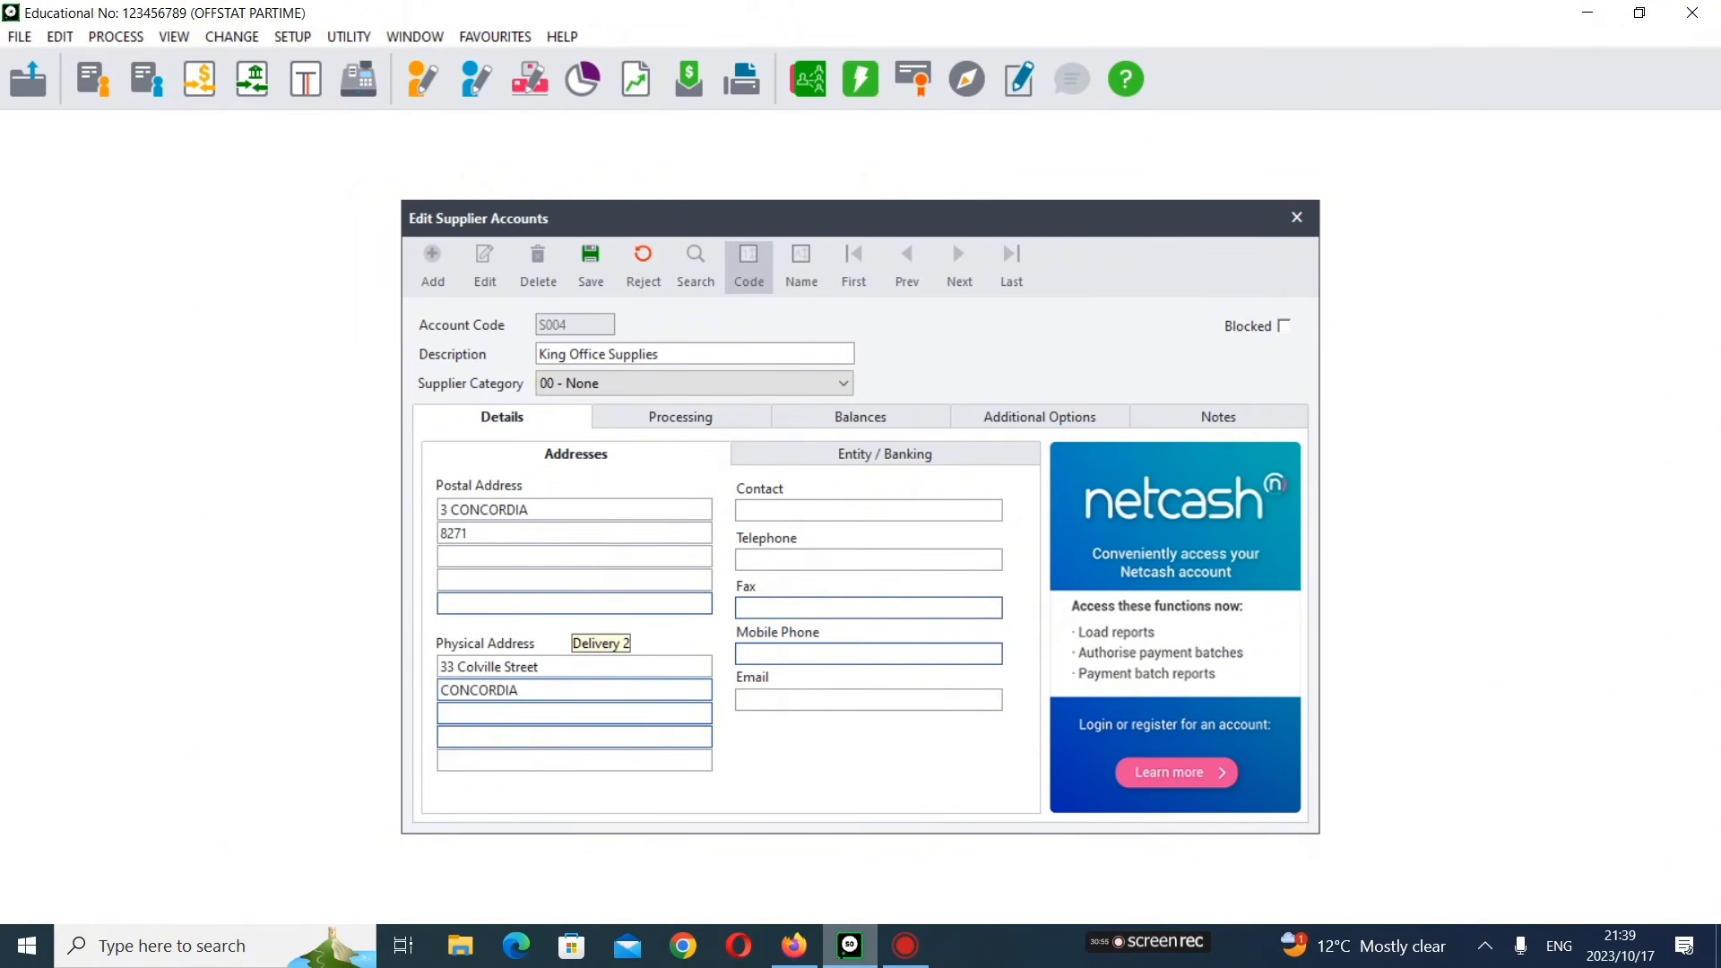
key("Return")
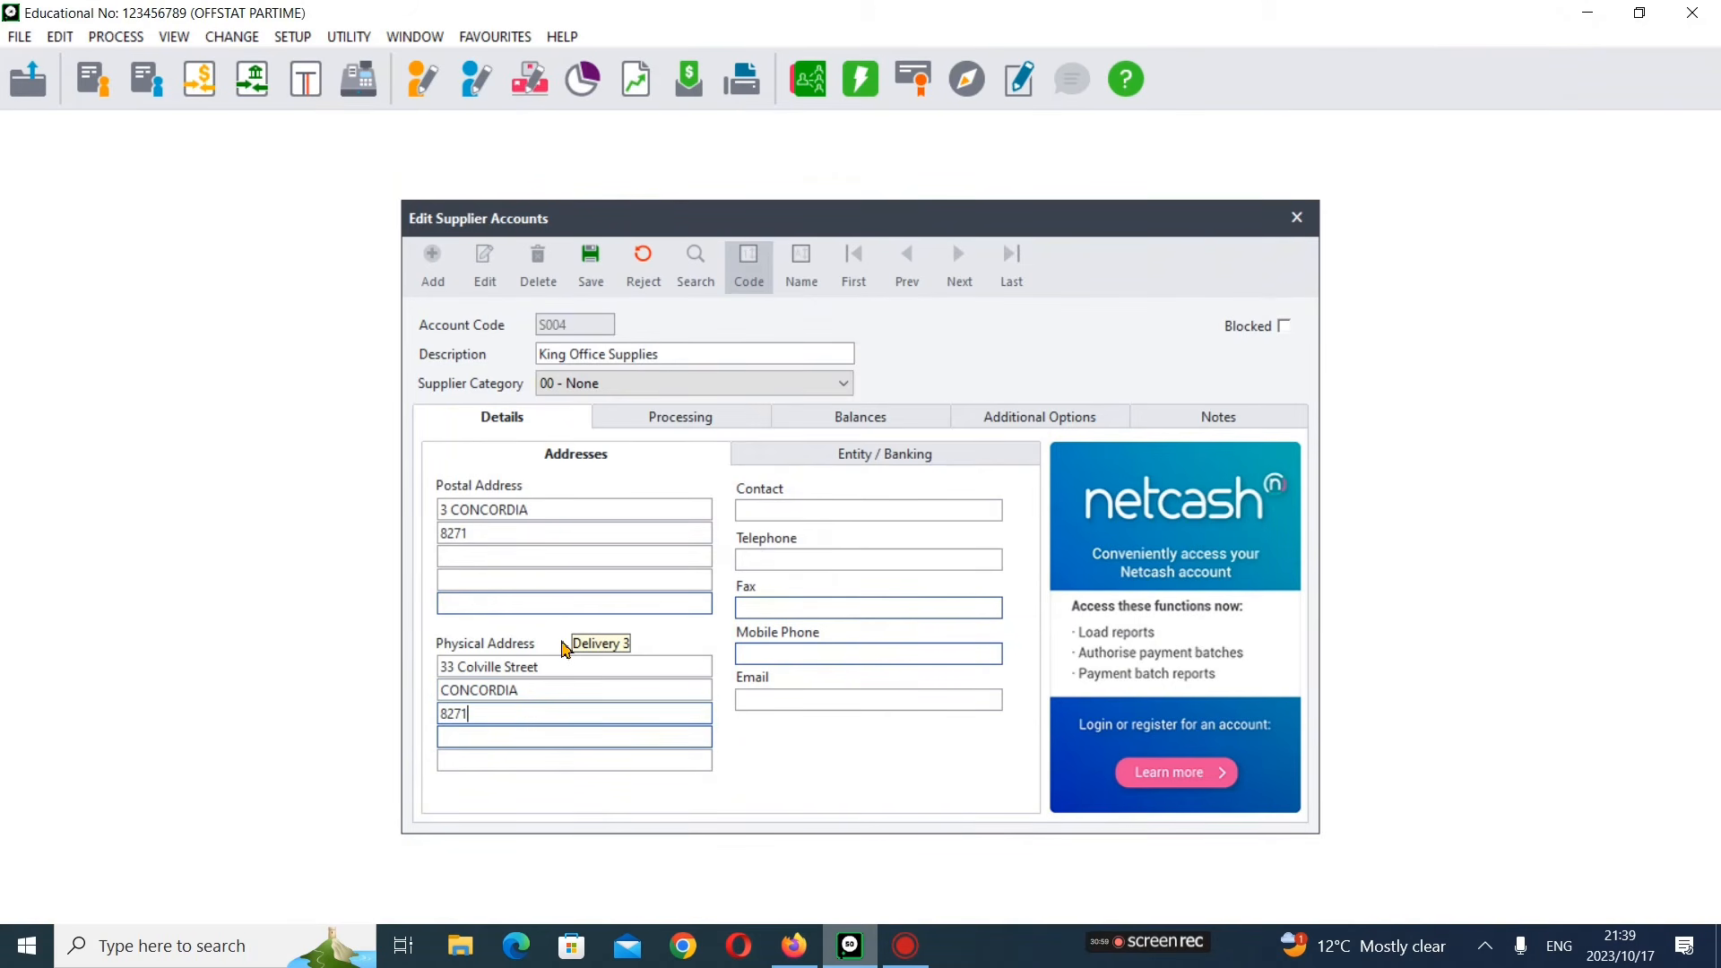
left_click(794, 945)
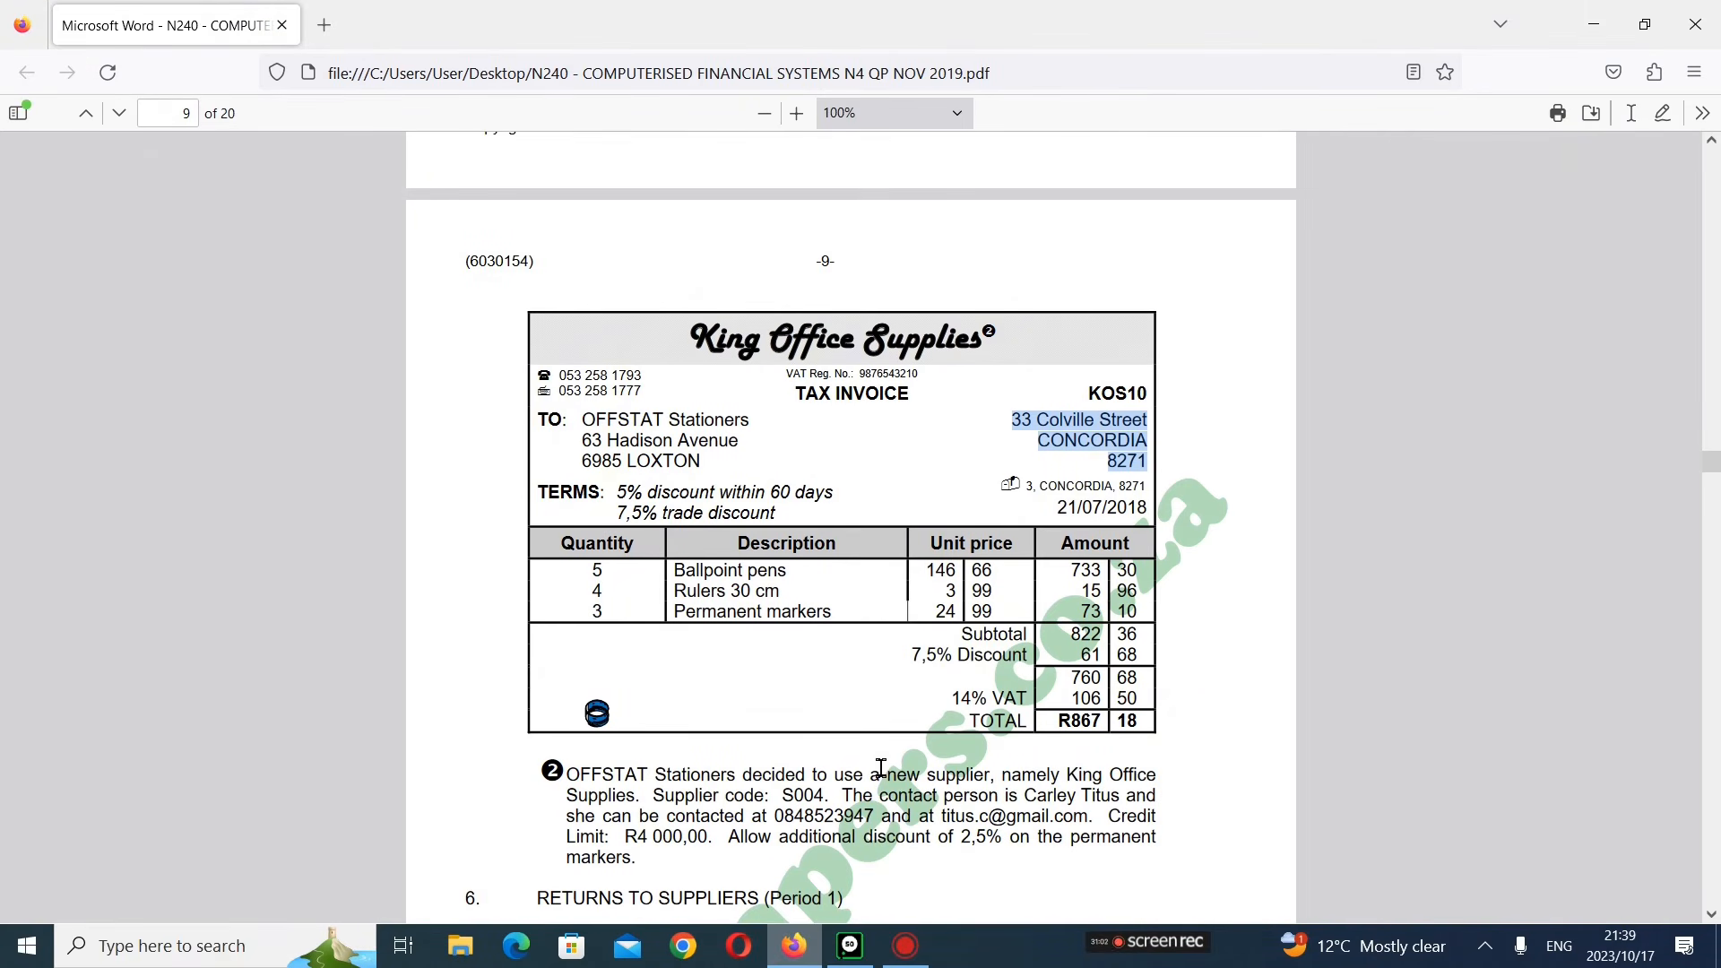
left_click(866, 958)
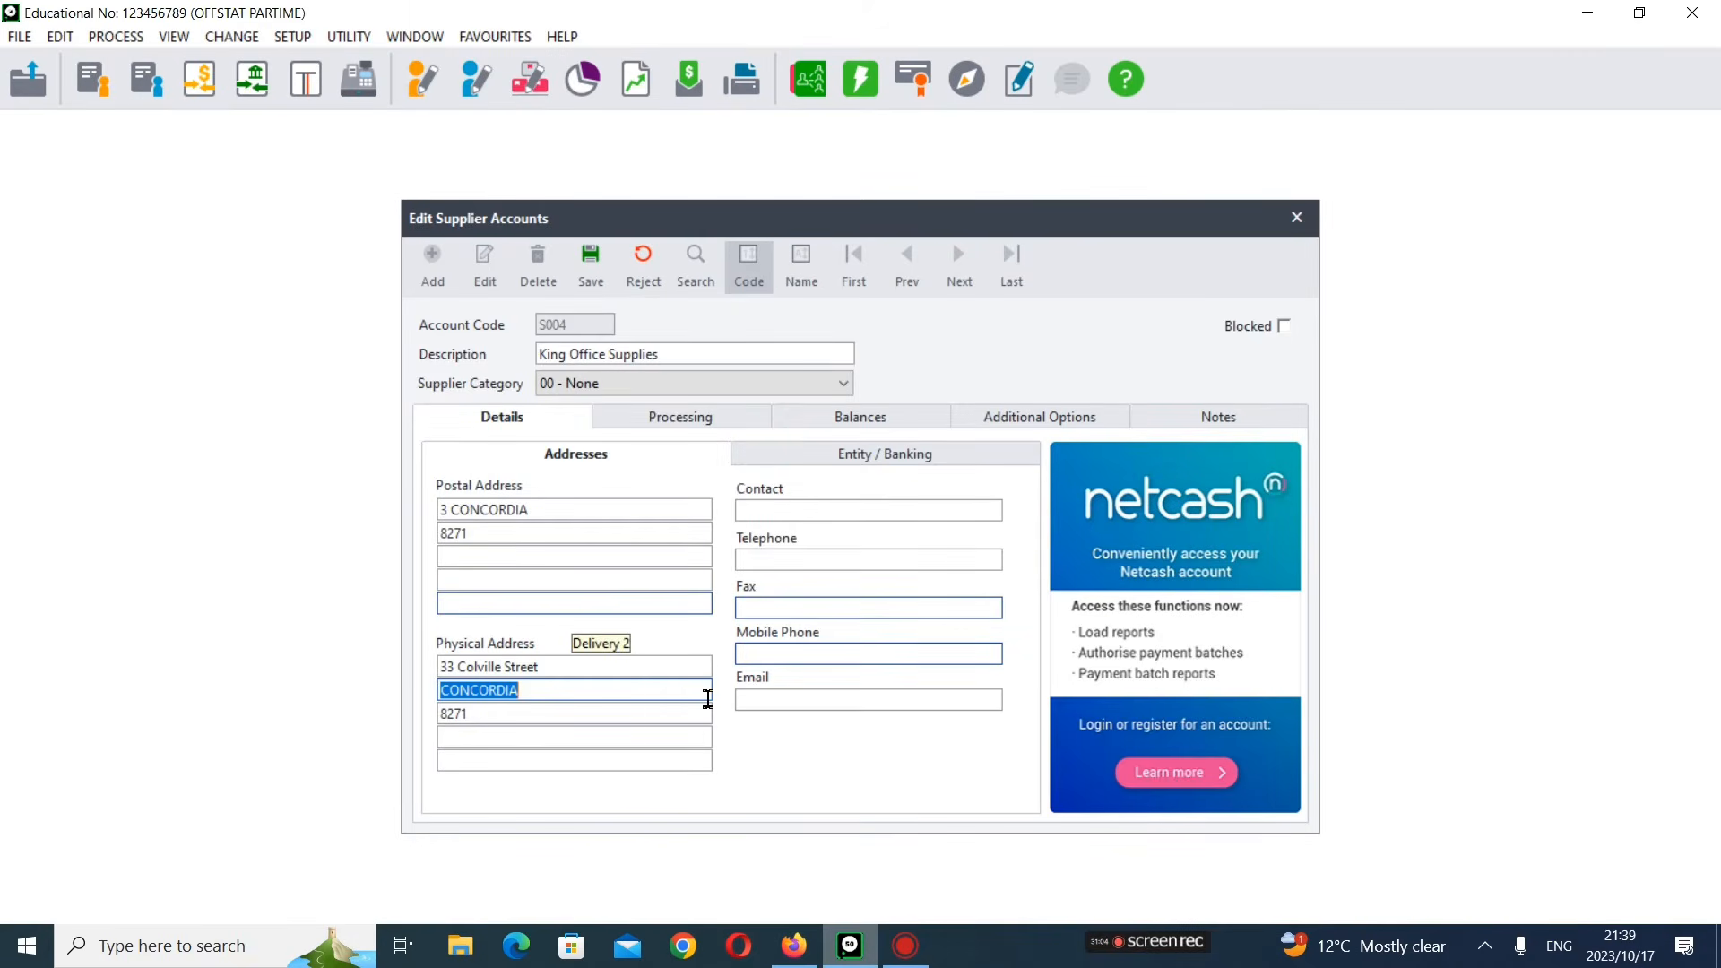
- Copy the contact person's name from the question paper's new-supplier note and paste it into the account's Contact field
key("Tab")
key("Tab")
key("Tab")
key("Tab")
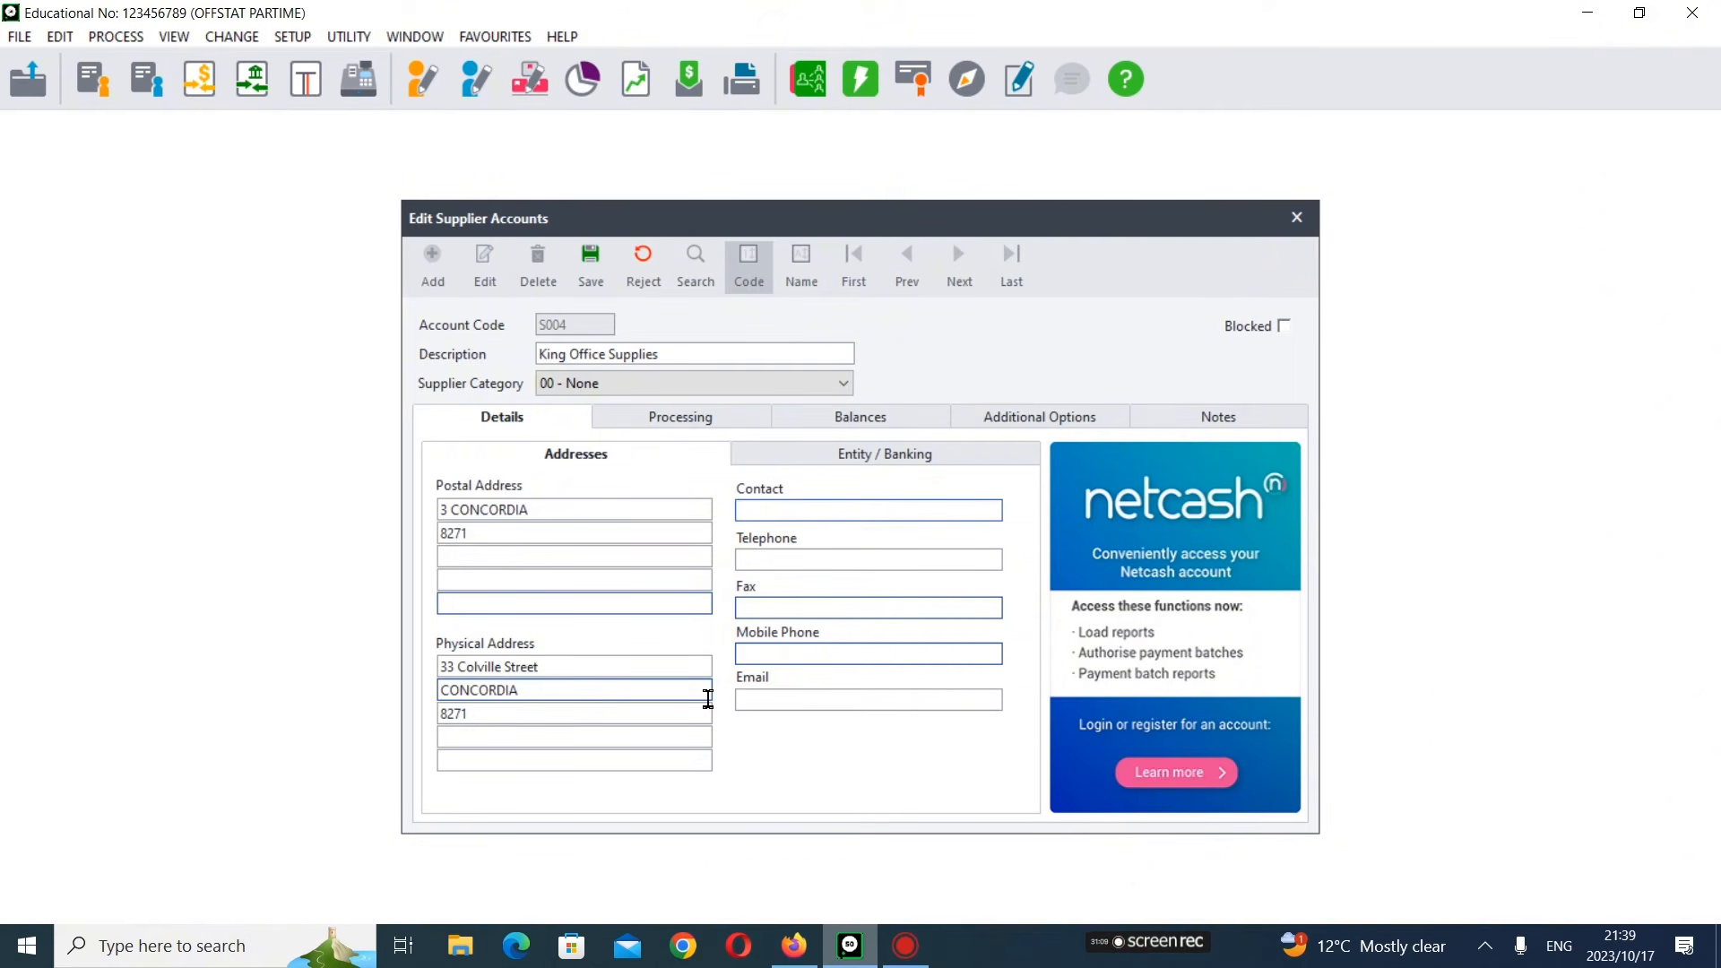
left_click(794, 946)
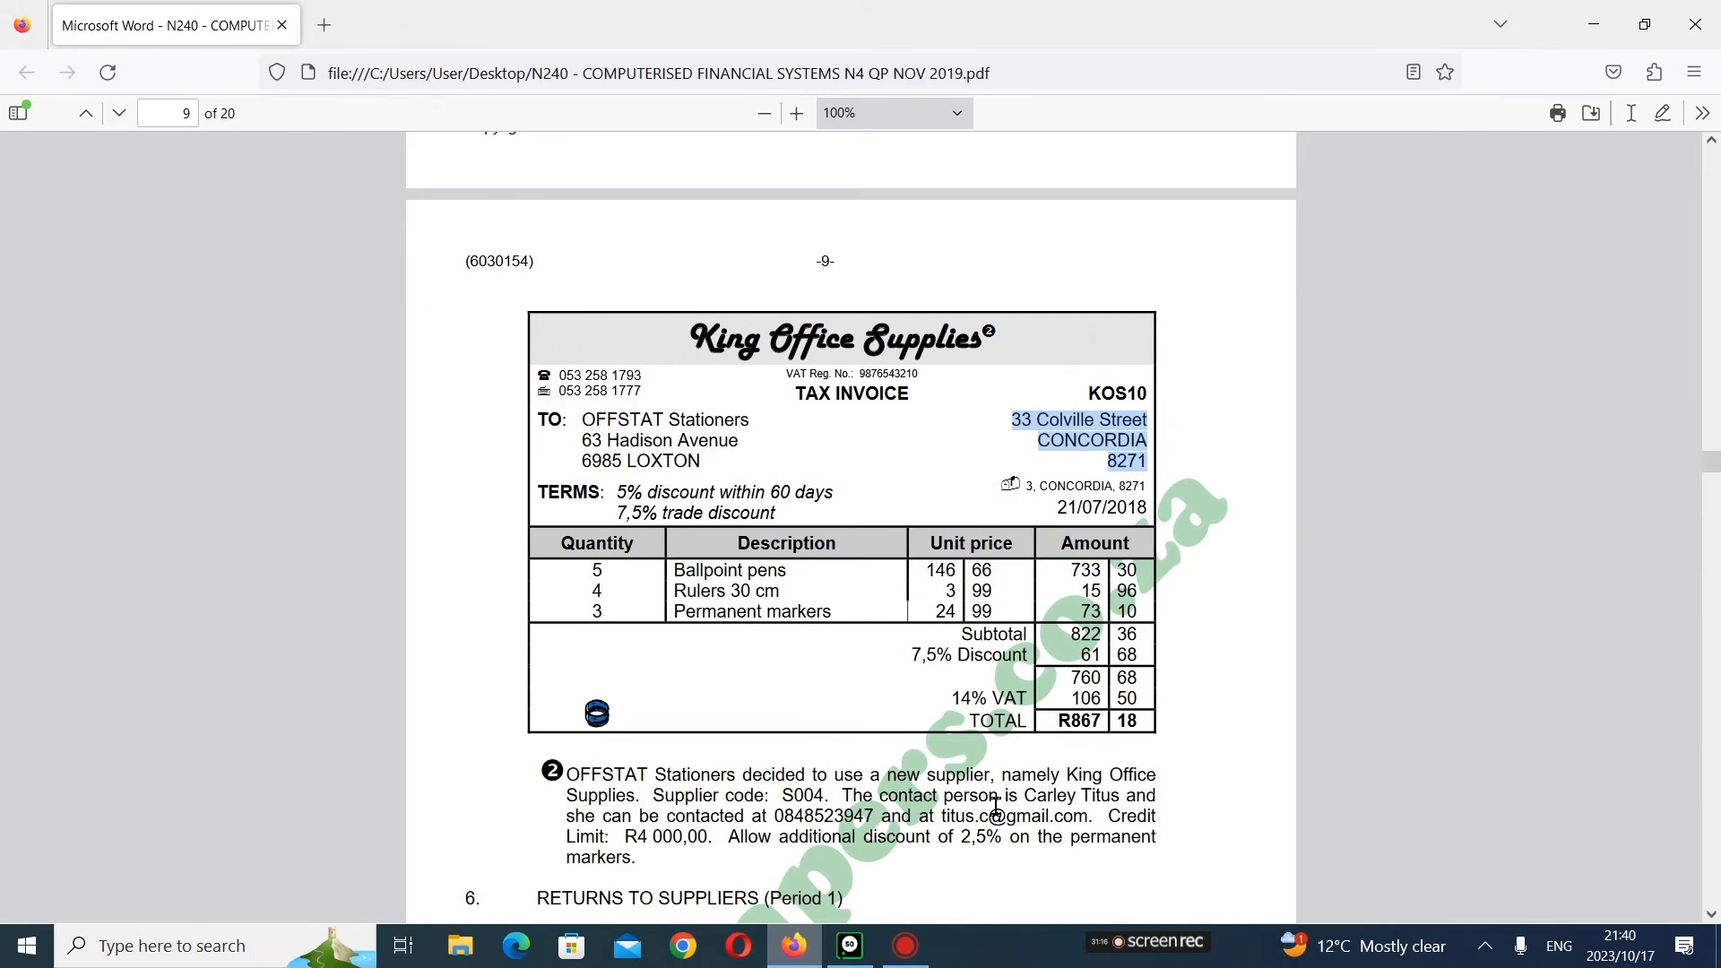
left_click_drag(1025, 796, 1109, 796)
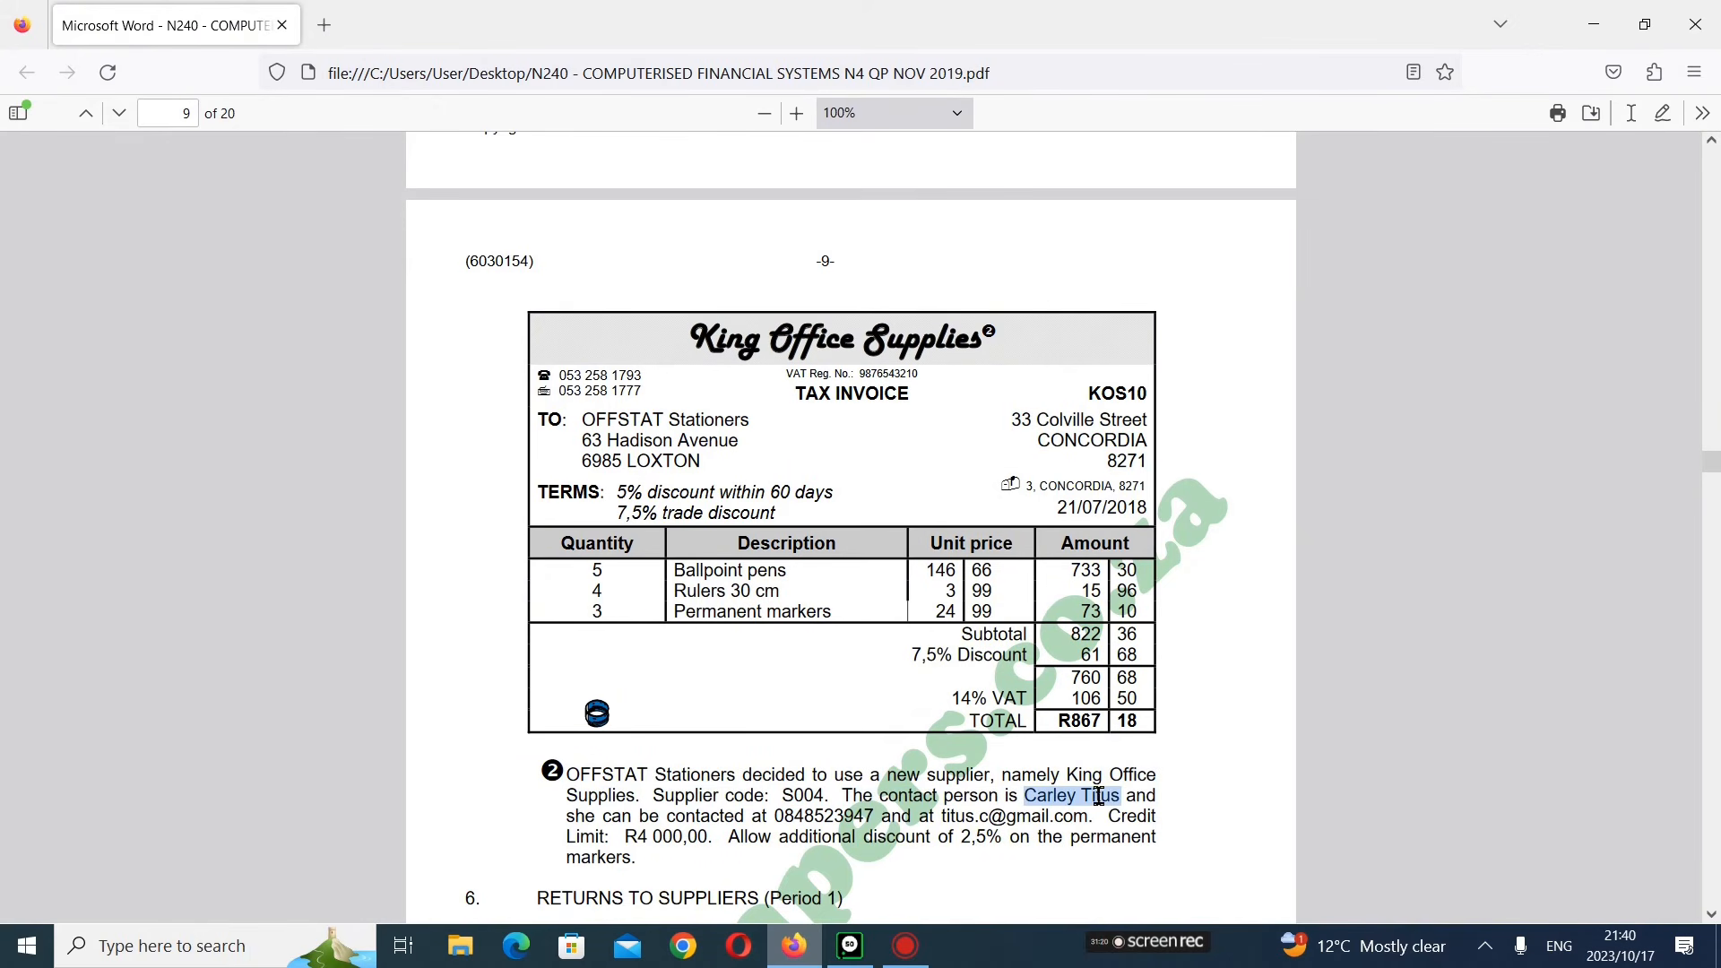
right_click(1099, 796)
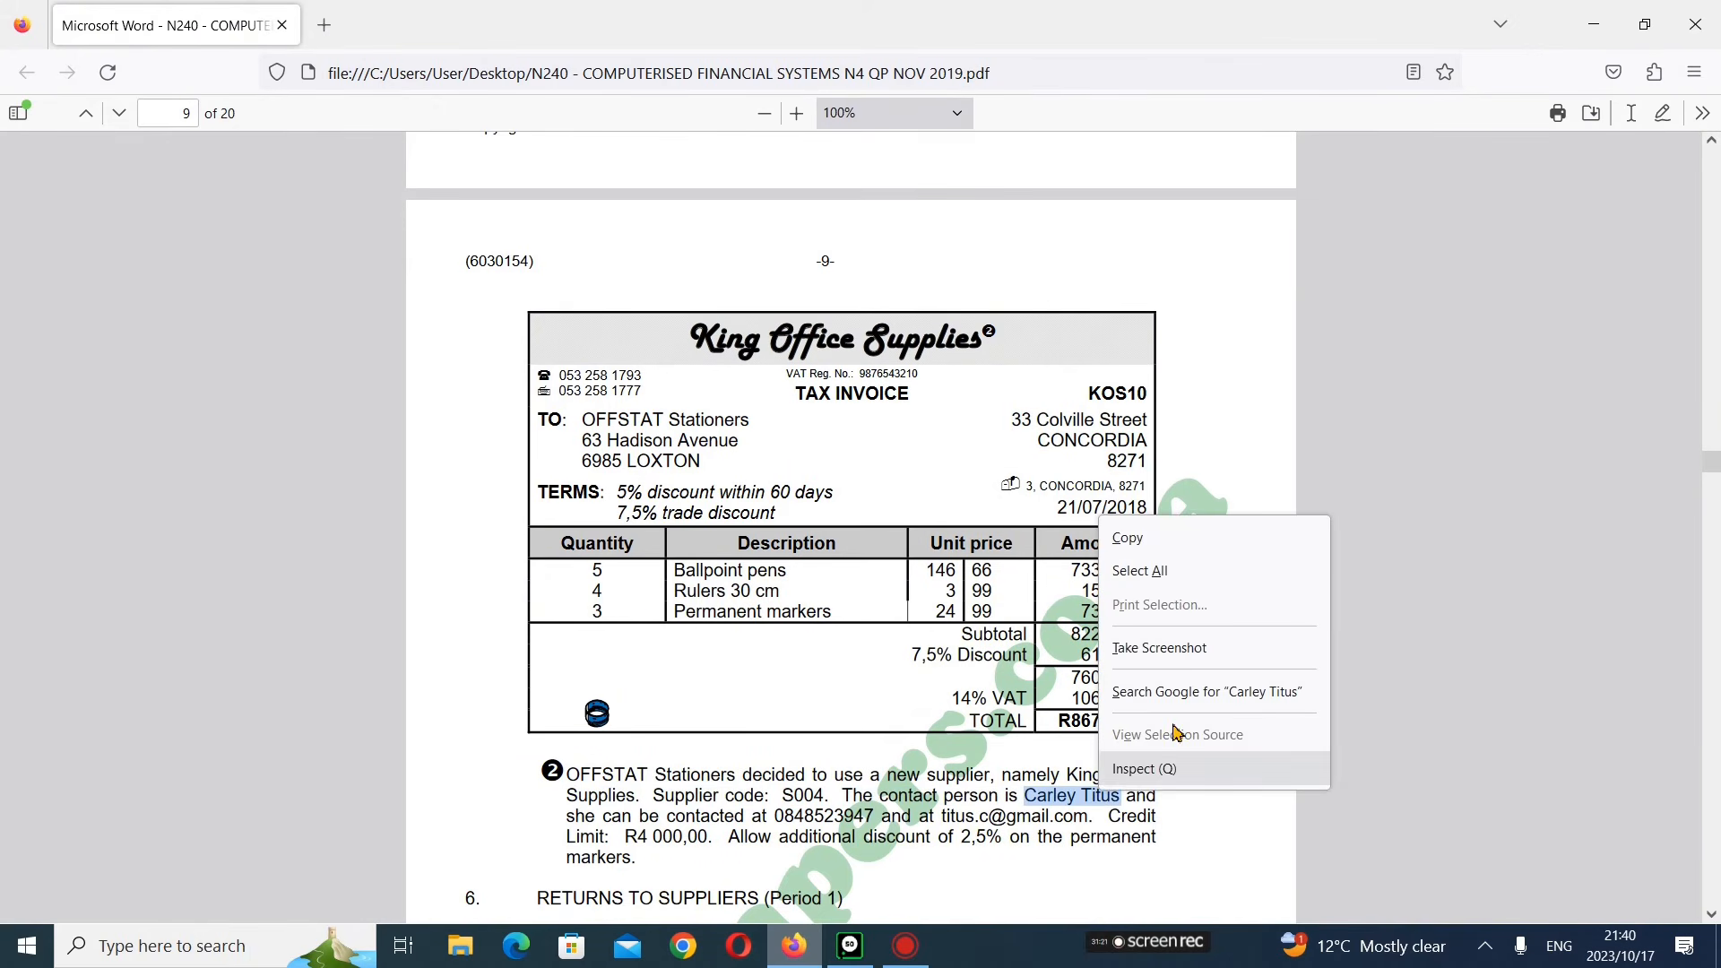
left_click(1156, 548)
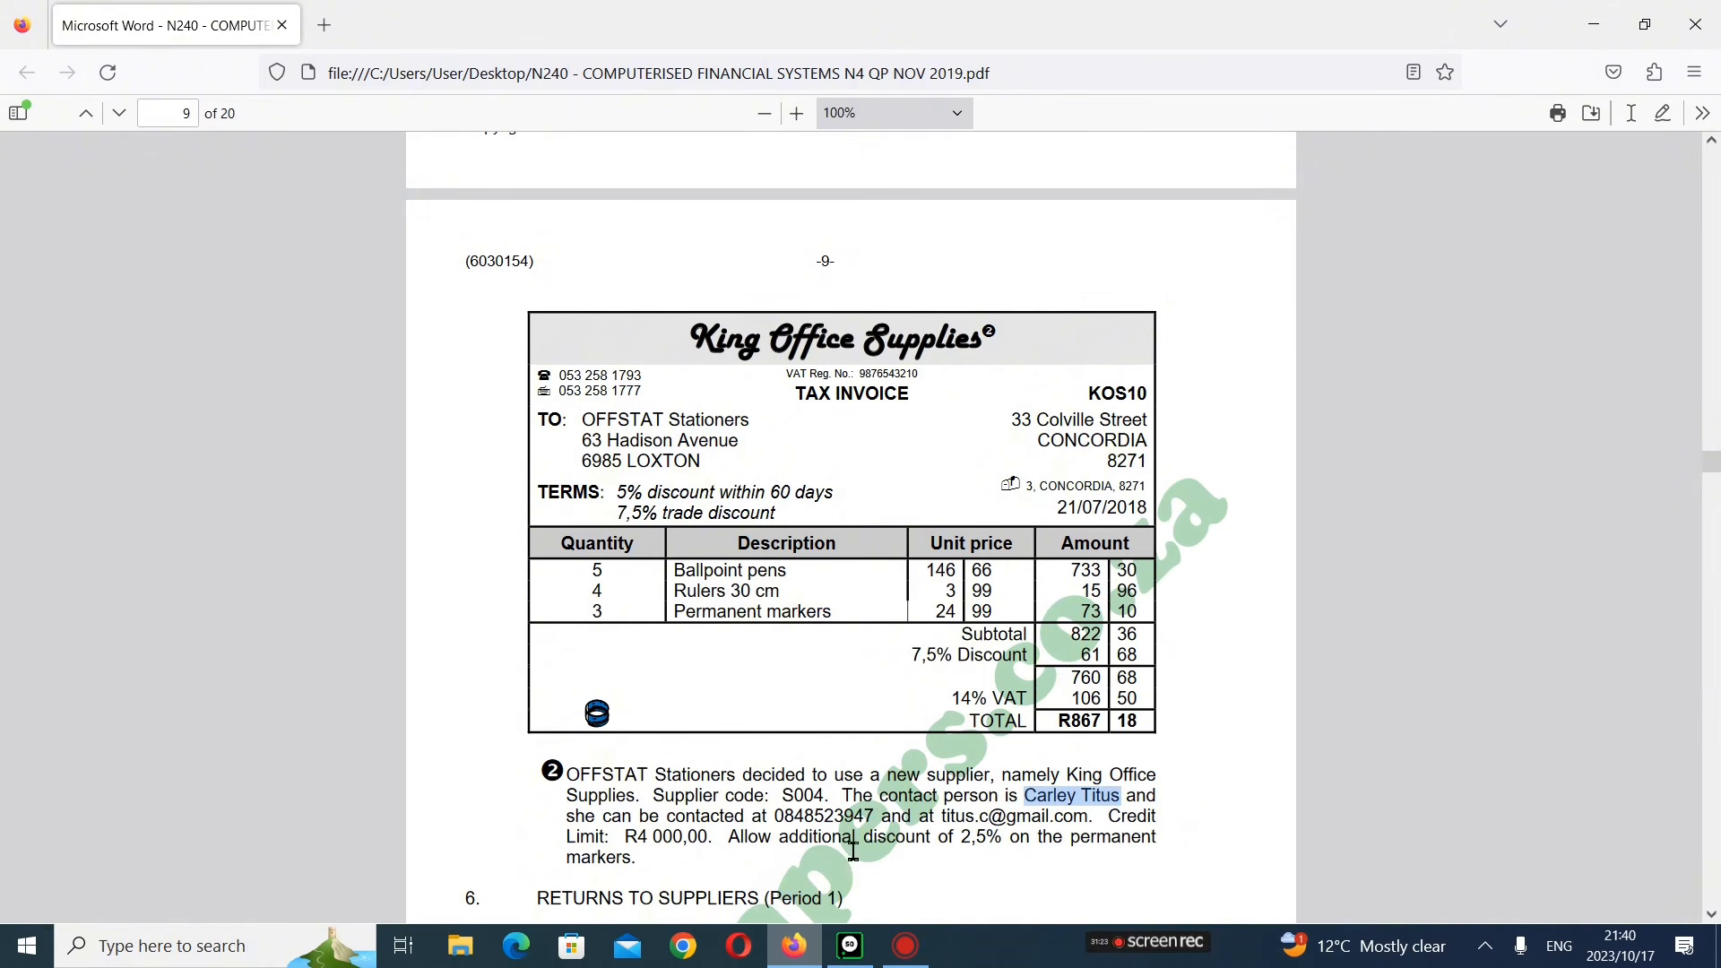
left_click(849, 948)
left_click(832, 510)
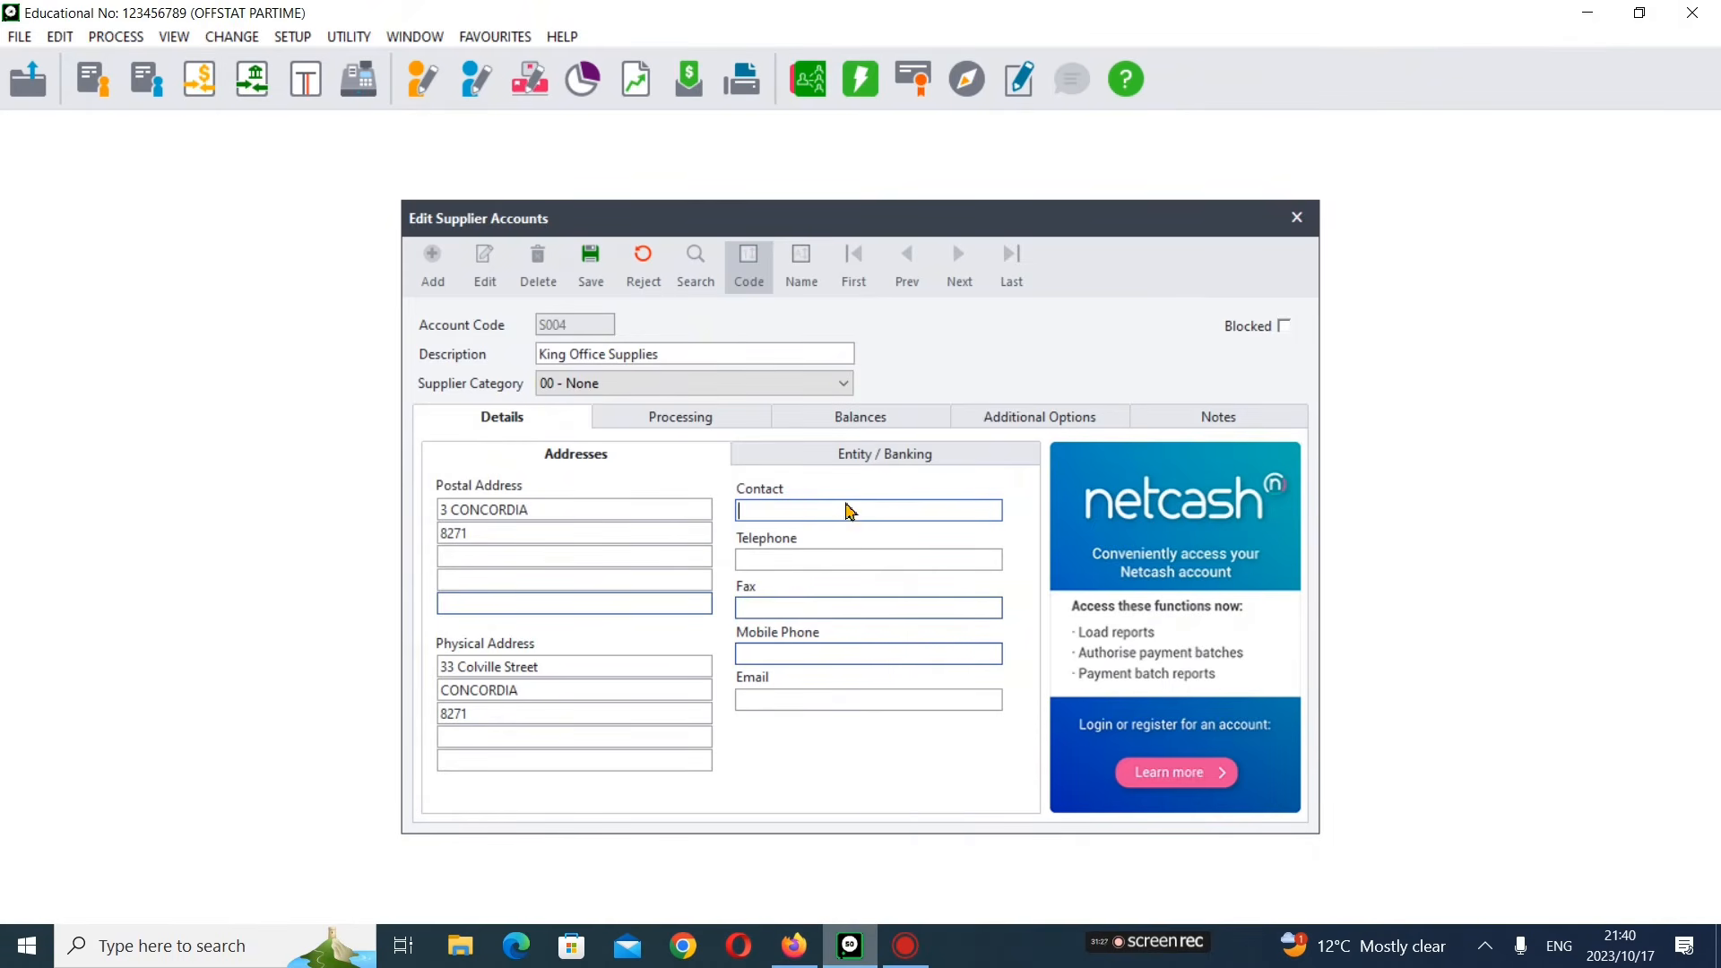
right_click(769, 515)
left_click(541, 606)
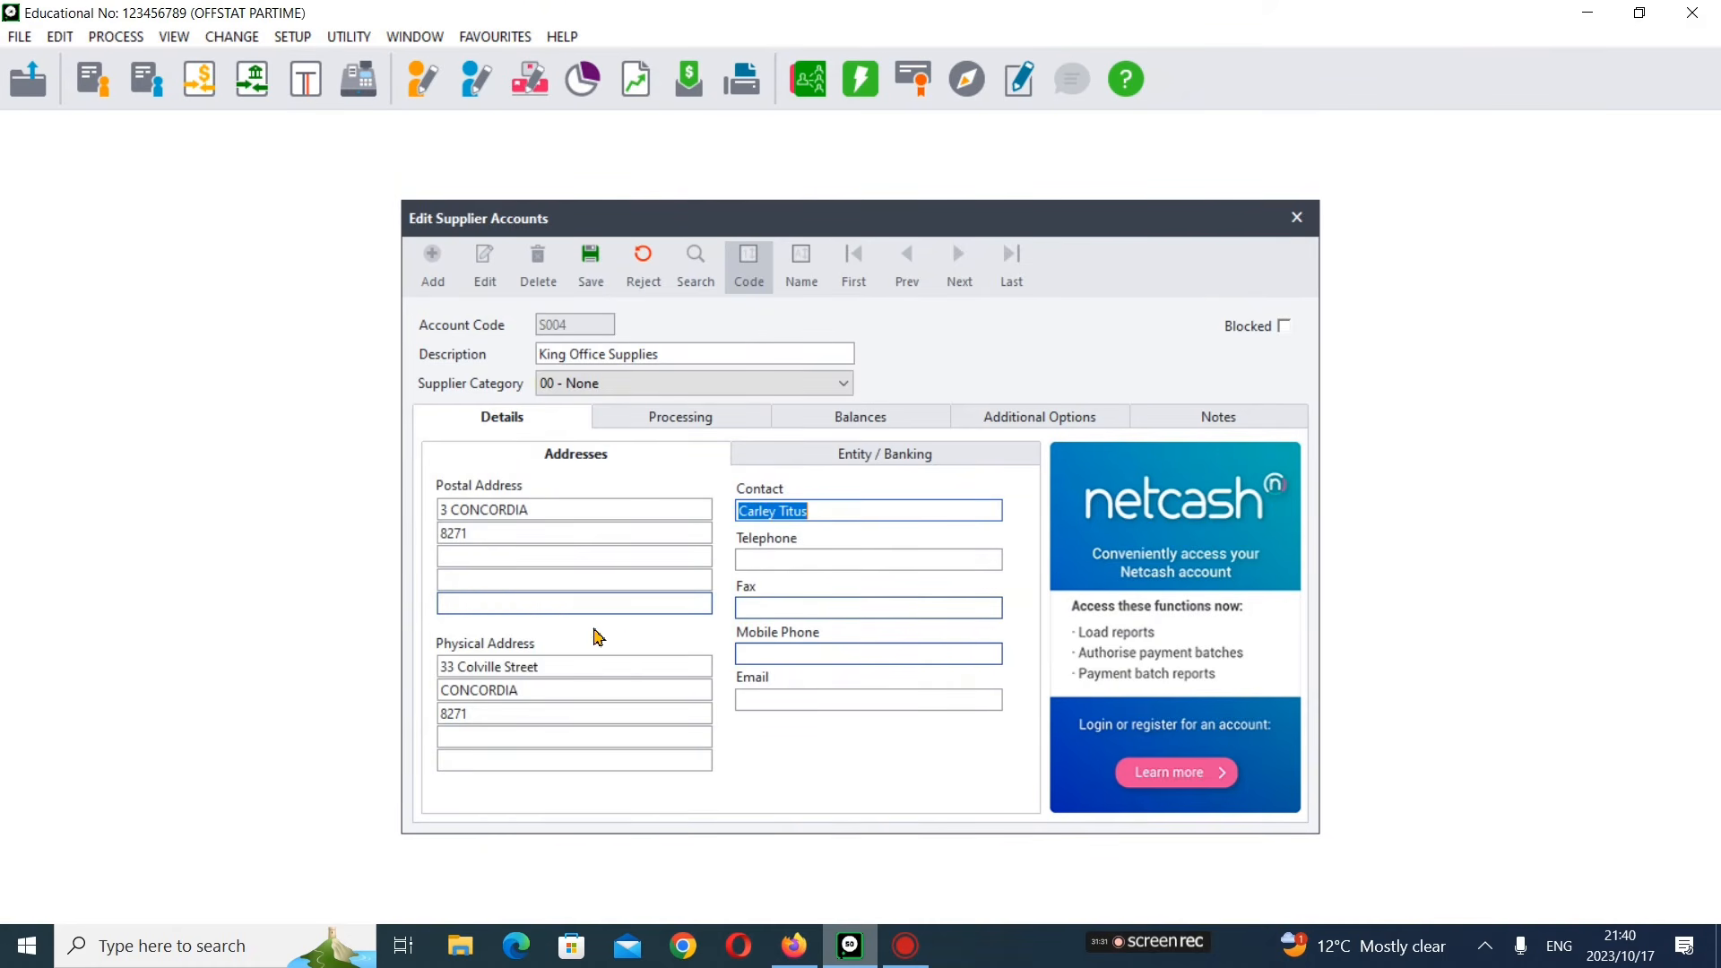
- Copy the supplier's telephone number from the invoice in the question paper and paste it into the account's Telephone field
left_click(823, 560)
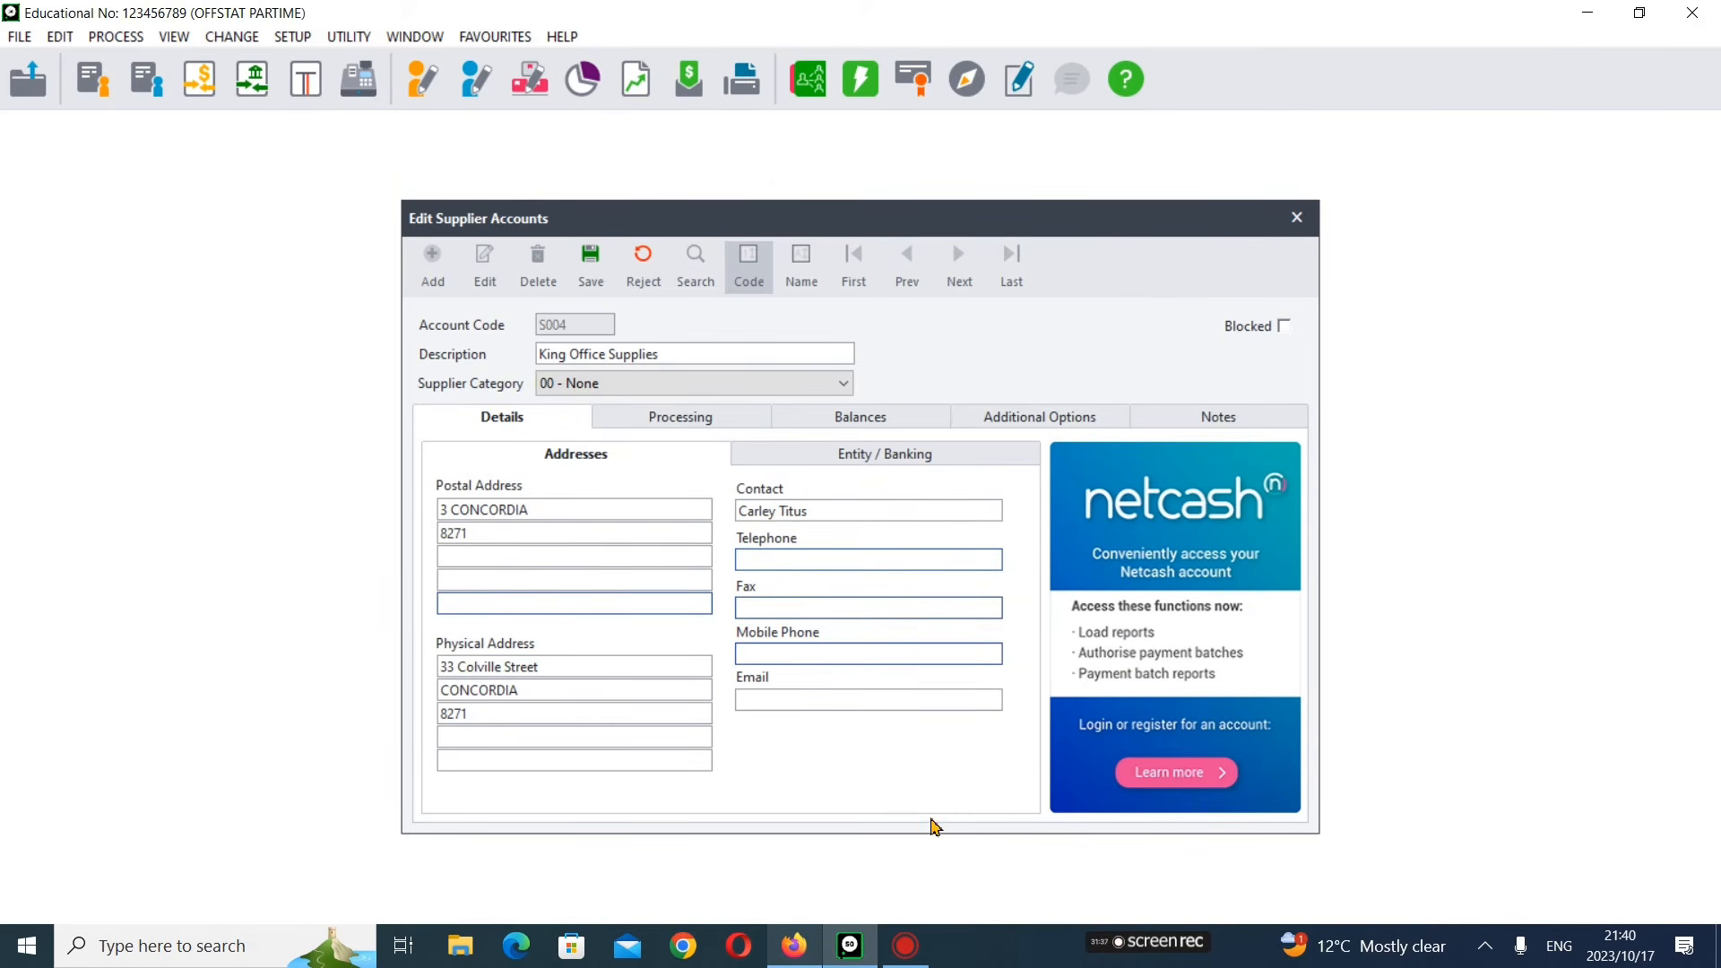
left_click(797, 941)
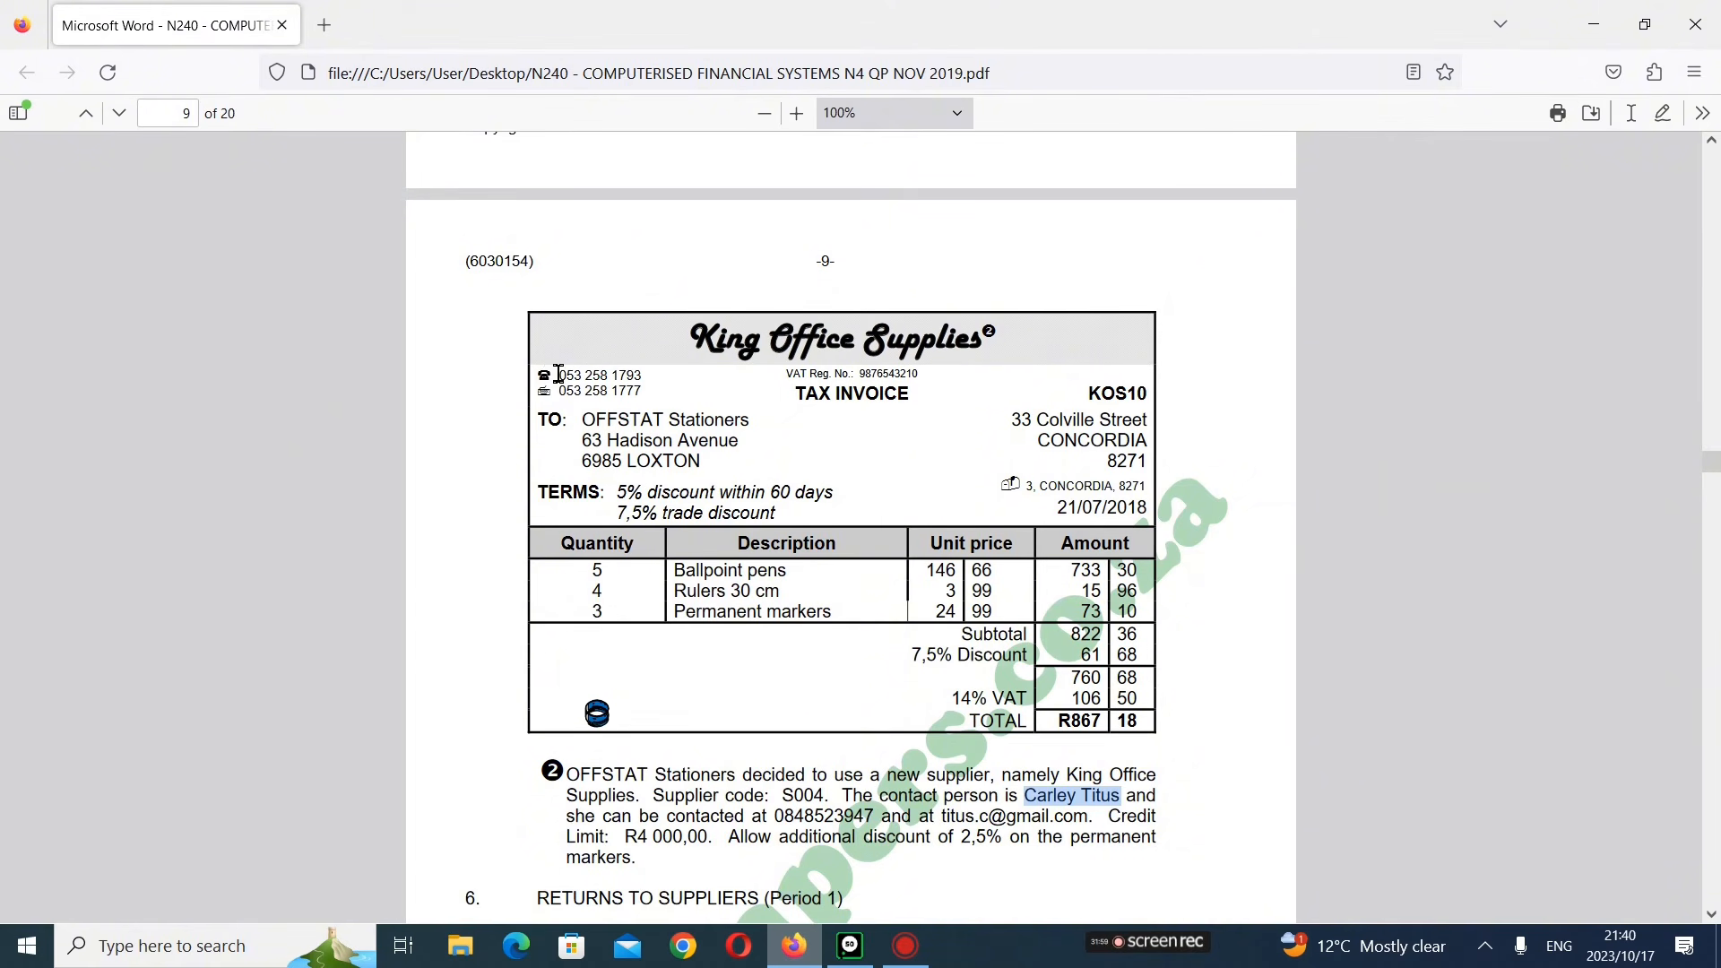
left_click_drag(563, 373, 645, 372)
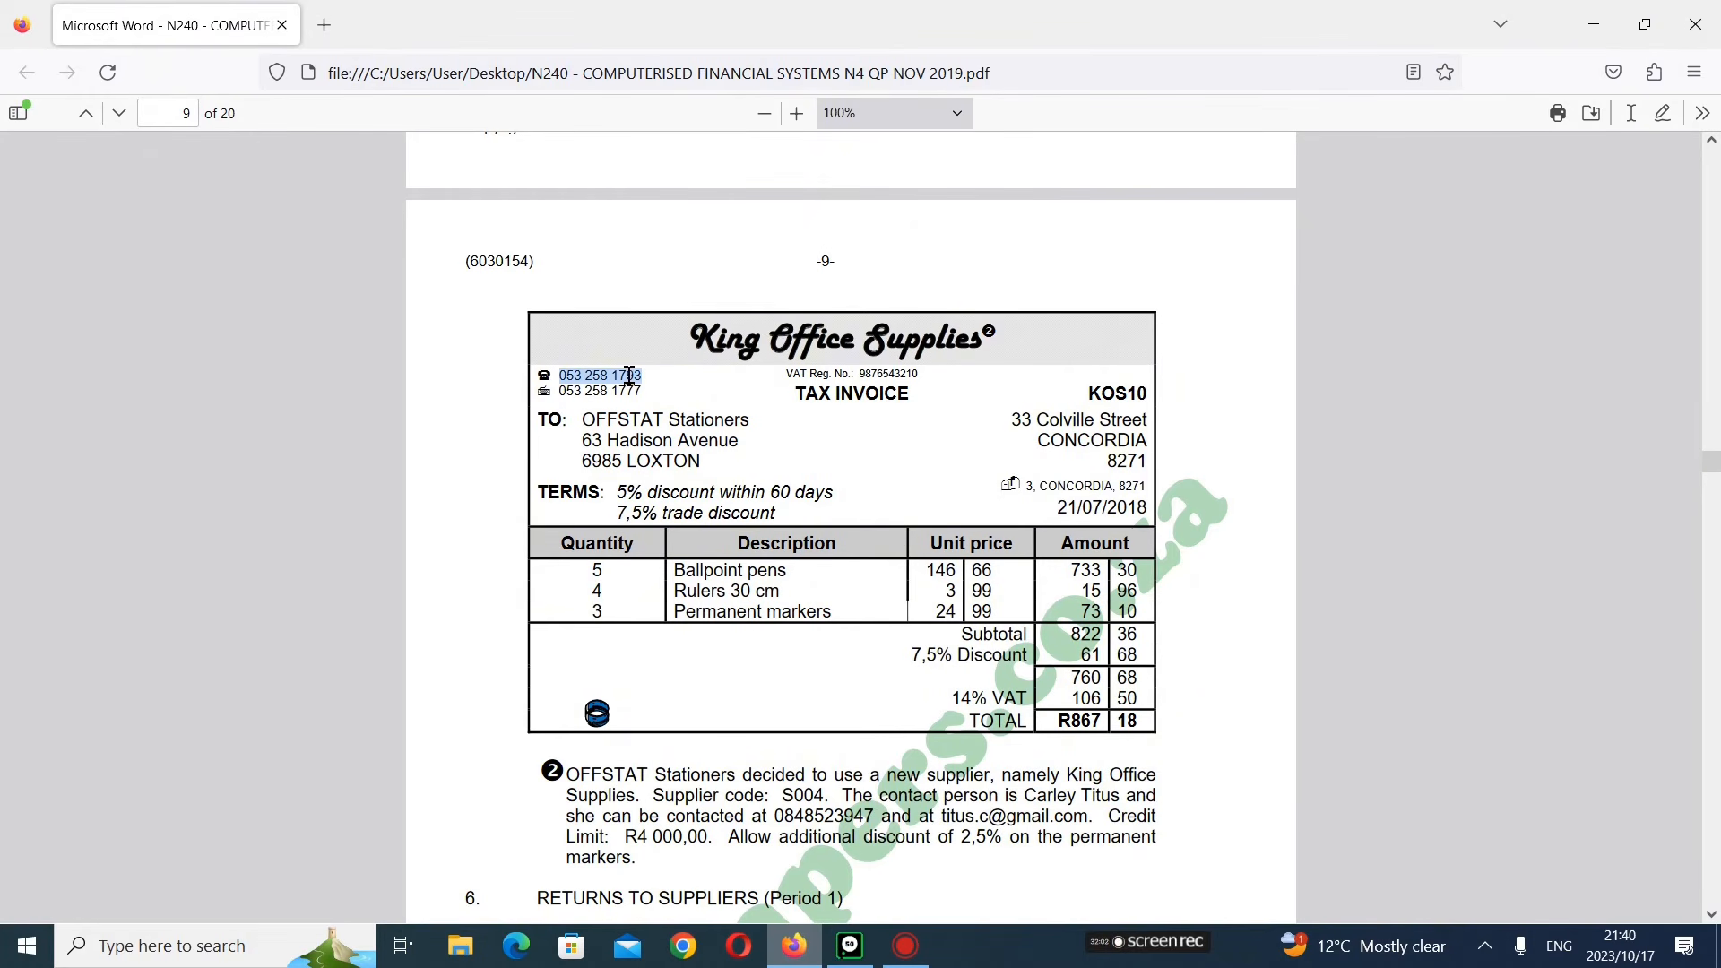
right_click(627, 377)
left_click(659, 401)
left_click(850, 945)
right_click(753, 561)
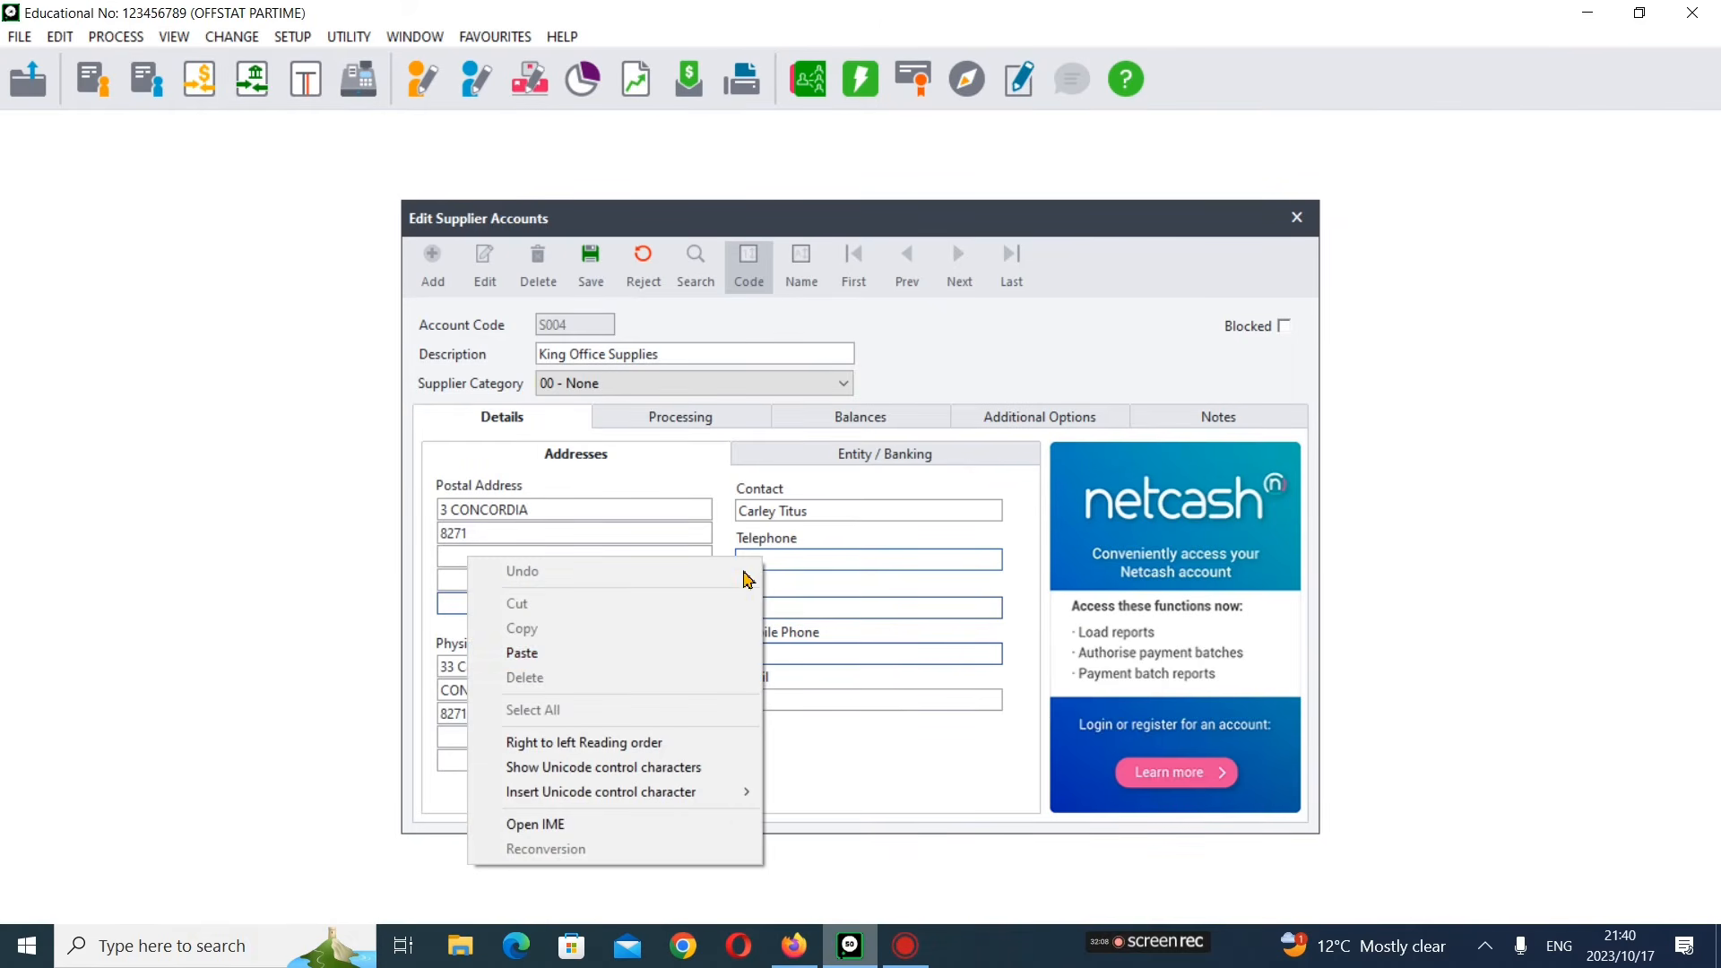
left_click(538, 652)
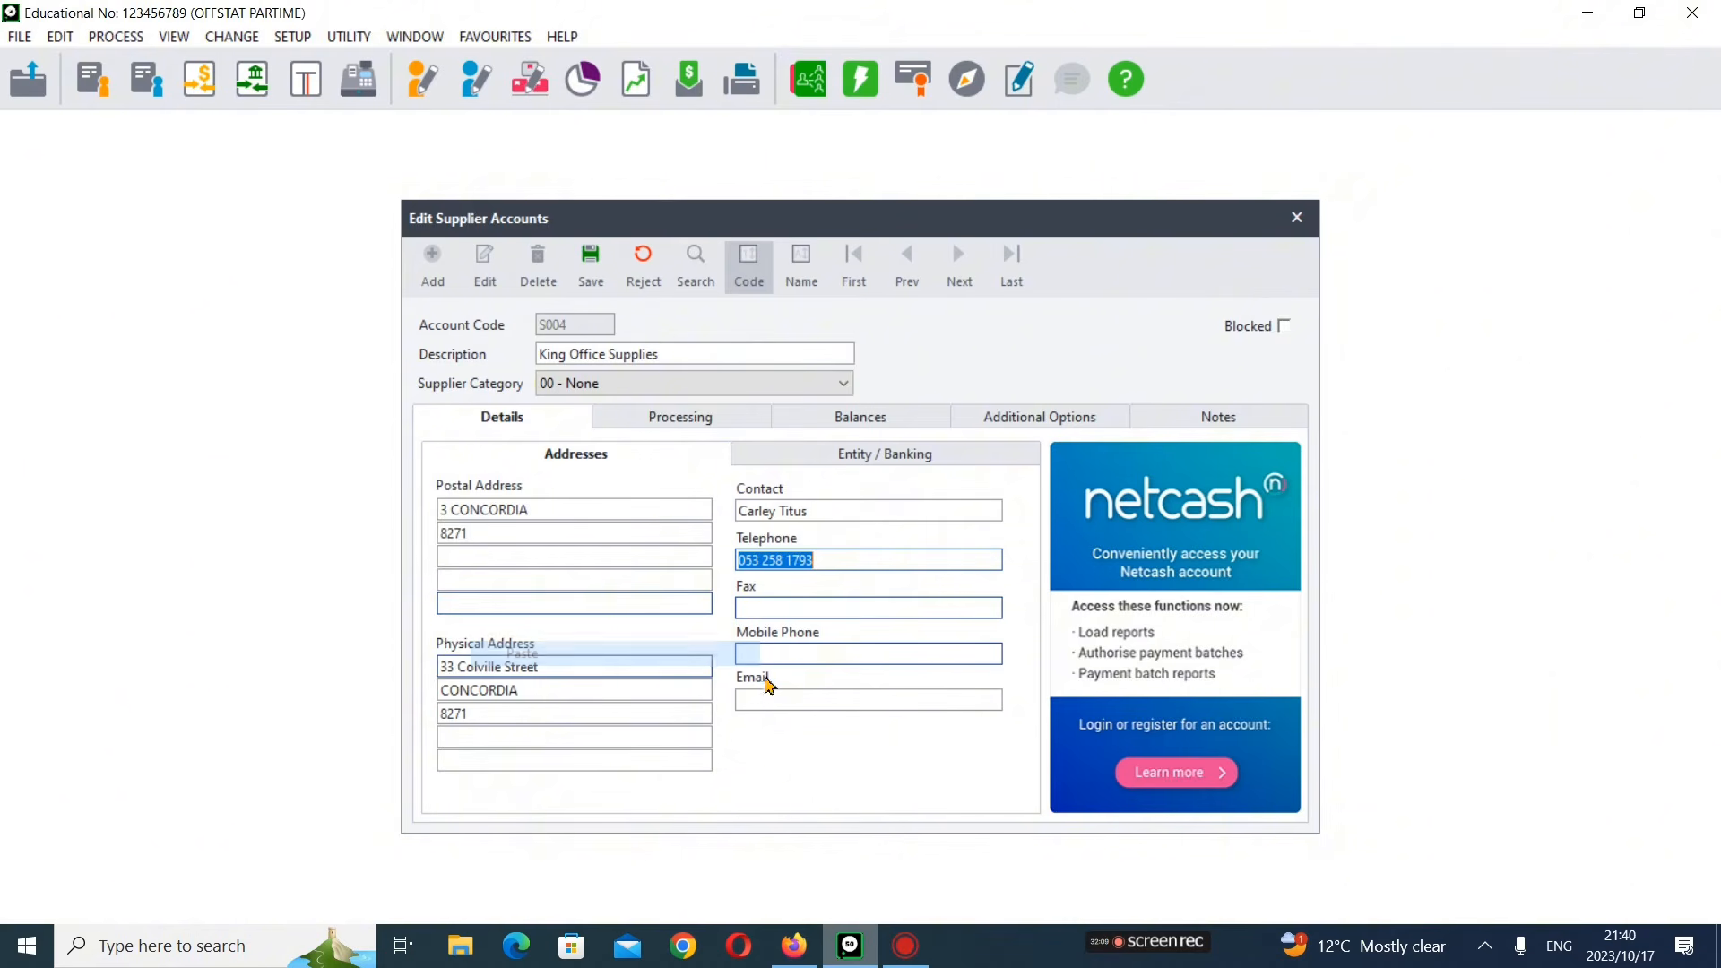
- Copy the supplier's fax number from the invoice in the question paper and paste it into the account's Fax field
left_click(852, 608)
left_click(794, 946)
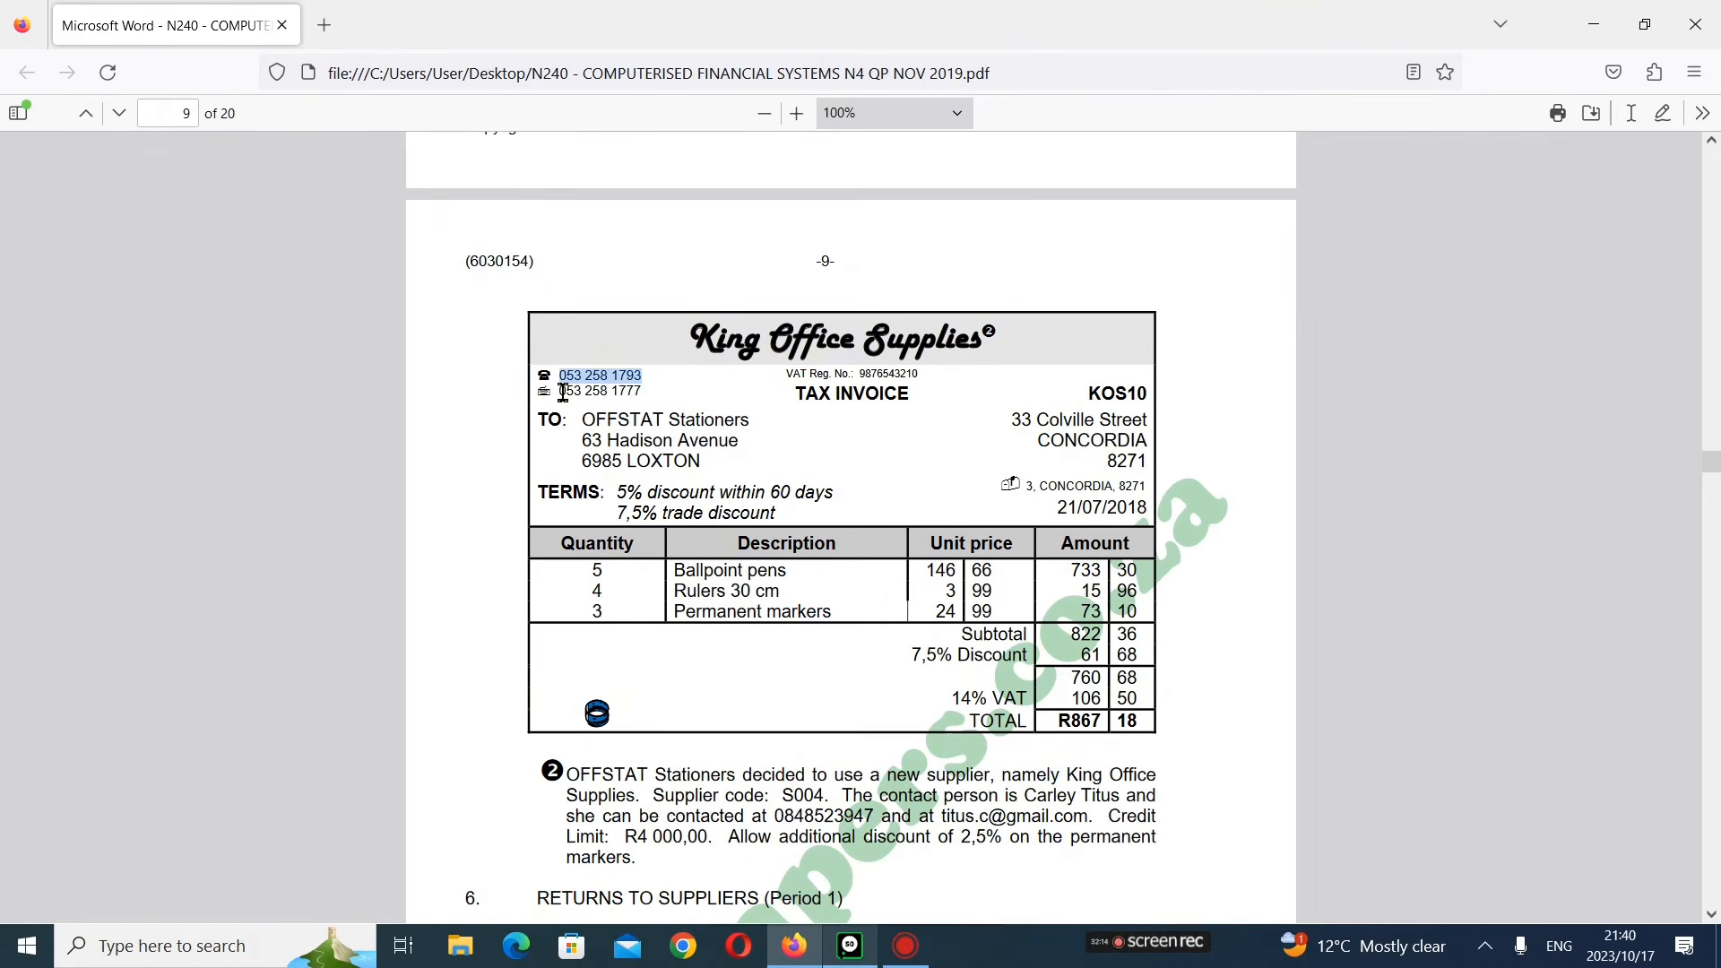
left_click_drag(560, 392, 649, 394)
right_click(628, 396)
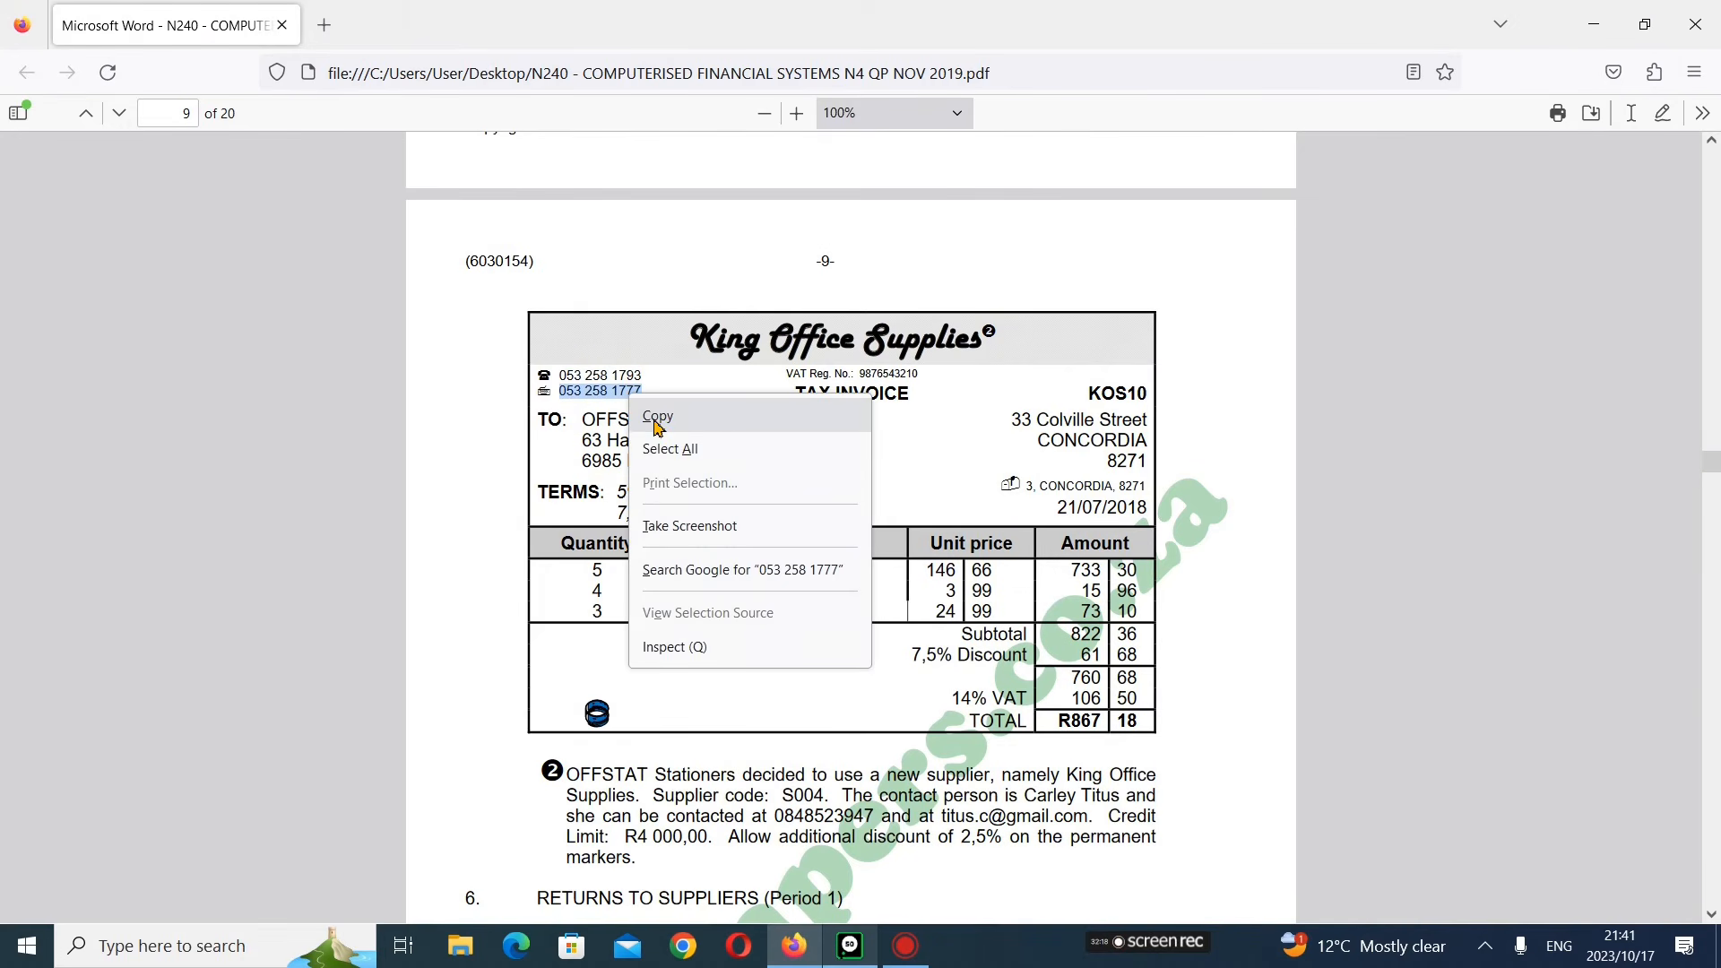
left_click(655, 417)
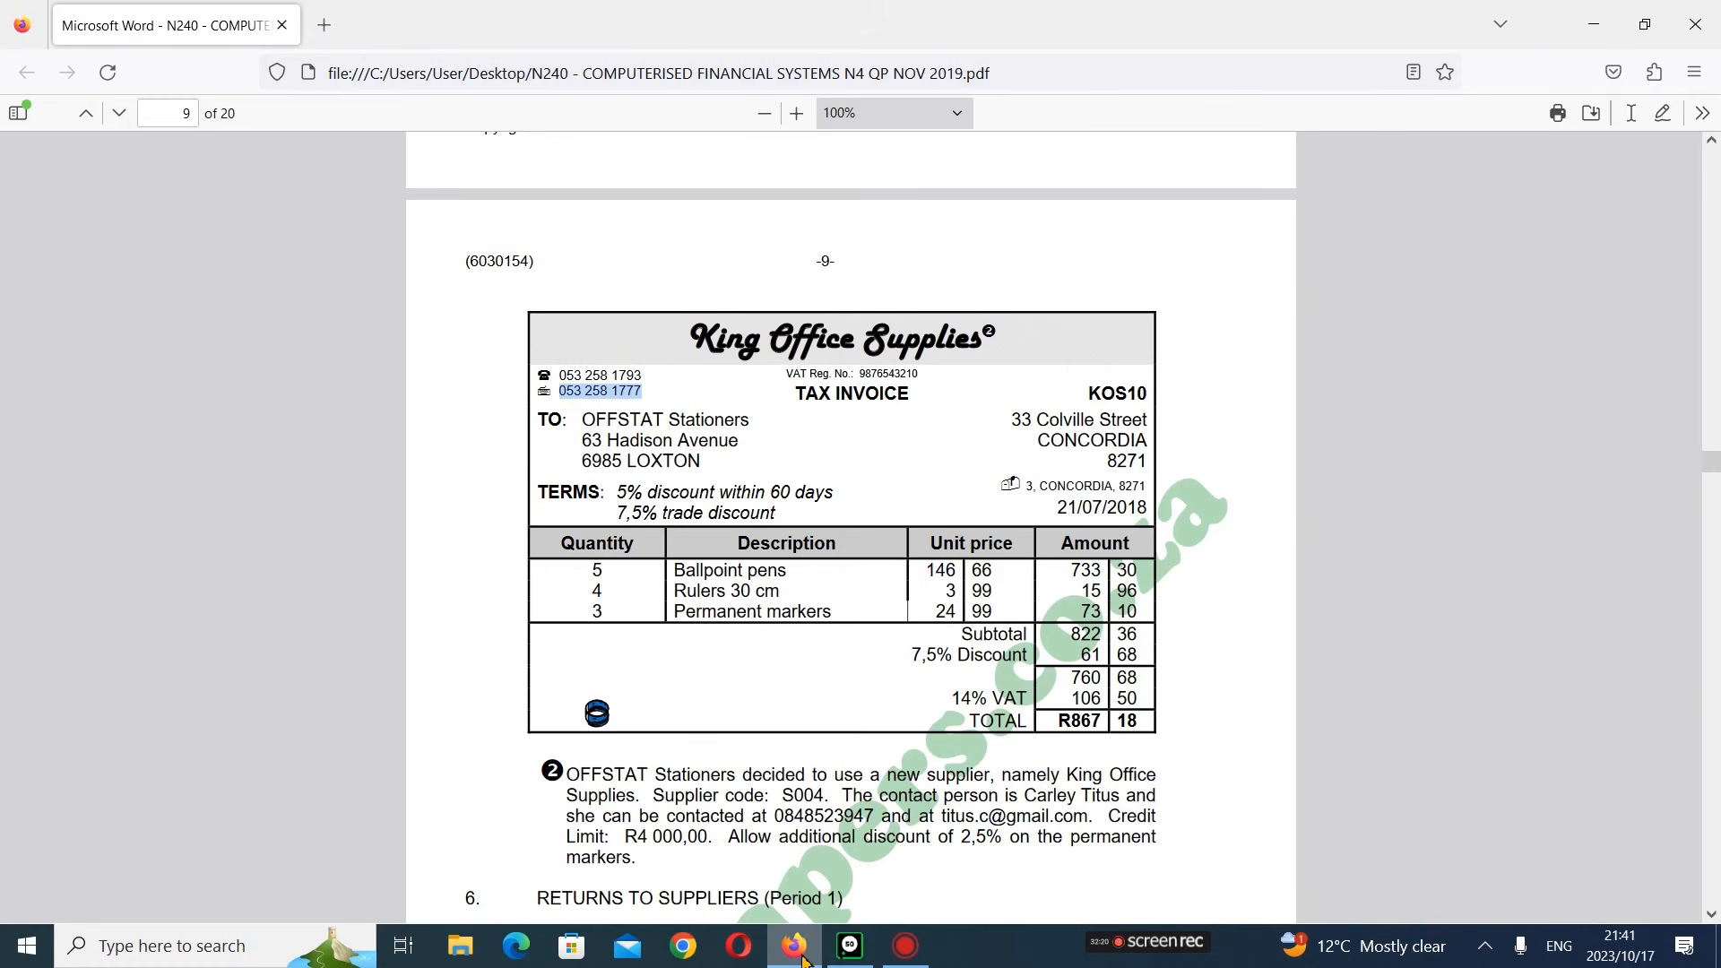
left_click(850, 946)
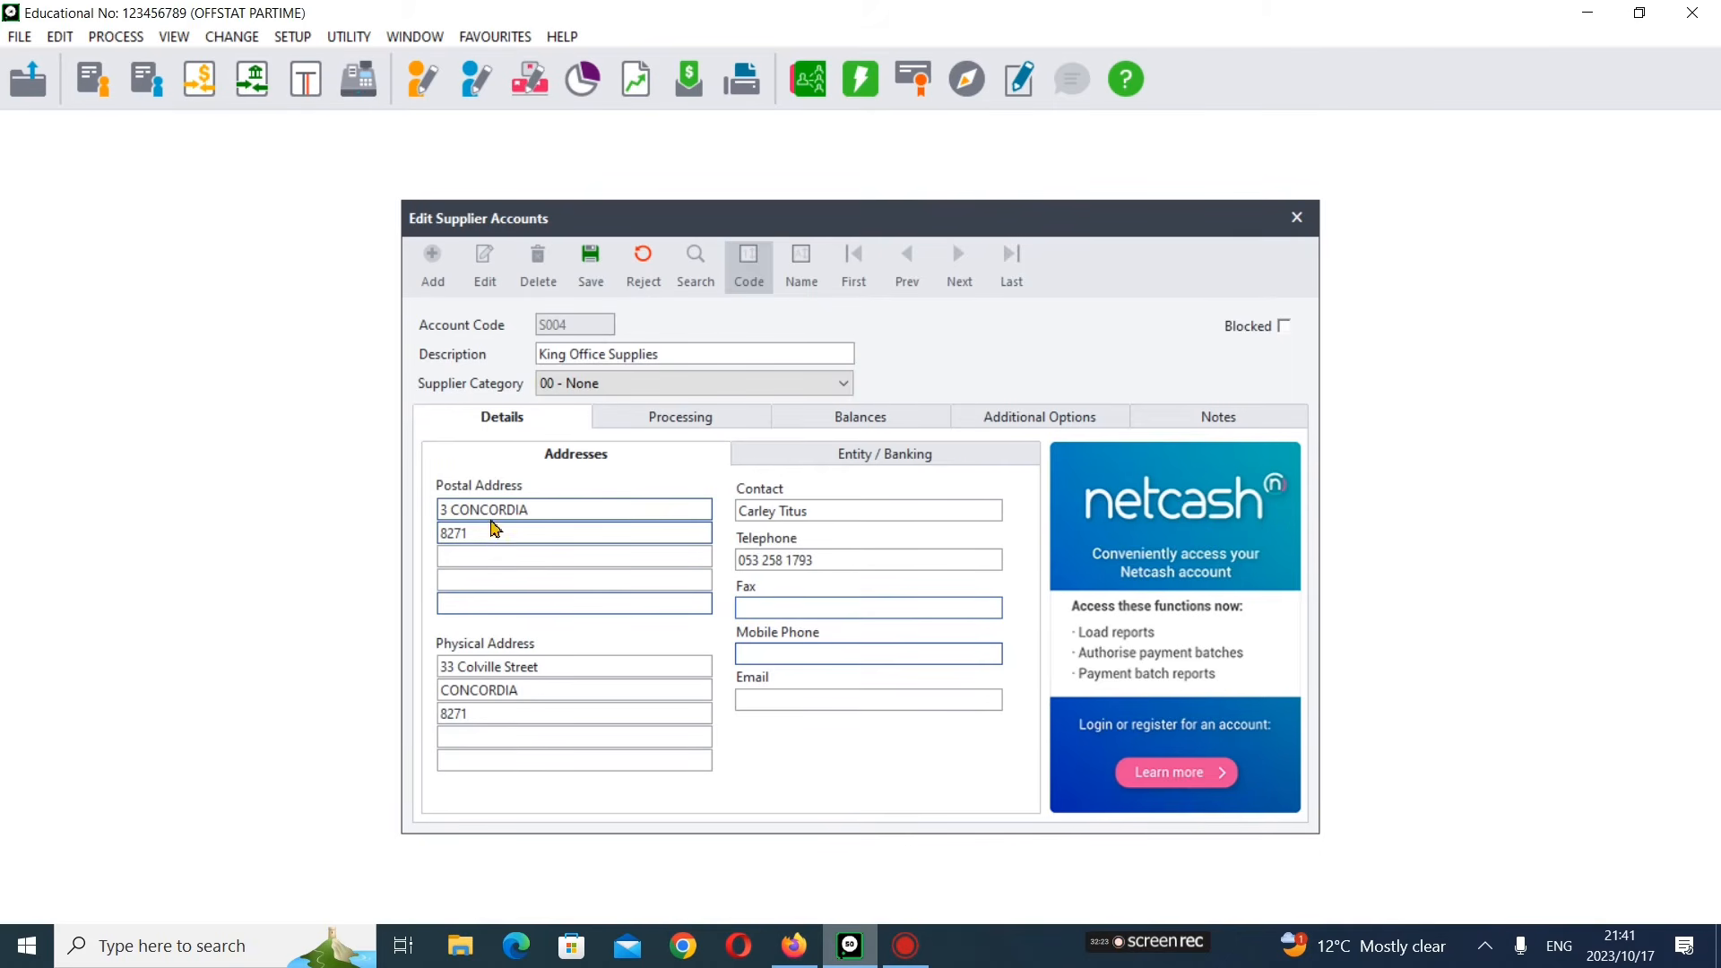
right_click(755, 610)
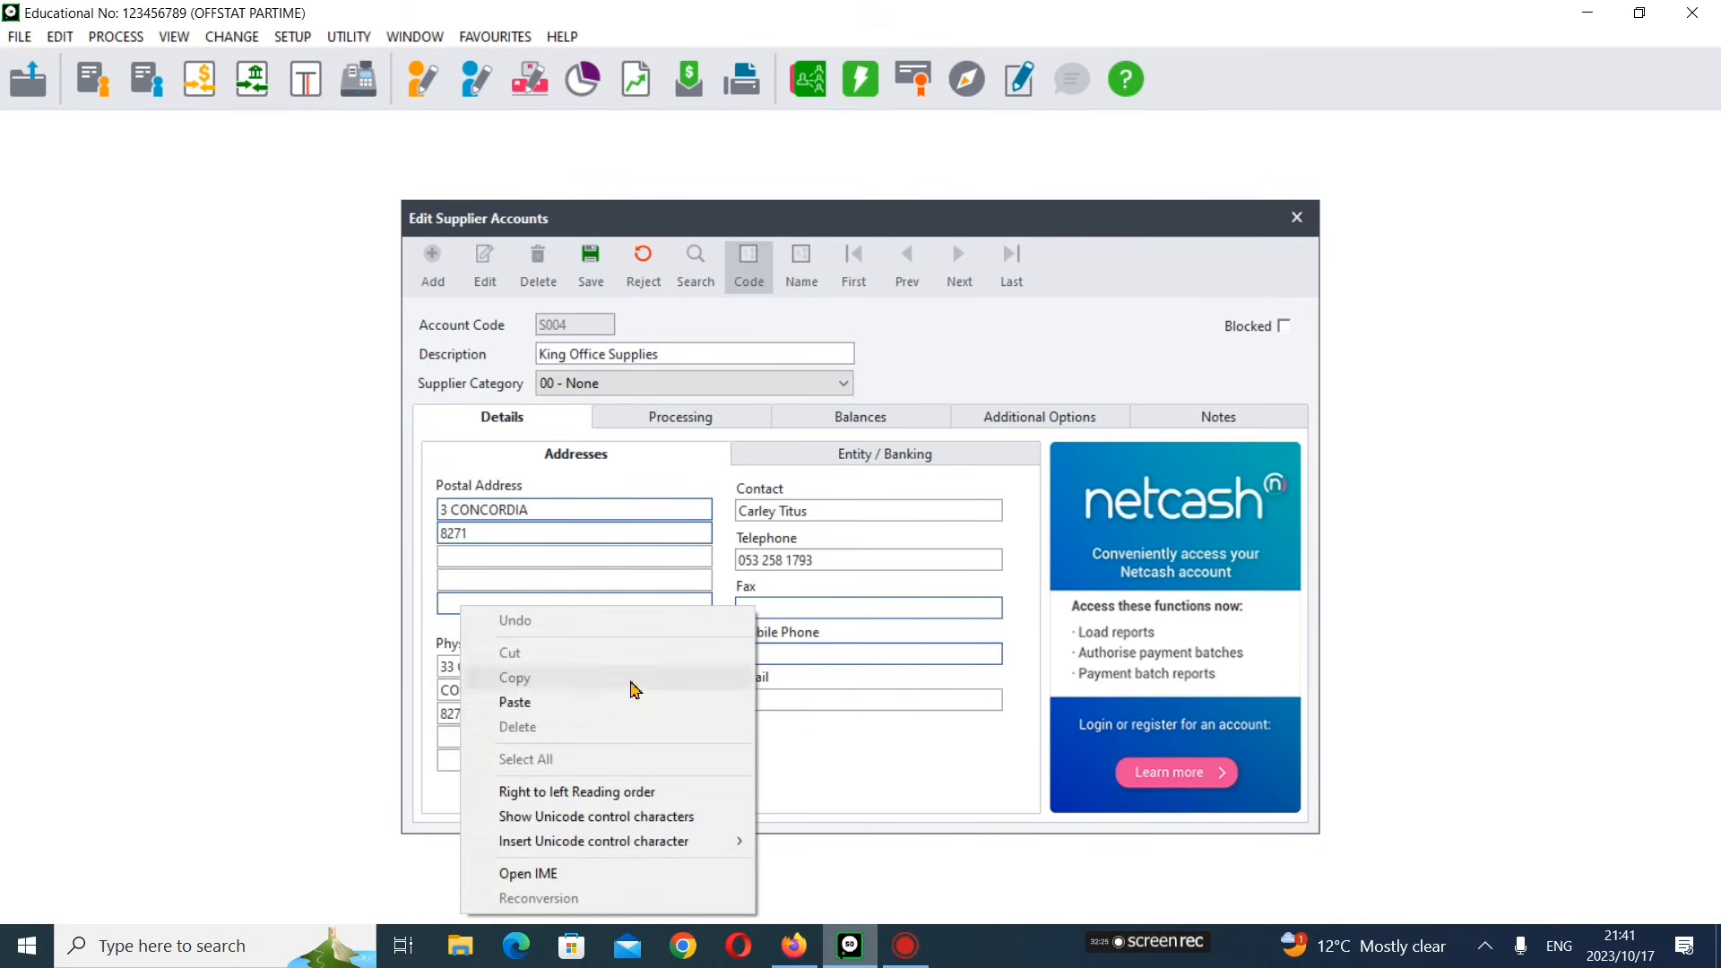
left_click(618, 708)
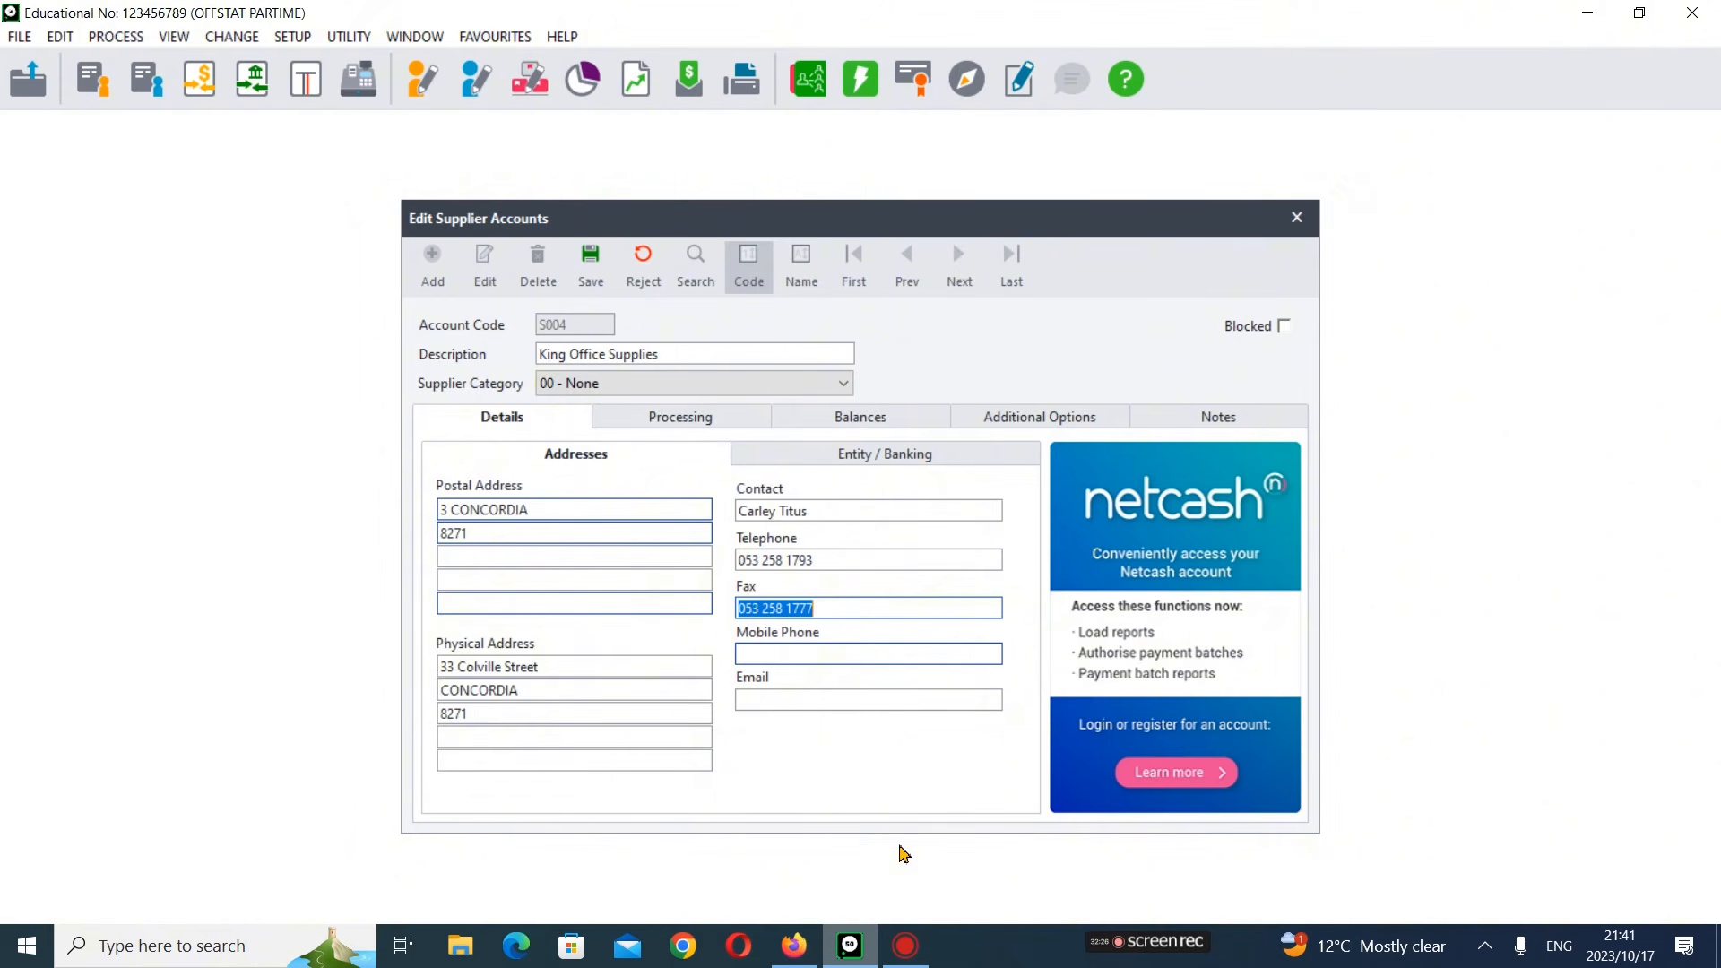
- Copy the contact person's mobile number from the question paper's new-supplier note and paste it into the Mobile Phone field
left_click(814, 658)
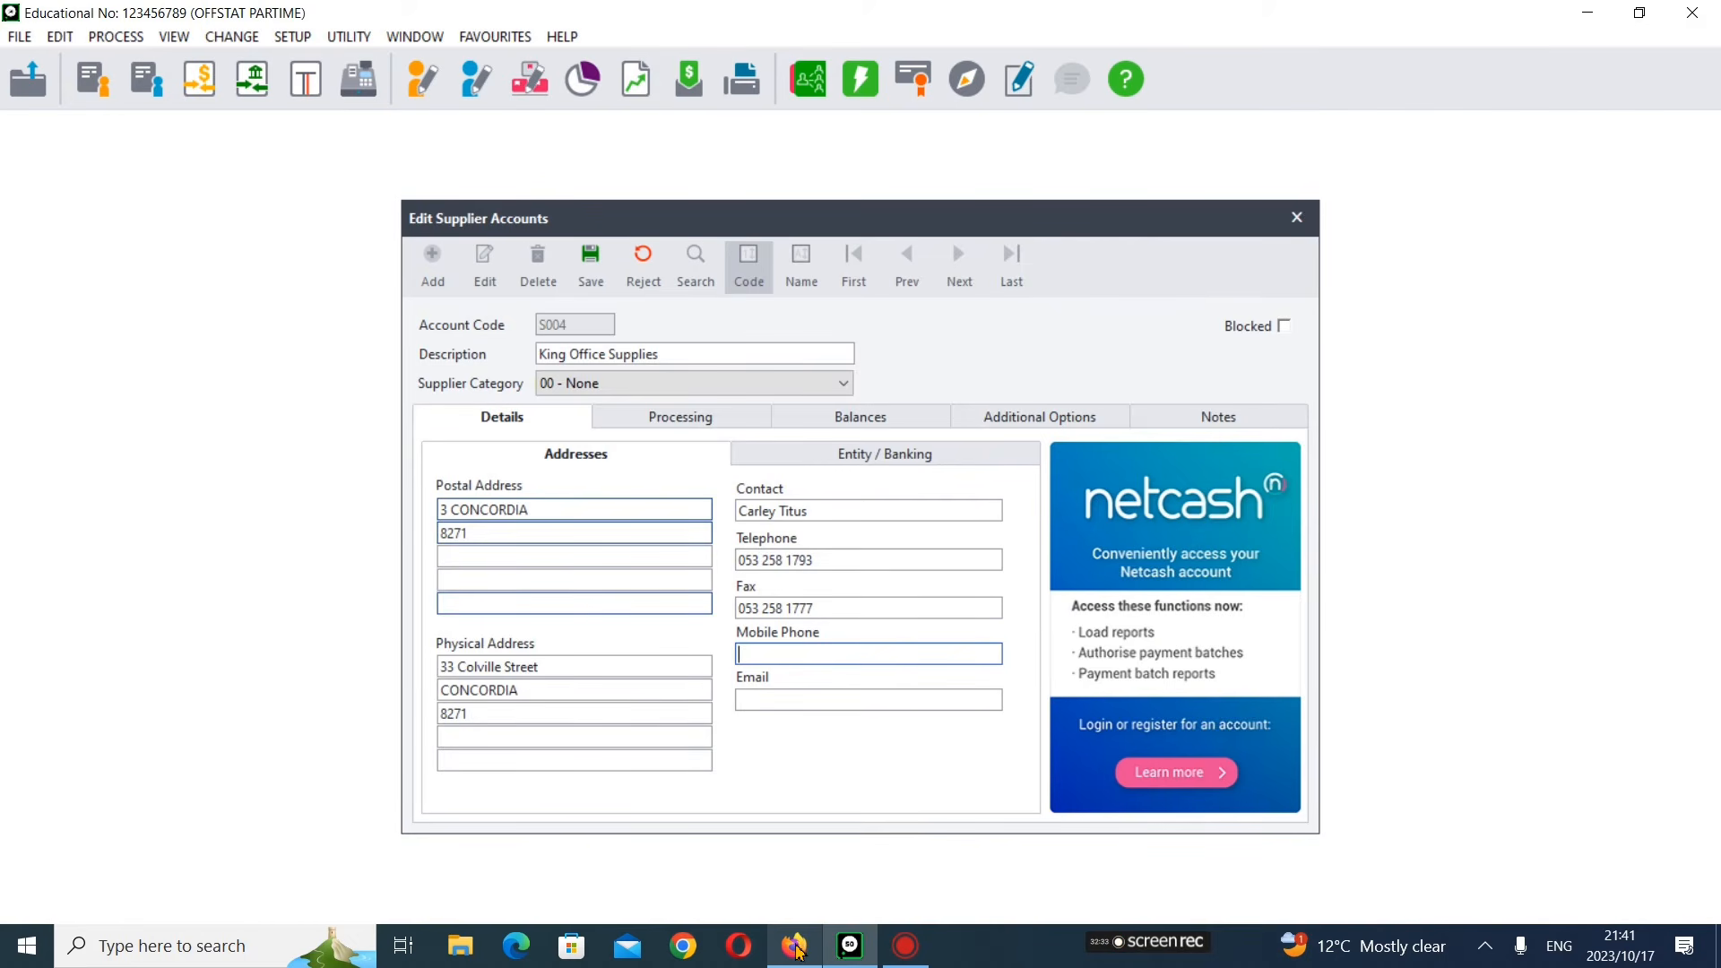
mouse_move(1120, 950)
left_click(813, 961)
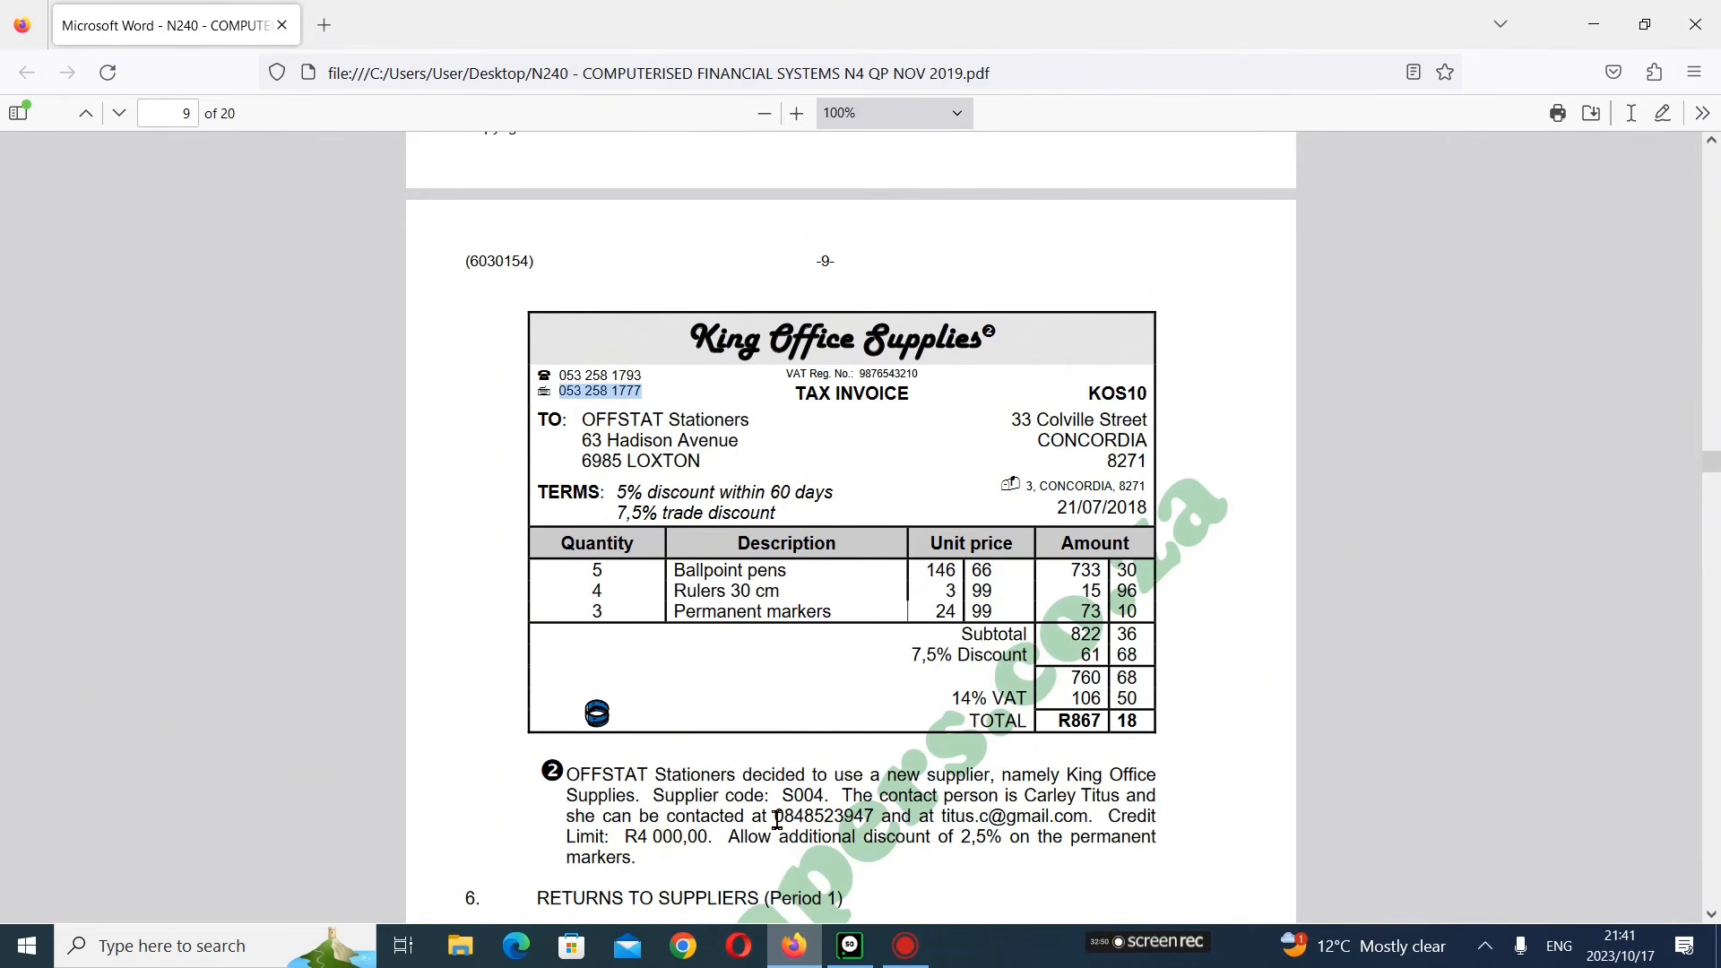
left_click_drag(776, 817, 879, 818)
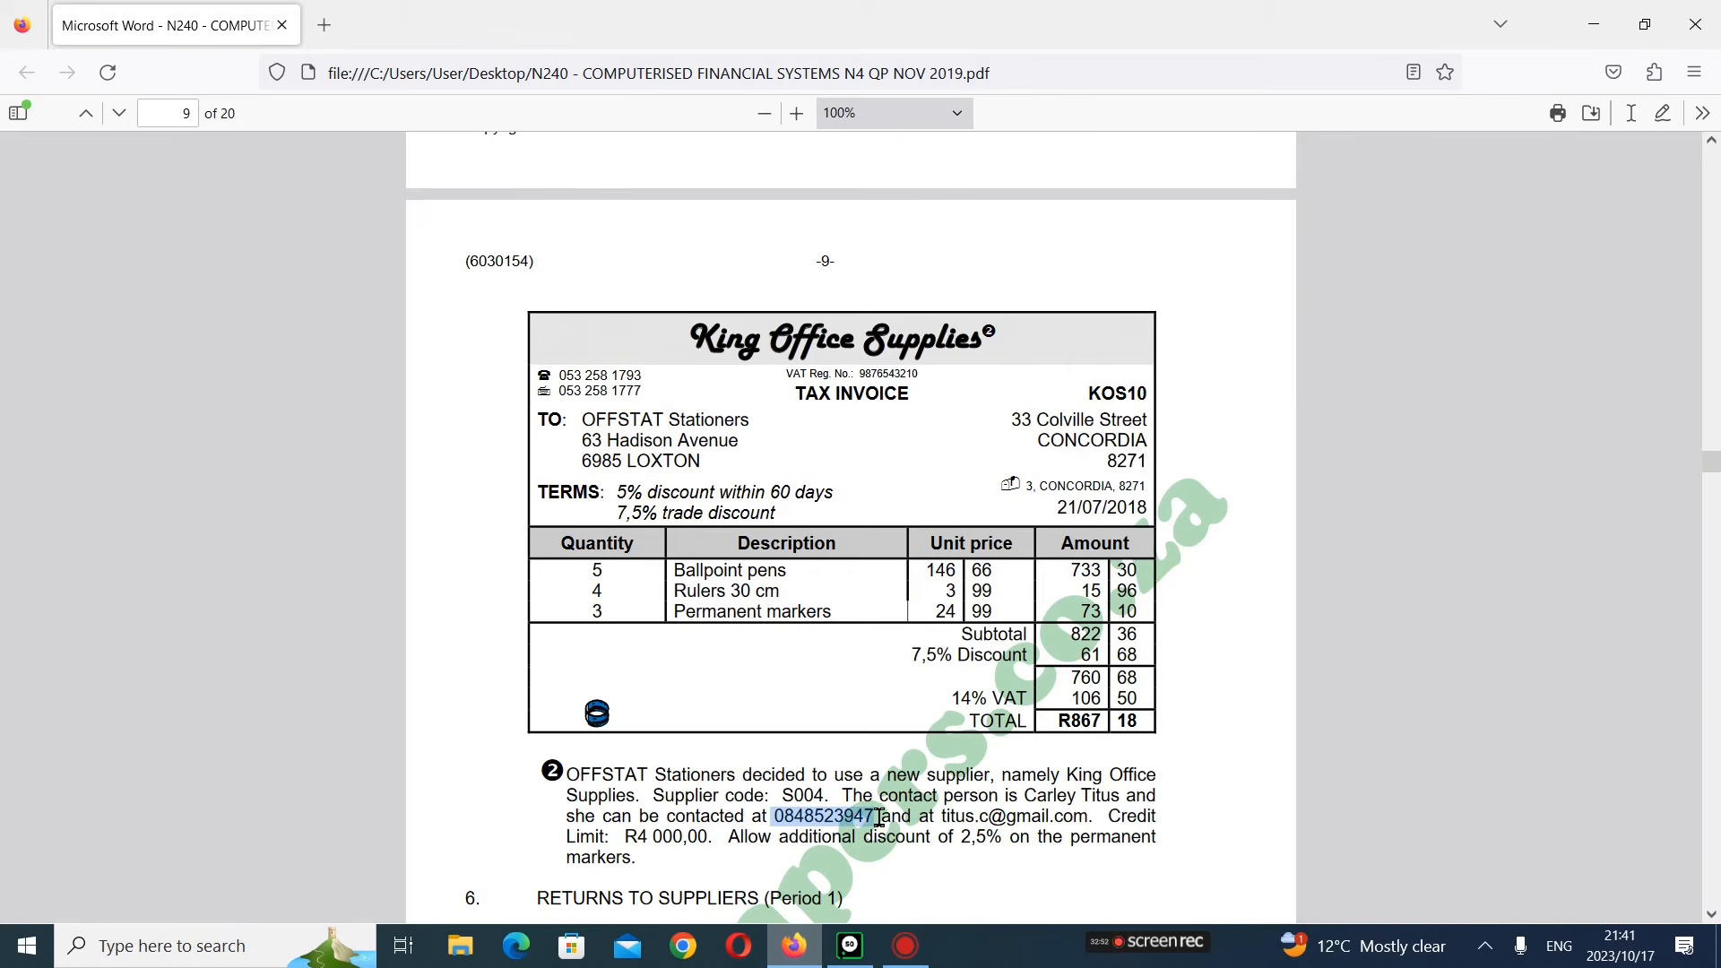
right_click(860, 818)
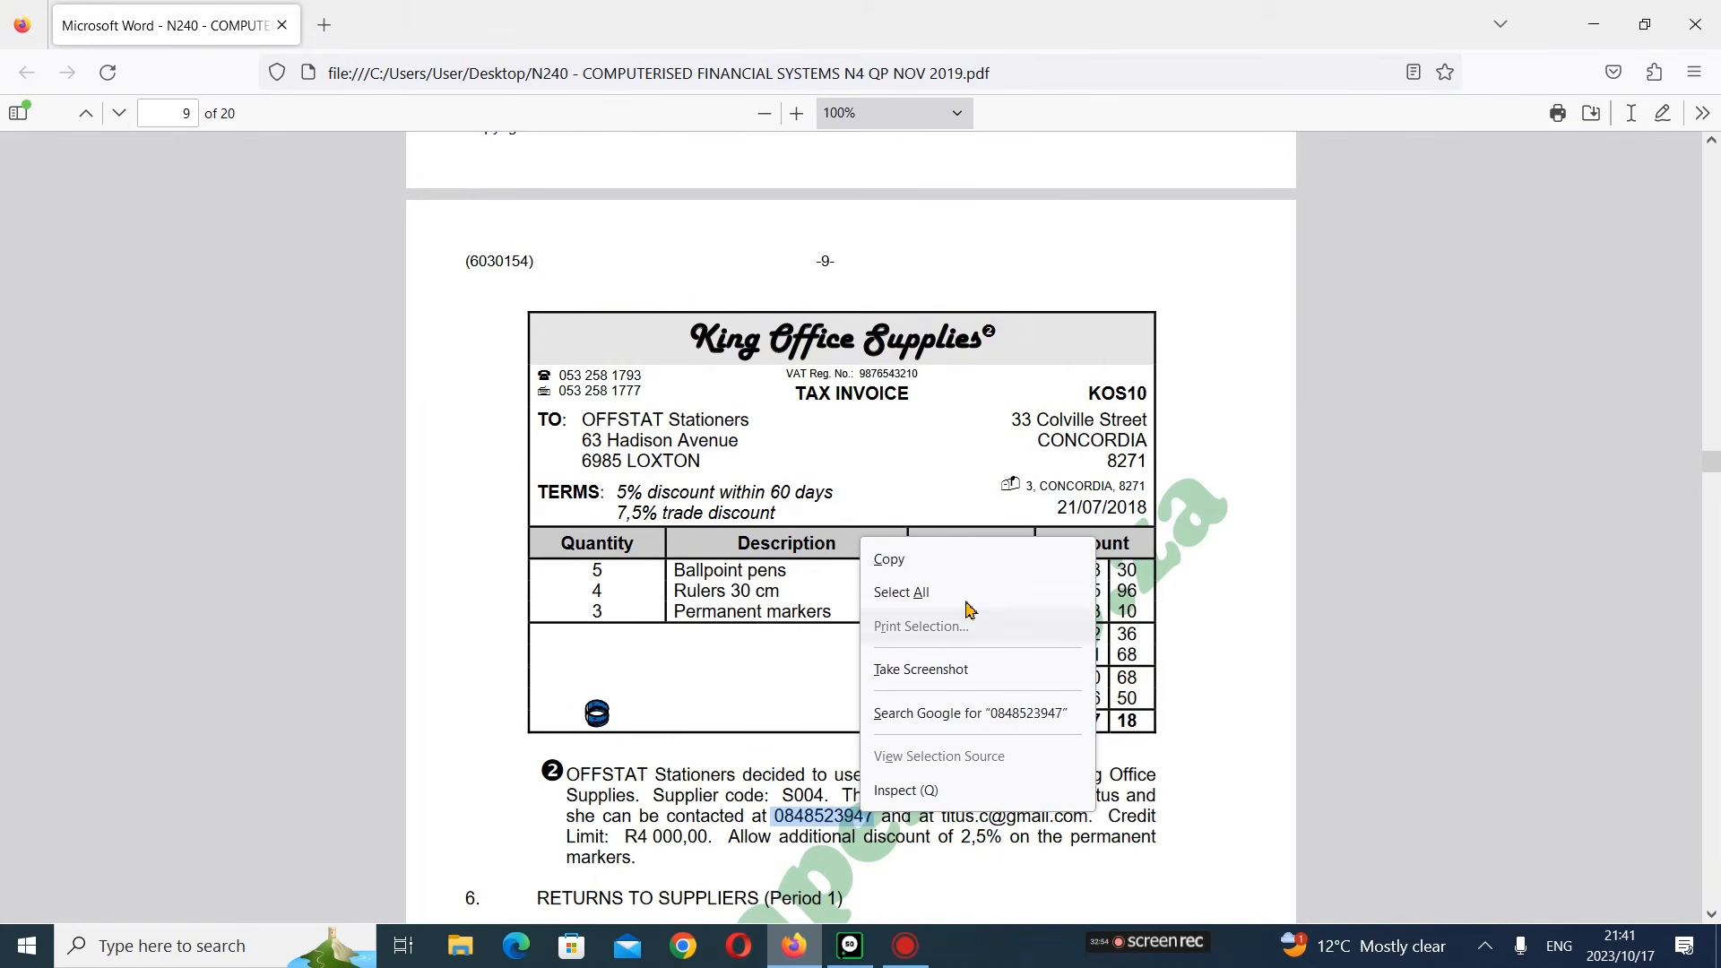
left_click(954, 568)
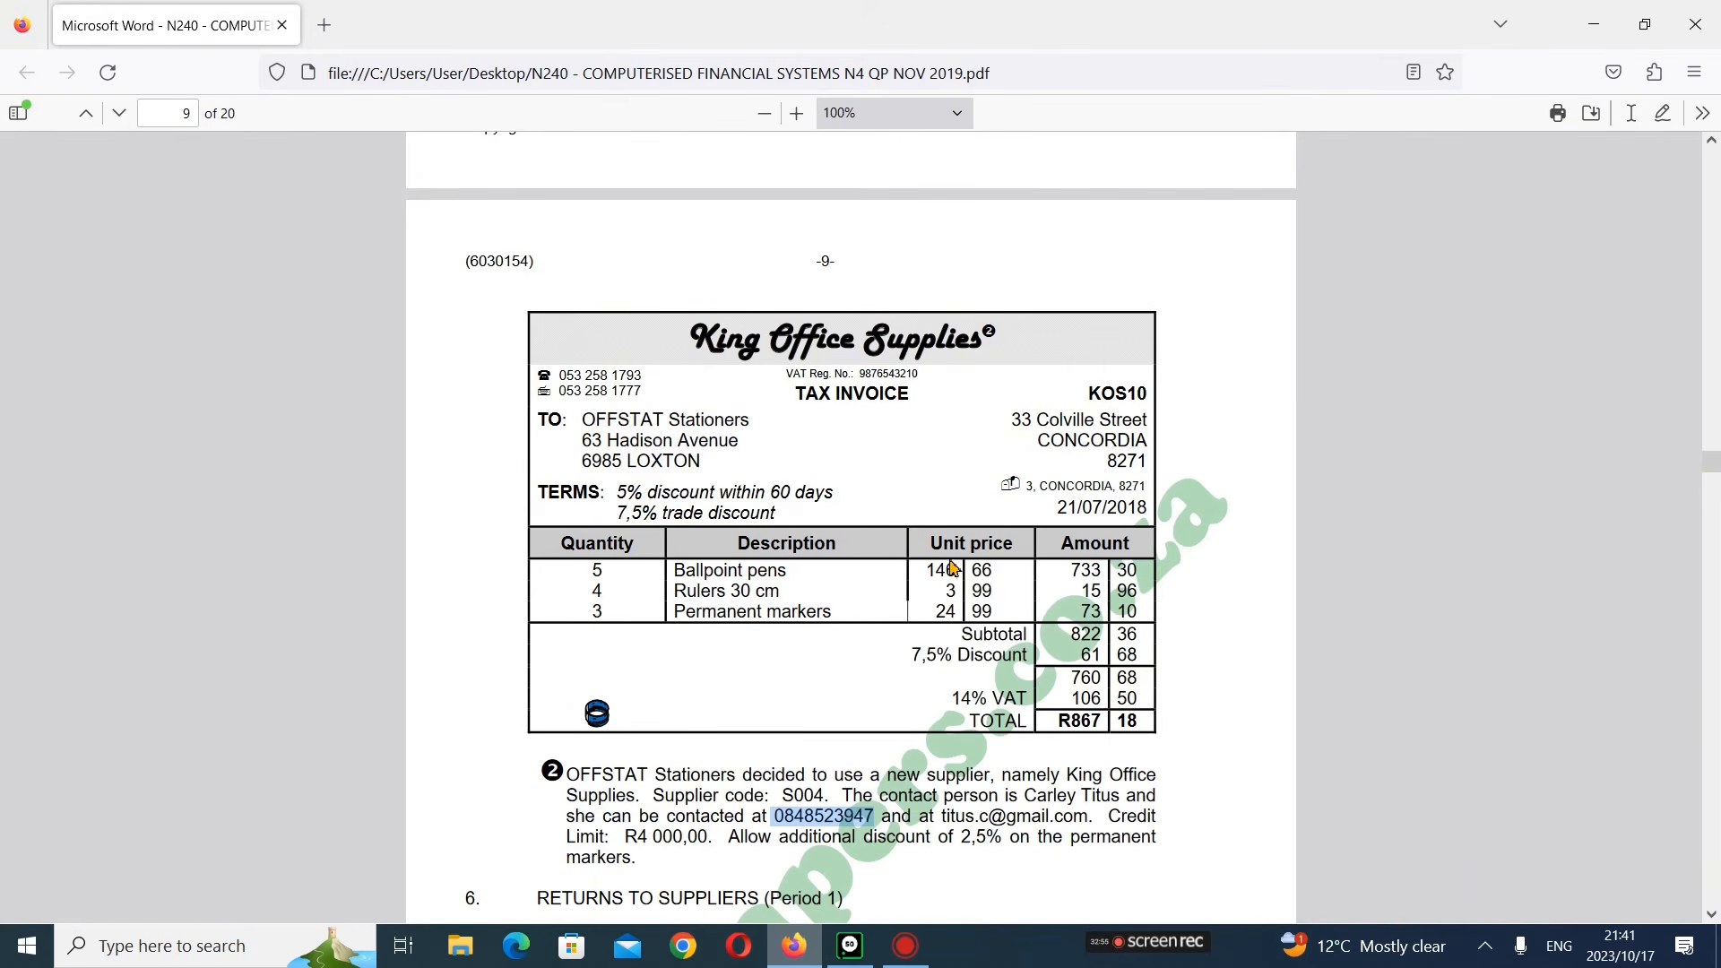
left_click(848, 945)
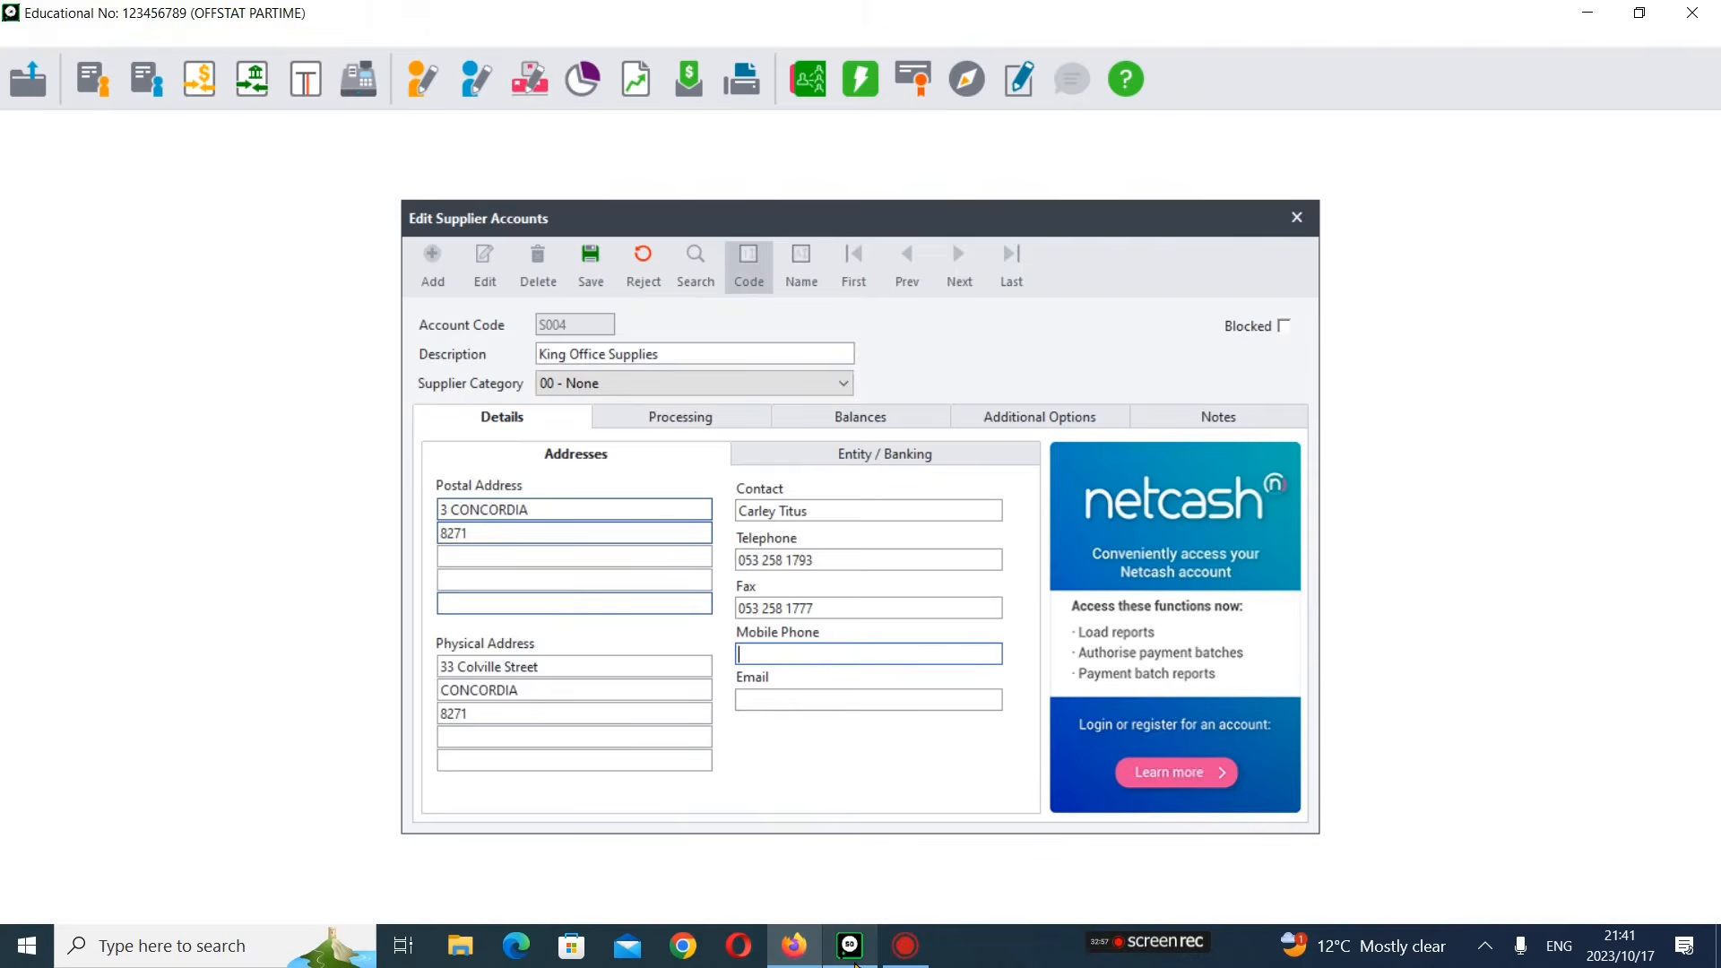
right_click(801, 653)
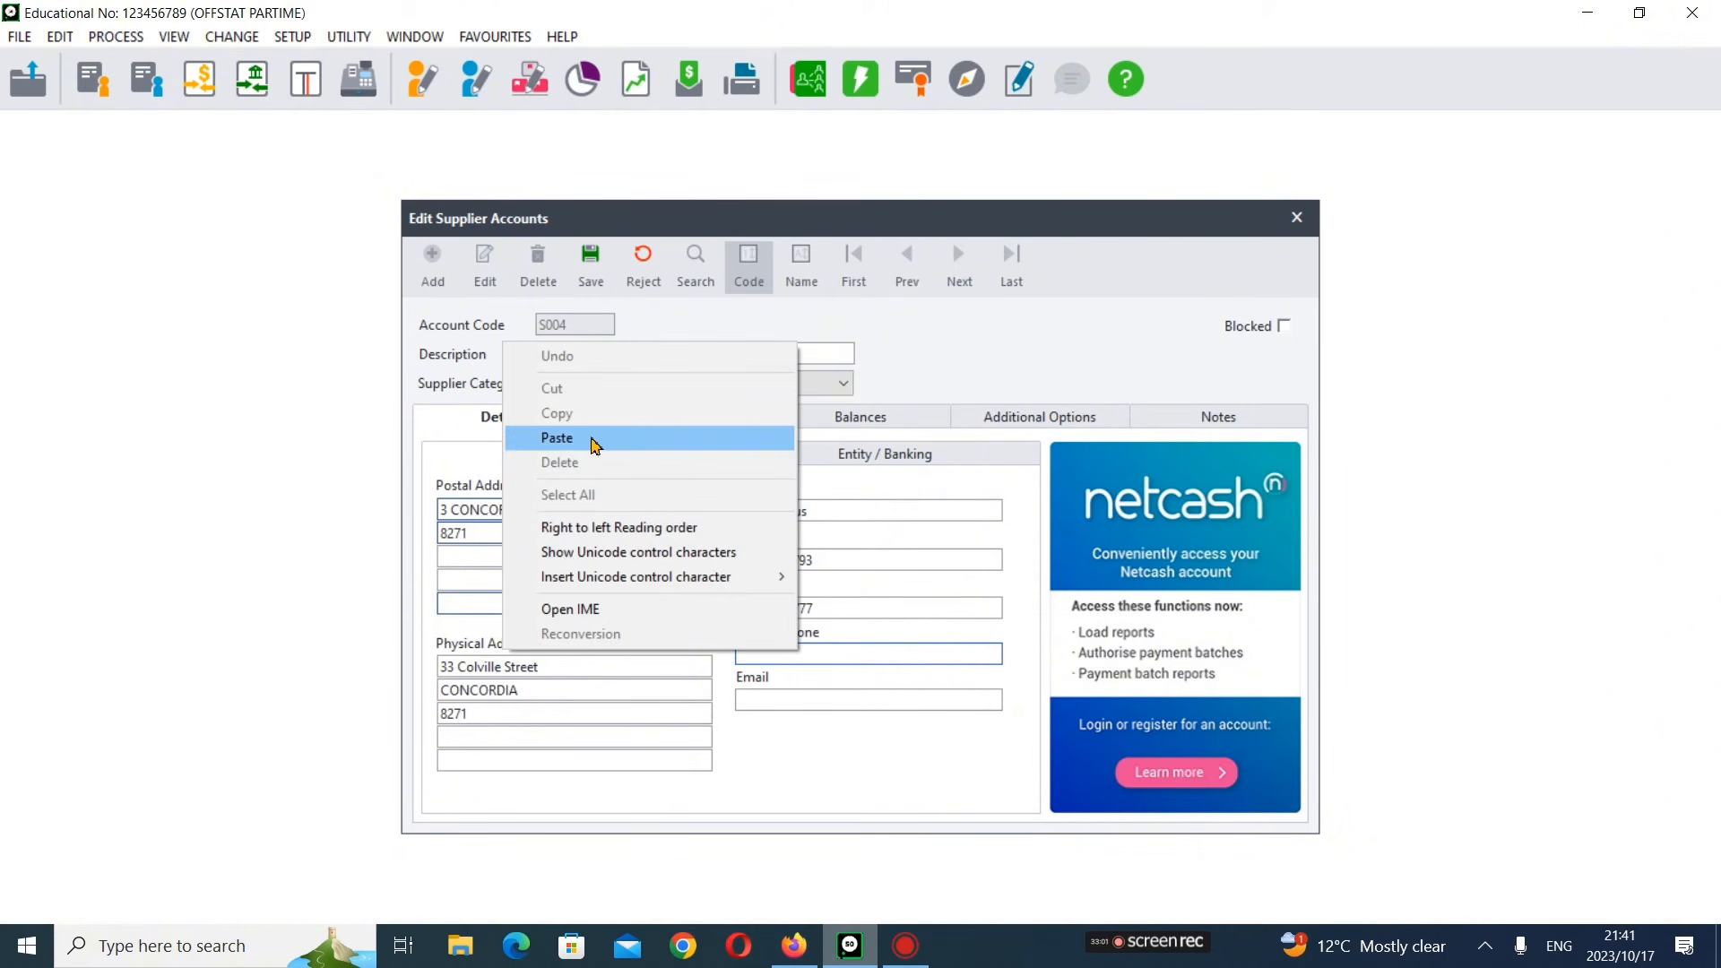
left_click(557, 437)
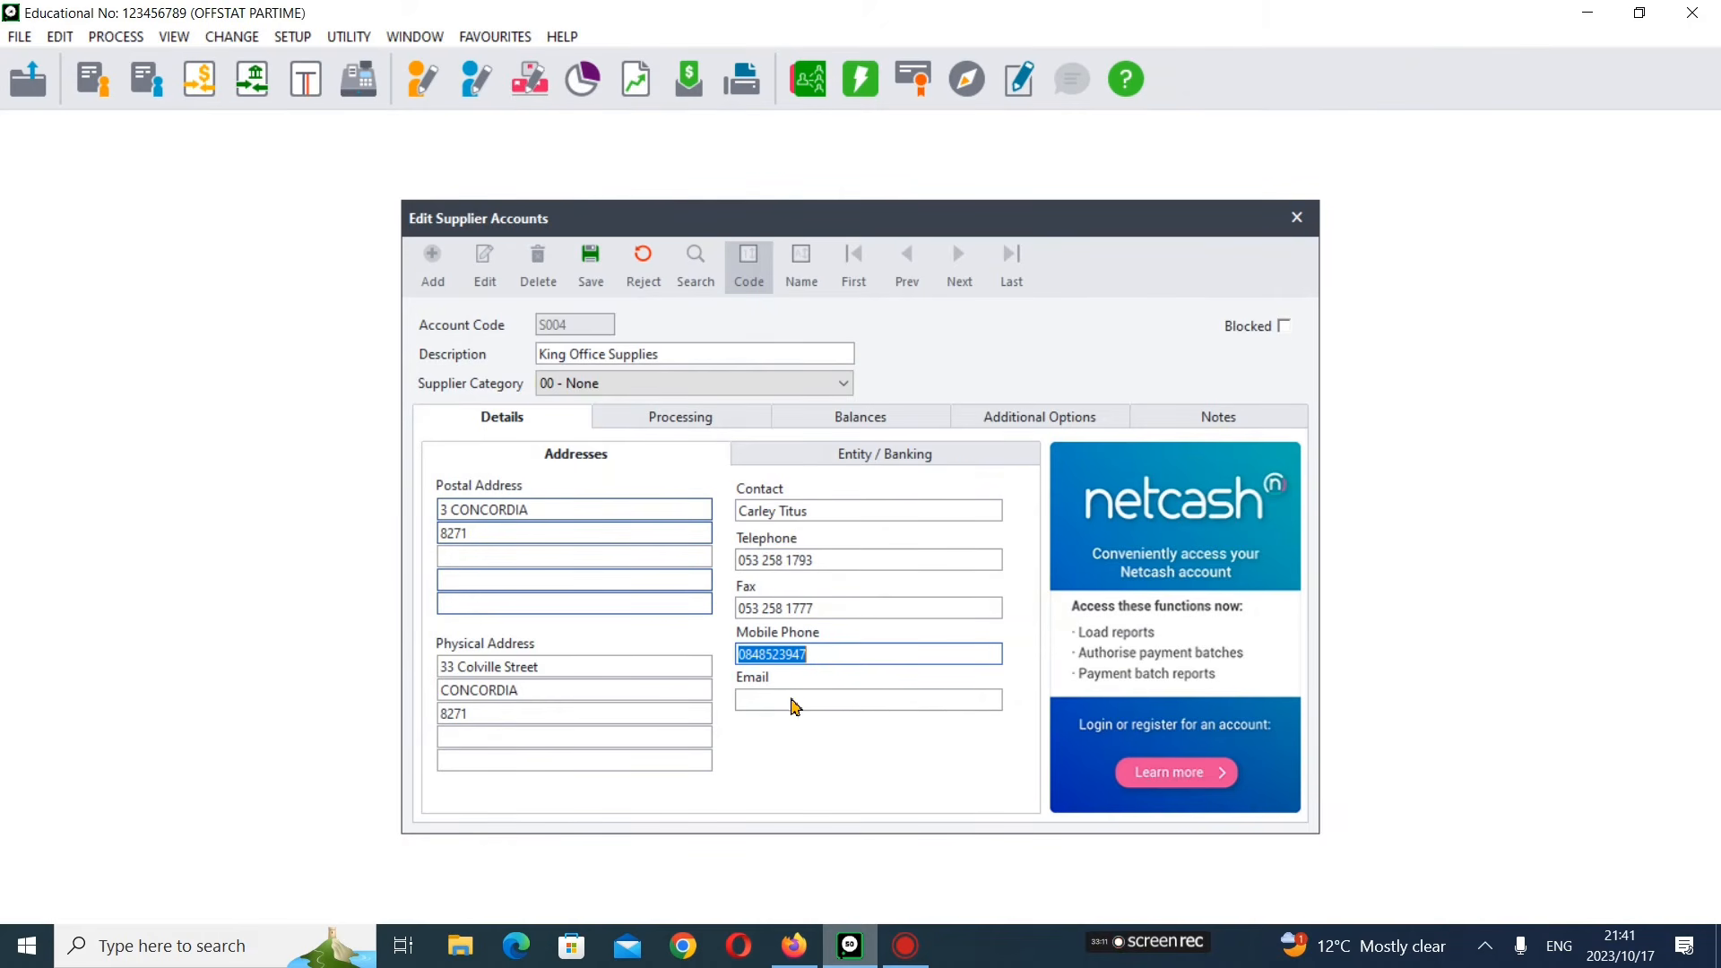
- Copy the contact person's e-mail address from the new-supplier note into the account's Email field, and check the note for remaining details
left_click(793, 700)
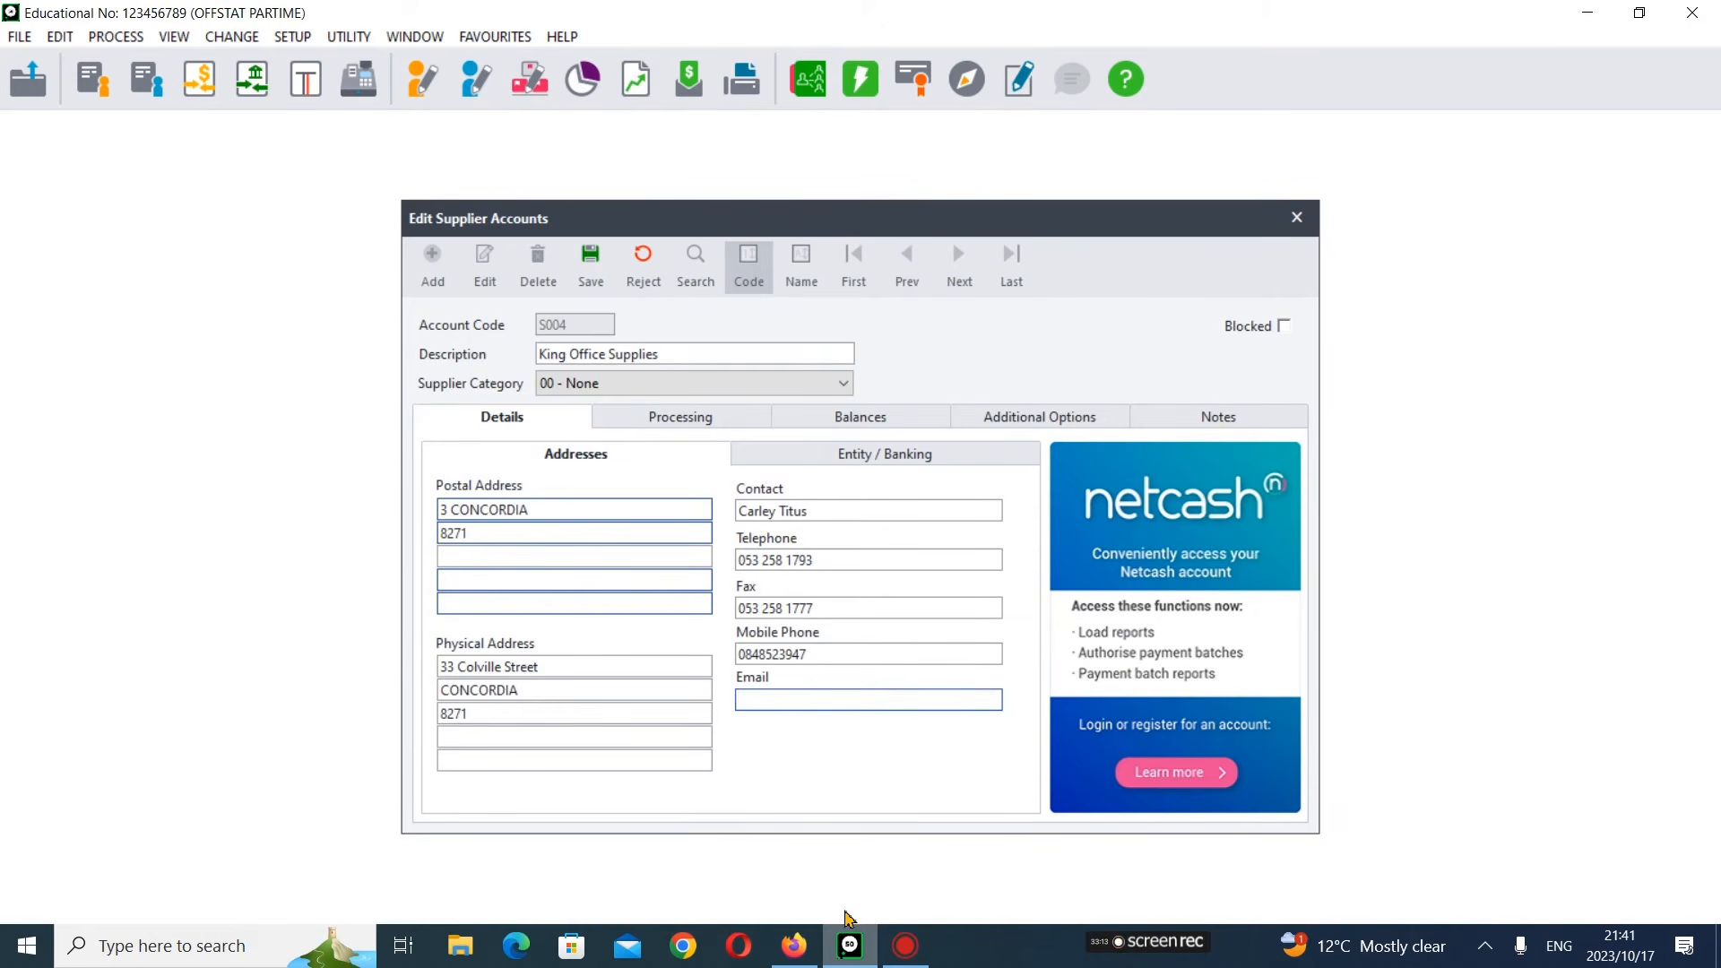
left_click(803, 947)
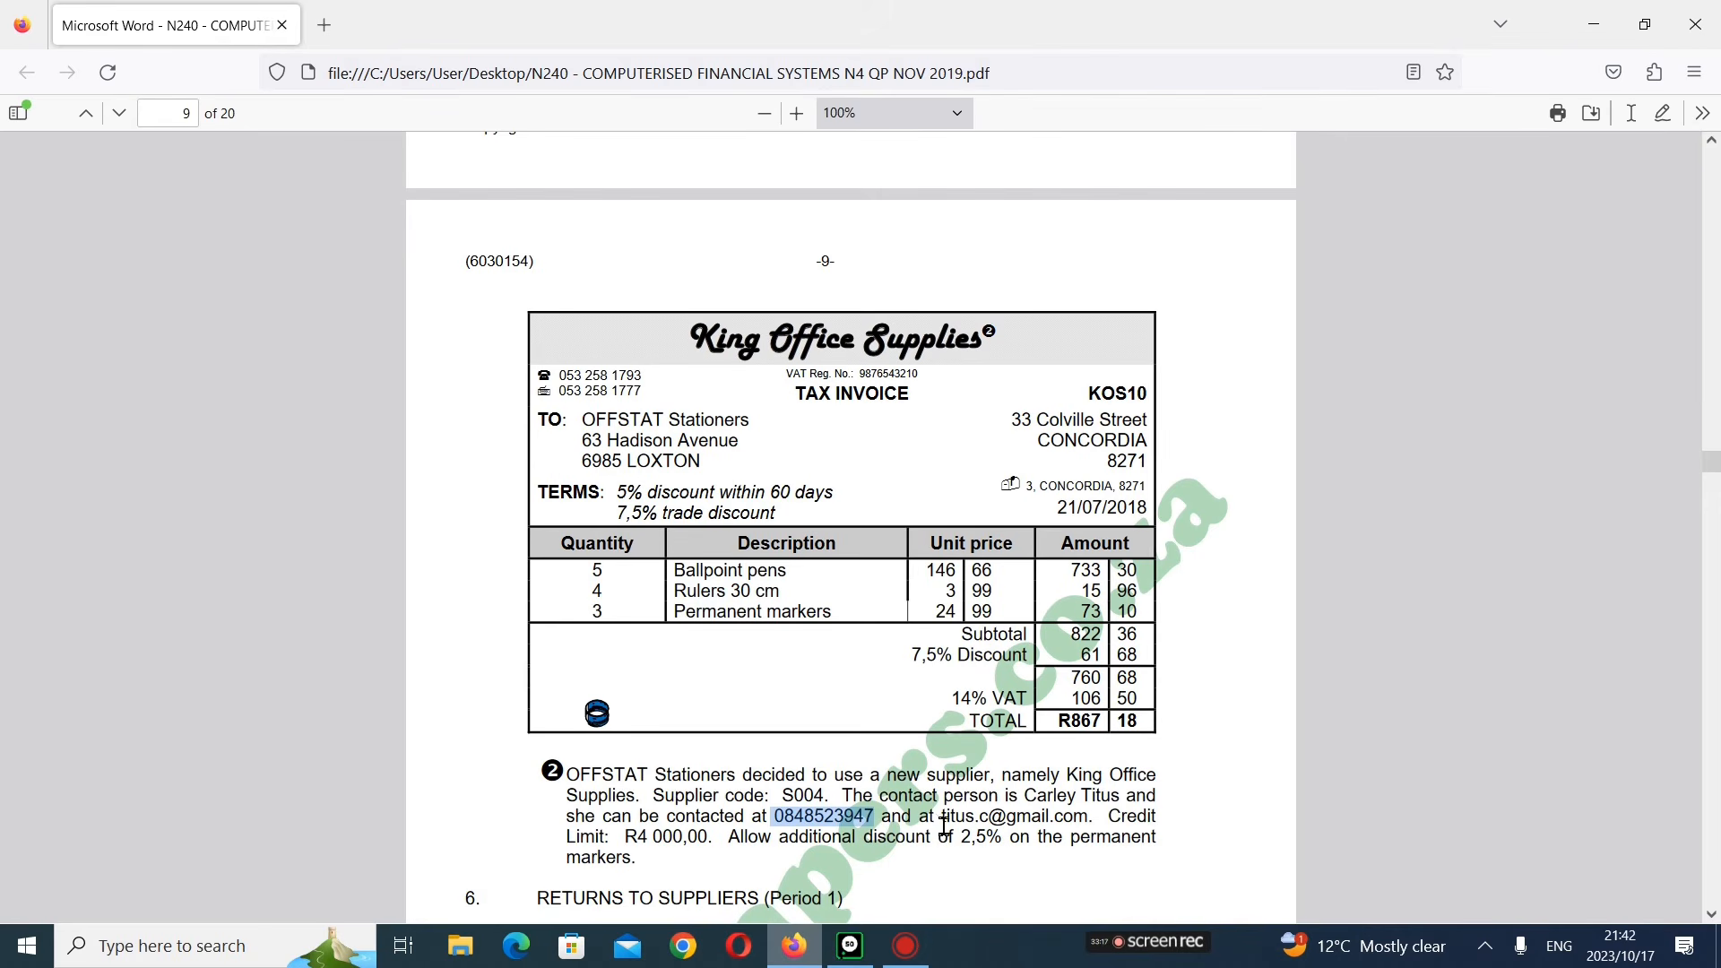
left_click_drag(943, 817, 1088, 821)
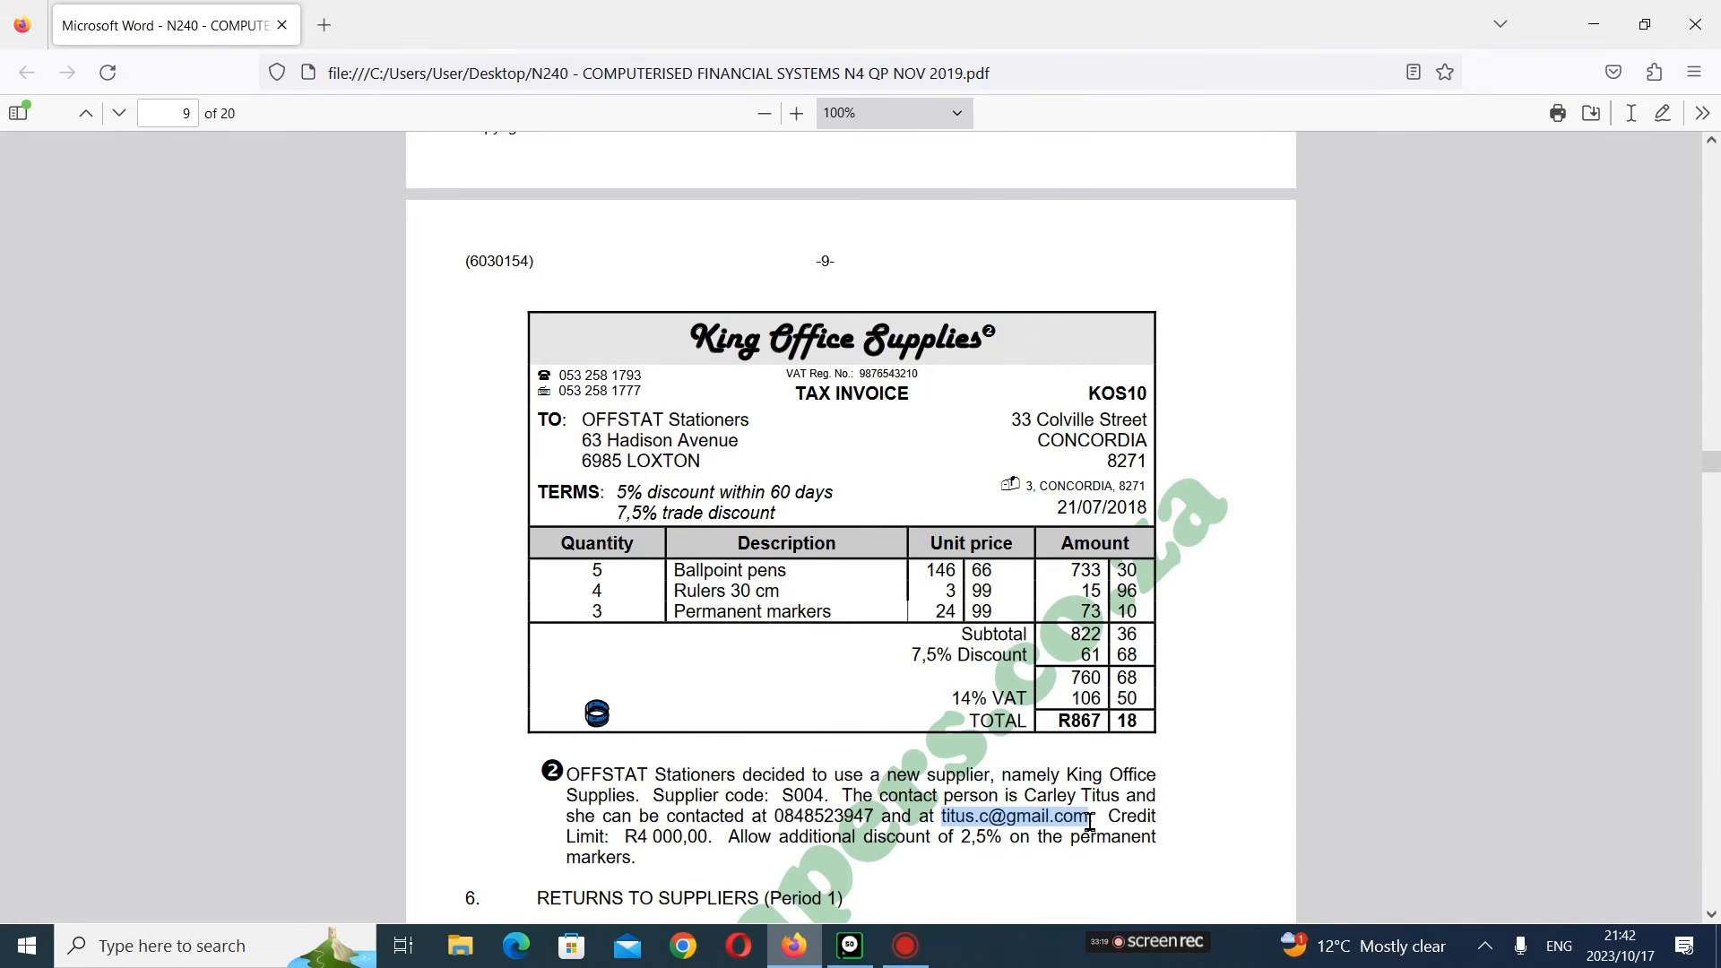
right_click(1070, 818)
left_click(850, 946)
right_click(920, 702)
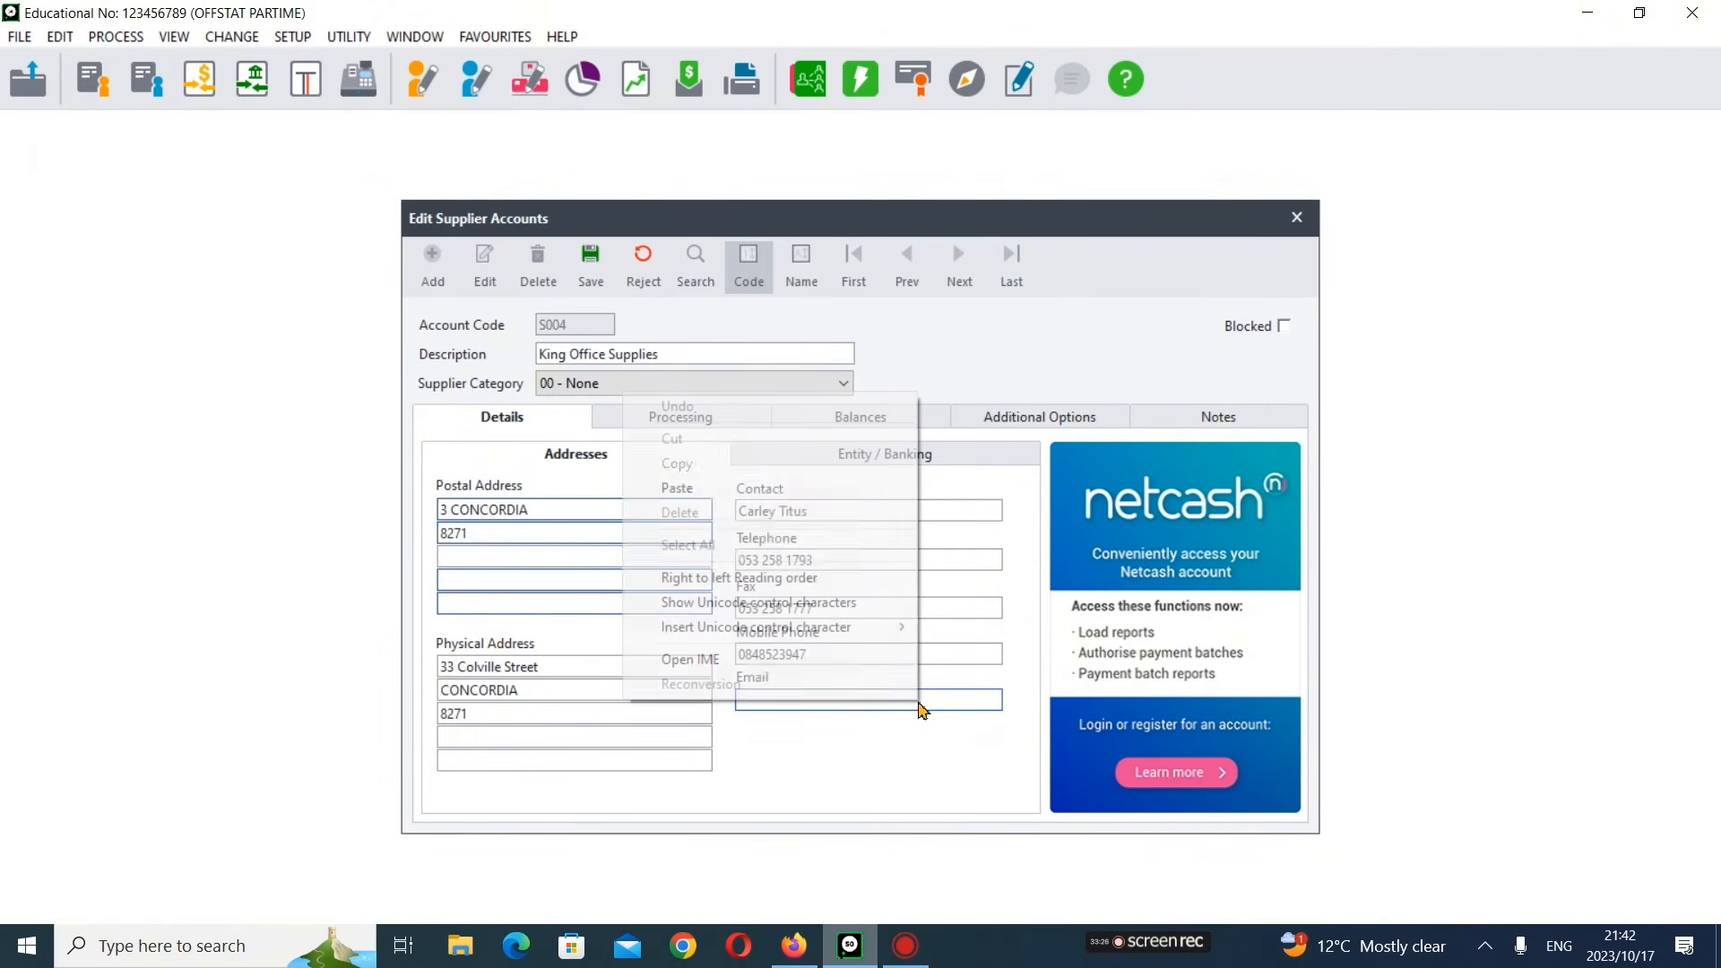
left_click(708, 488)
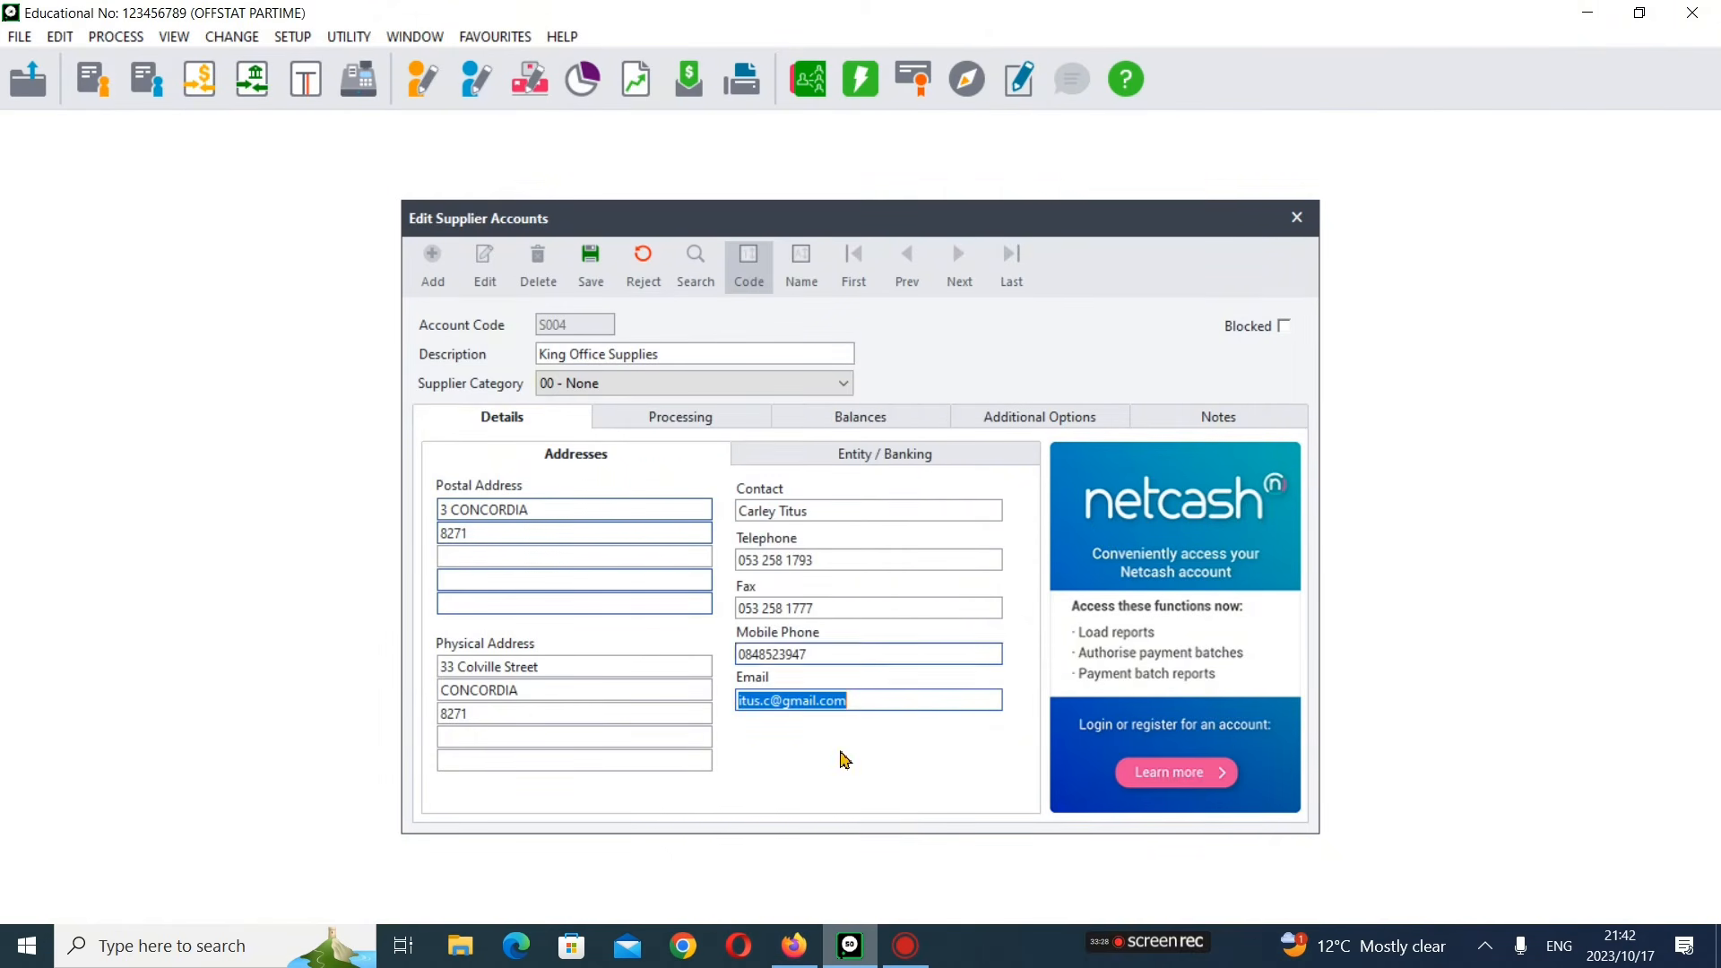
left_click(793, 946)
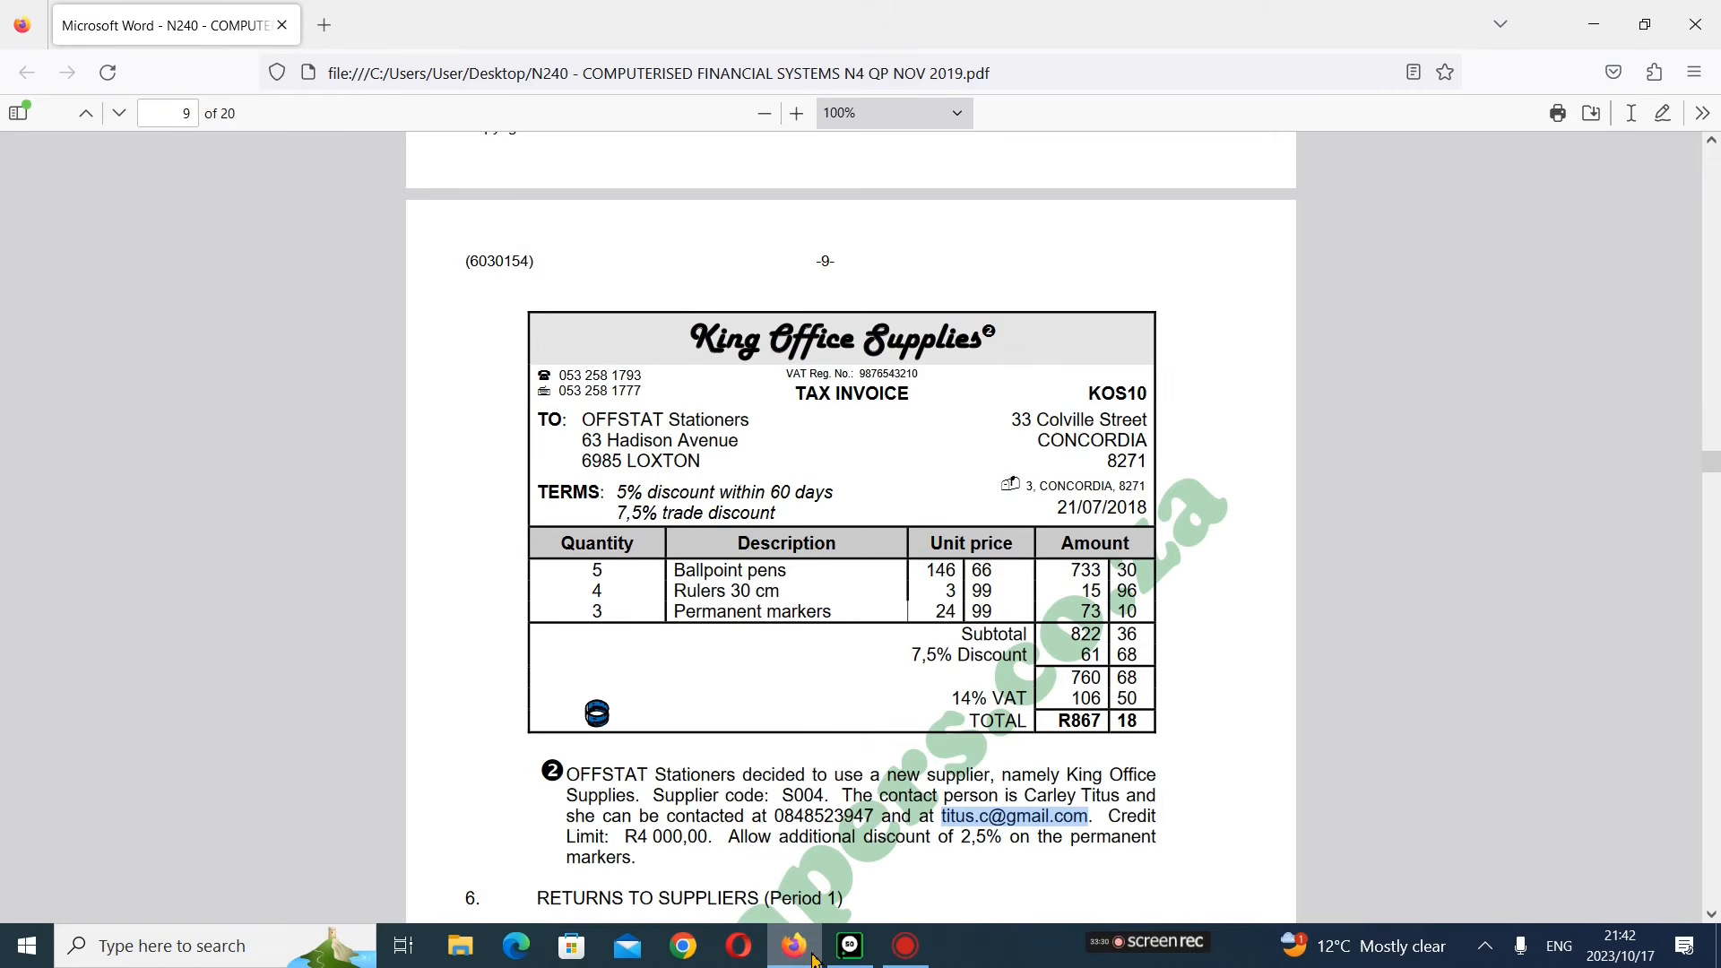
left_click(850, 946)
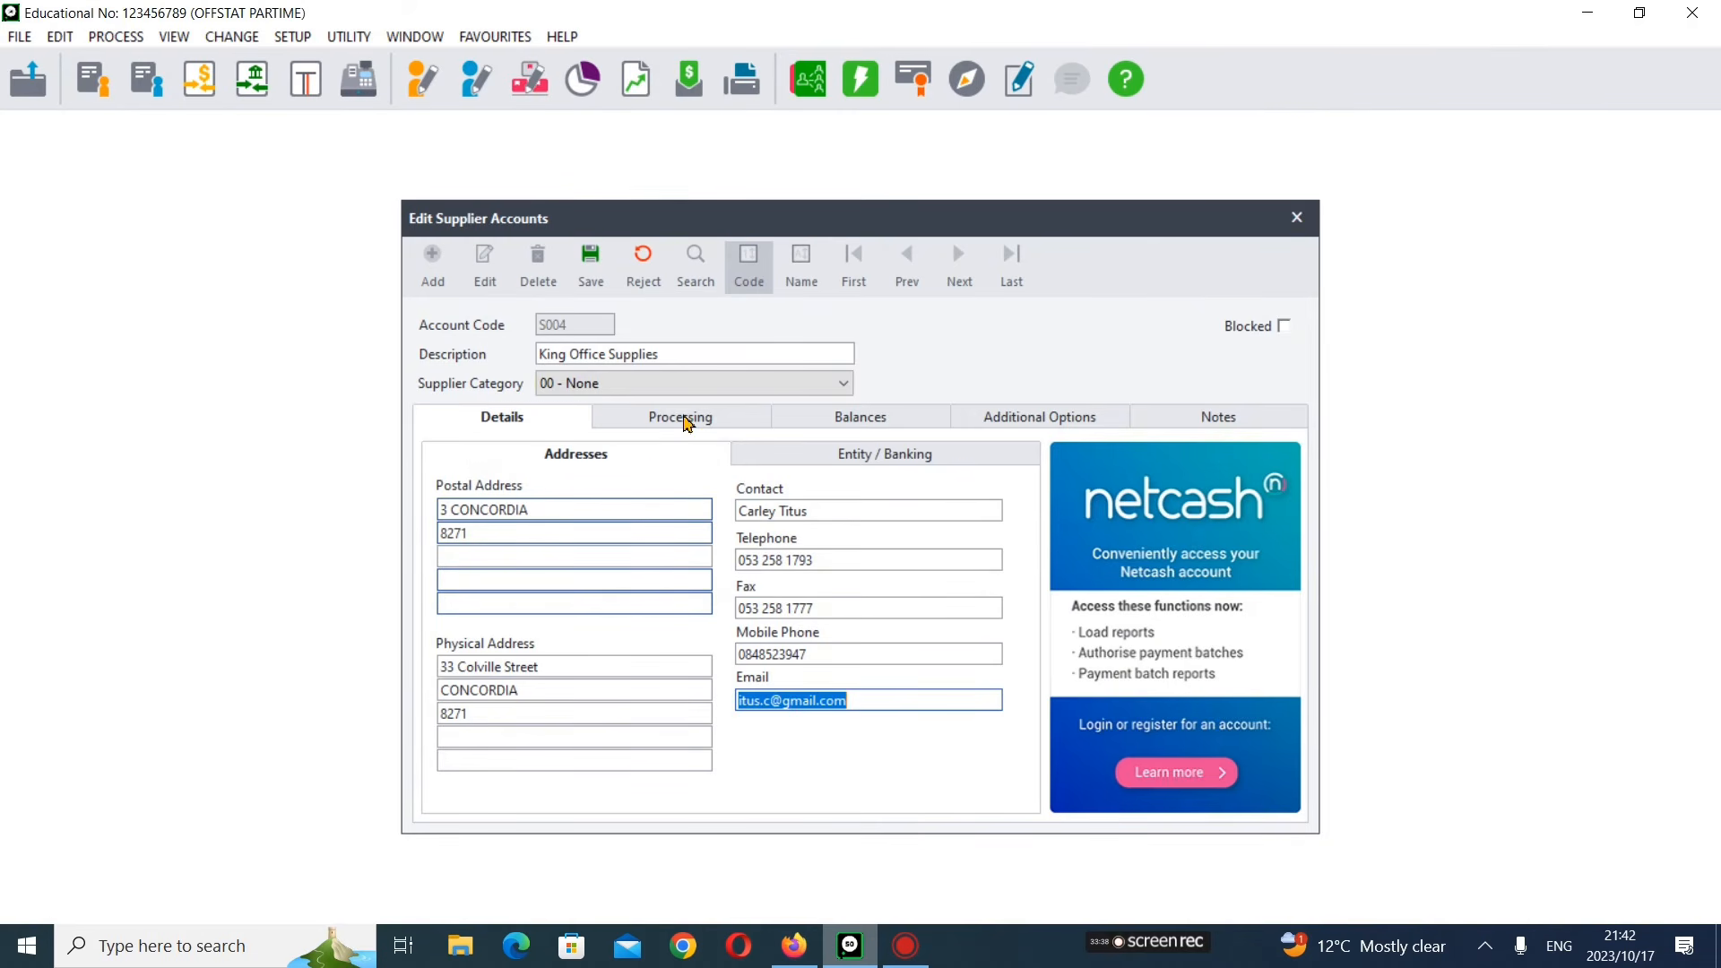
- Copy the supplier's VAT registration number from the invoice and paste it into the Tax Reference field of the account's processing details
left_click(687, 423)
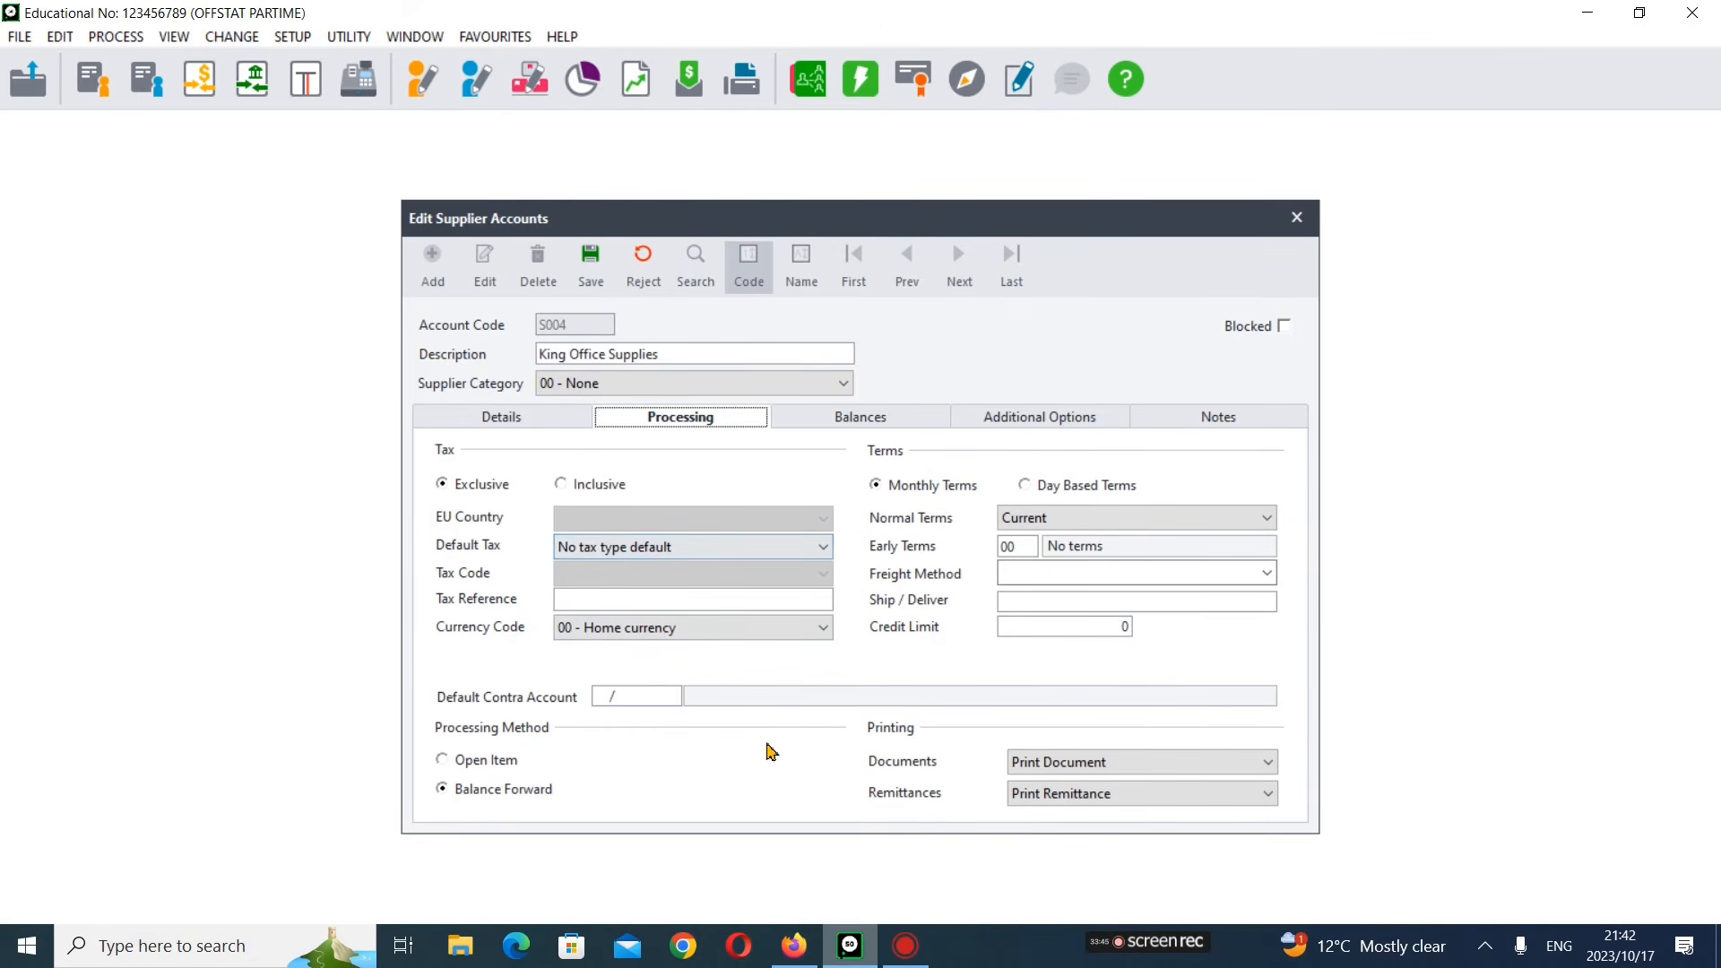
key("Tab")
key("Tab")
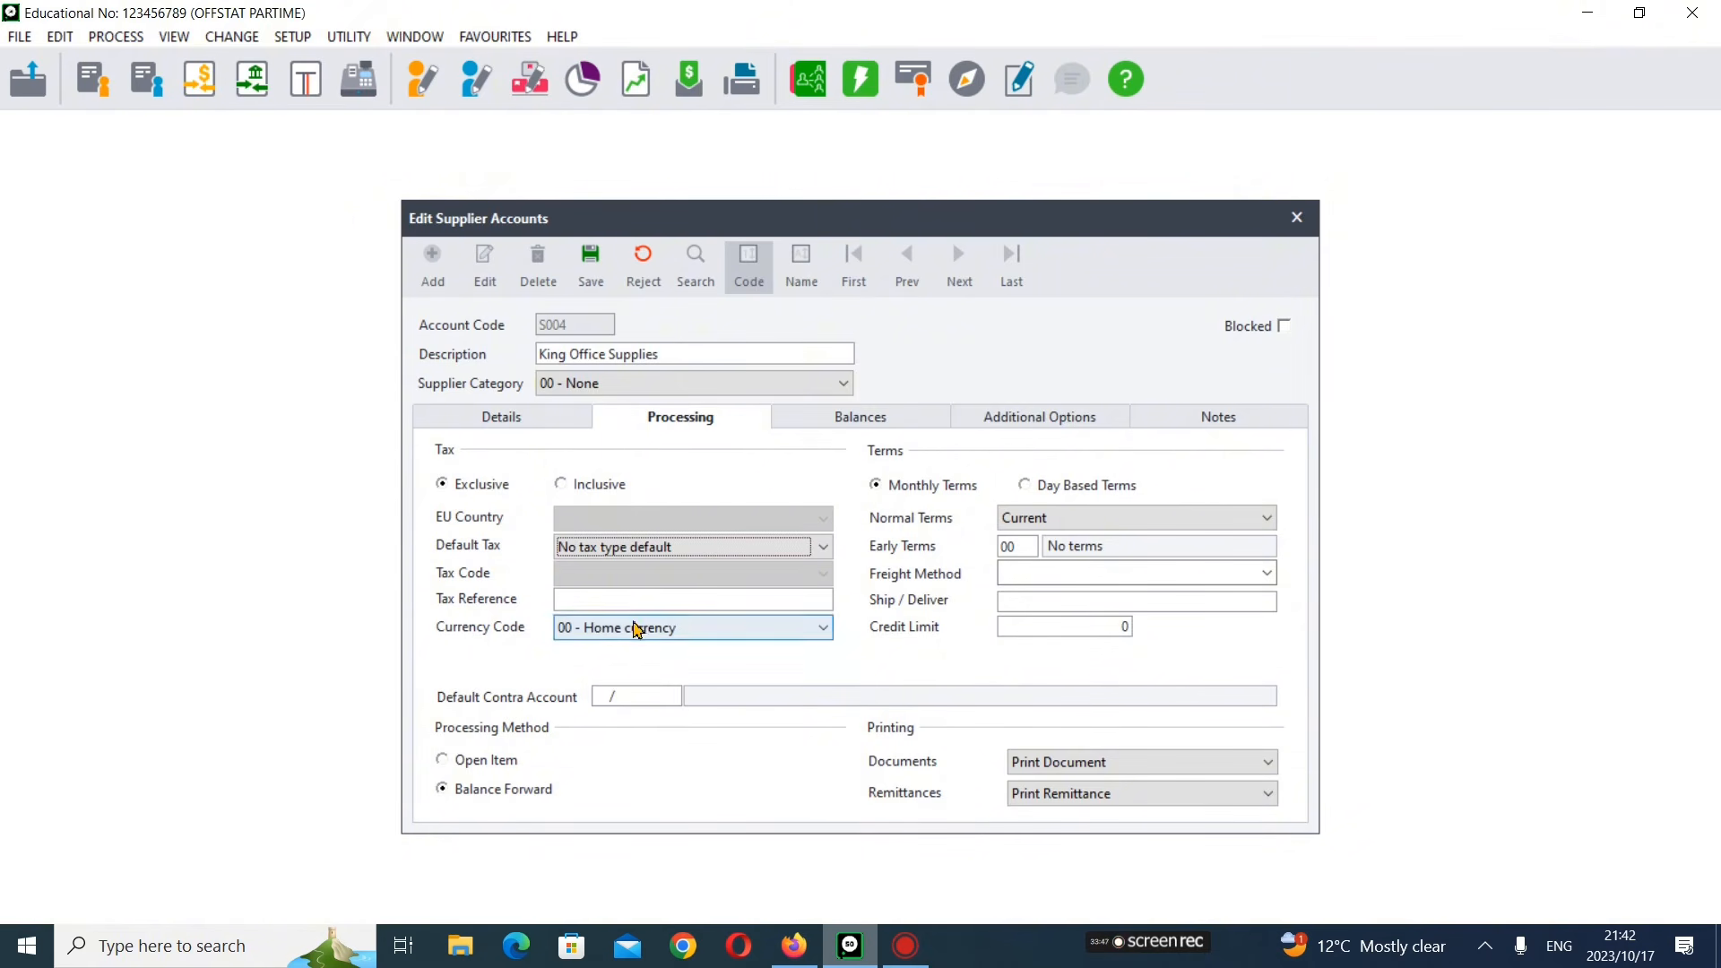
key("Tab")
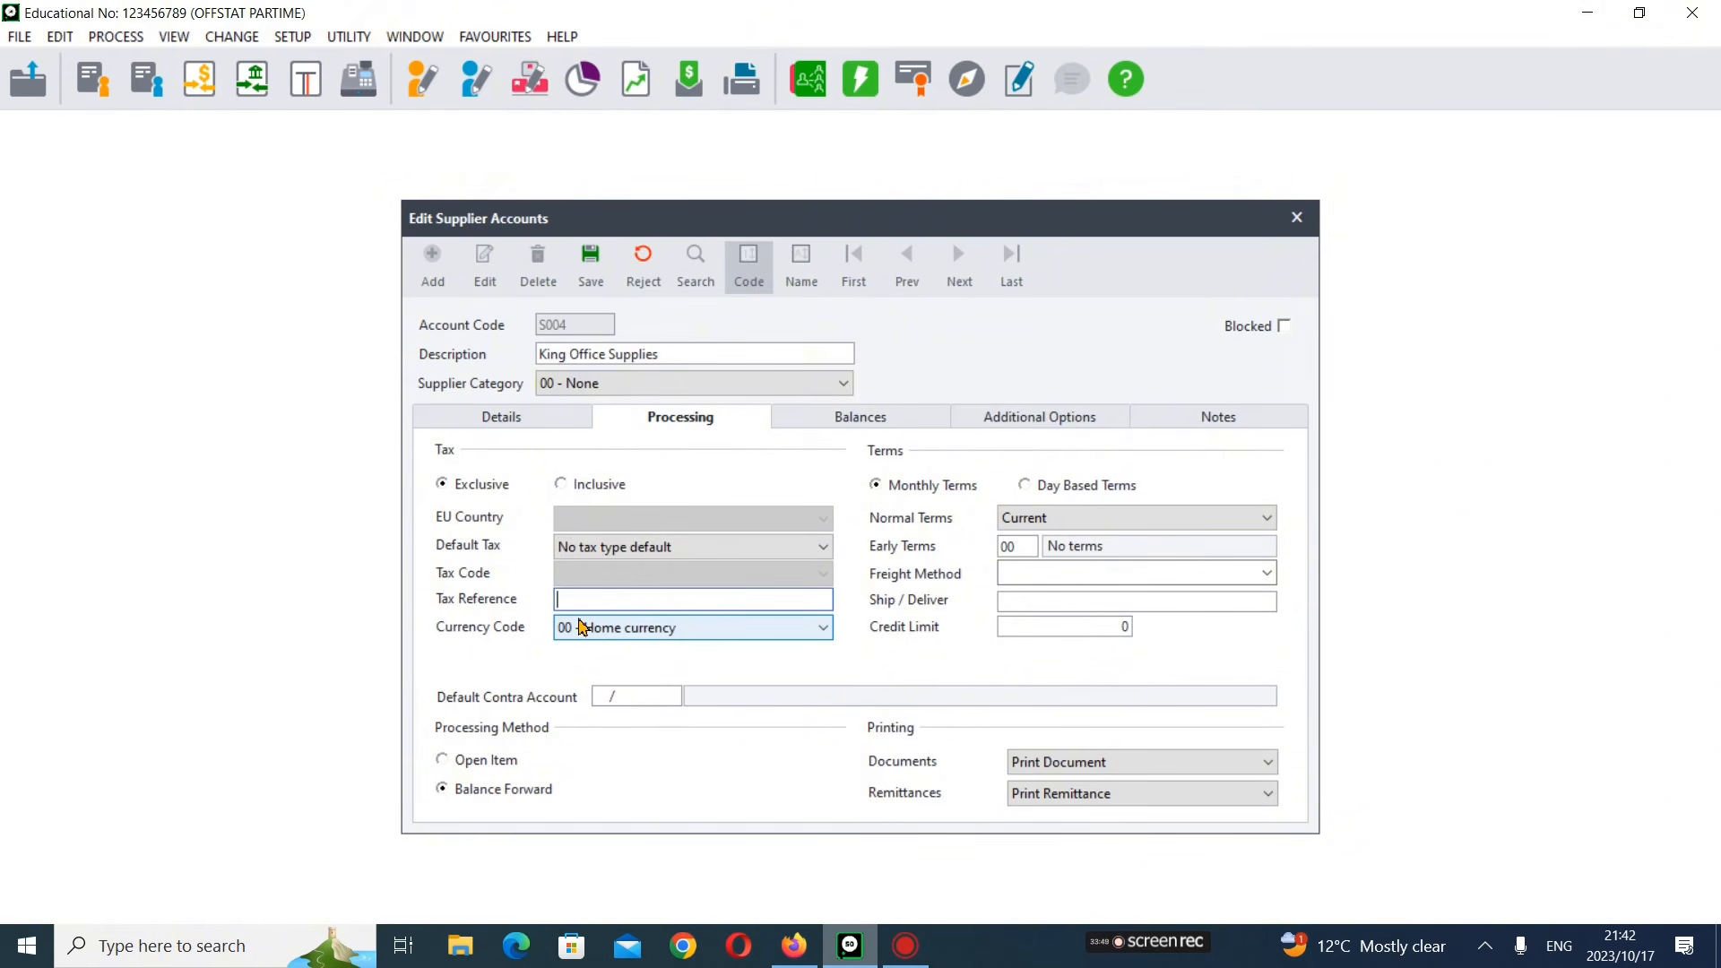
left_click(812, 952)
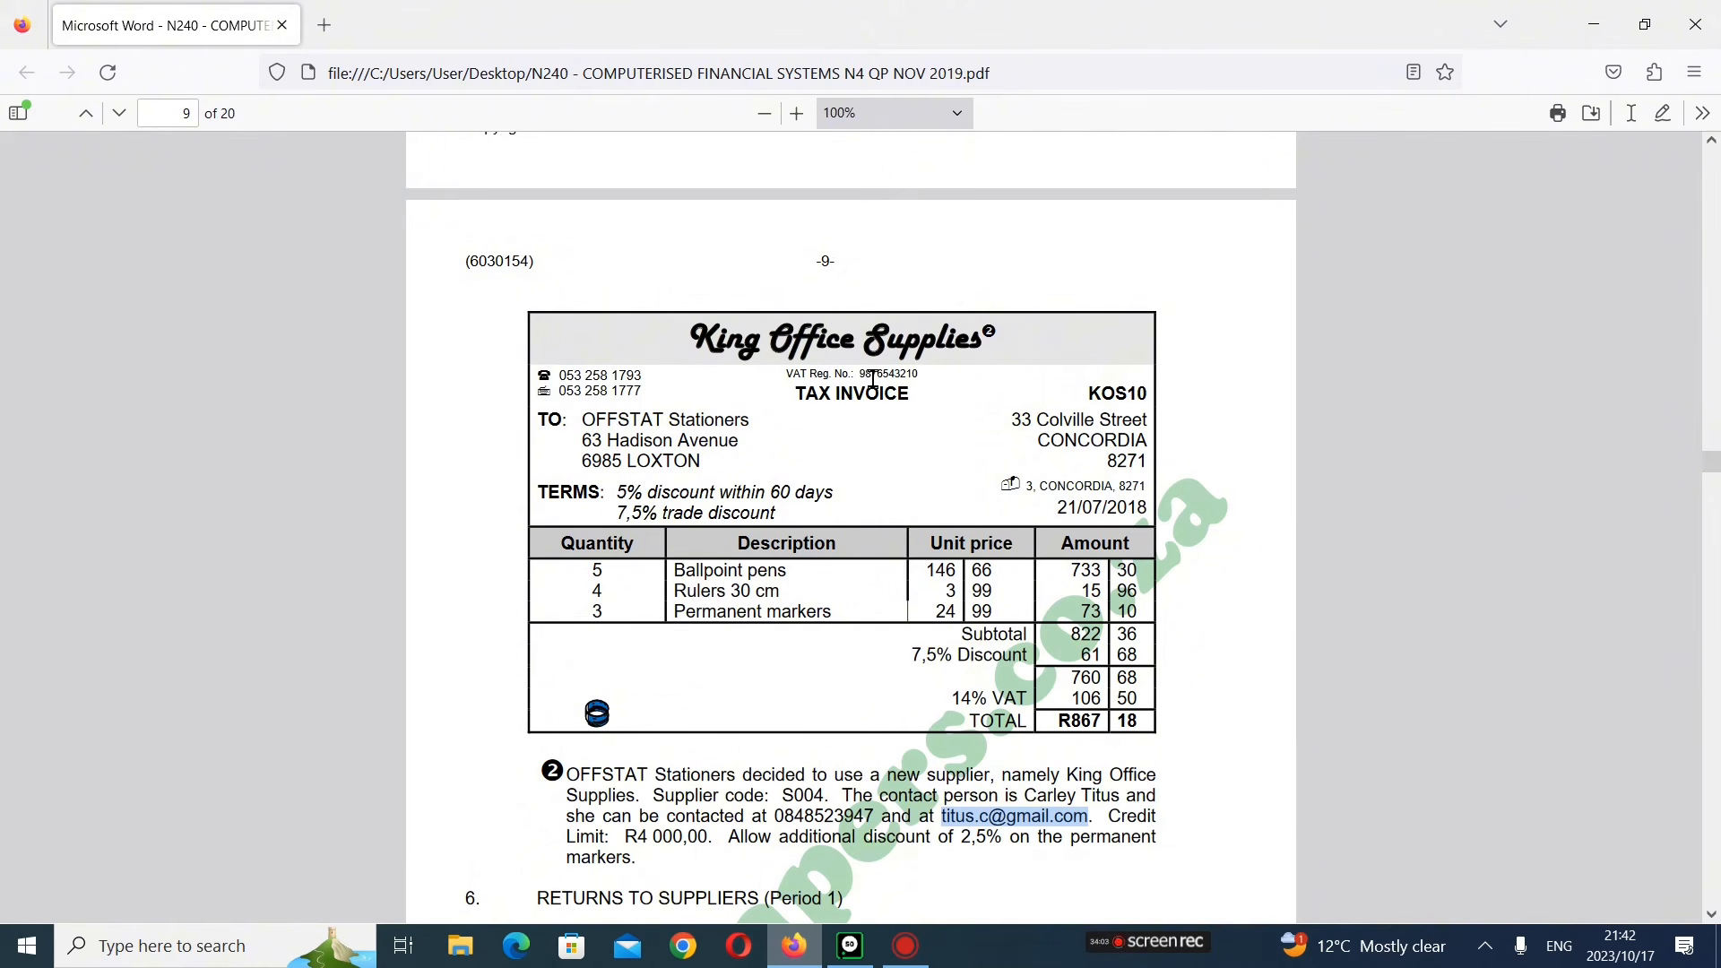
left_click_drag(863, 373, 925, 380)
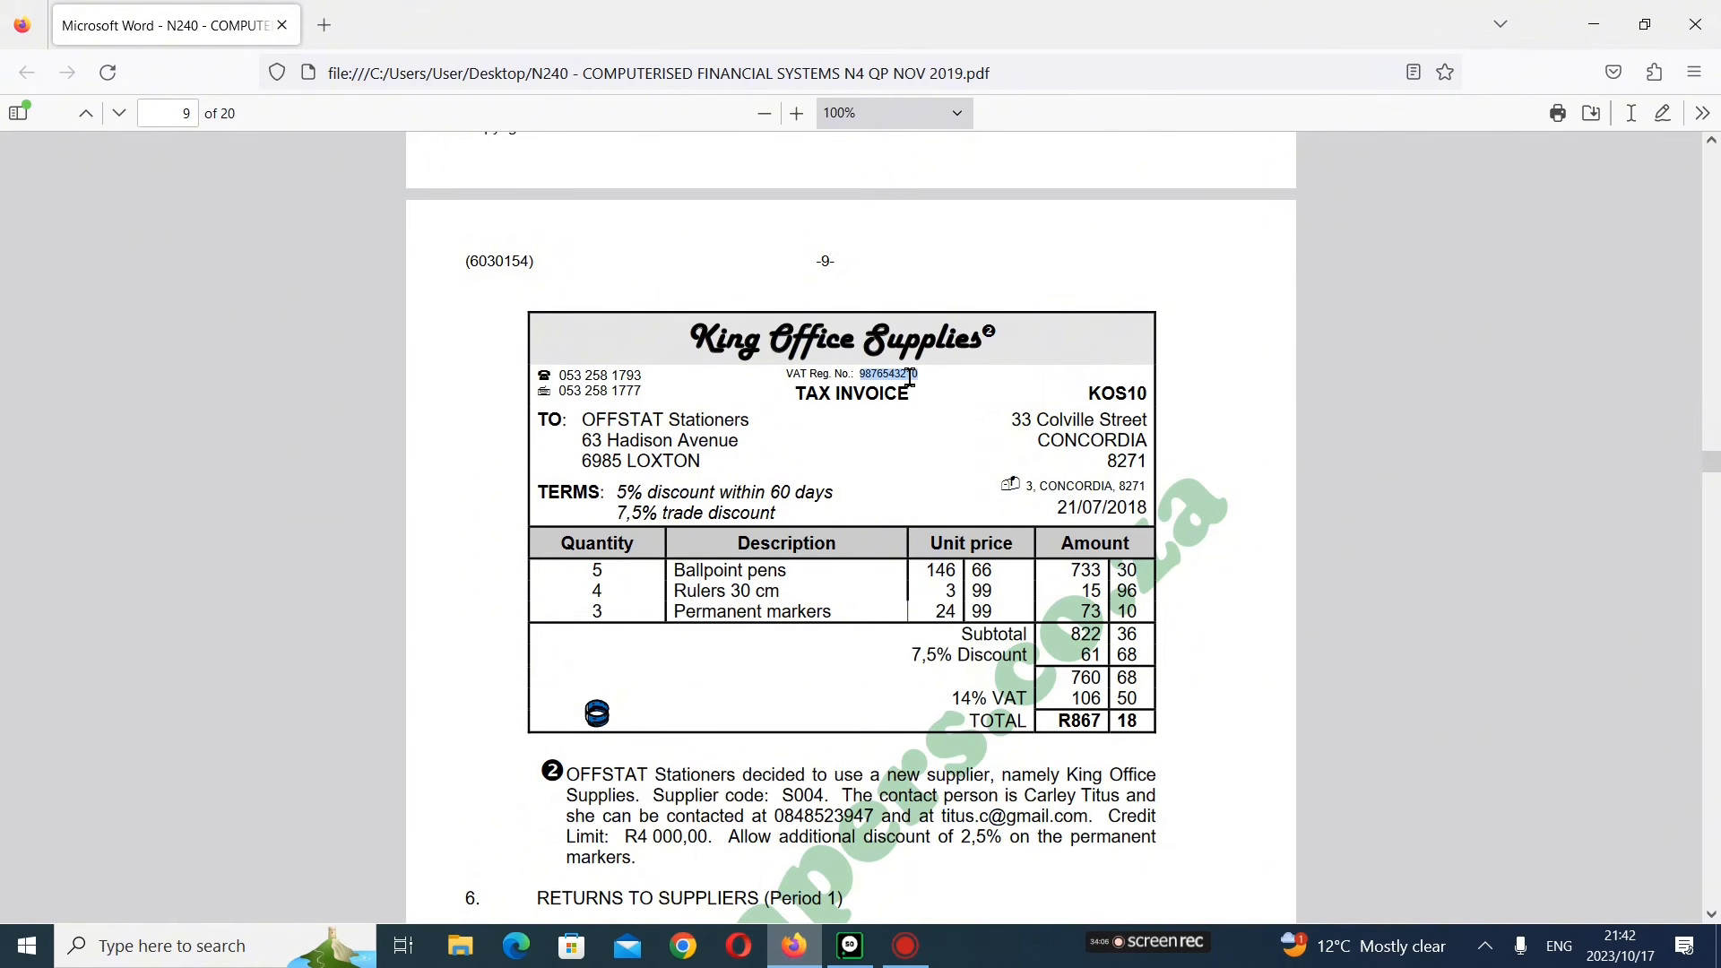
right_click(924, 380)
left_click(936, 401)
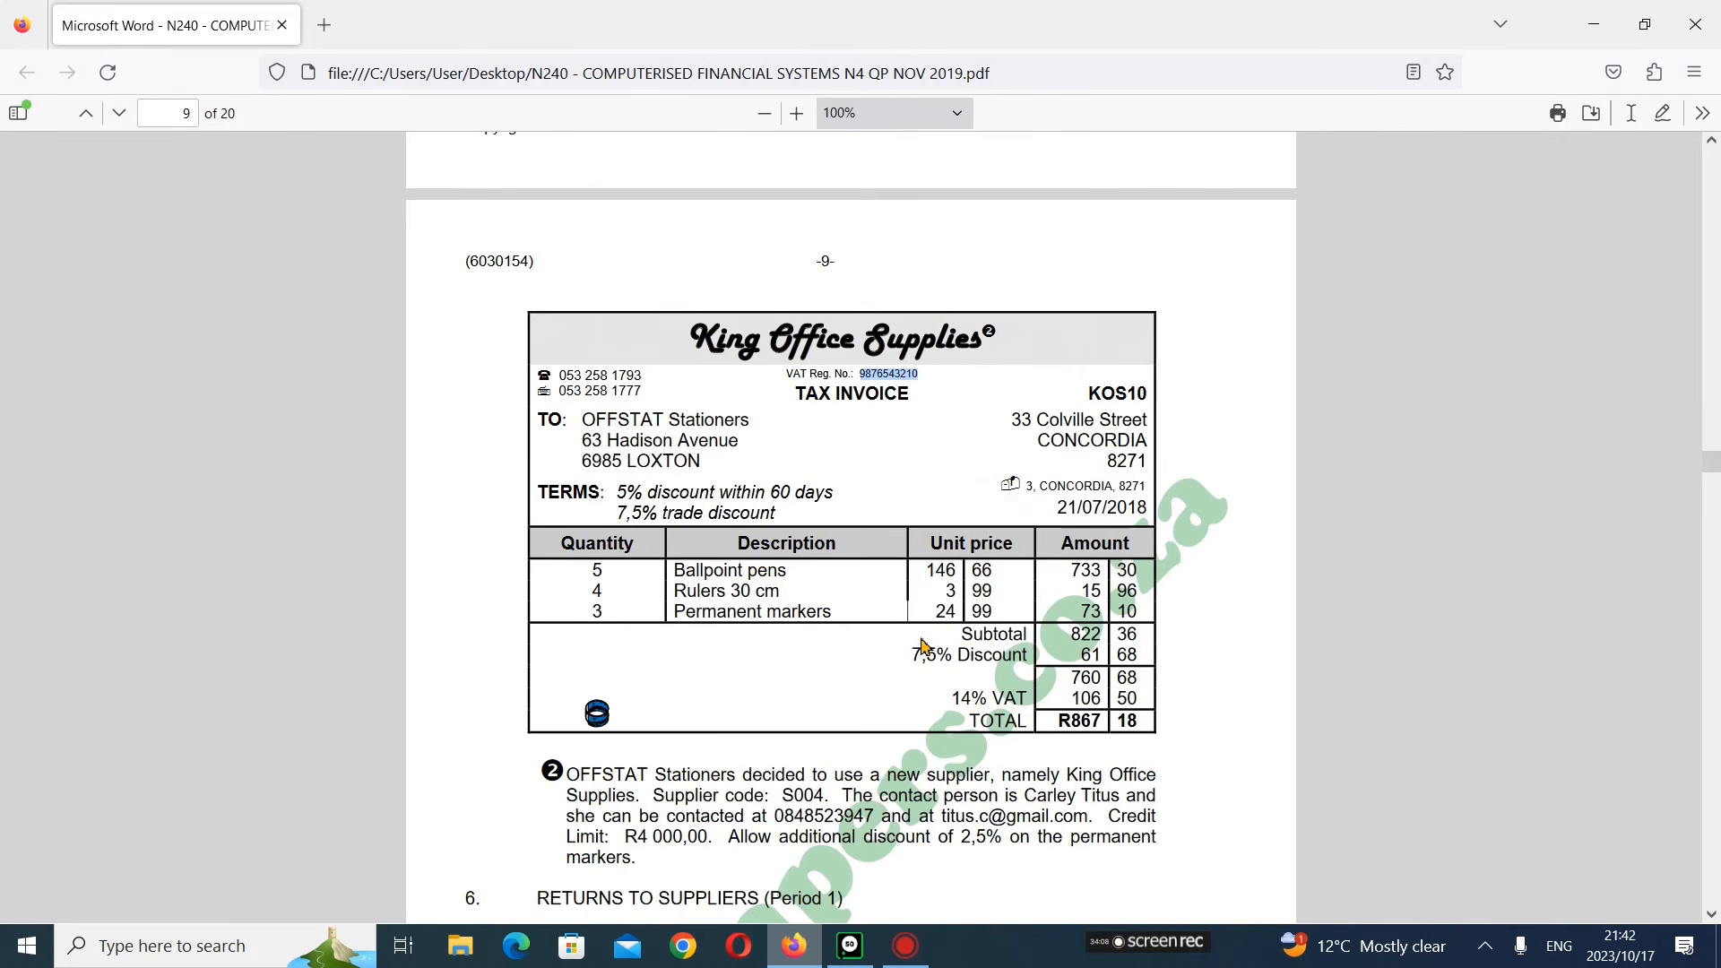
left_click(850, 946)
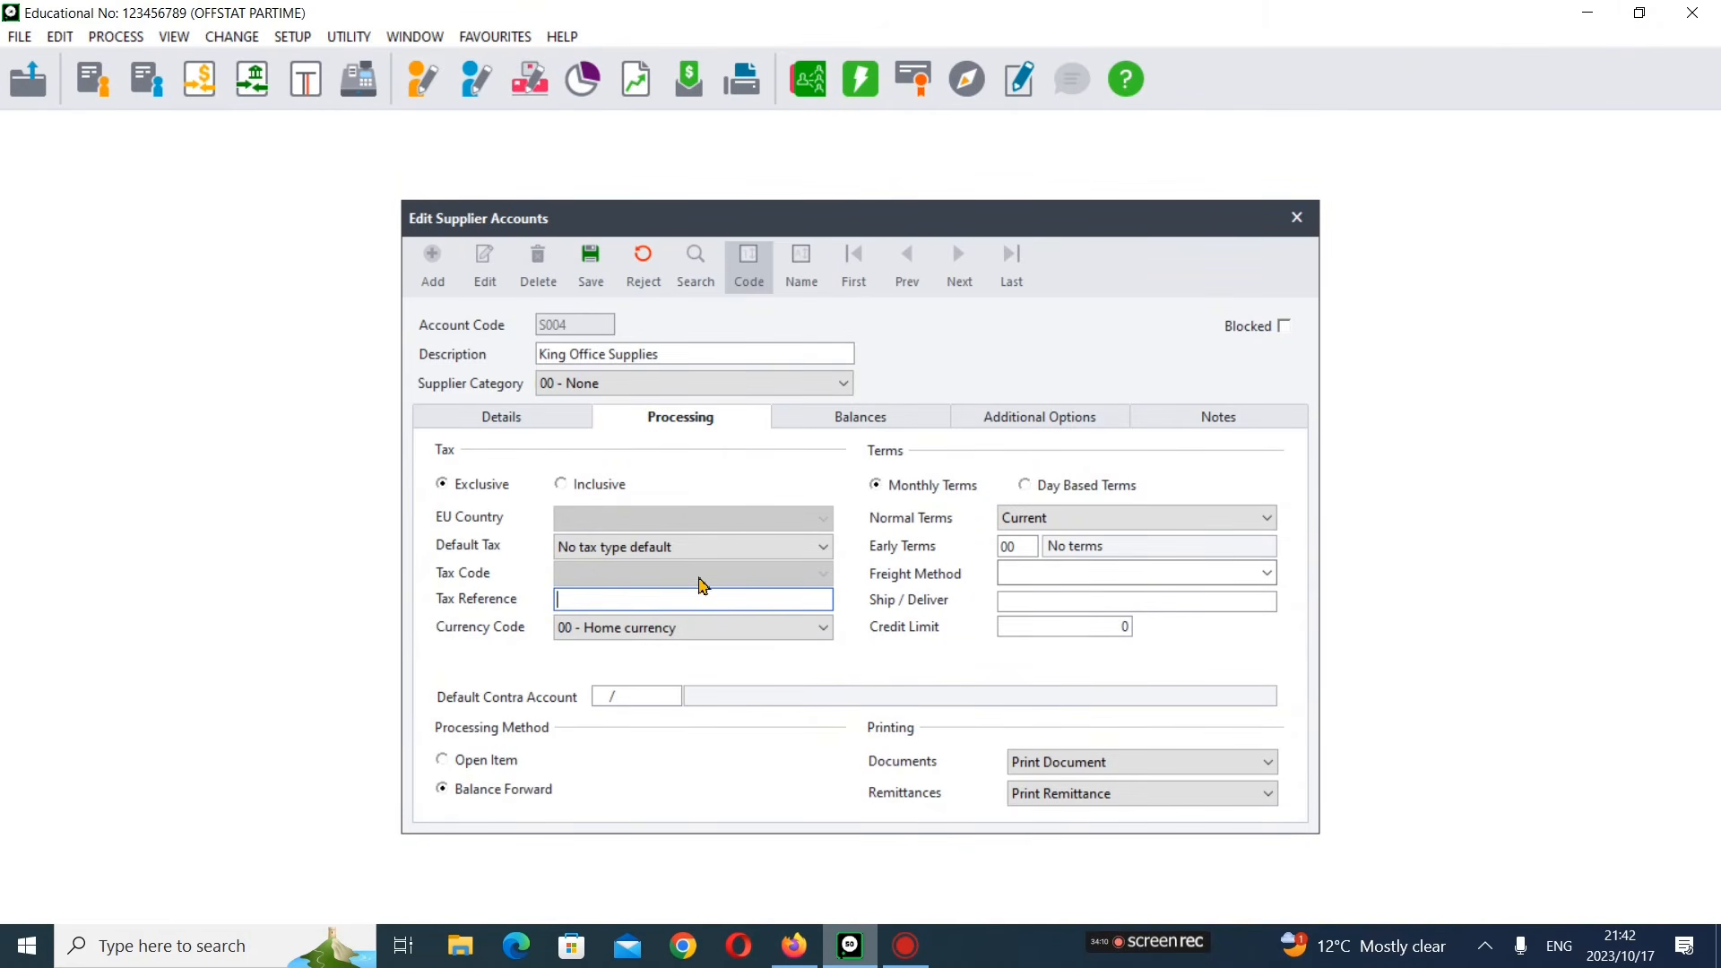
right_click(628, 604)
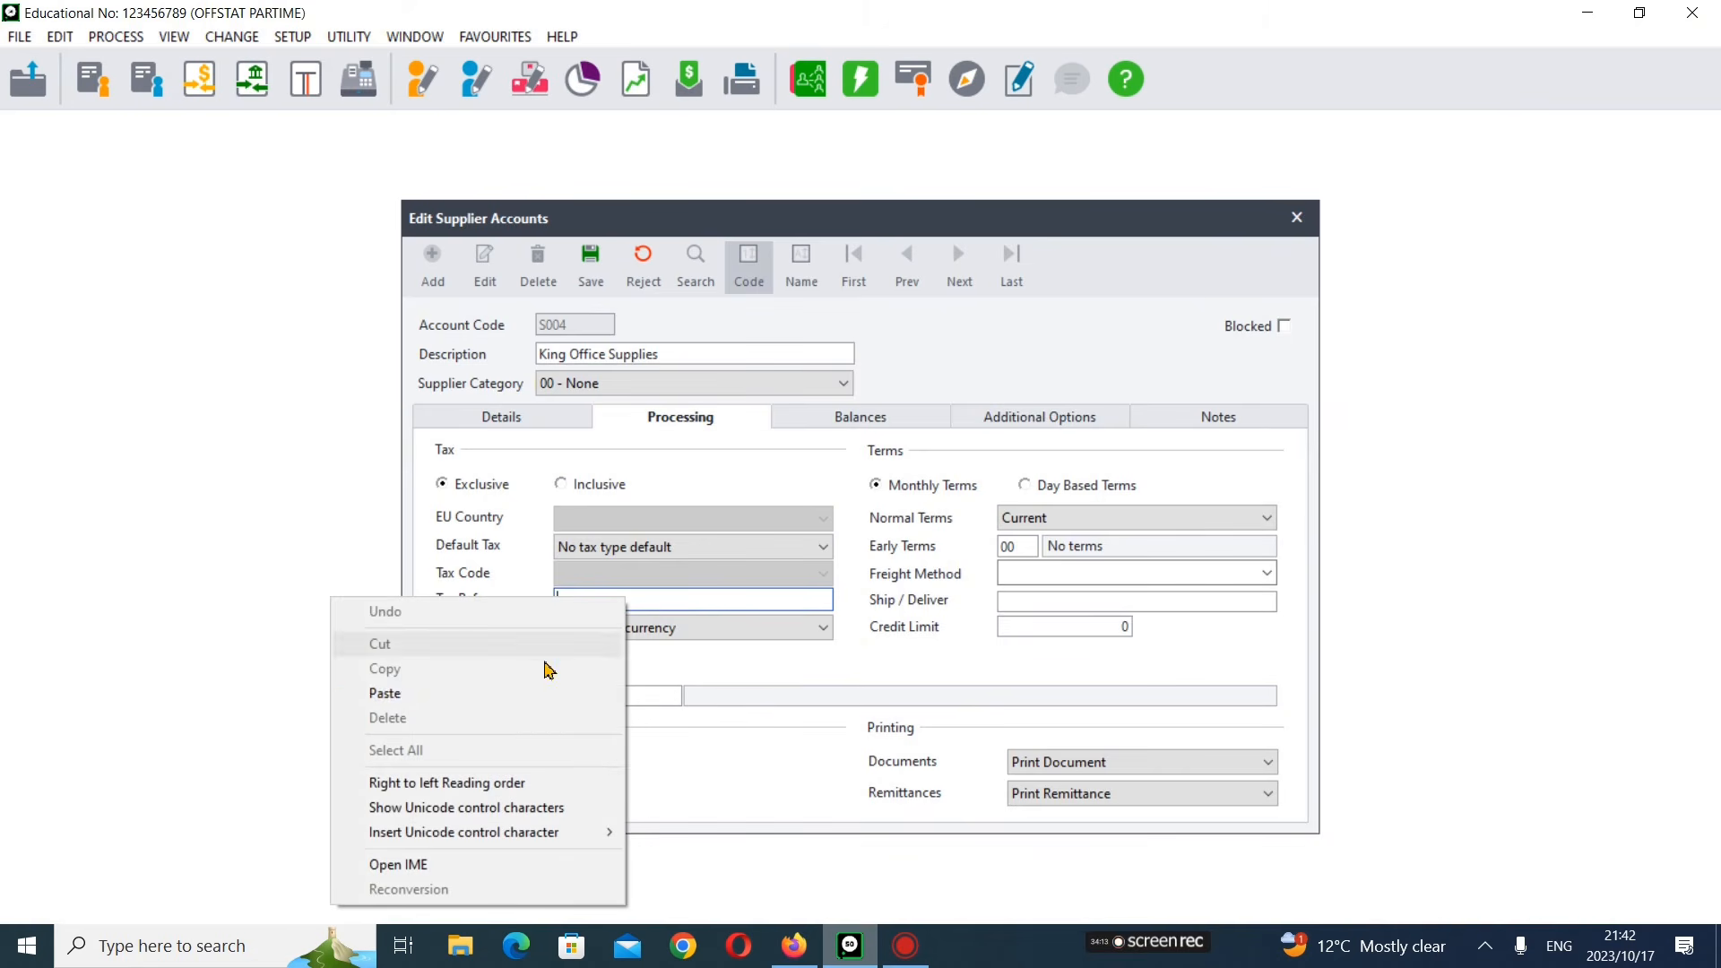
left_click(550, 692)
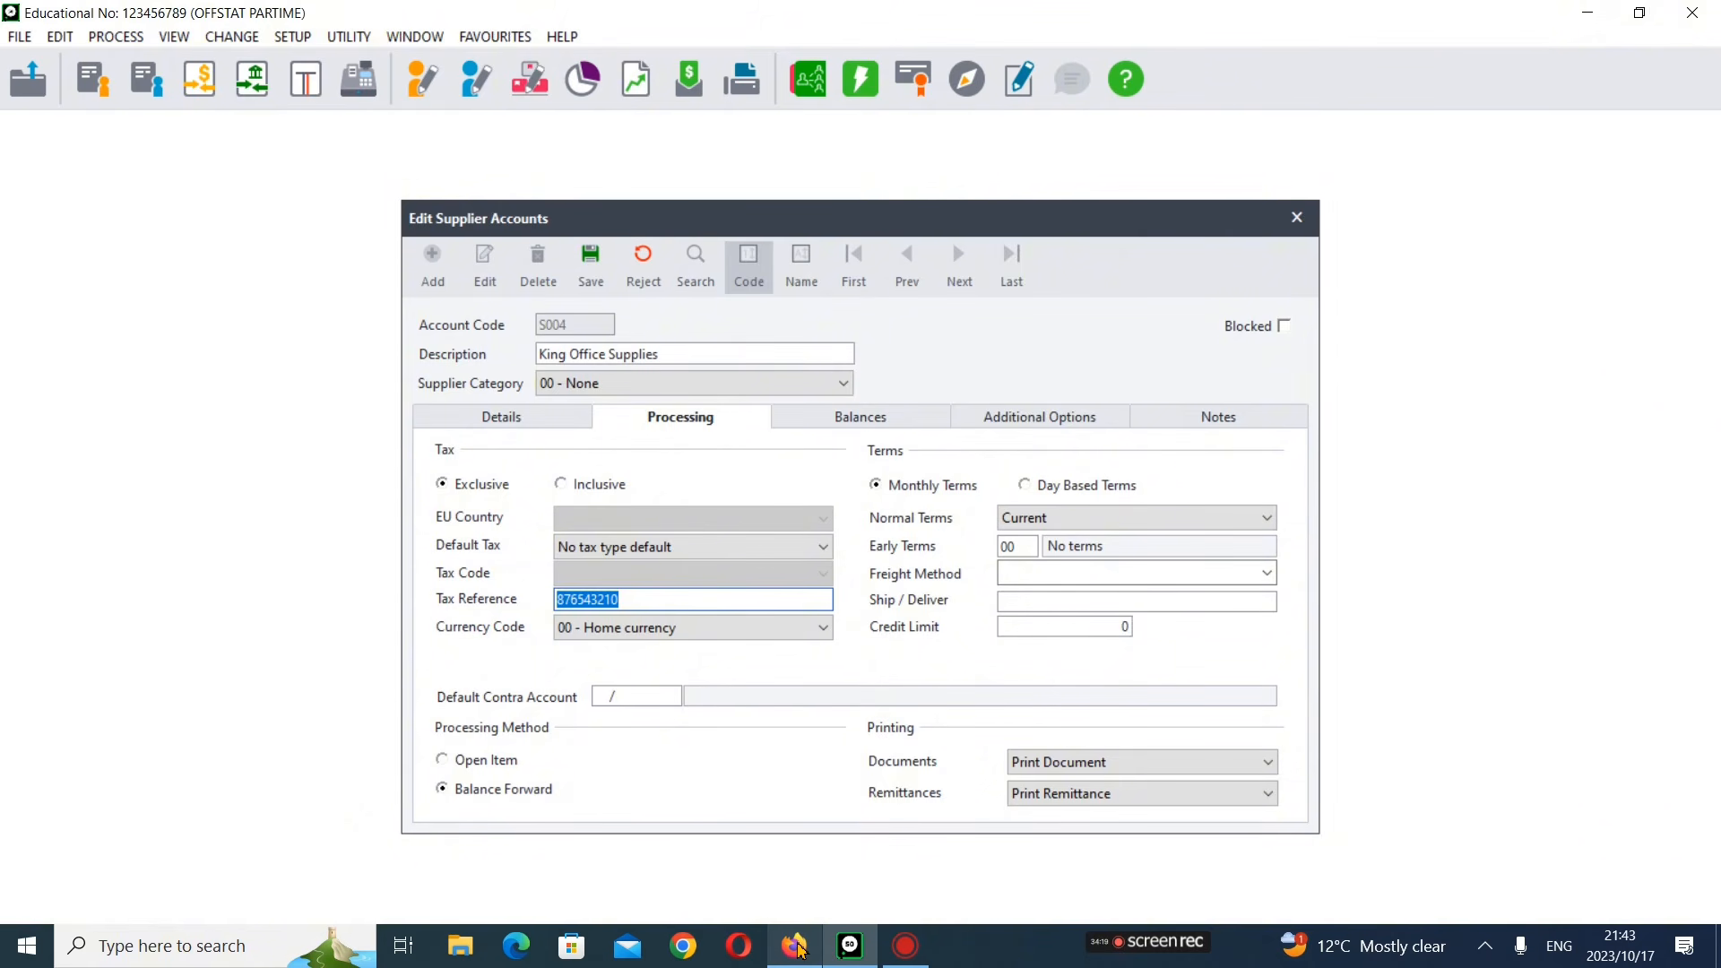
- Set the supplier's credit limit to 4000, taking the amount from the question paper's new-supplier note
key("Tab")
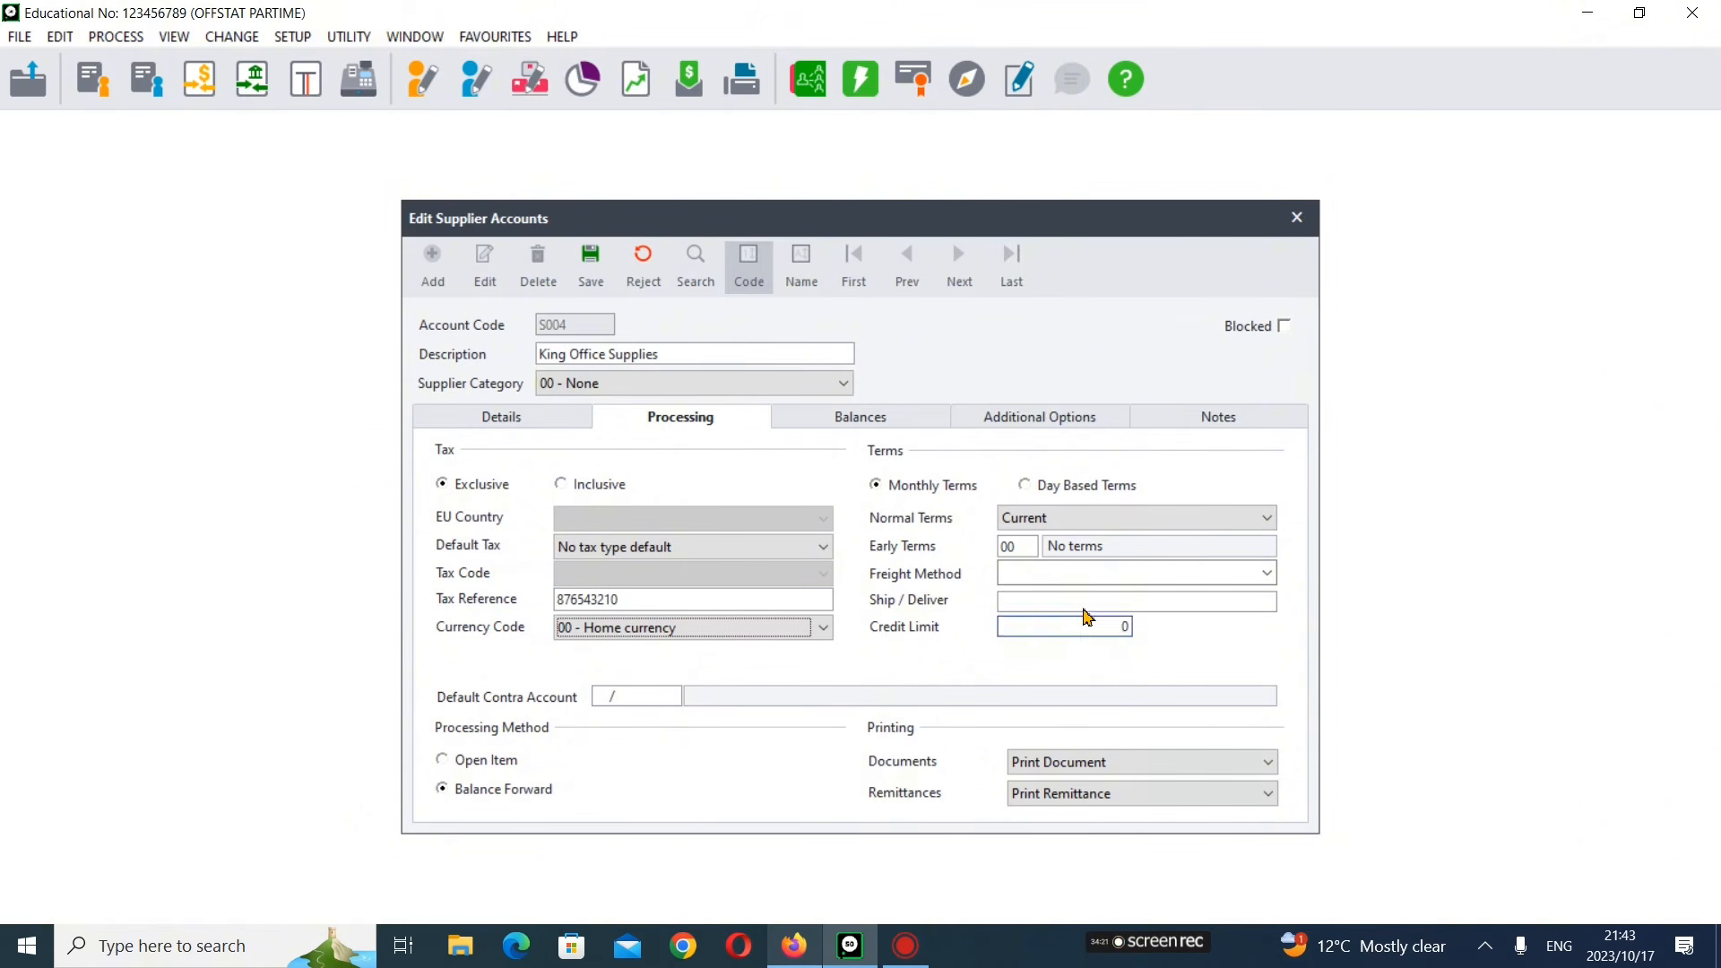
left_click(1079, 627)
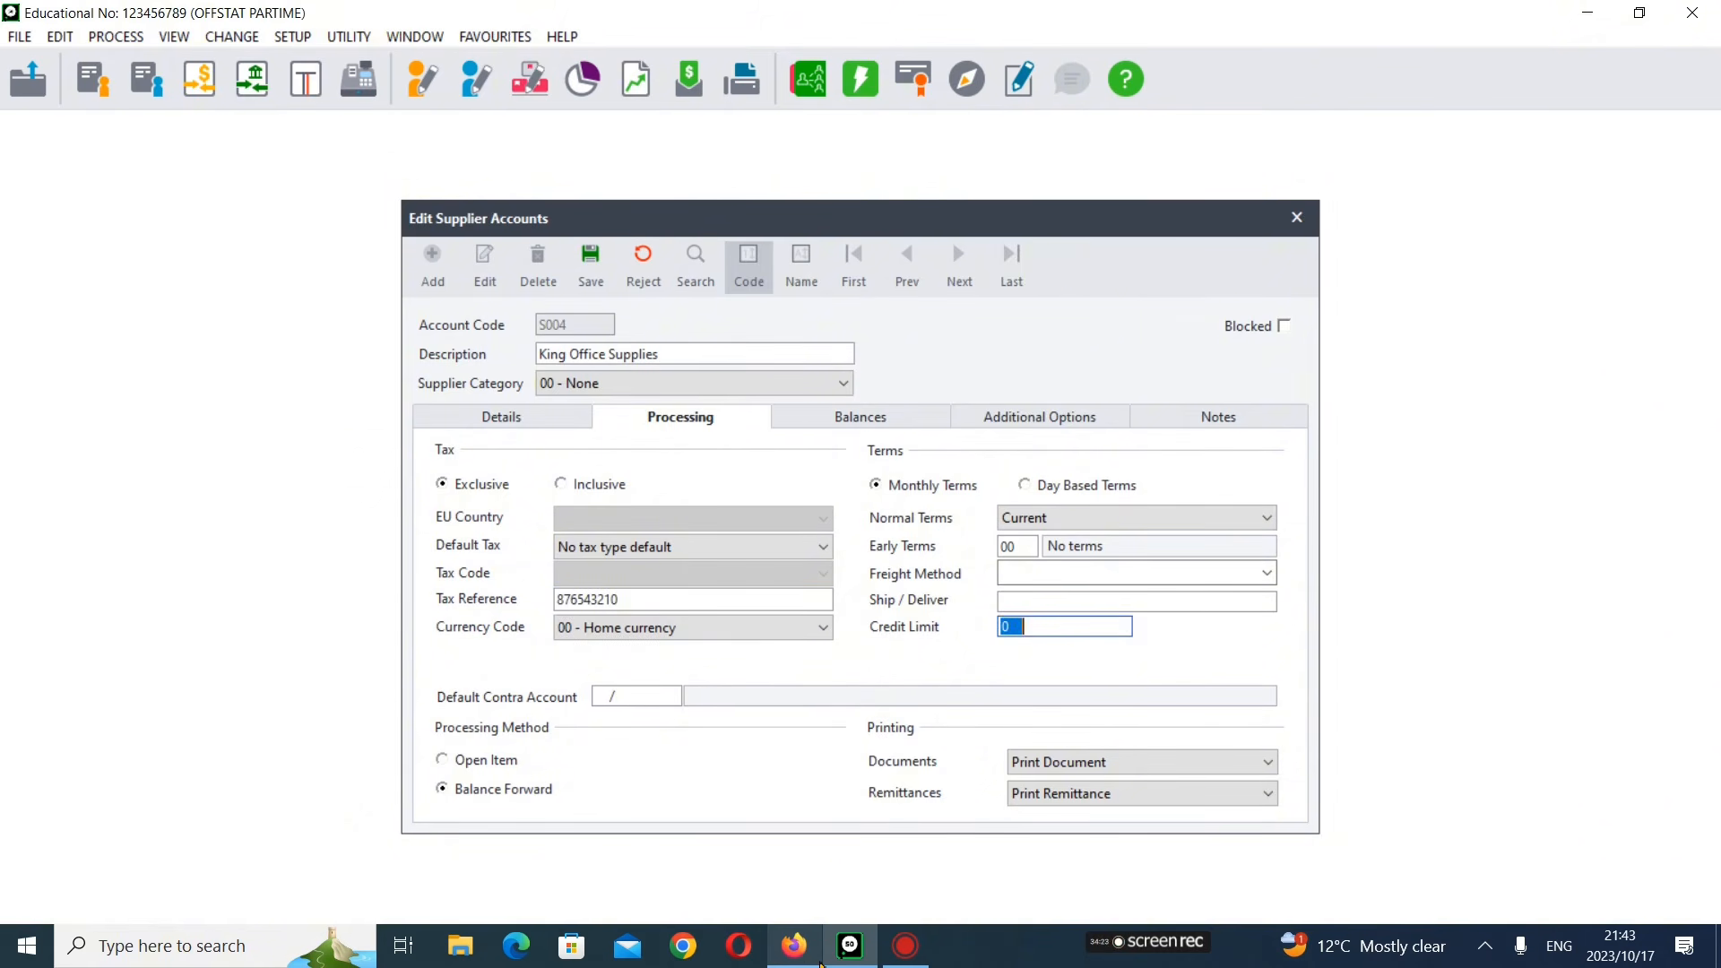
left_click(795, 946)
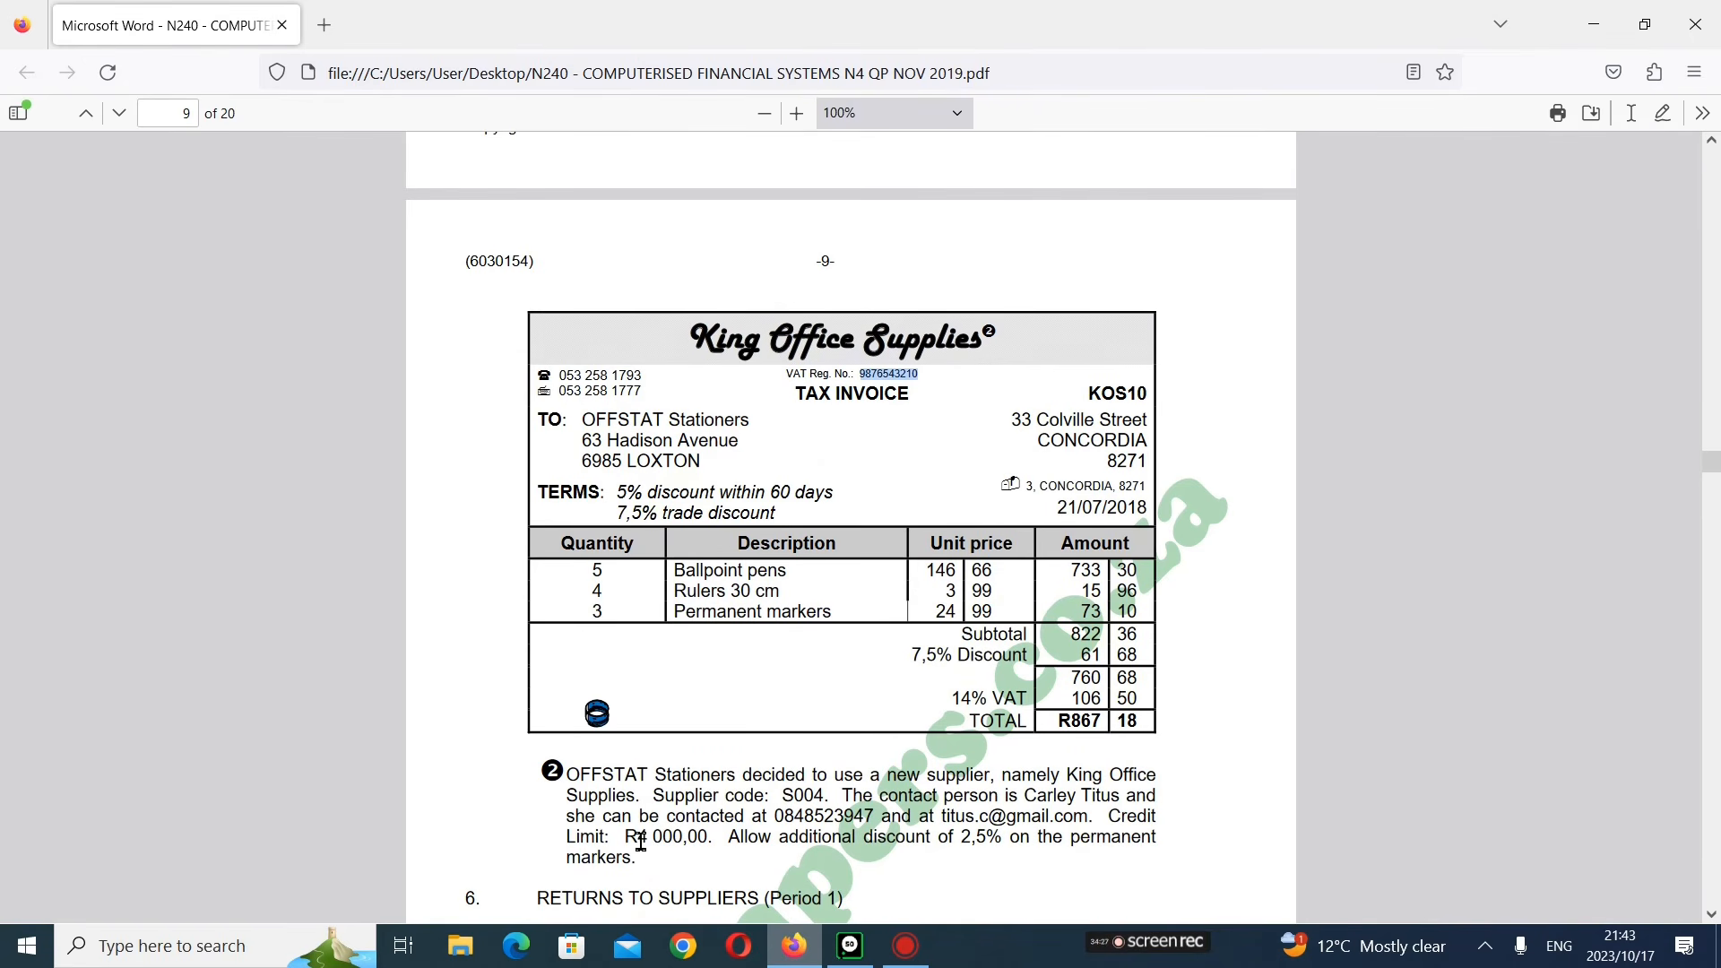
left_click(850, 946)
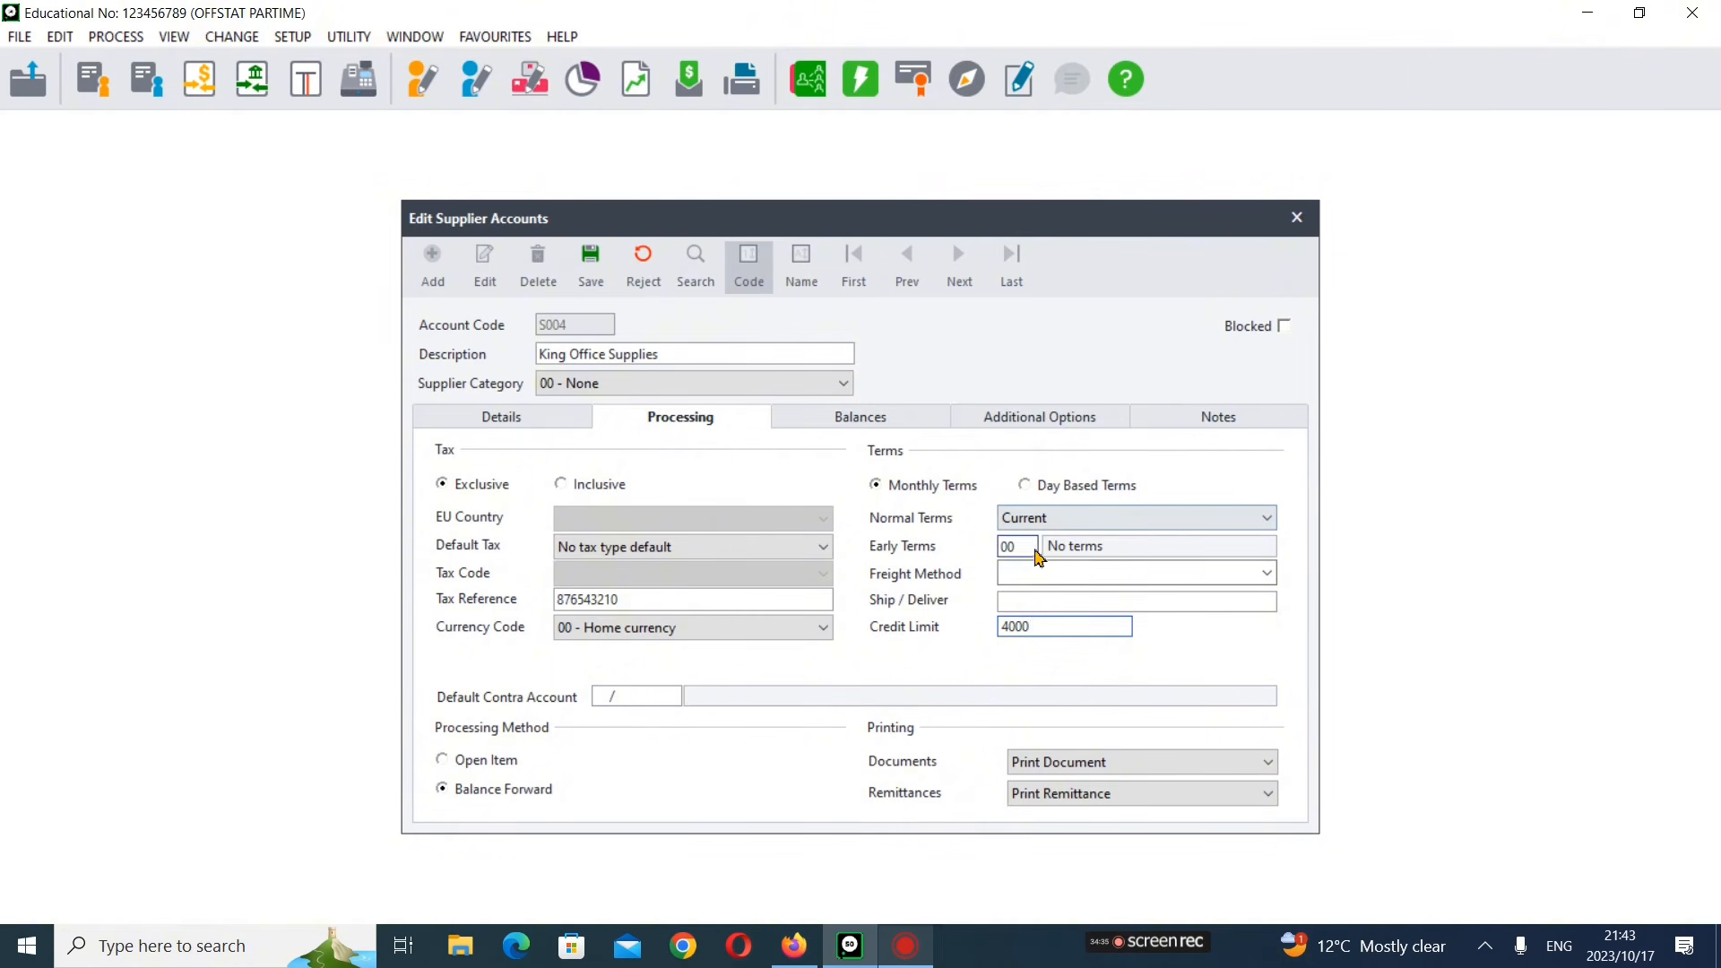
- Check the invoice's payment terms and set Early Terms to 03, 5% within 60 days from period end, keeping Normal Terms on Current
left_click(790, 957)
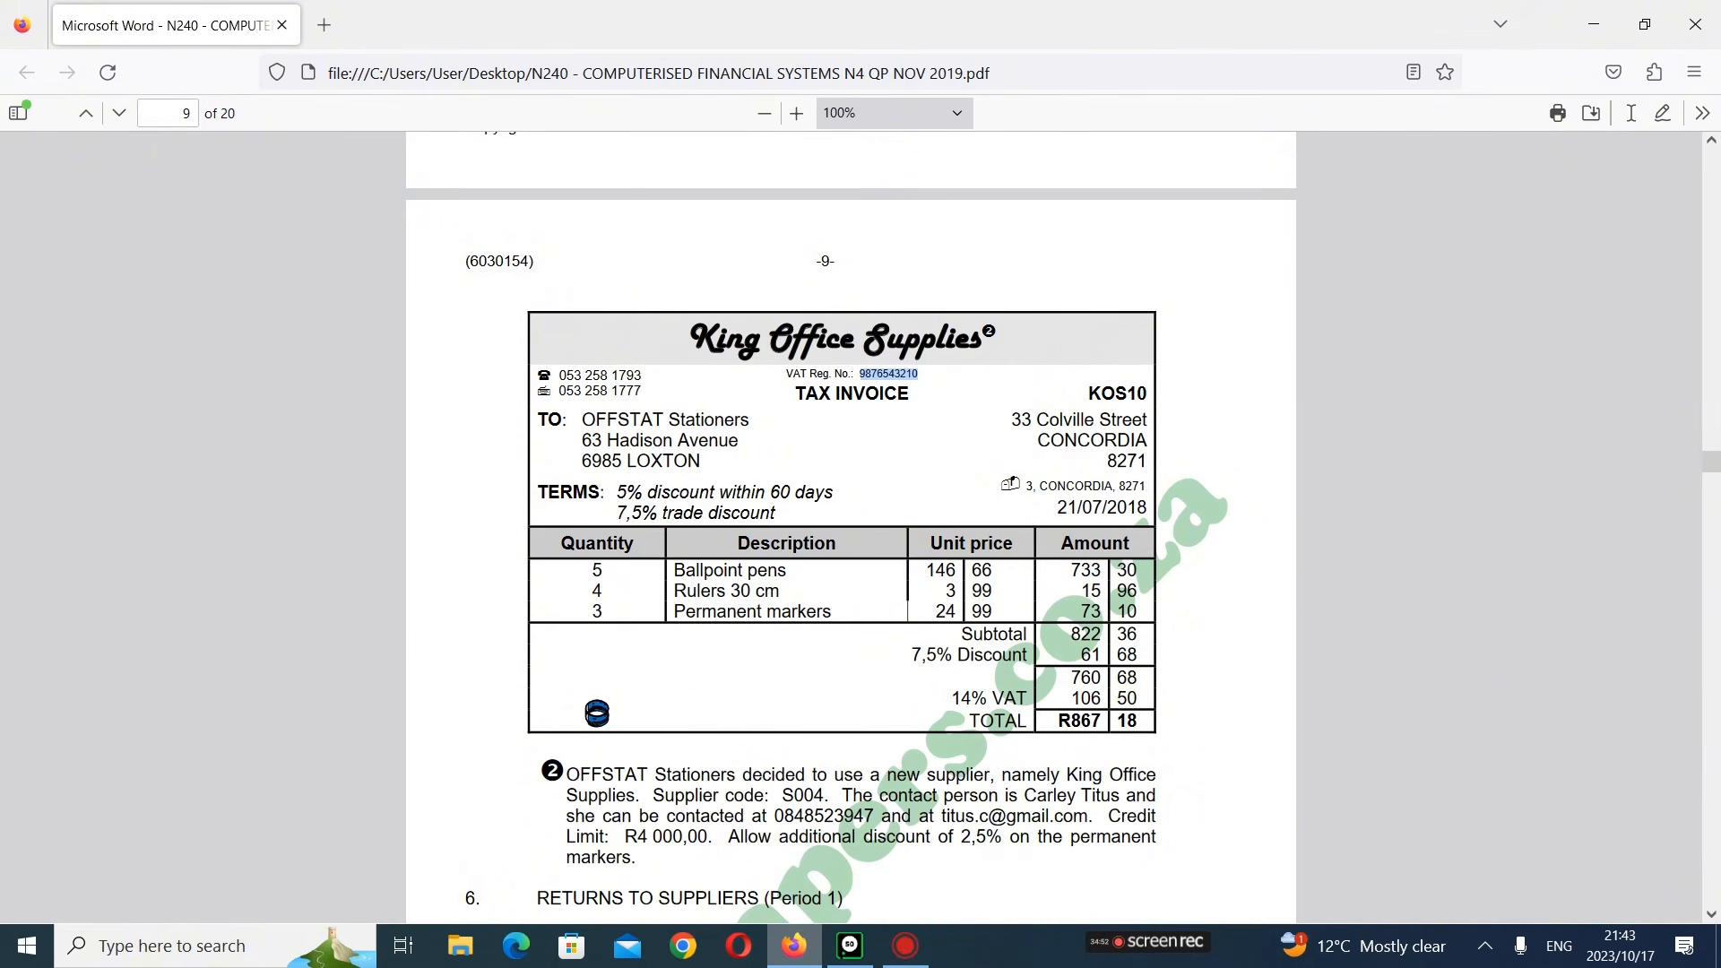
left_click(850, 946)
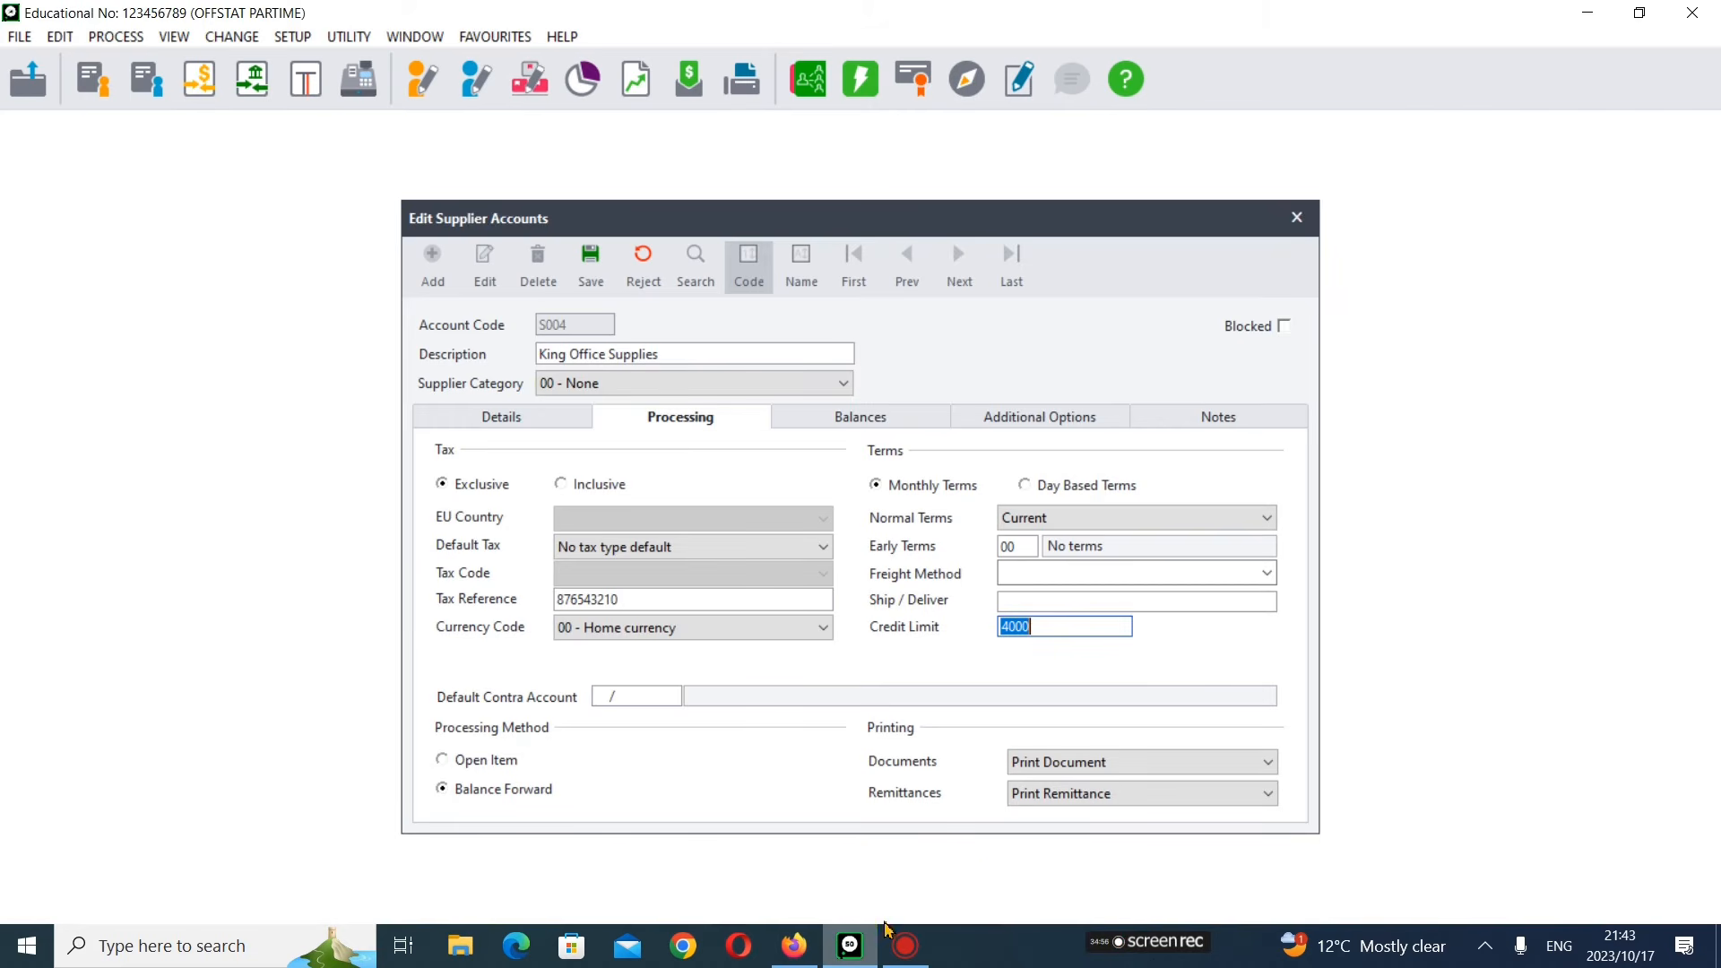
left_click(1025, 550)
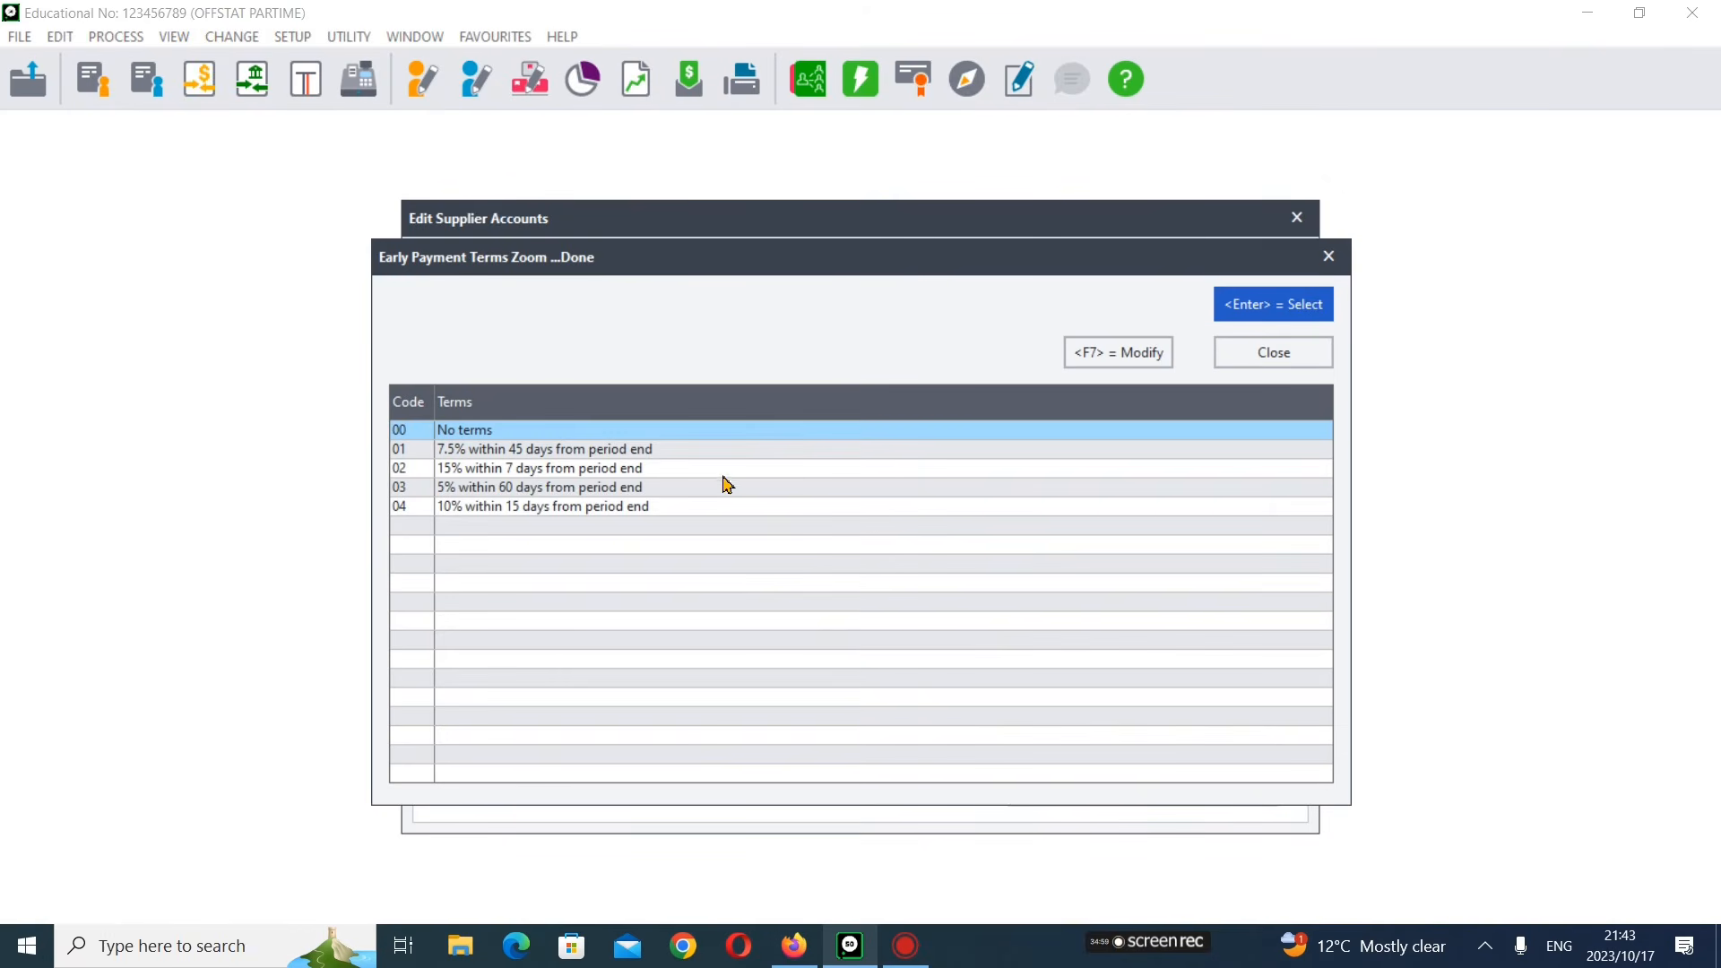
left_click(514, 493)
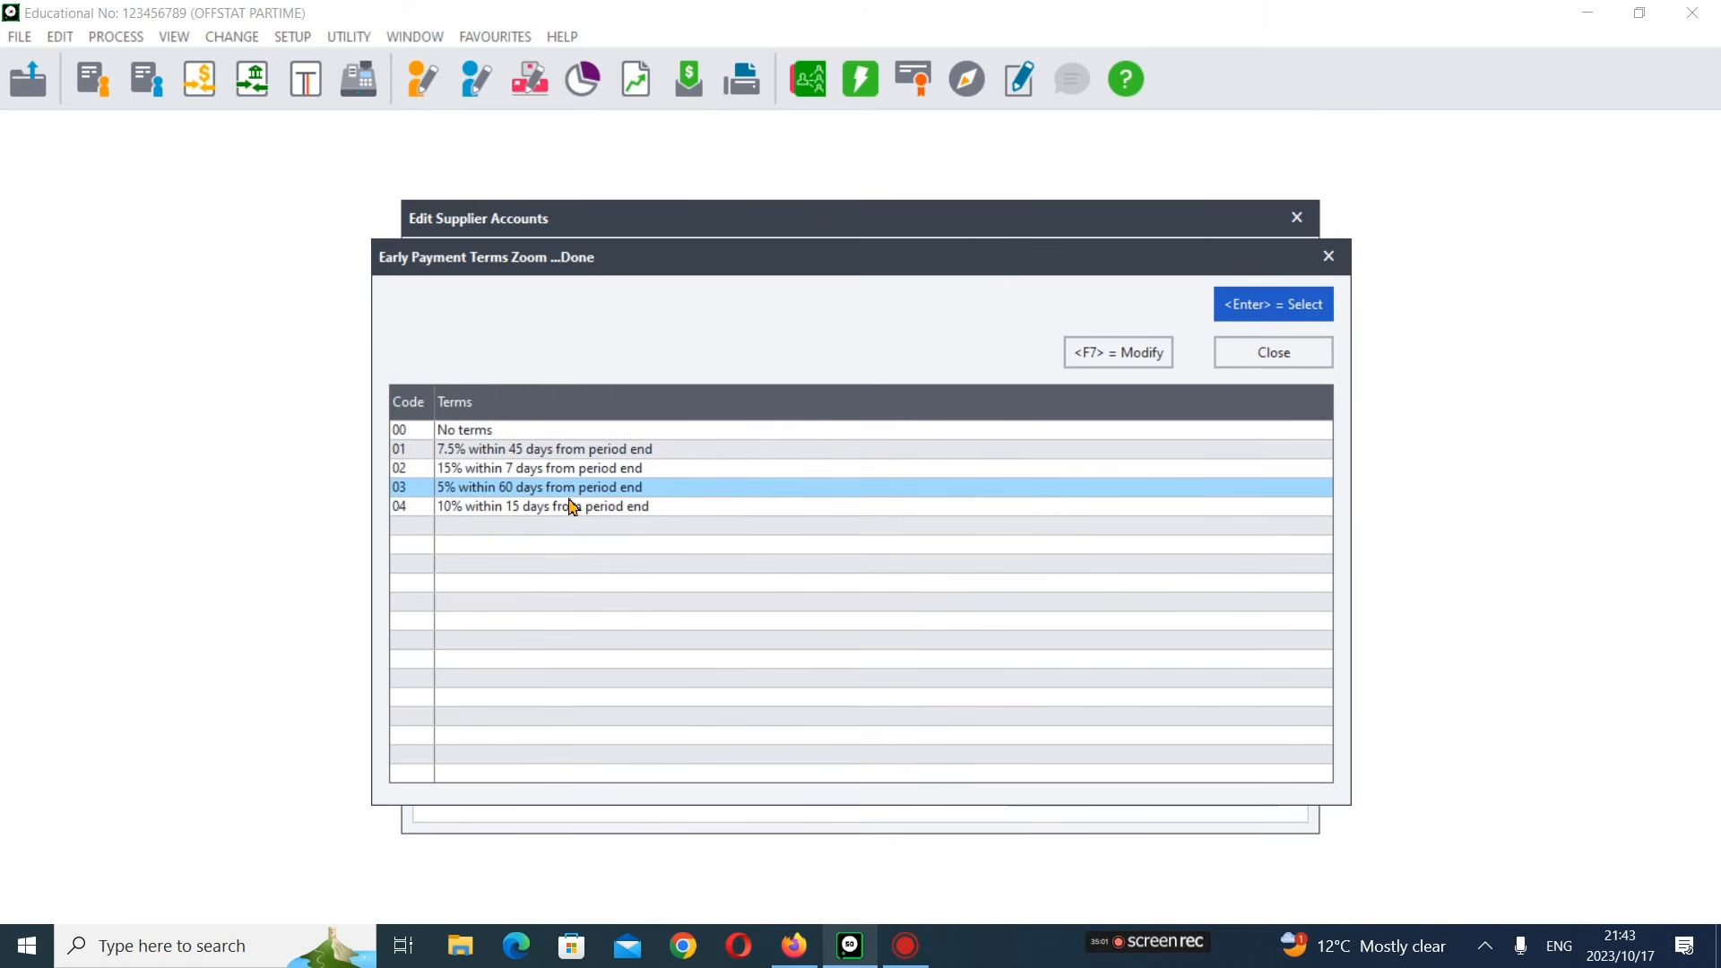
left_click(1251, 314)
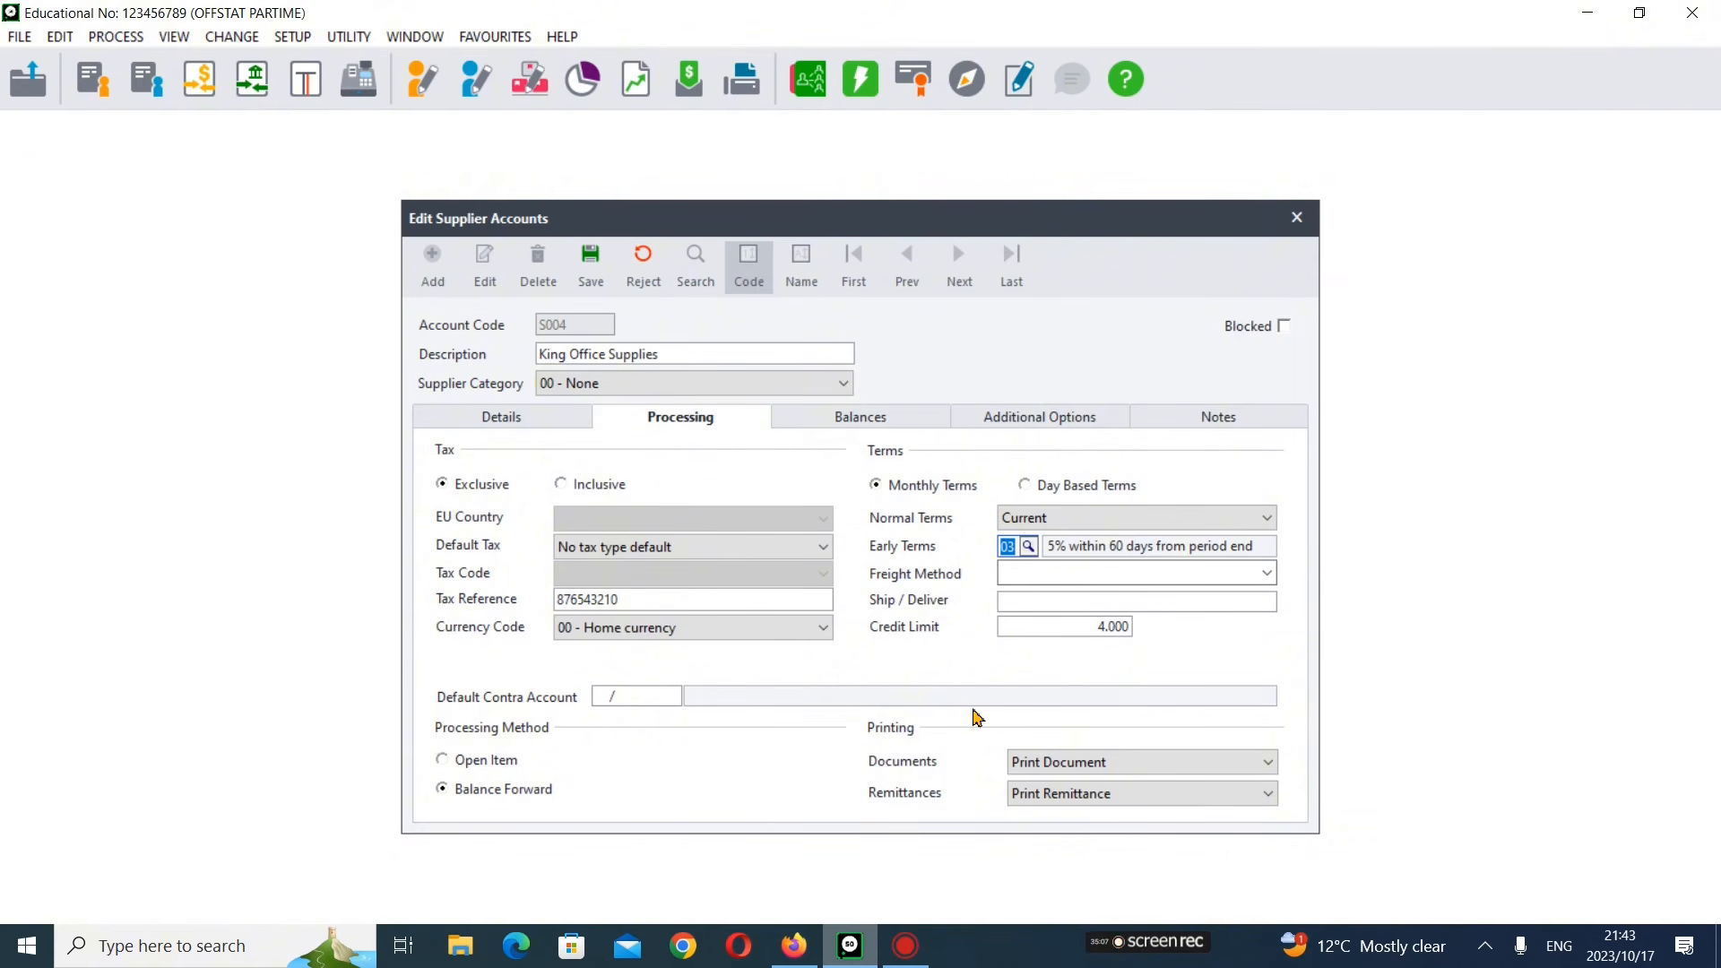
left_click(1042, 524)
left_click(1040, 519)
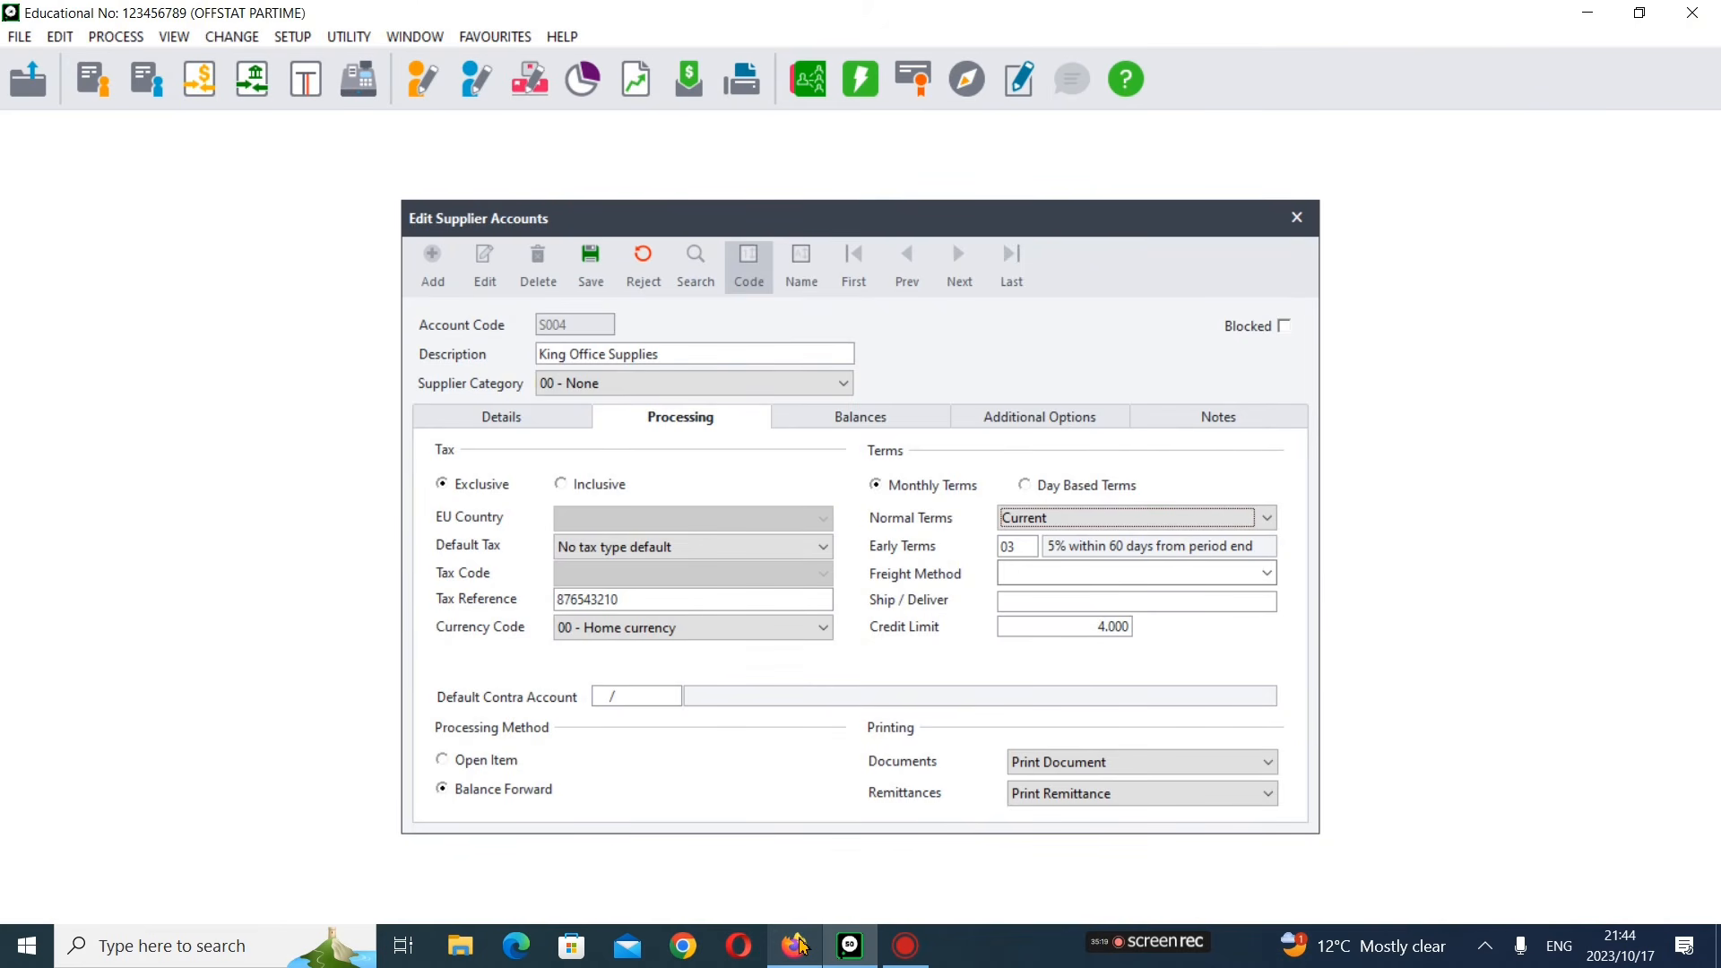
- Check the question paper and the account's balances and additional options for remaining details, save supplier account S004 and close the supplier accounts
left_click(797, 946)
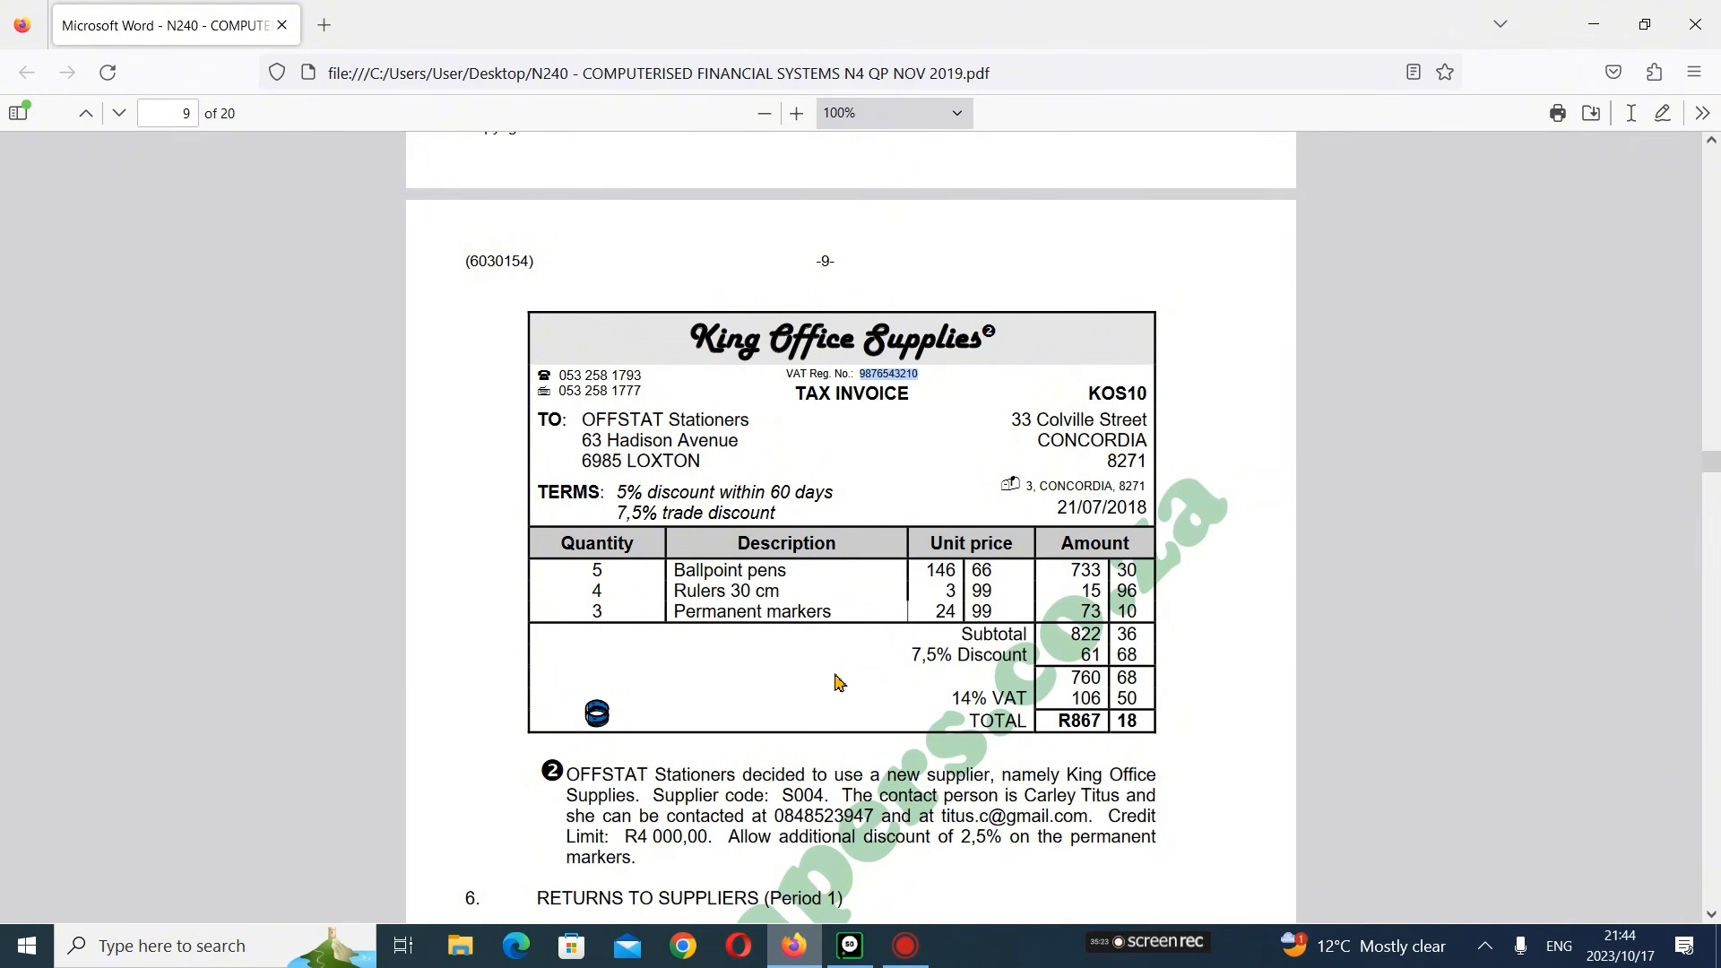
scroll(839, 689, "down", 2)
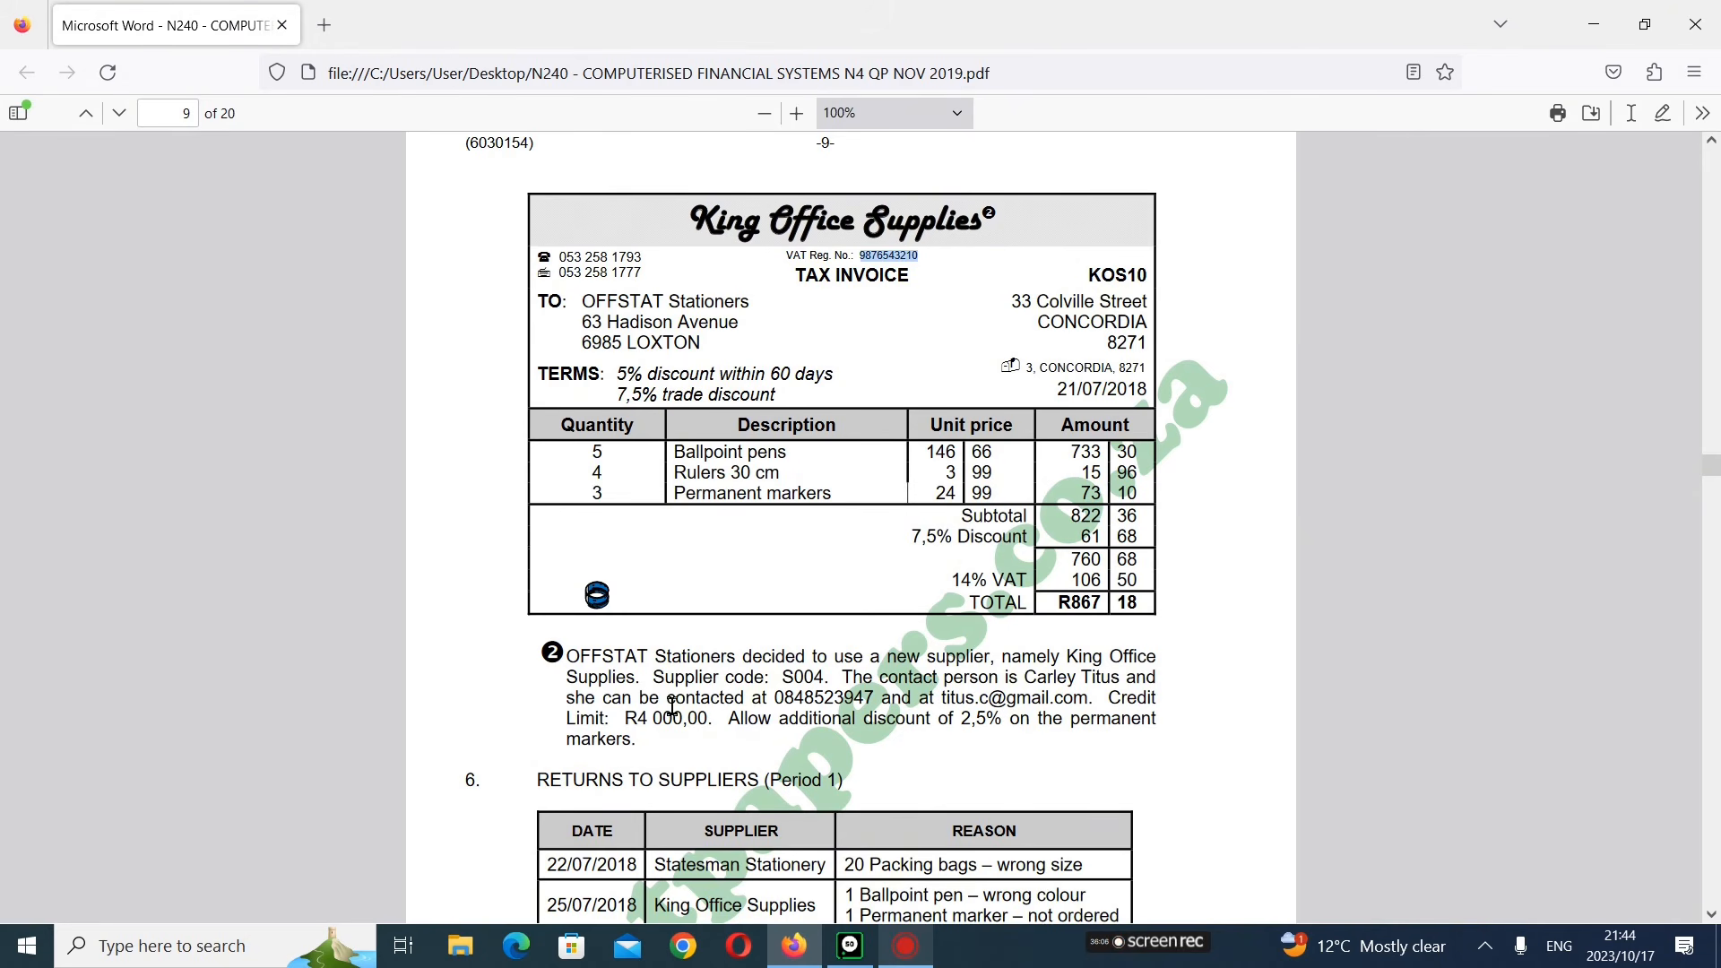
scroll(737, 695, "down", 2)
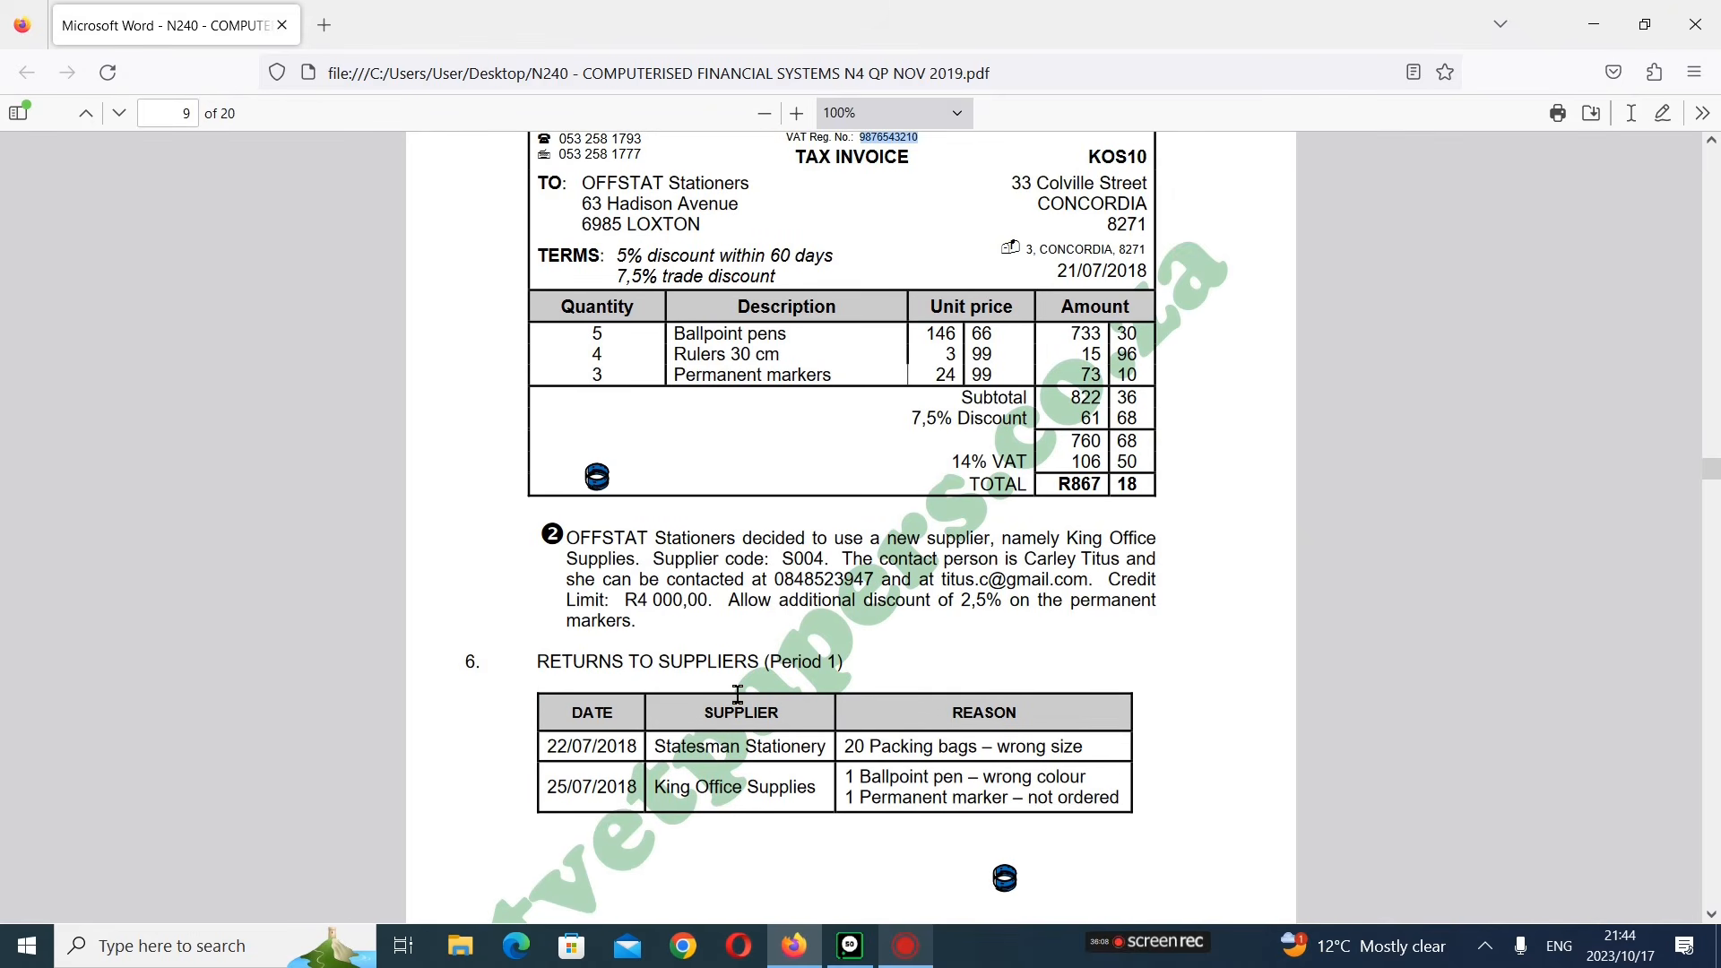
left_click(849, 946)
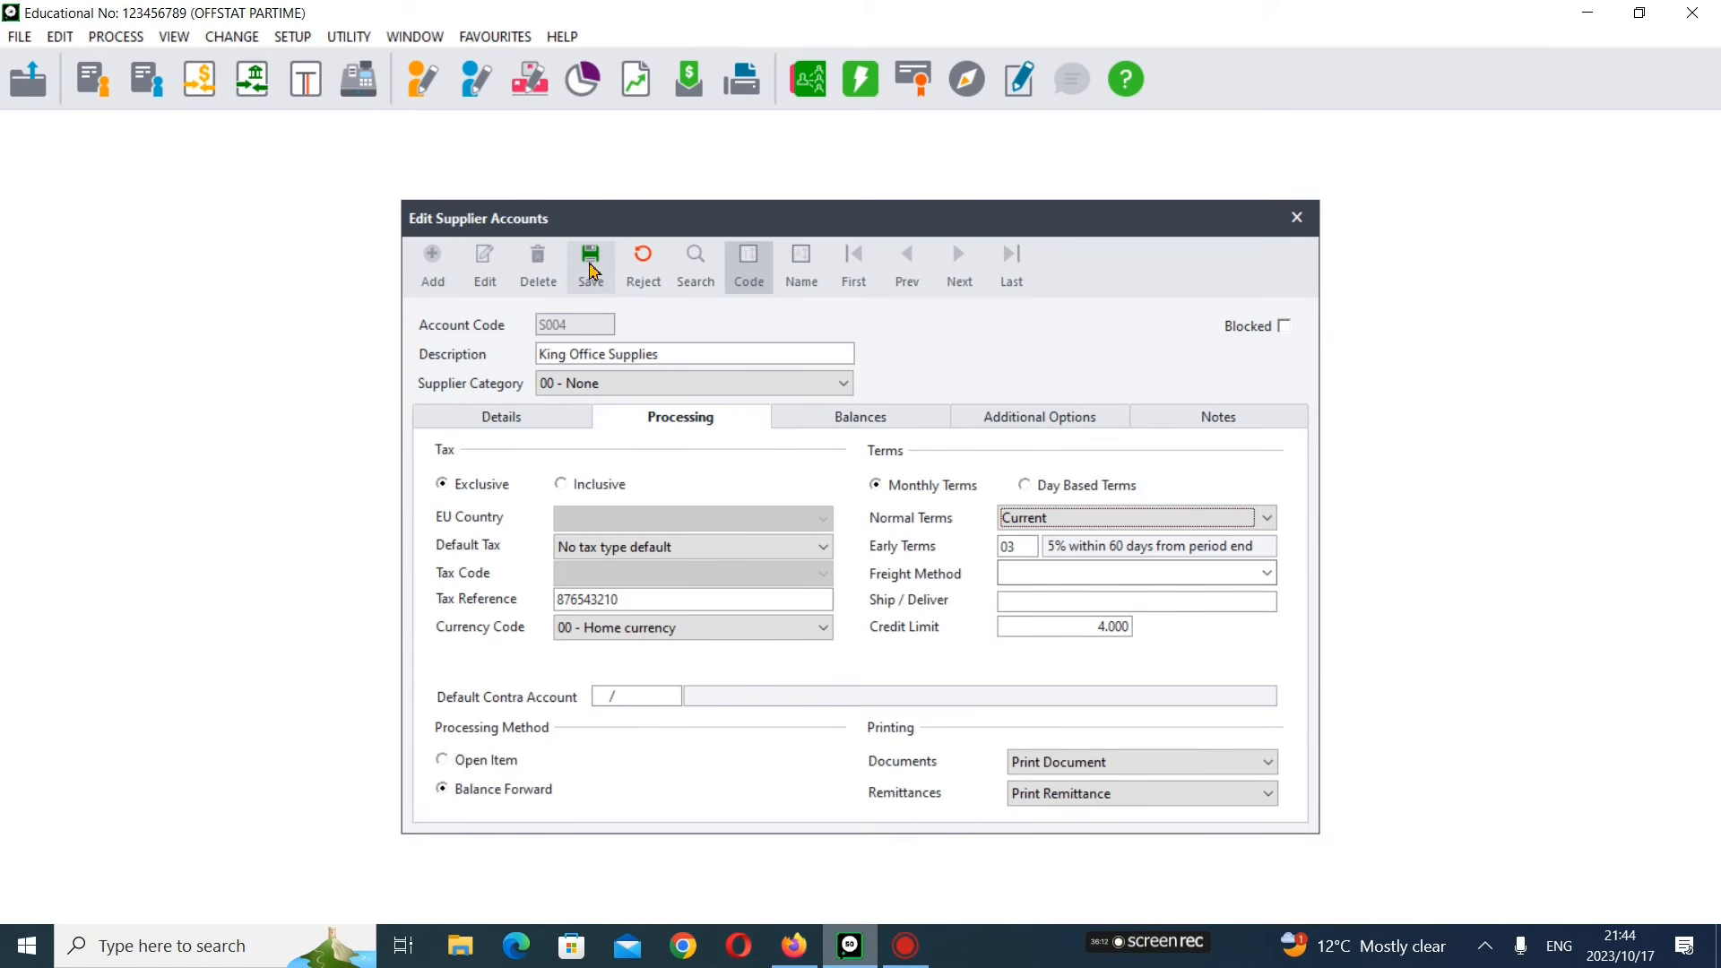
left_click(827, 425)
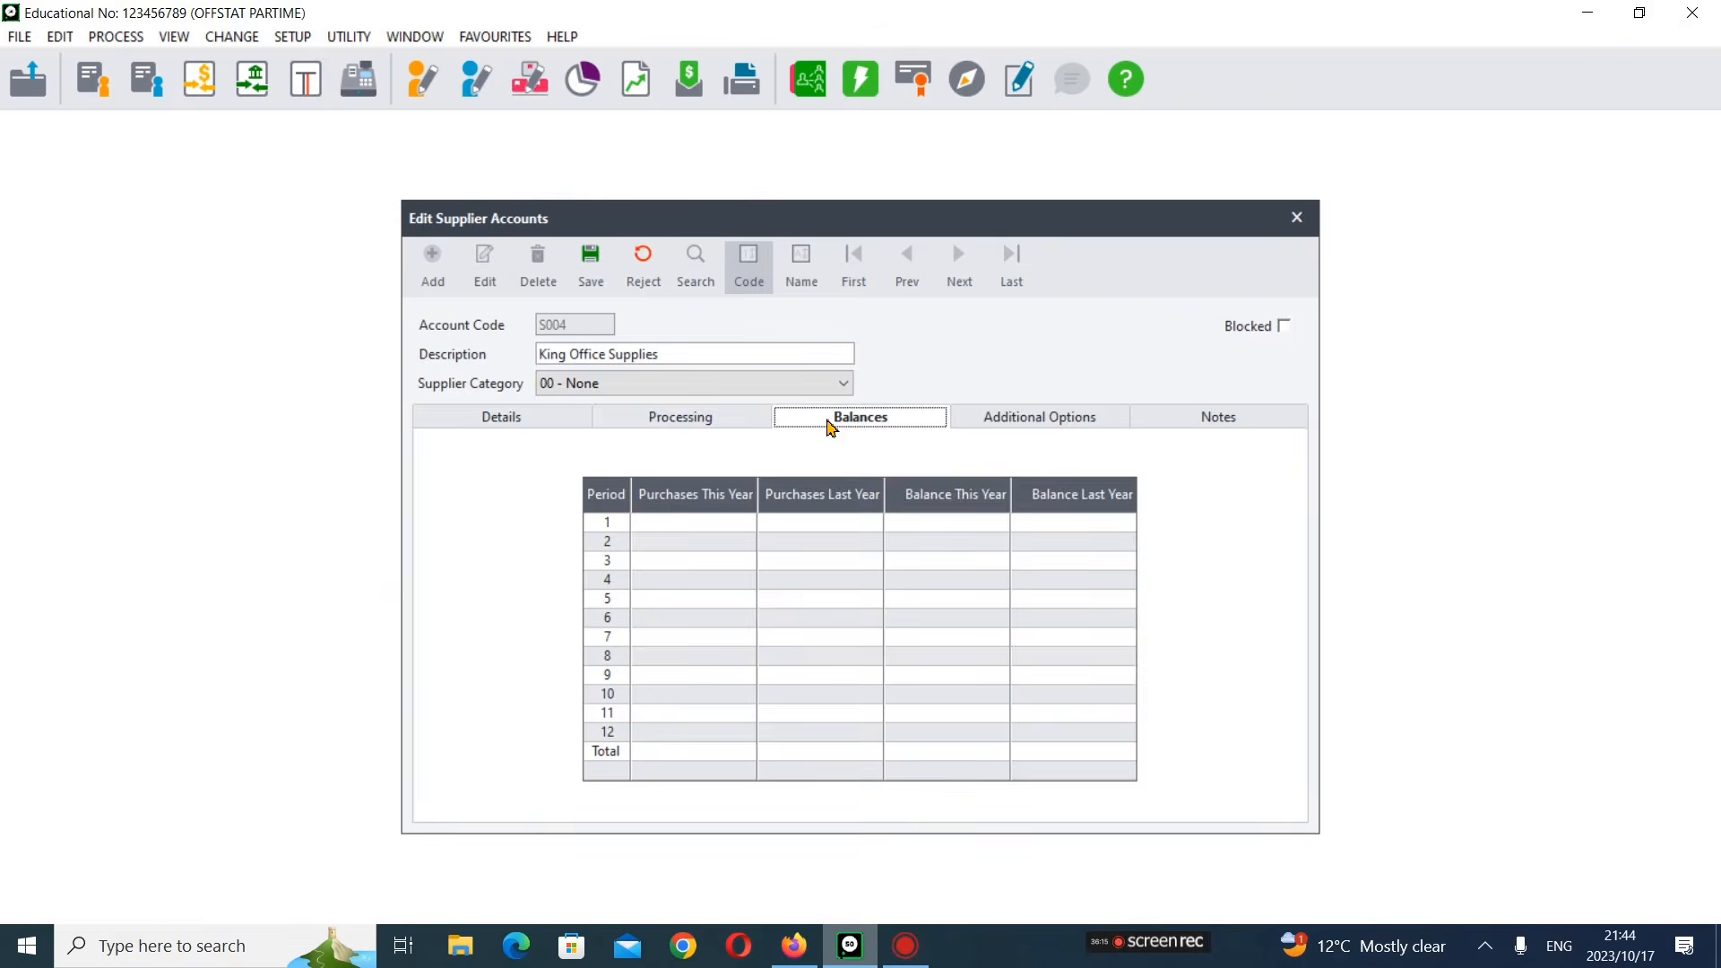
left_click(993, 421)
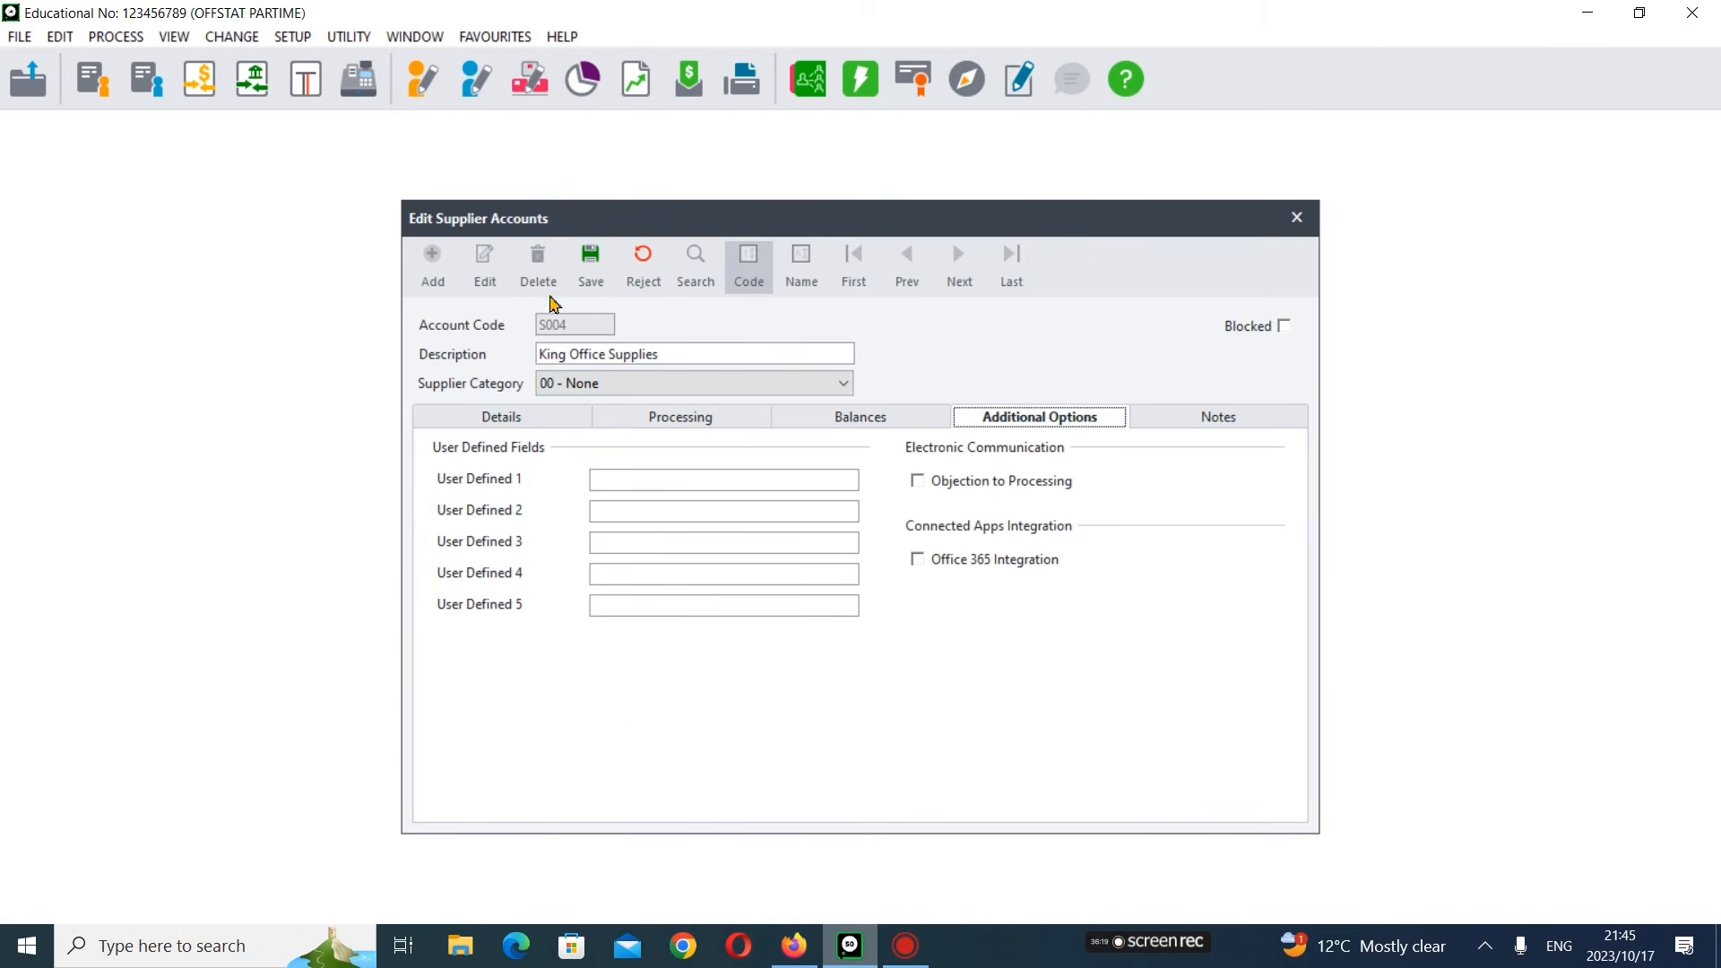
left_click(591, 257)
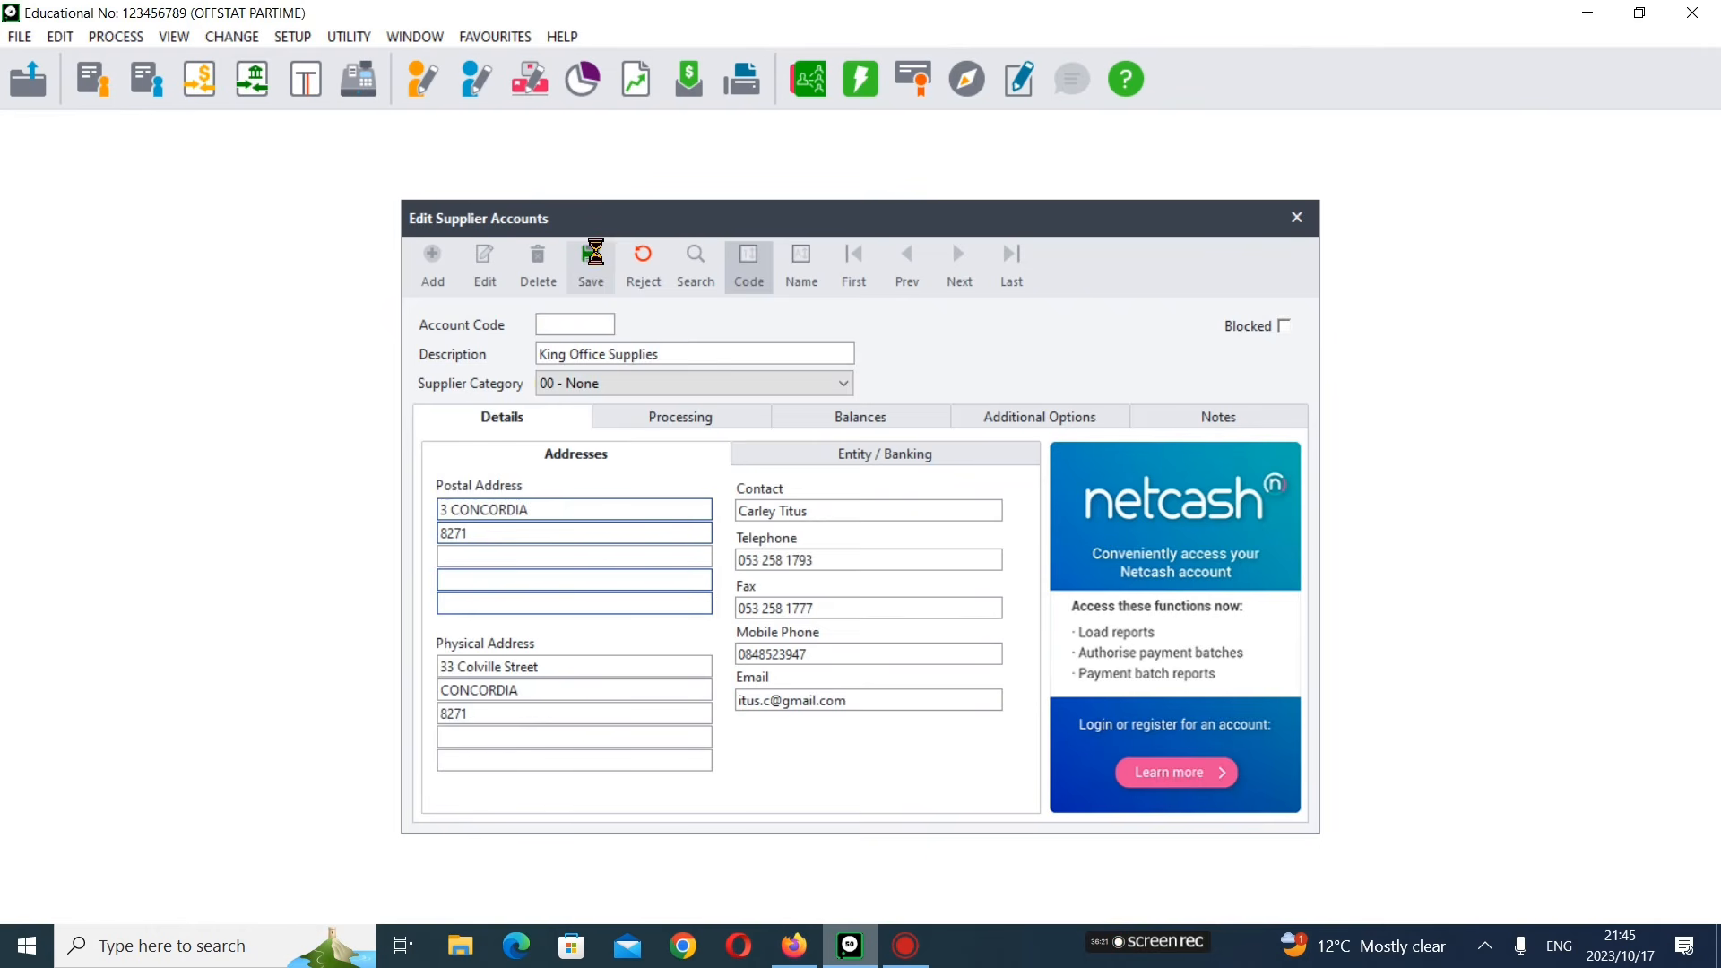
left_click(1296, 218)
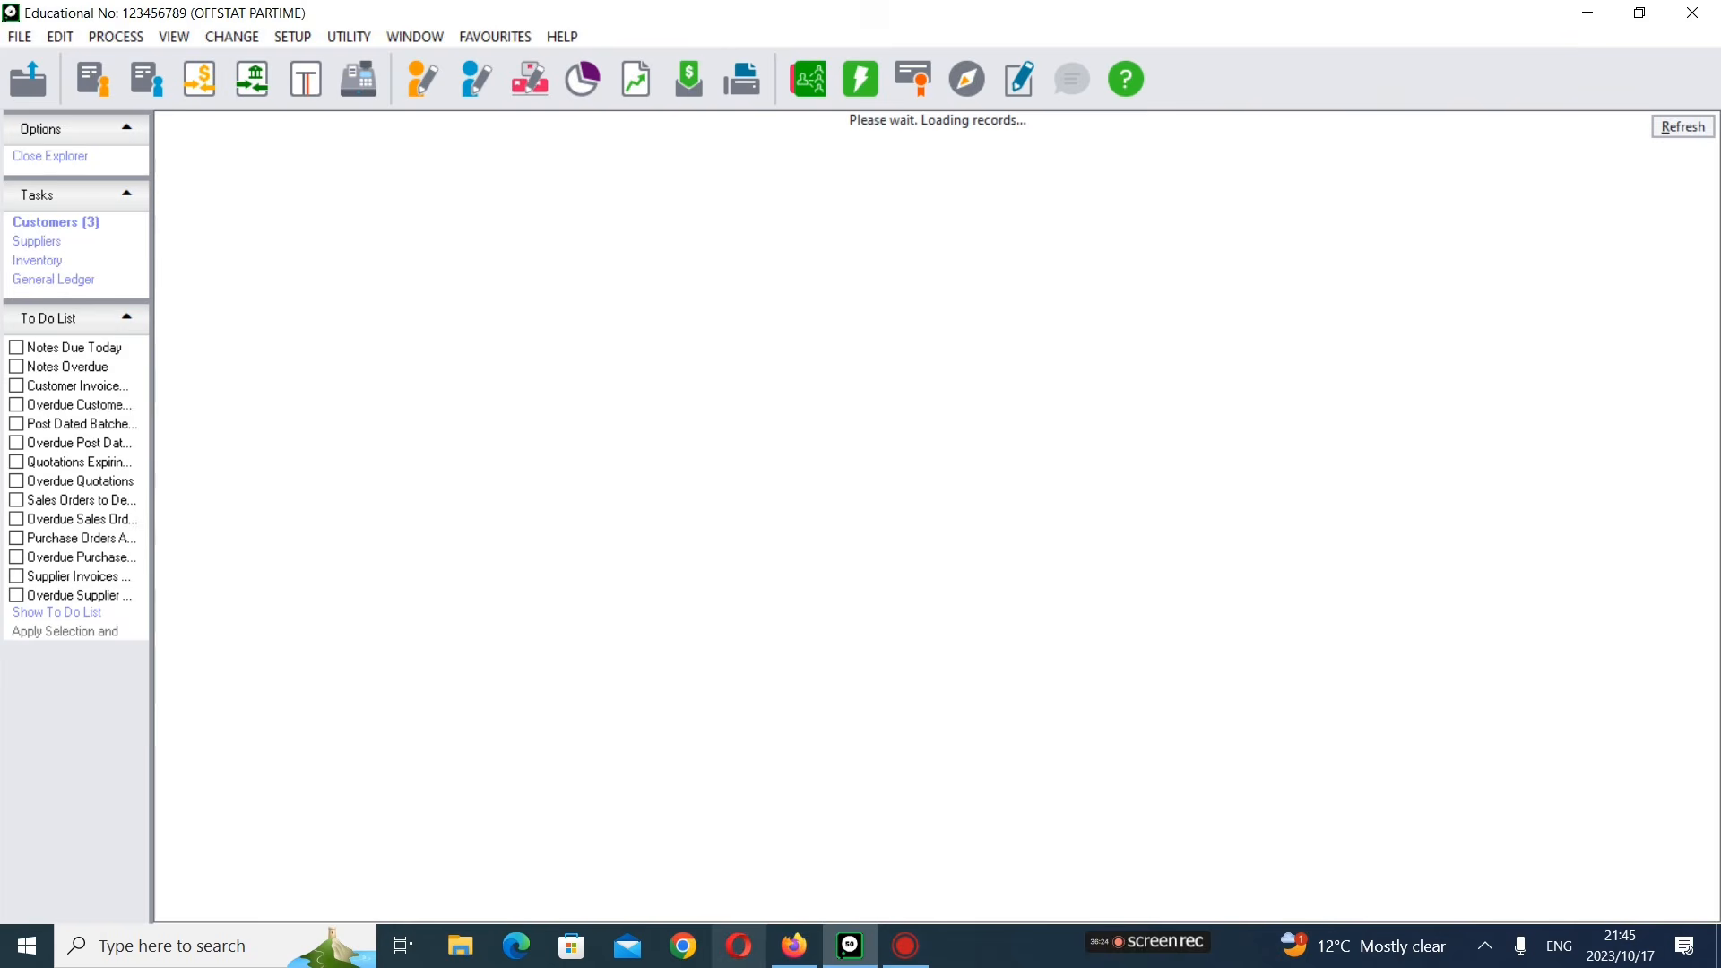
- Find the new credit customer in the question paper and start adding a customer account in Edit Customer Accounts
left_click(794, 945)
scroll(866, 610, "down", 8)
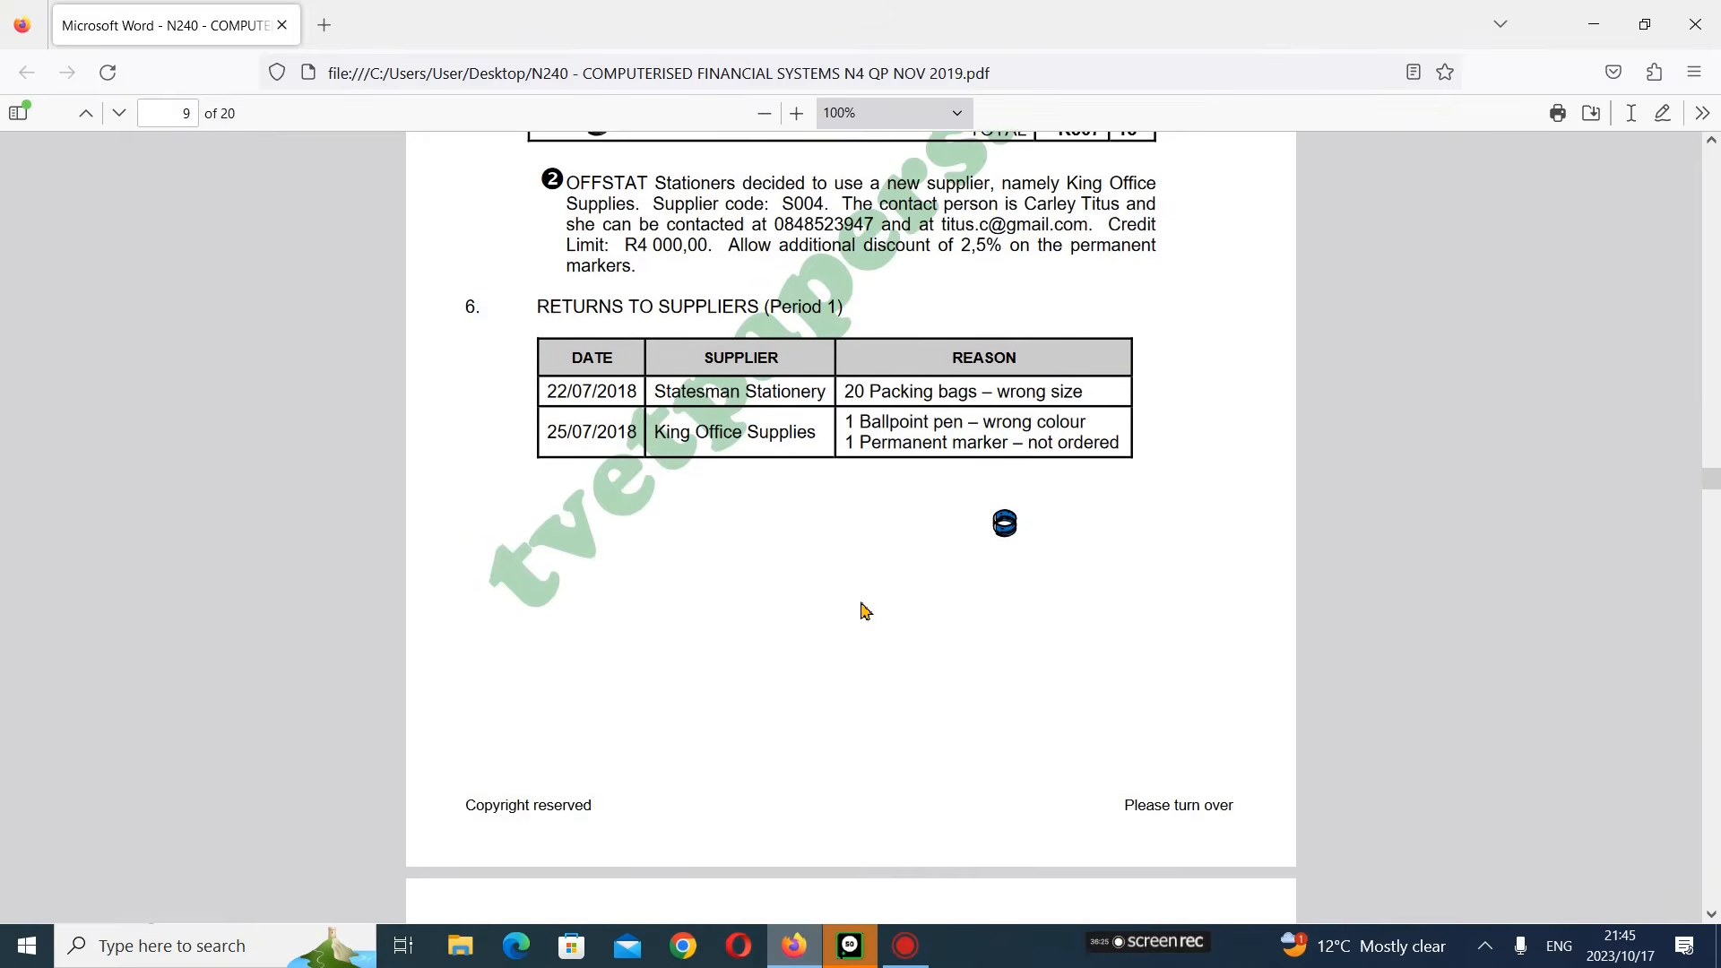
scroll(865, 610, "down", 7)
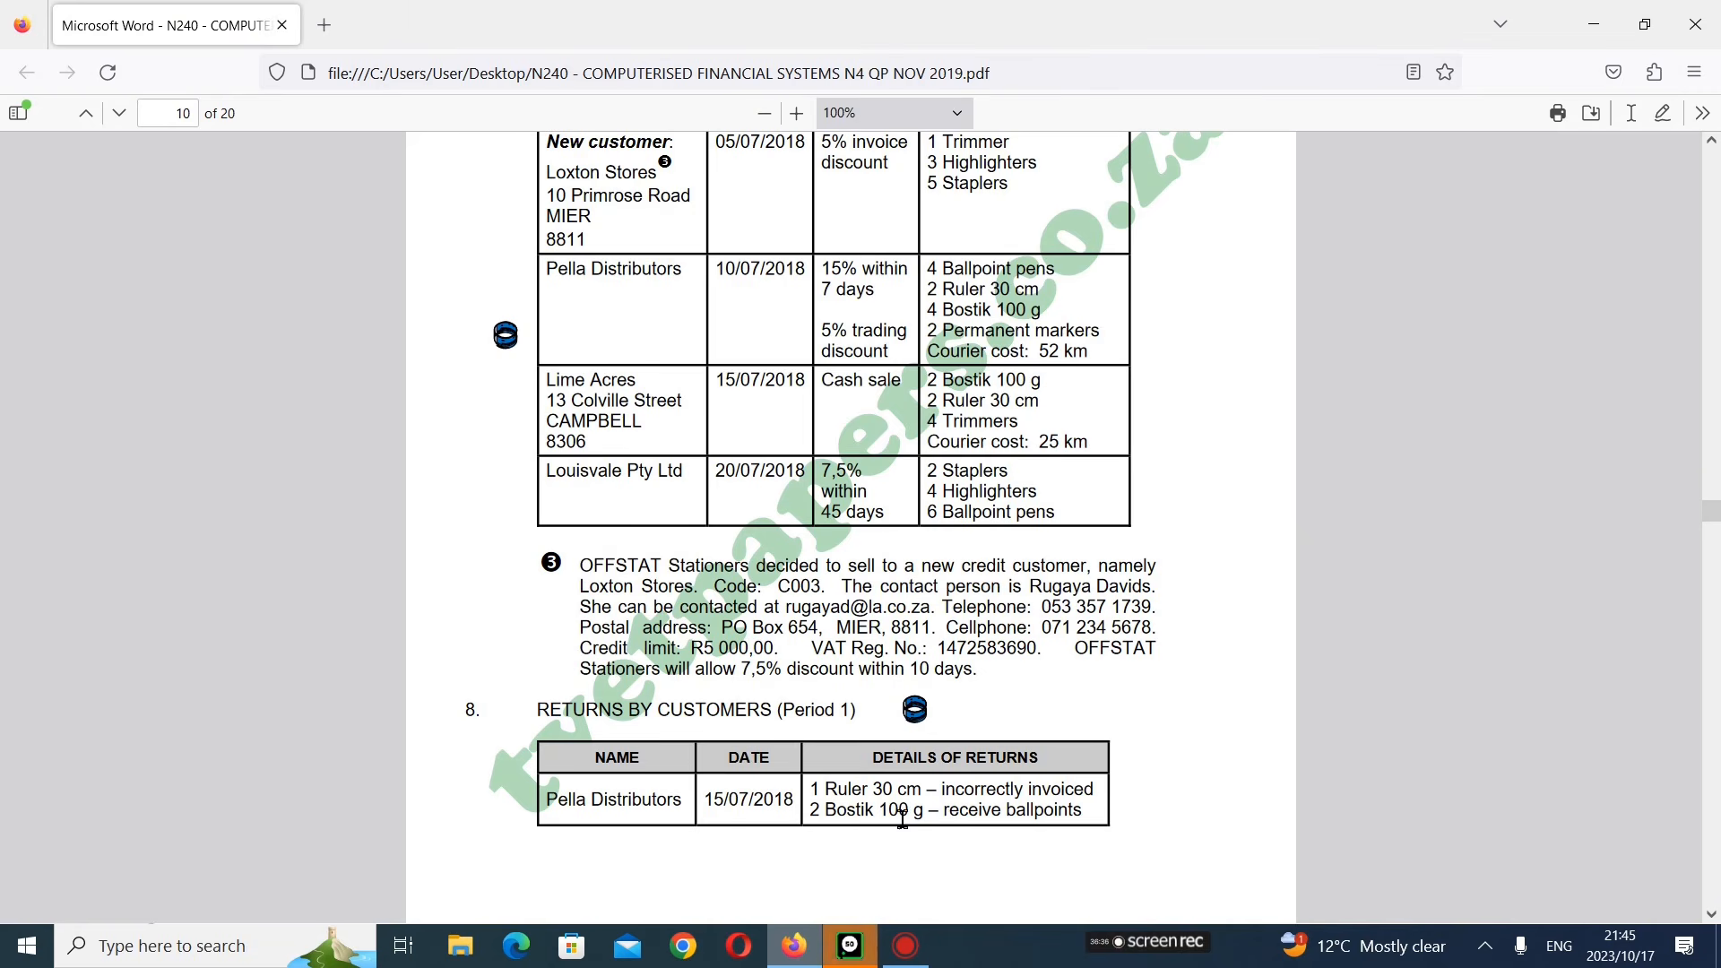
left_click(851, 947)
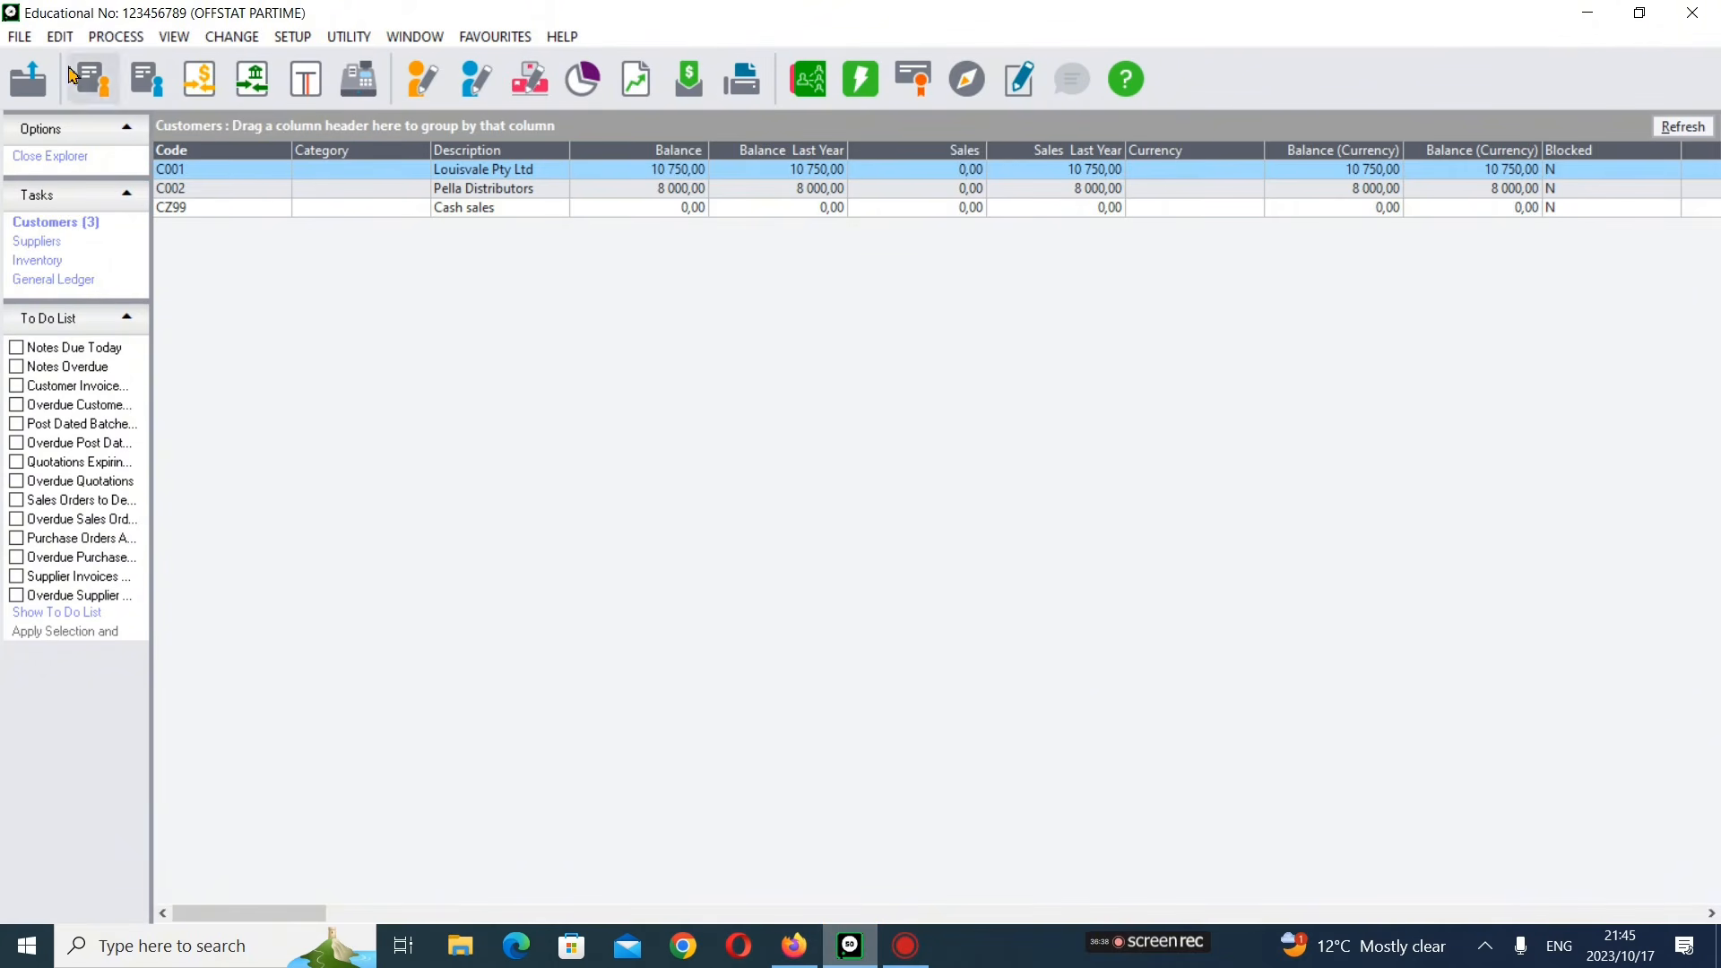
left_click(58, 39)
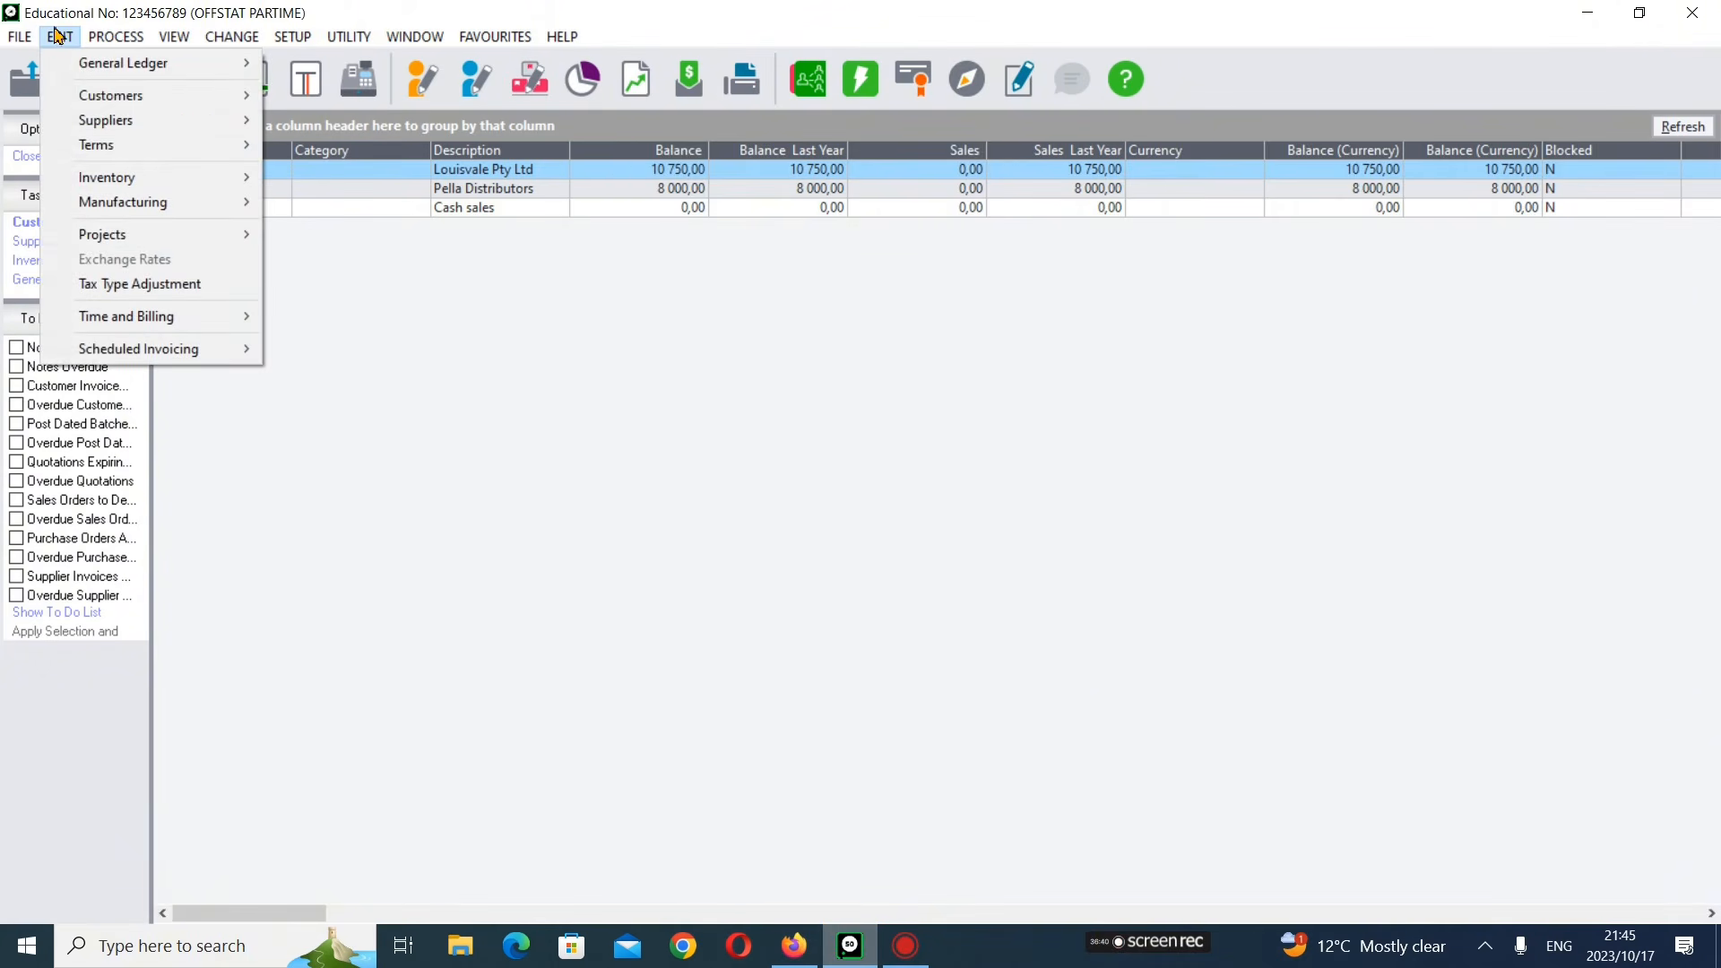
mouse_move(89, 98)
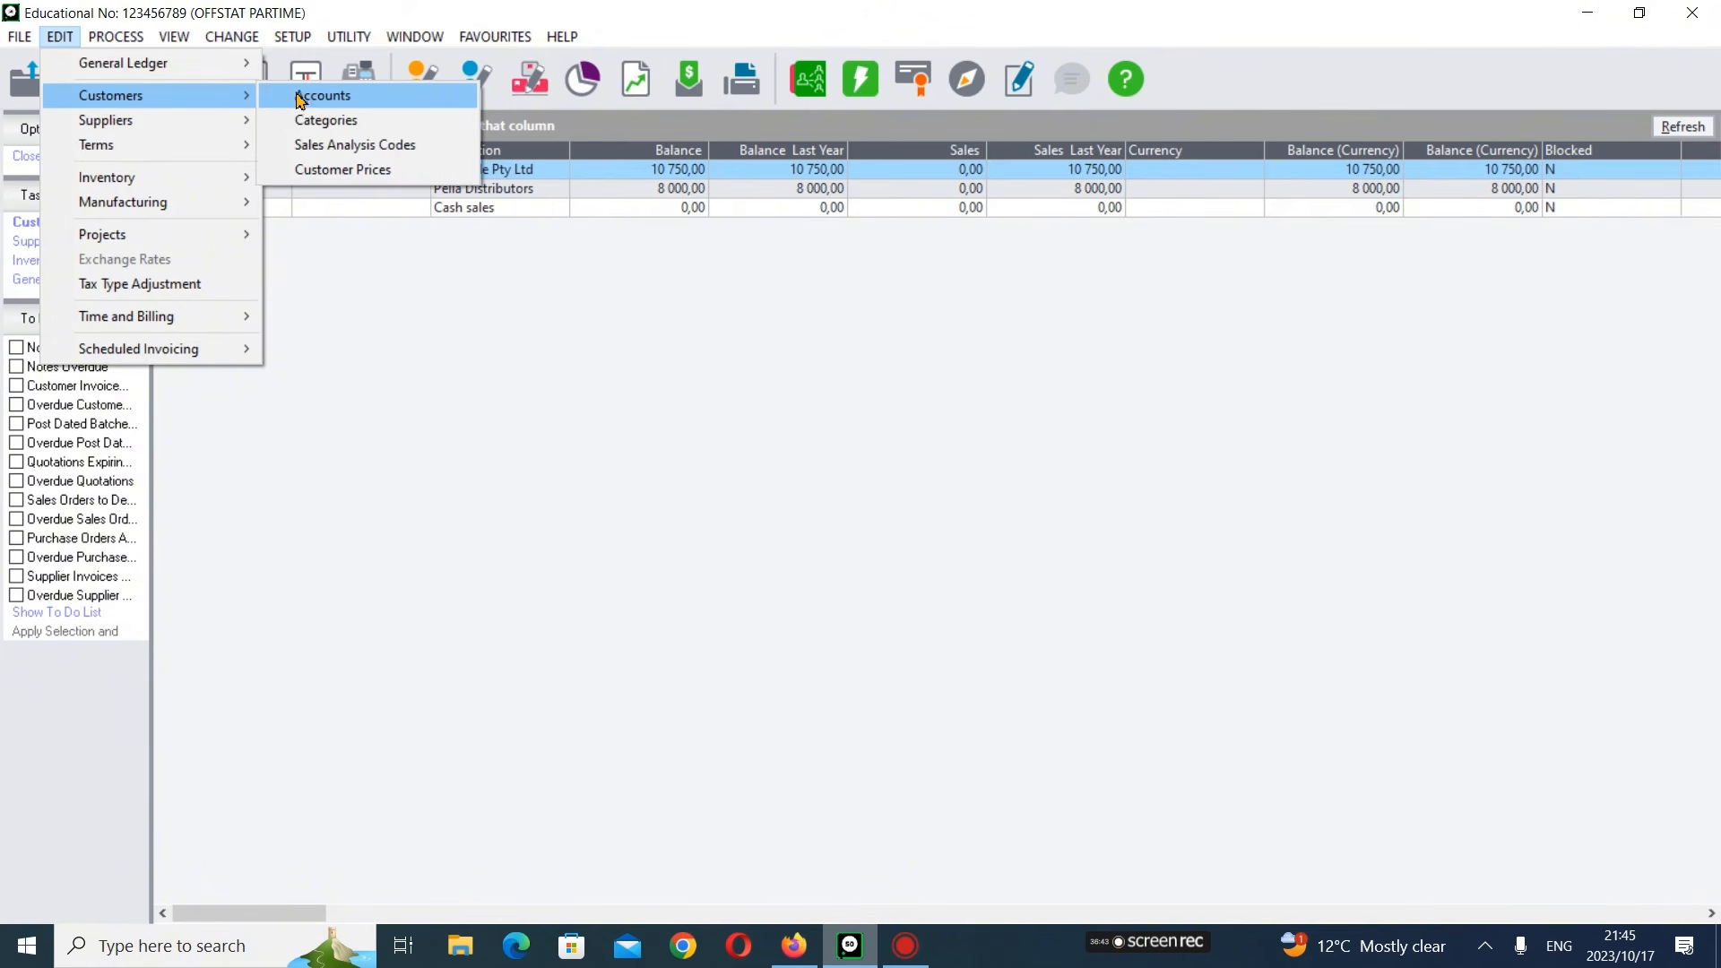
left_click(321, 101)
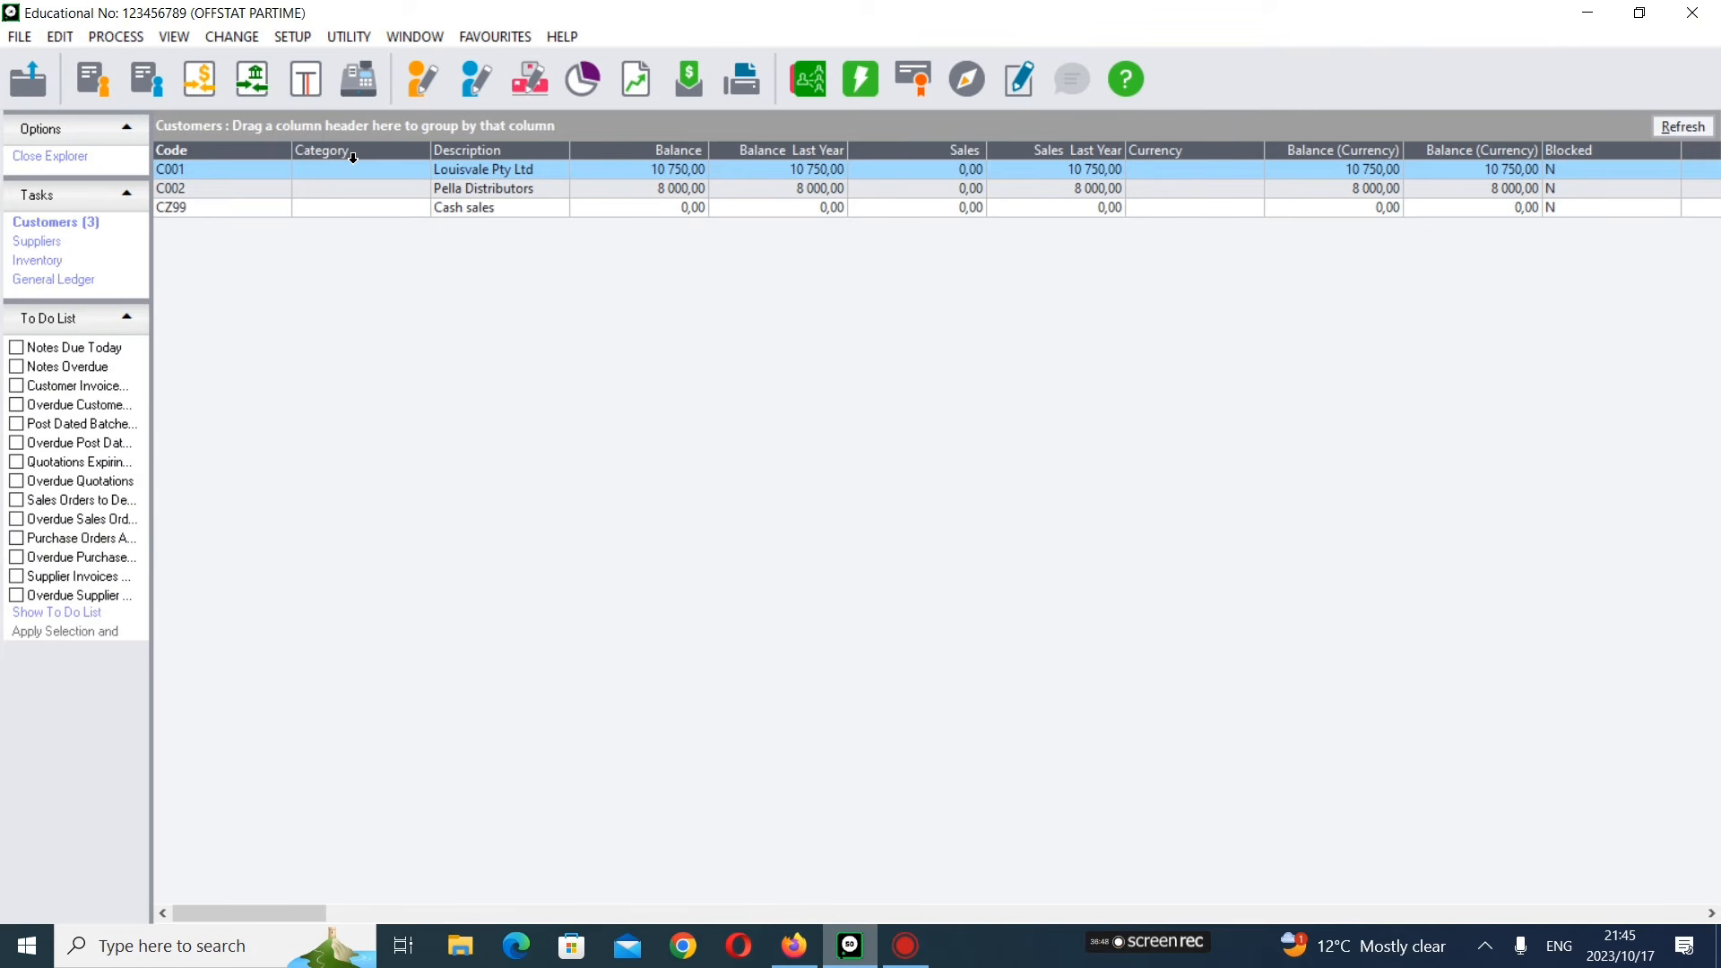
key("Escape")
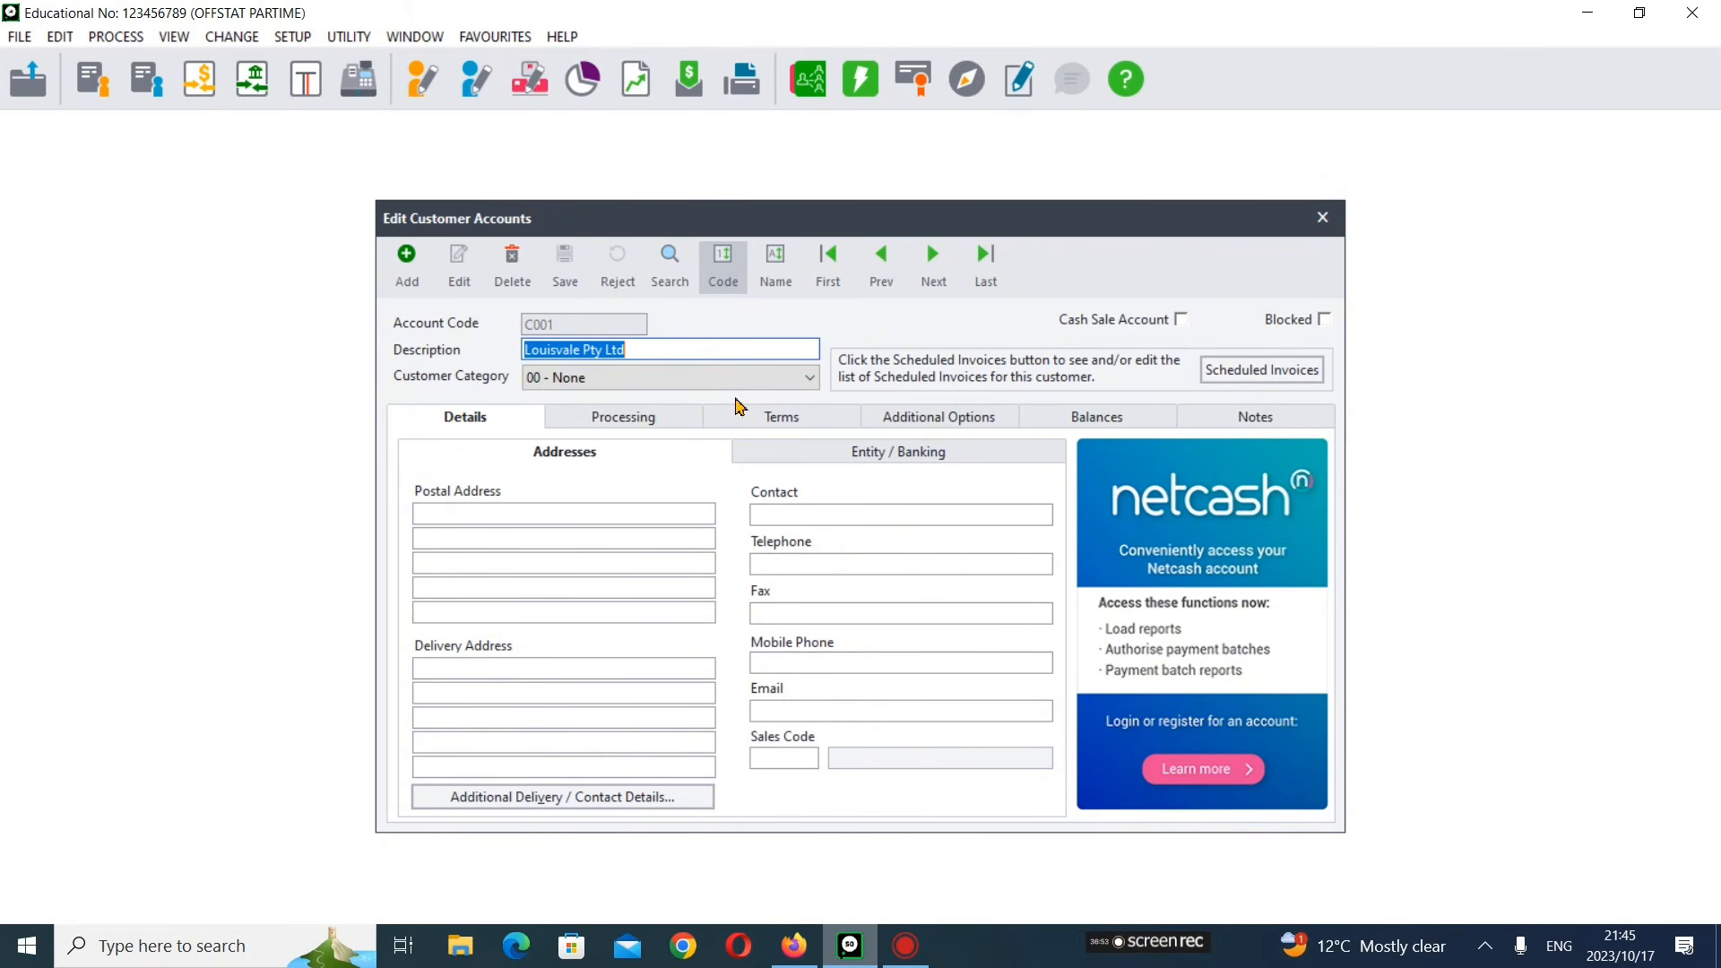
left_click(407, 260)
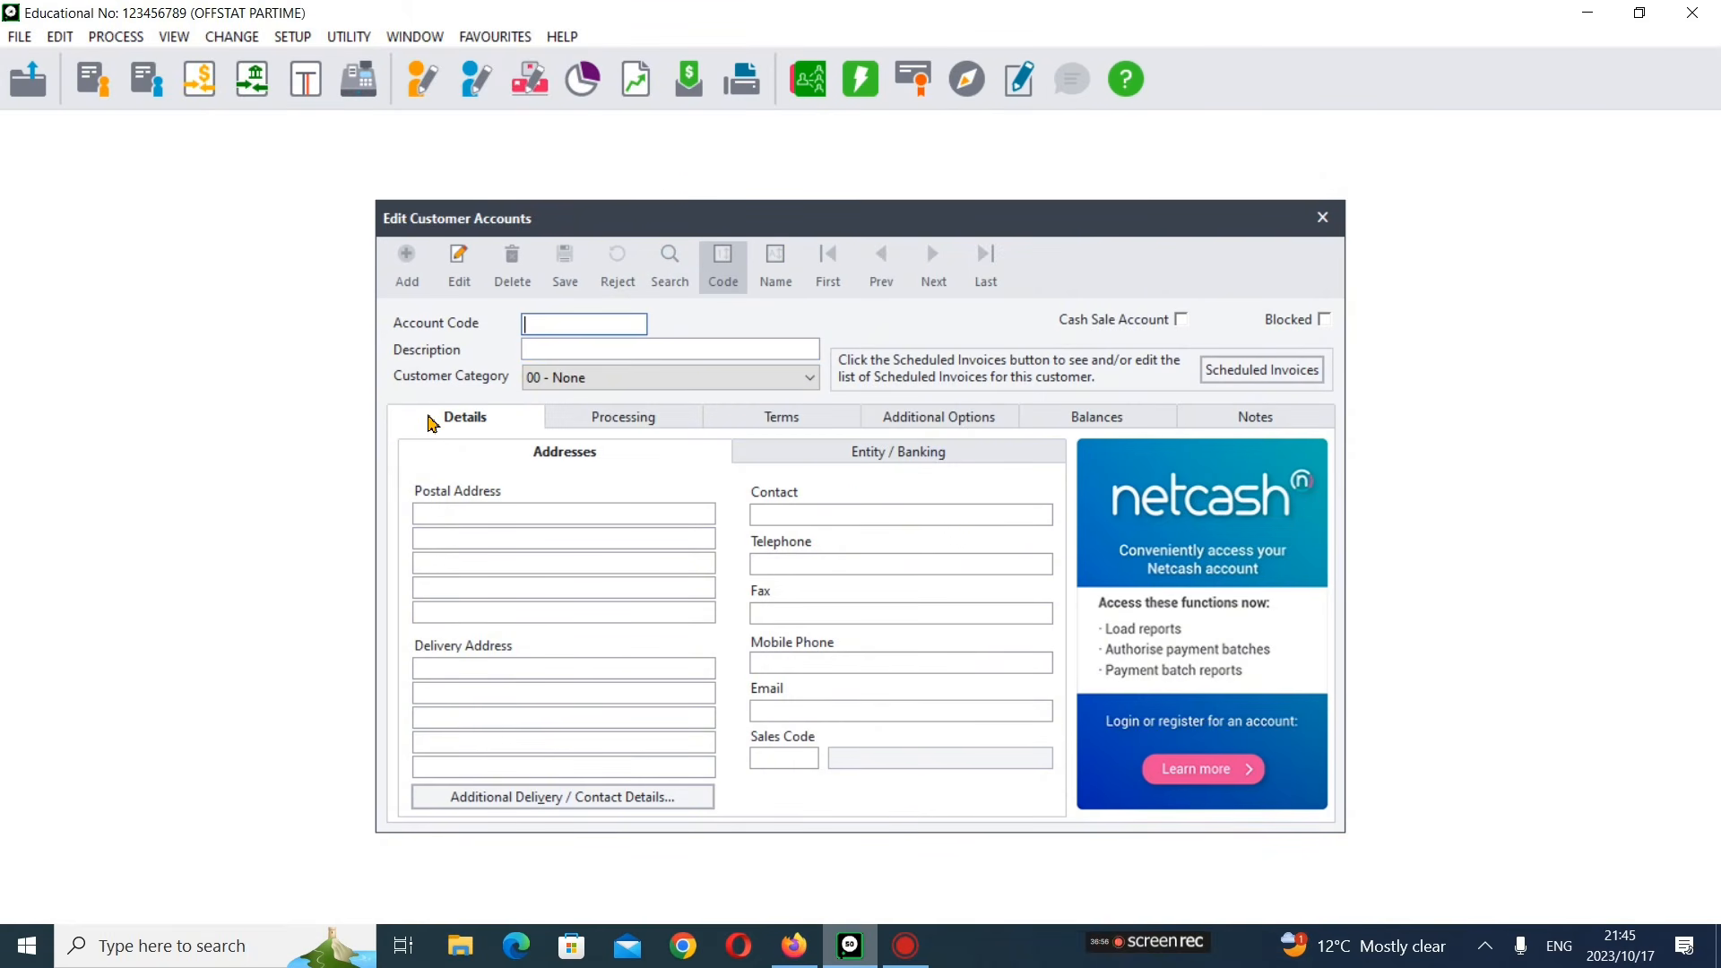
- Enter C003 as the new customer's account code, as given in the question paper's new-customer note
left_click(812, 951)
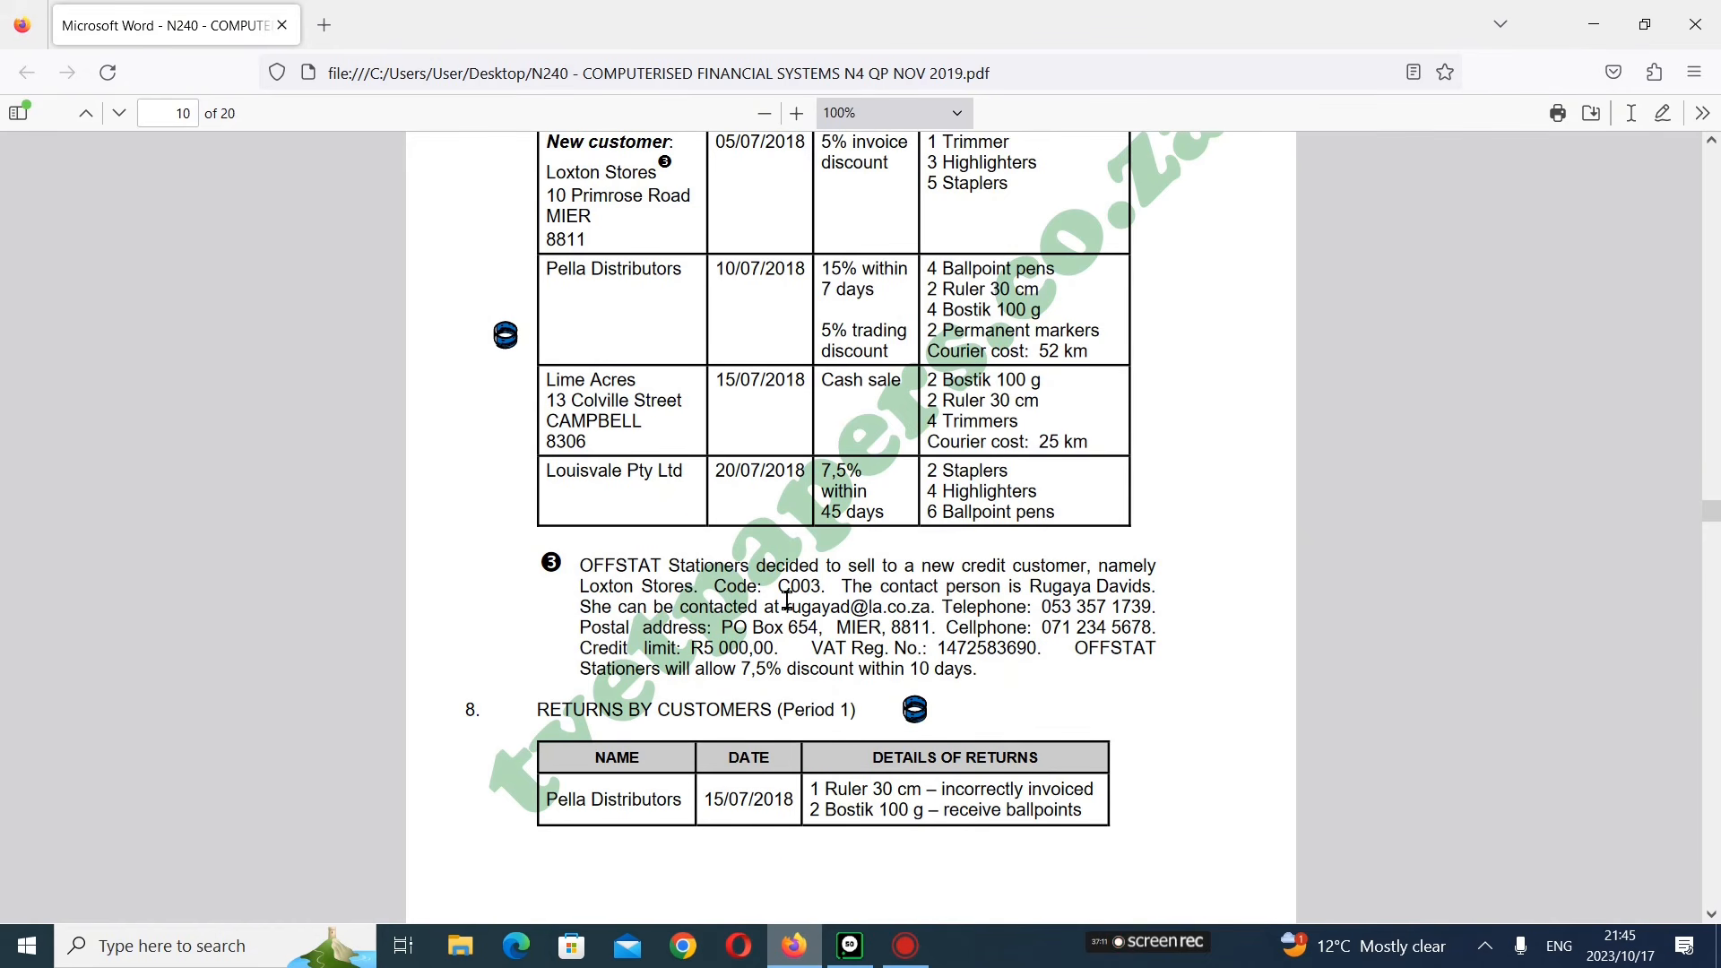
left_click(849, 946)
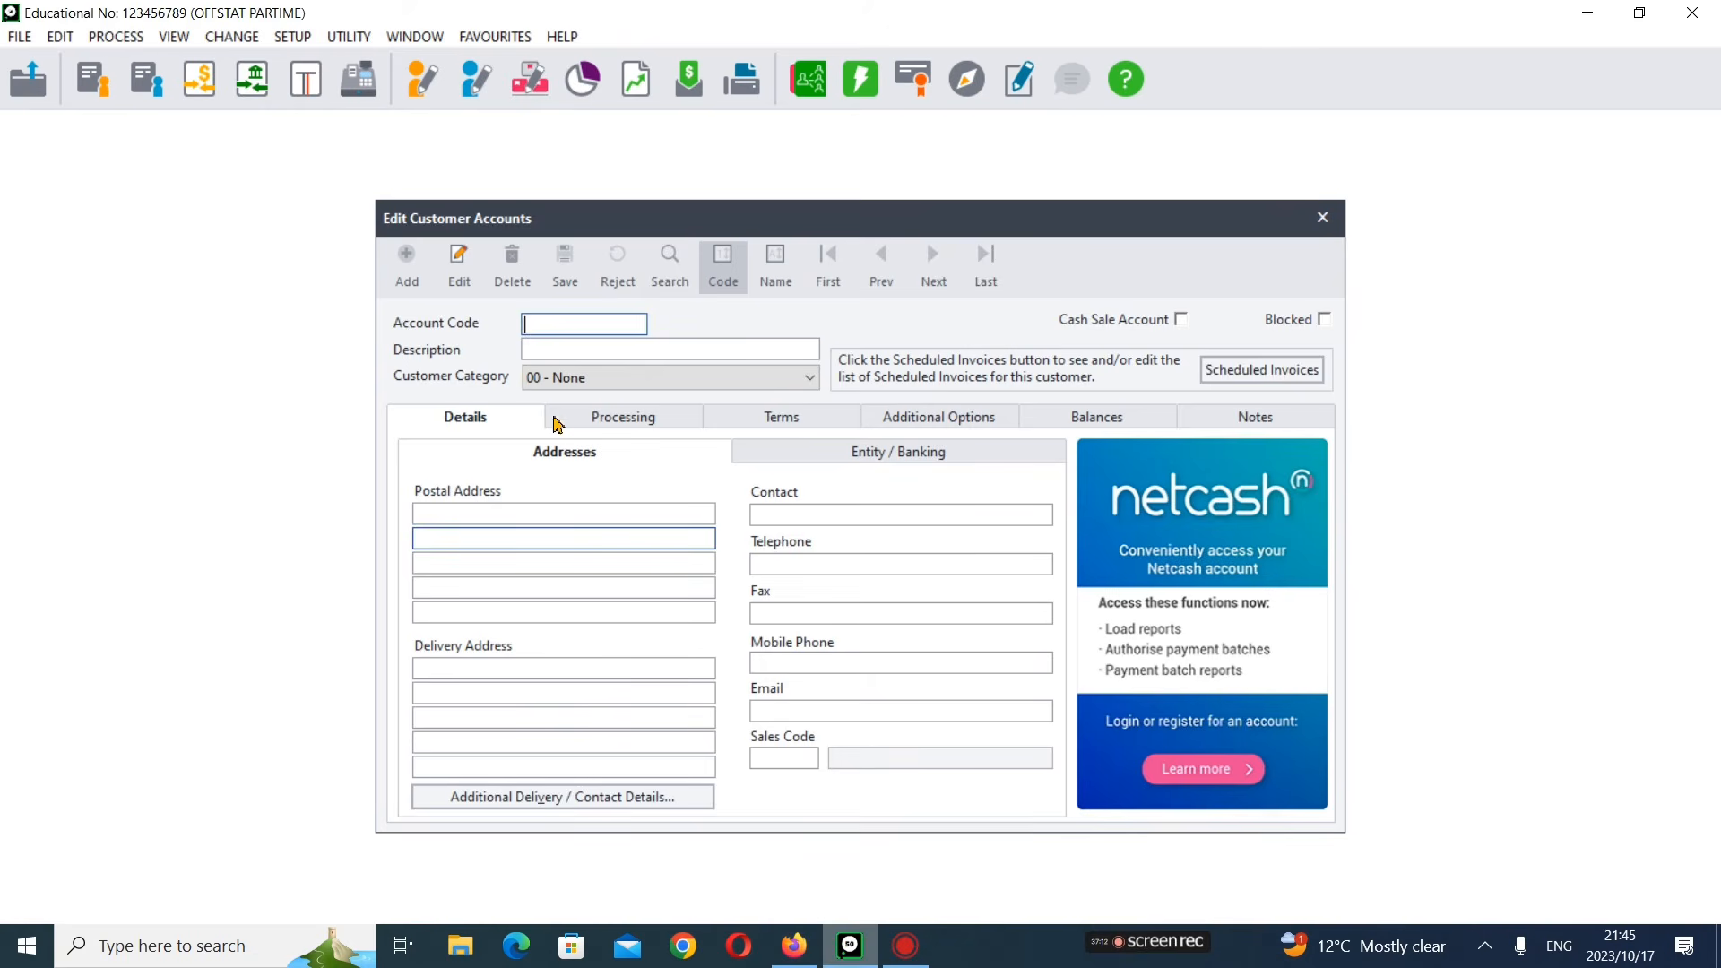
type("C003")
key("Tab")
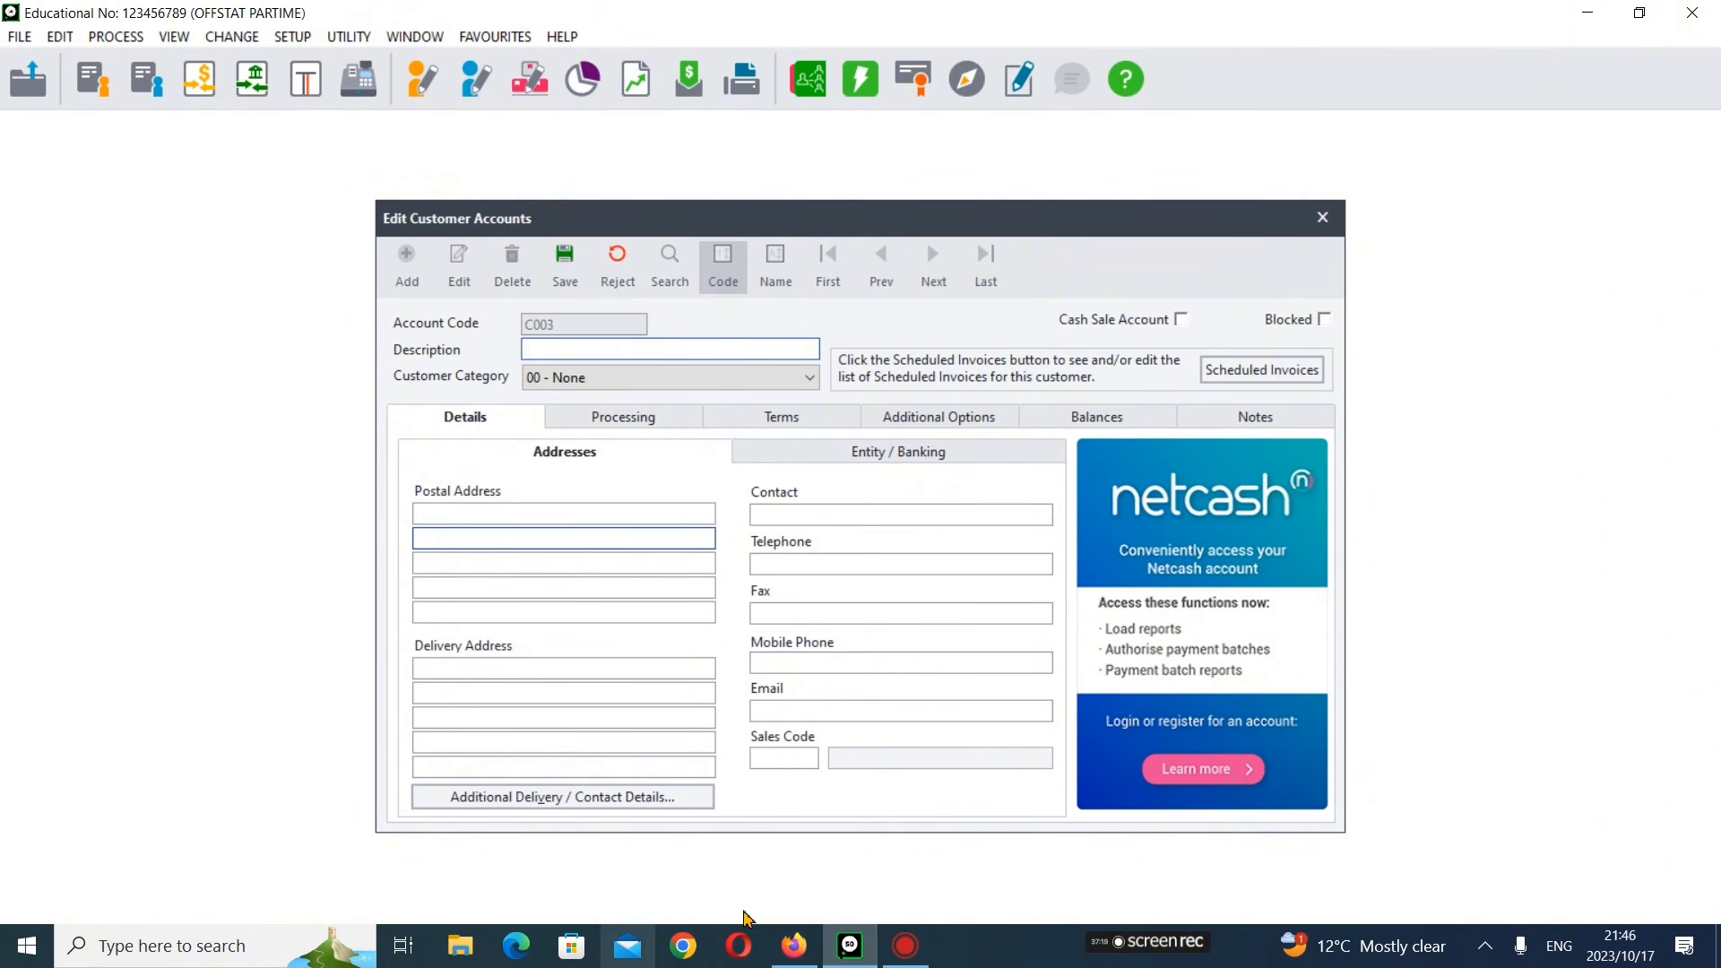
- Enter Loxon Stores as the customer's description, checking the name against the question paper, and go to the postal address
type("LO")
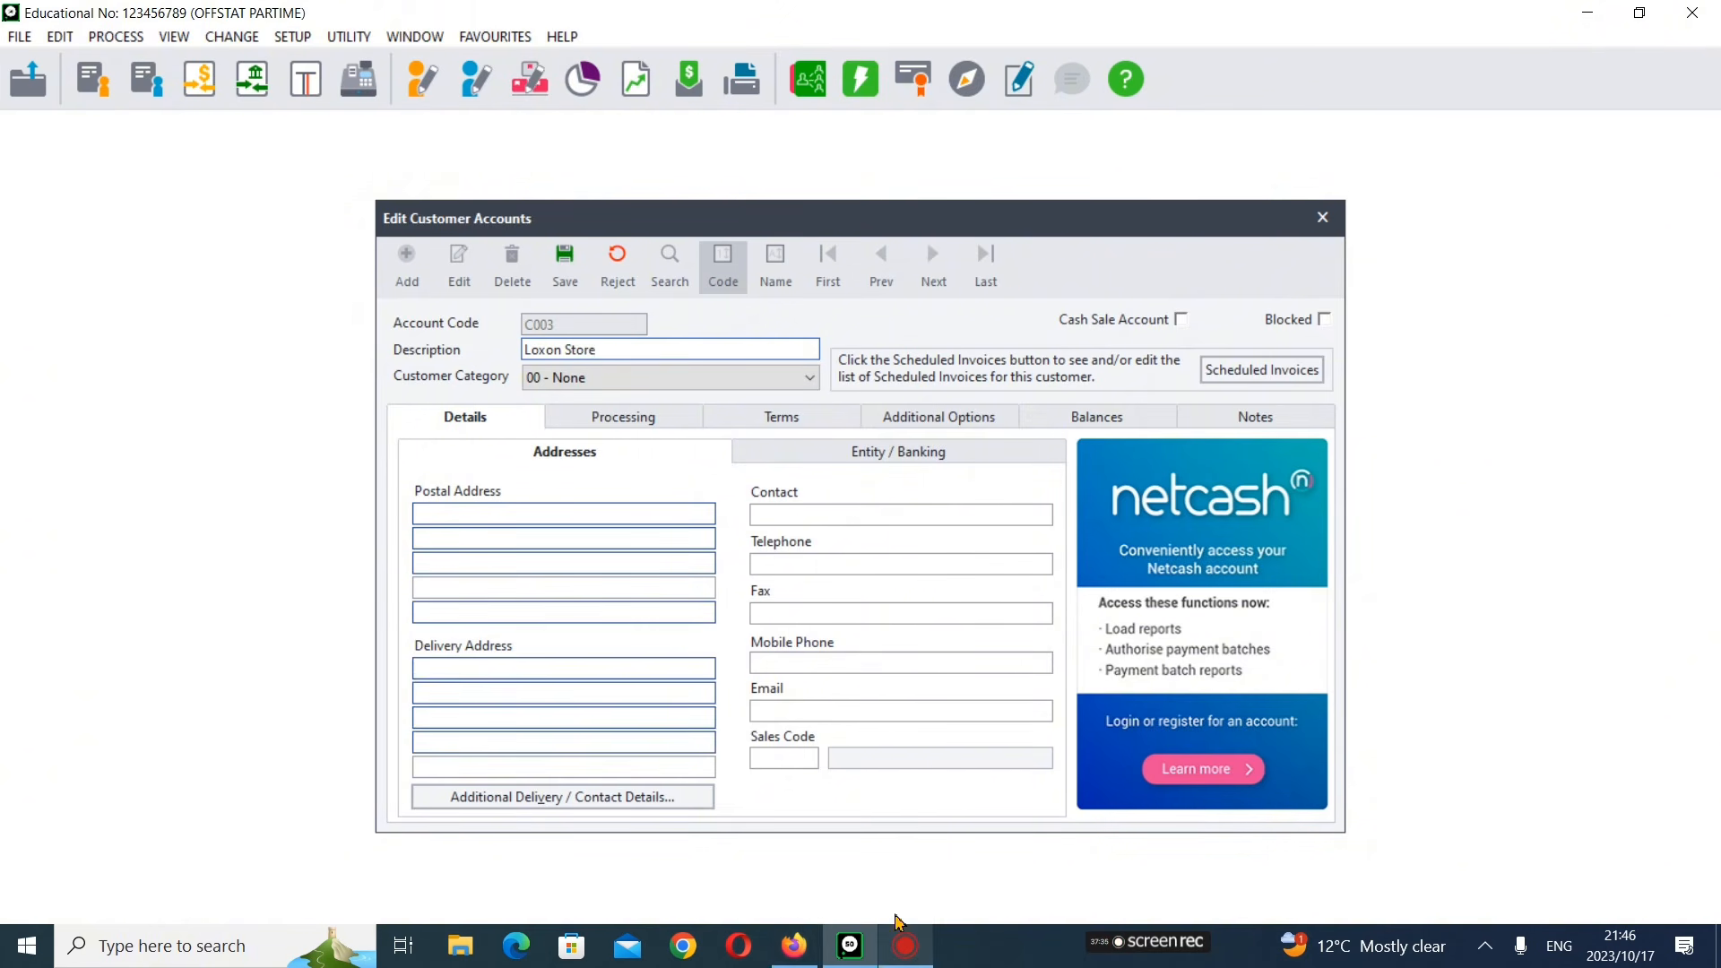
left_click(794, 946)
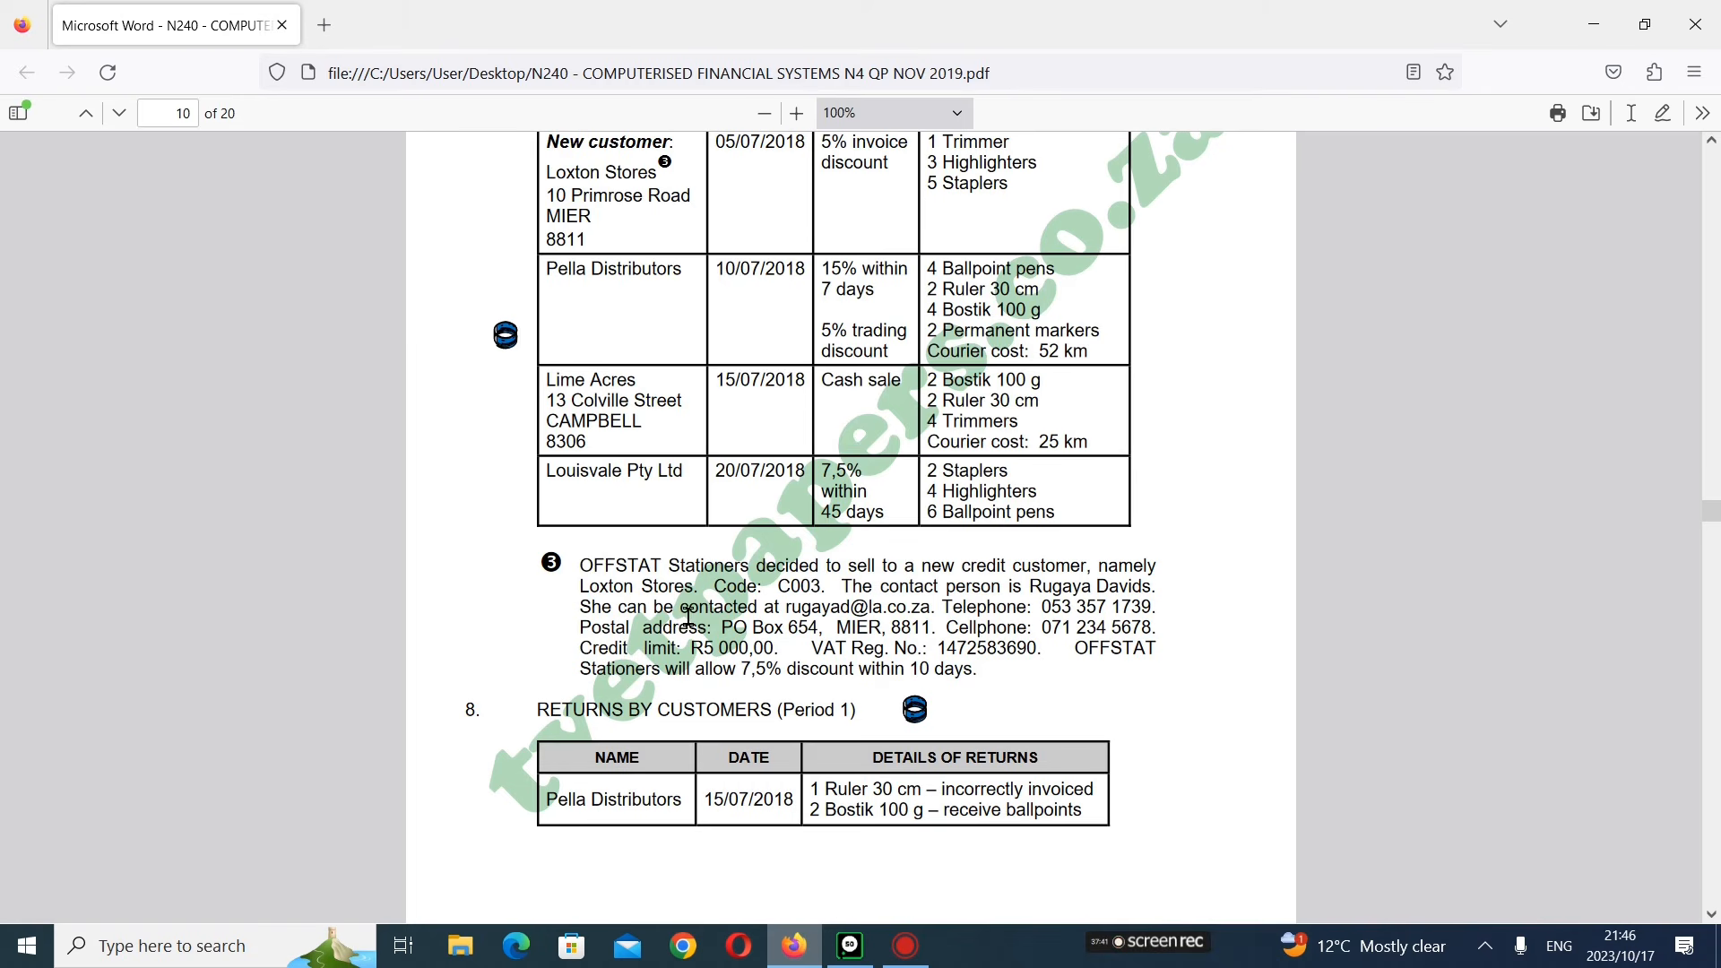
left_click(849, 946)
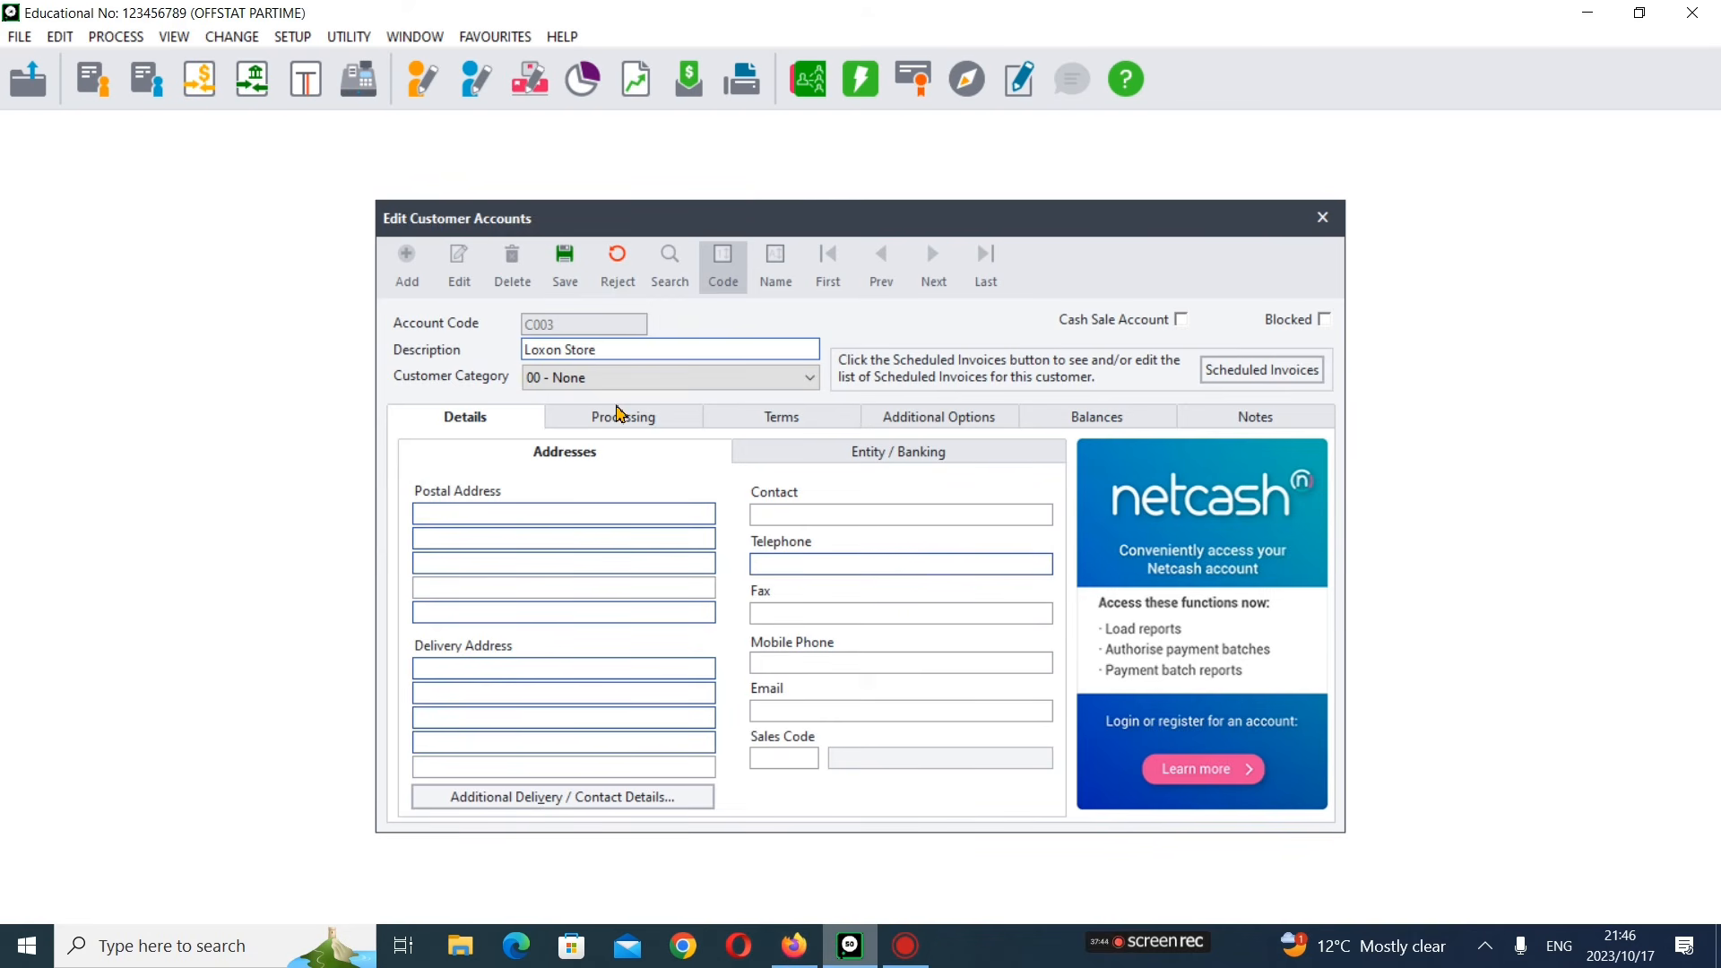
key("Tab")
key("Tab")
key("Tab")
key("Tab")
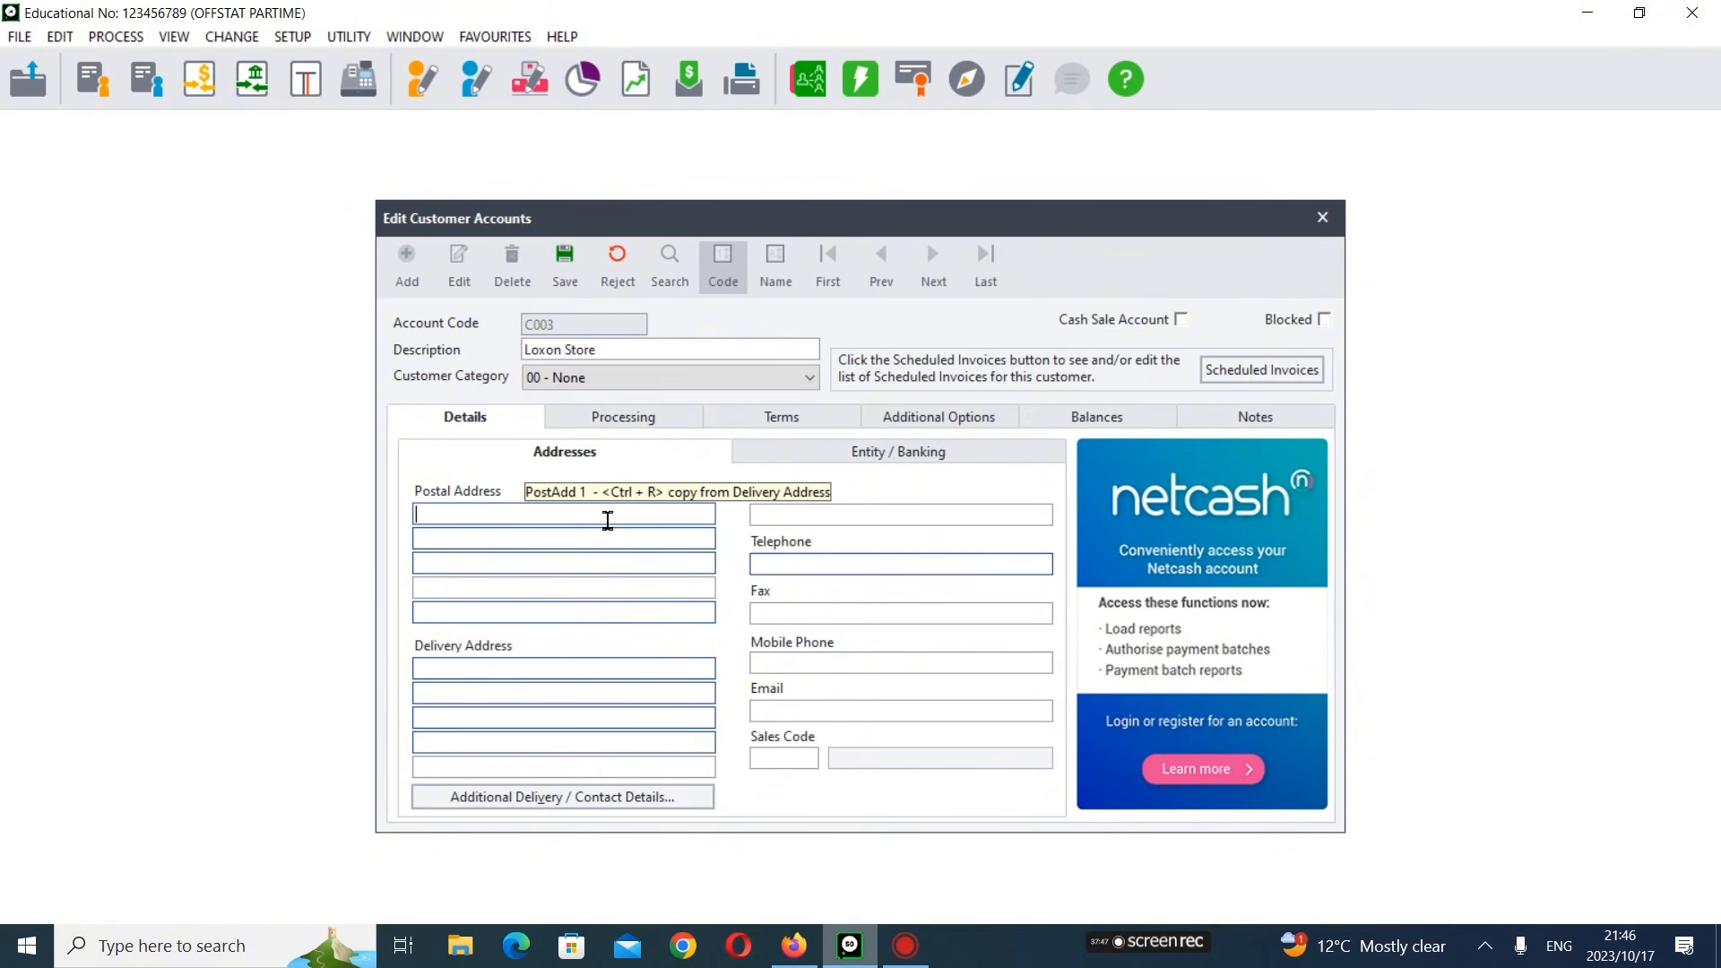
left_click(653, 354)
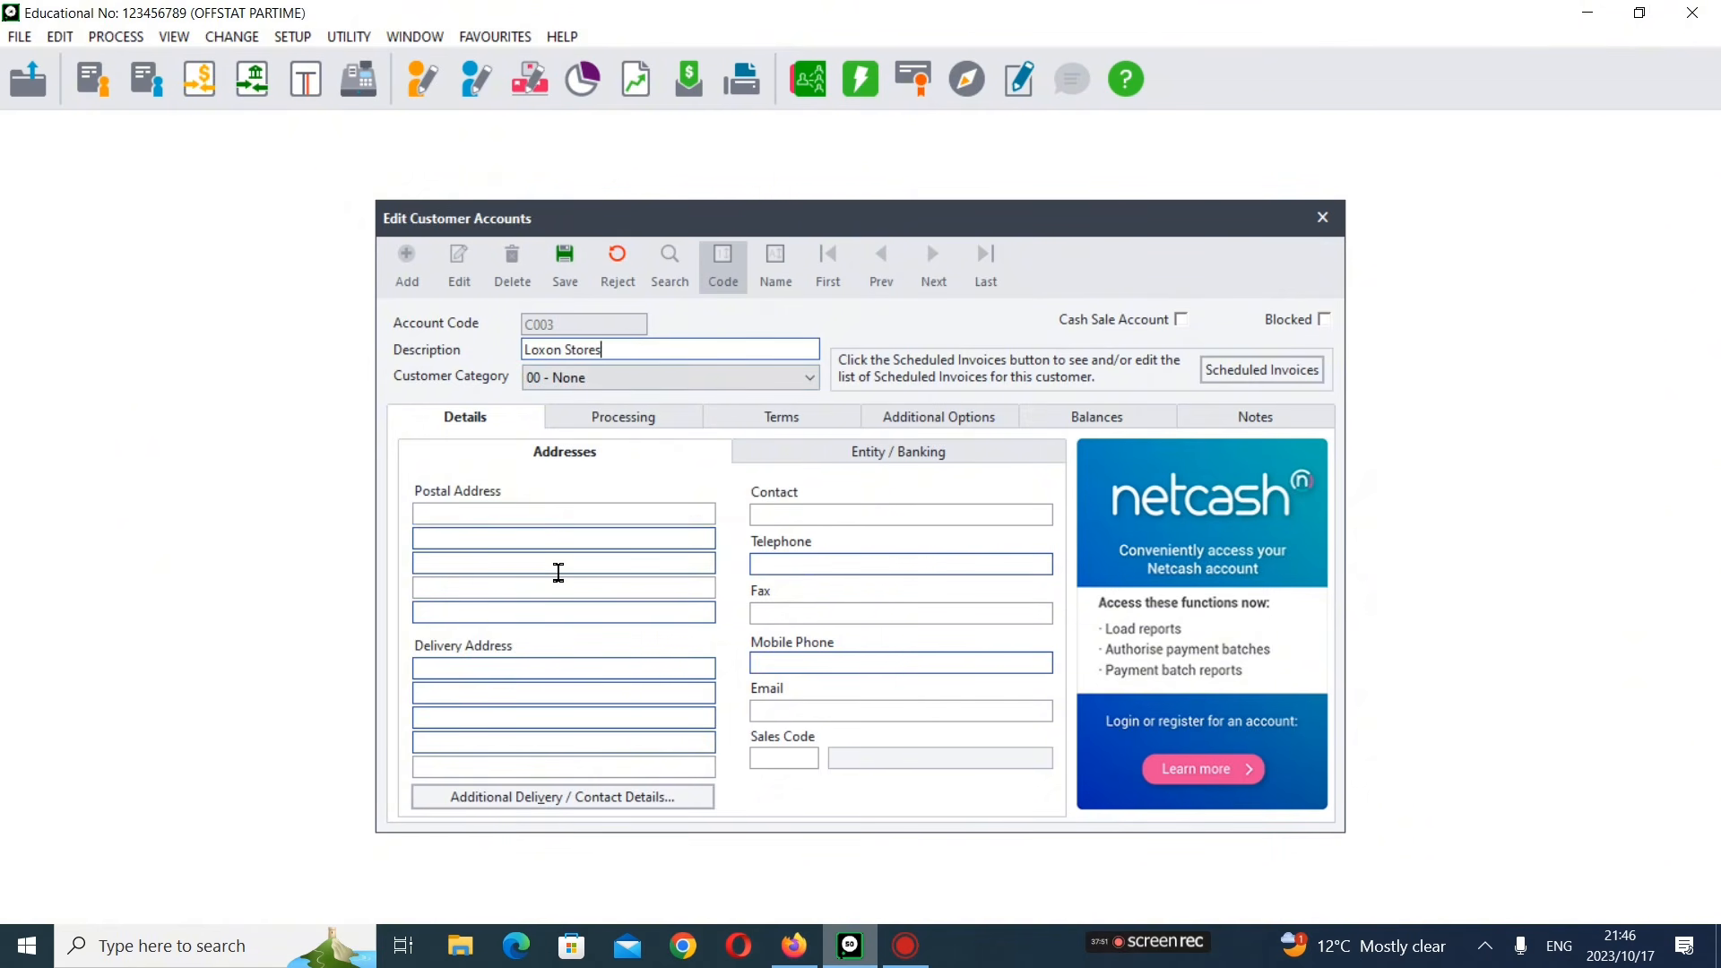
left_click(558, 511)
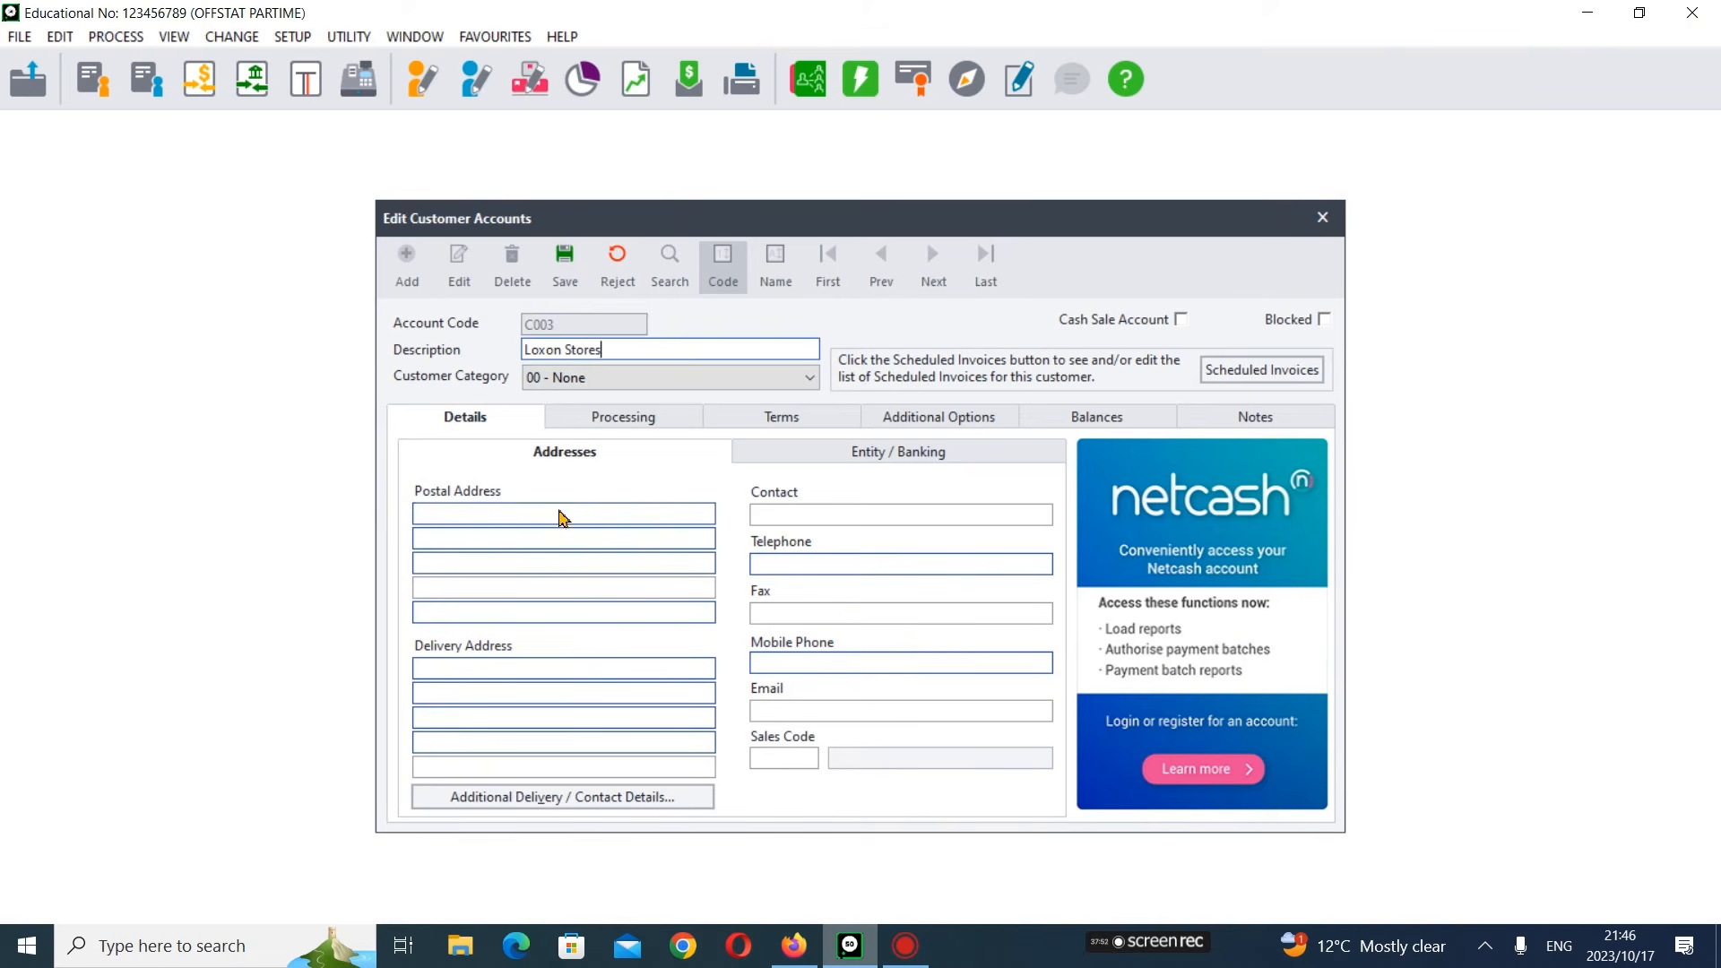
- Copy the contact person's name from the question paper's new-customer note into the Contact field of customer C003
left_click(793, 946)
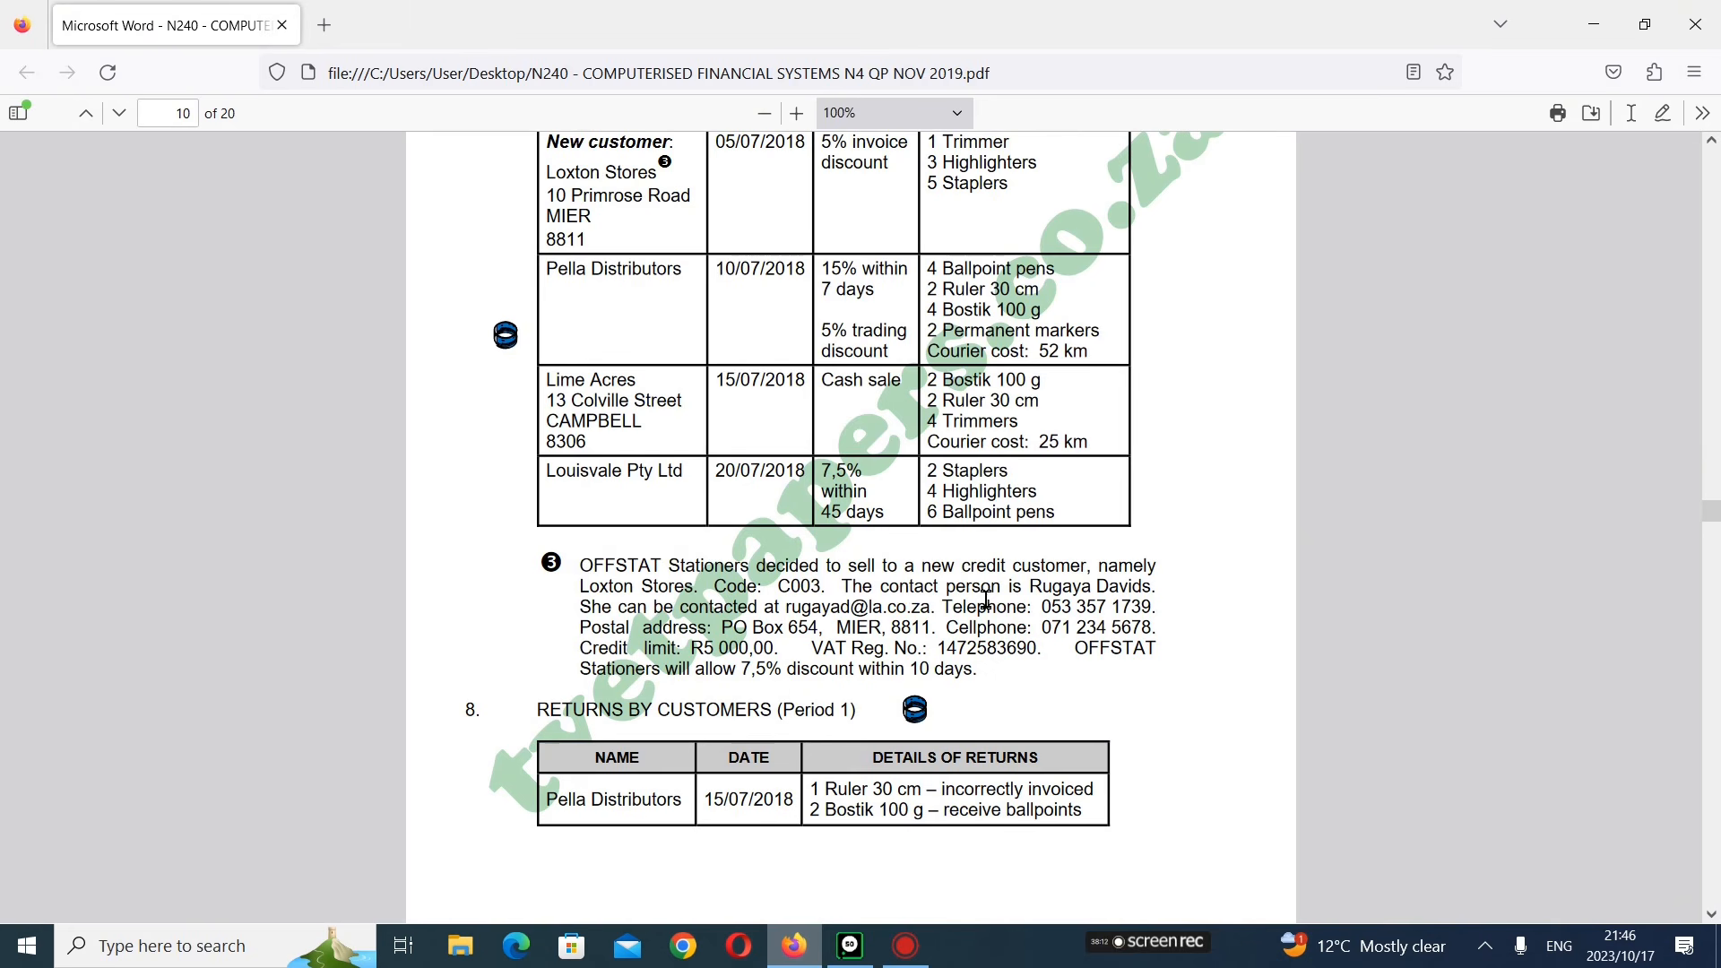
left_click_drag(1036, 590, 1154, 587)
right_click(1140, 588)
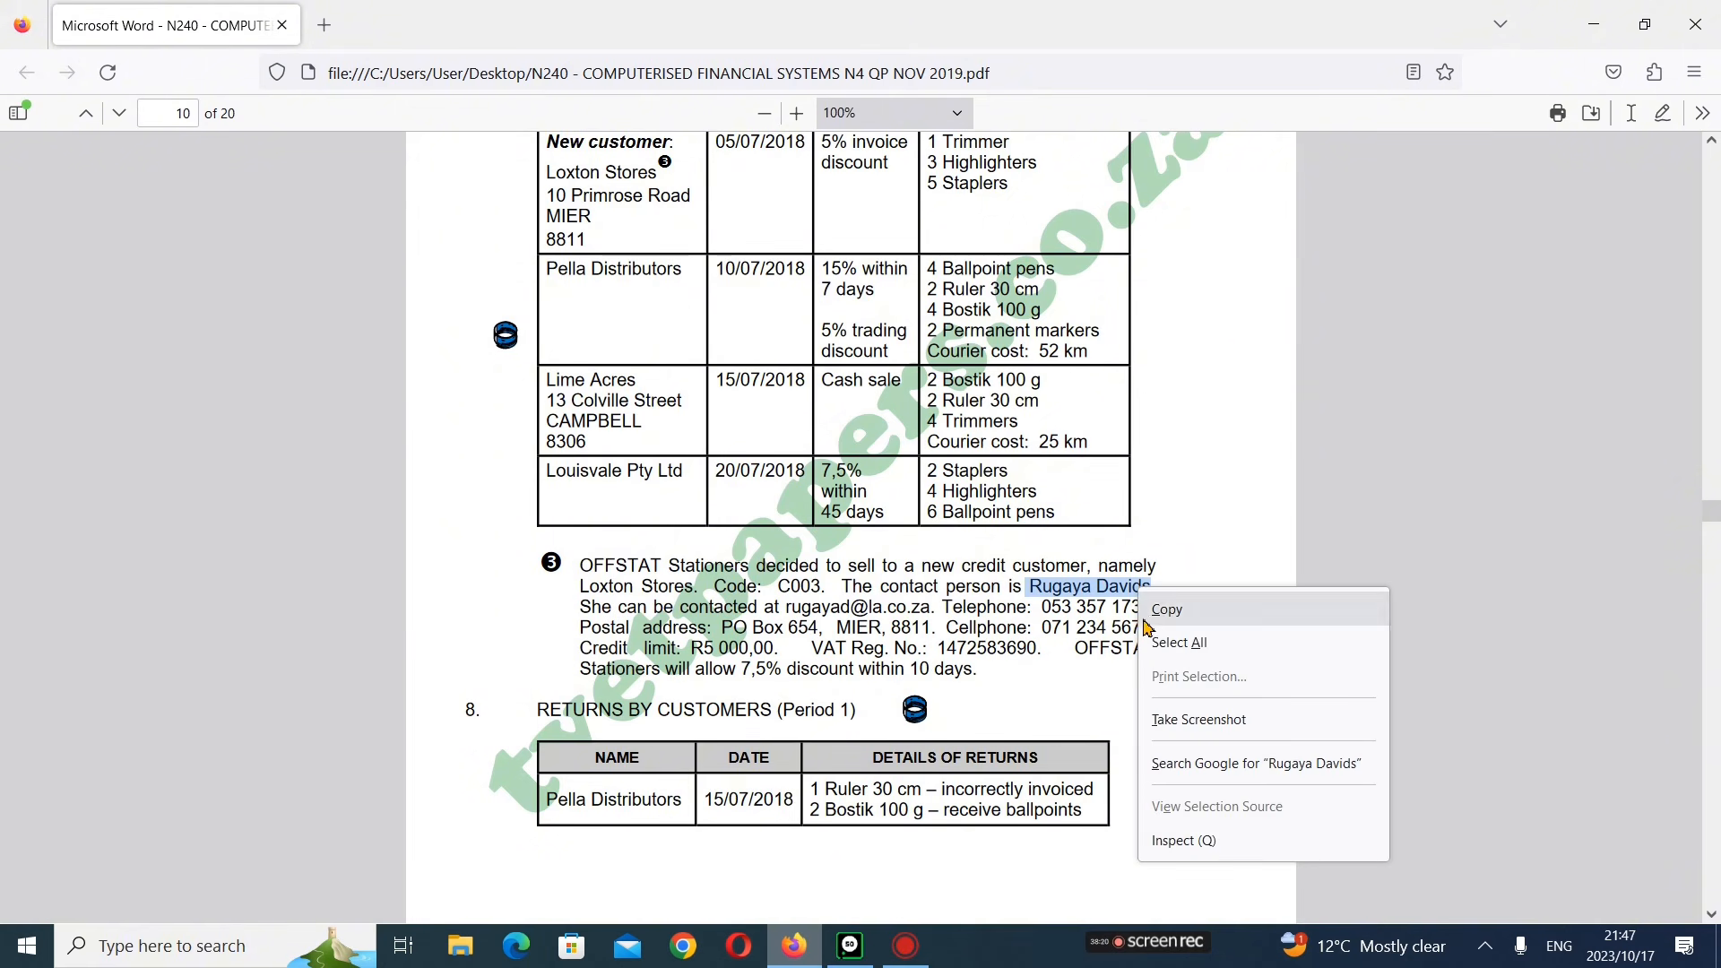
left_click(1156, 612)
left_click(850, 948)
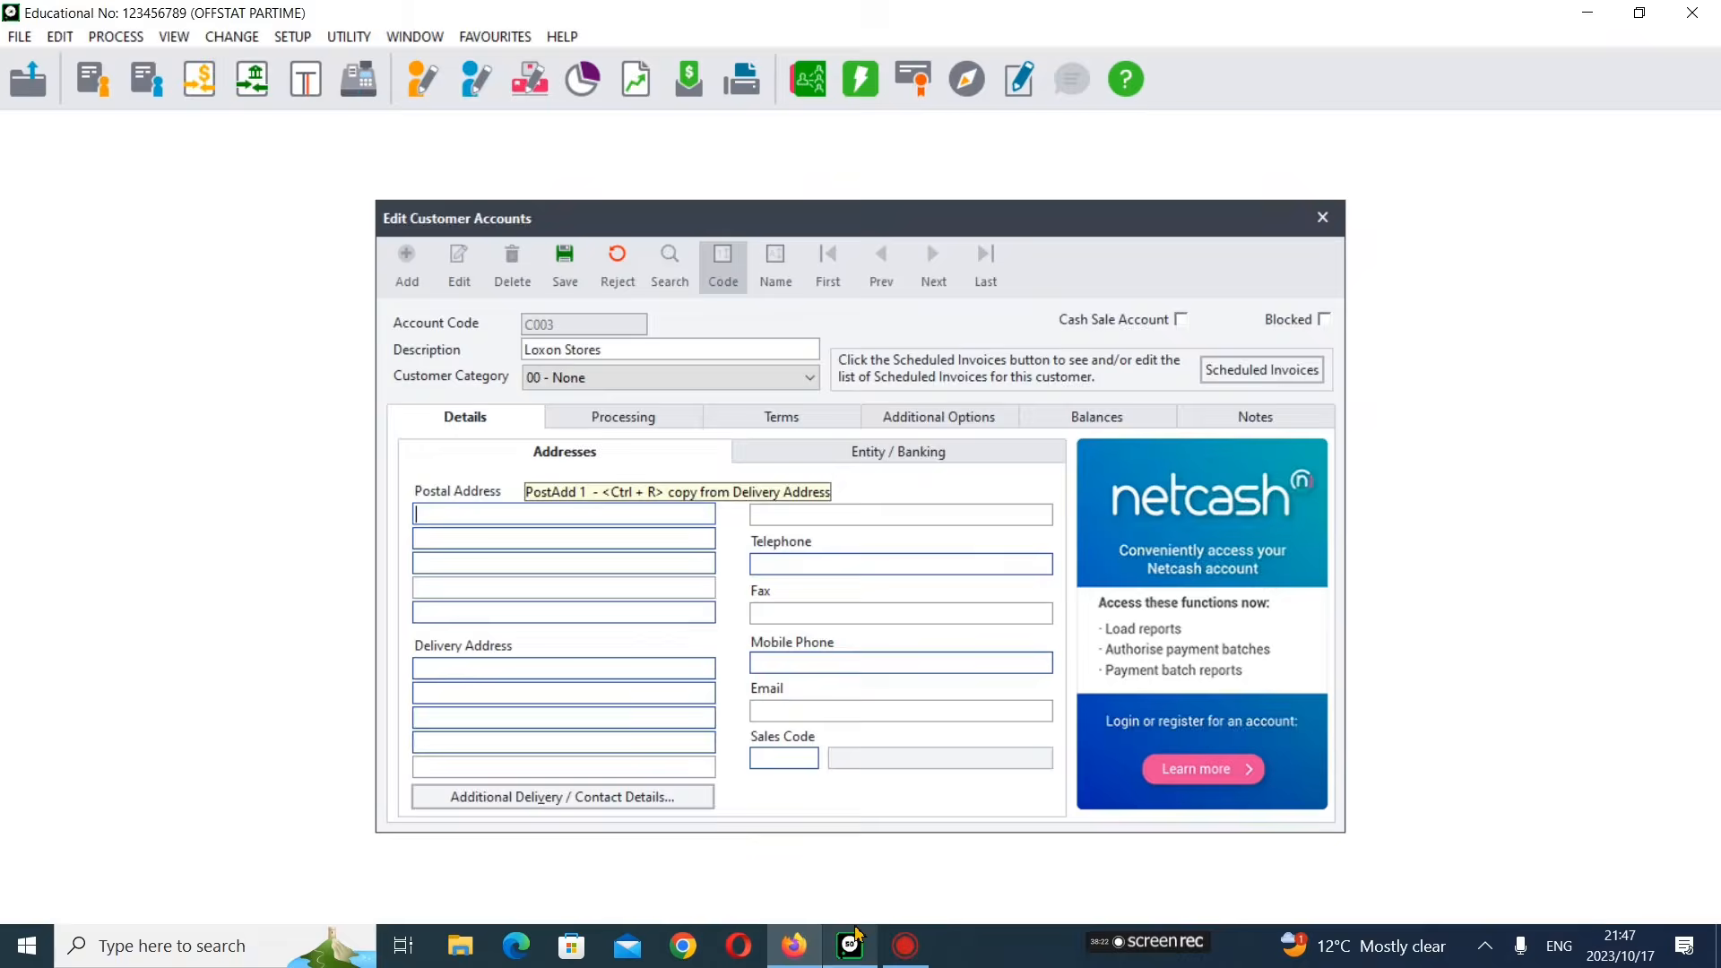
left_click(797, 519)
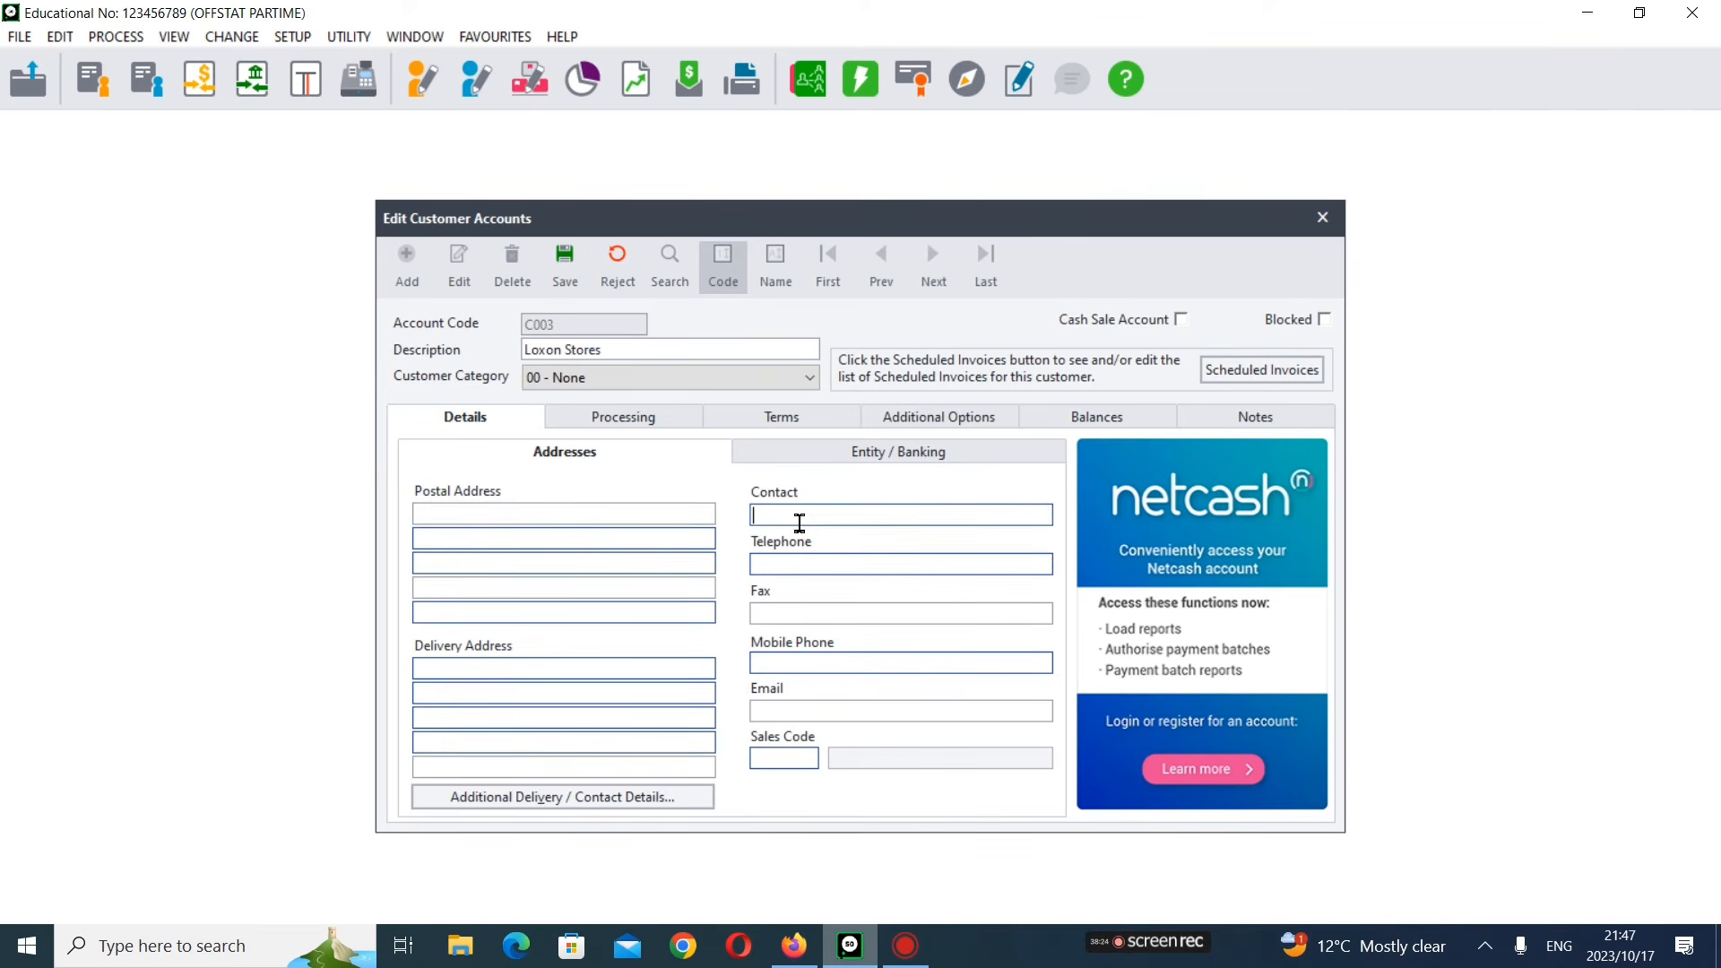
right_click(791, 514)
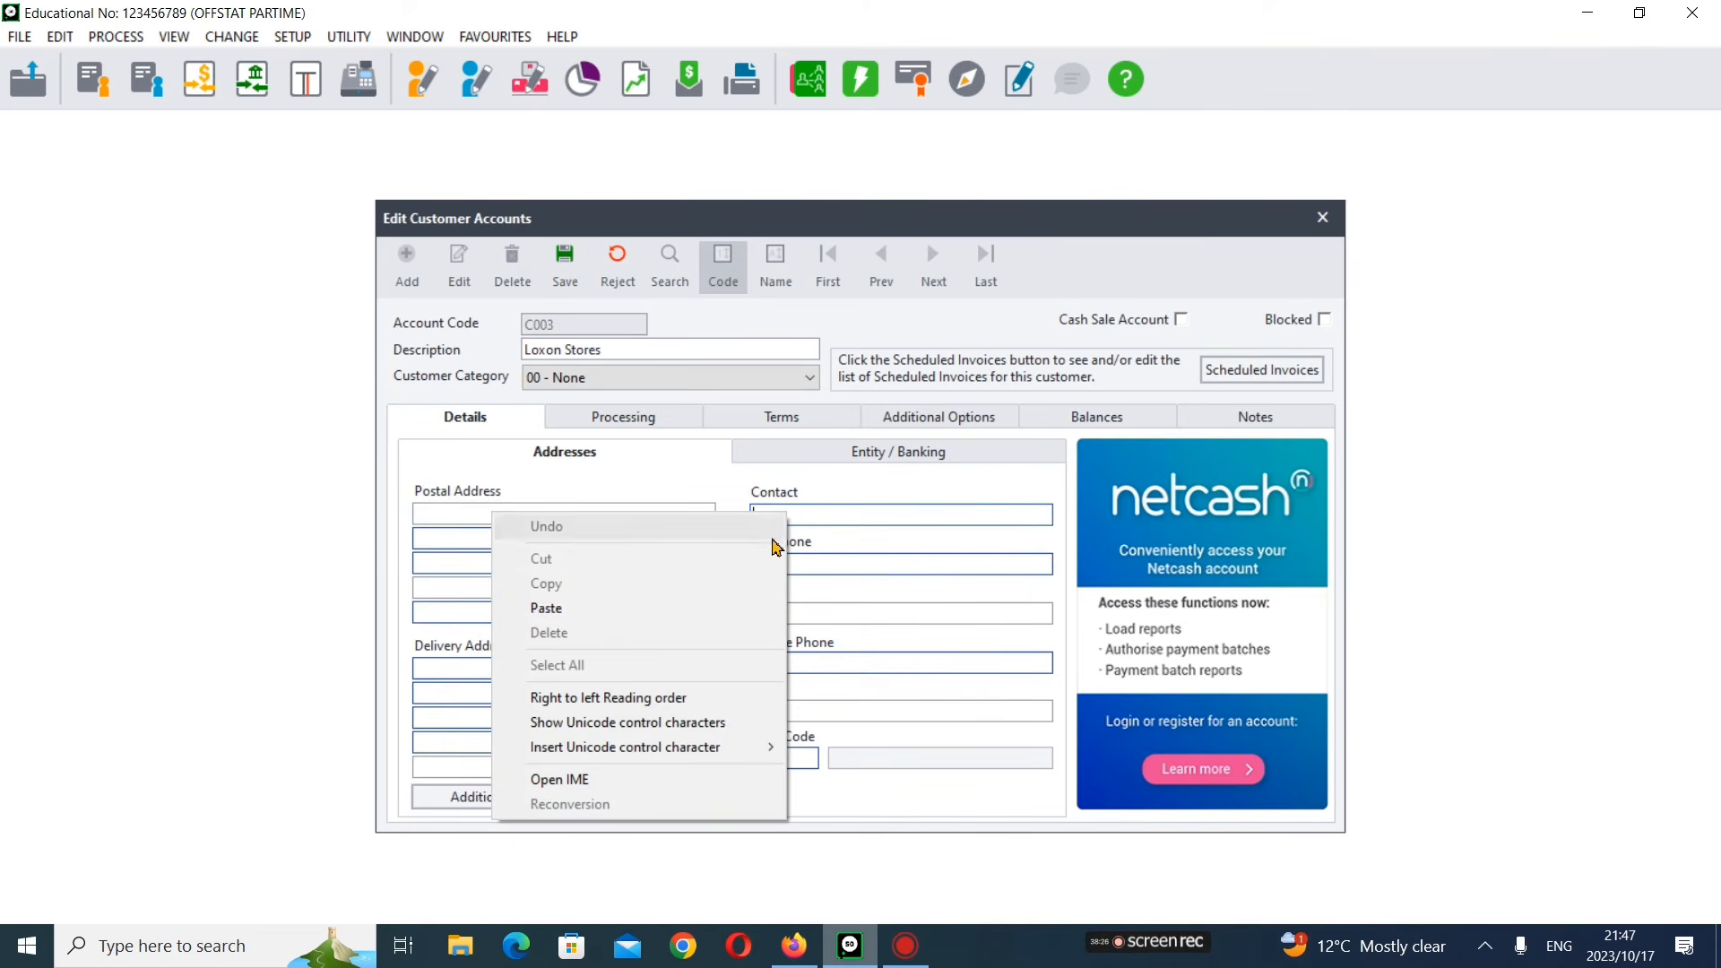
left_click(642, 609)
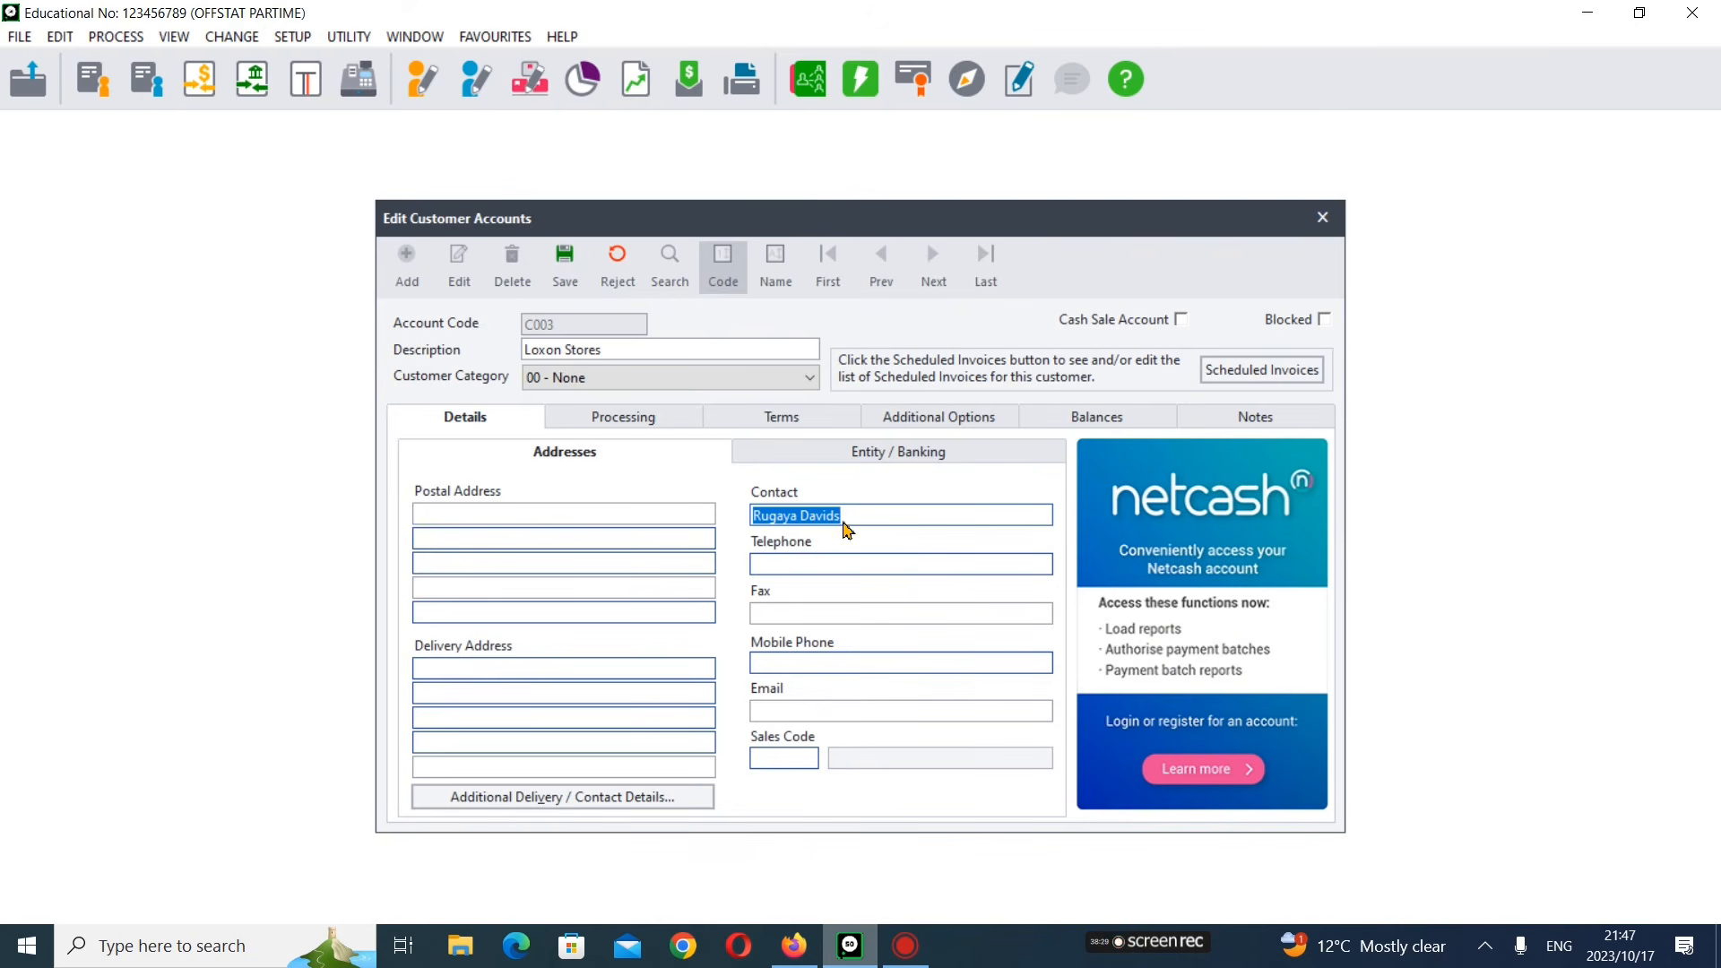
- Copy the contact's e-mail address from the new-customer note into the customer's Email field
left_click(793, 945)
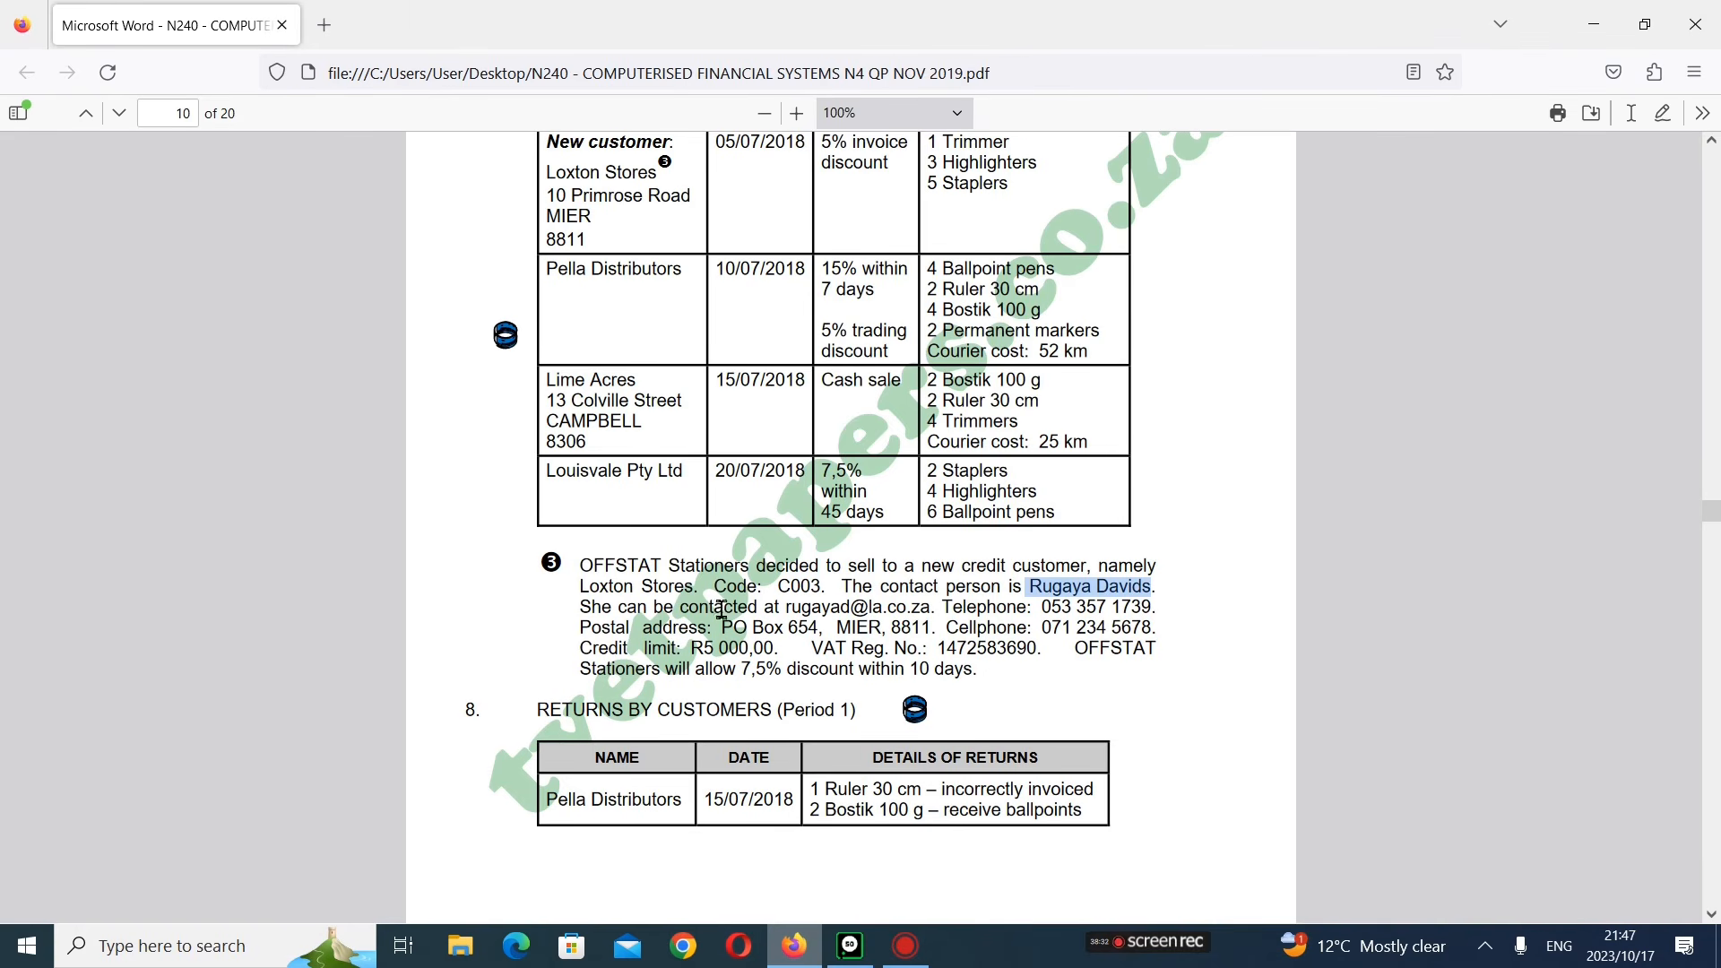
left_click_drag(793, 608, 933, 608)
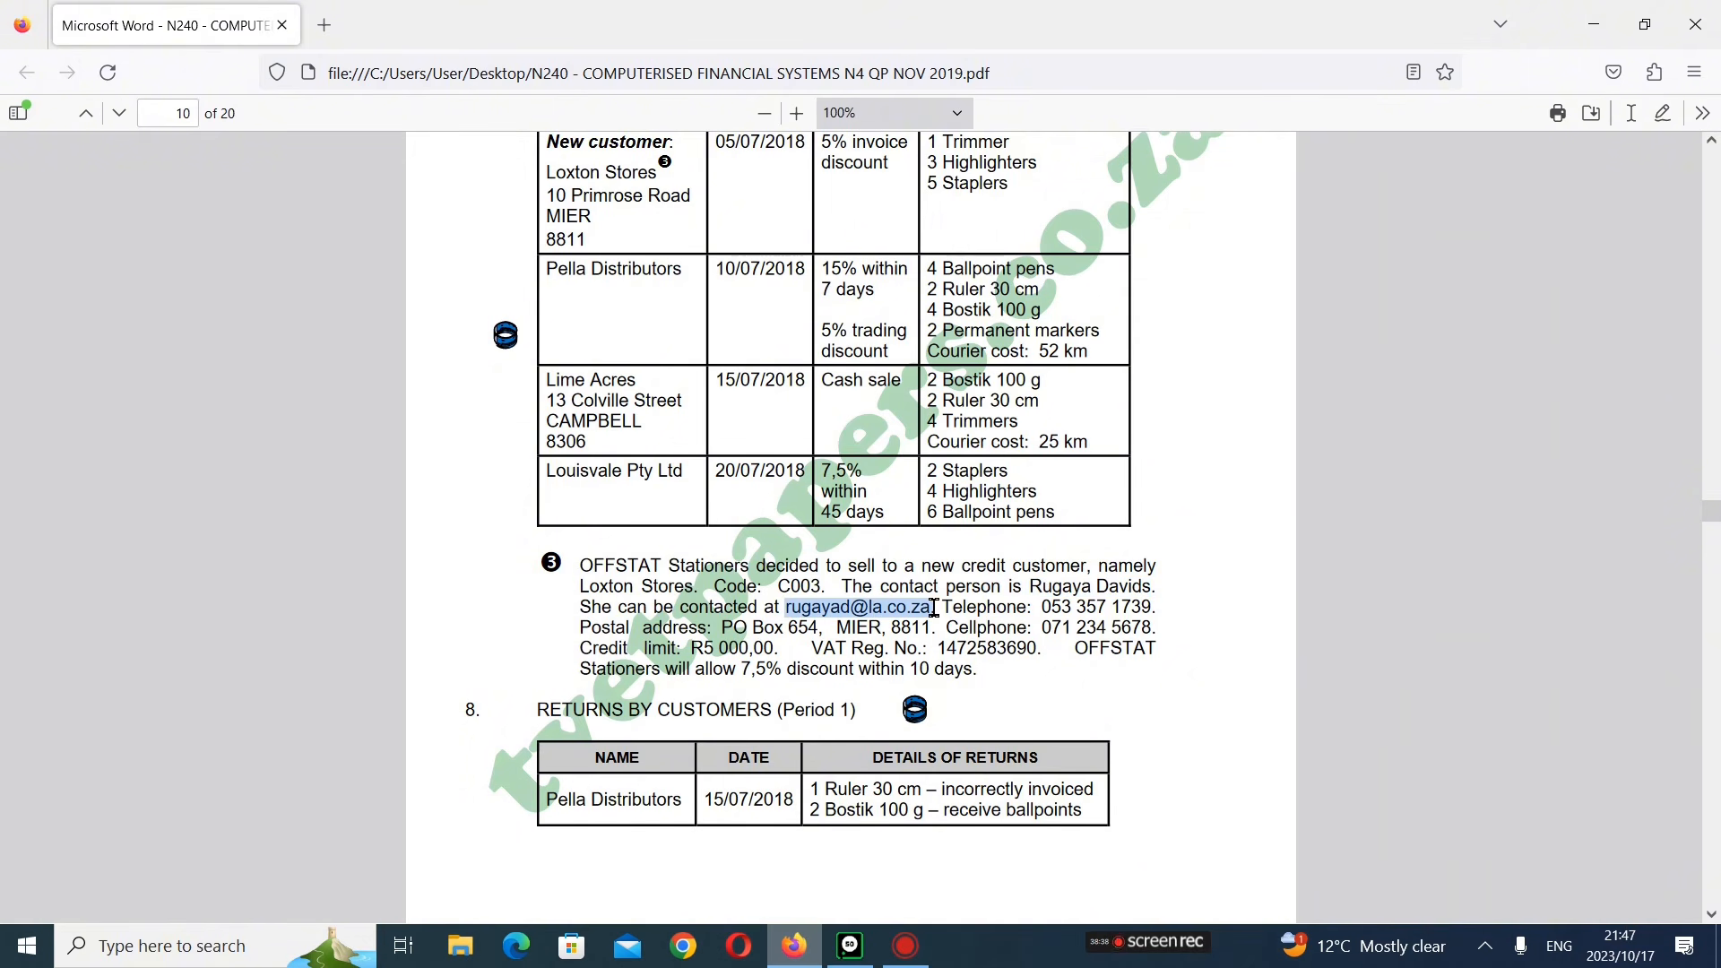
right_click(877, 614)
left_click(898, 648)
left_click(851, 957)
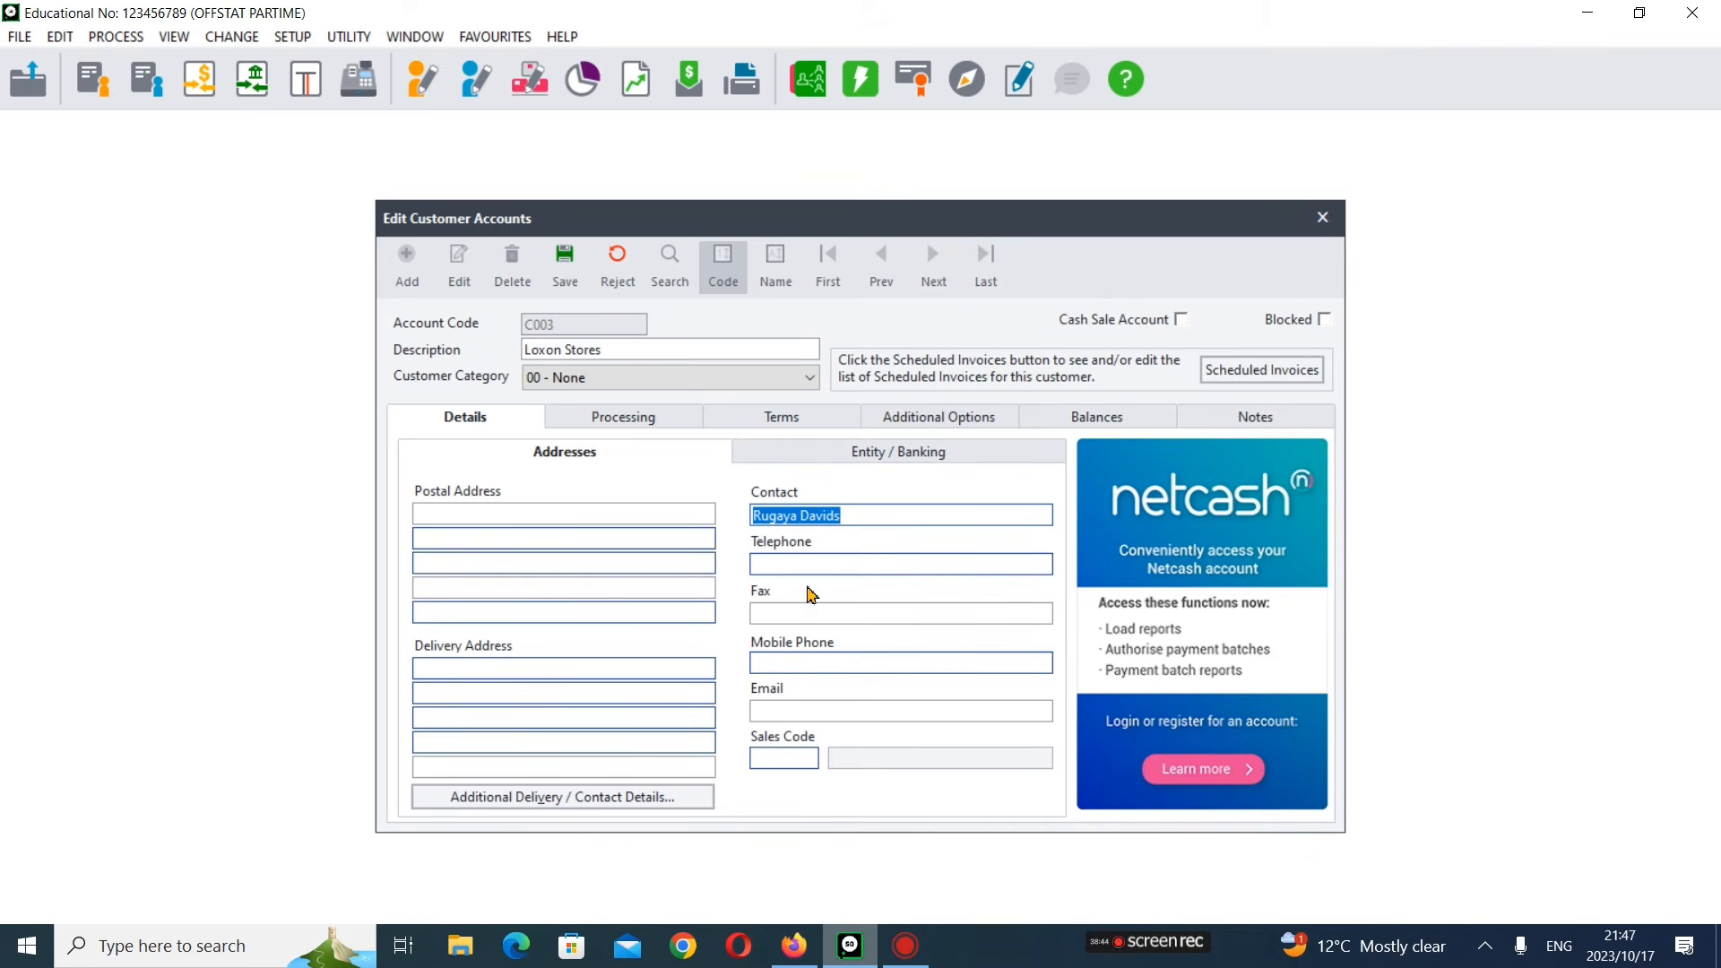
left_click(803, 715)
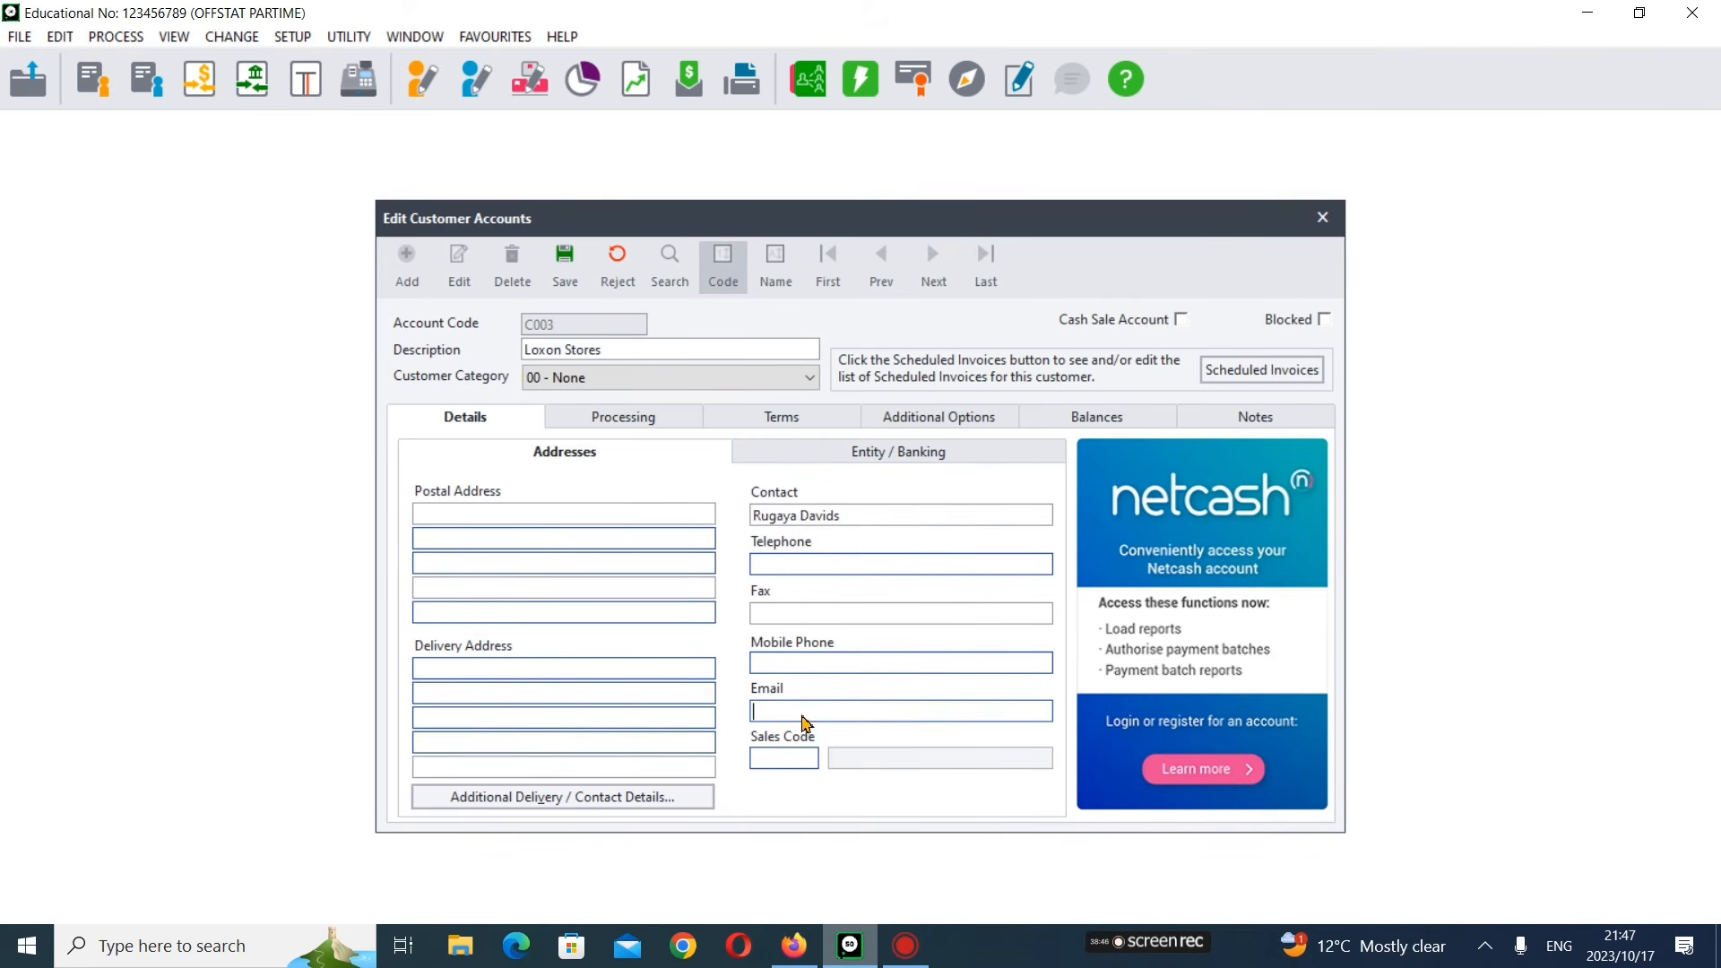
right_click(803, 715)
left_click(676, 501)
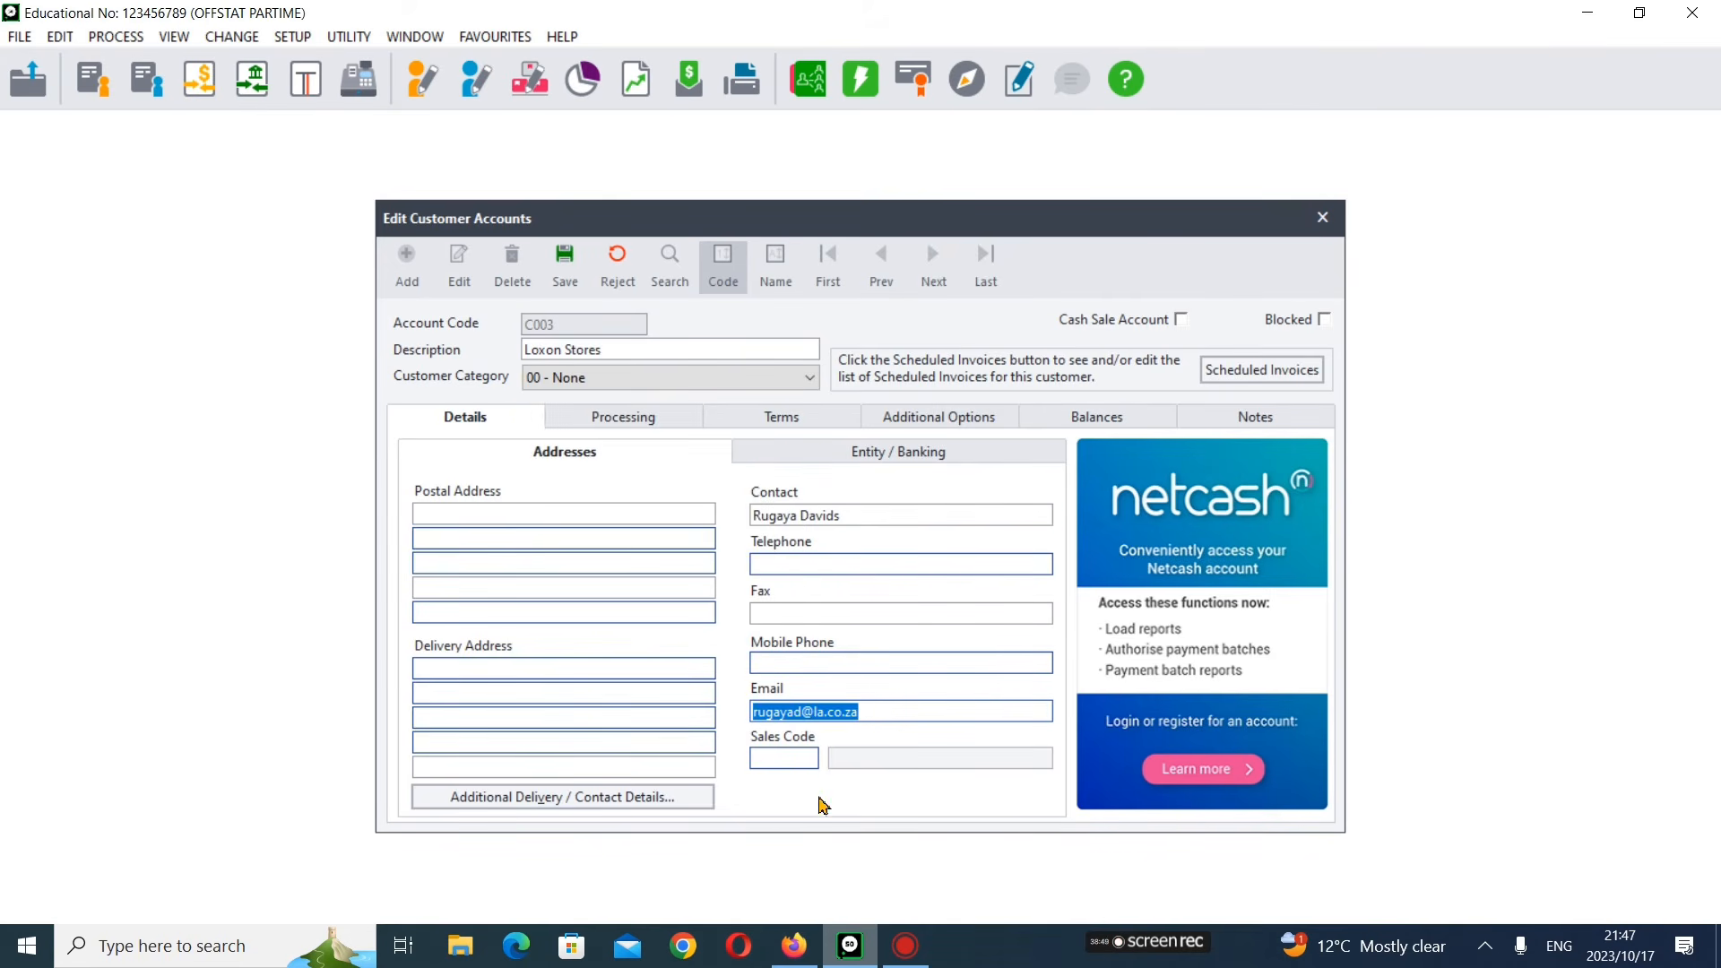
- Copy the telephone number from the new-customer note into the customer's Telephone field
left_click(809, 959)
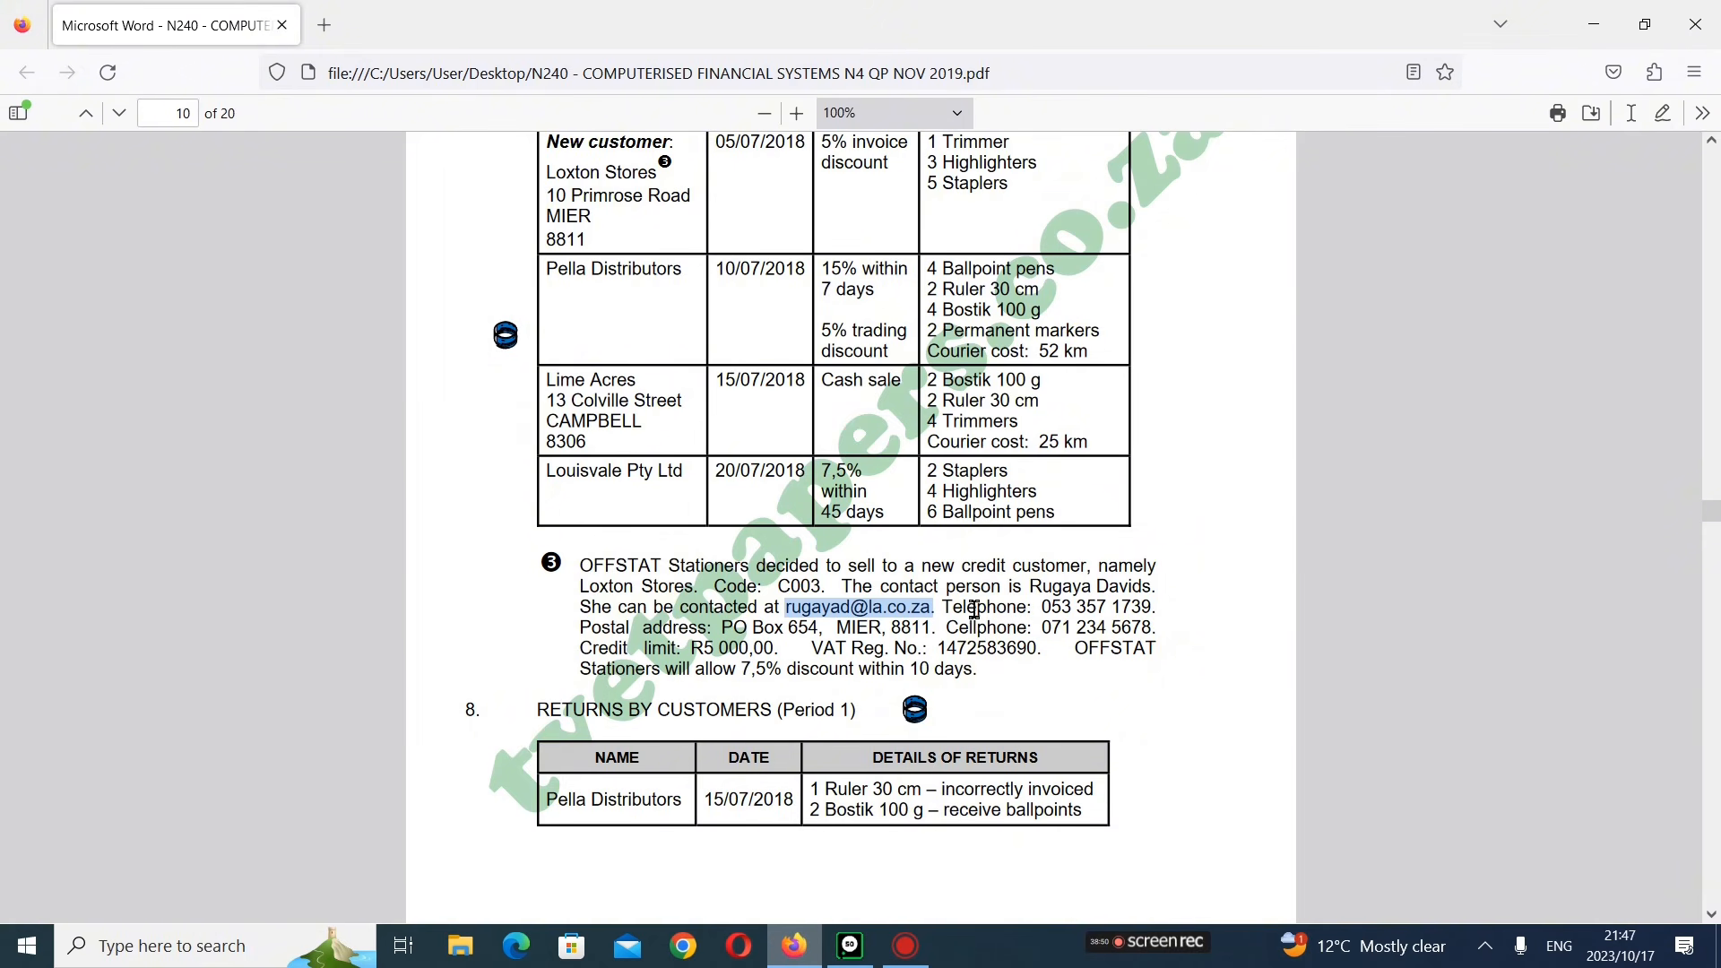
left_click_drag(1040, 606, 1159, 609)
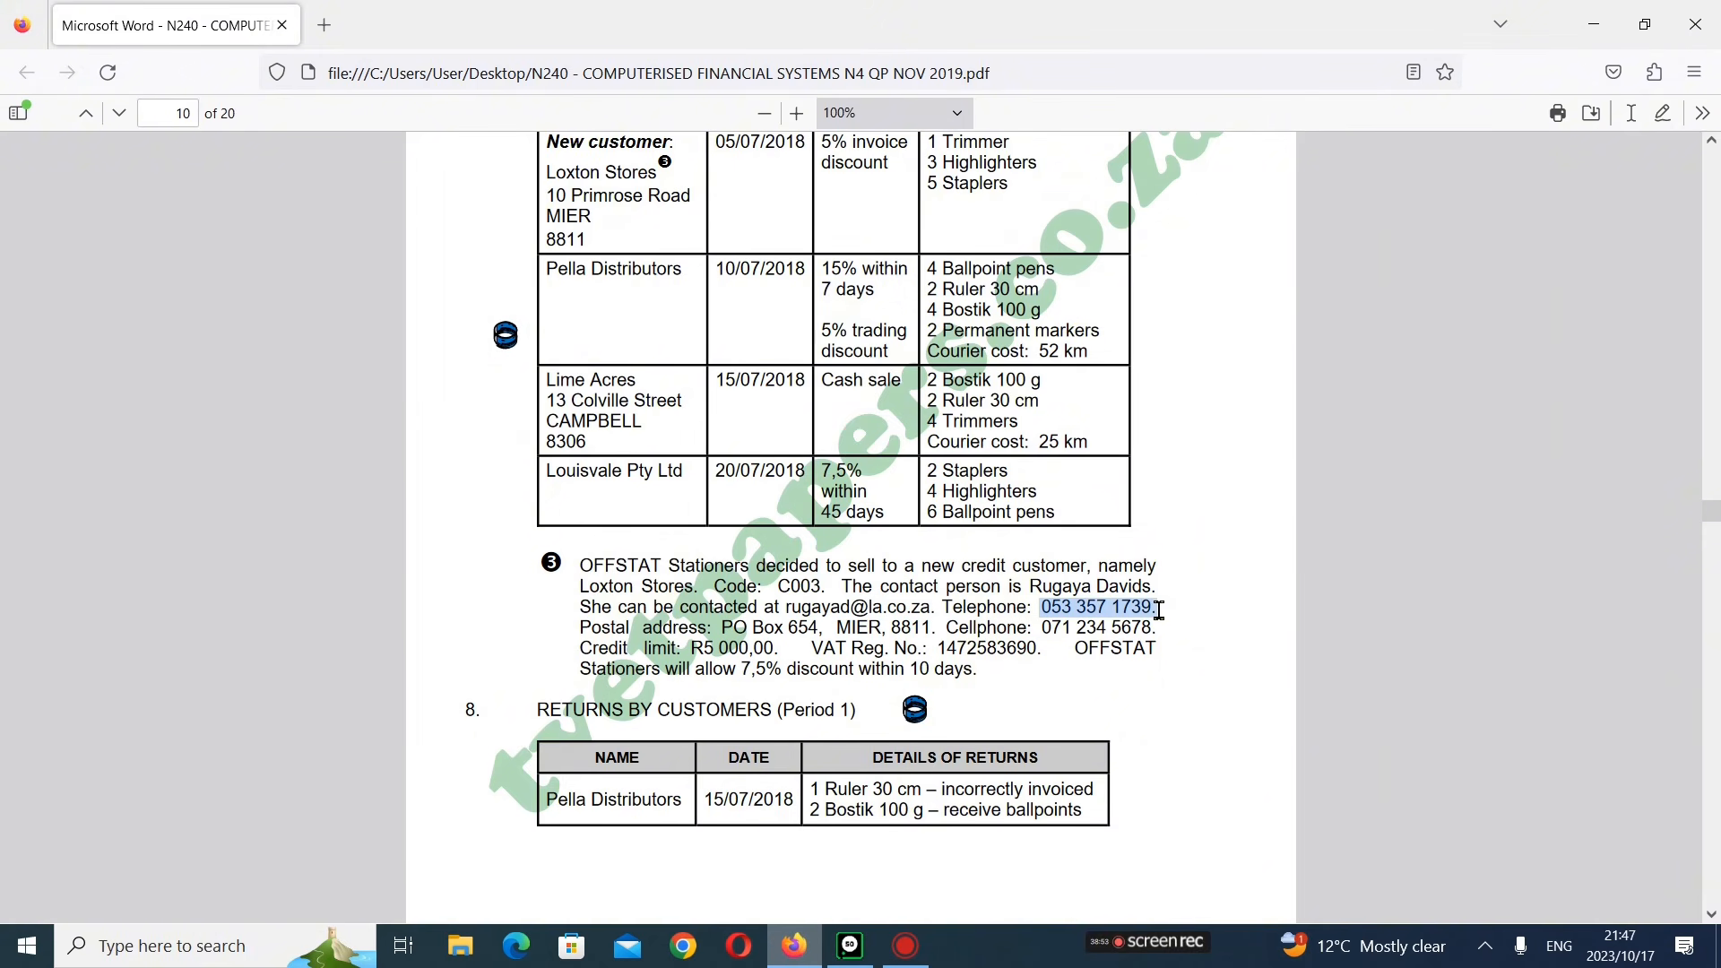
right_click(1106, 609)
left_click(1128, 631)
left_click(847, 962)
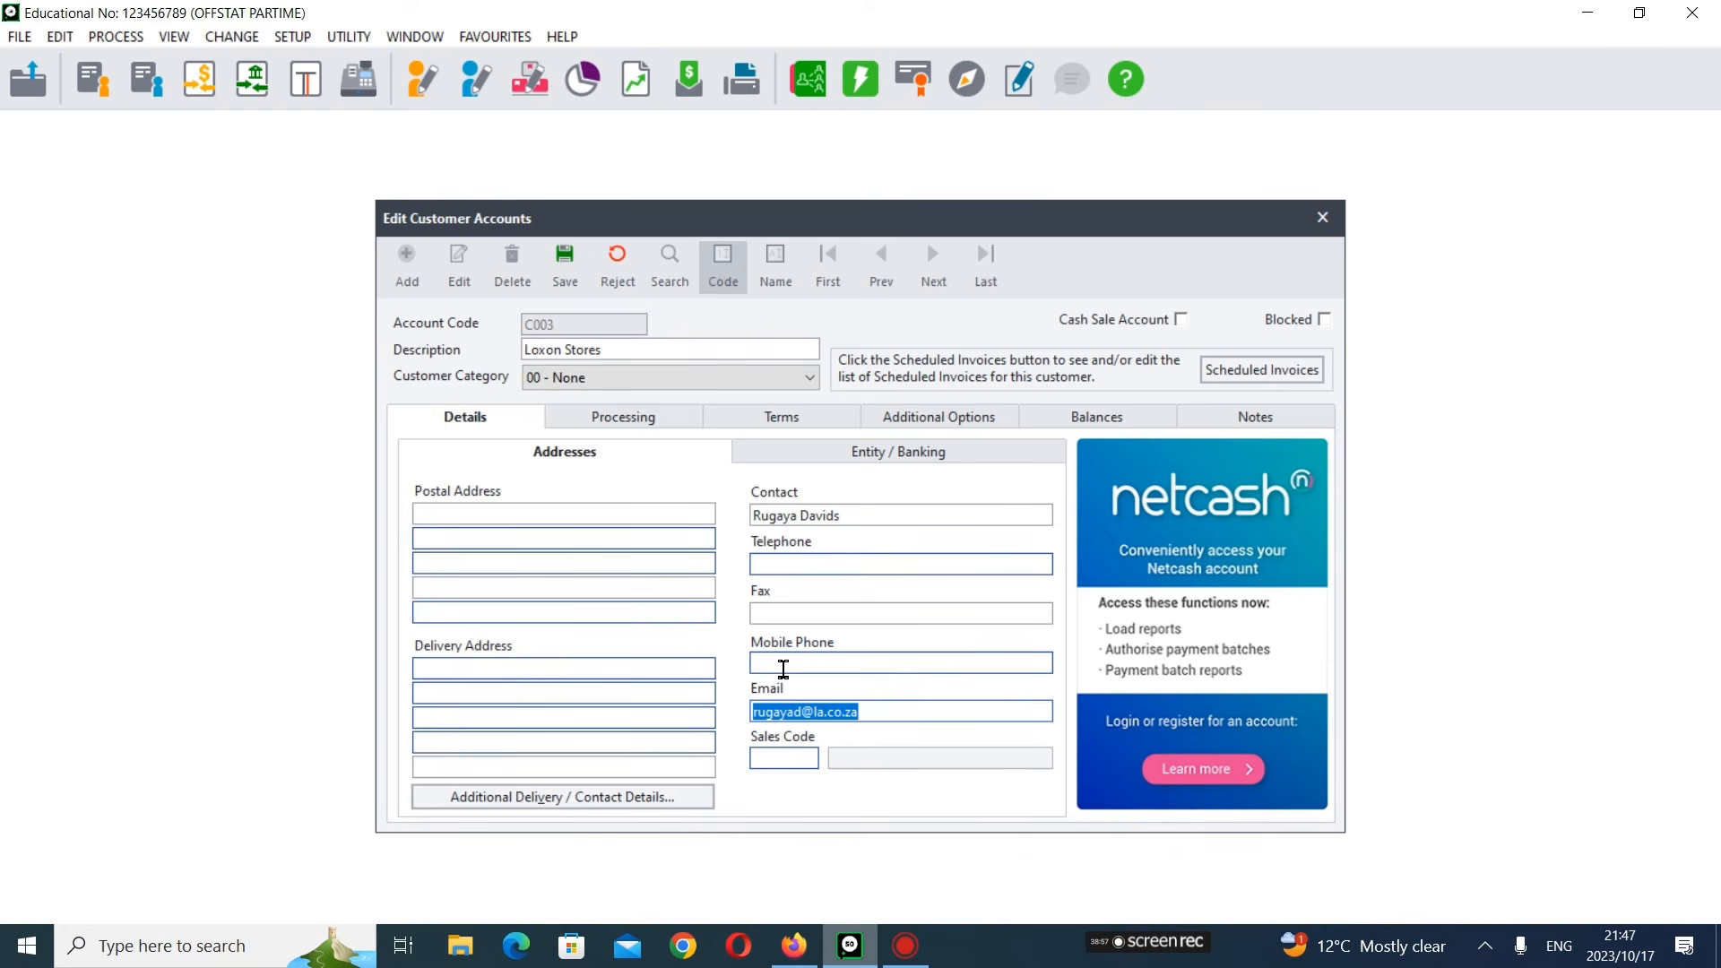
left_click(787, 563)
right_click(787, 565)
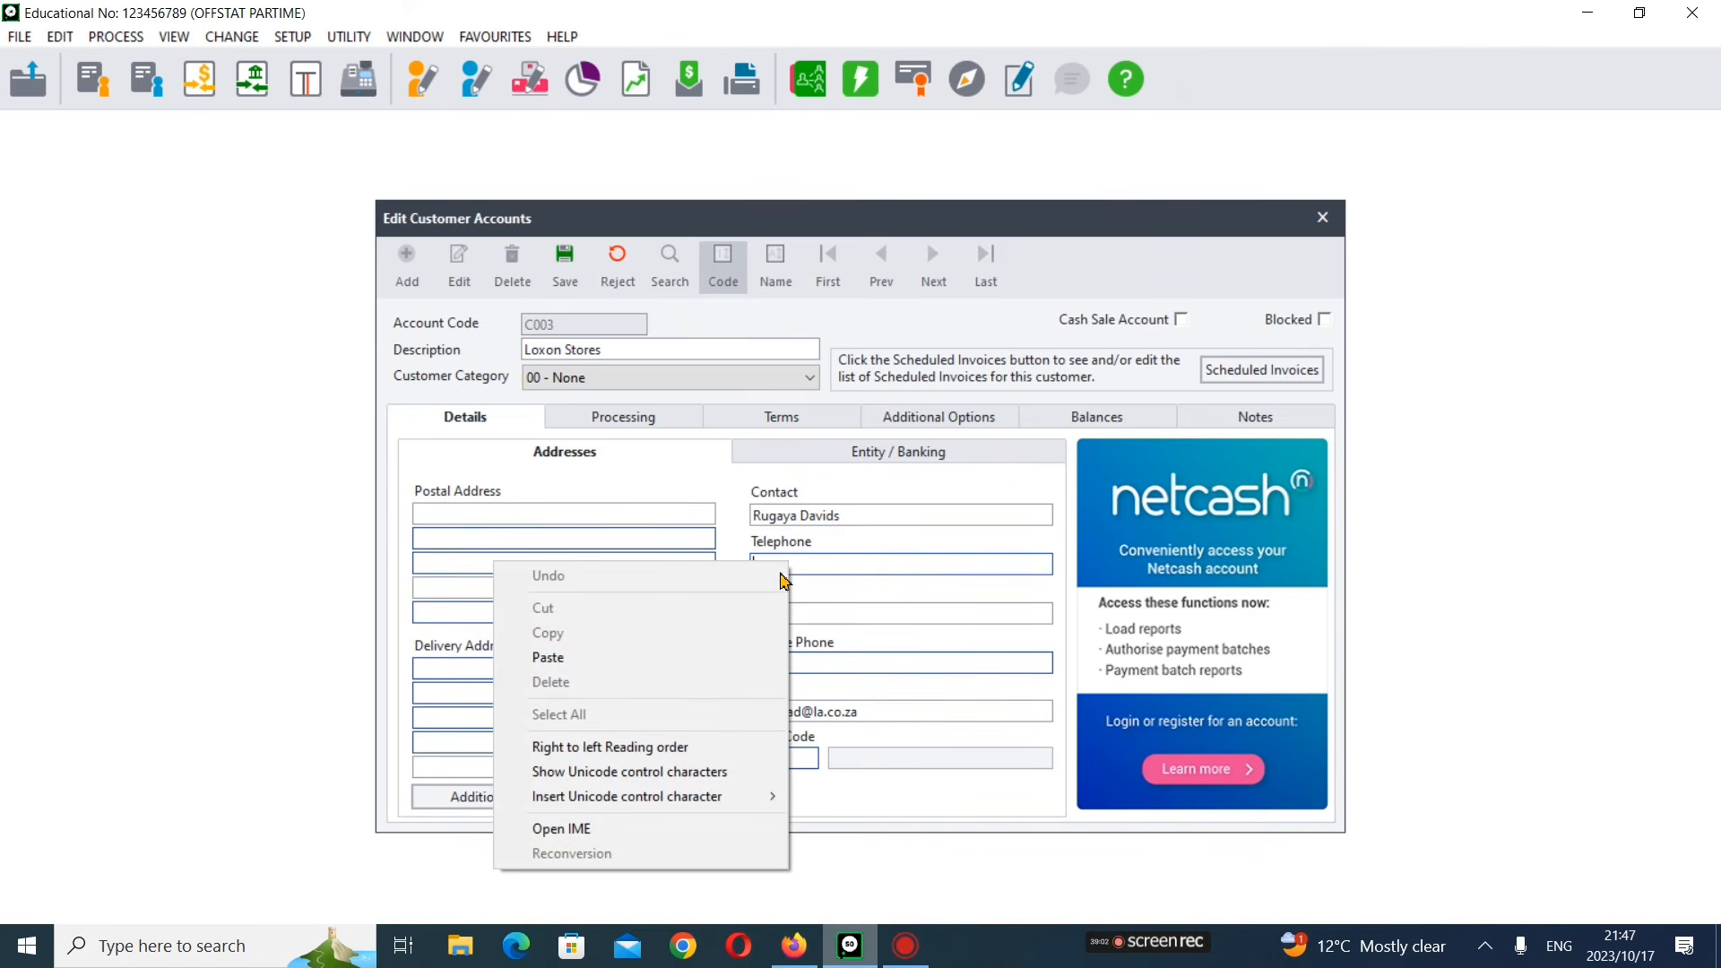
left_click(640, 660)
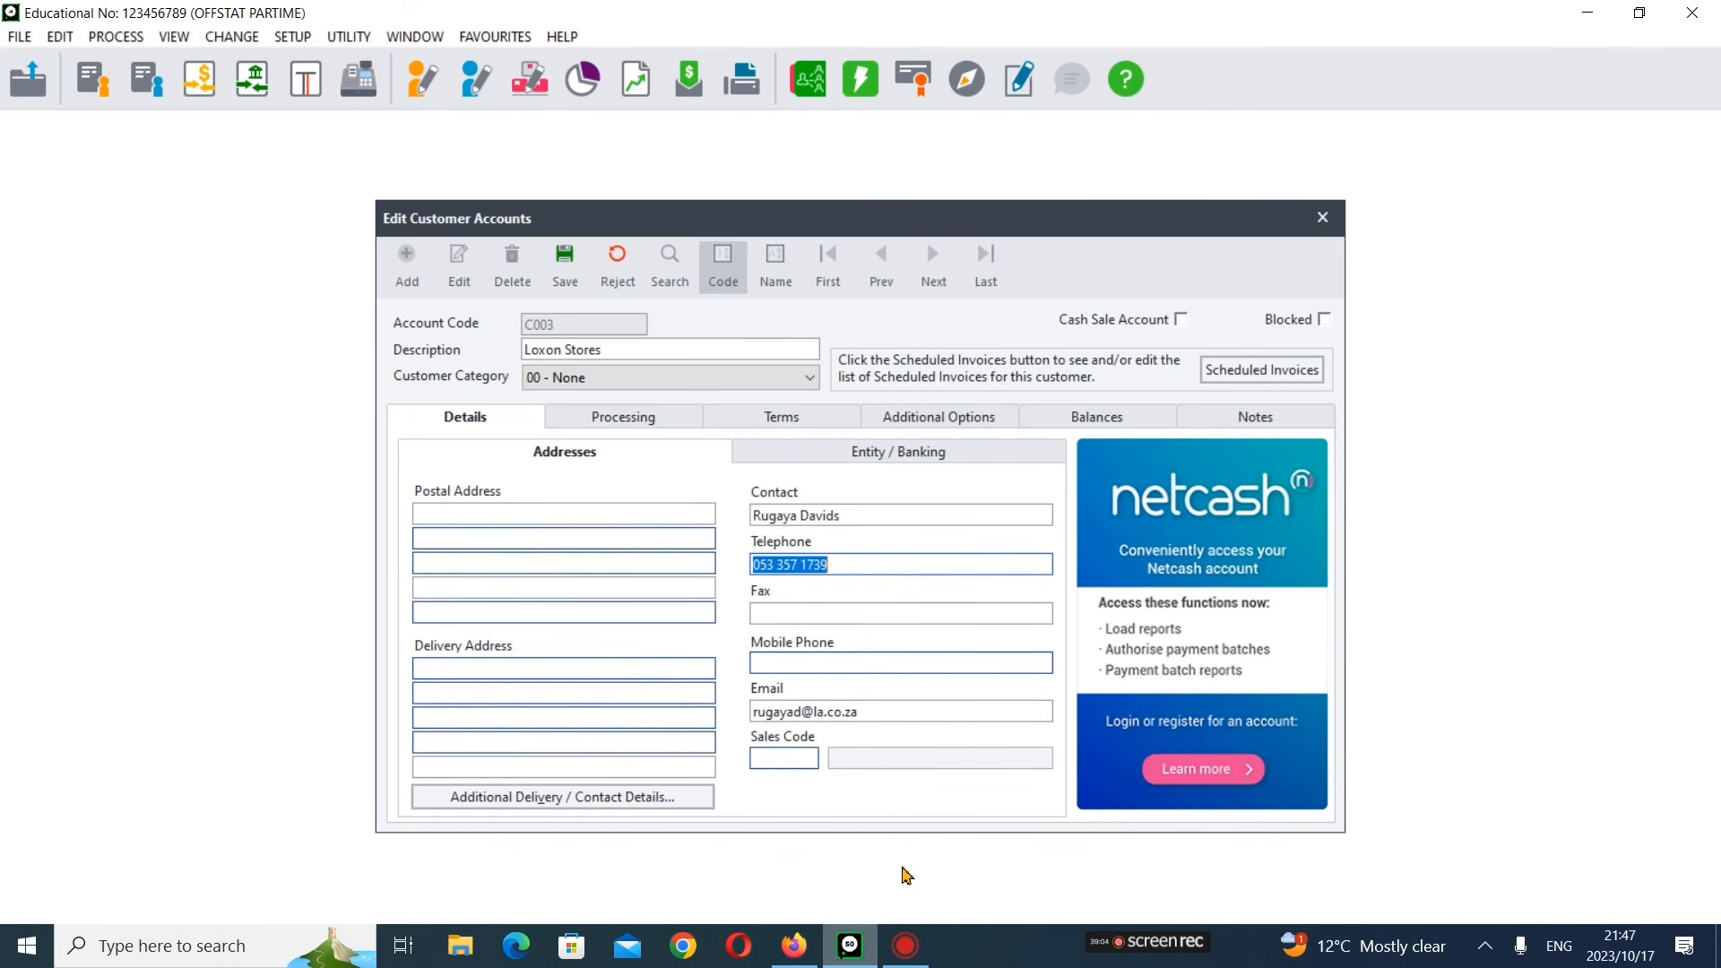
- Copy the PO box from the new-customer note into the first line of the customer's postal address
left_click(814, 955)
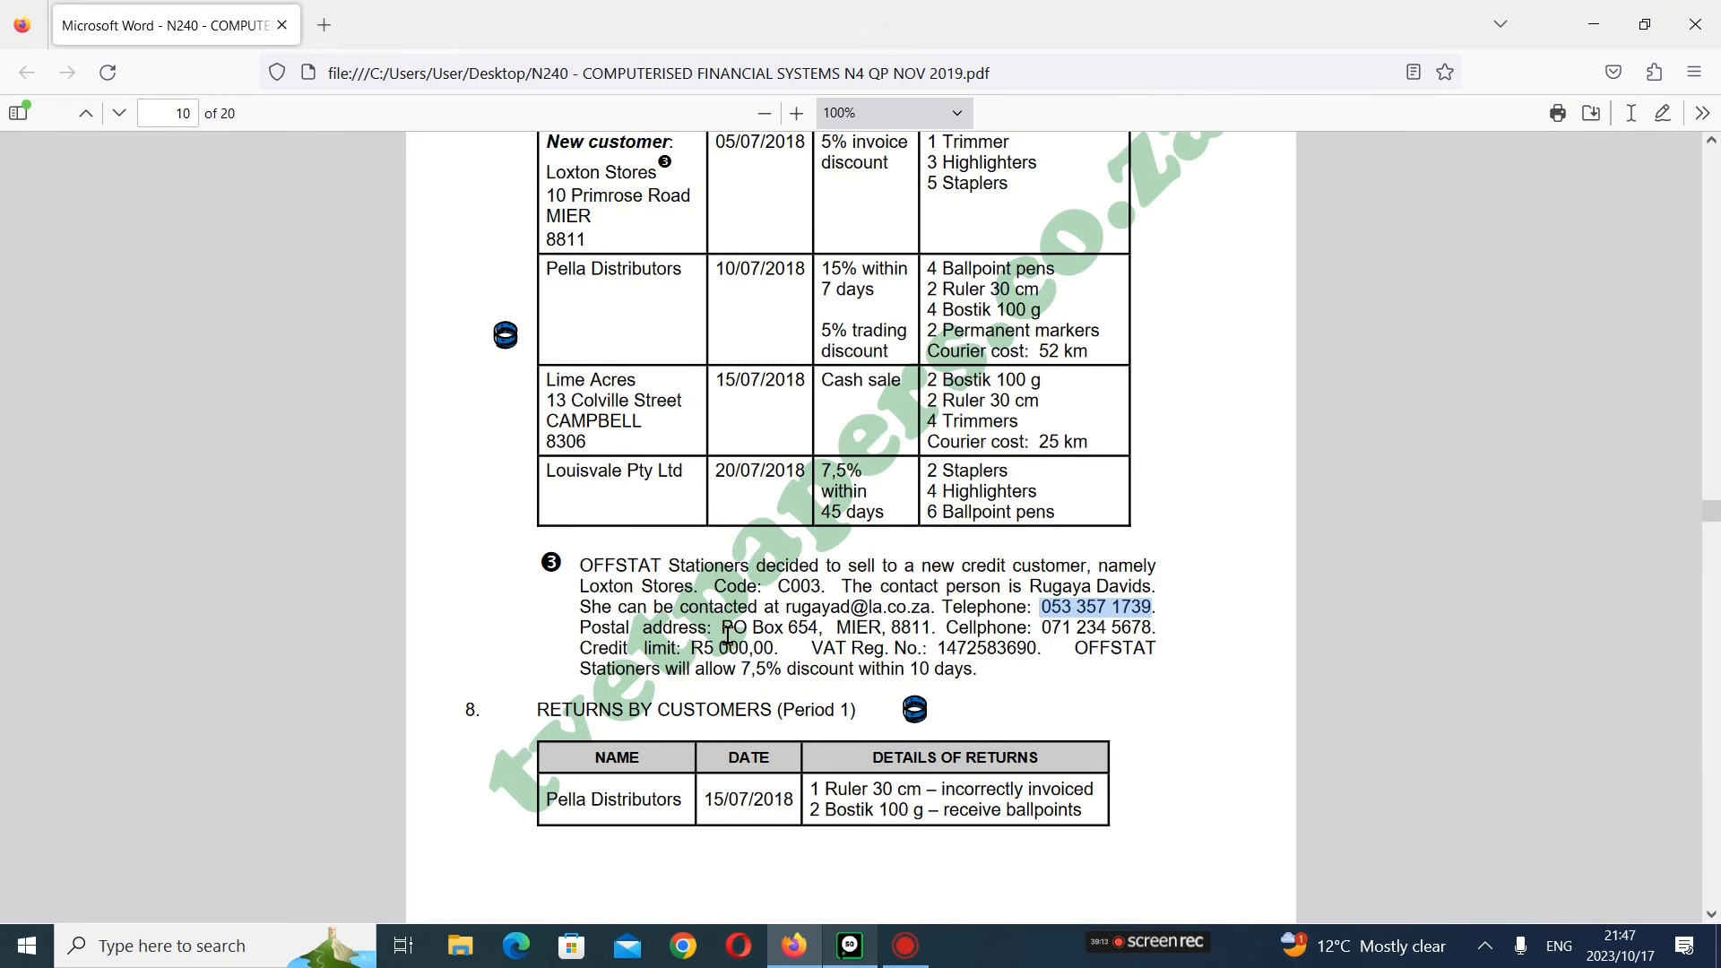
left_click_drag(723, 633, 823, 638)
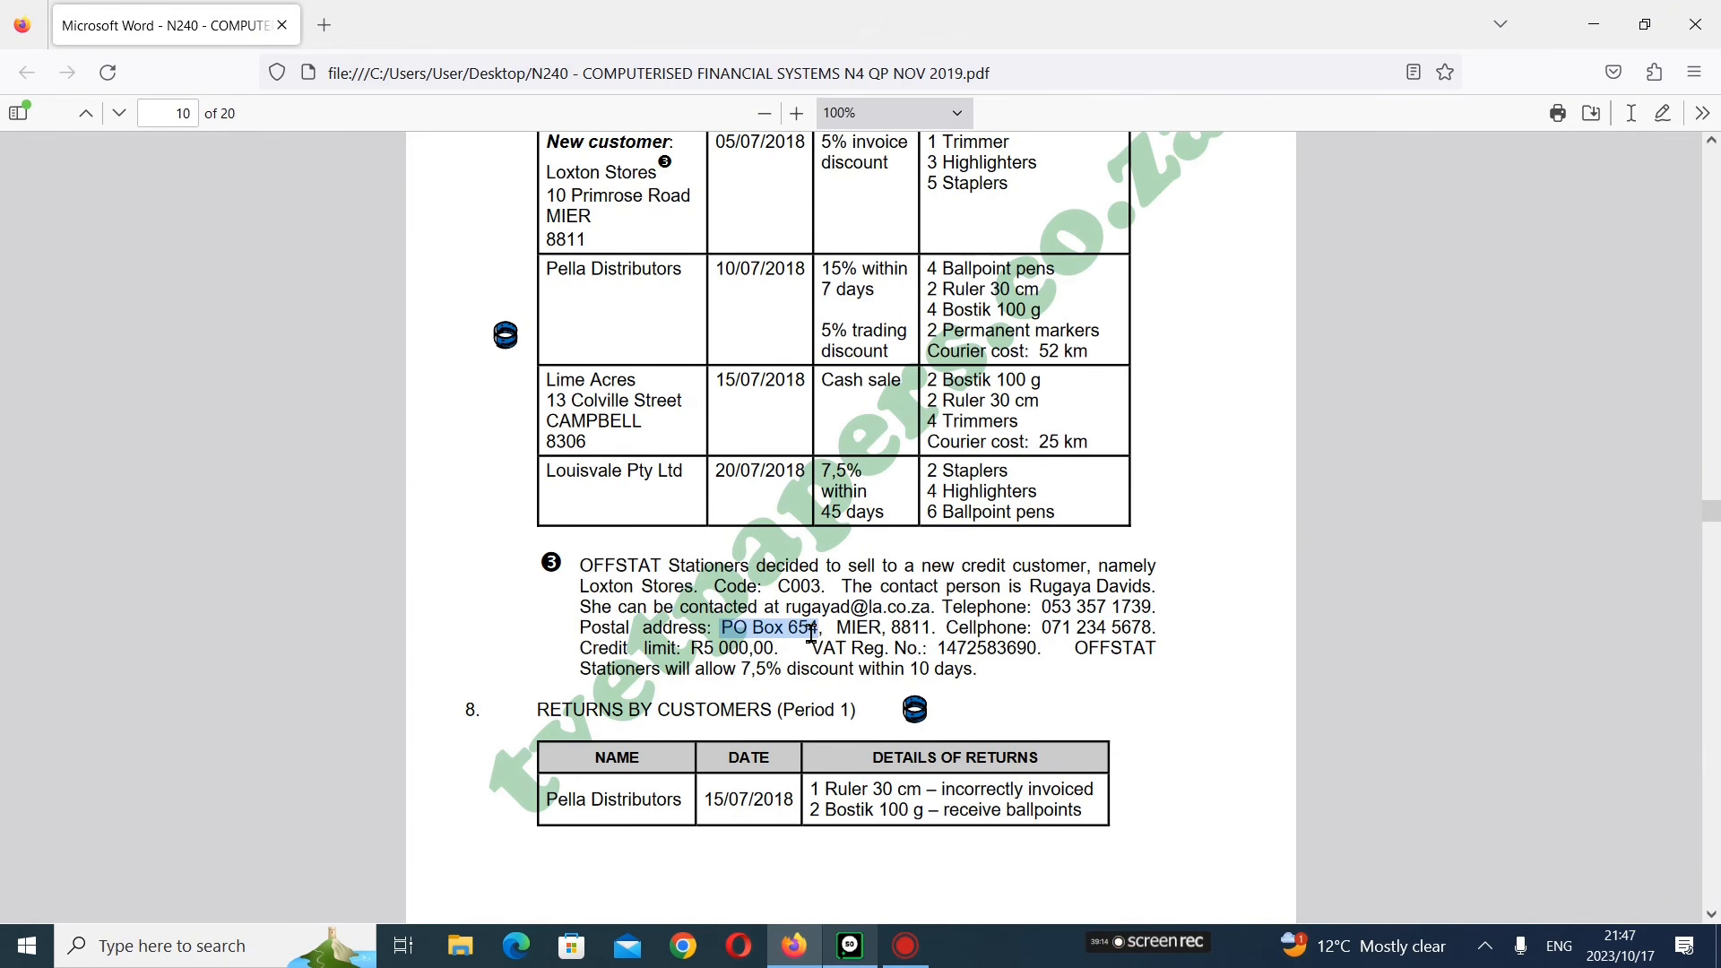
right_click(811, 634)
left_click(850, 657)
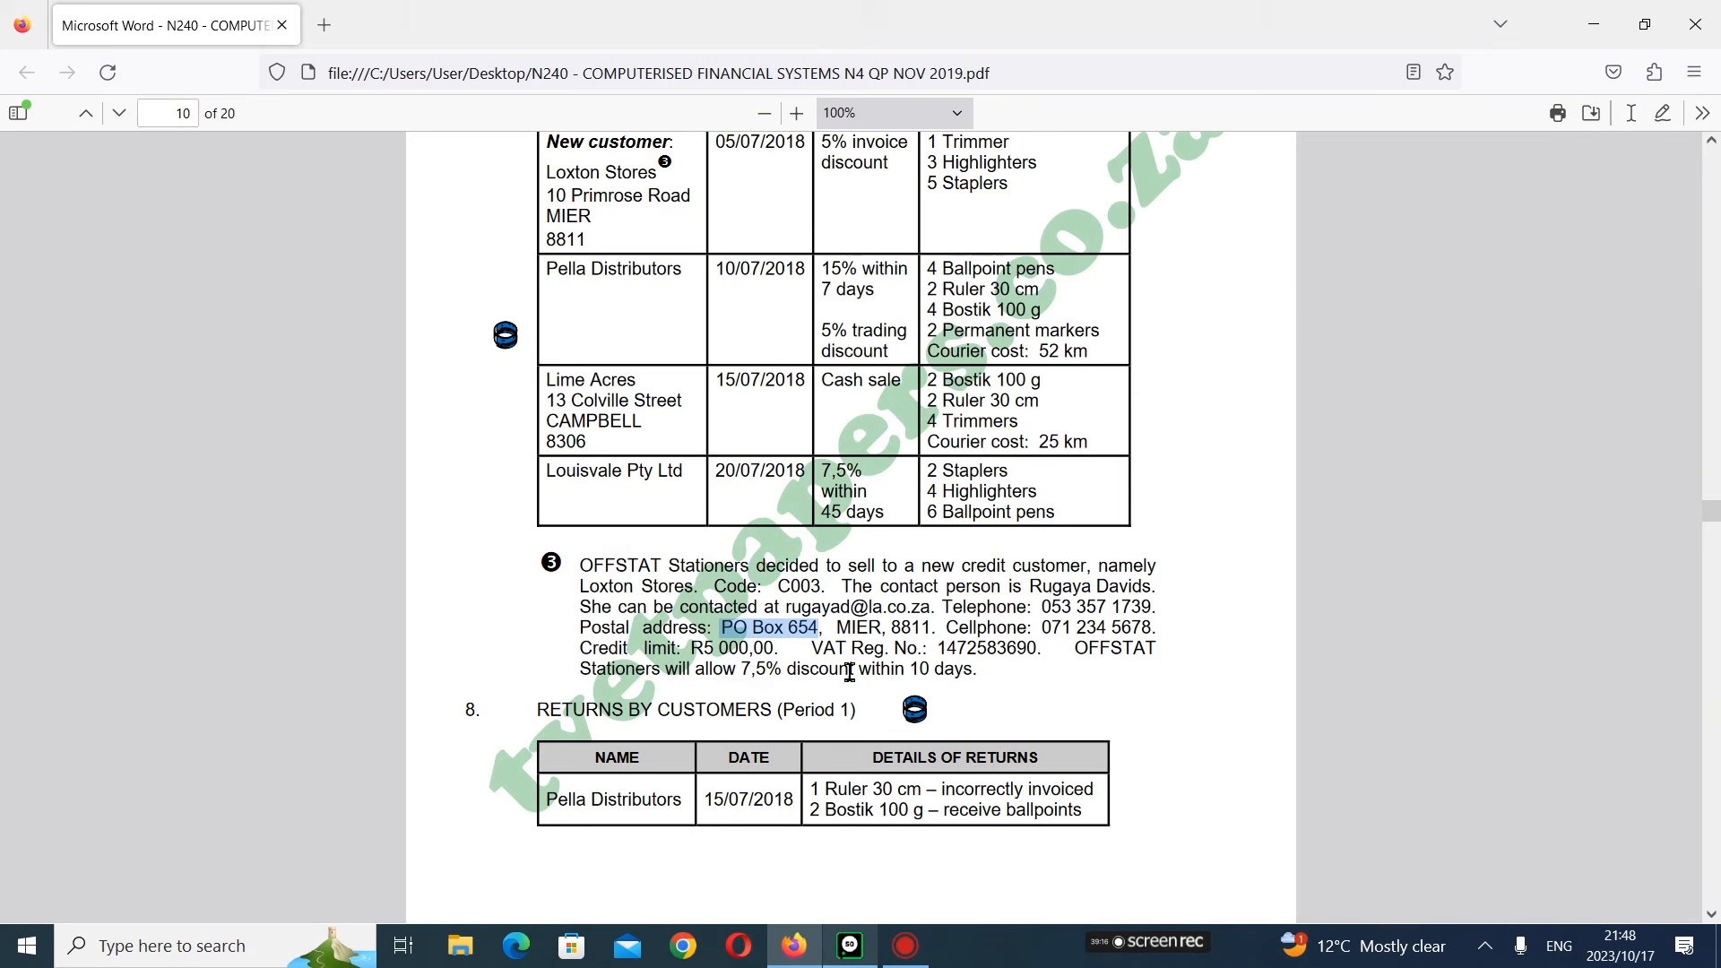
left_click(850, 945)
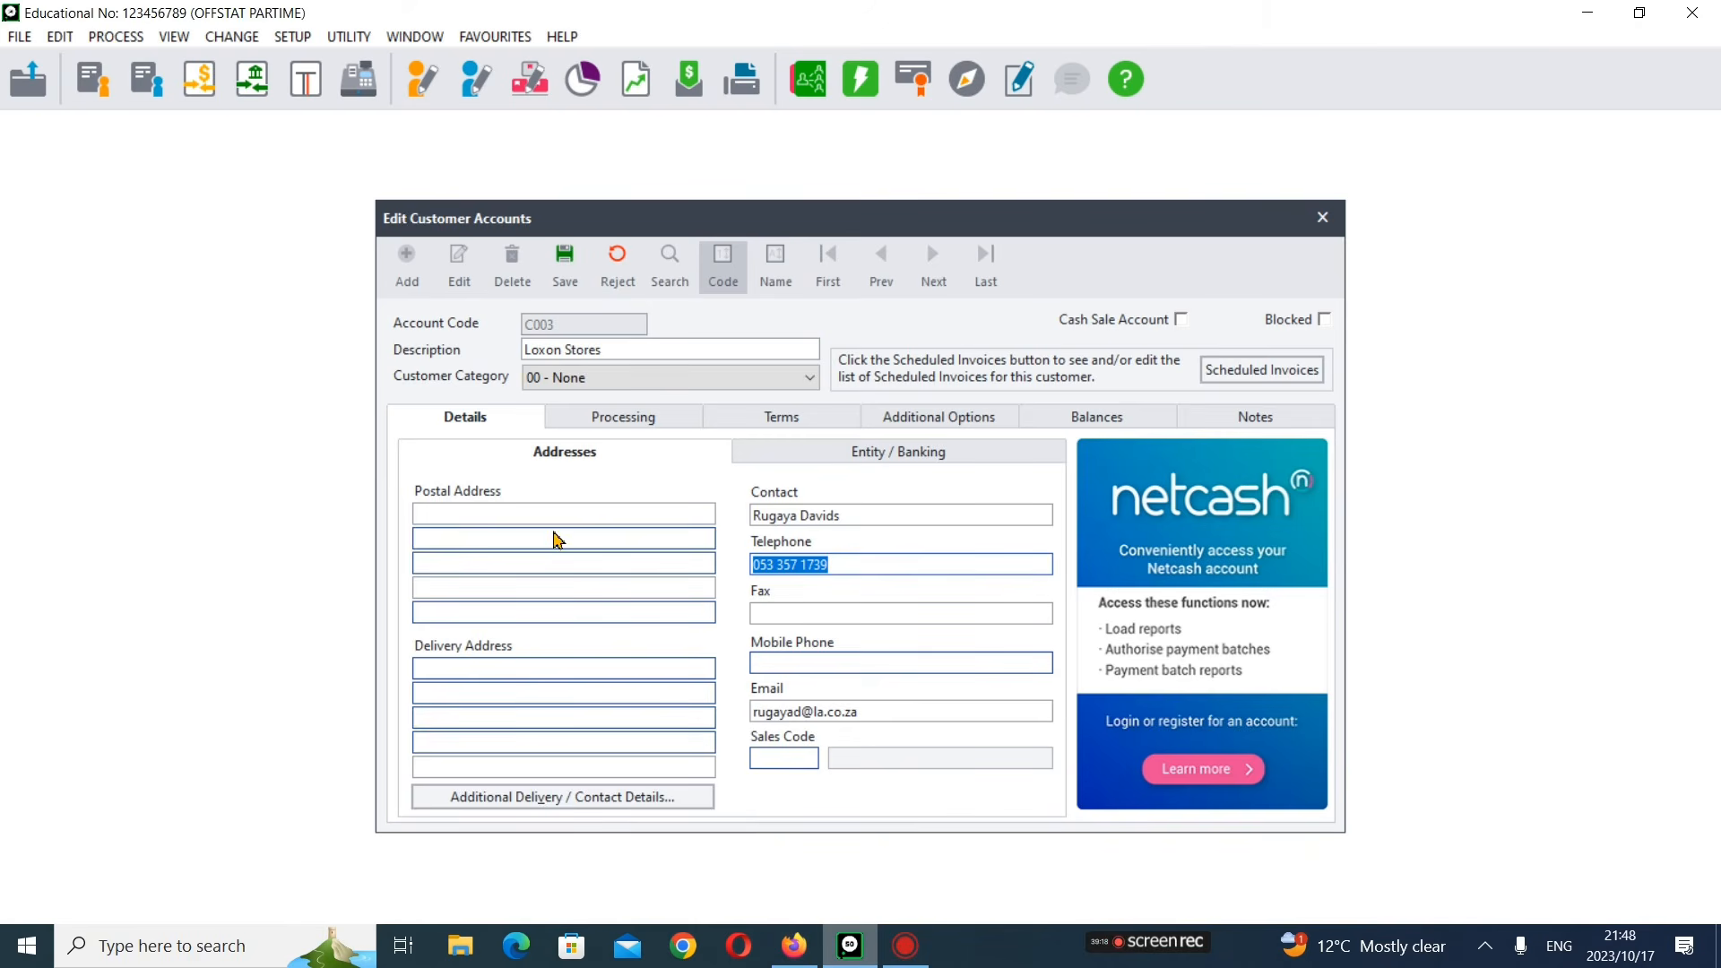
left_click(550, 514)
right_click(548, 514)
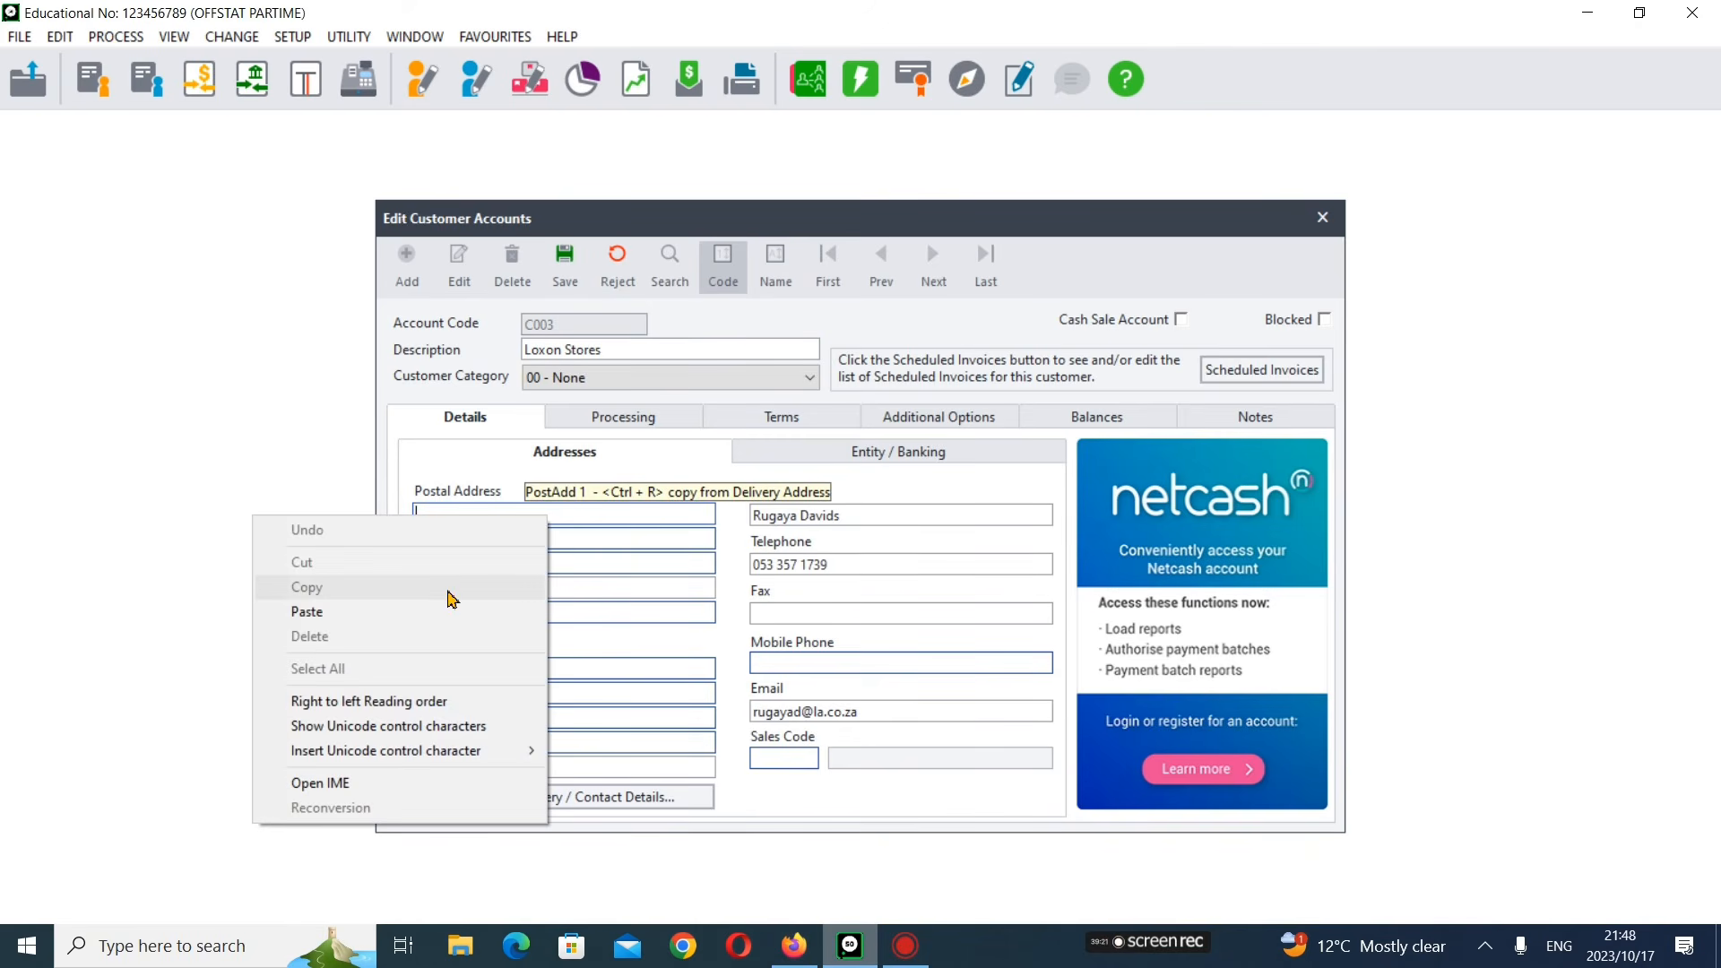
left_click(450, 617)
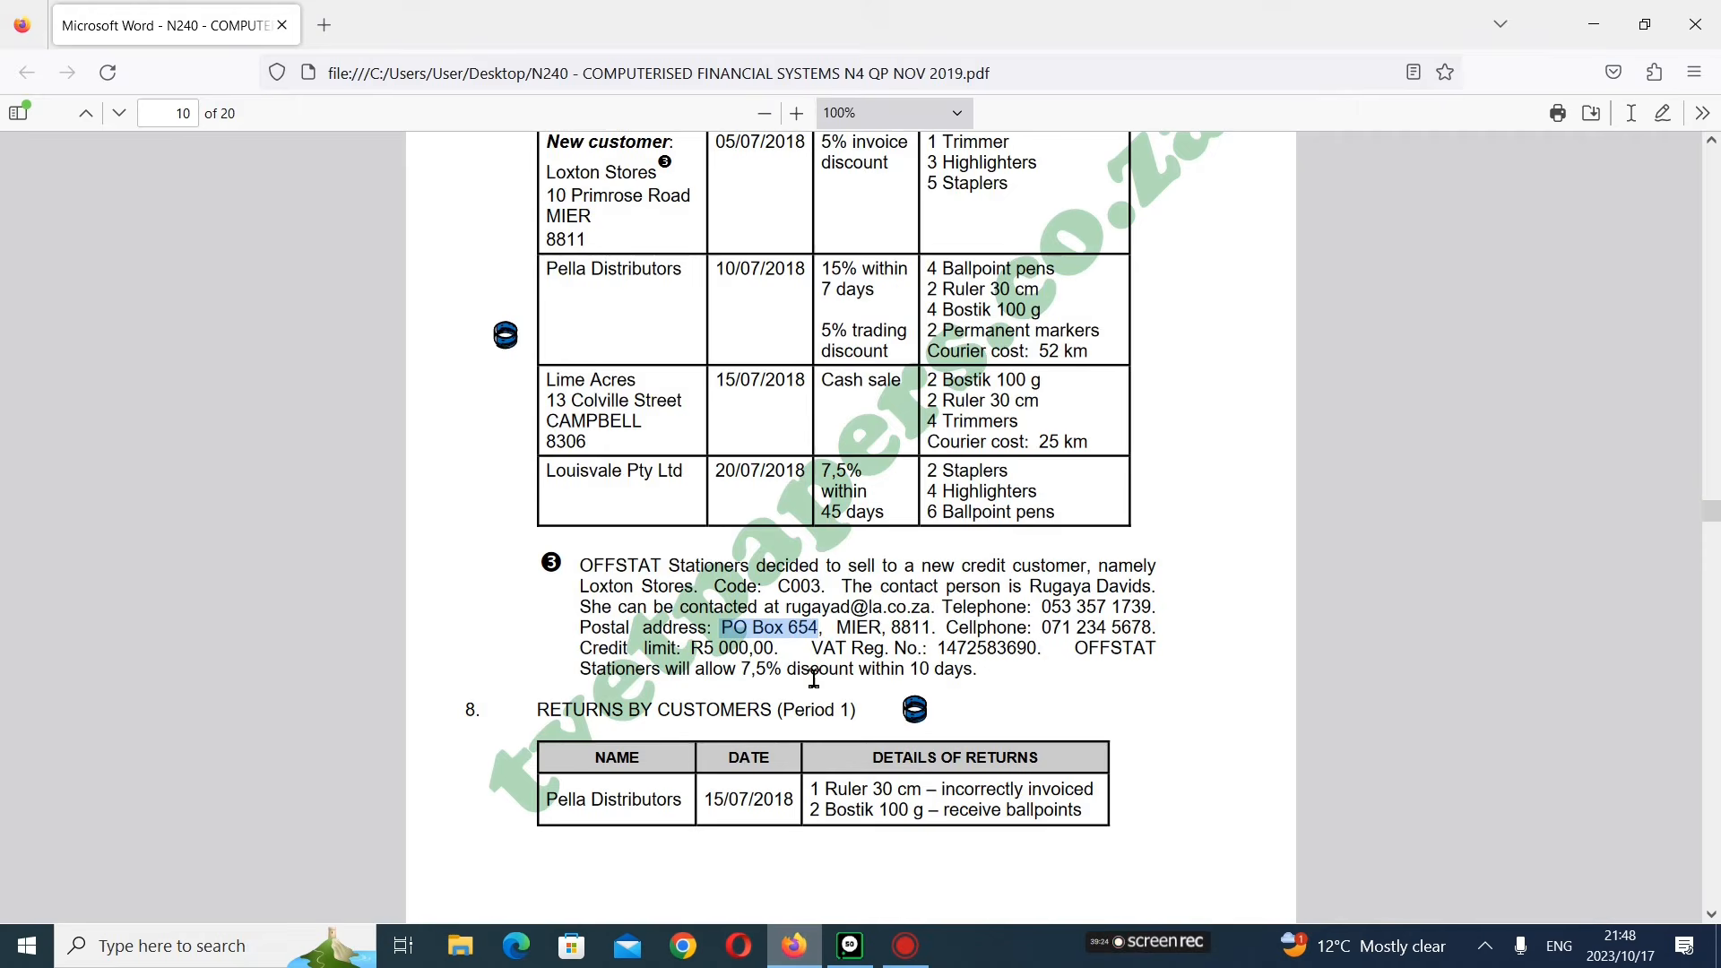
- Complete the postal address with the town copied from the question paper on the second line and the postal code on the third
left_click(793, 946)
left_click_drag(845, 635, 889, 633)
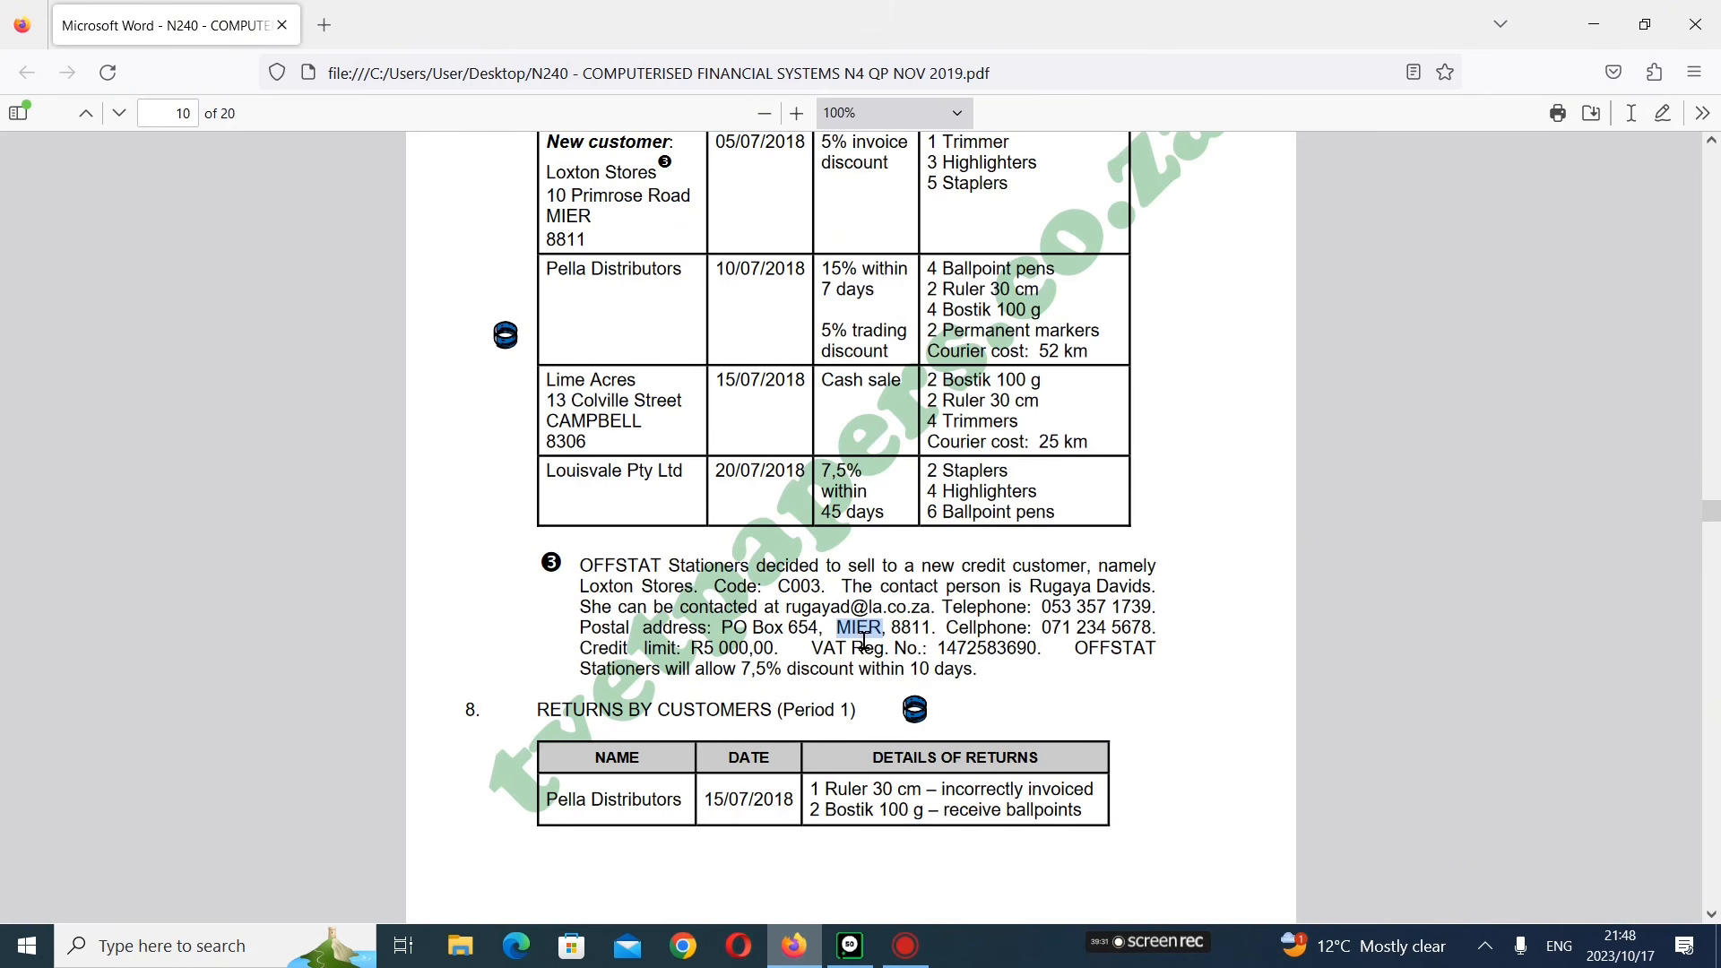
right_click(868, 633)
left_click(896, 654)
left_click(850, 945)
left_click(496, 538)
right_click(494, 539)
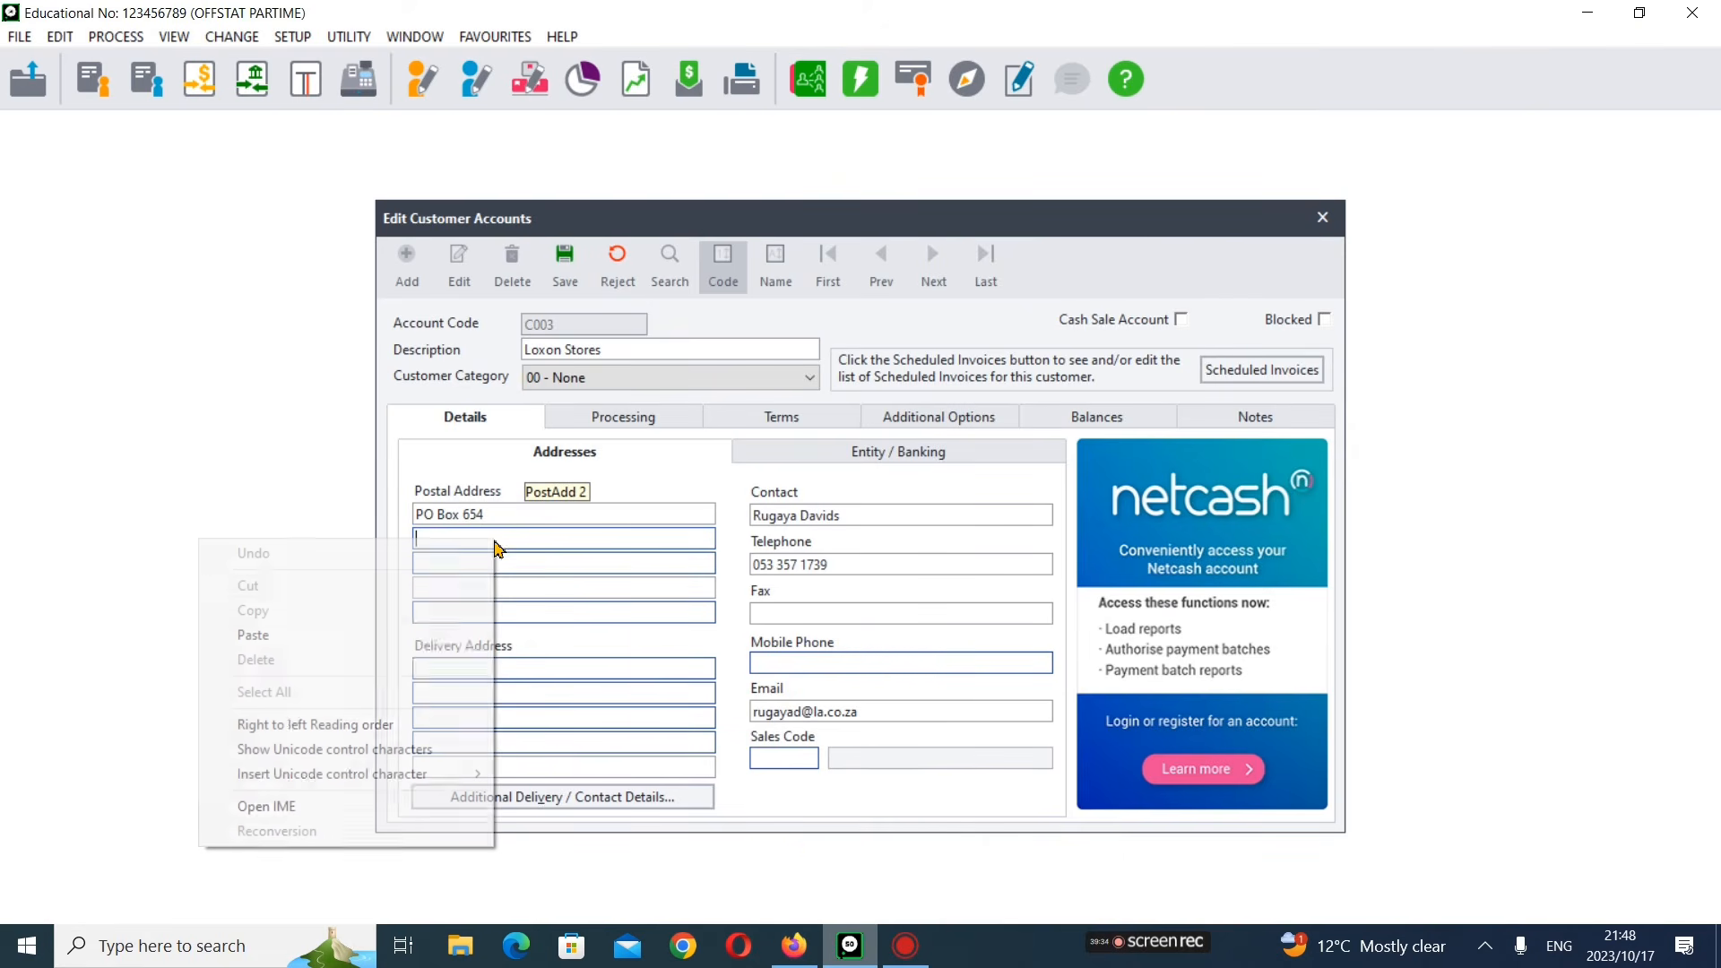
left_click(425, 635)
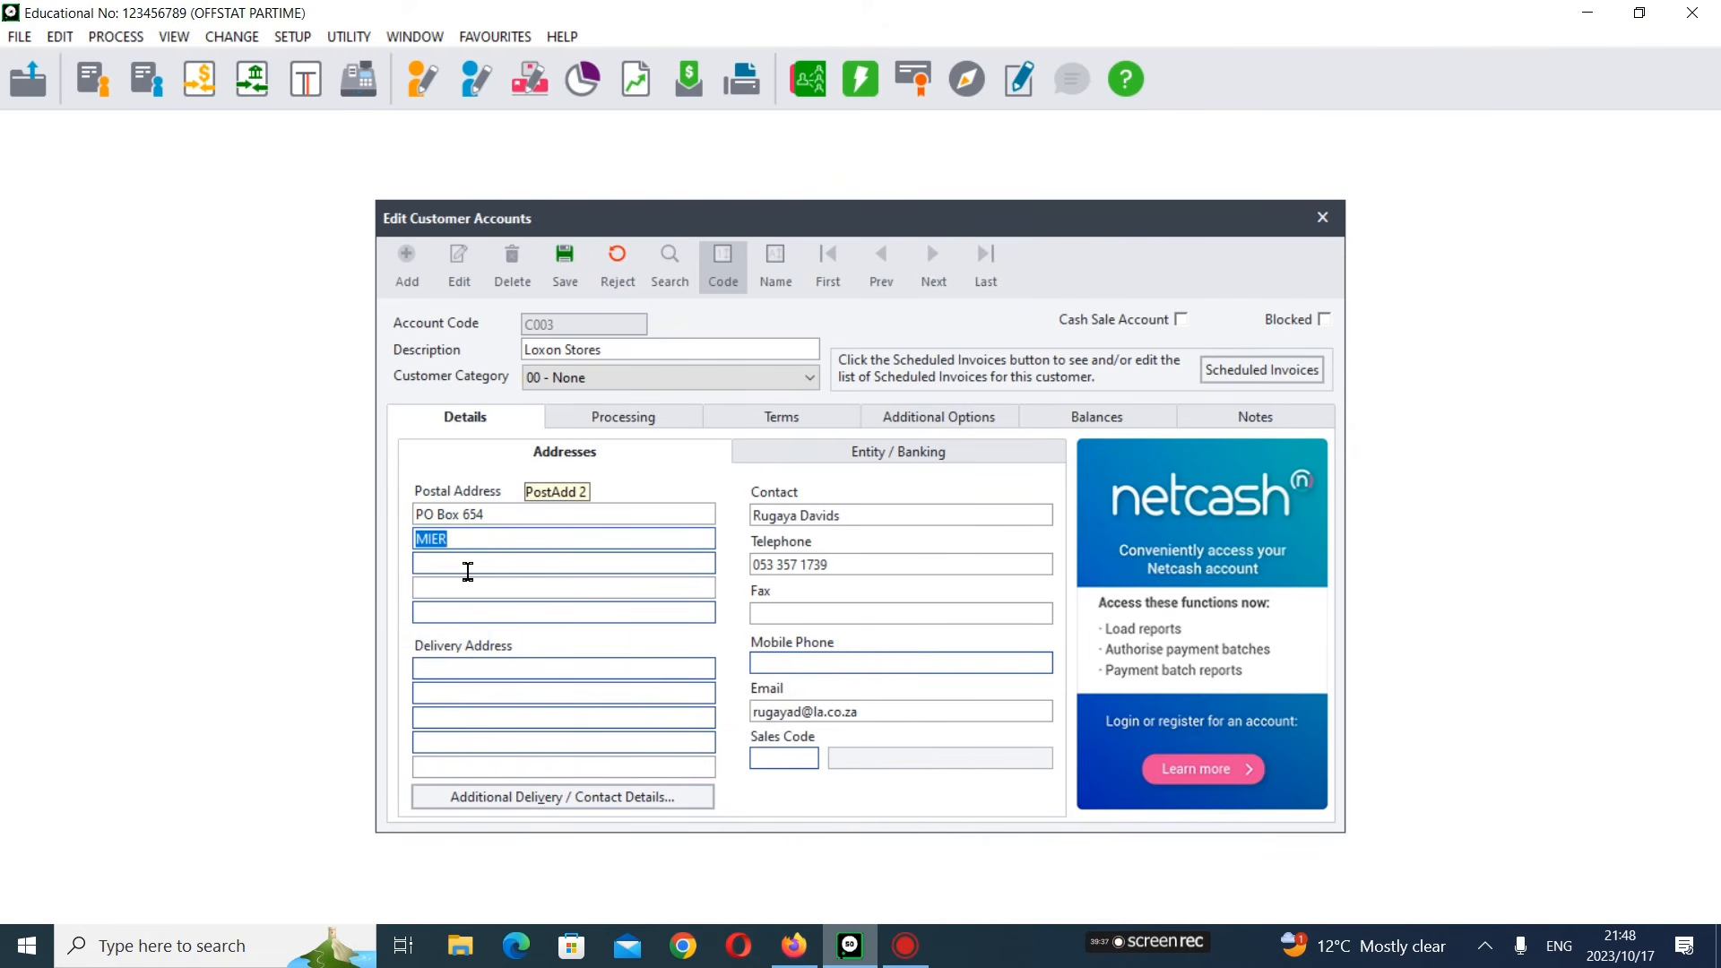
left_click(467, 571)
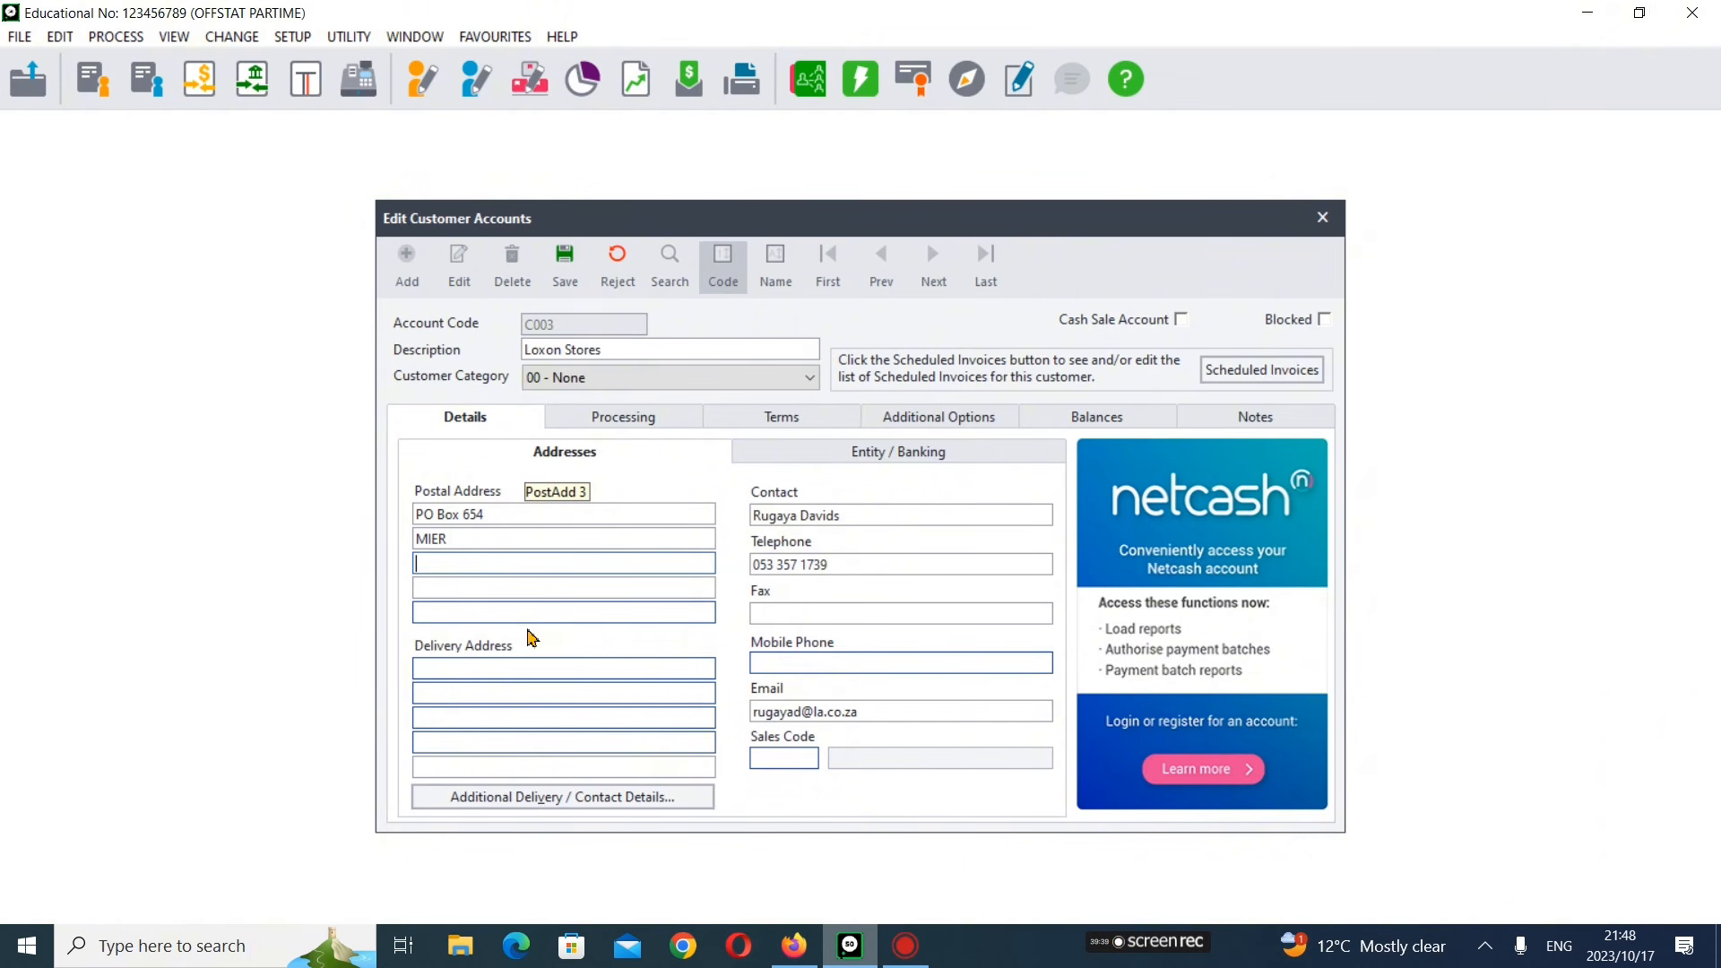
type("8811")
- Copy the cellphone number from the new-customer note into the customer's Mobile Phone field
left_click(795, 950)
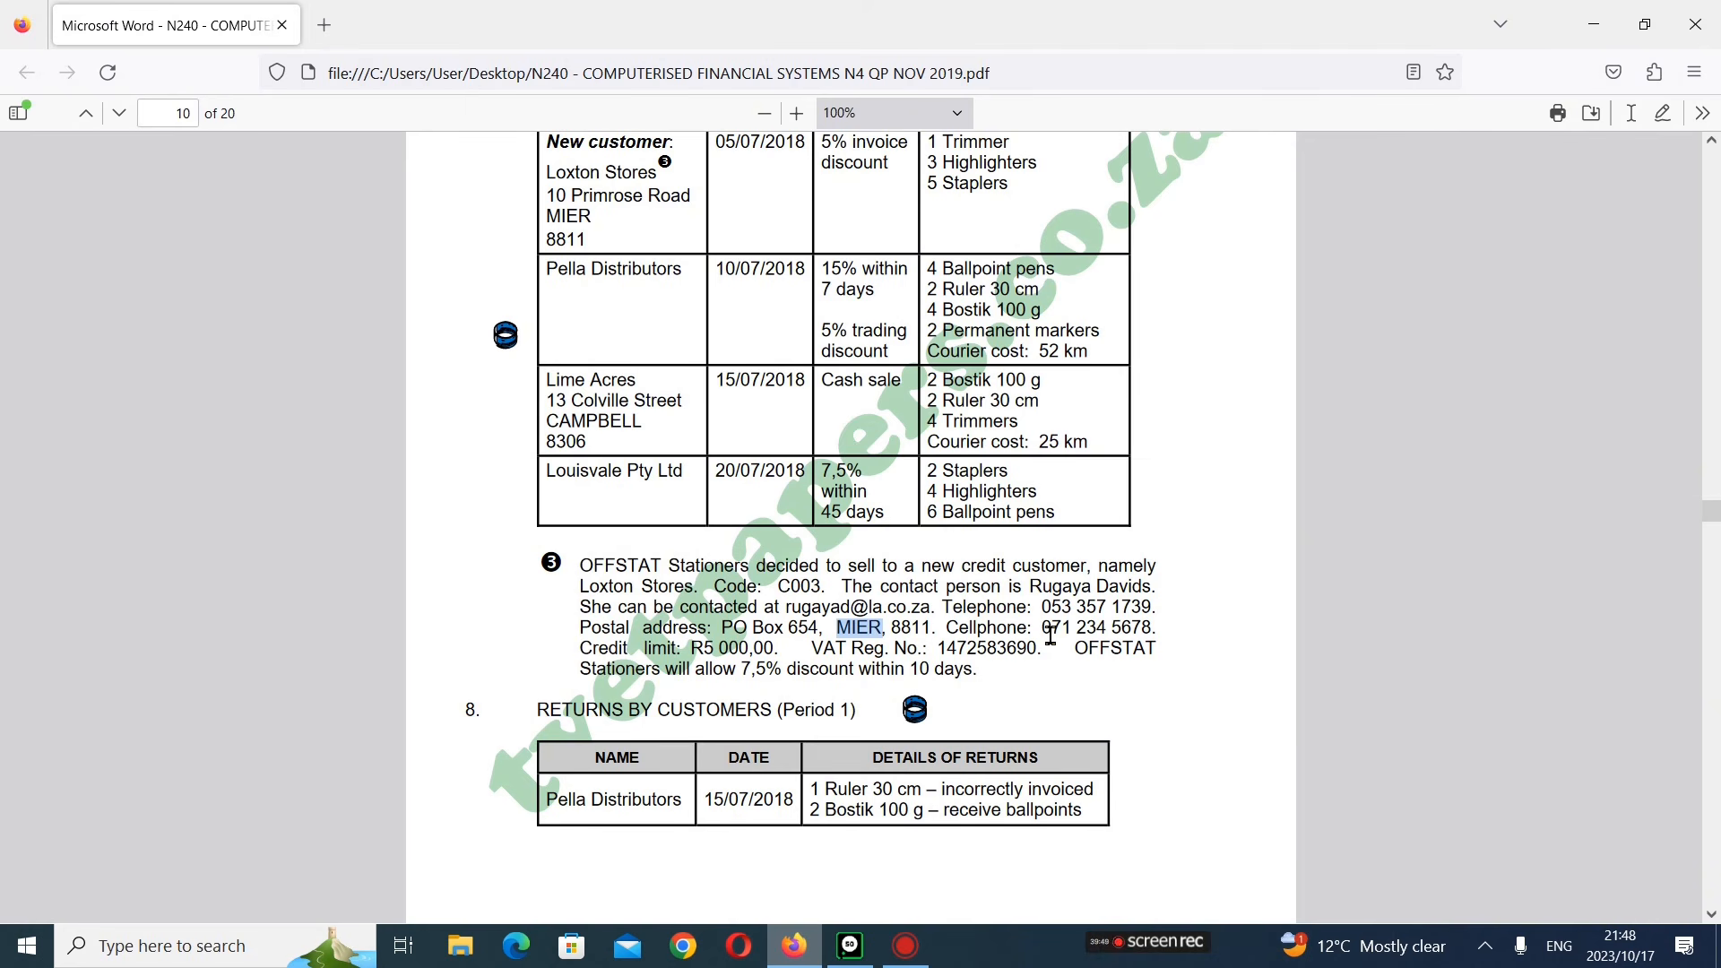
left_click_drag(1047, 632, 1156, 638)
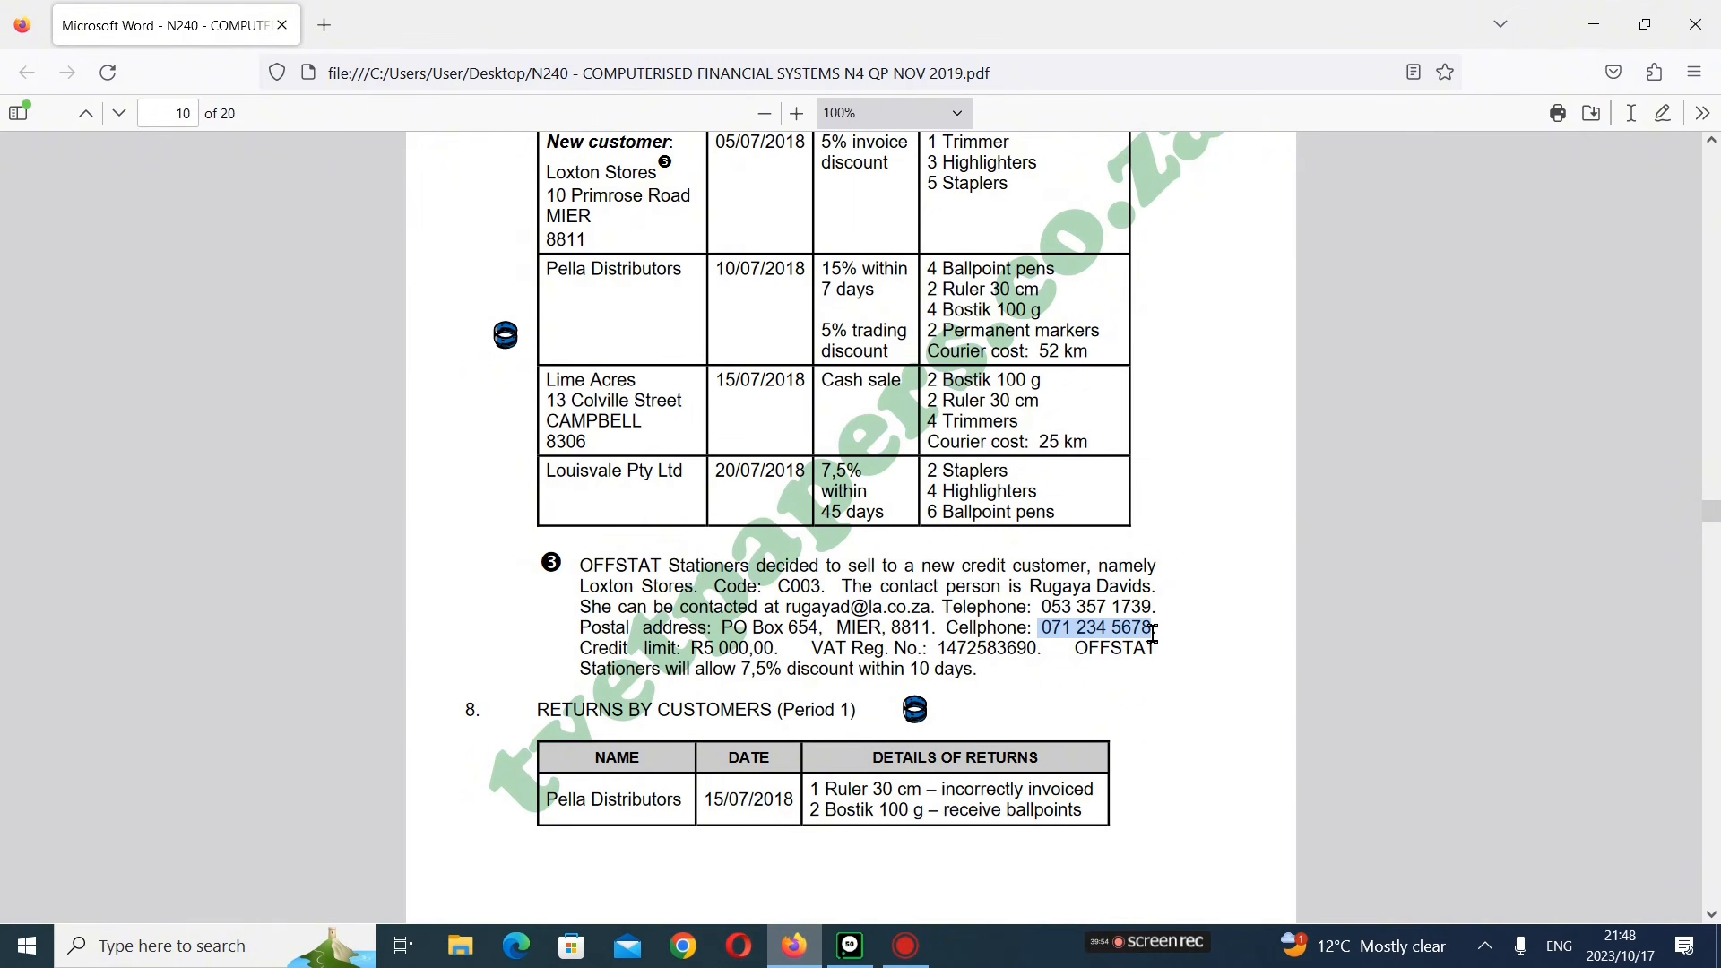
right_click(1142, 630)
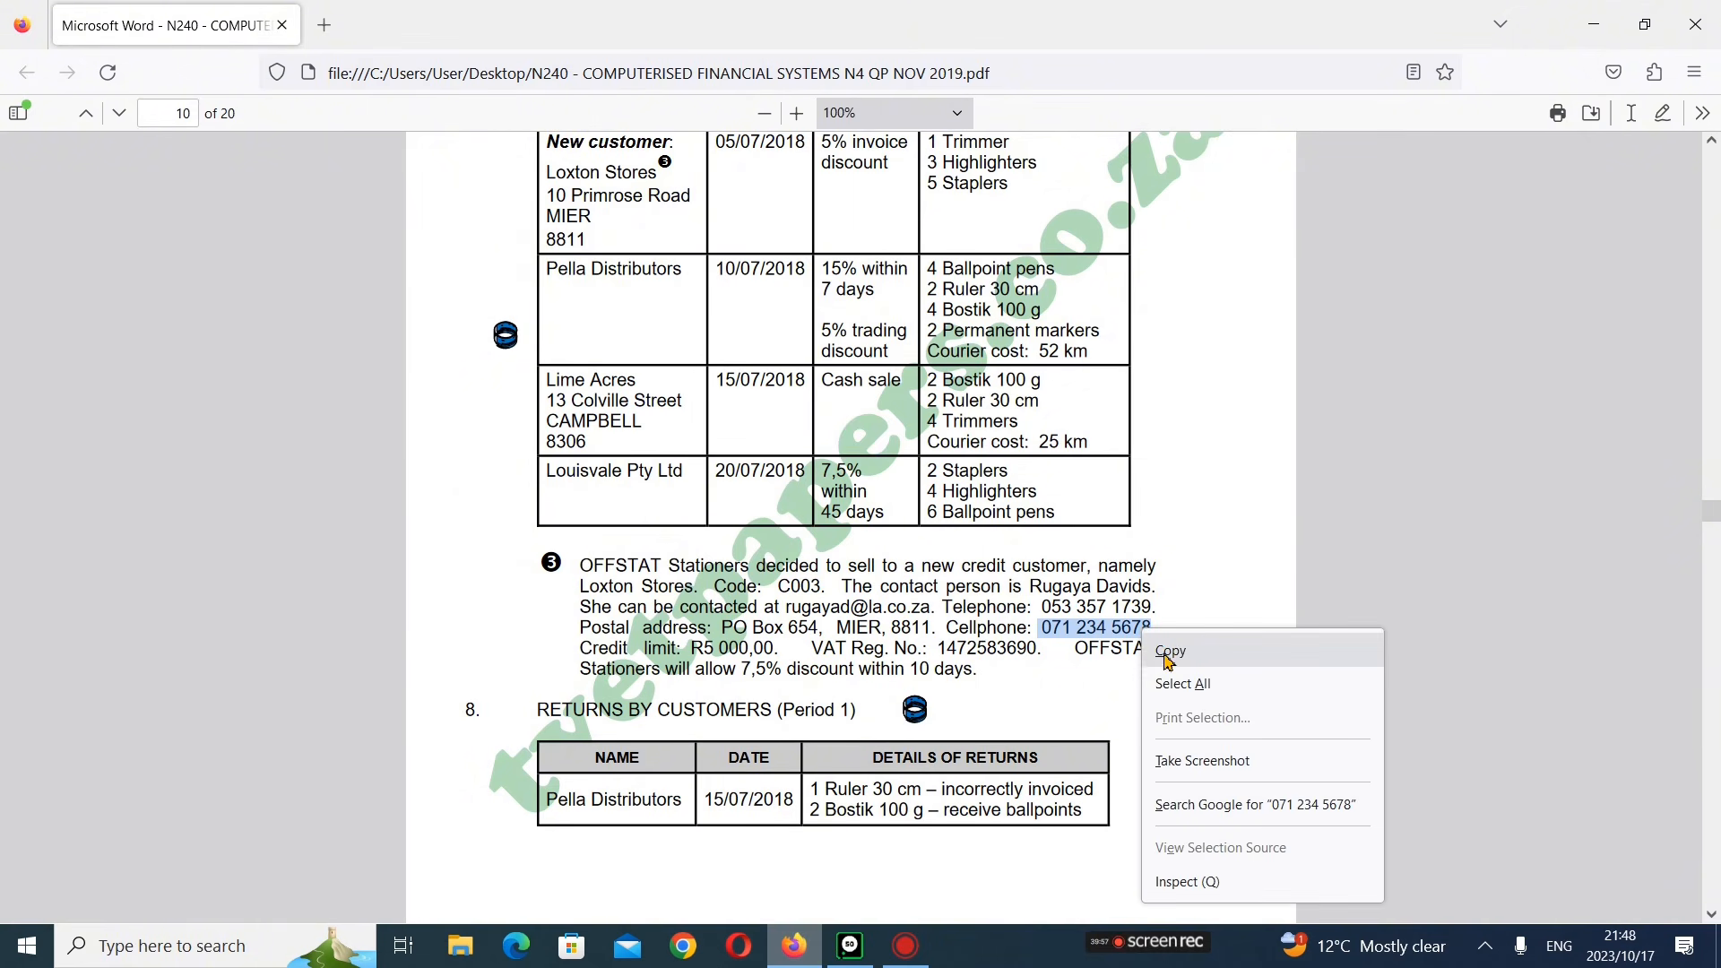
left_click(1158, 652)
left_click(850, 946)
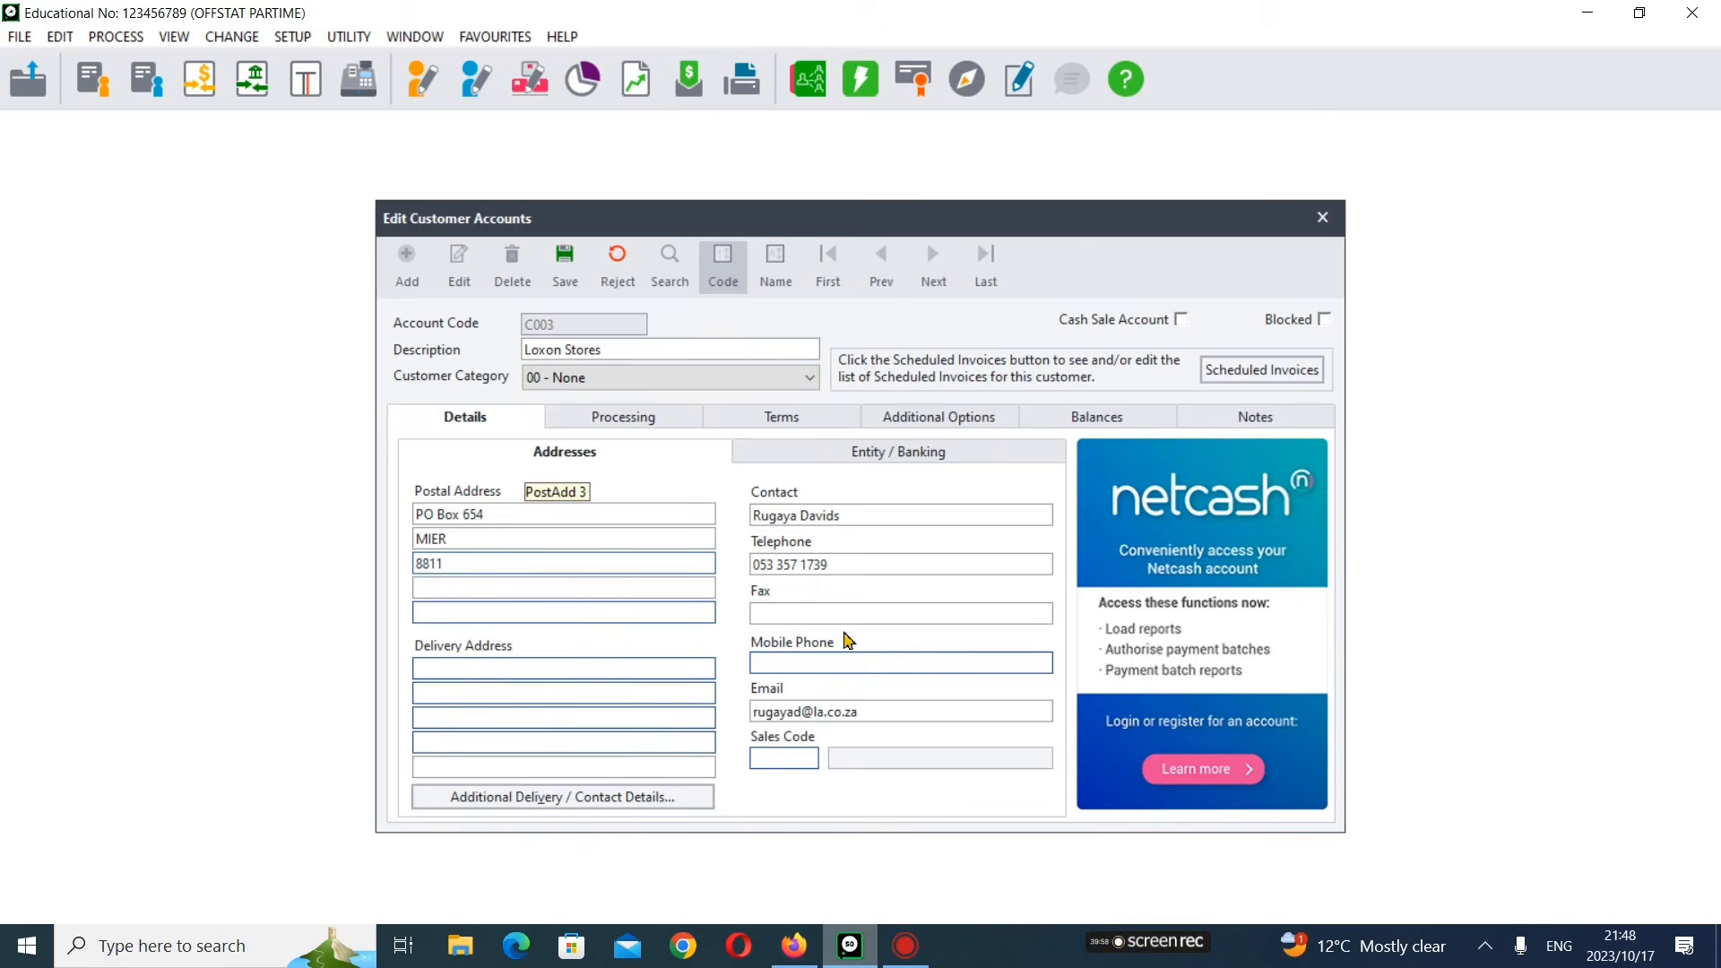
left_click(805, 660)
right_click(805, 661)
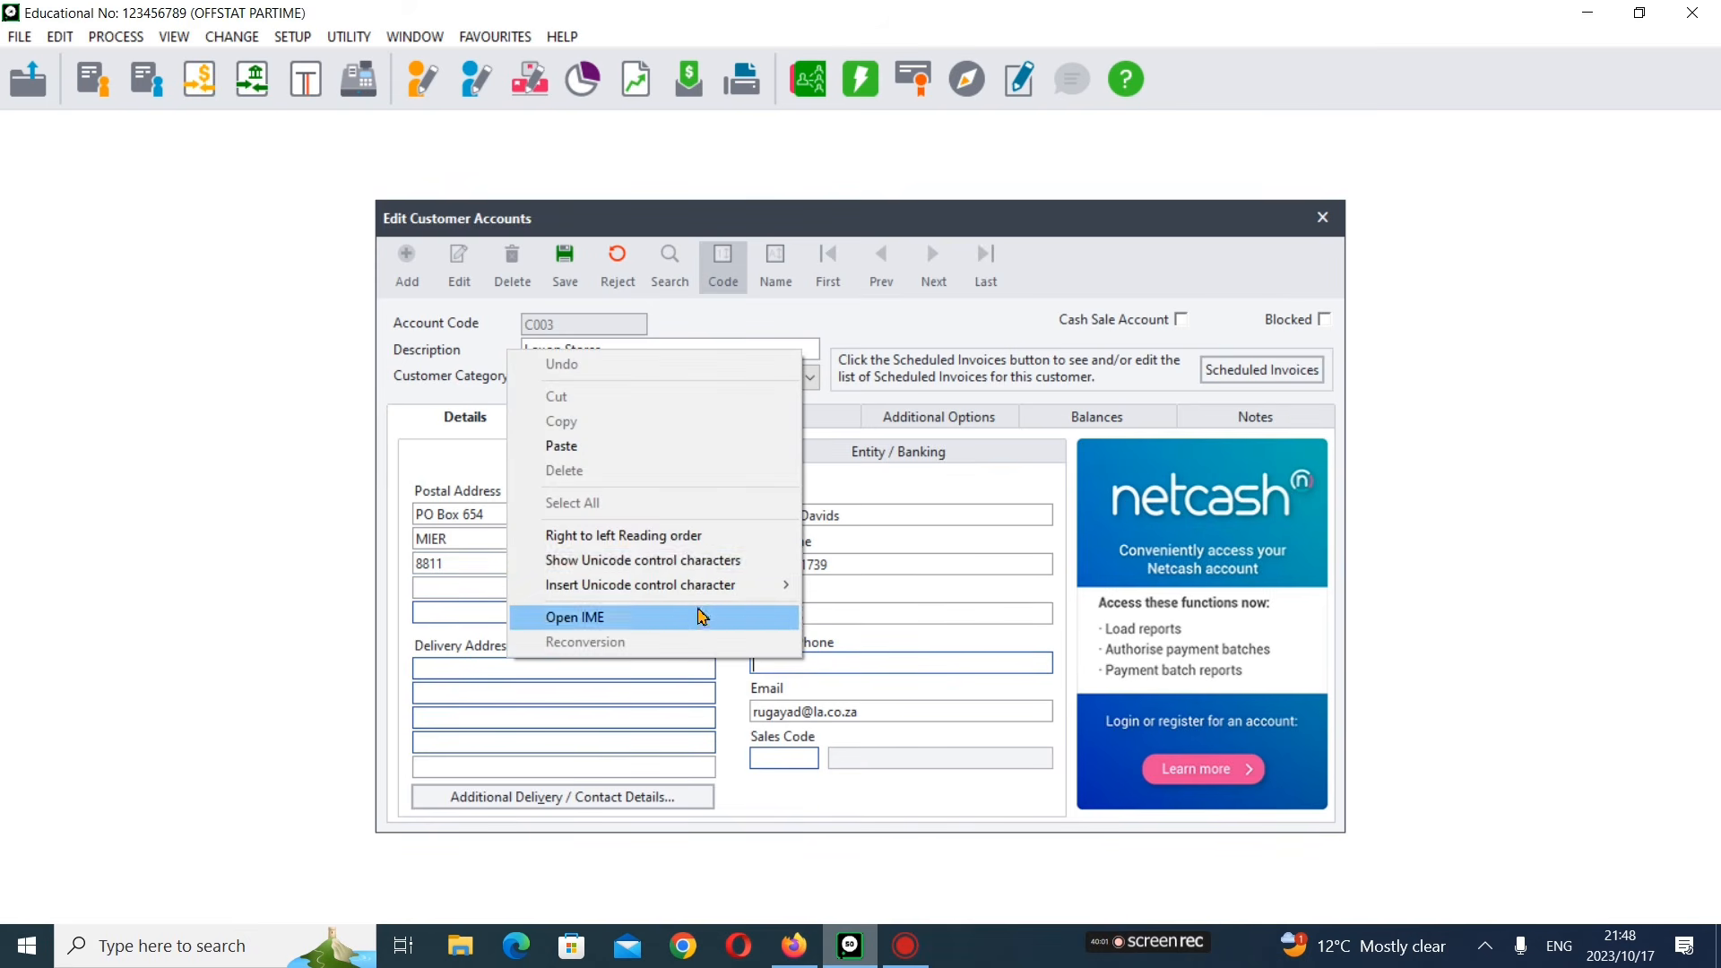
left_click(695, 448)
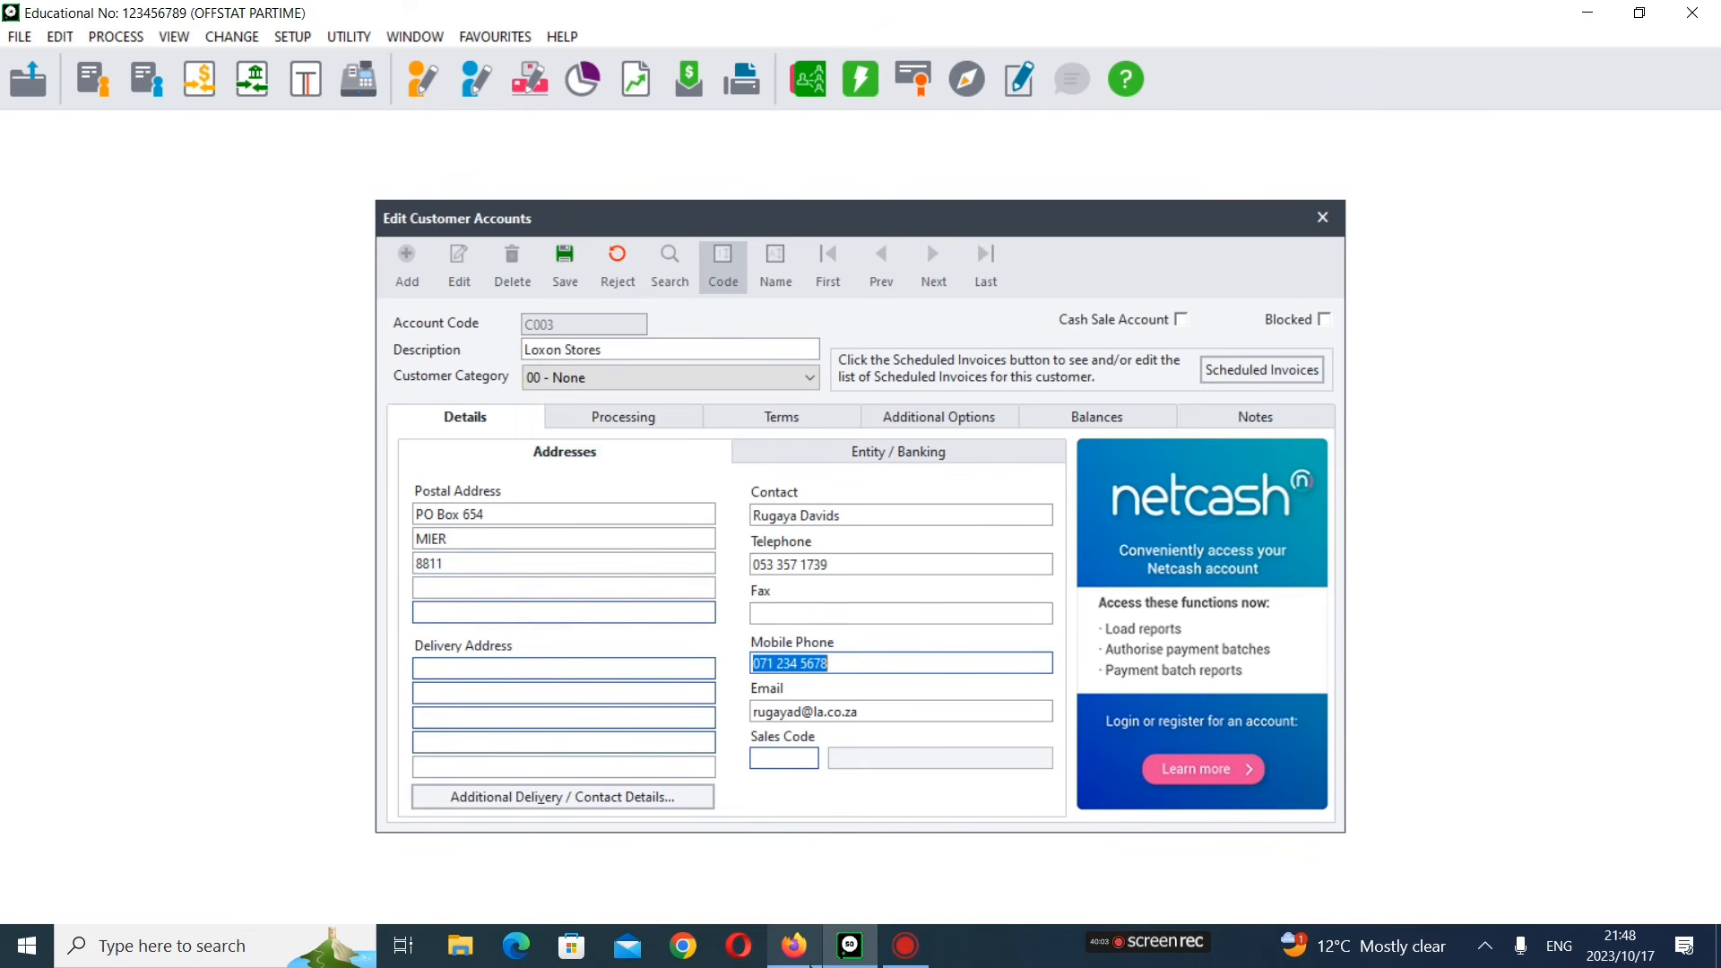
- Set the customer's credit limit to 5000 as given in the question paper's new-customer note
left_click(794, 946)
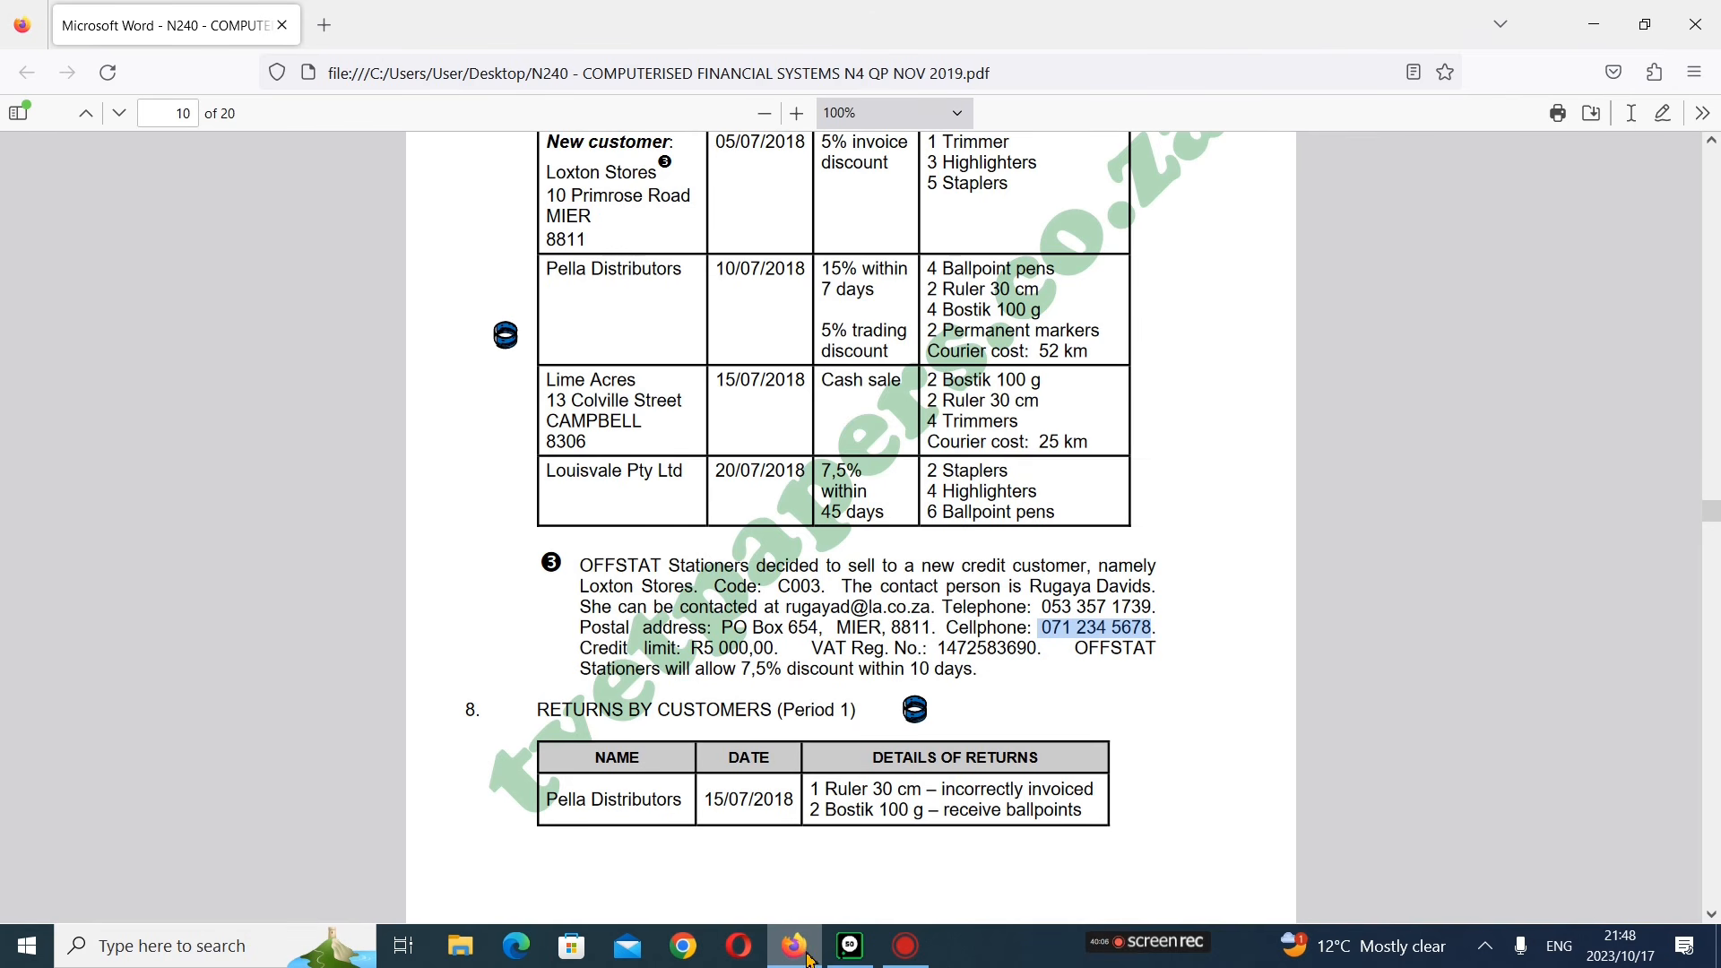
left_click(850, 946)
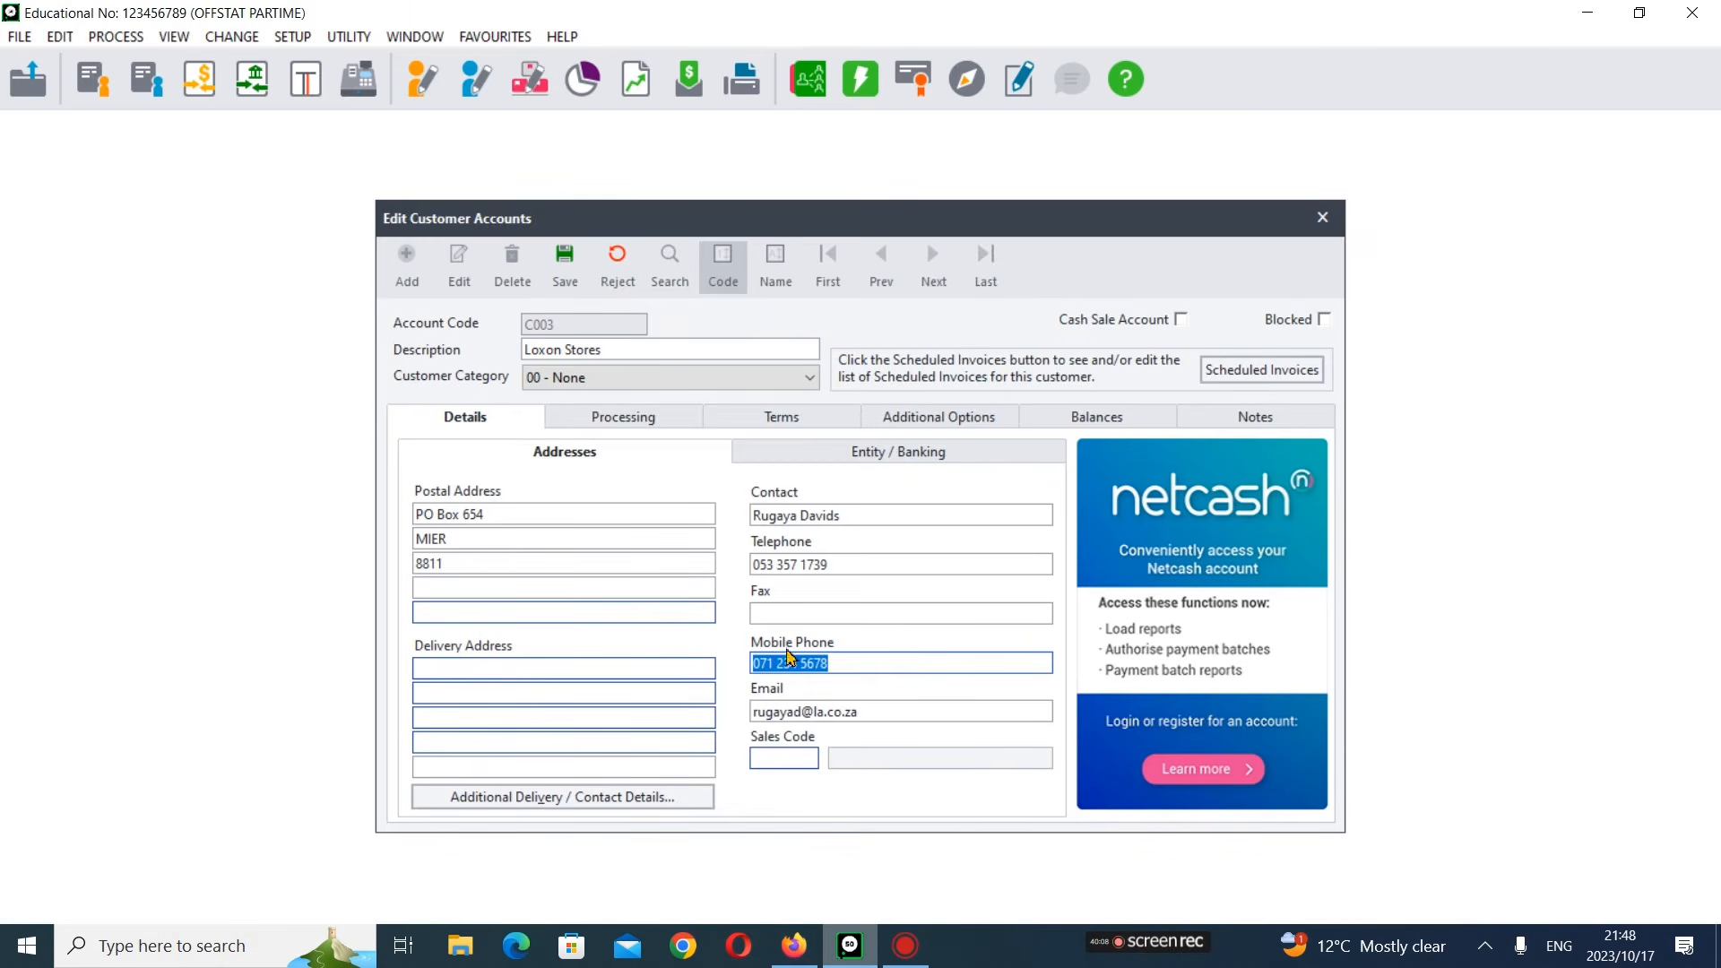
left_click(643, 421)
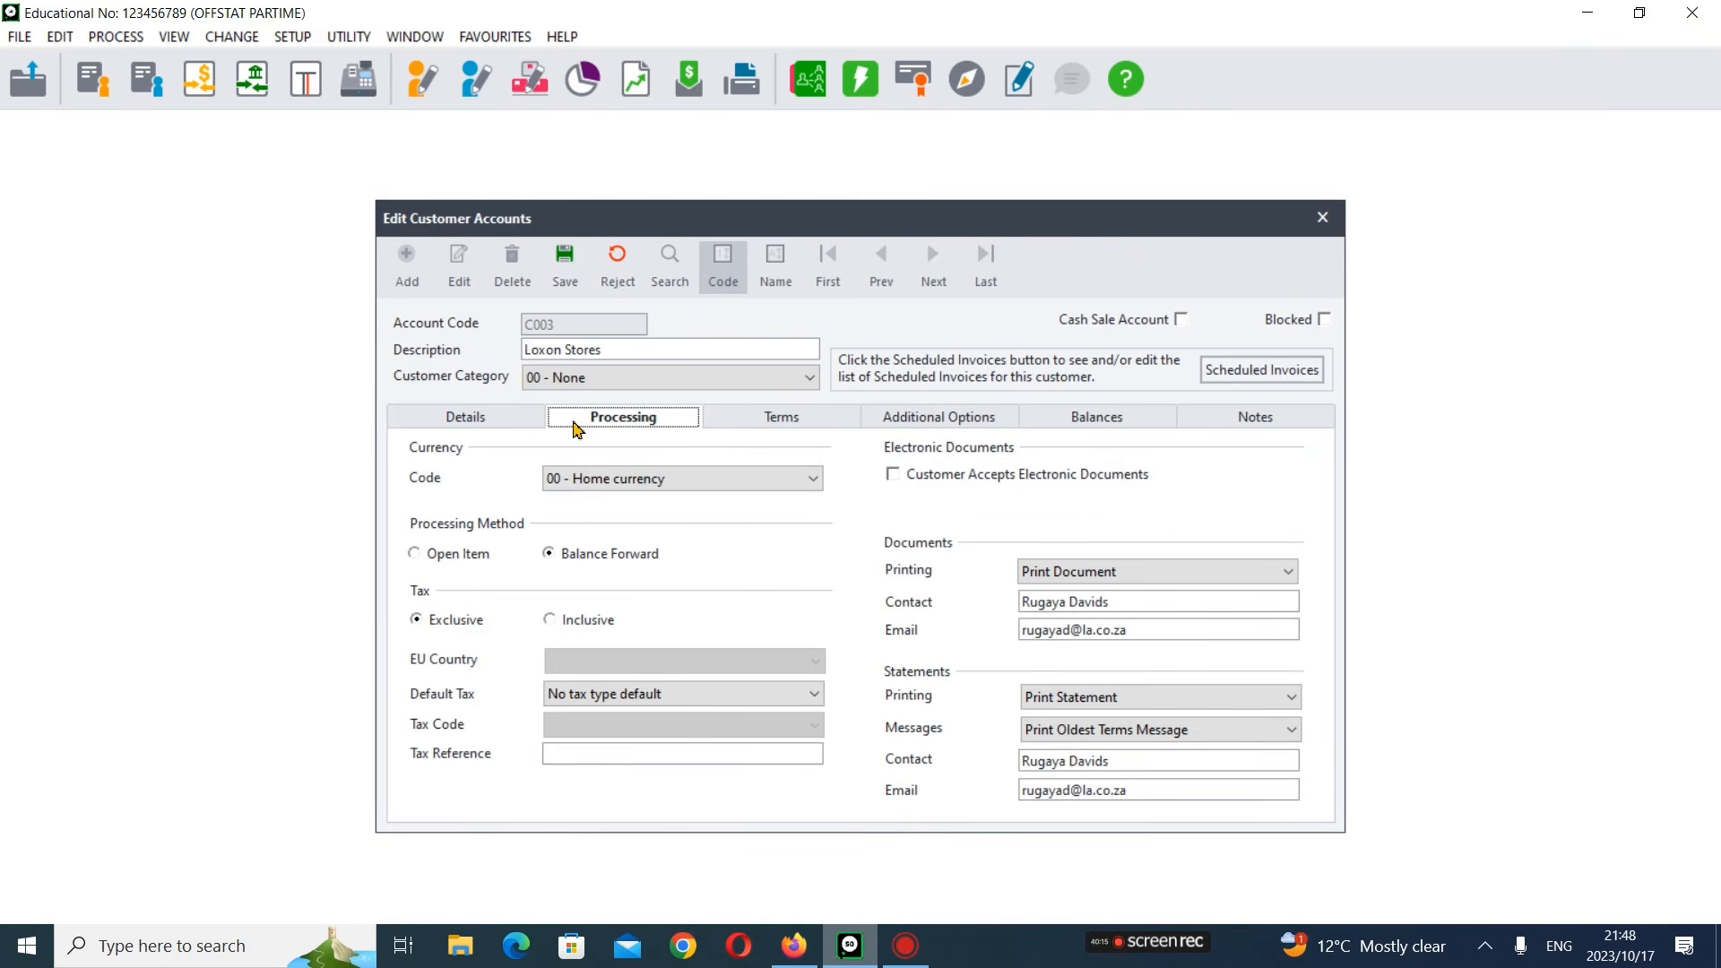
left_click(731, 427)
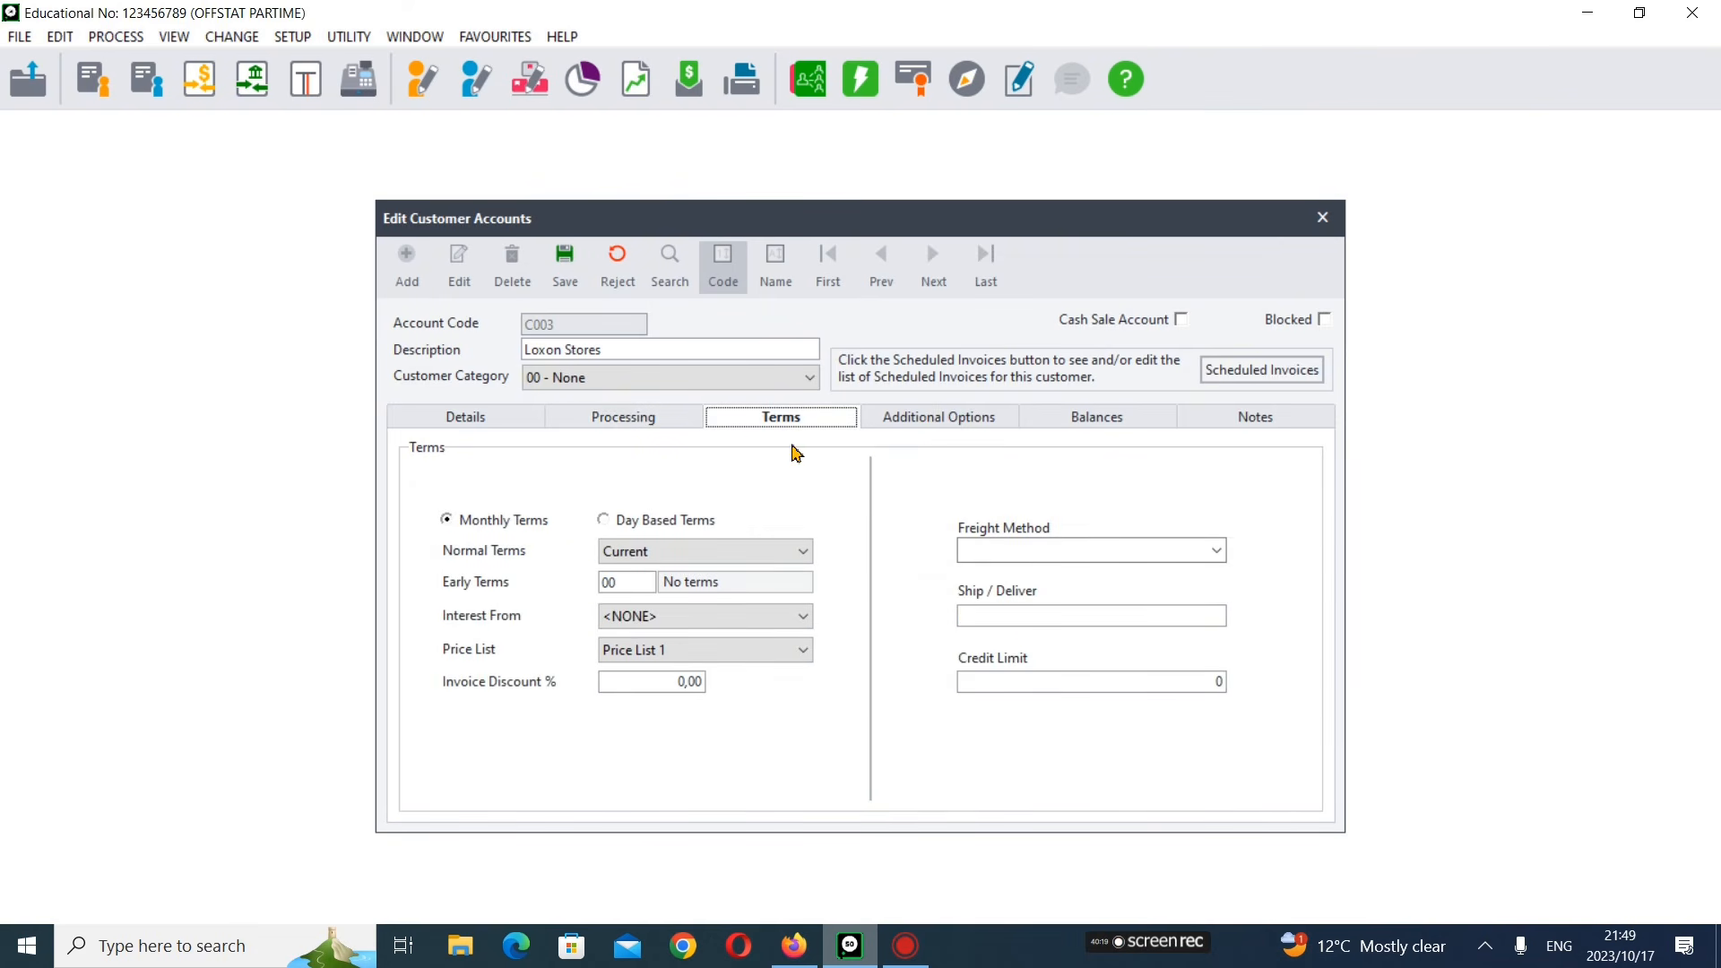
left_click(1071, 686)
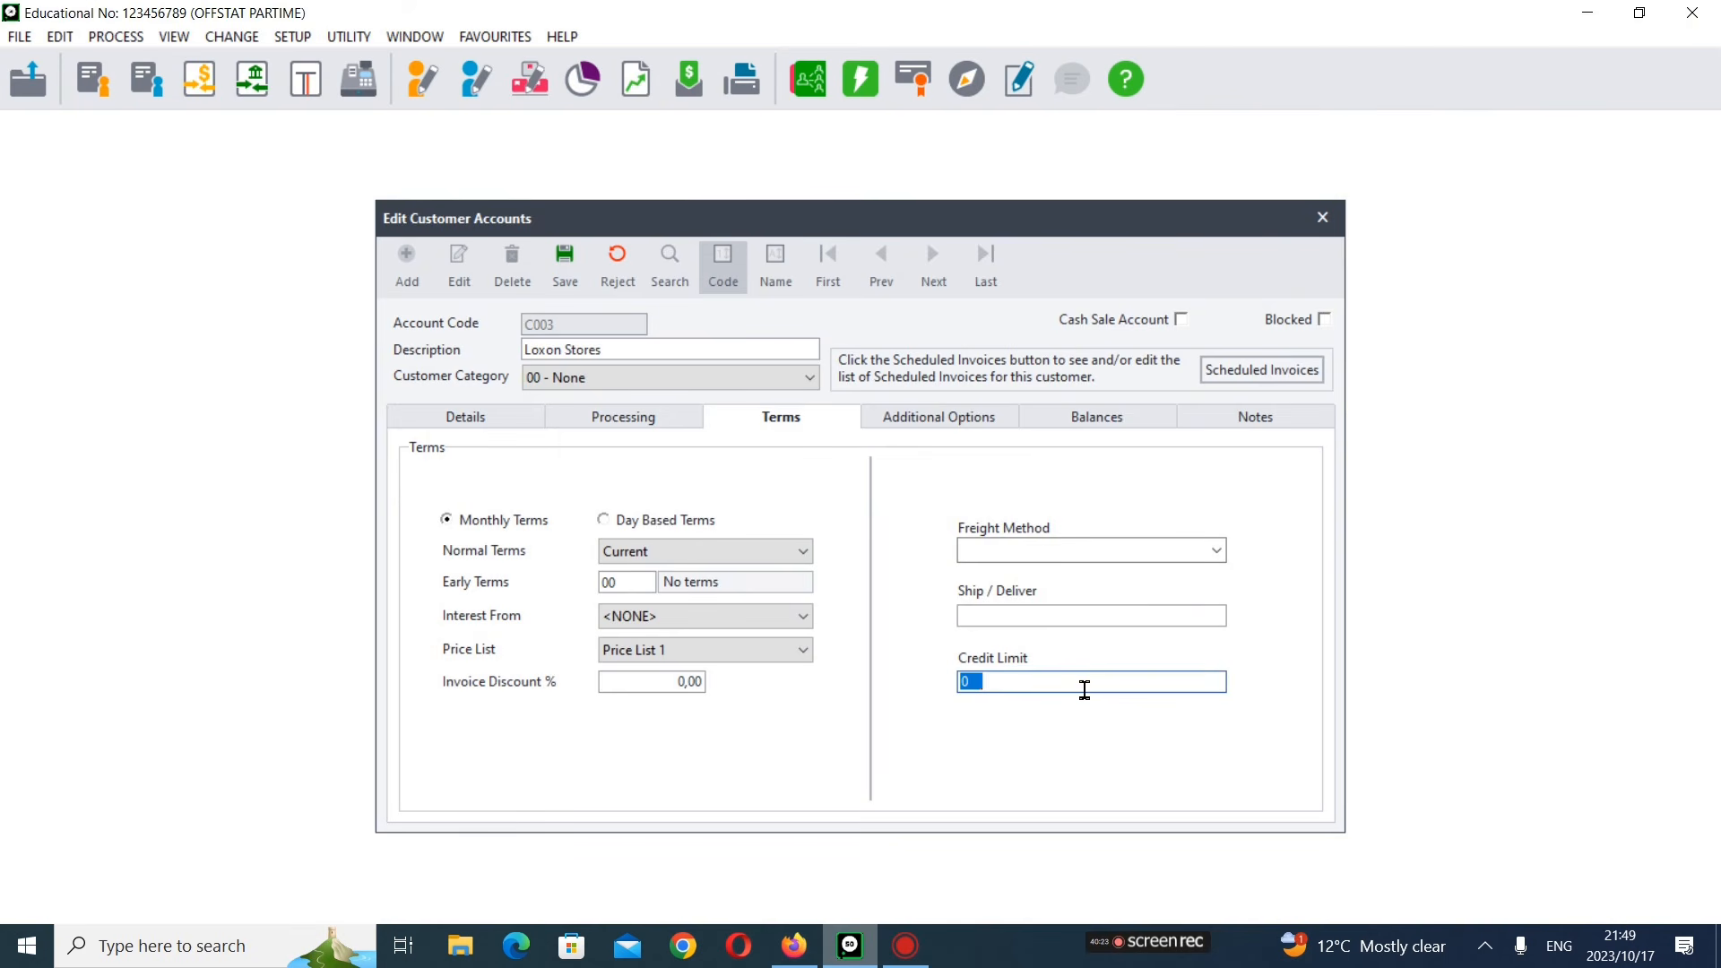
type("5000")
- Copy the VAT registration number from the new-customer note into the customer's Tax Reference field
left_click(794, 946)
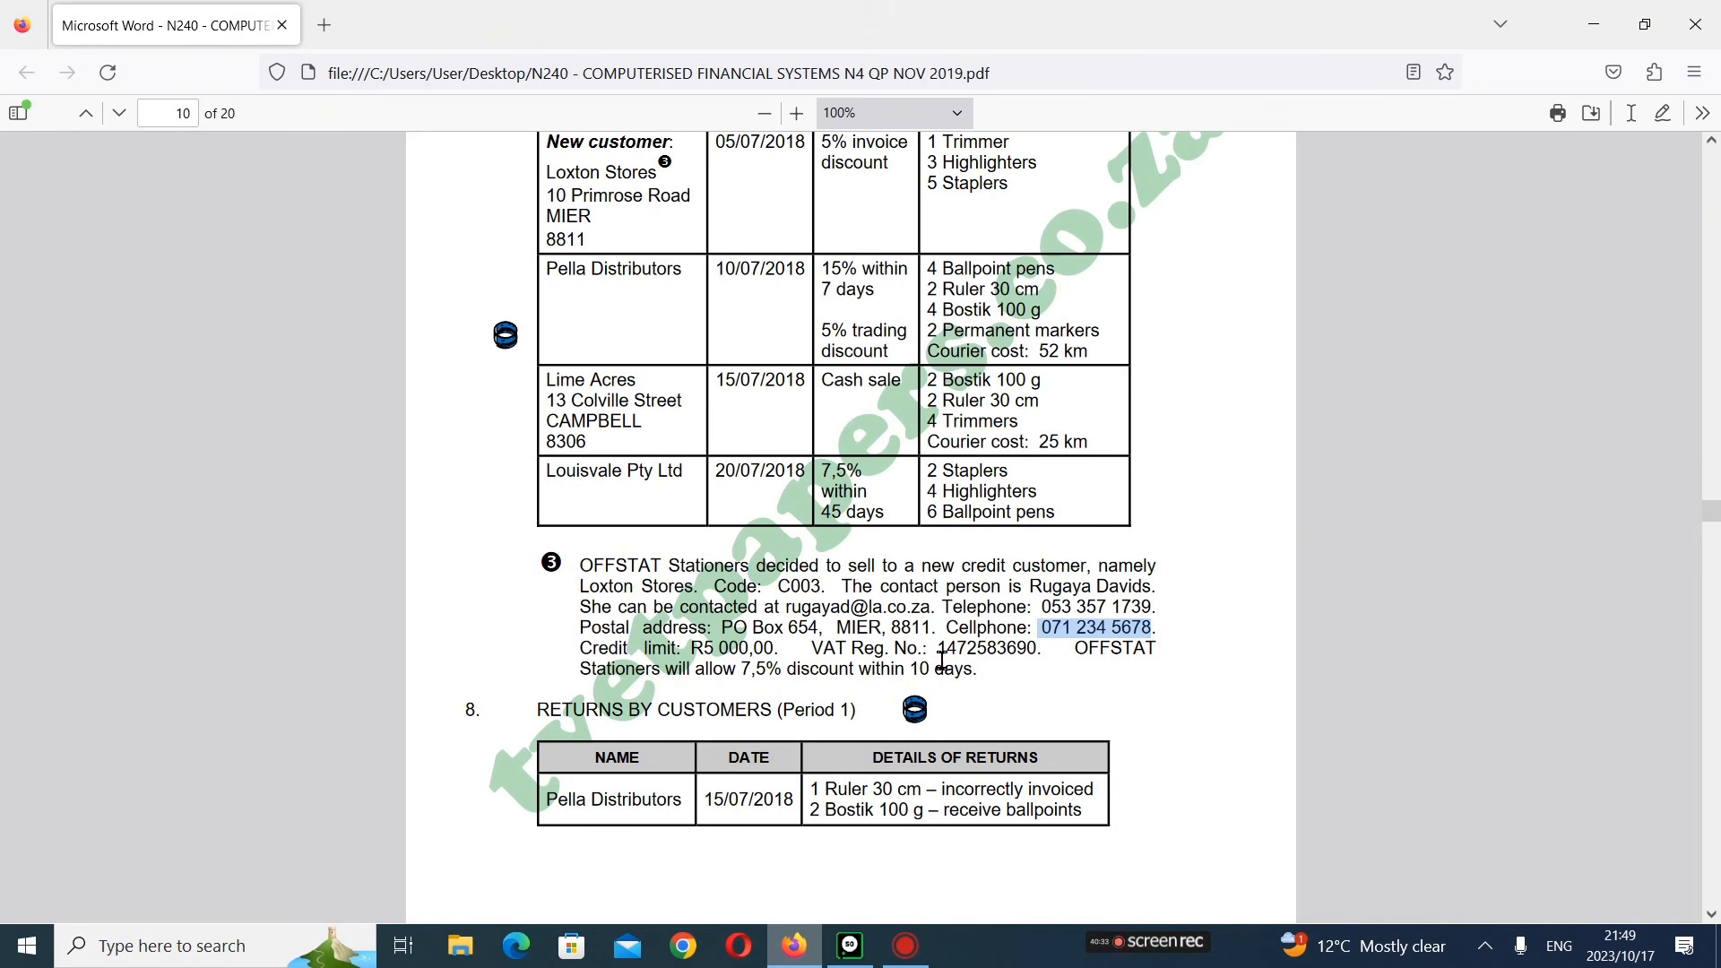
left_click_drag(939, 653, 1036, 652)
right_click(1035, 653)
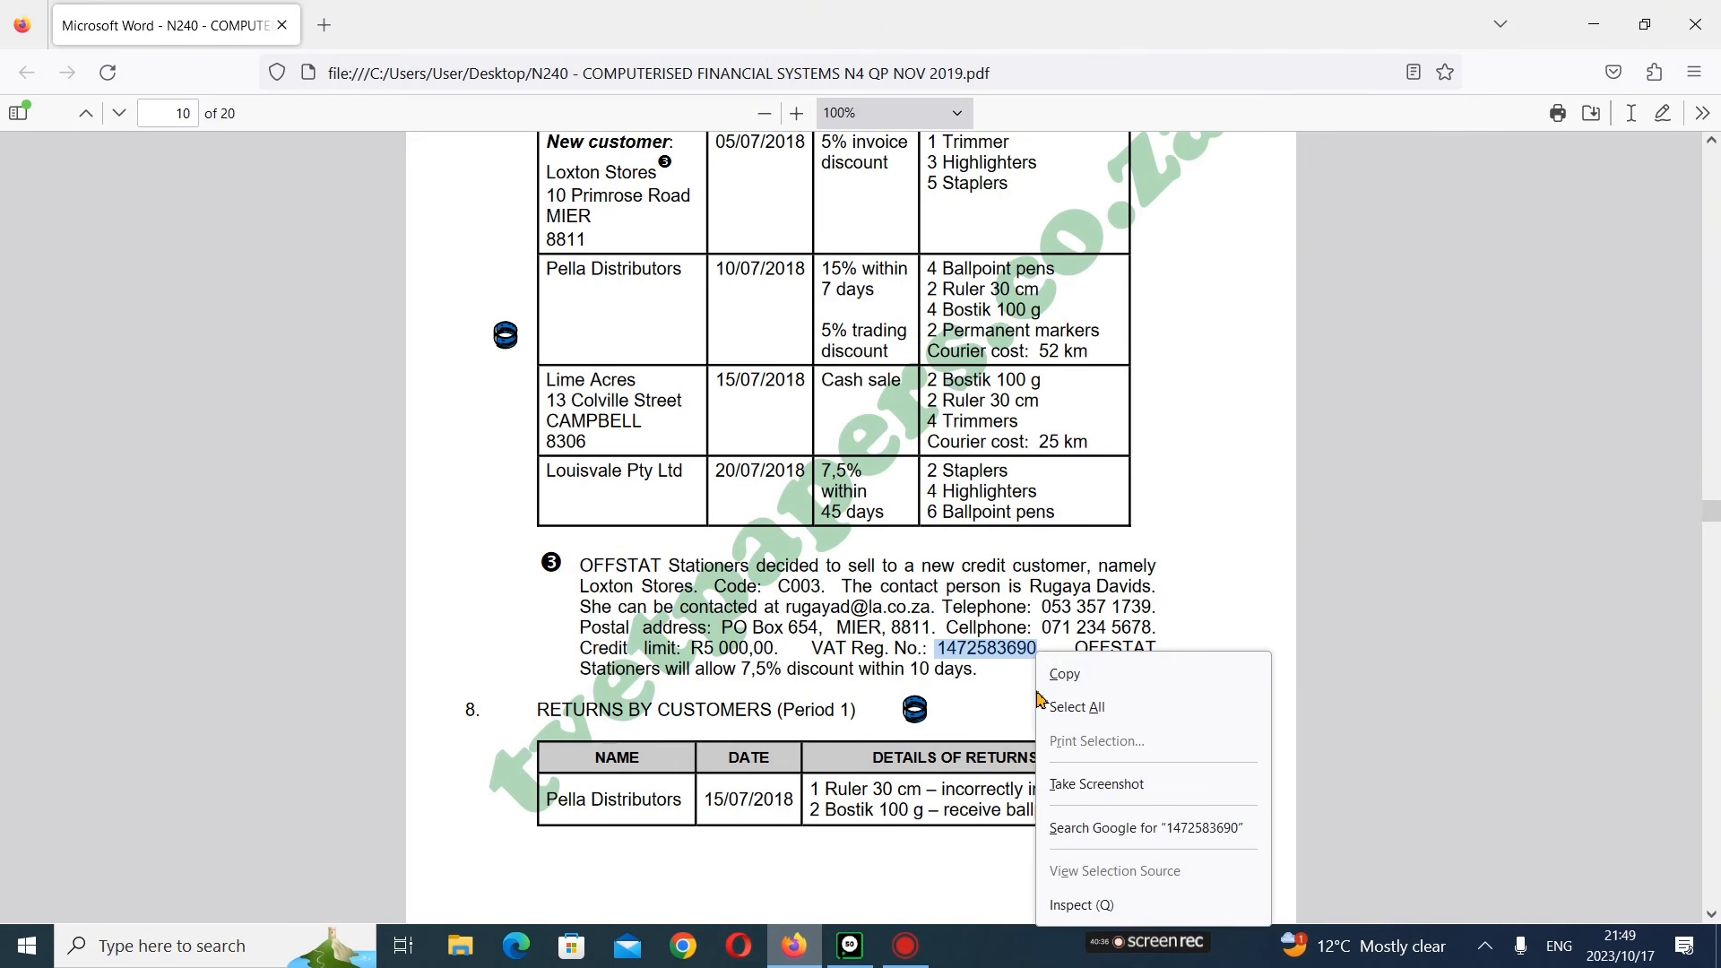
left_click(1060, 688)
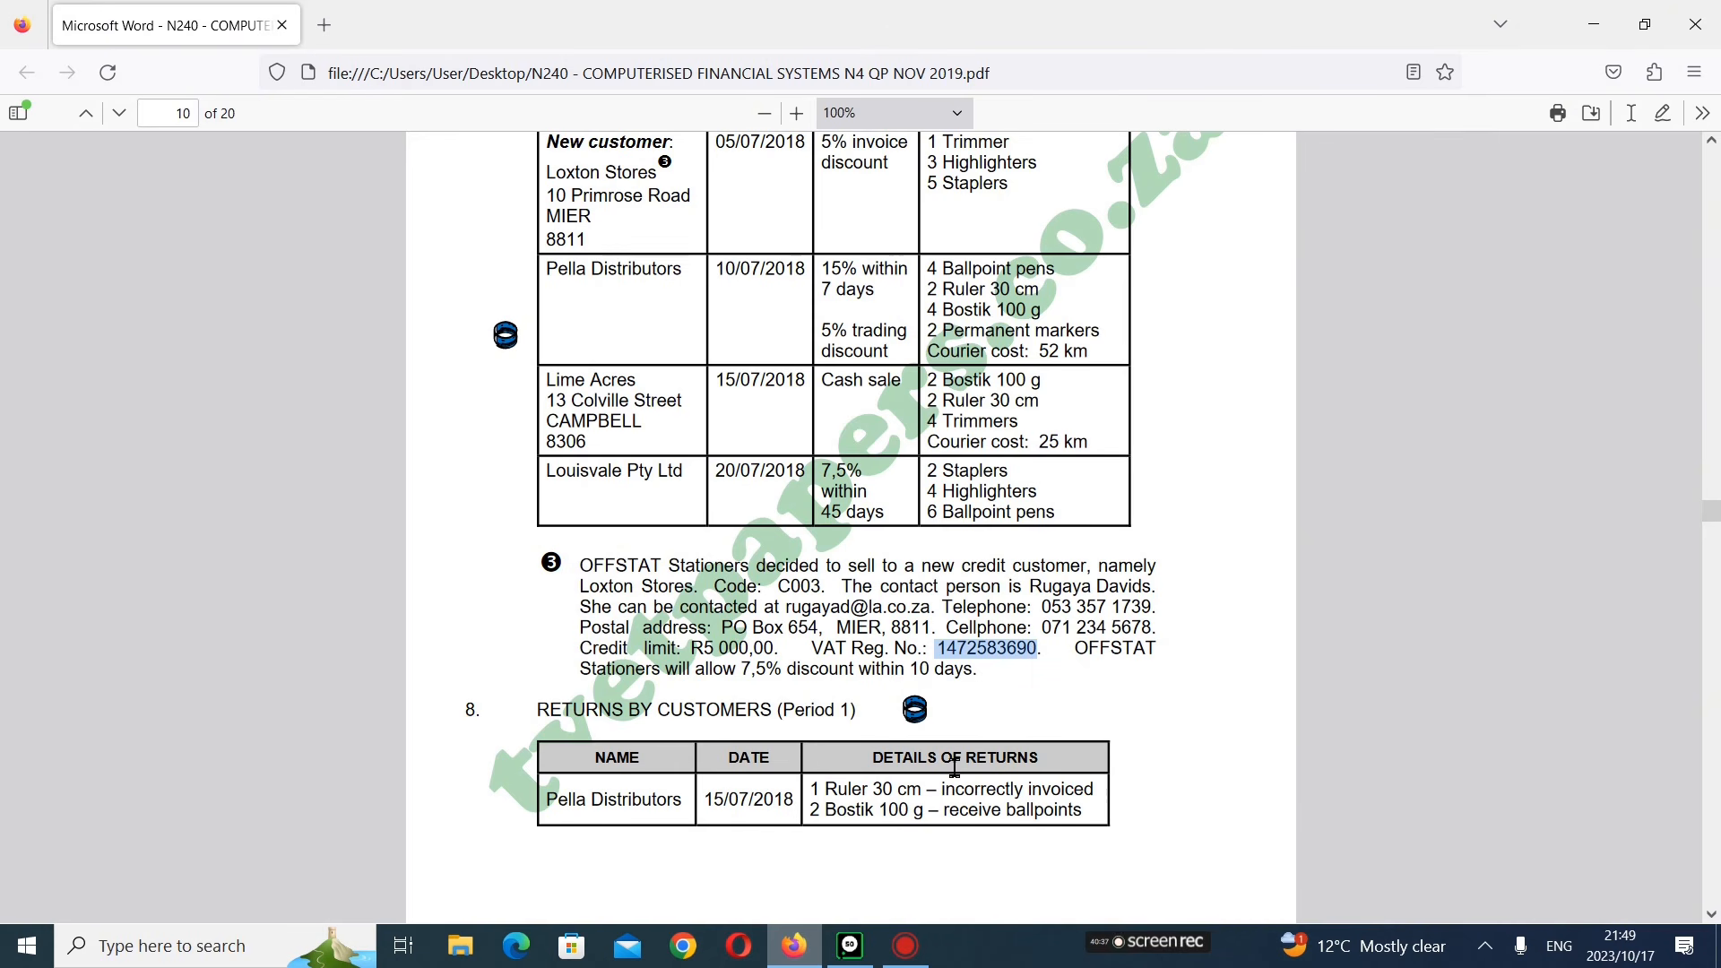
left_click(852, 946)
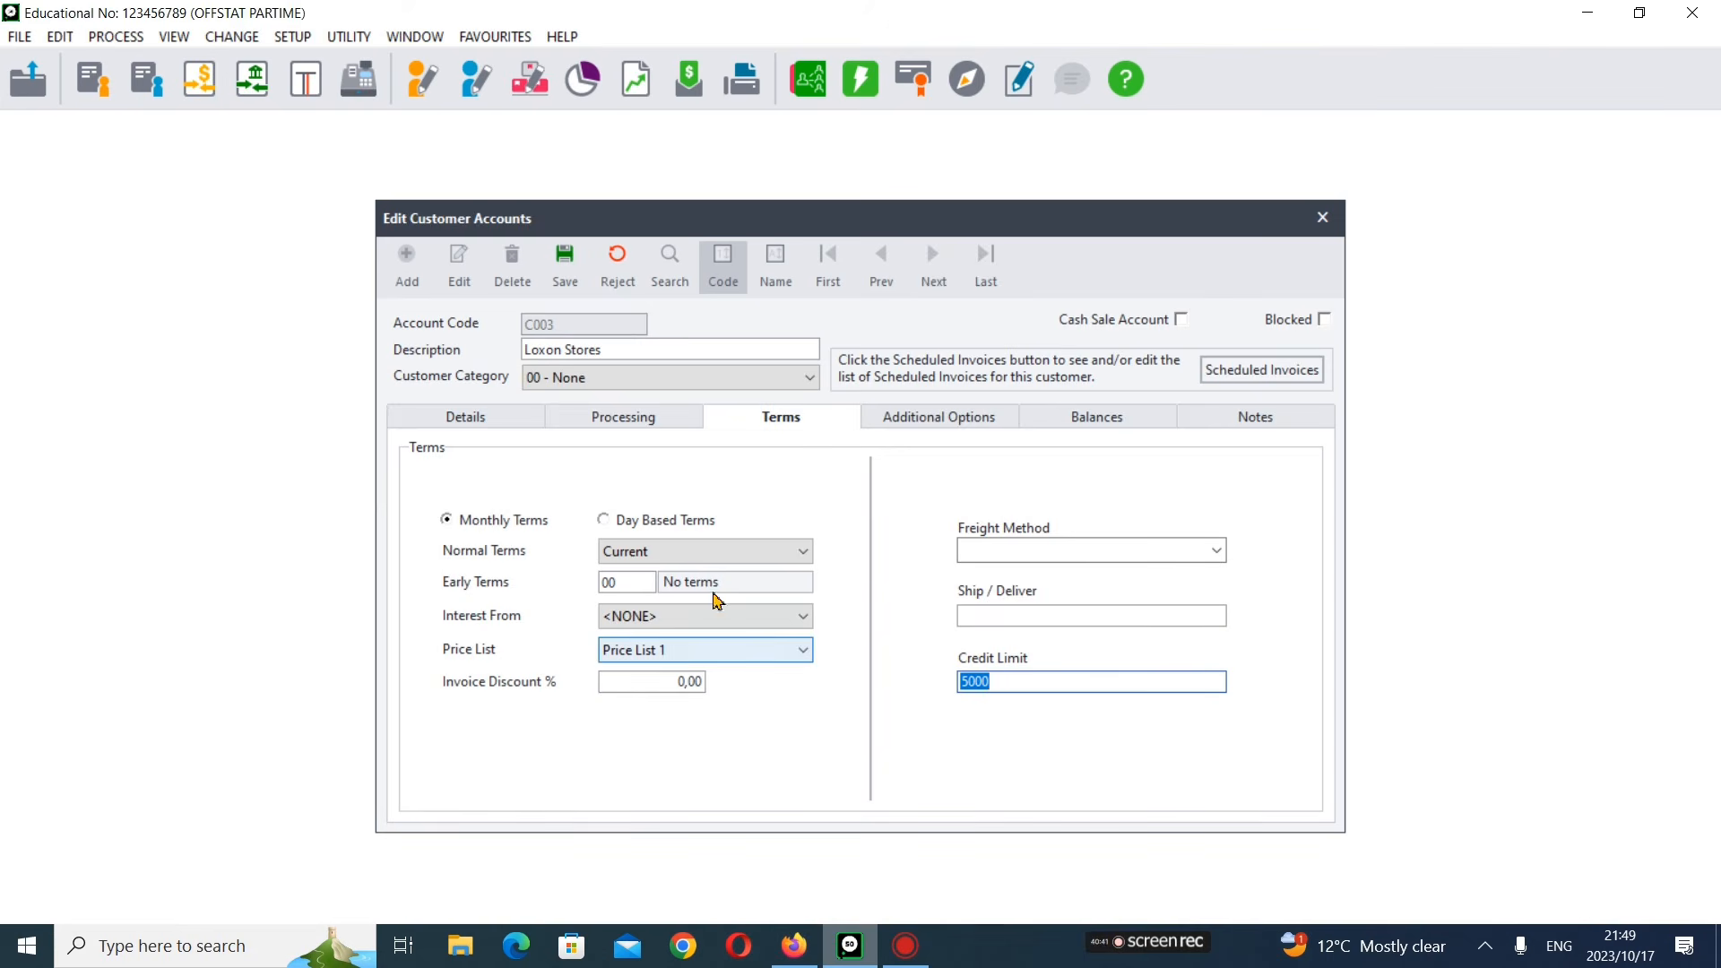
left_click(627, 423)
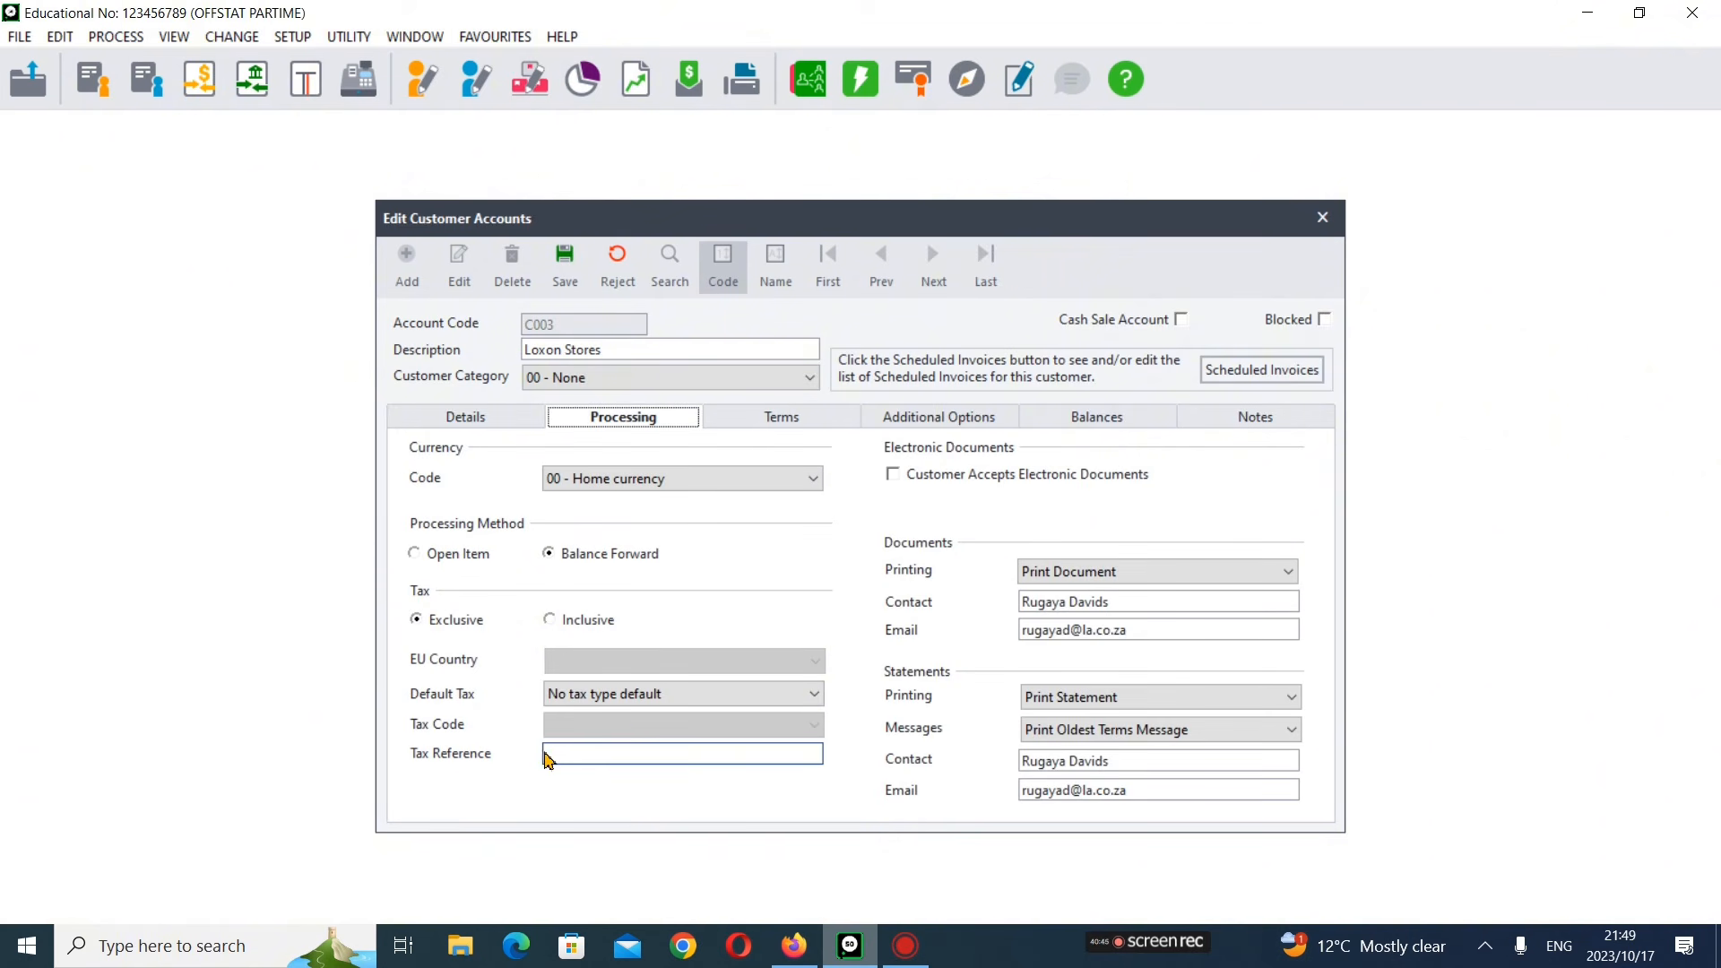
right_click(600, 758)
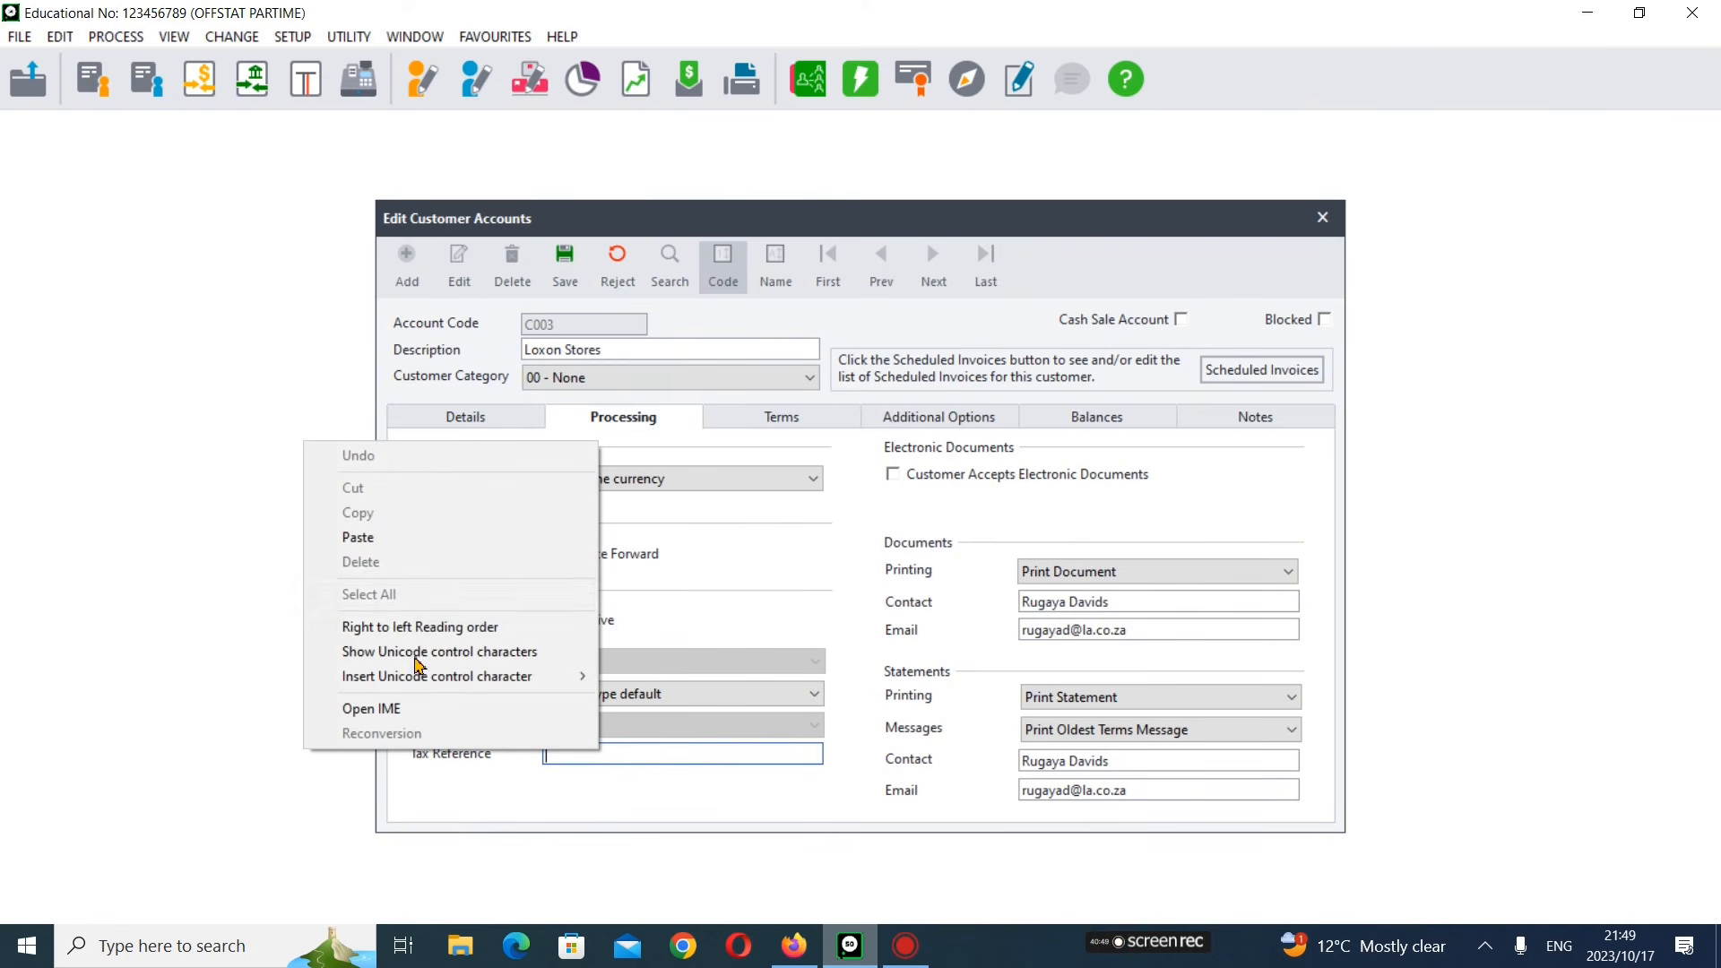
left_click(436, 542)
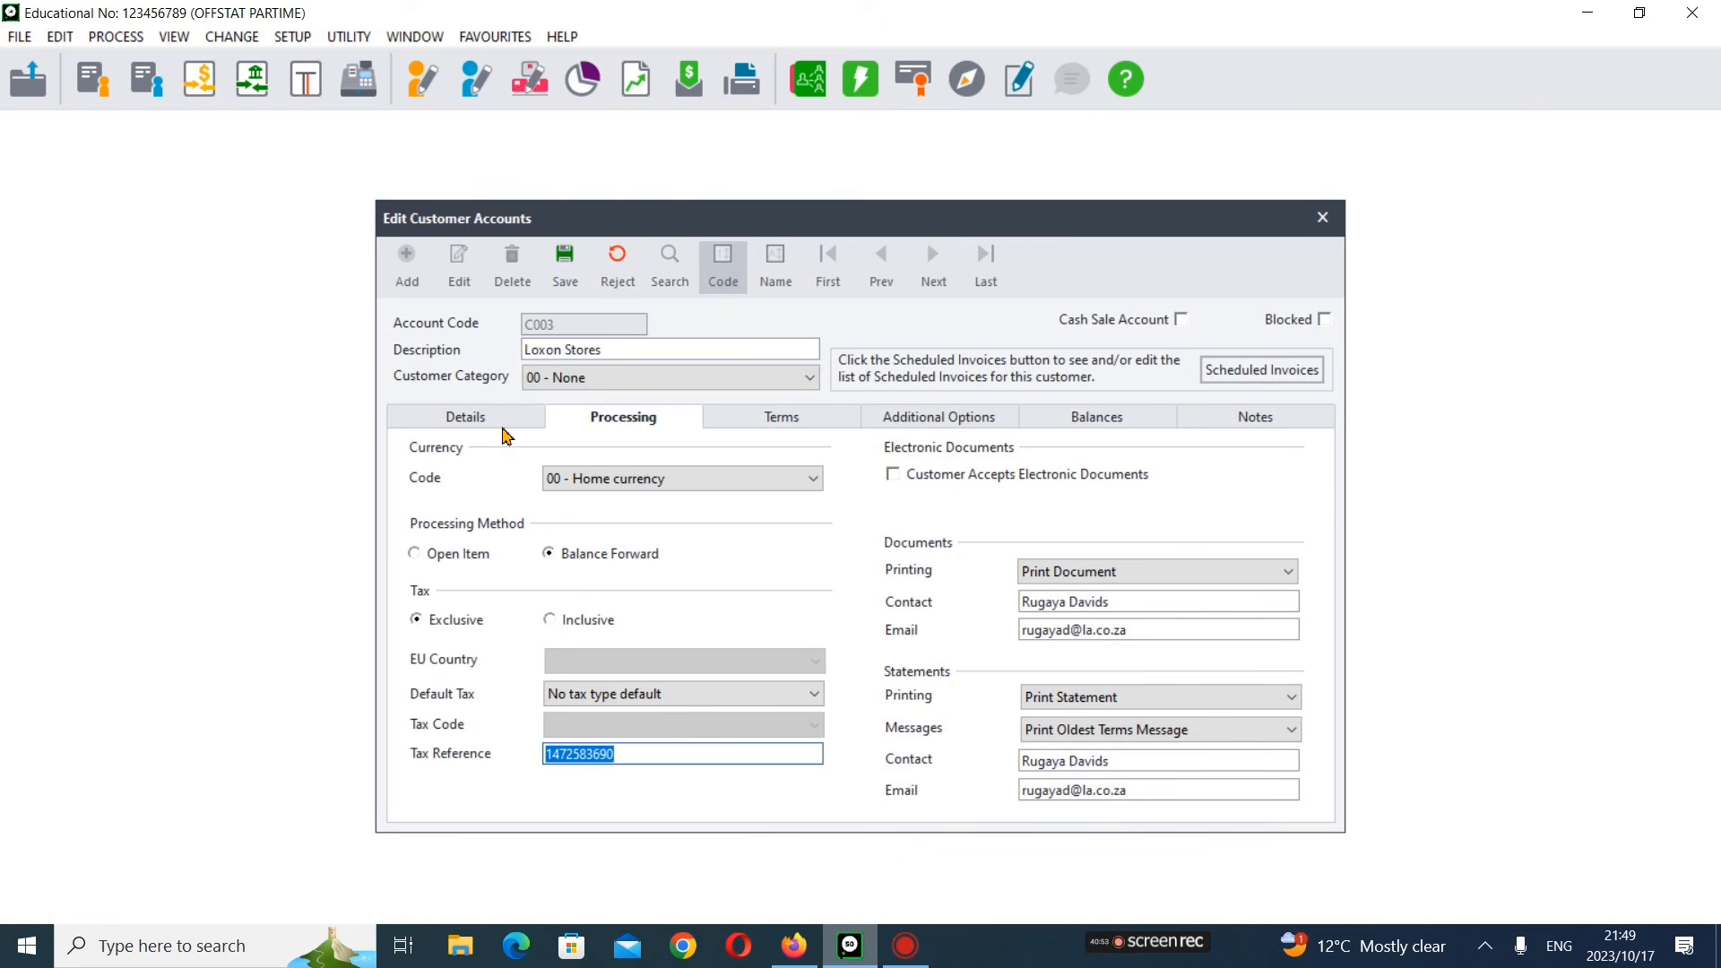
- Check the allowed discount in the question paper and open the early payment terms list for the customer's Early Terms
left_click(800, 956)
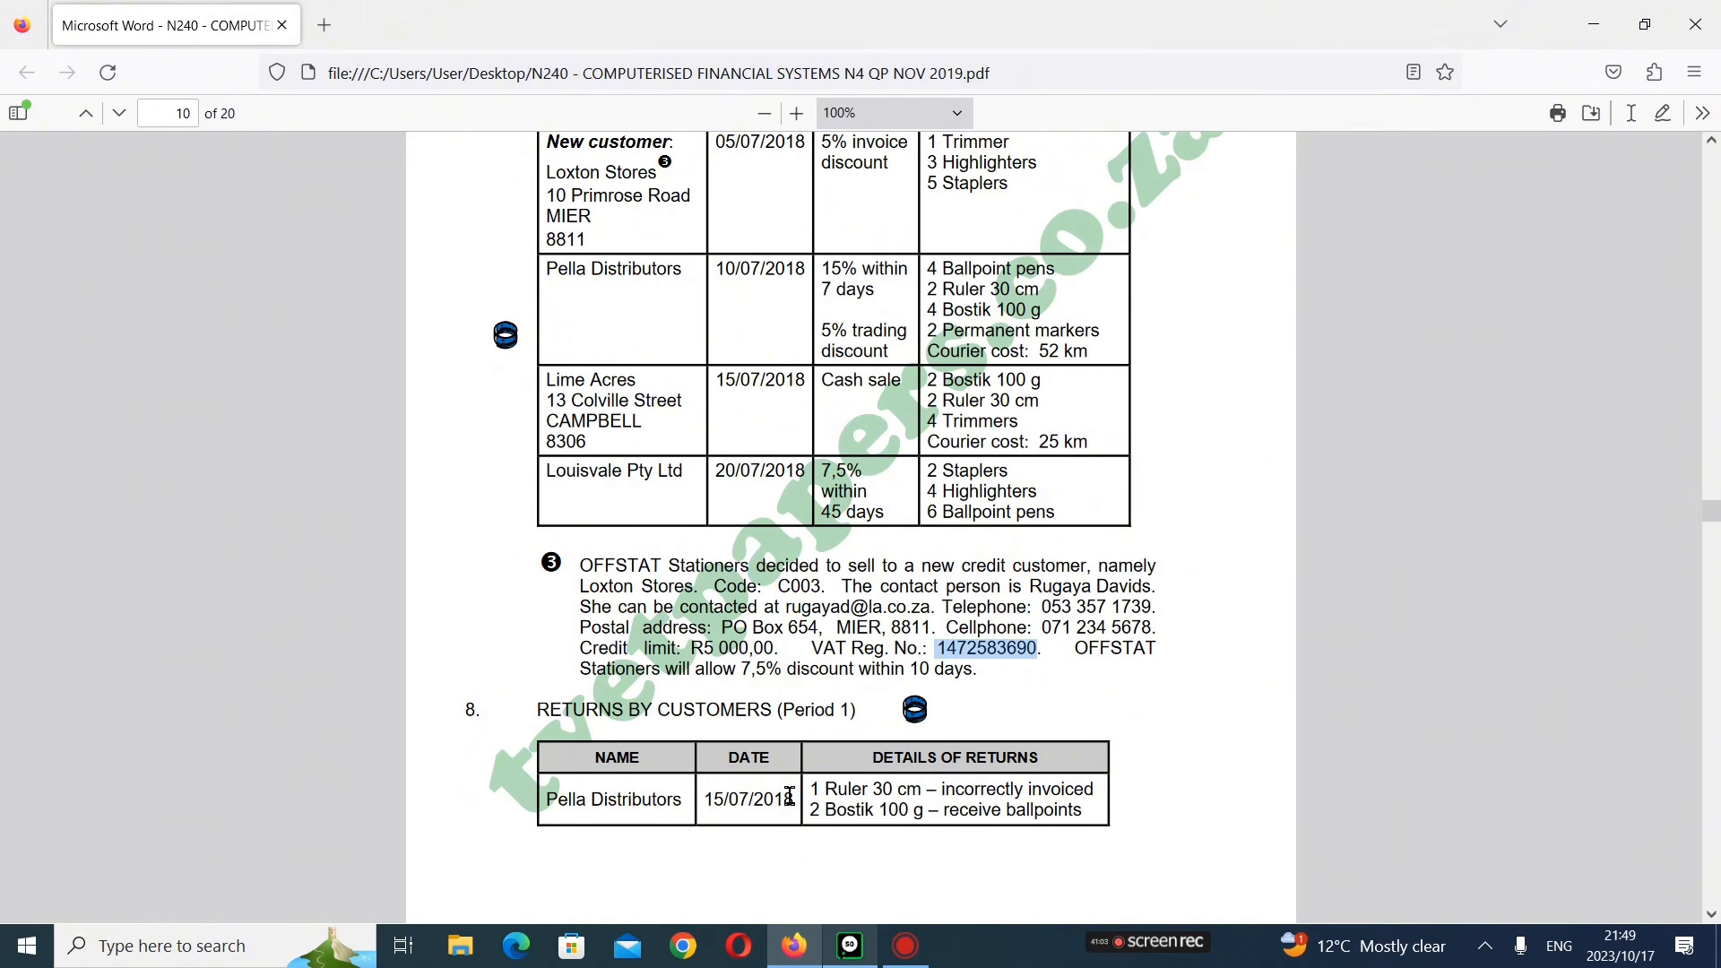
left_click(848, 946)
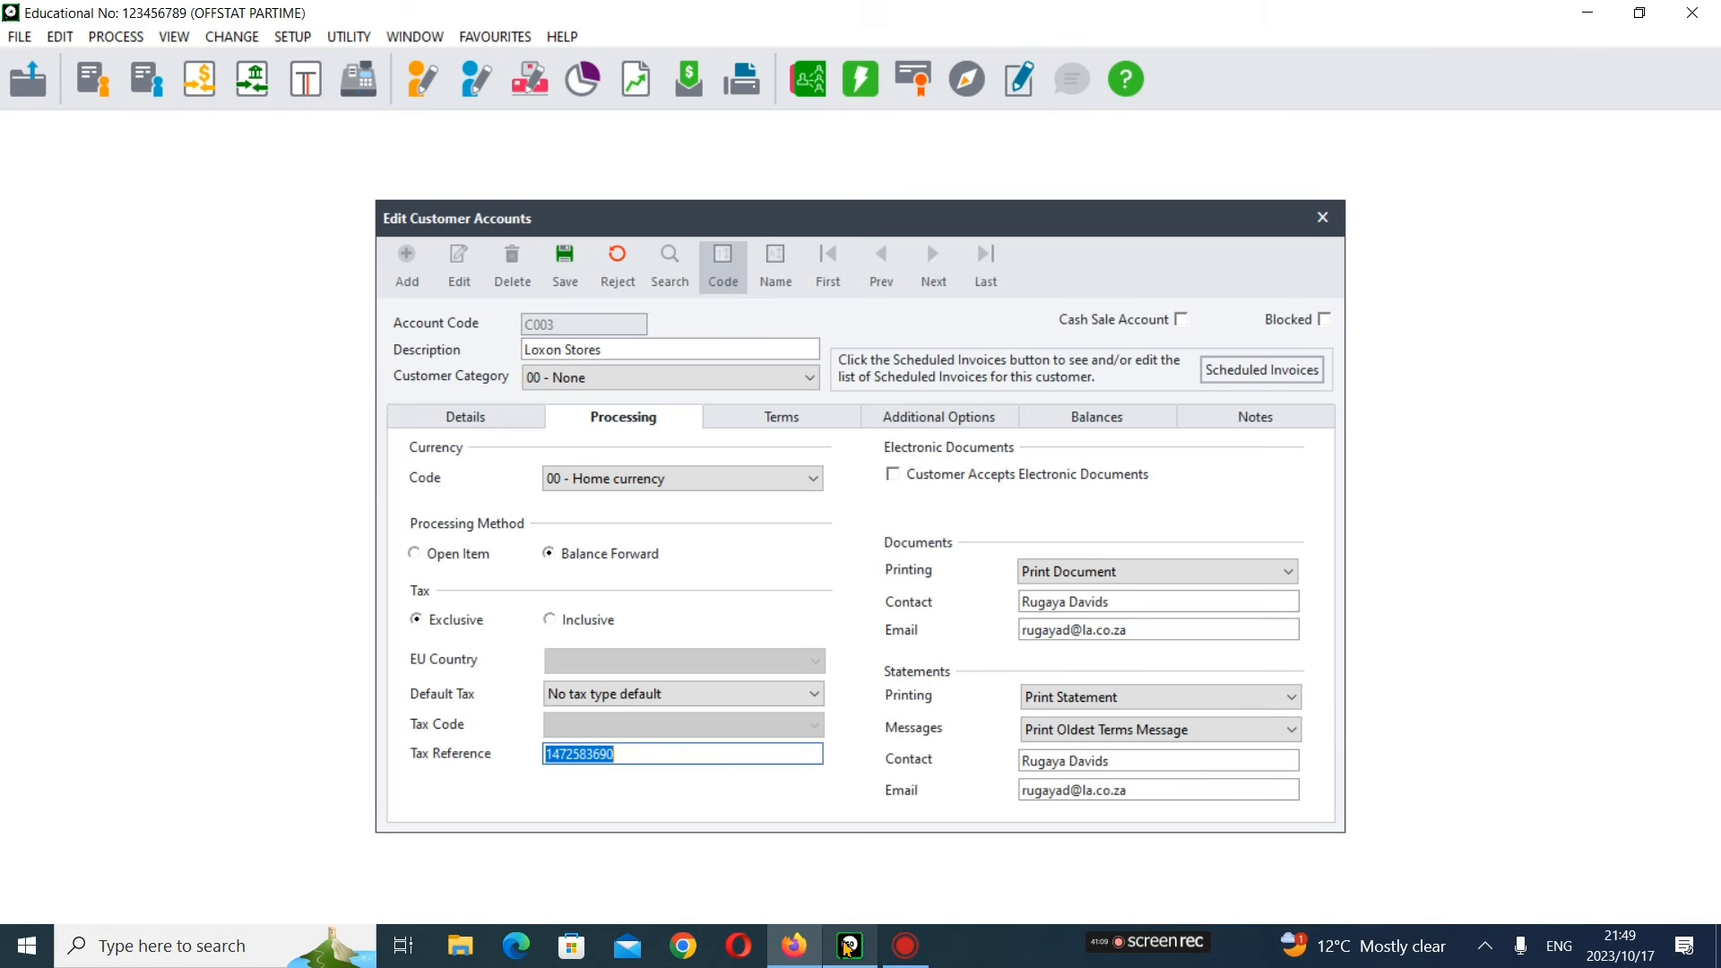
left_click(743, 420)
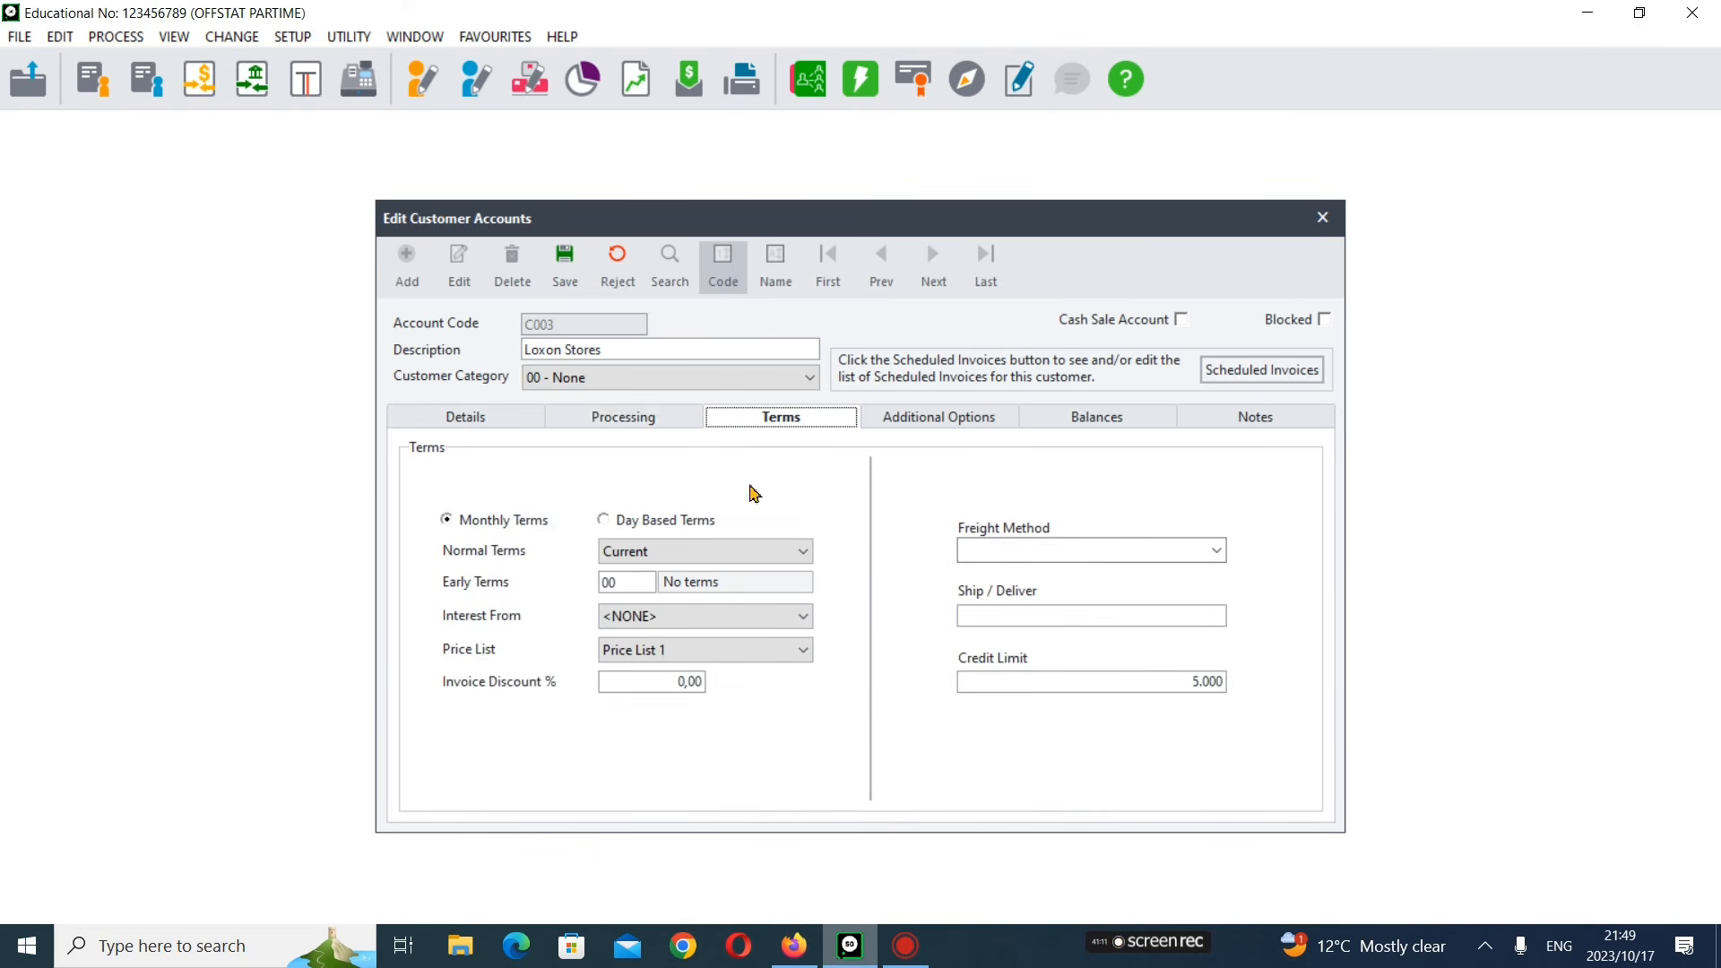
double_click(642, 583)
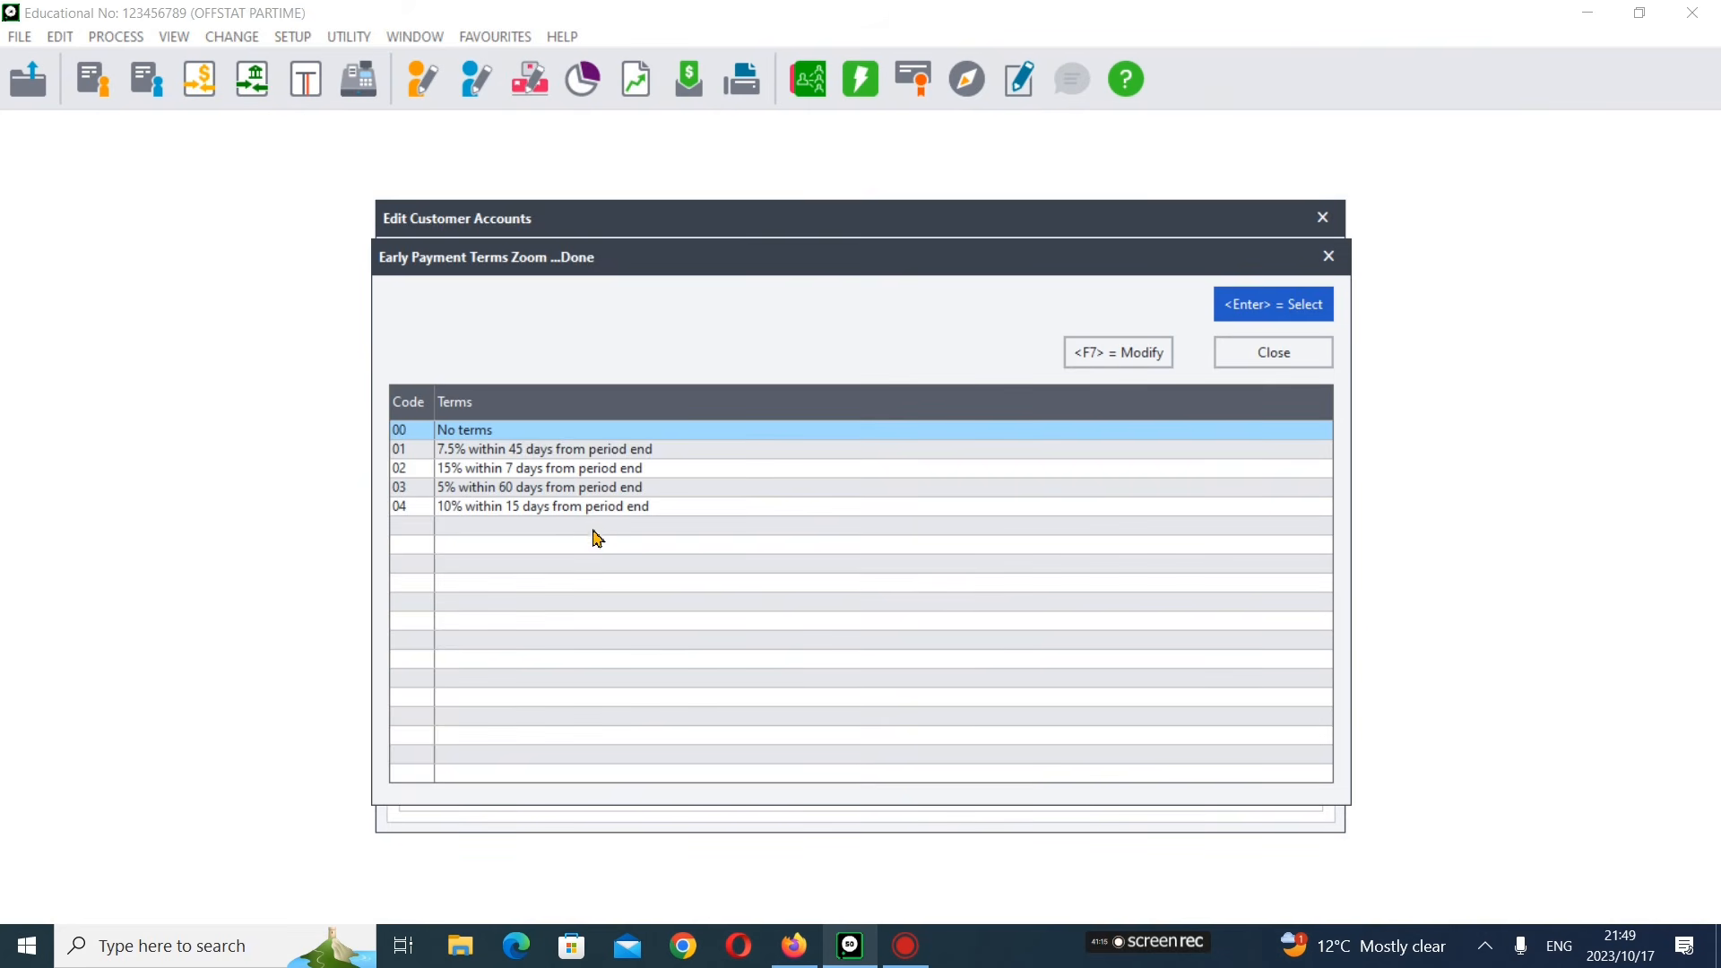
left_click(556, 455)
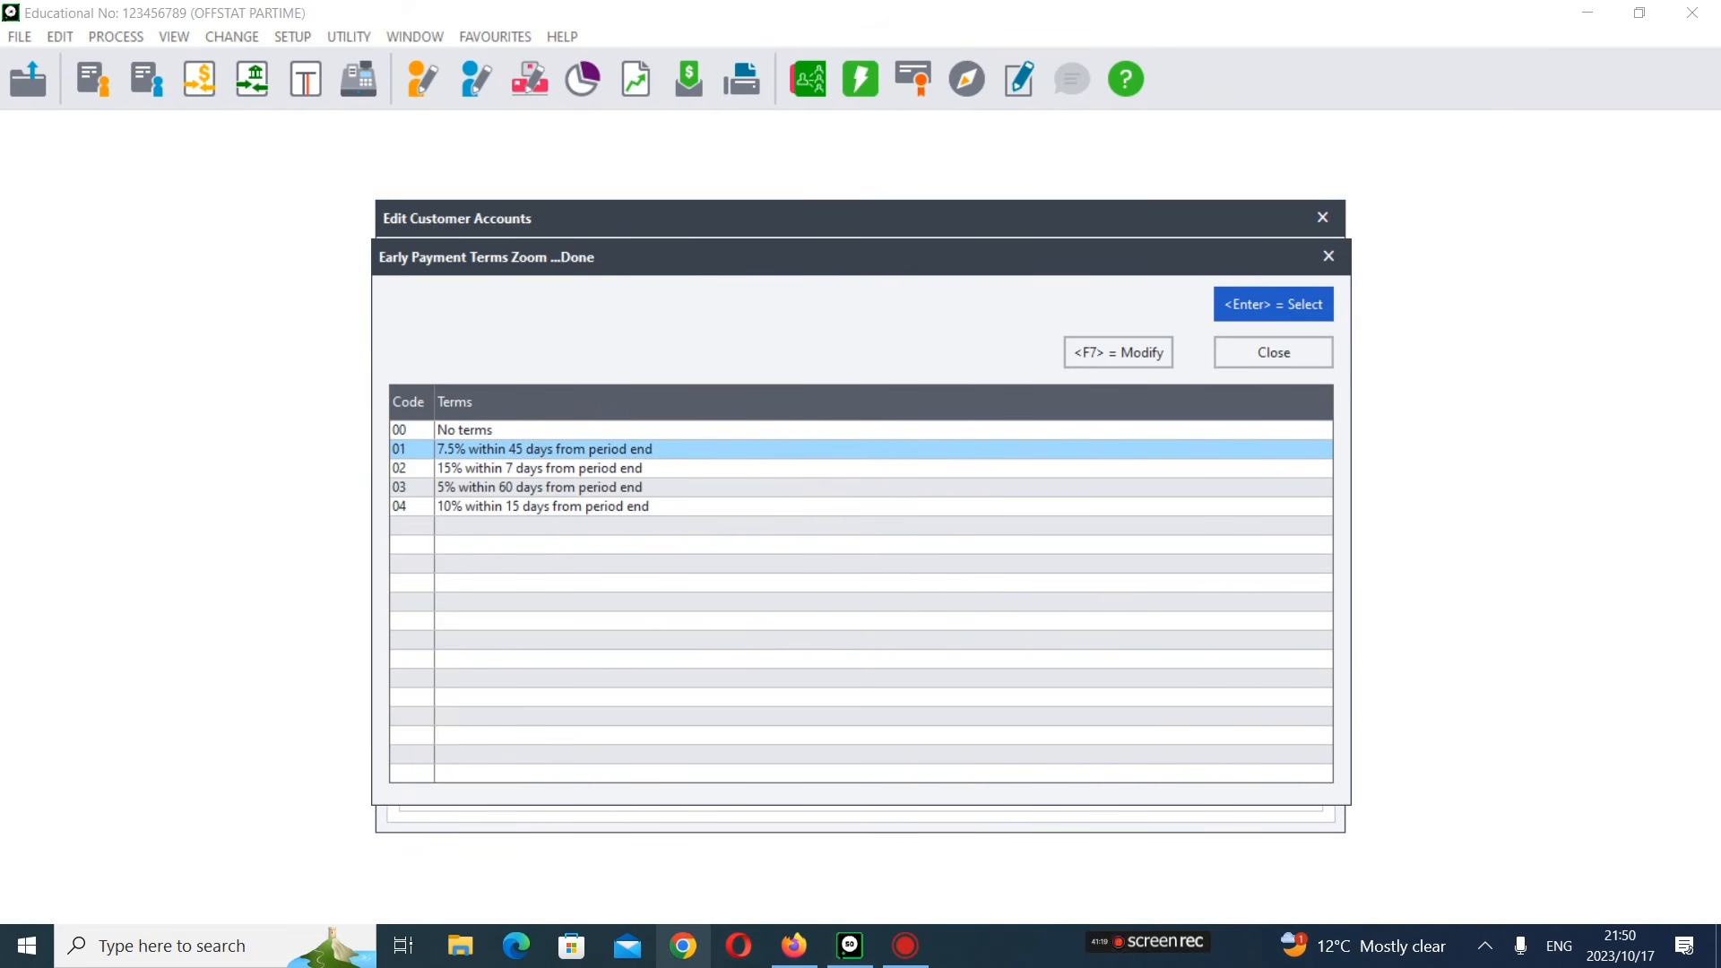
- Review the question paper's parameter setup rule on missing early payment terms and the discount terms in the new-customer note
left_click(810, 949)
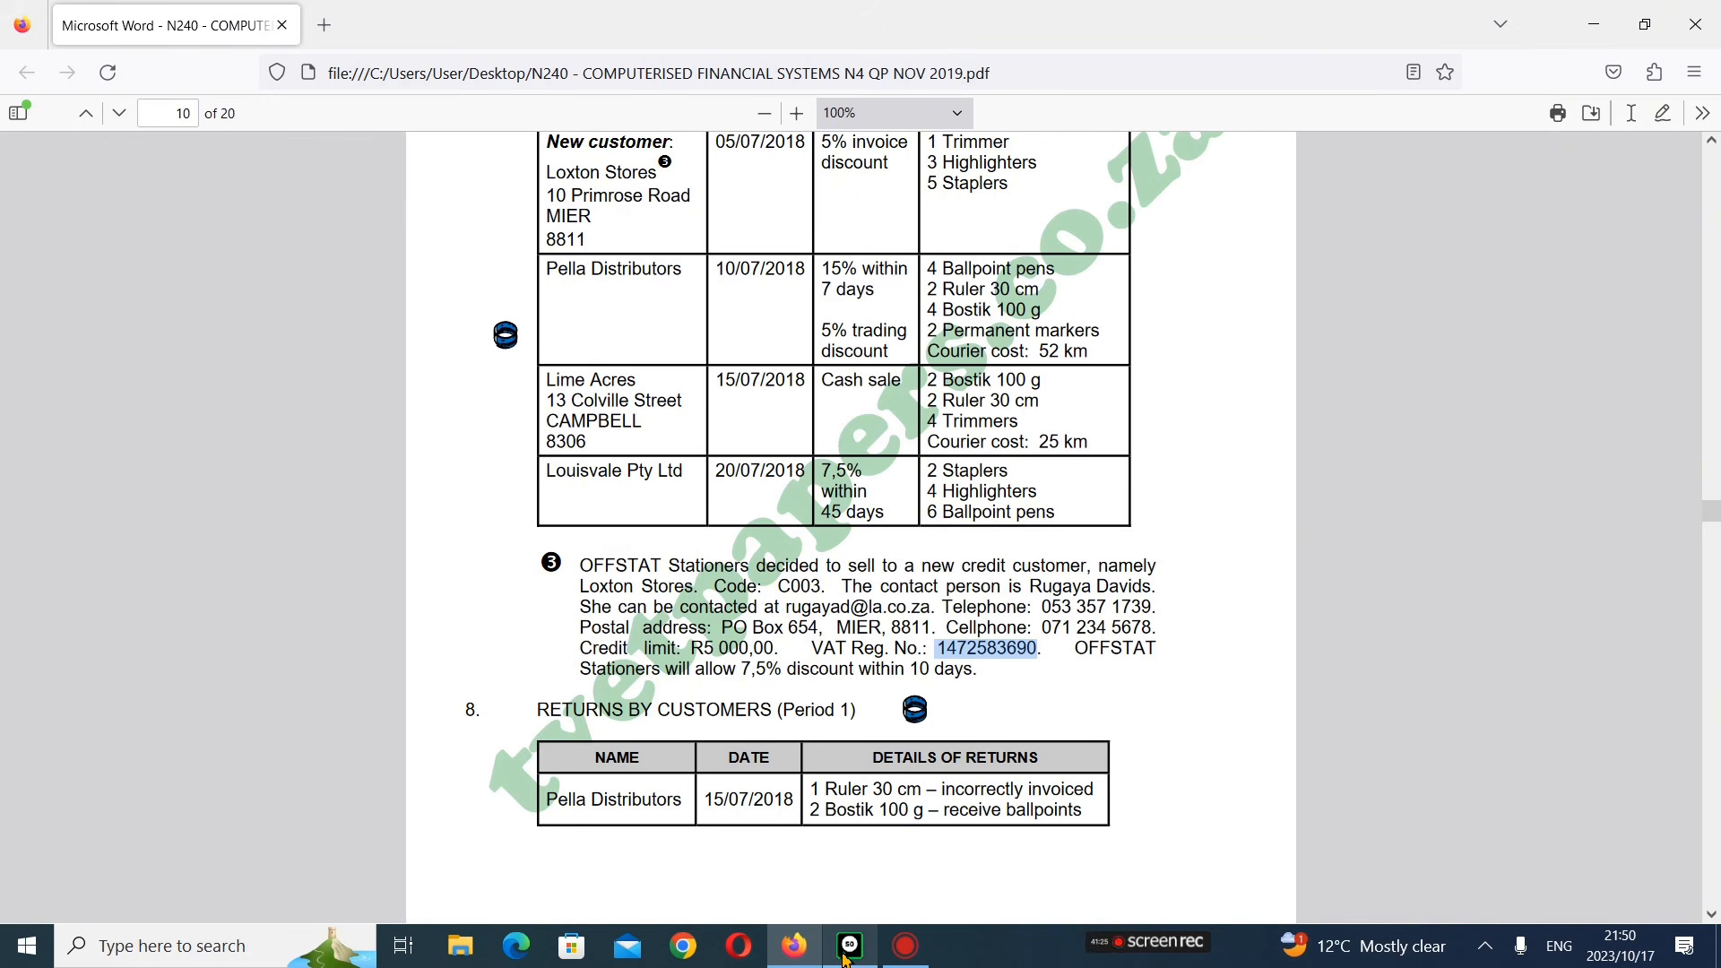
scroll(871, 717, "up", 10)
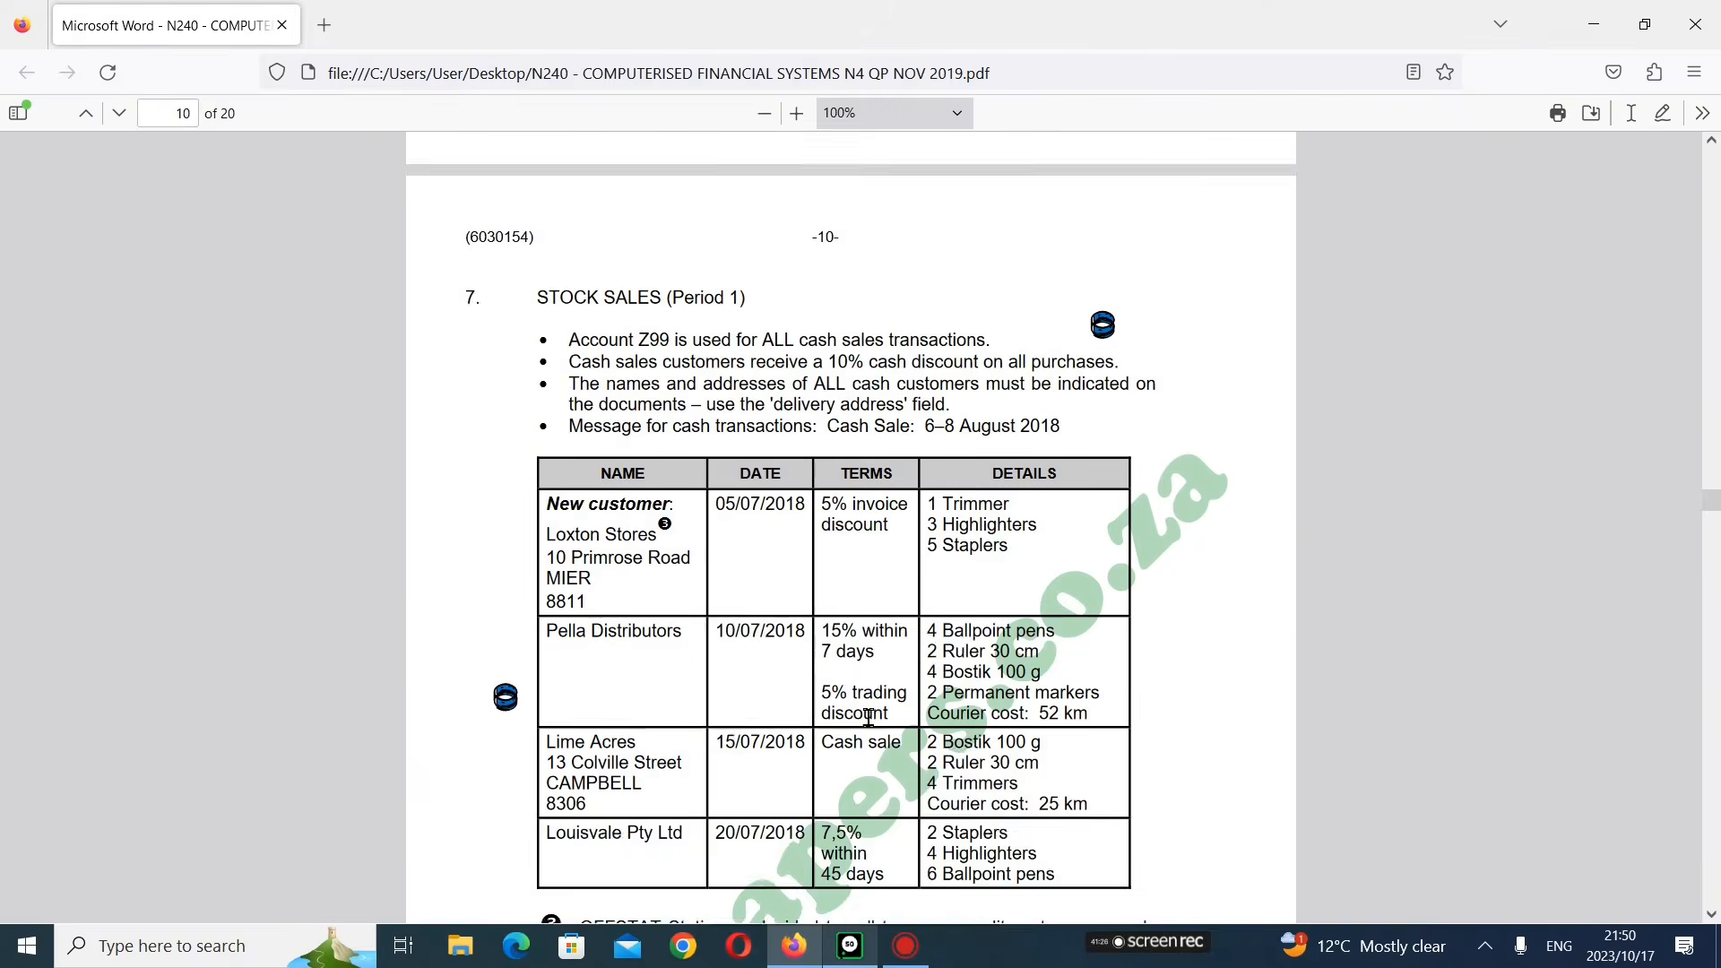
scroll(869, 722, "up", 15)
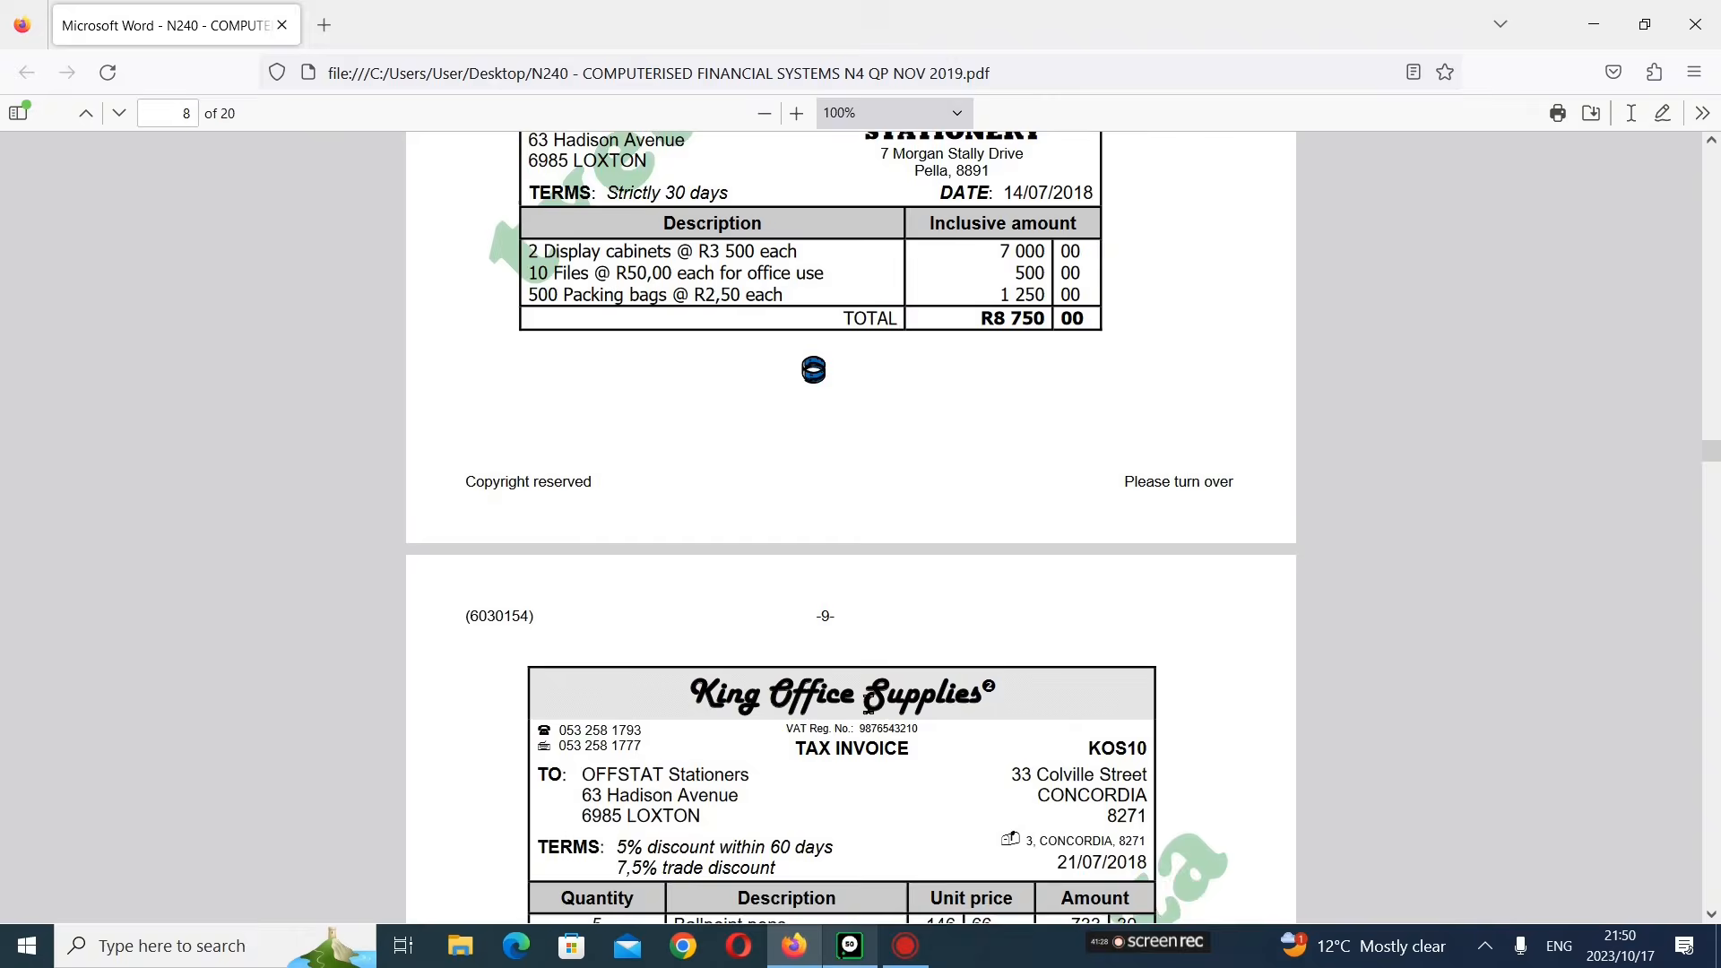
scroll(870, 713, "up", 15)
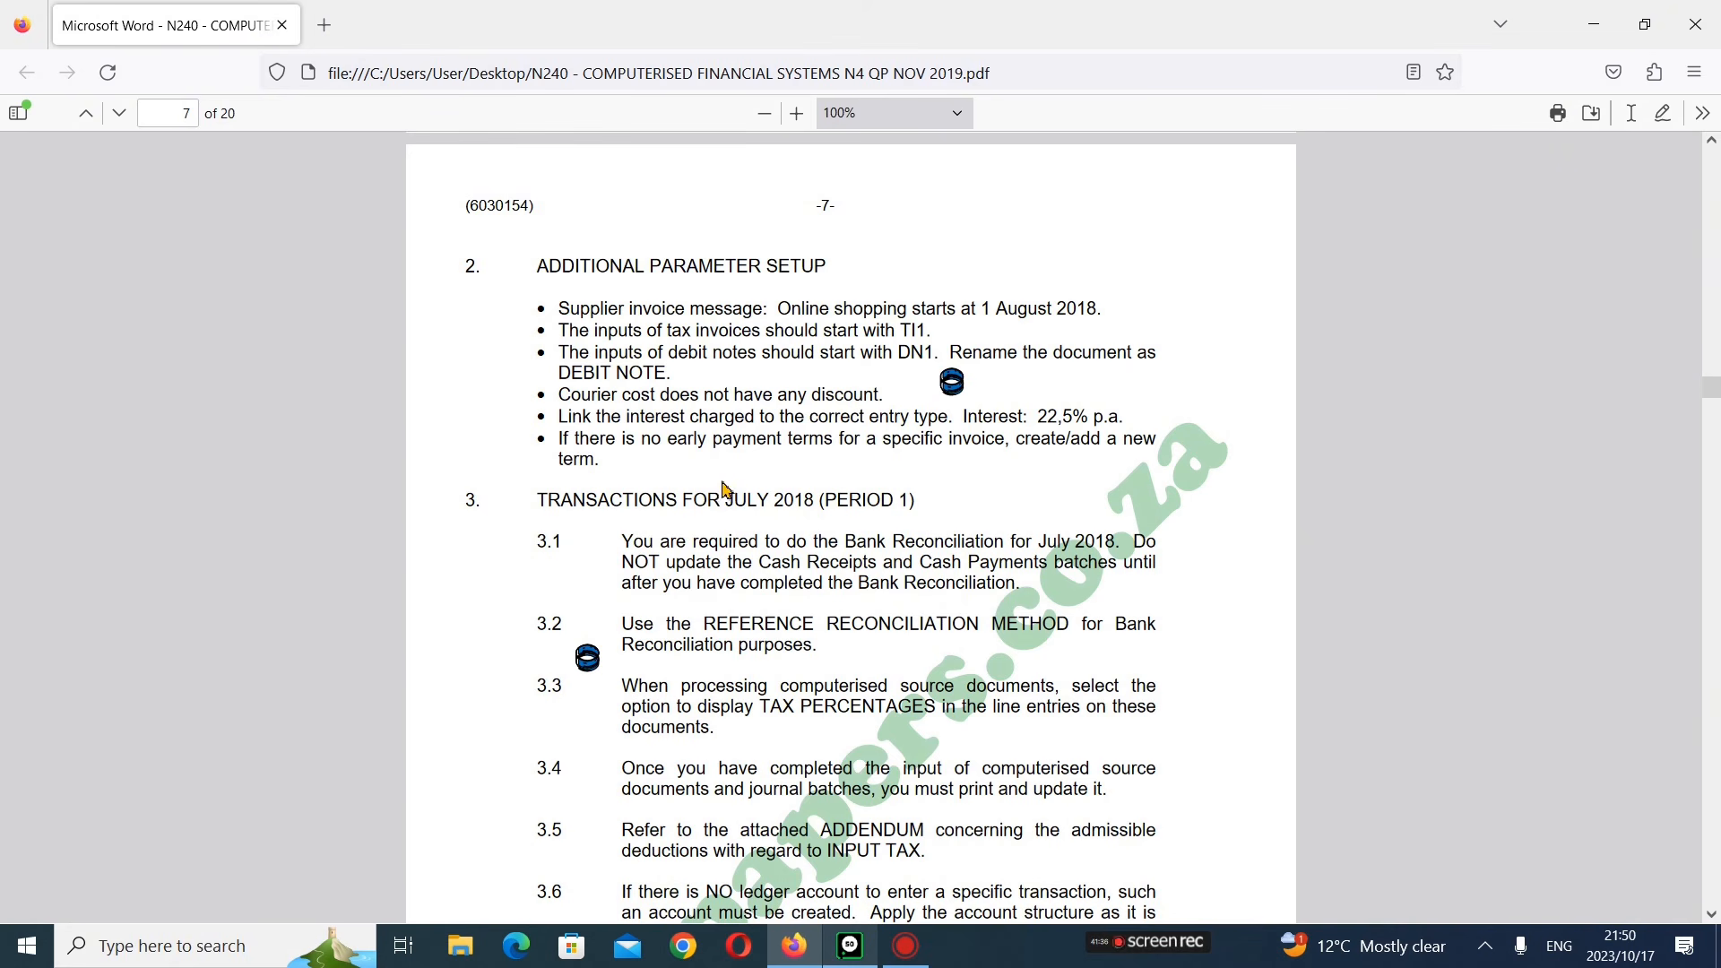
scroll(825, 818, "down", 20)
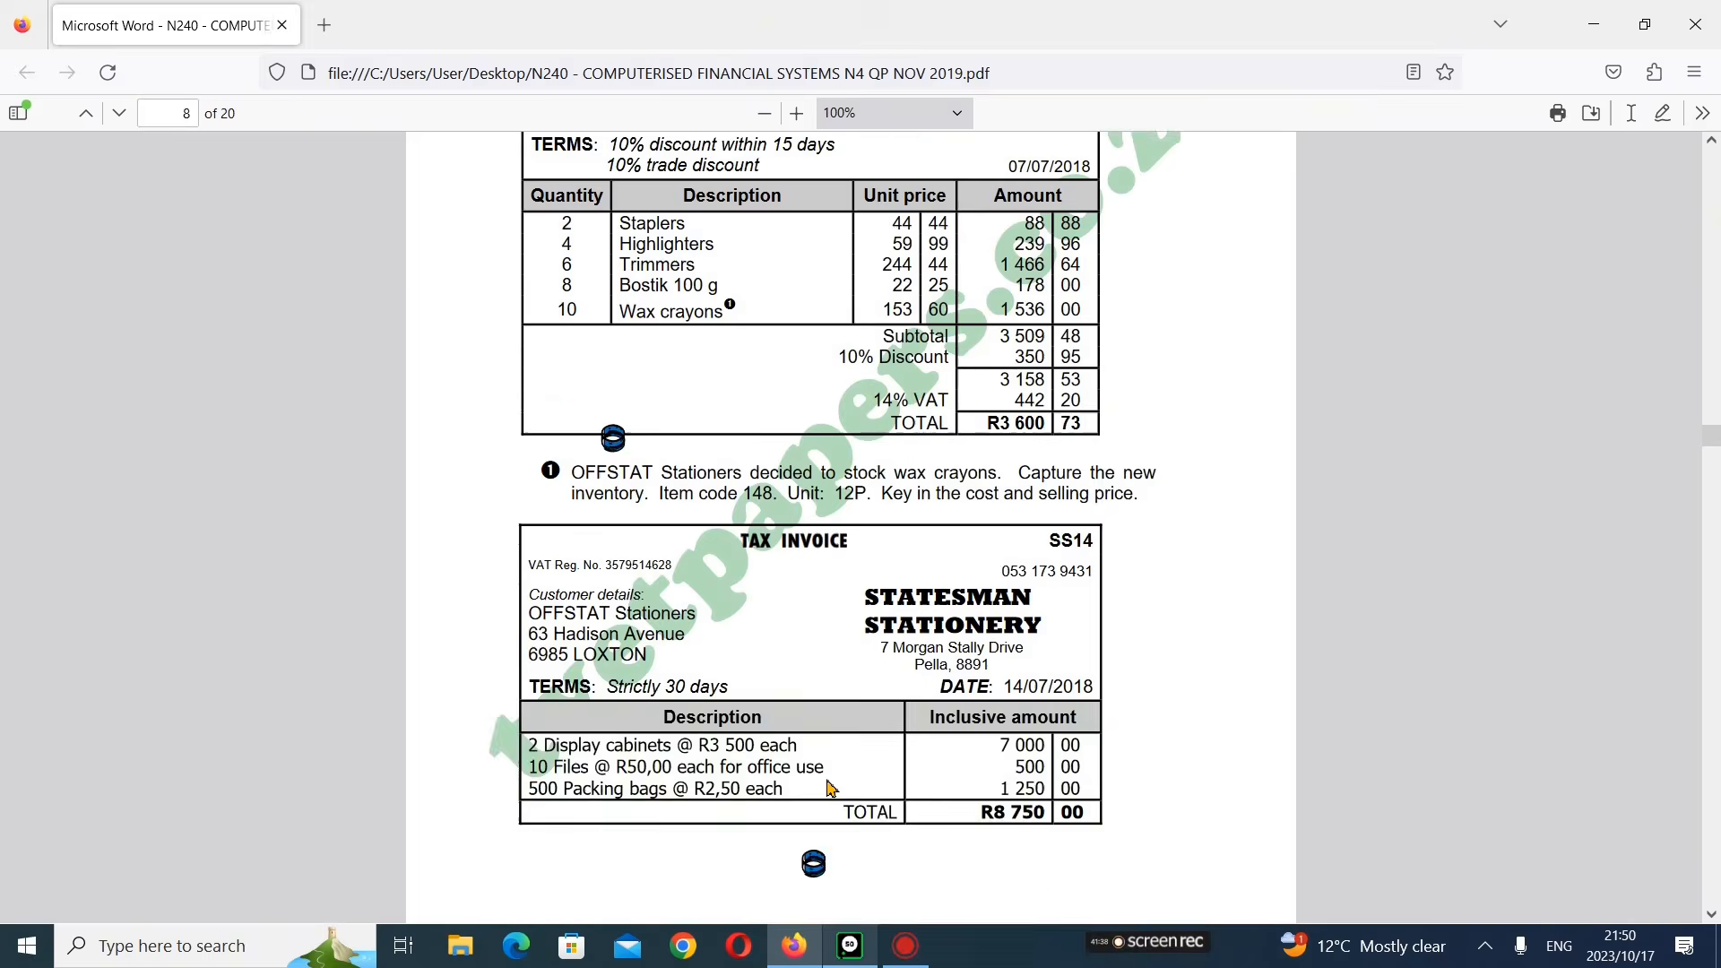
scroll(830, 789, "down", 7)
scroll(830, 787, "up", 6)
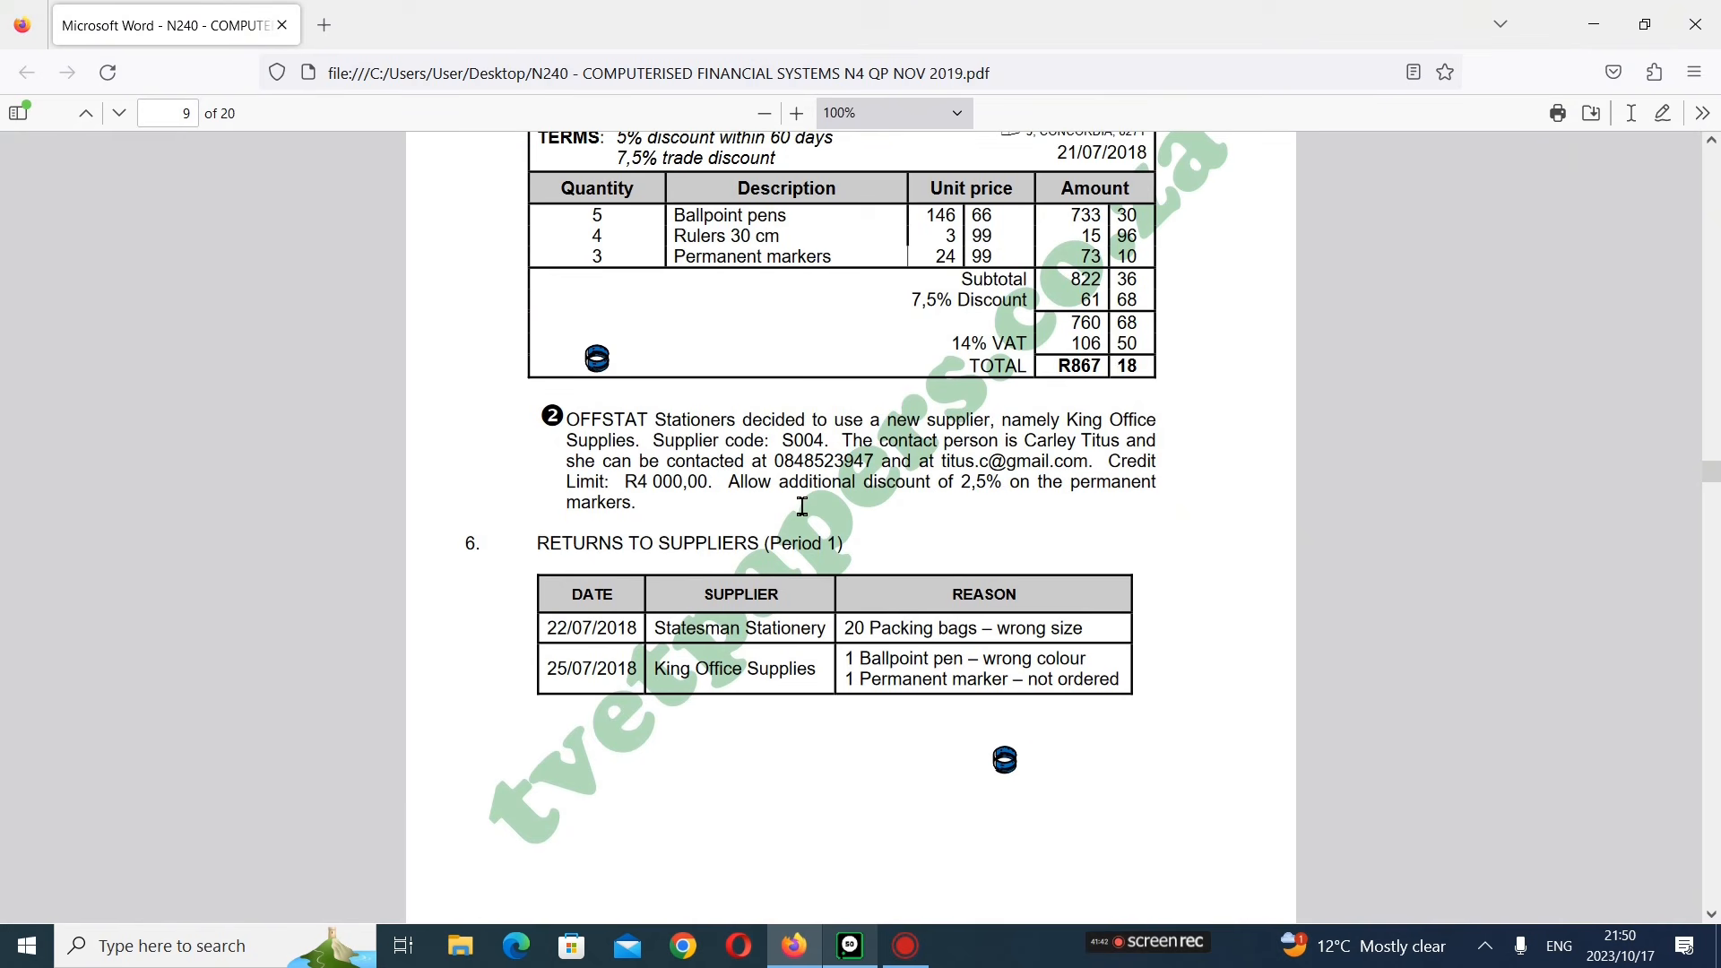
scroll(790, 531, "down", 16)
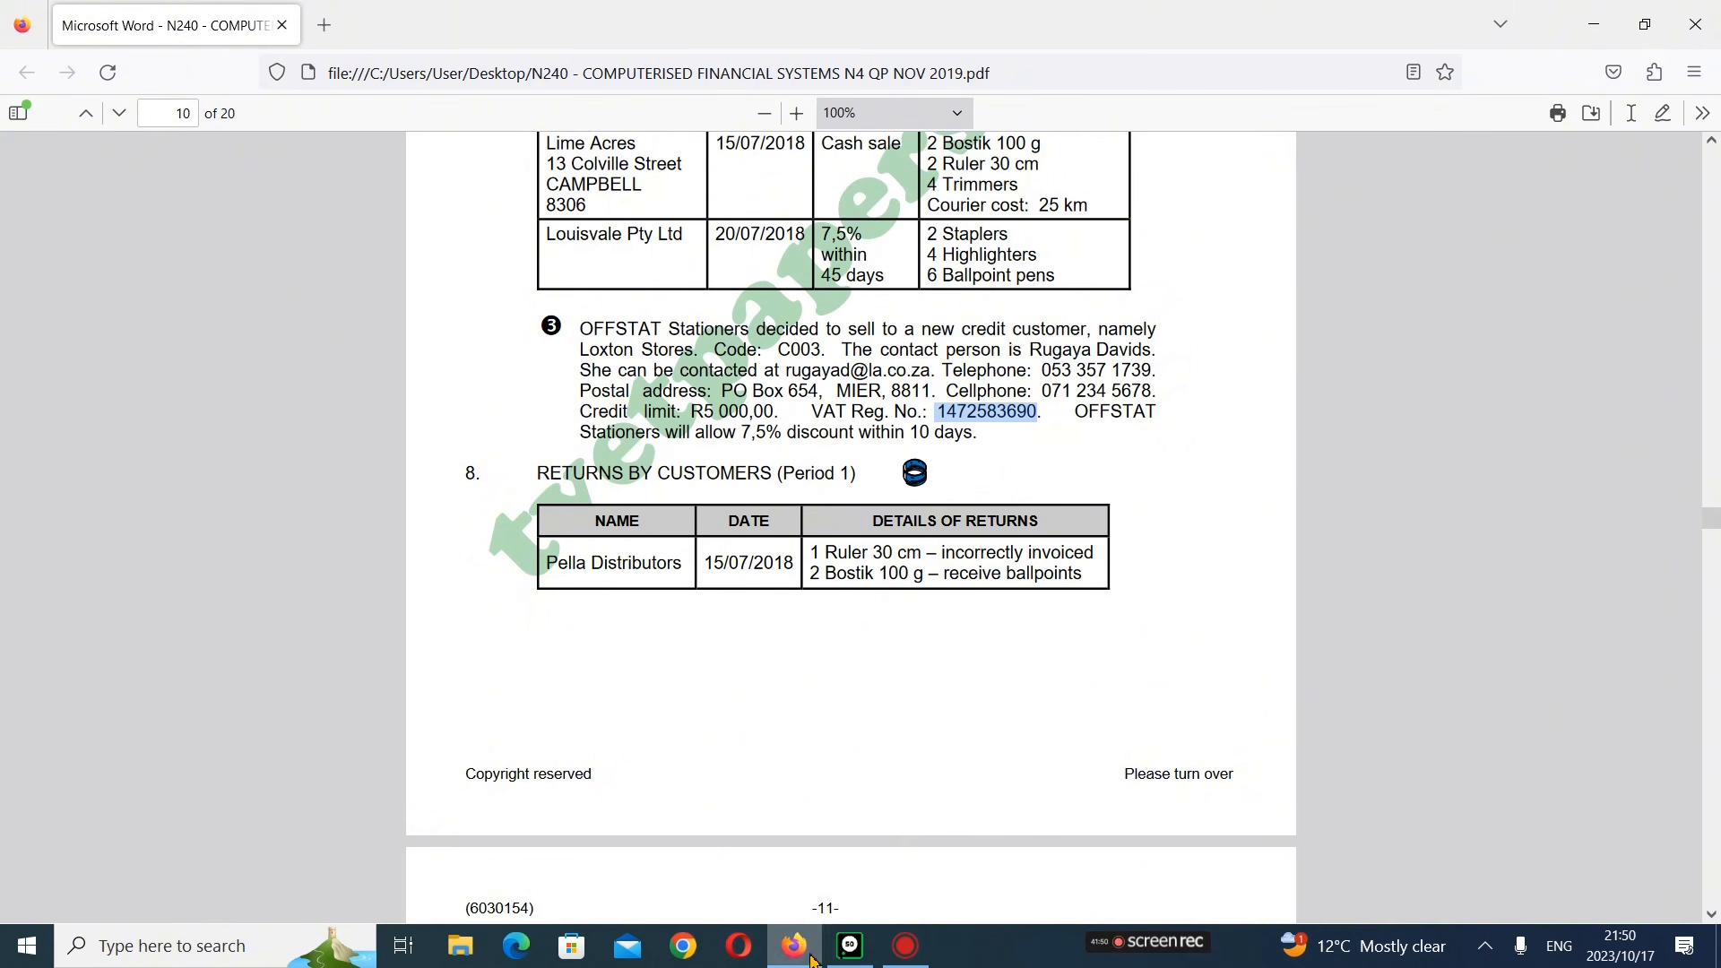
left_click(848, 949)
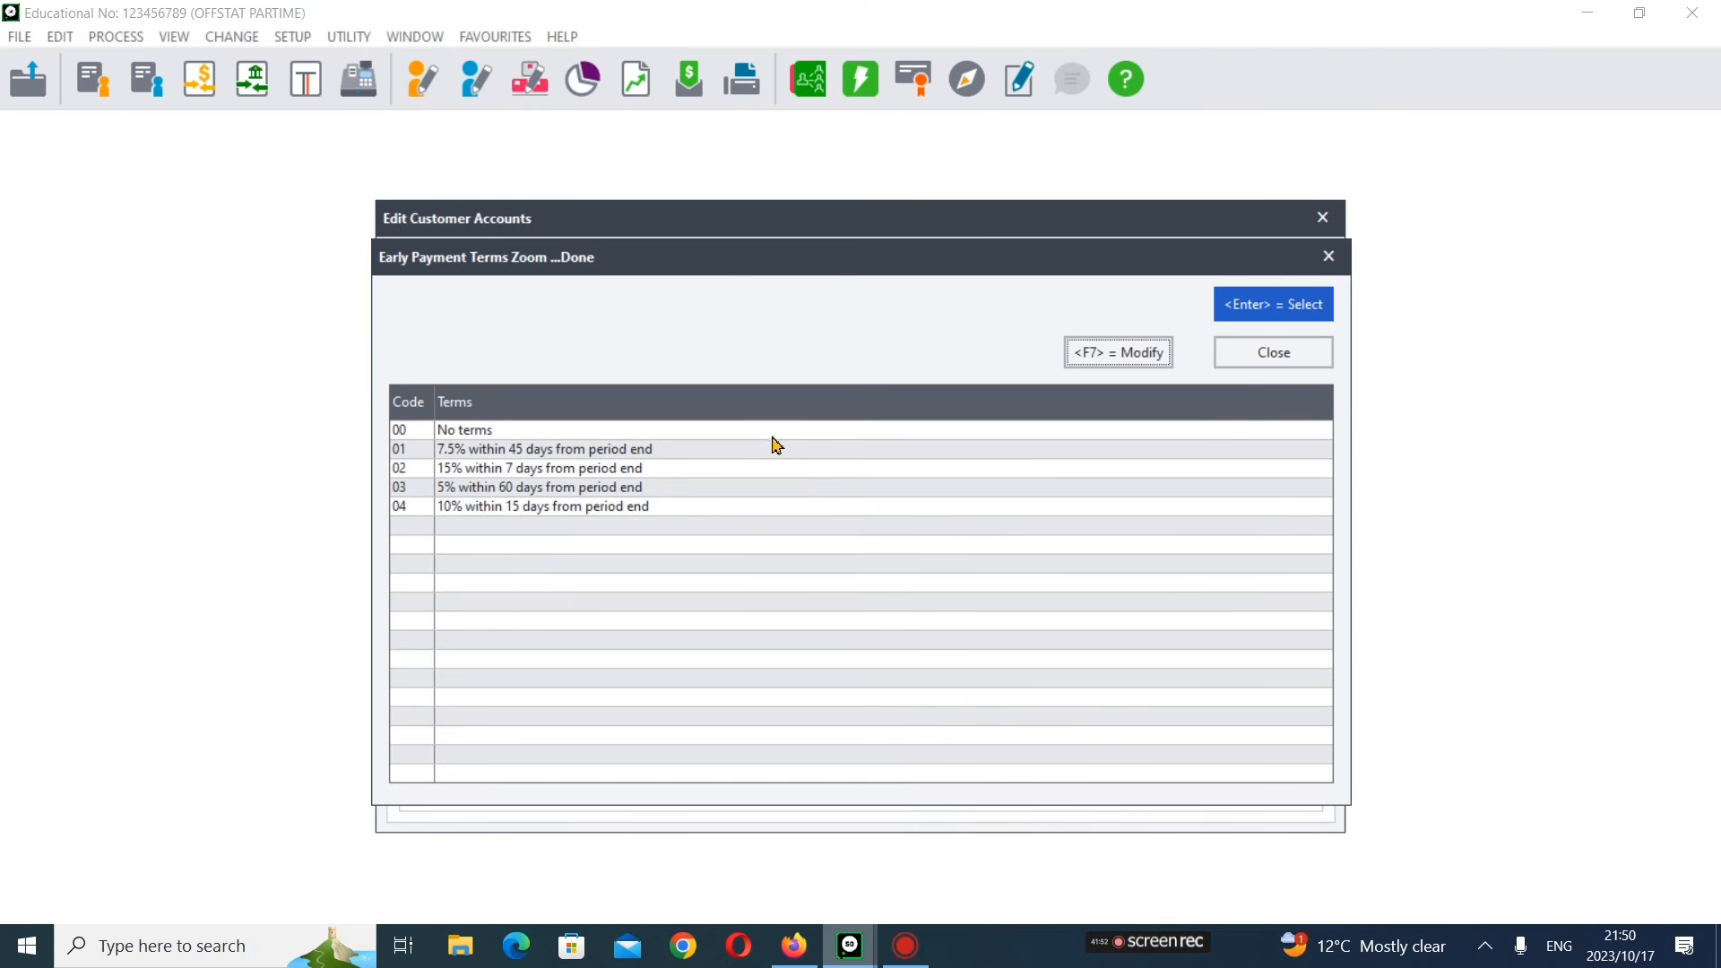
- Add early payment term 5 with 7,5% discount within 10 days from the last day of the period, and assign it to the customer
left_click(1119, 354)
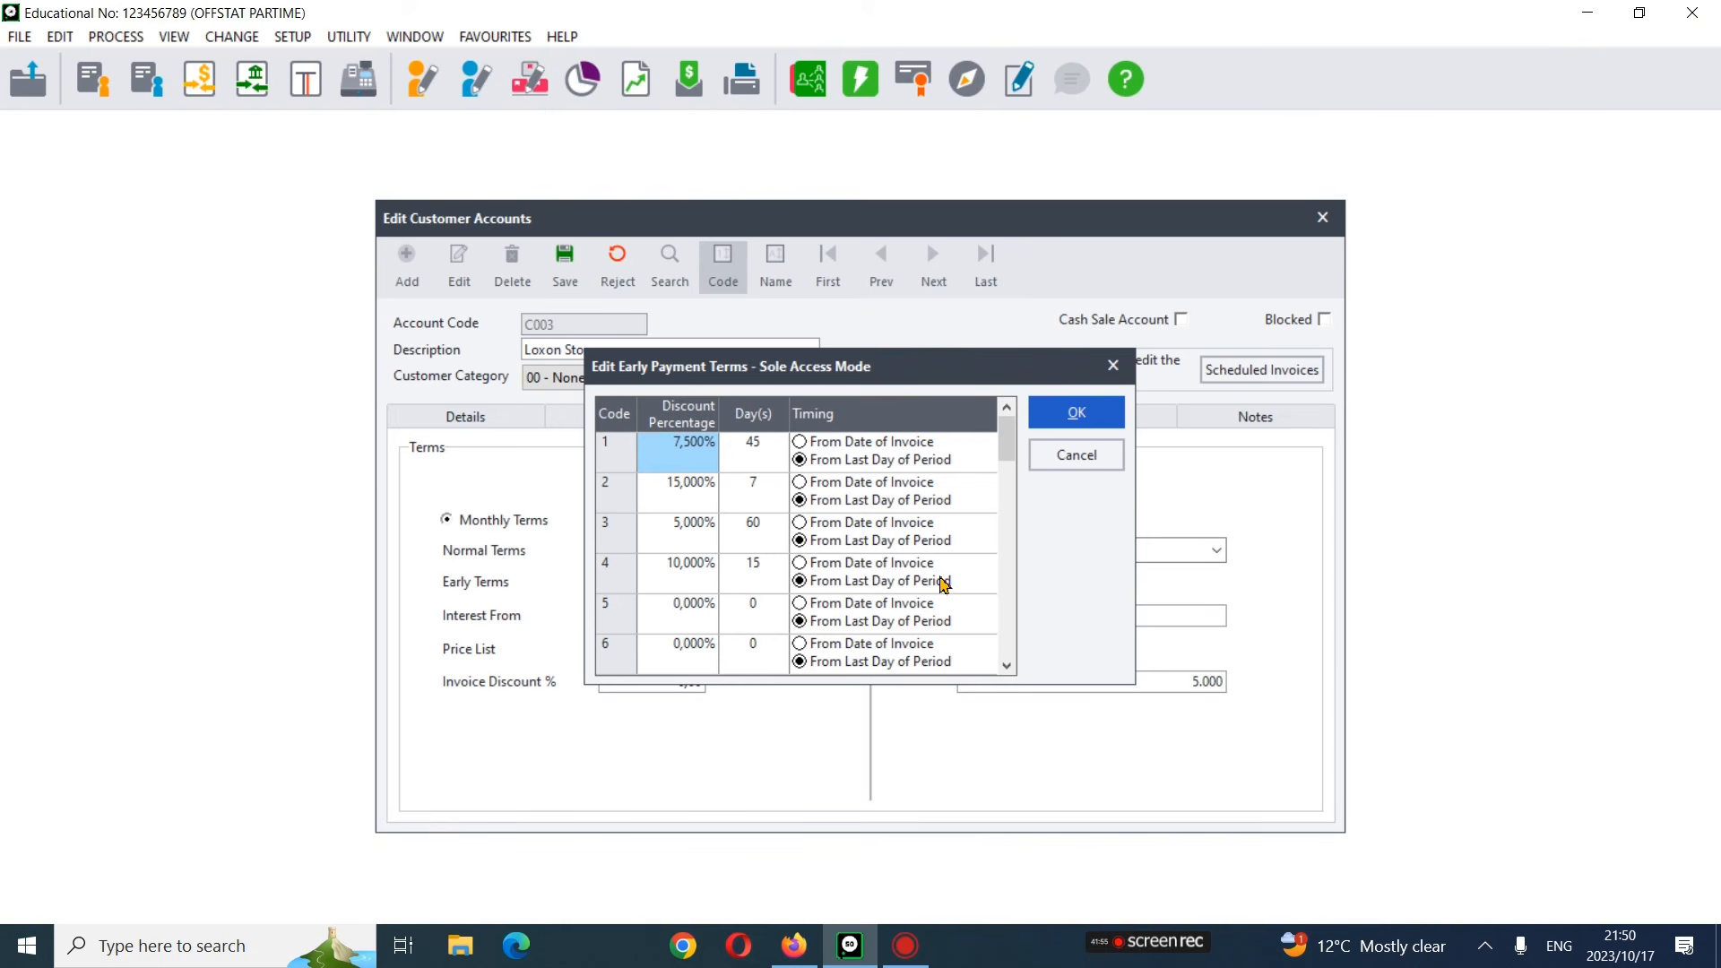
left_click(699, 618)
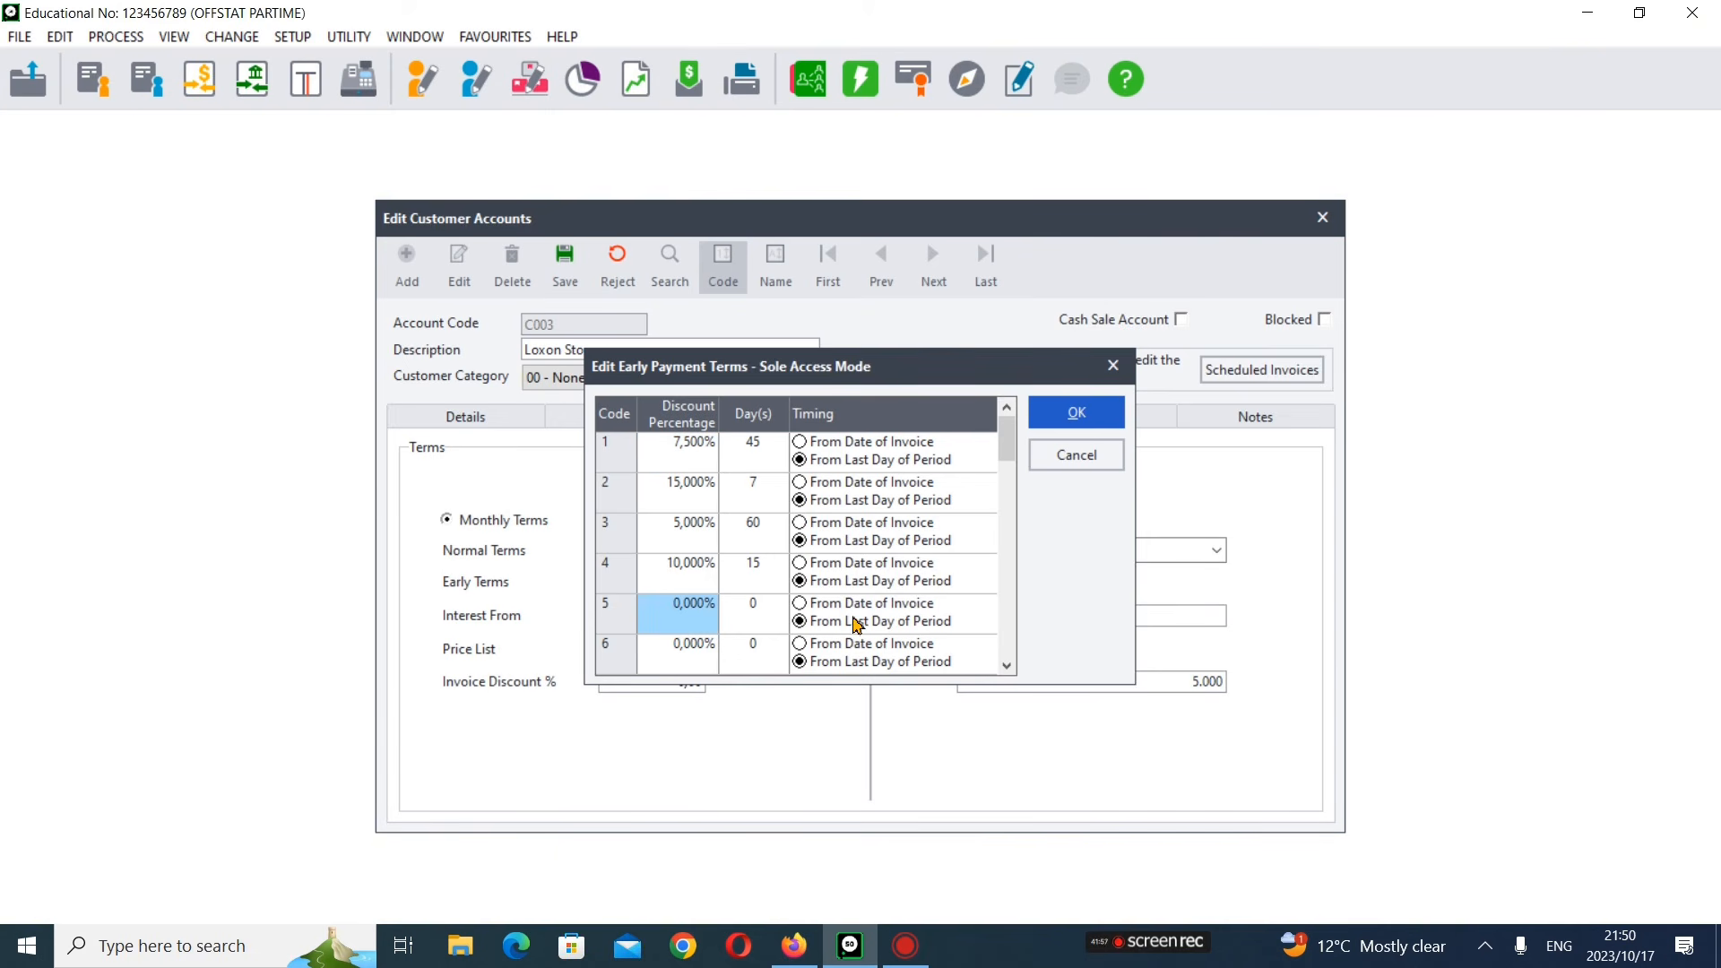
type("7,5")
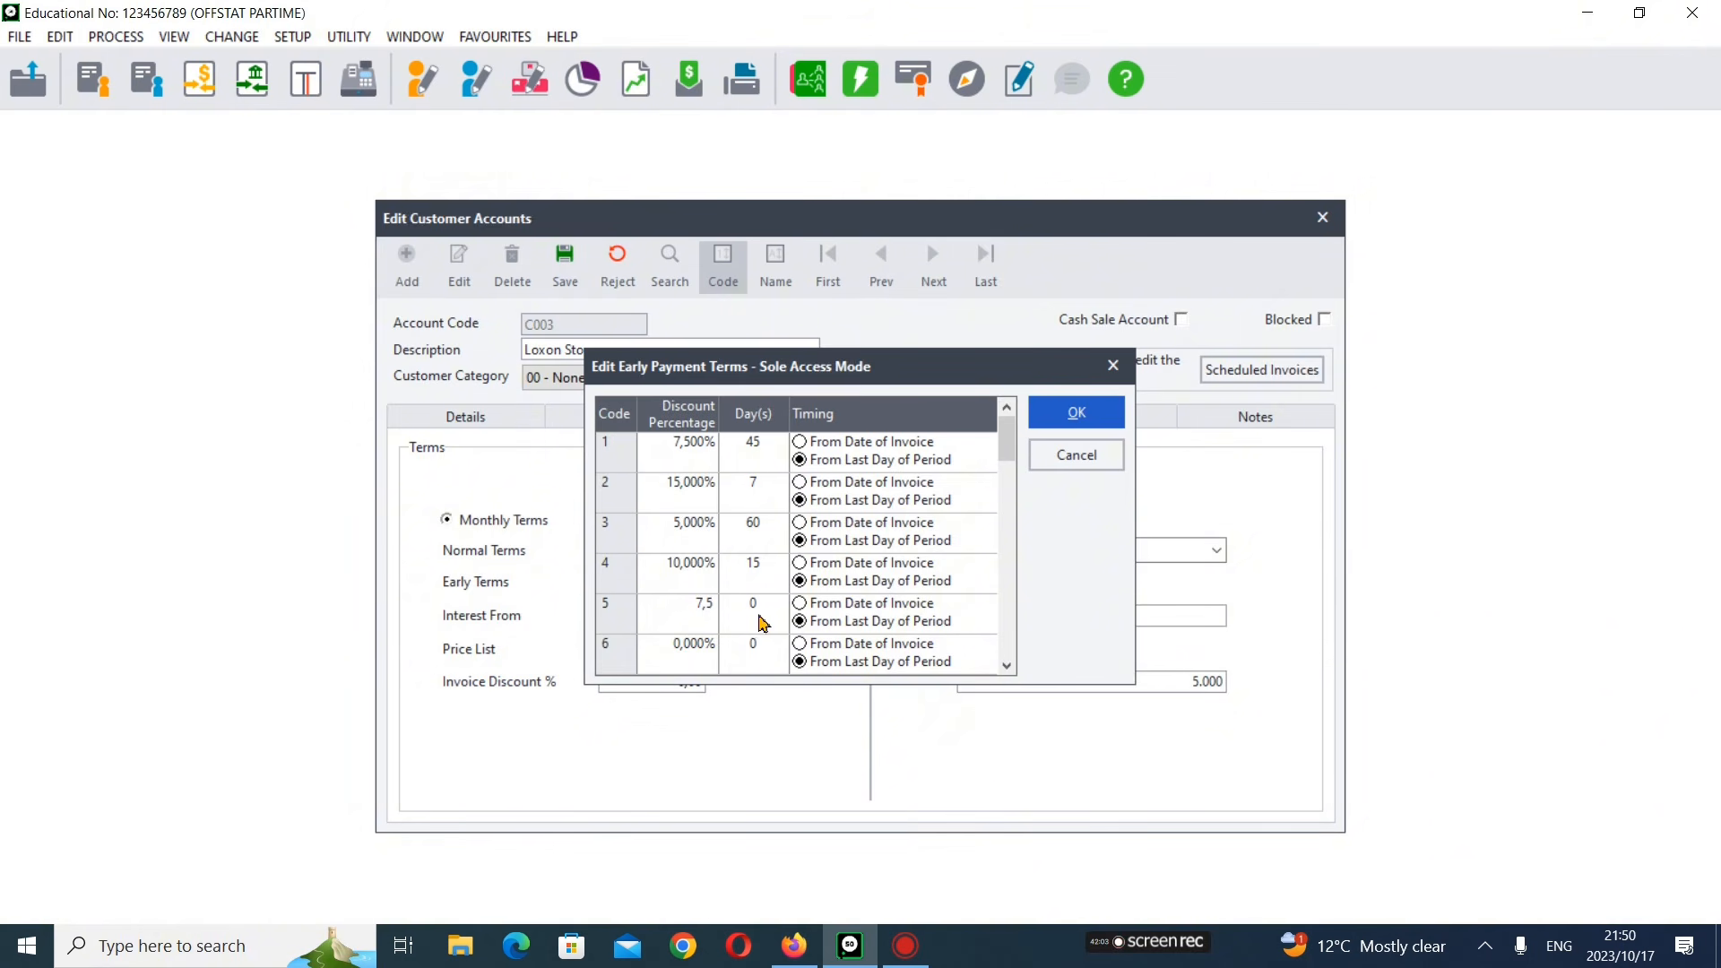
left_click(757, 622)
type("1")
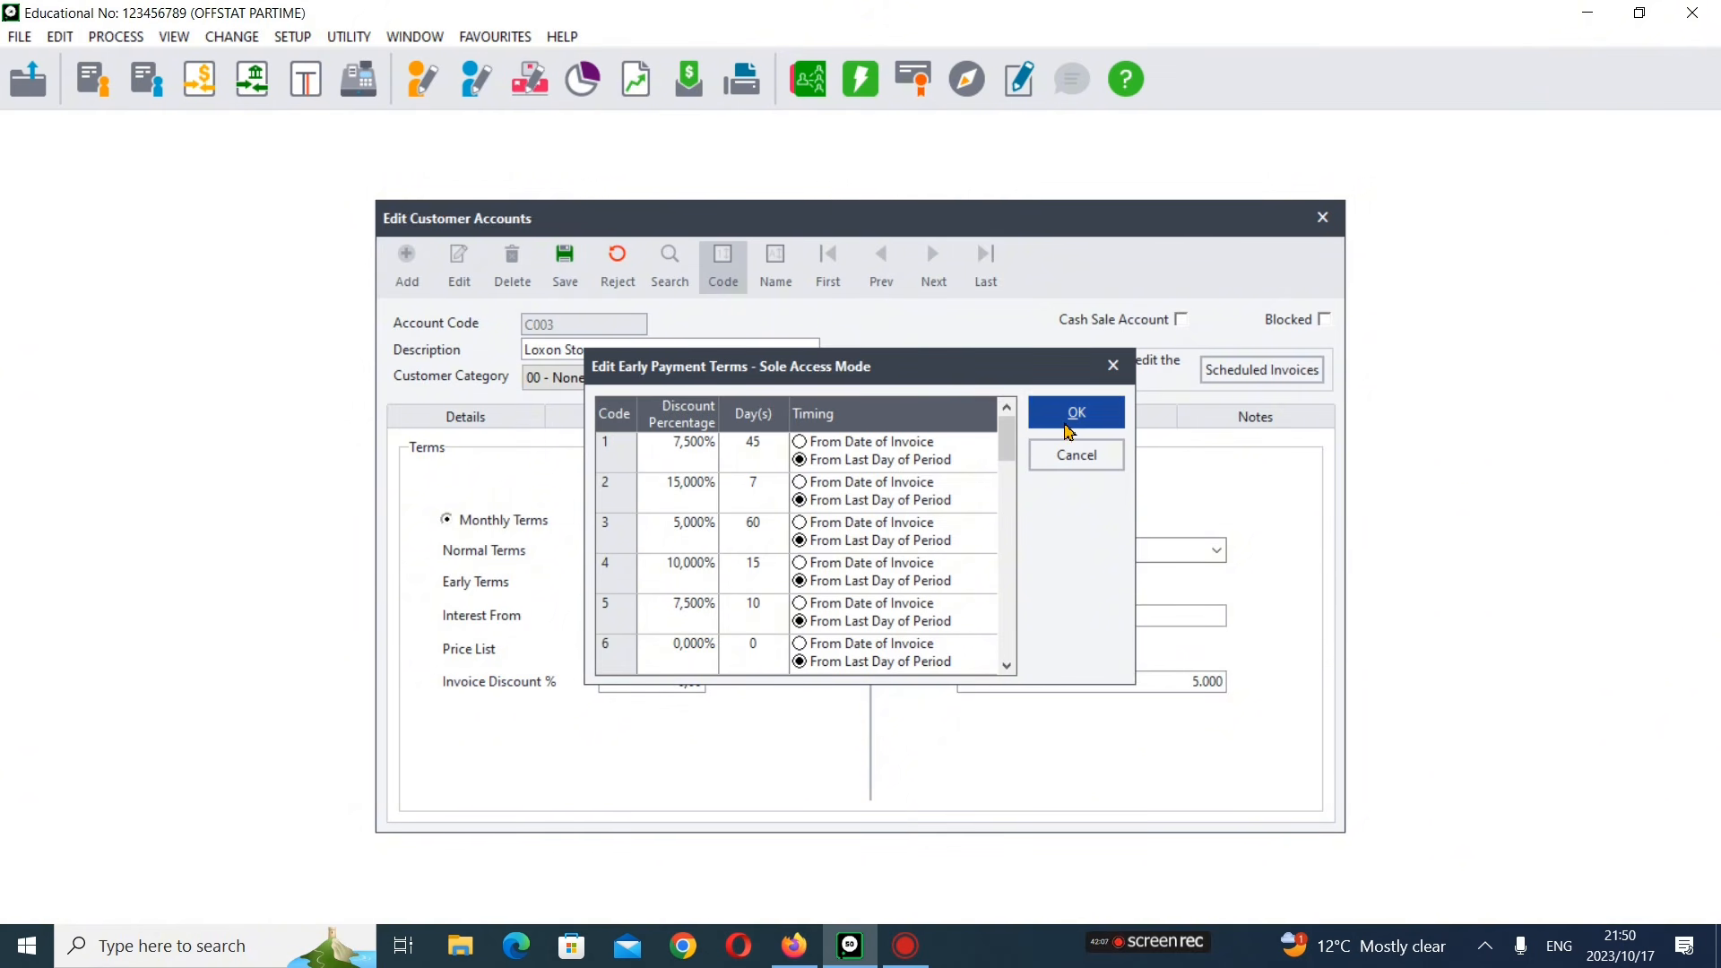
left_click(1077, 413)
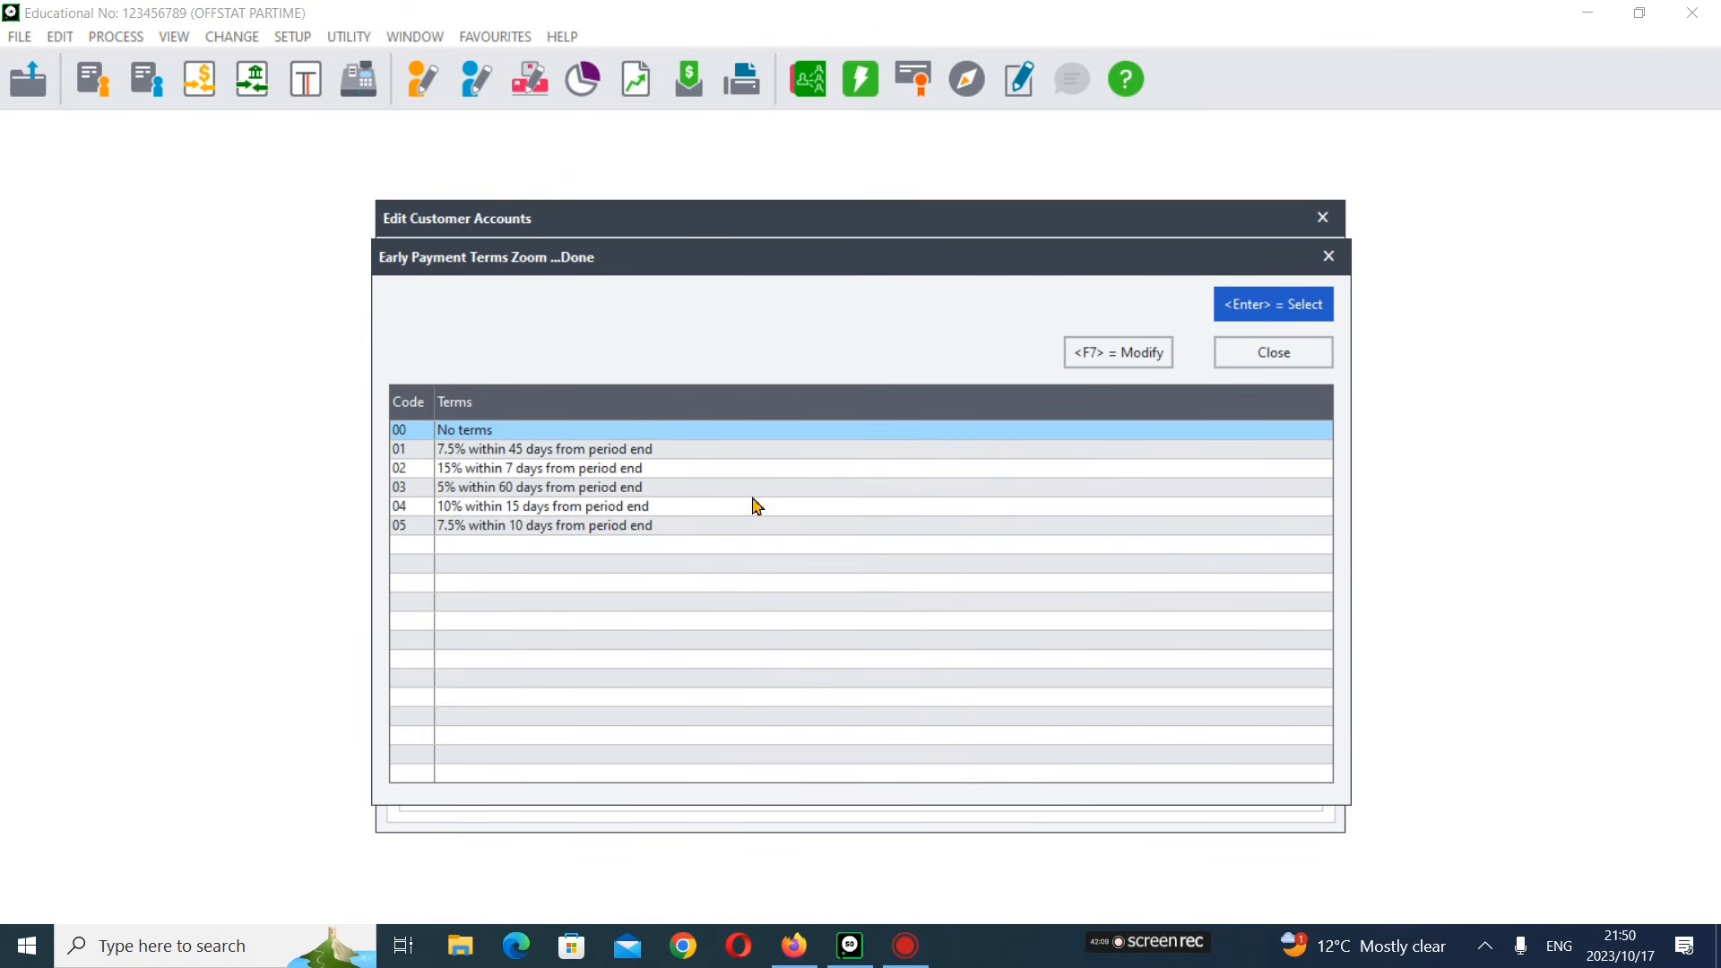
left_click(530, 529)
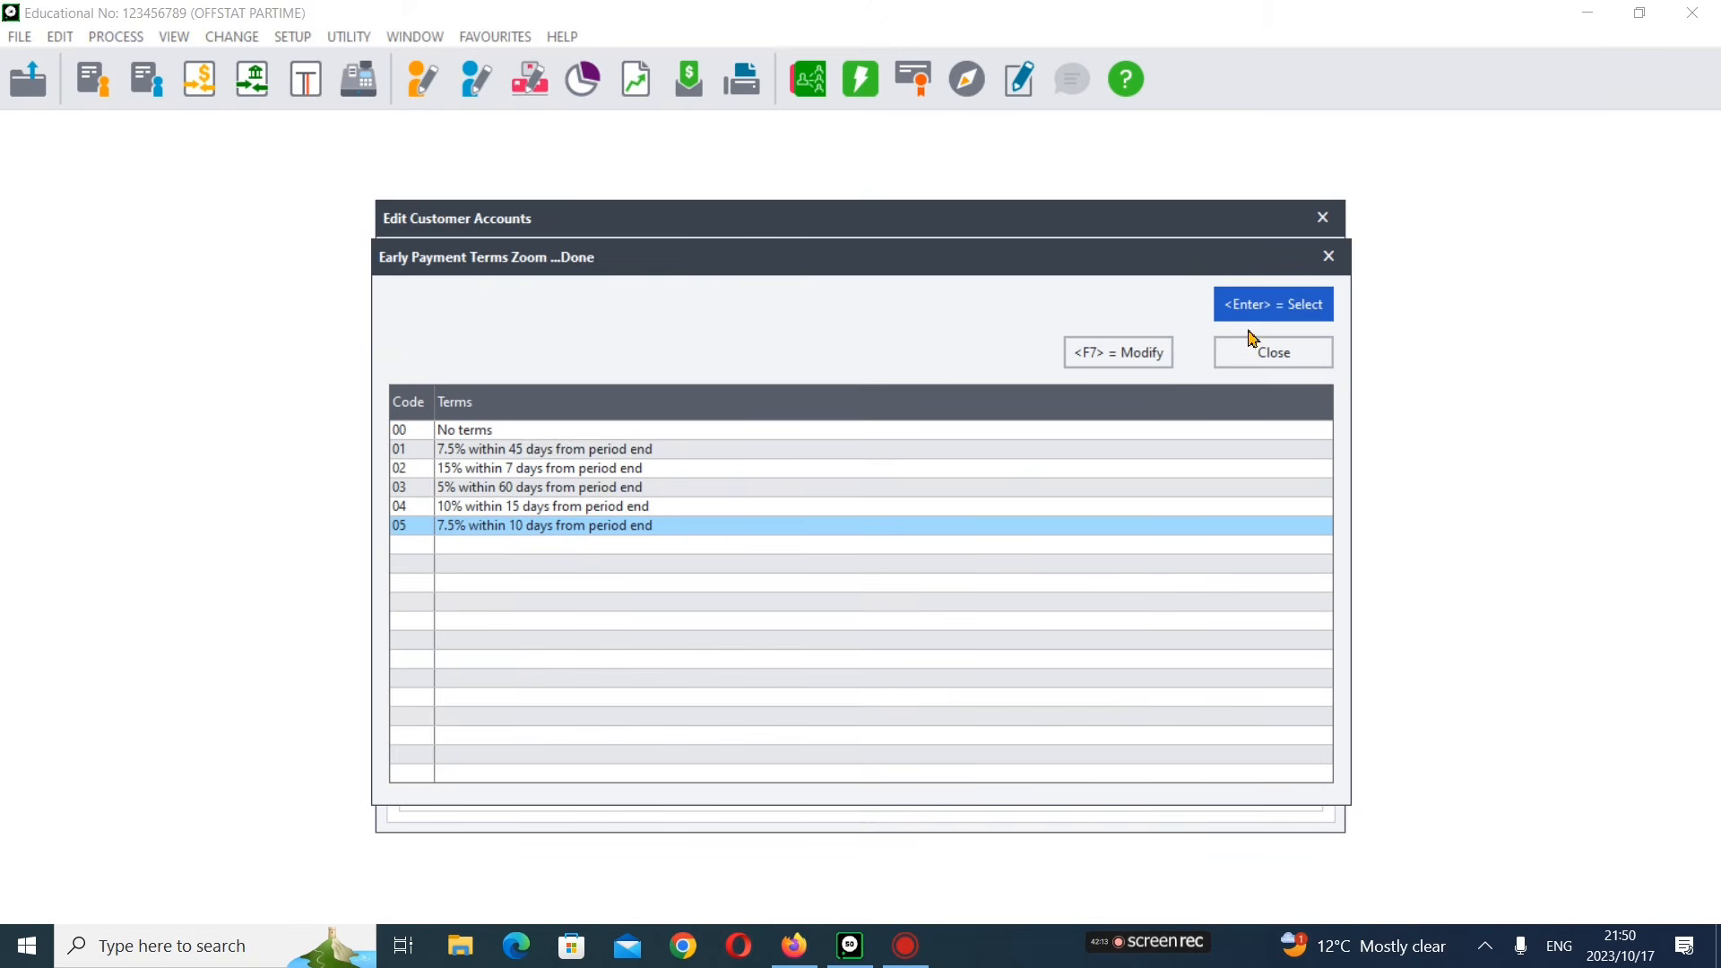
left_click(1273, 305)
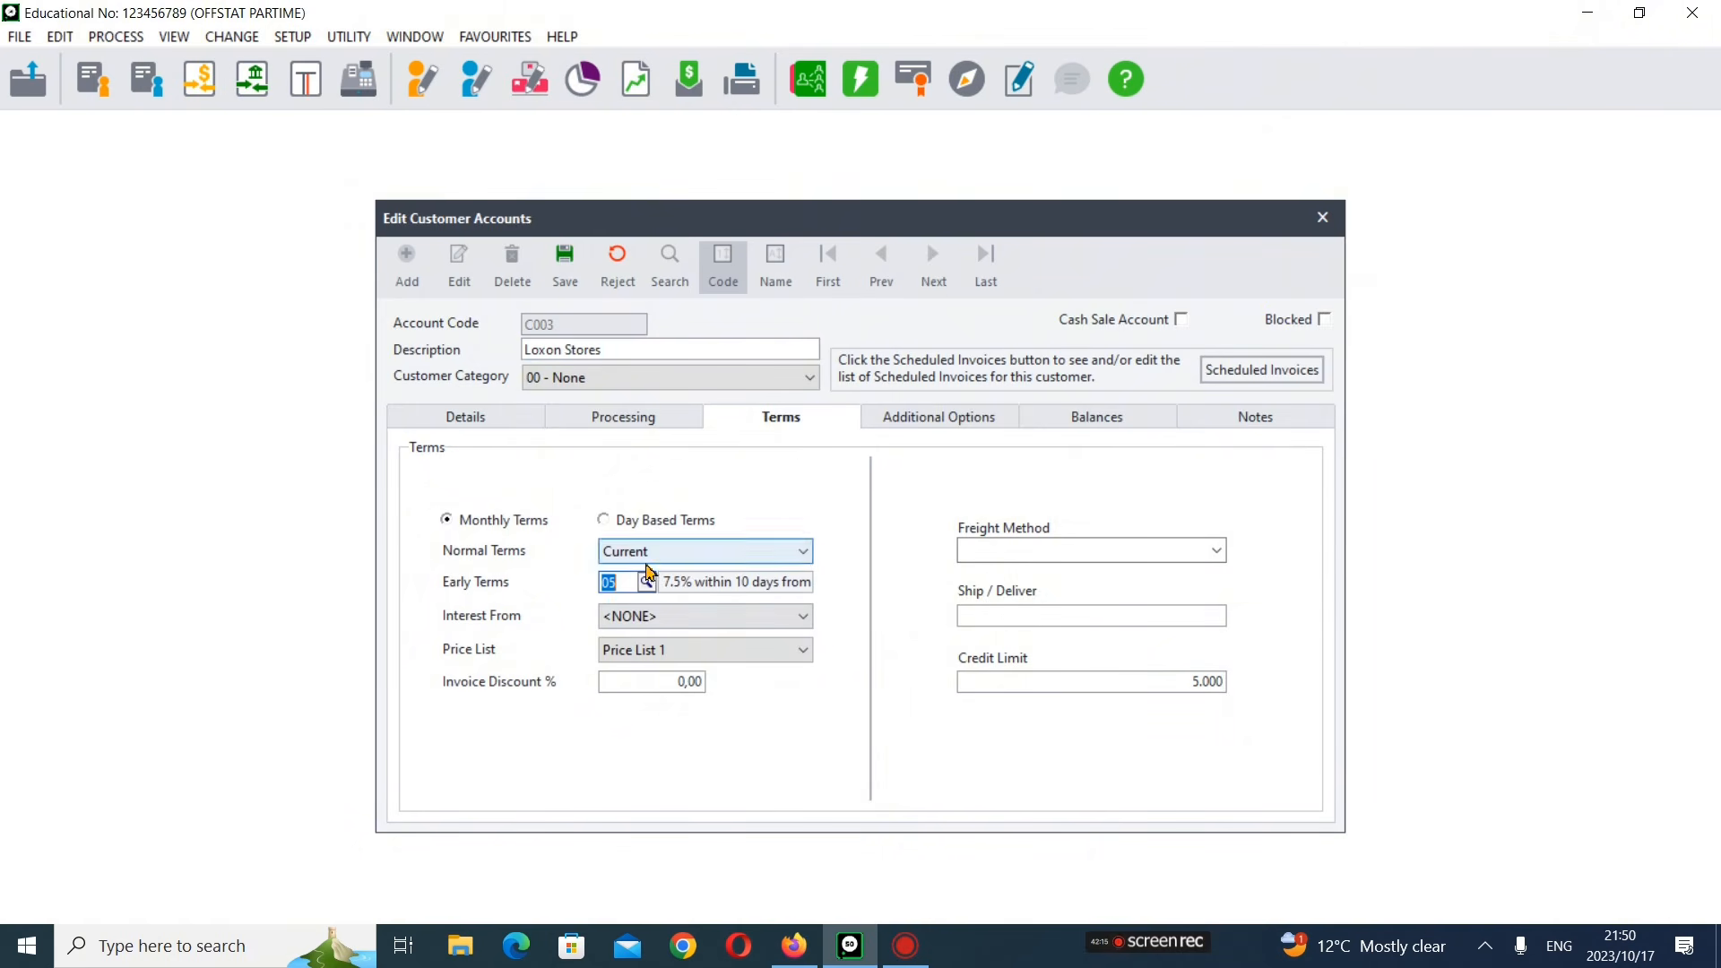
- Compare the new-customer note in the question paper with the customer's postal, delivery and contact details
mouse_move(794, 946)
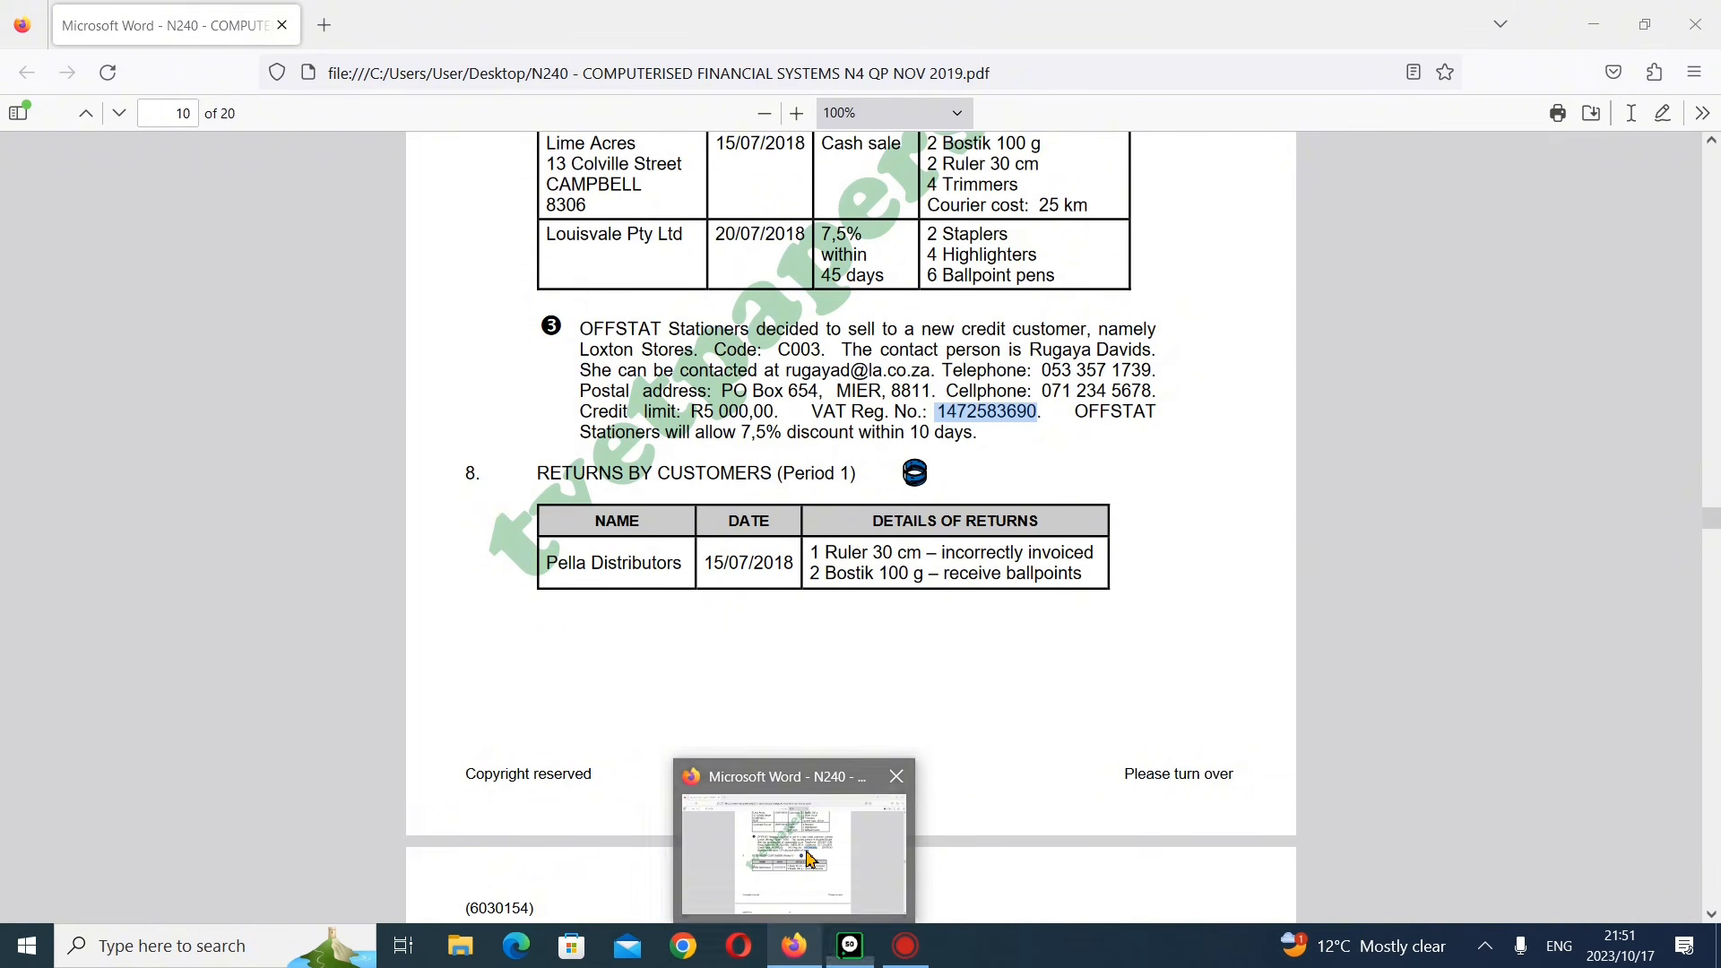
left_click(809, 858)
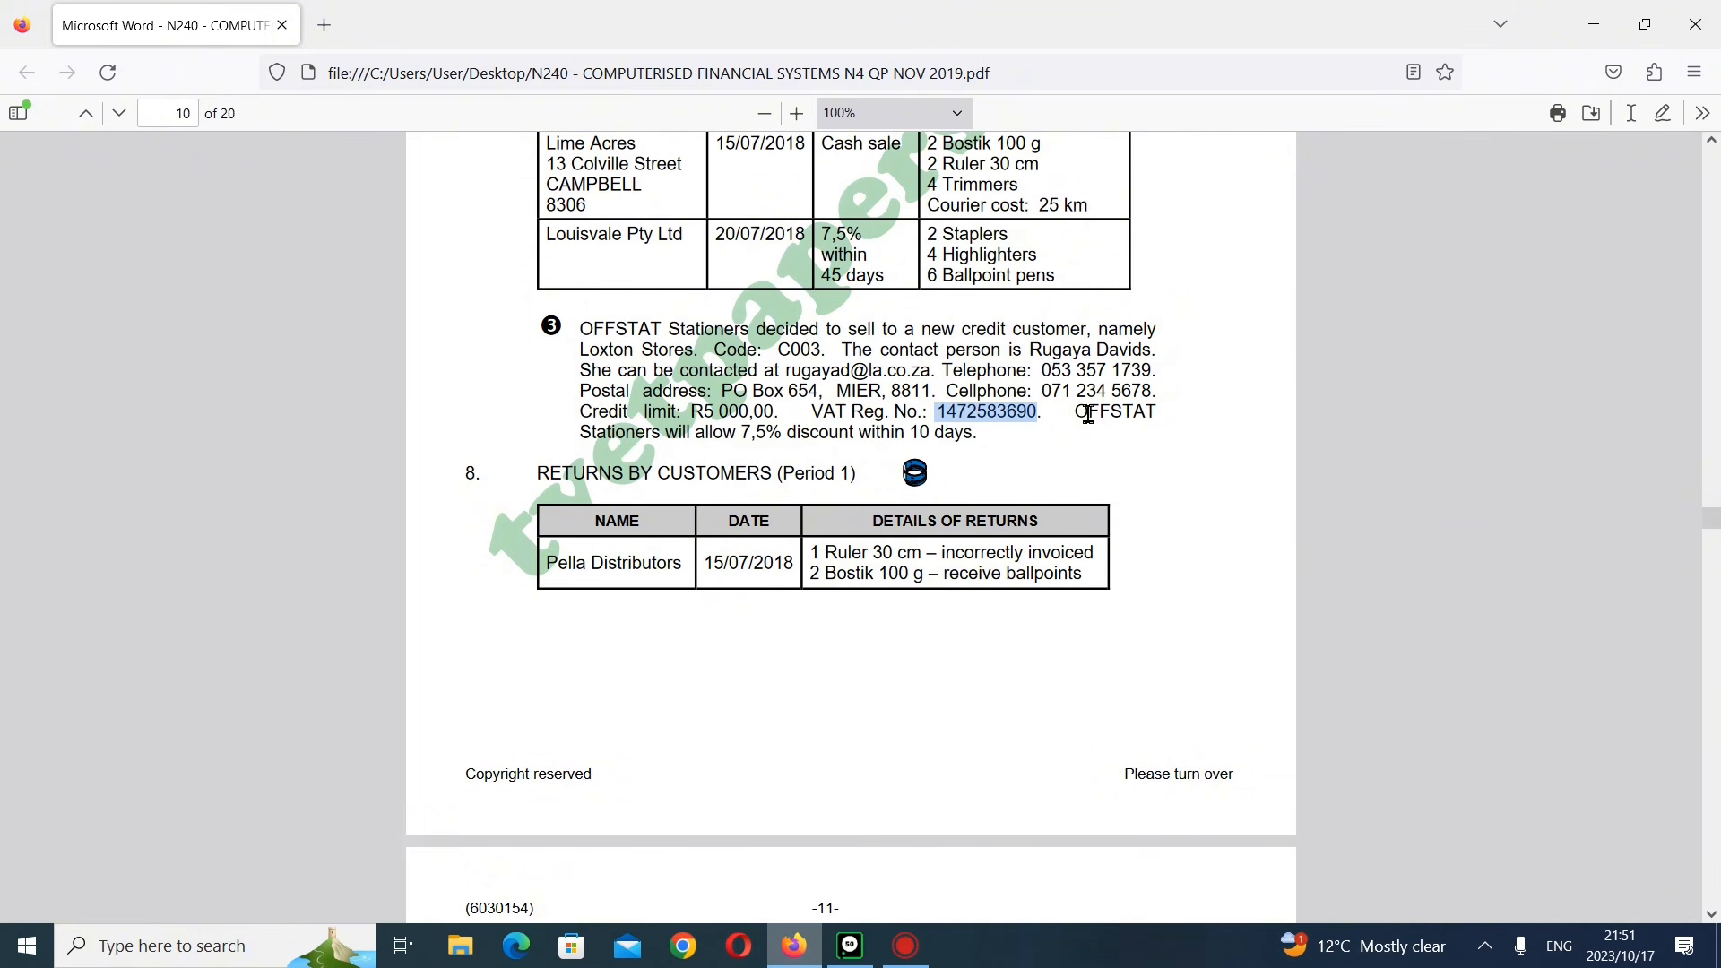
mouse_move(853, 948)
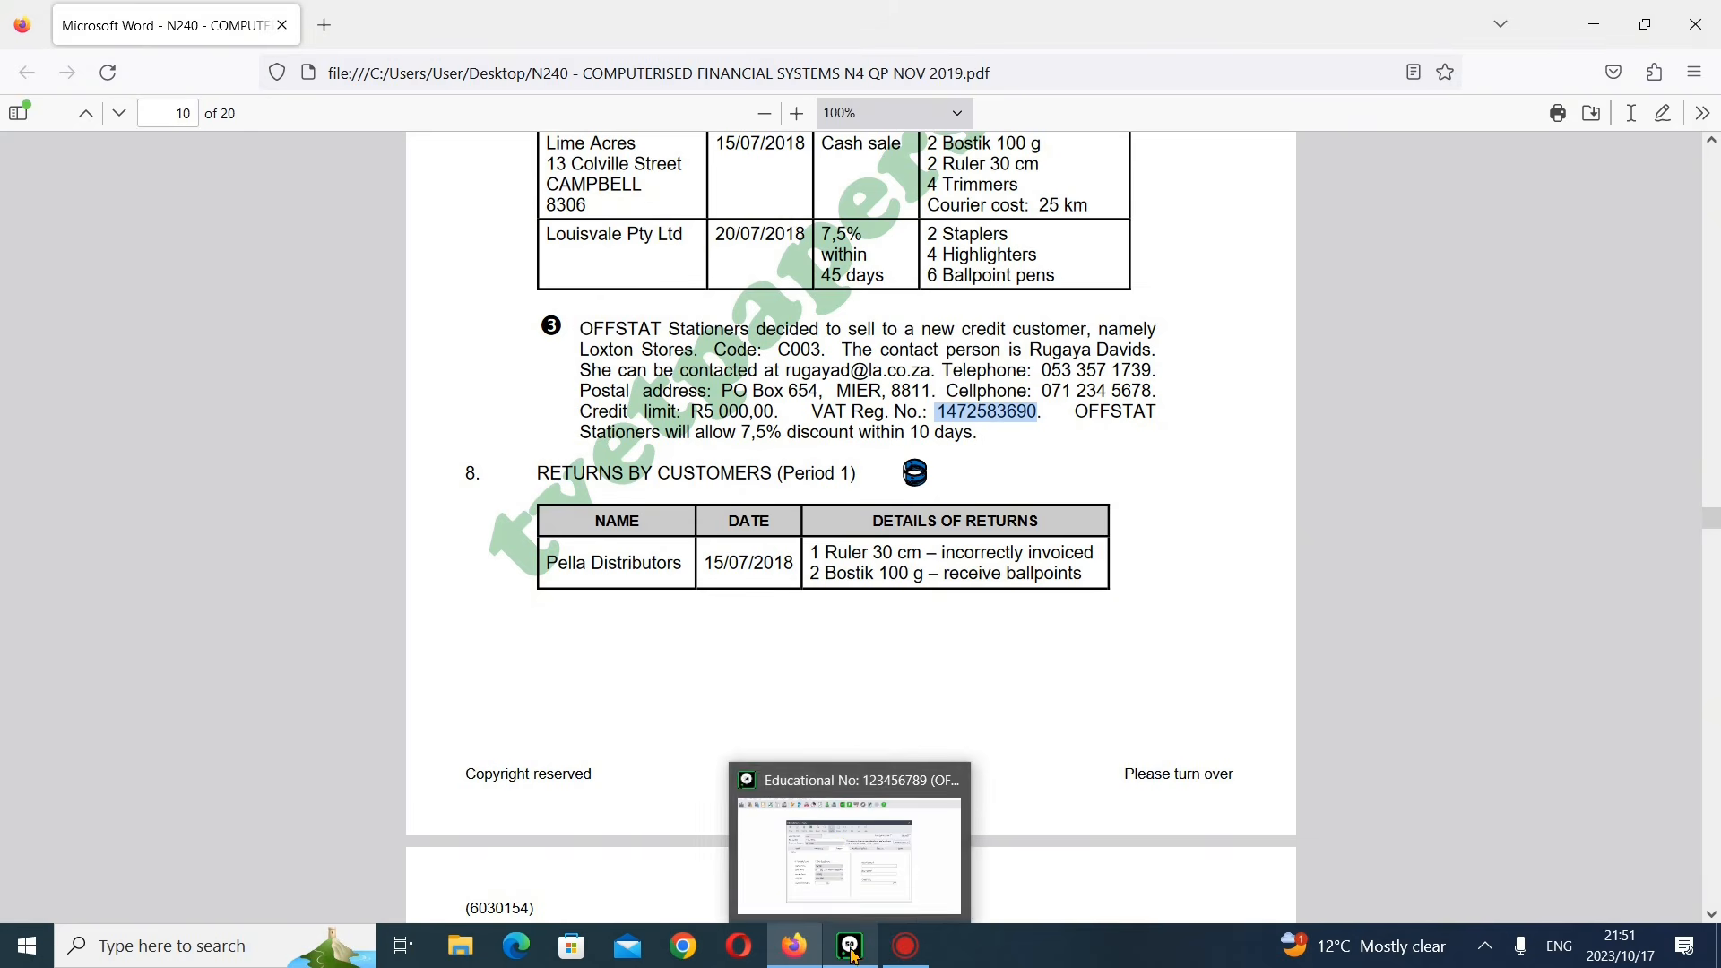
left_click(841, 848)
left_click(528, 418)
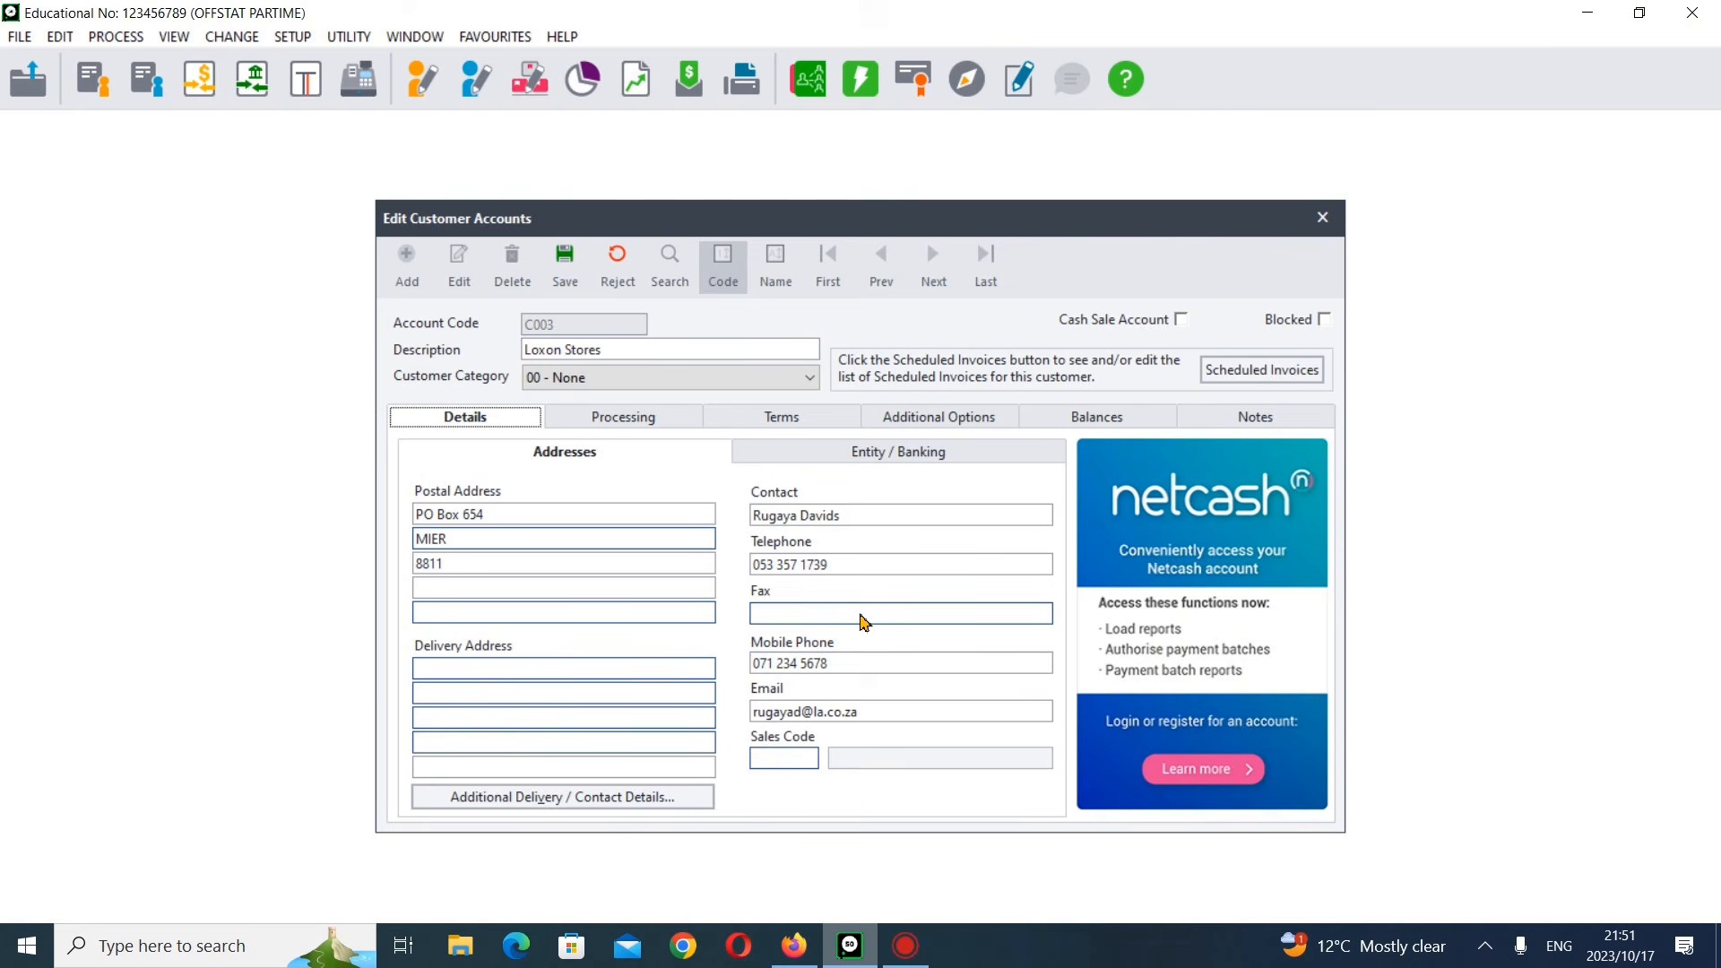
- Copy the Loxton Stores street address line from the Stock Sales table in the question paper
mouse_move(794, 946)
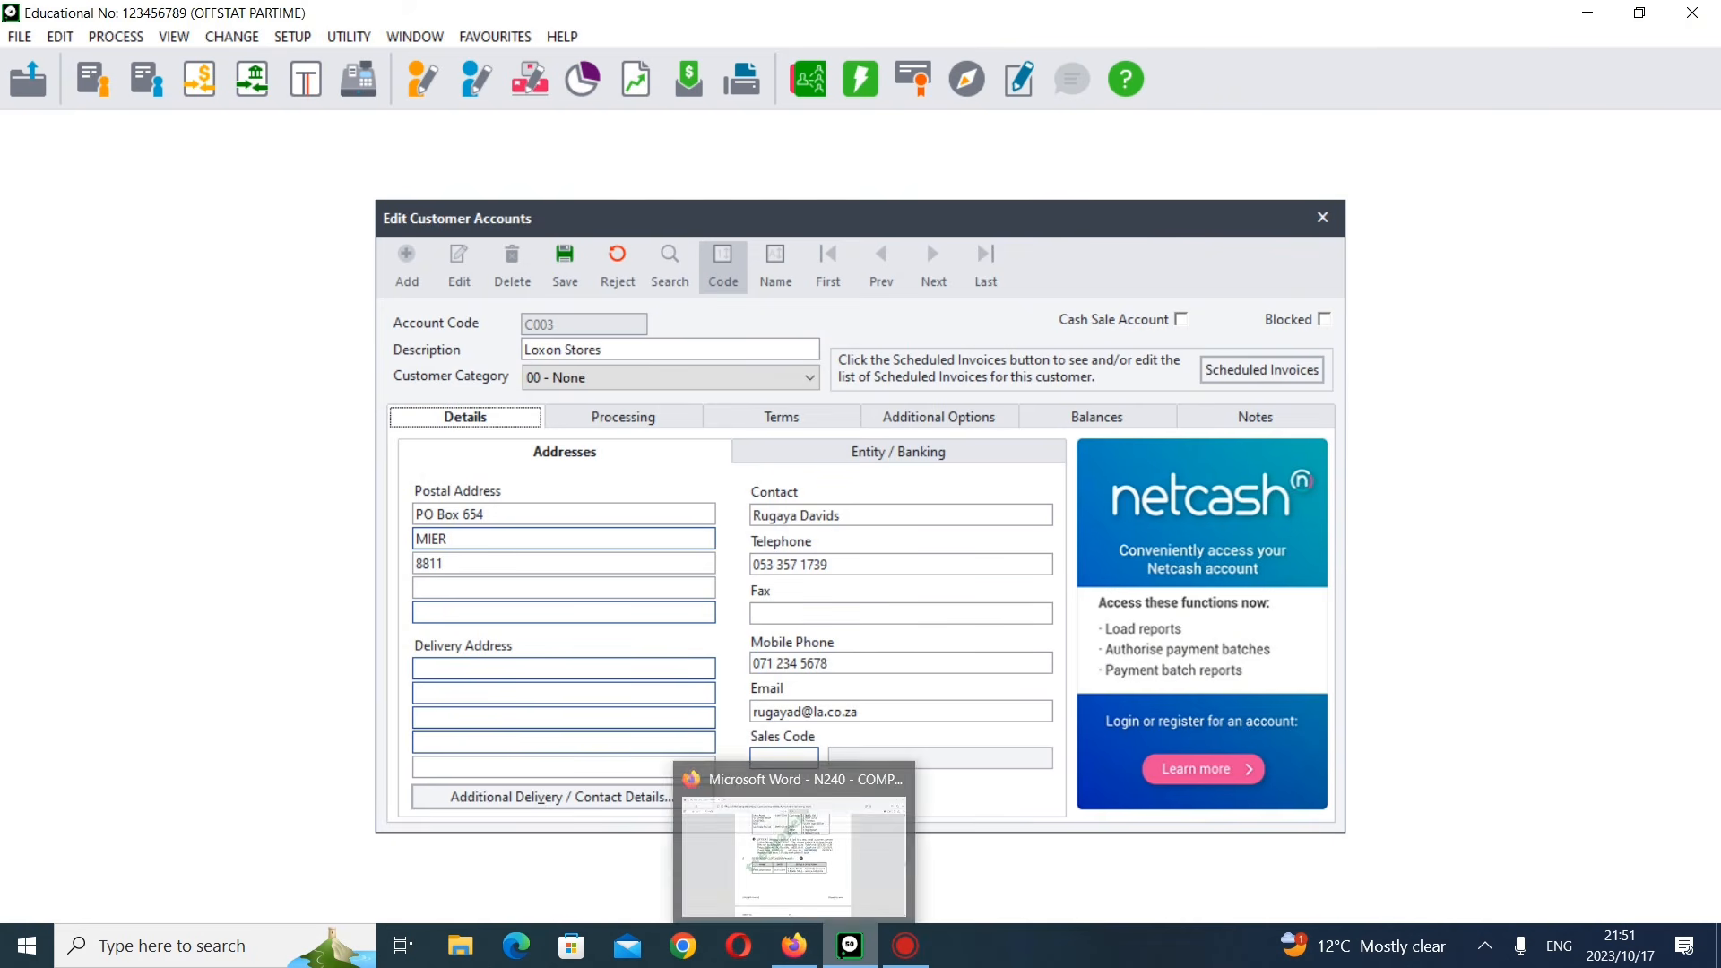
left_click(783, 862)
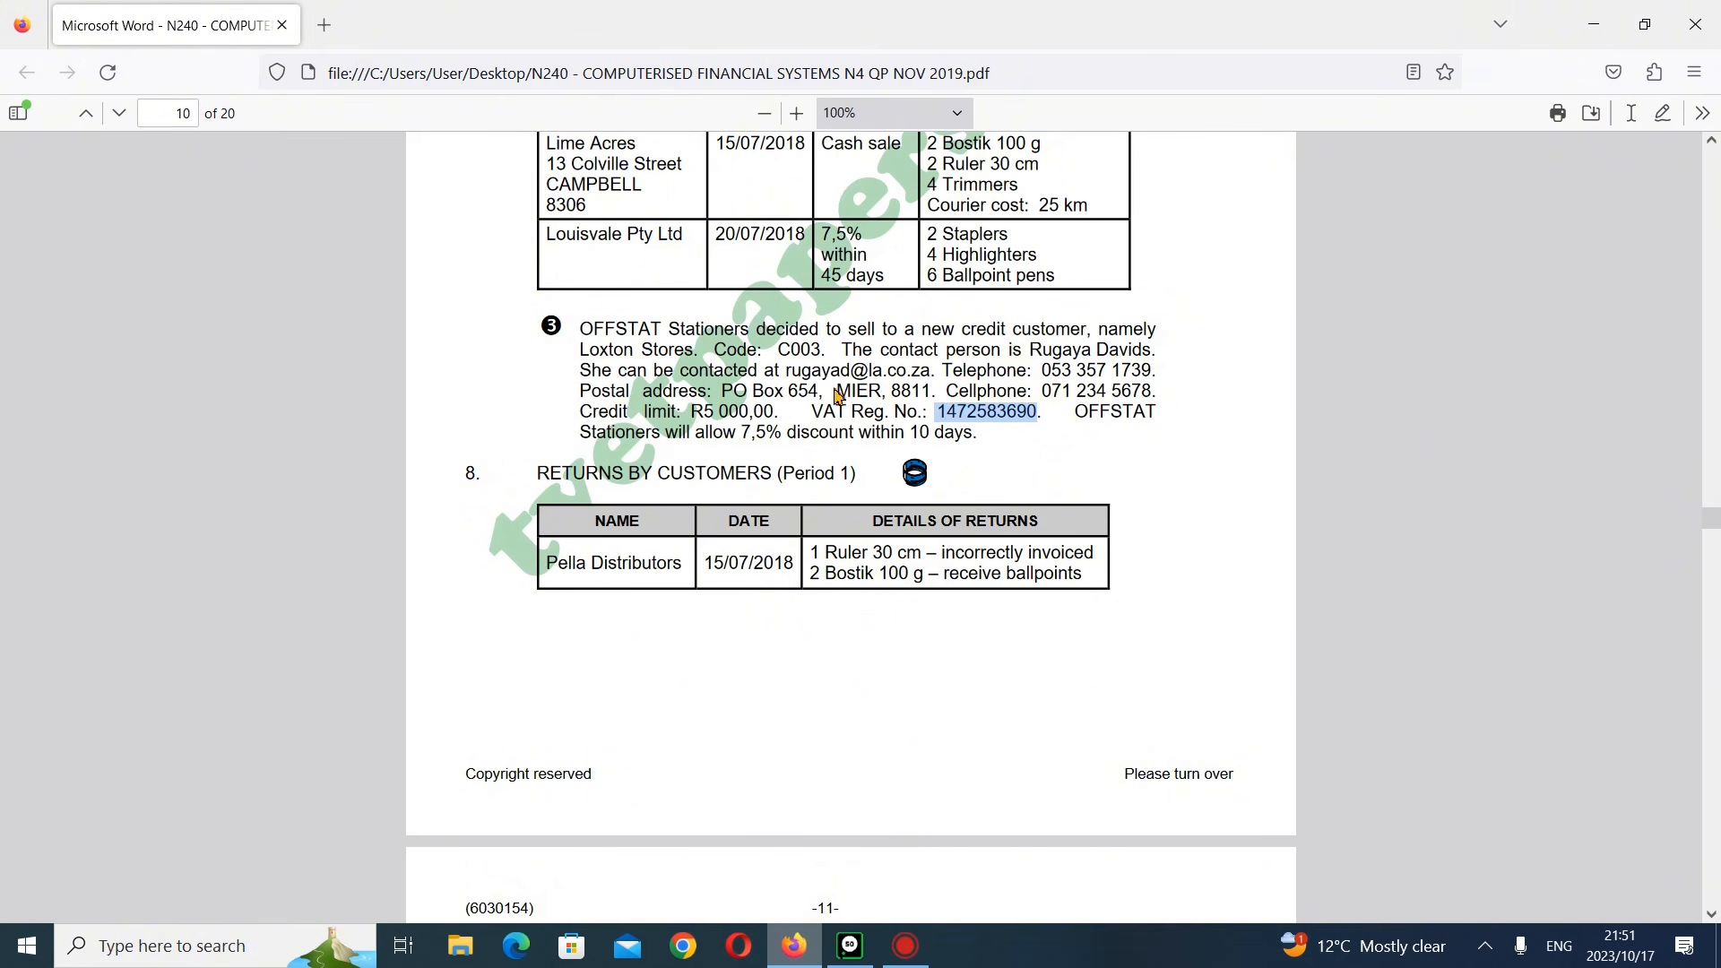
scroll(803, 399, "up", 3)
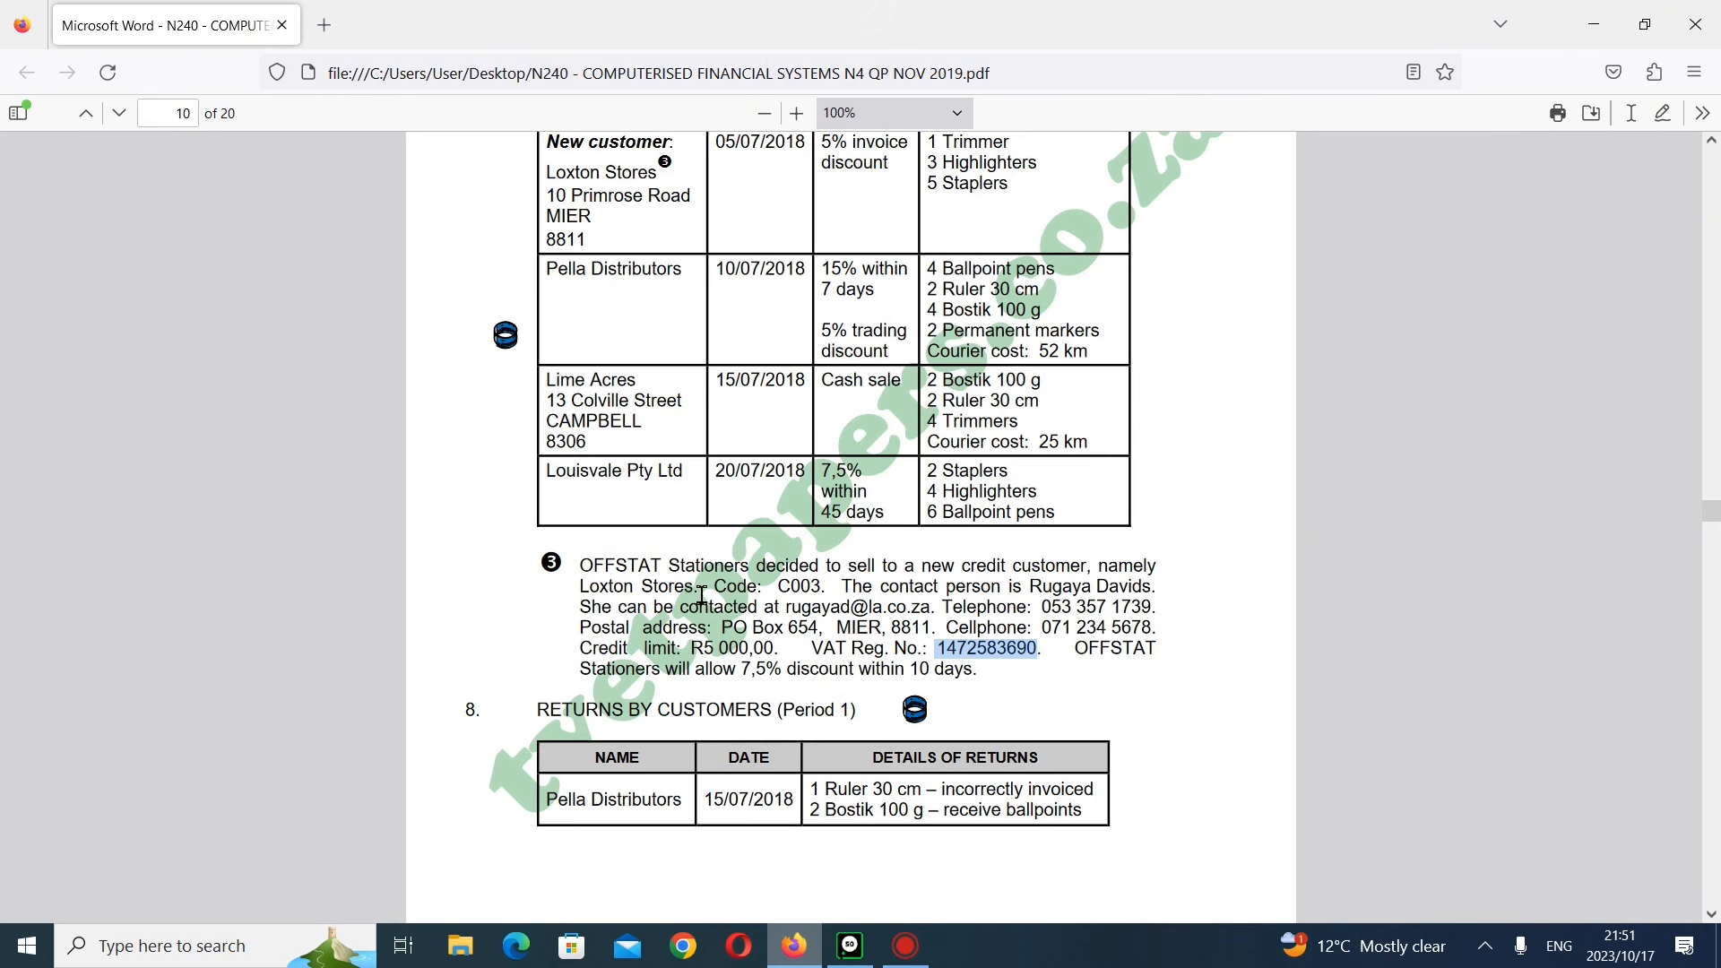
scroll(700, 593, "up", 3)
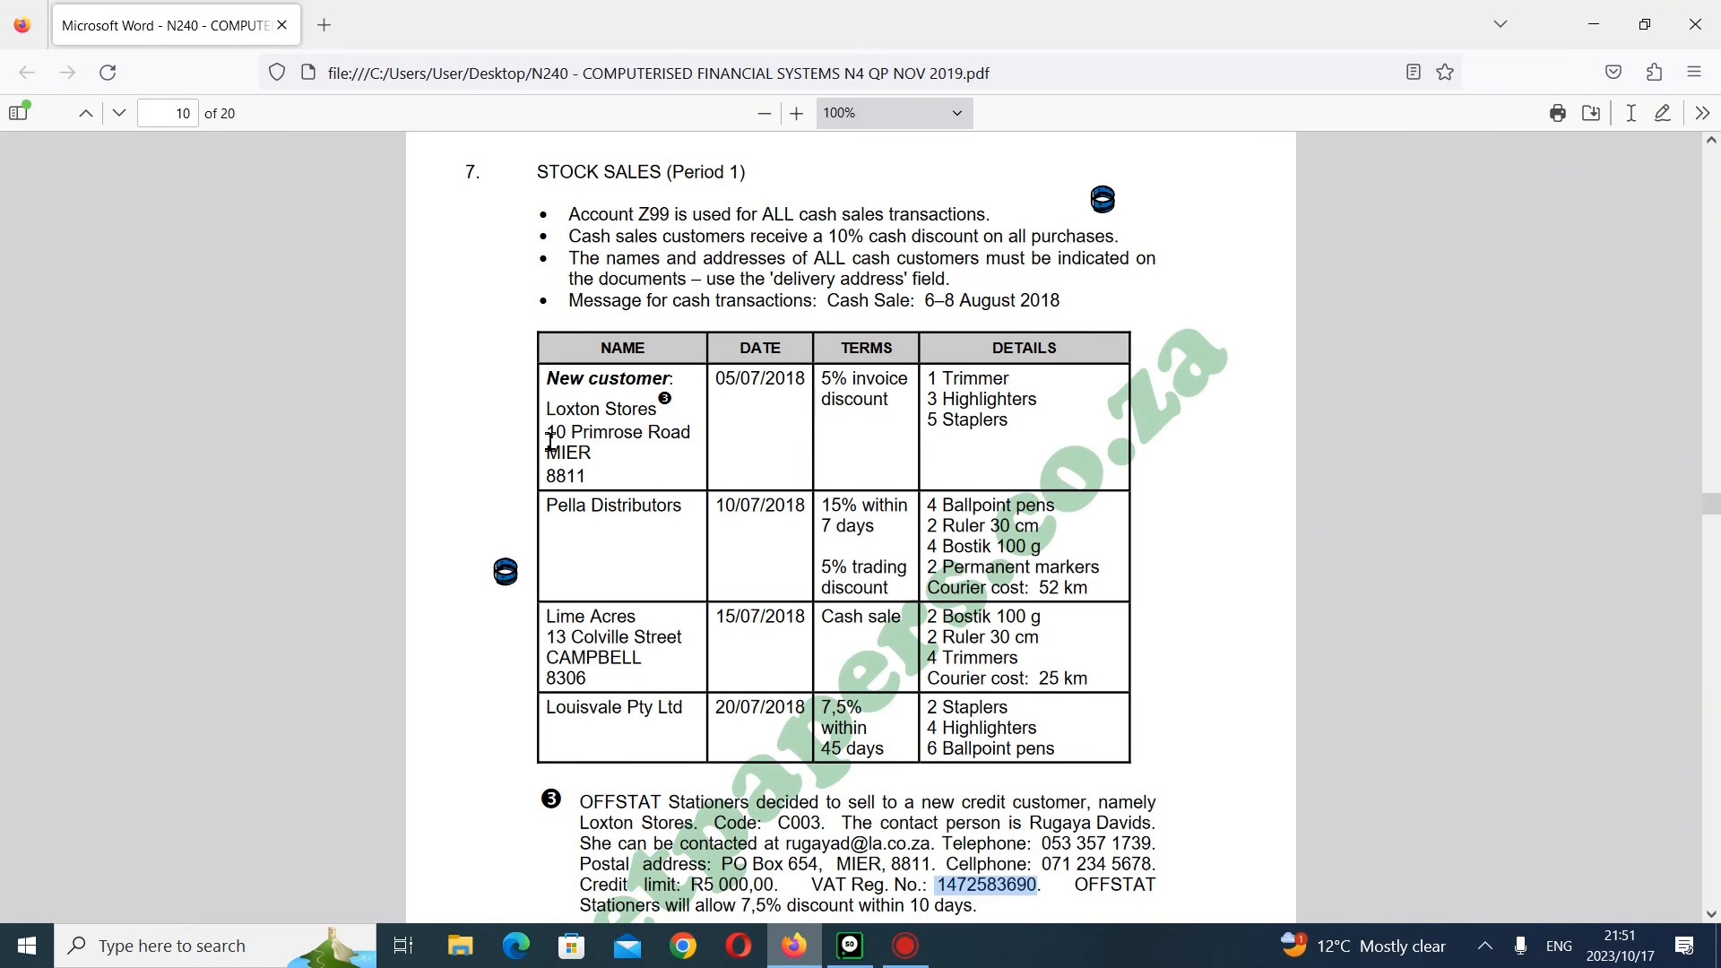
left_click_drag(550, 436, 690, 435)
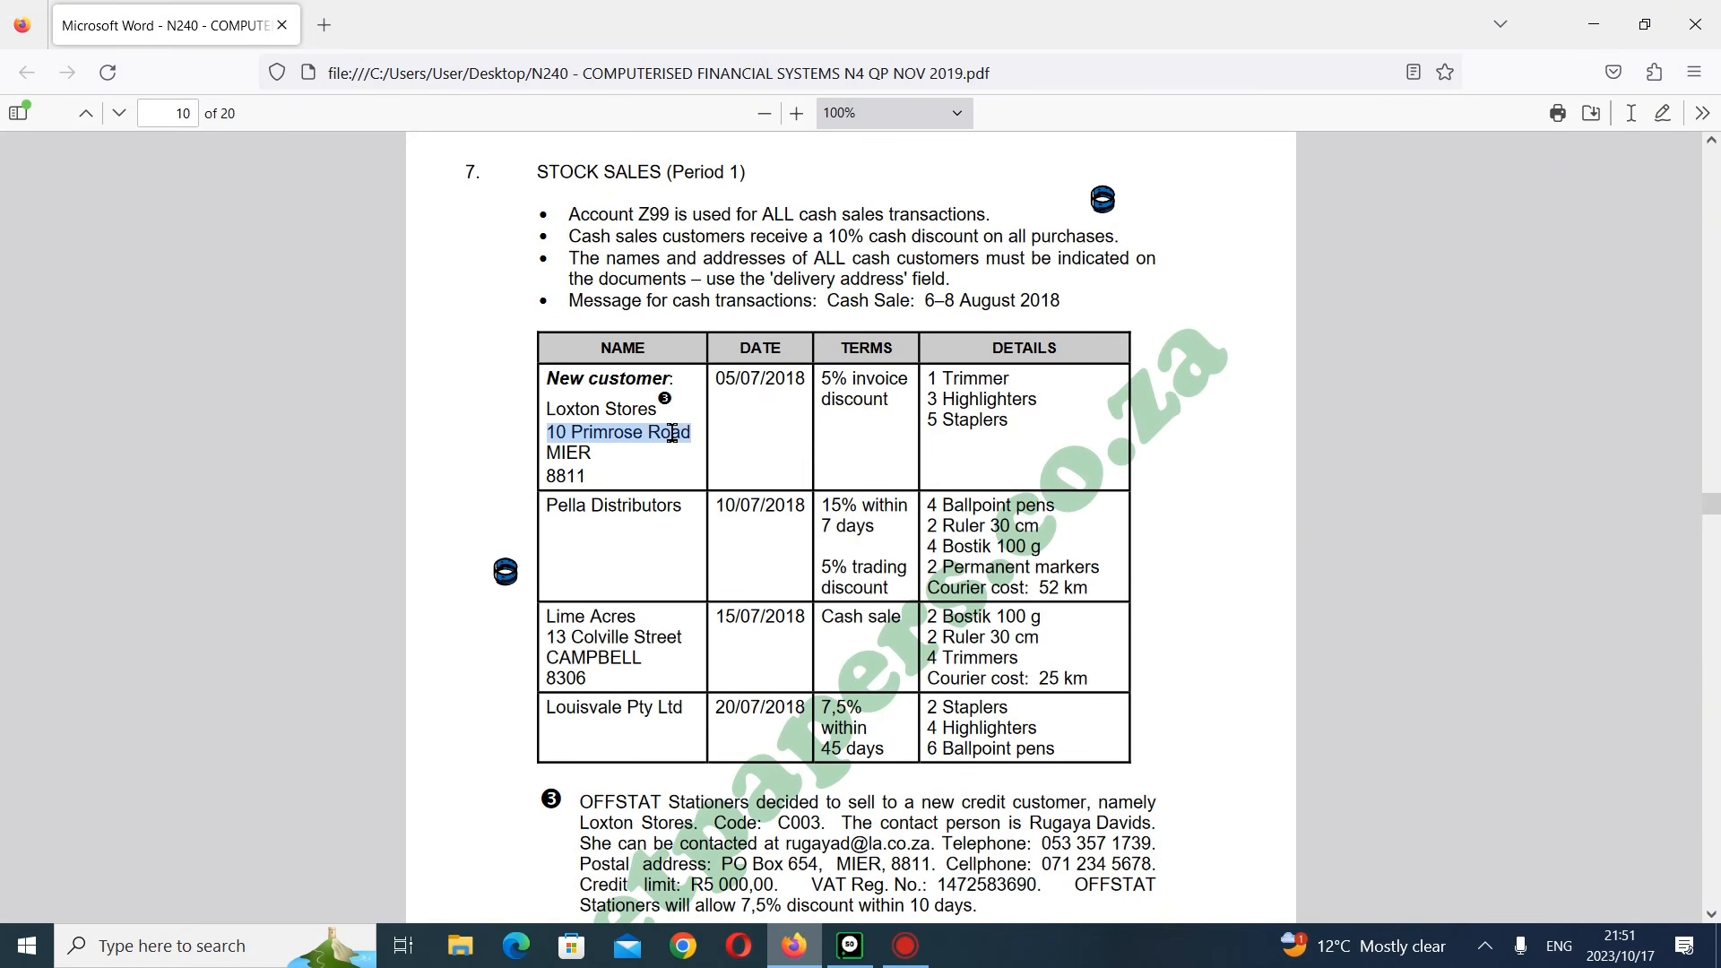
right_click(673, 434)
left_click(753, 459)
- Fill in the customer's Delivery Address with the copied street line, the town and the postal code on separate lines
left_click(850, 946)
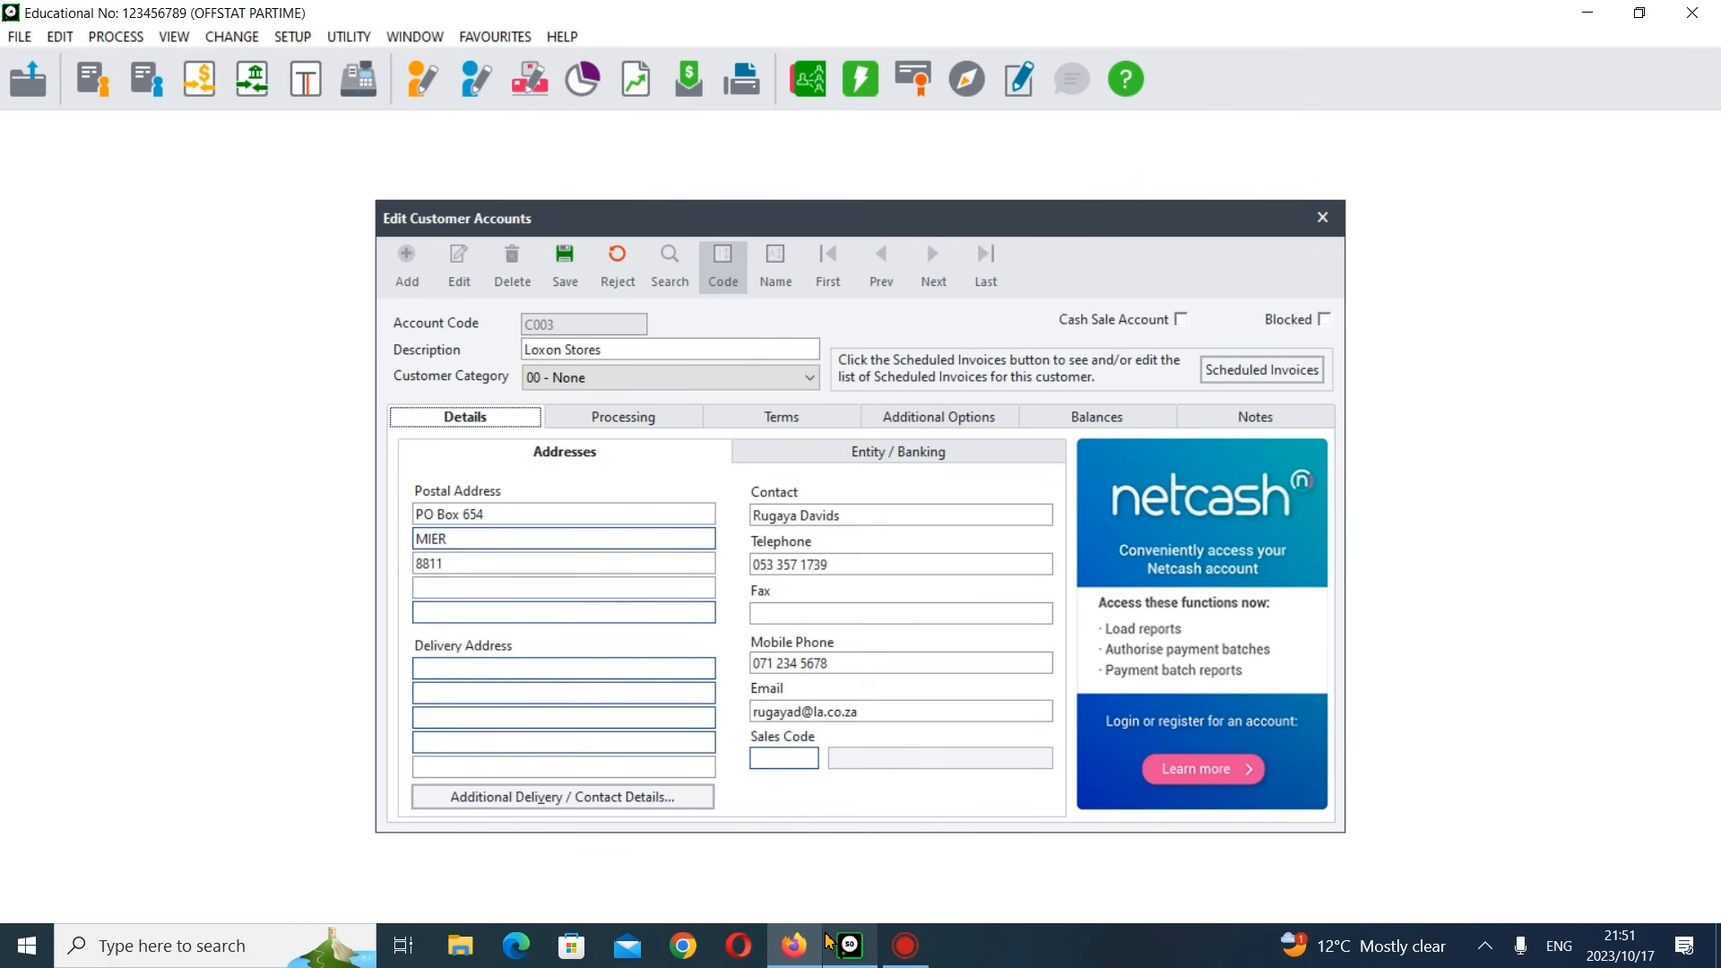
right_click(517, 679)
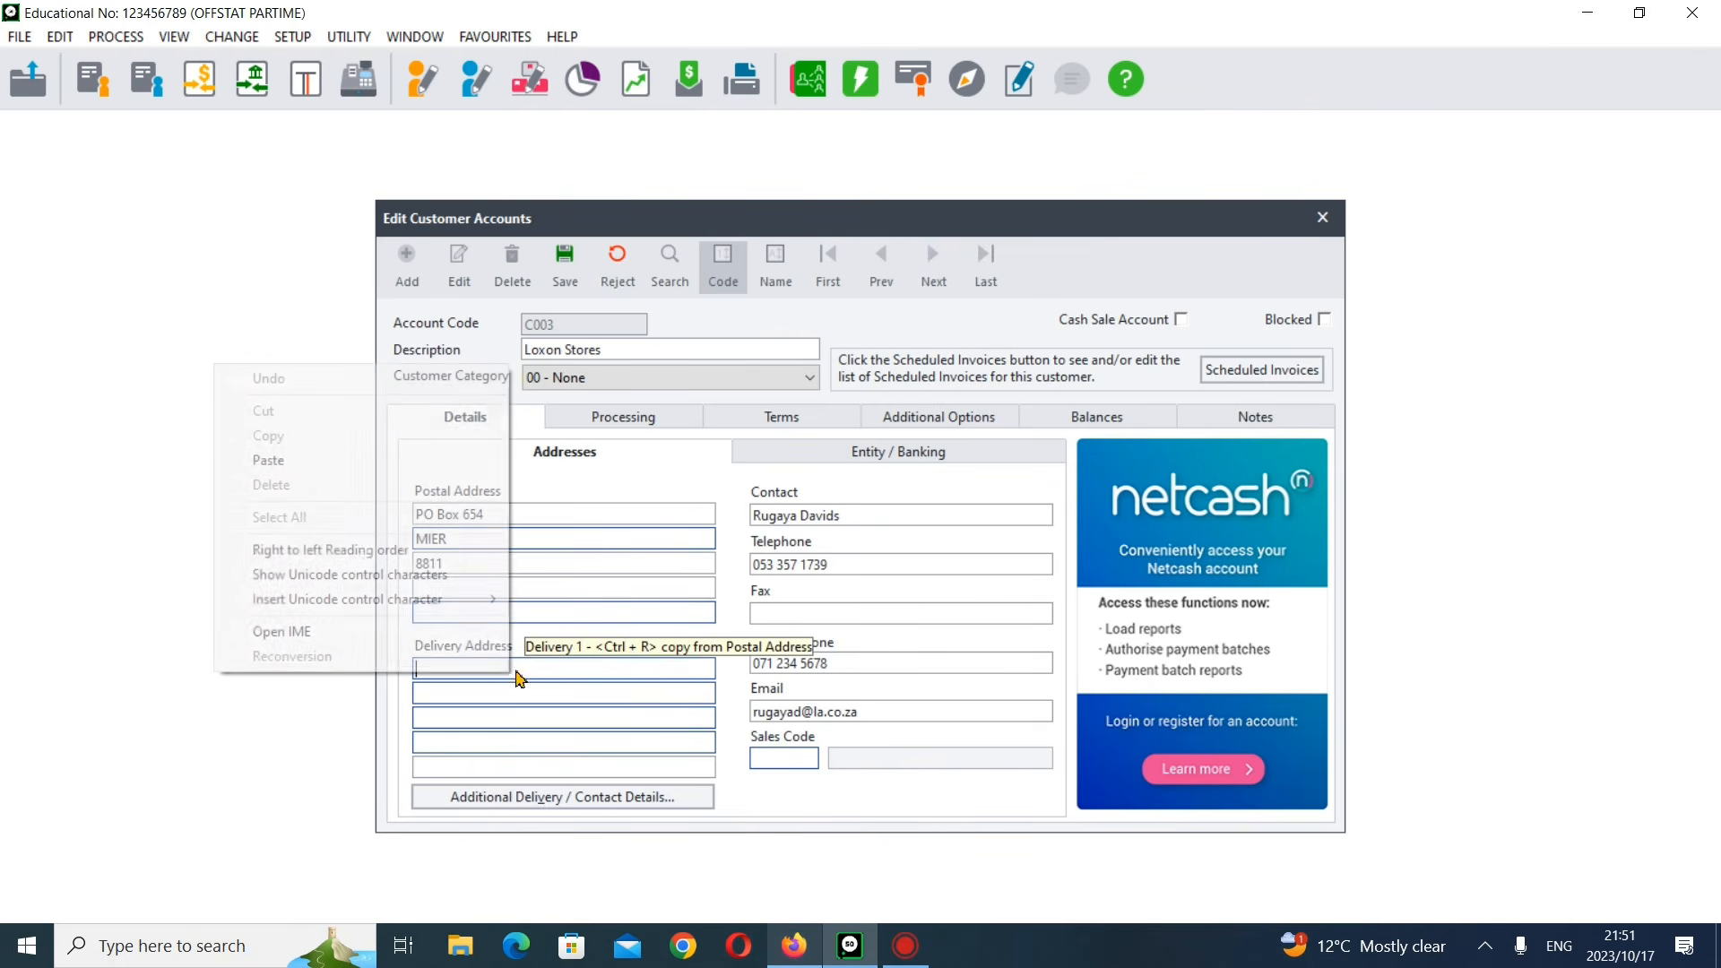
left_click(346, 461)
left_click(490, 696)
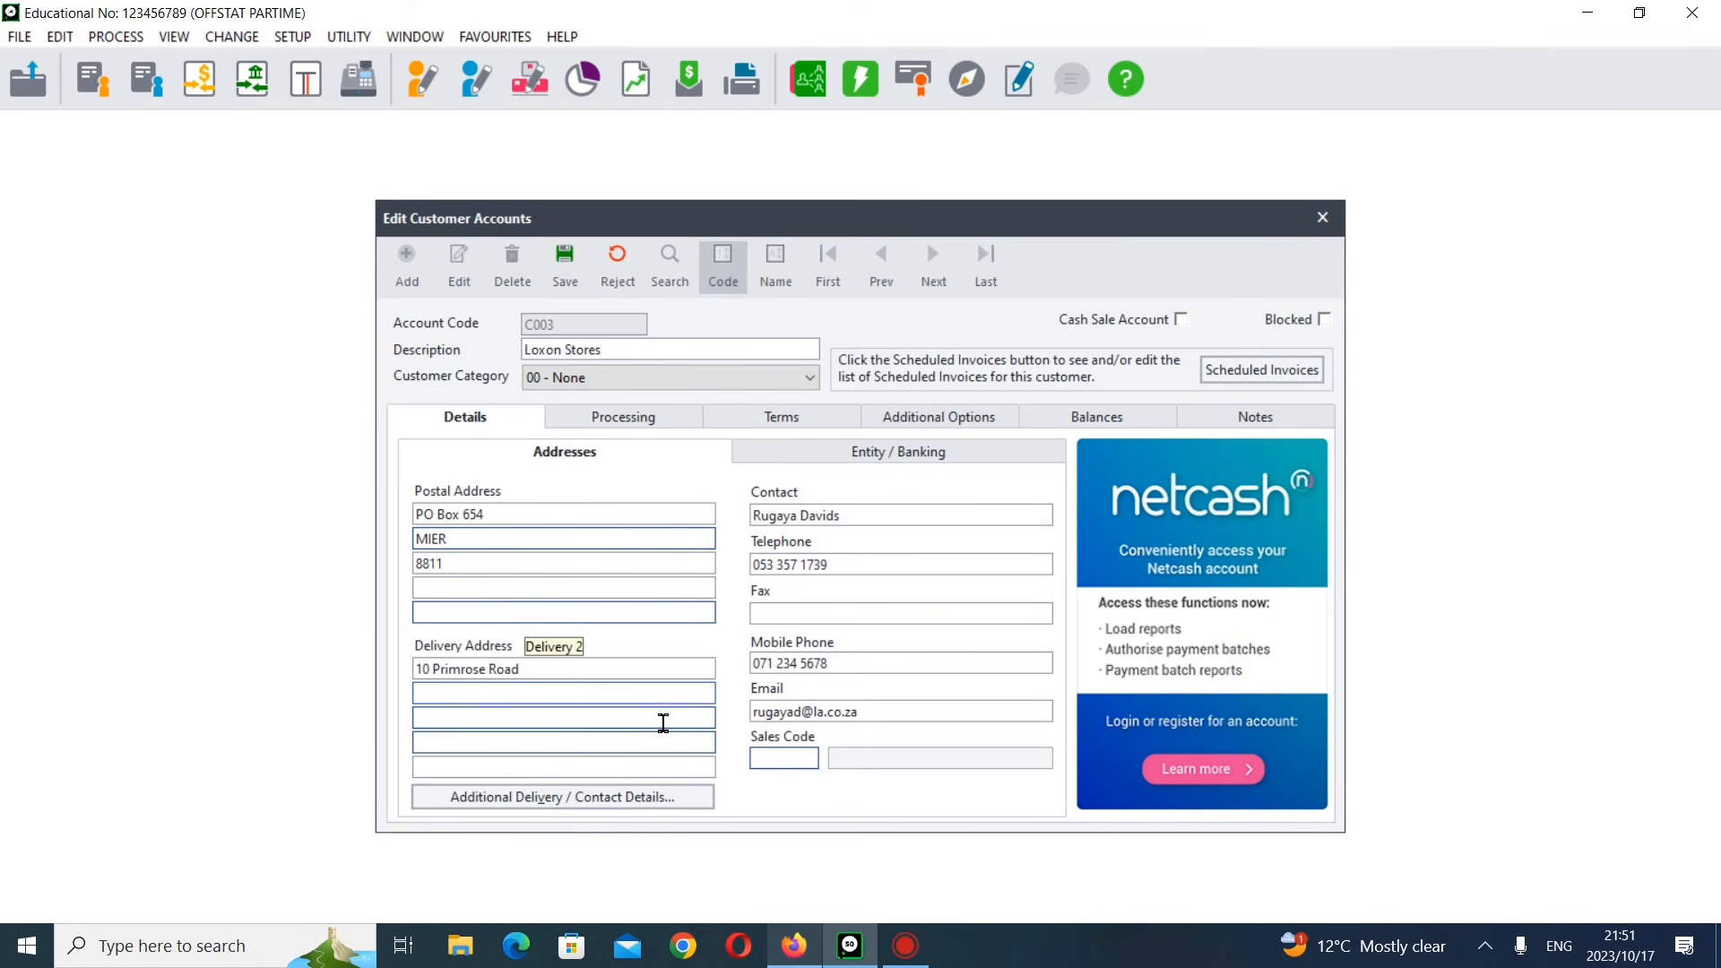
type("MIER")
left_click(663, 723)
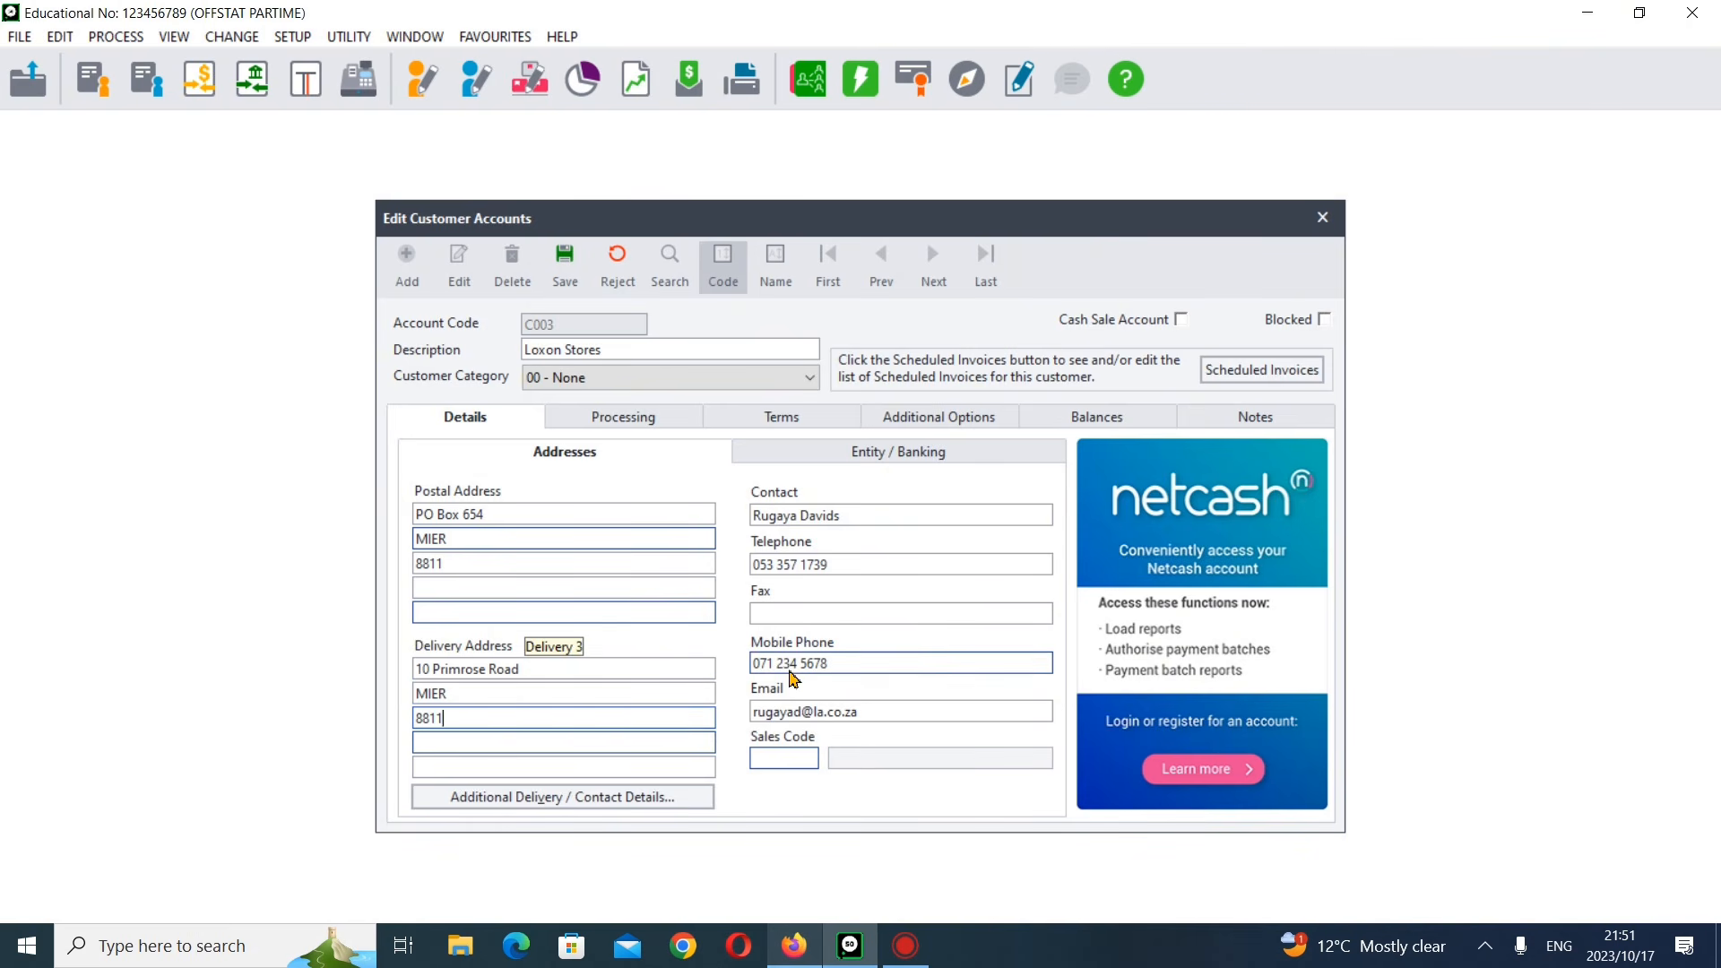
- Check the record against the new-customer note in the question paper and save the Loxton Stores customer account
left_click(818, 958)
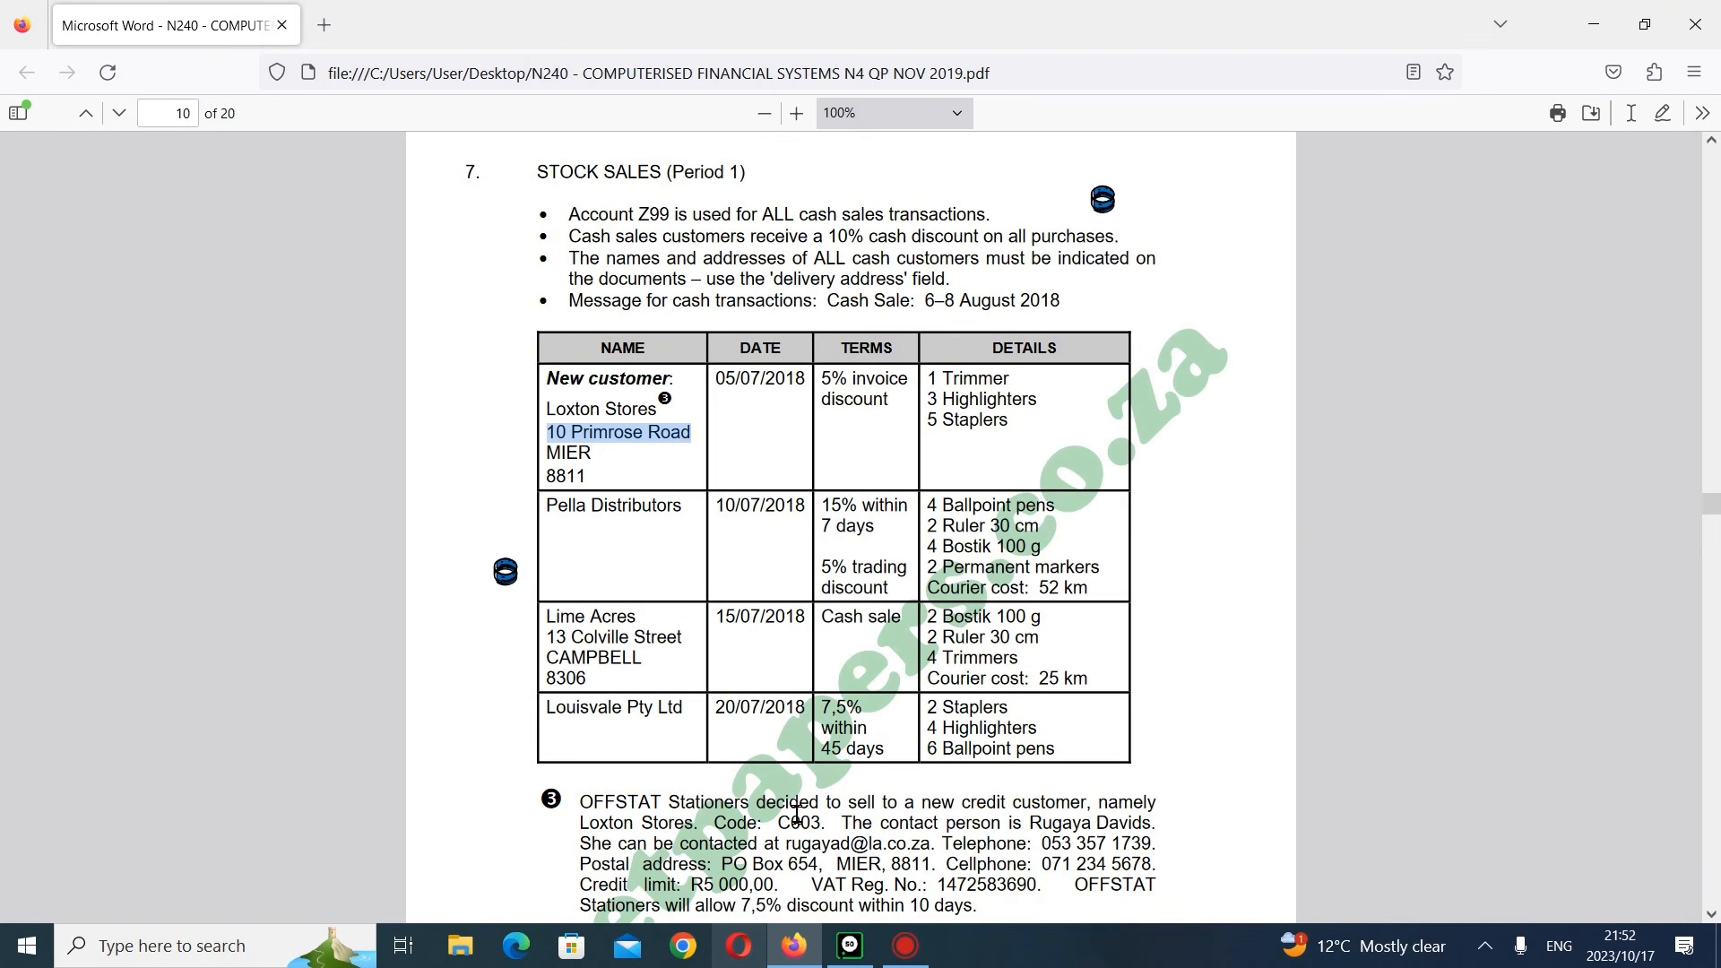
scroll(796, 816, "down", 2)
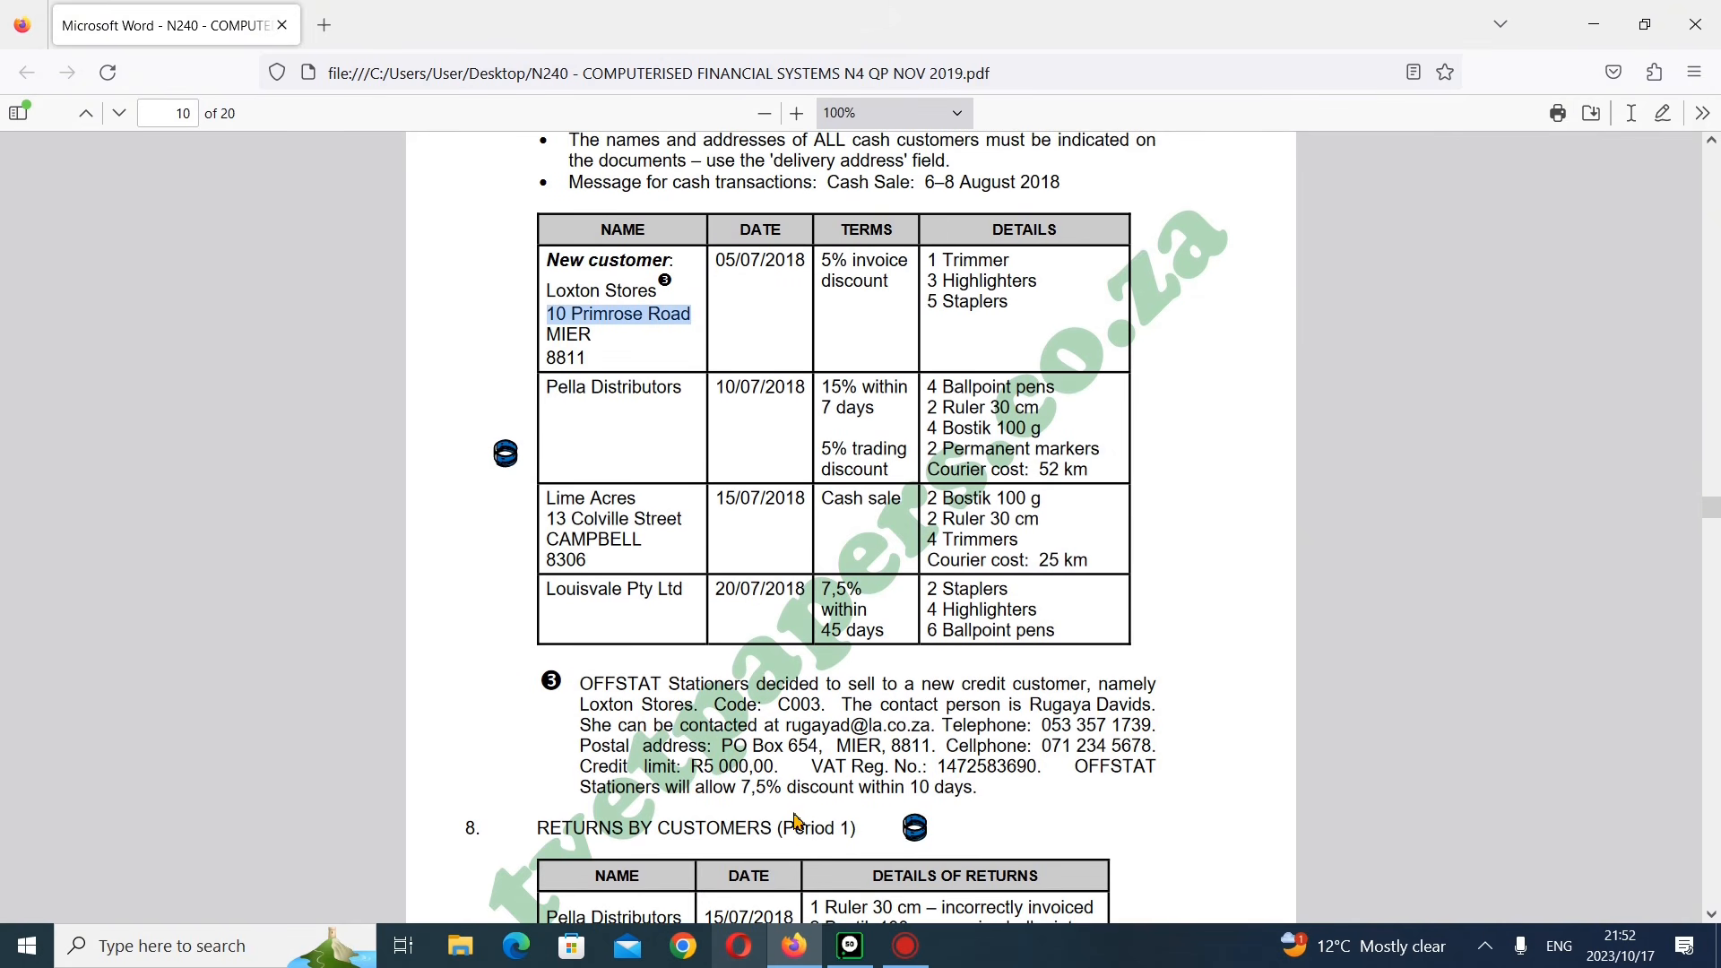
left_click(846, 947)
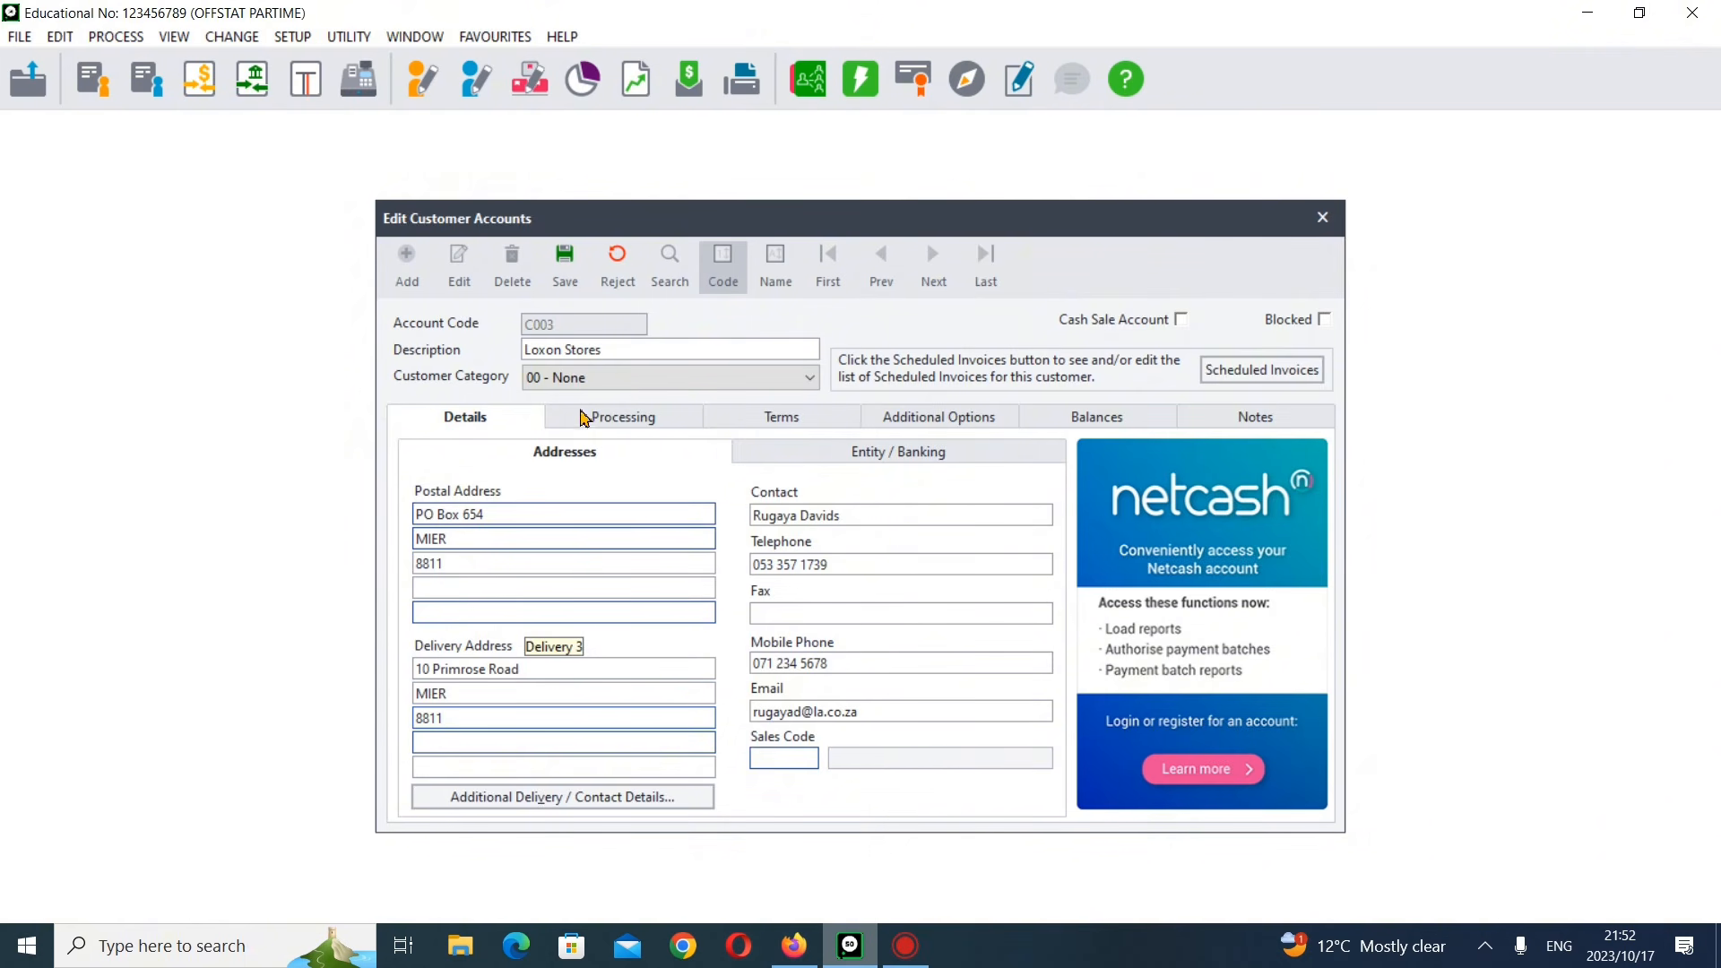
left_click(561, 260)
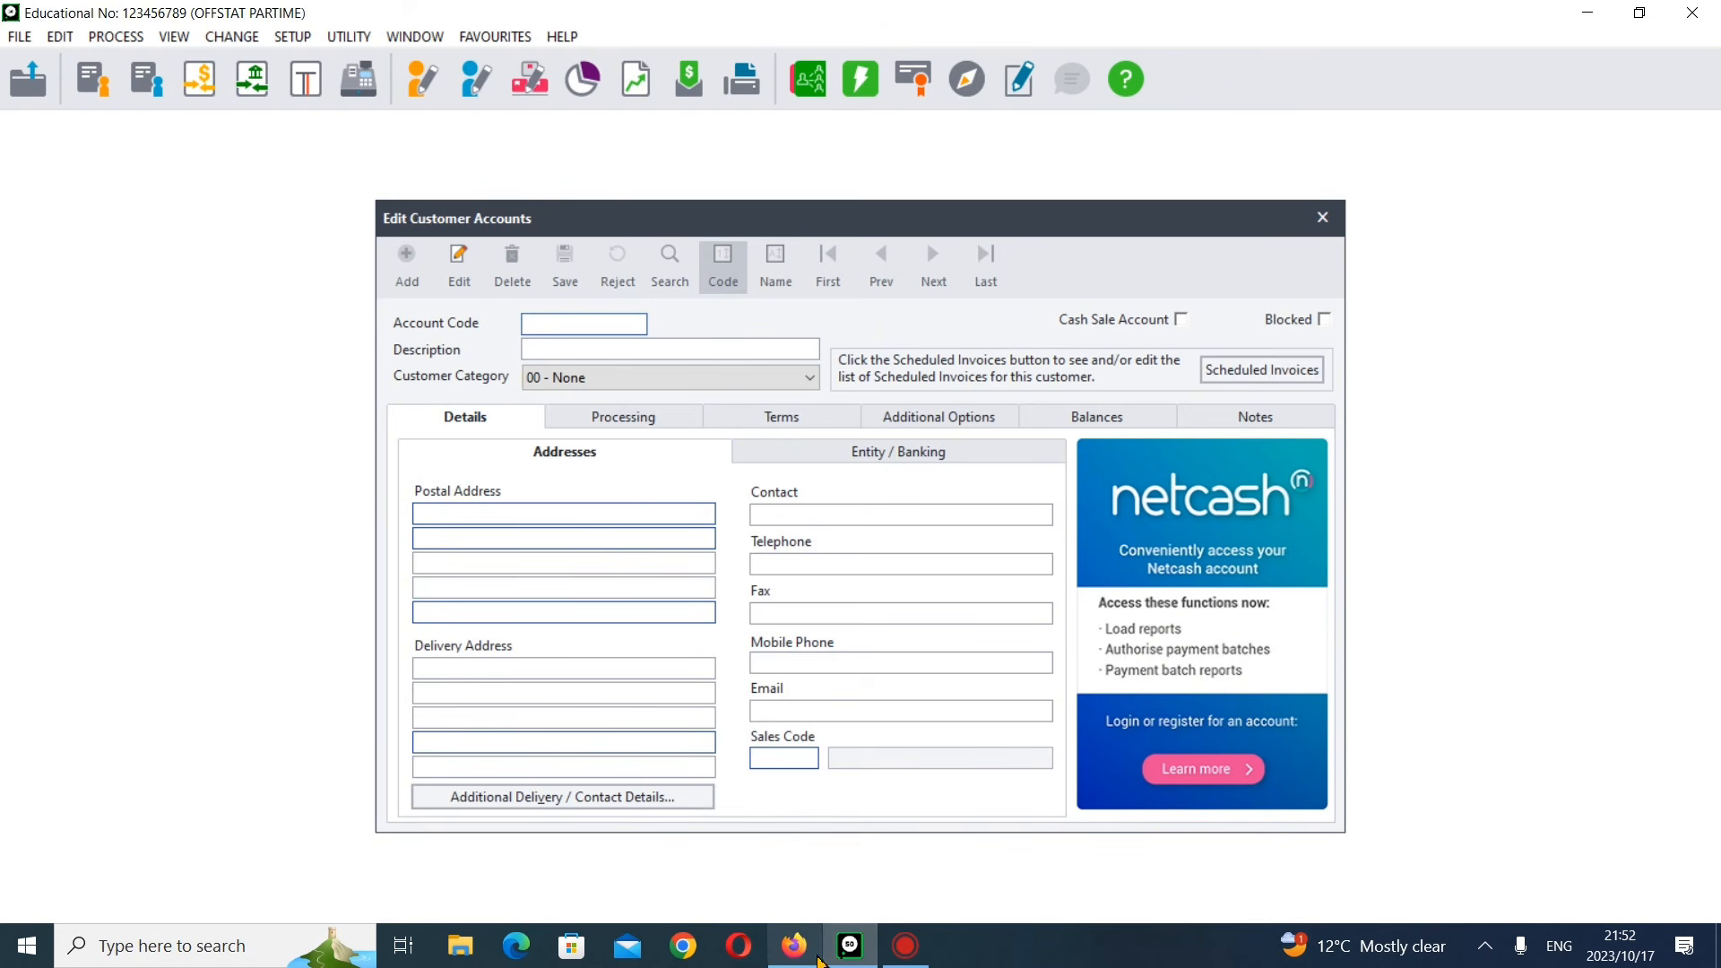
- Review the section 14 list of printouts to hand in for Period 1 in the question paper
left_click(798, 956)
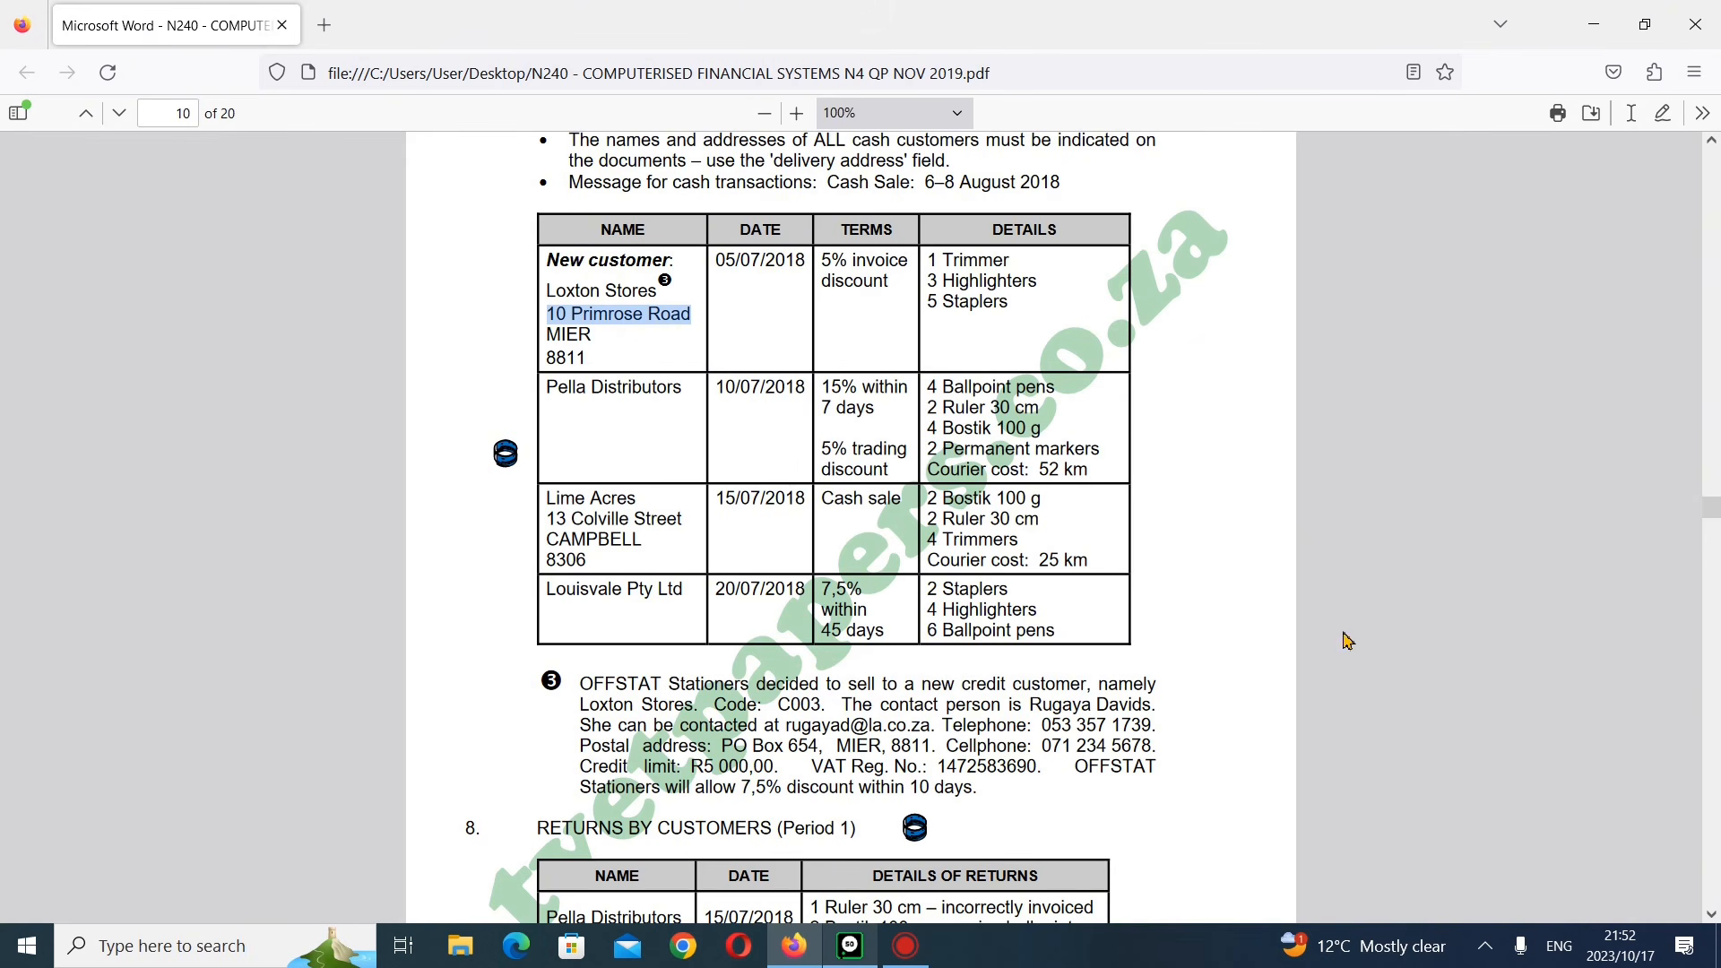
left_click_drag(1712, 524, 1718, 780)
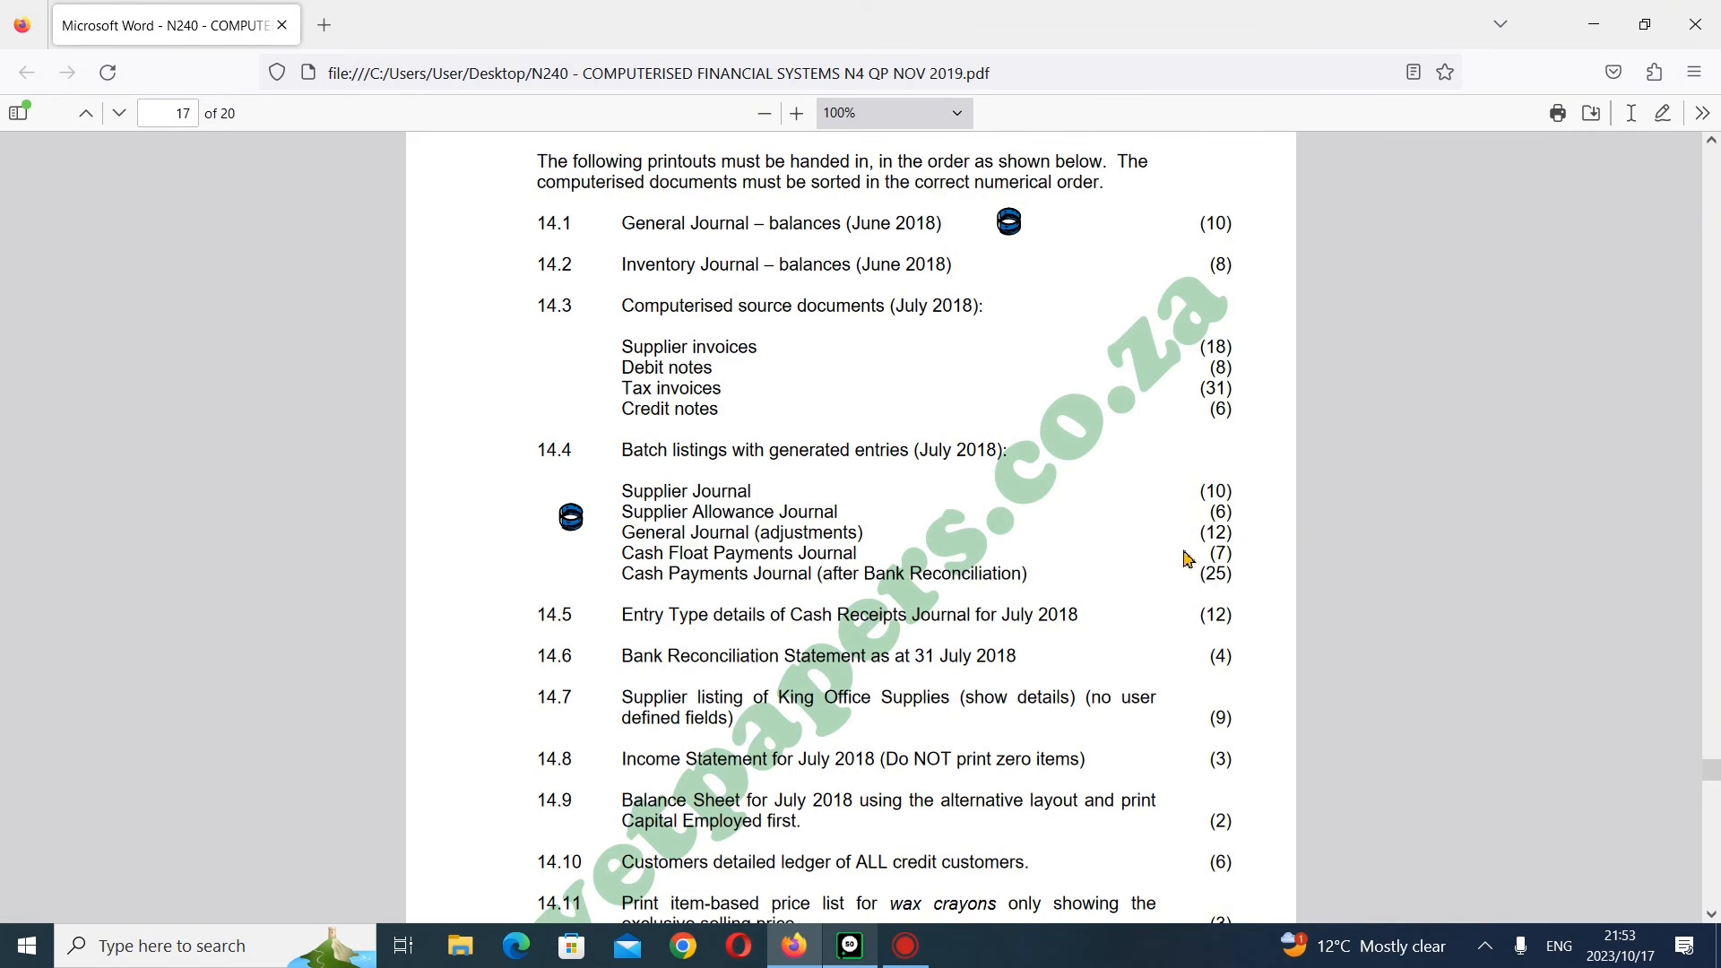
scroll(1194, 764, "down", 3)
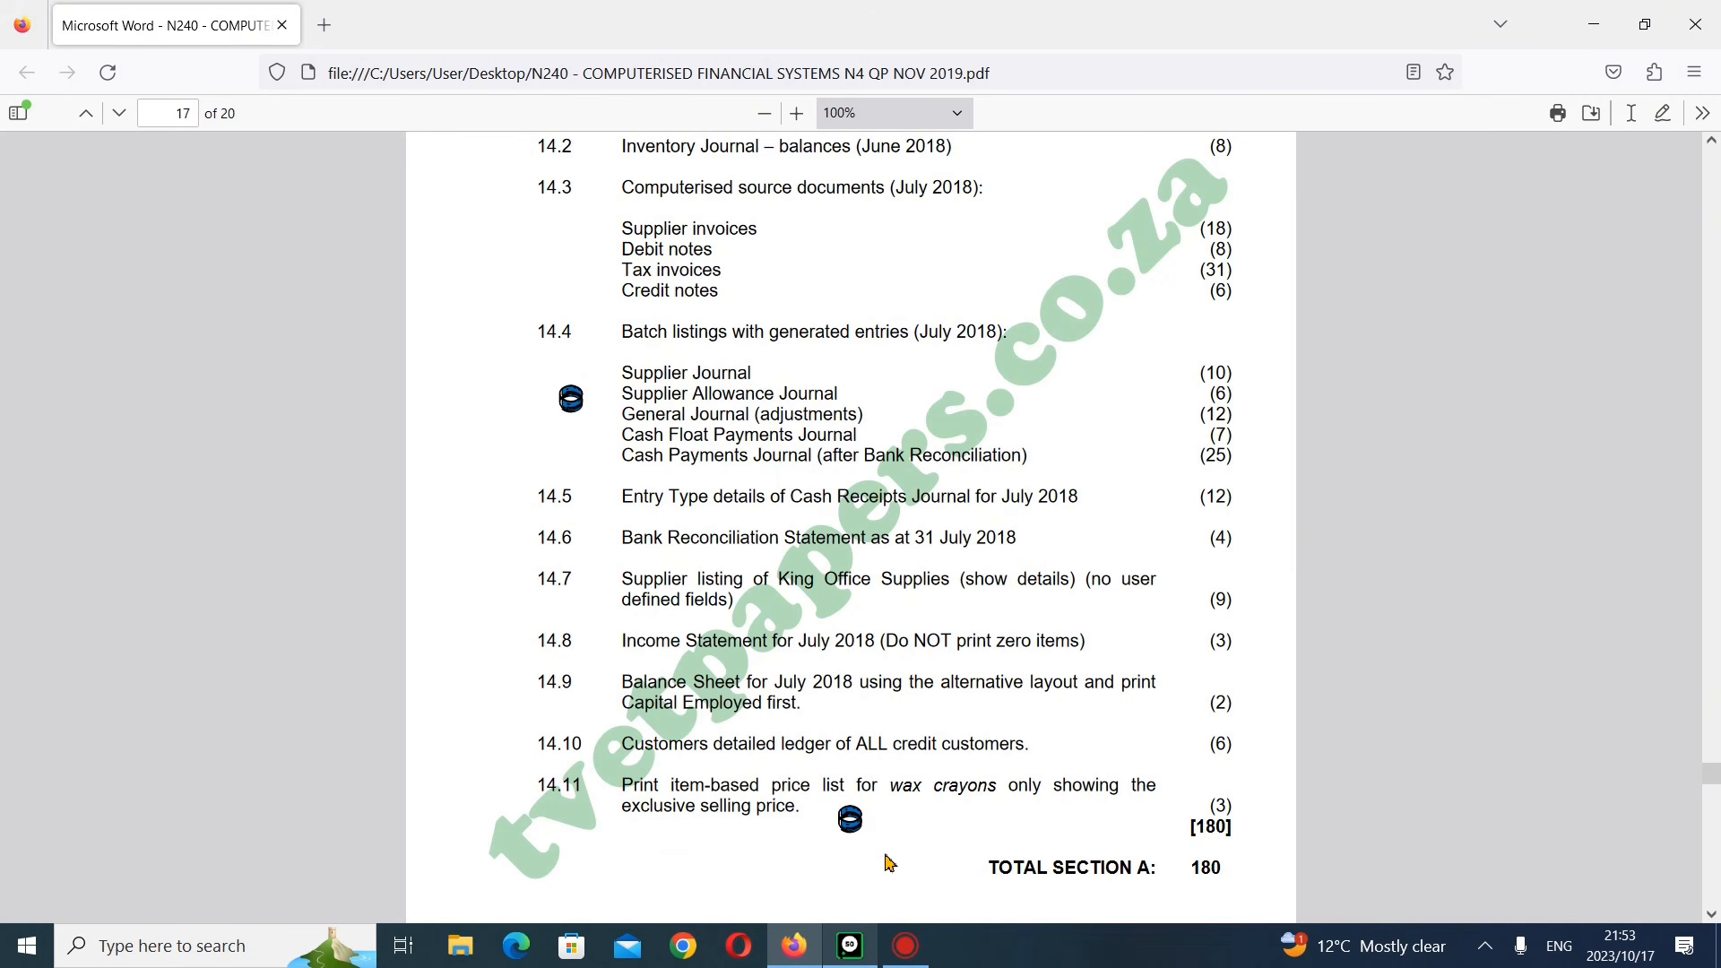
scroll(1145, 600, "up", 3)
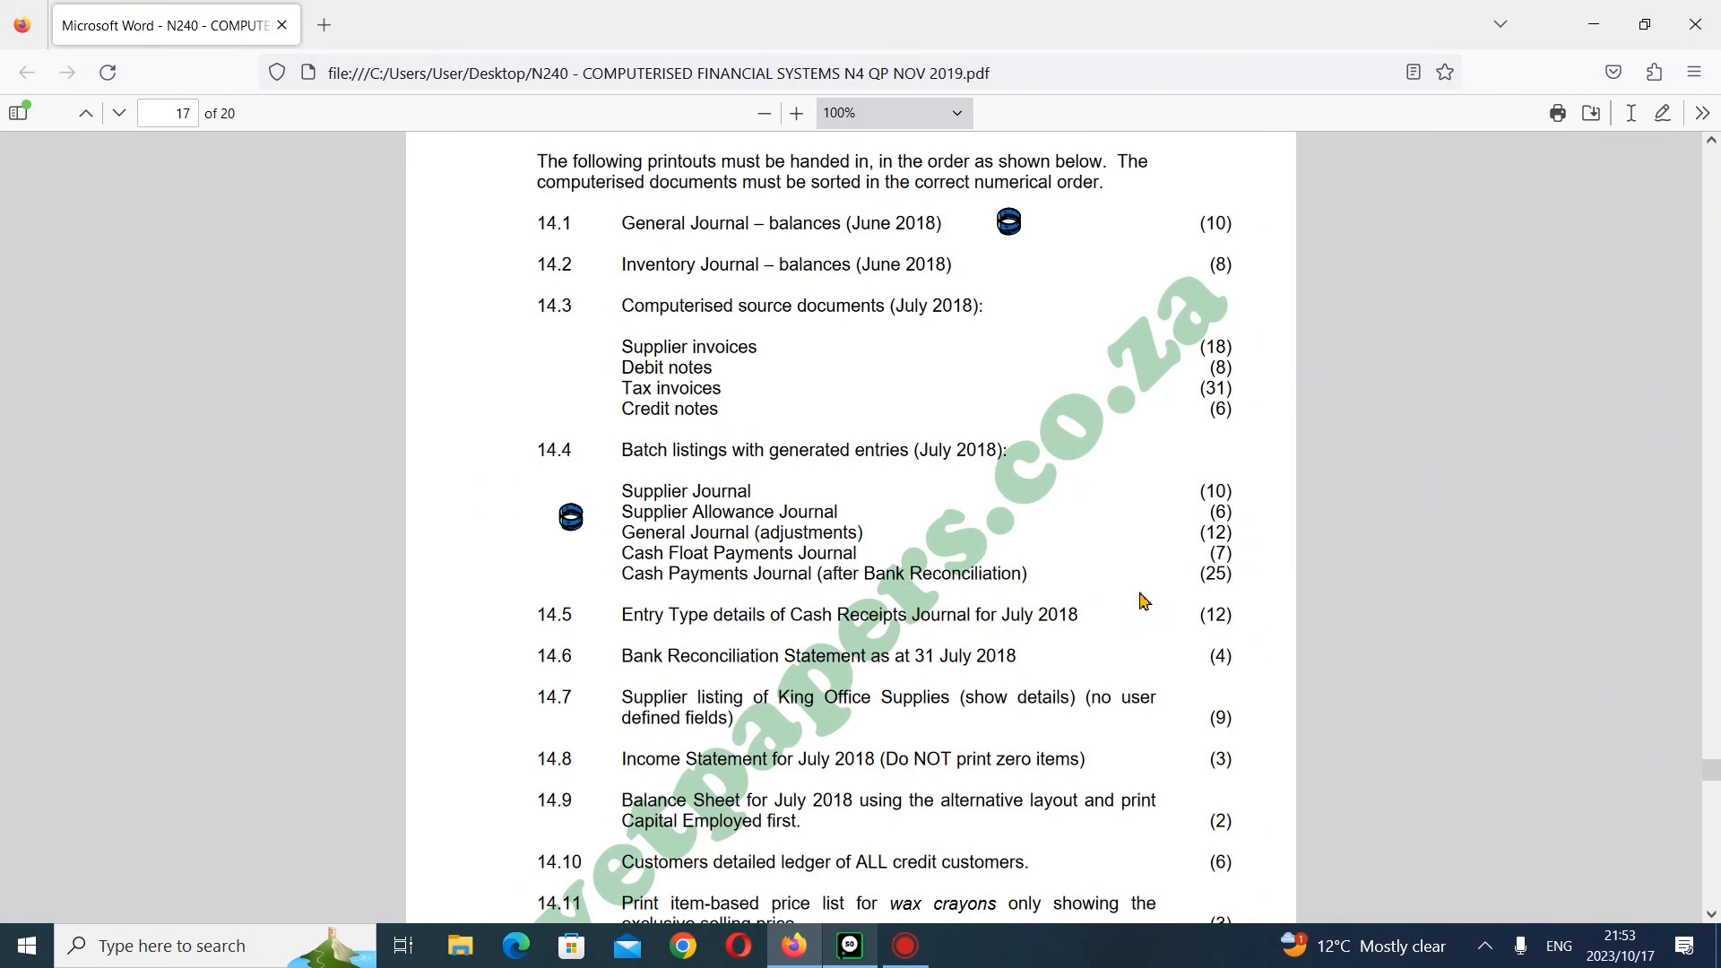
scroll(1144, 601, "up", 10)
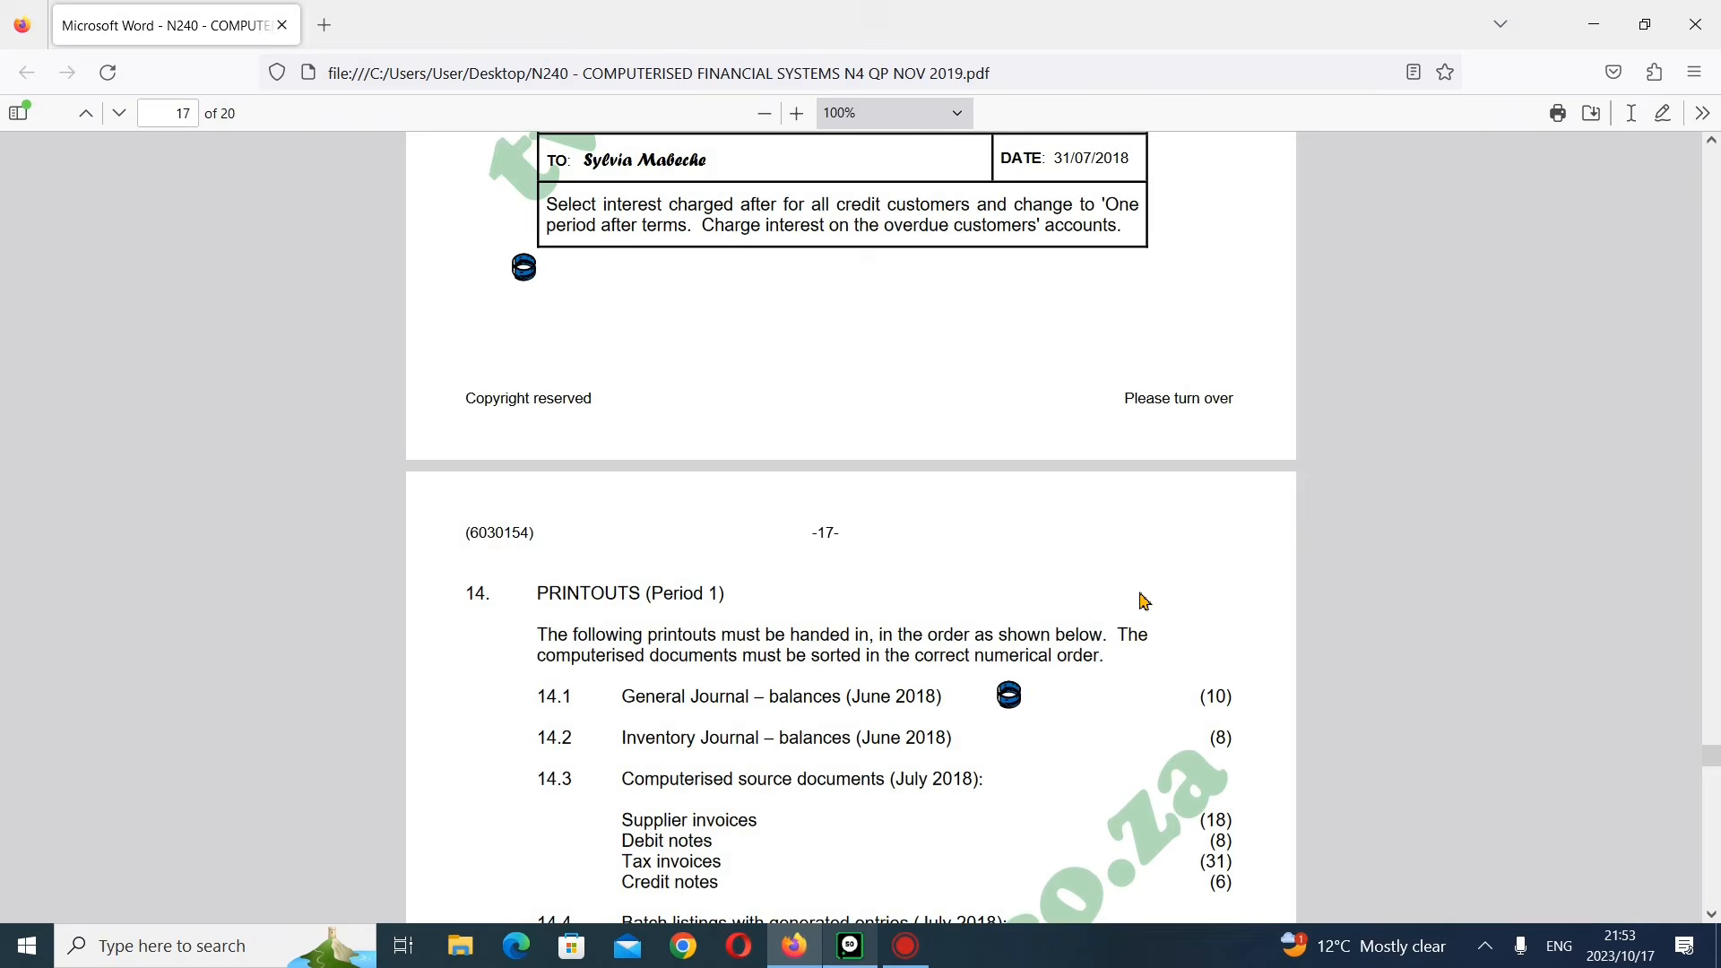